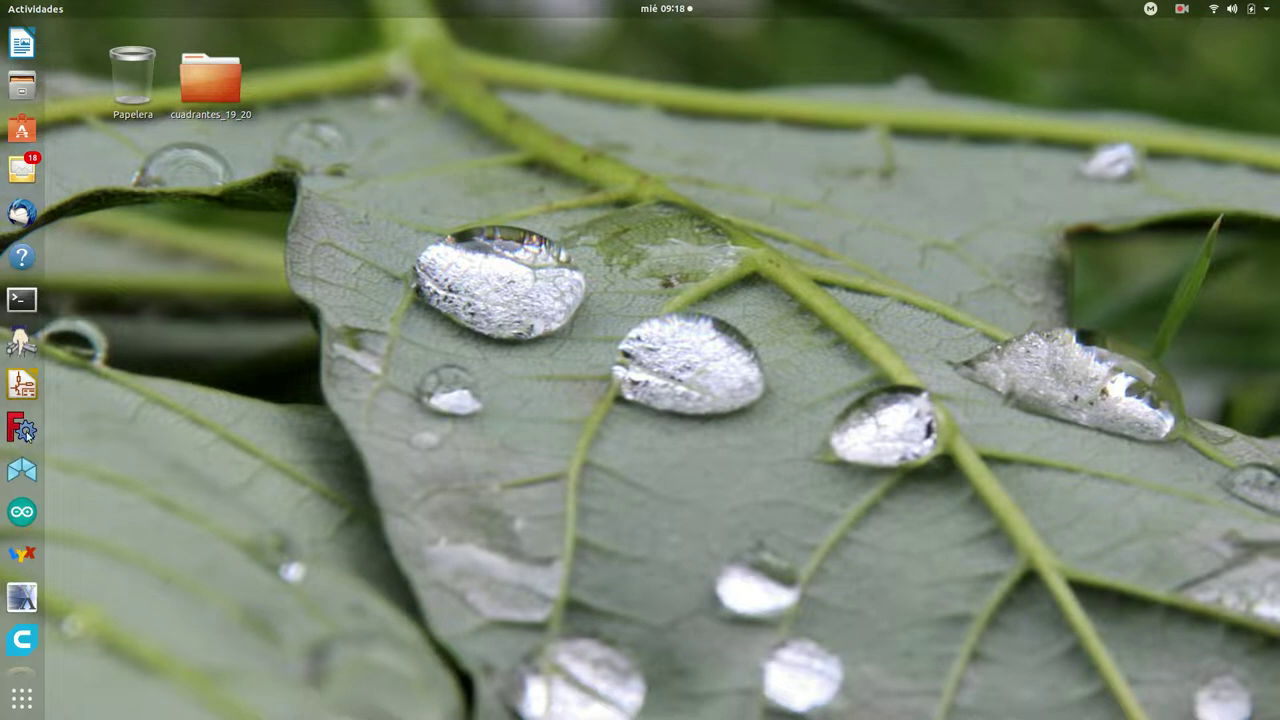
Step: Launch FreeCAD, view the About FreeCAD information, and close it with Aceptar
click(24, 429)
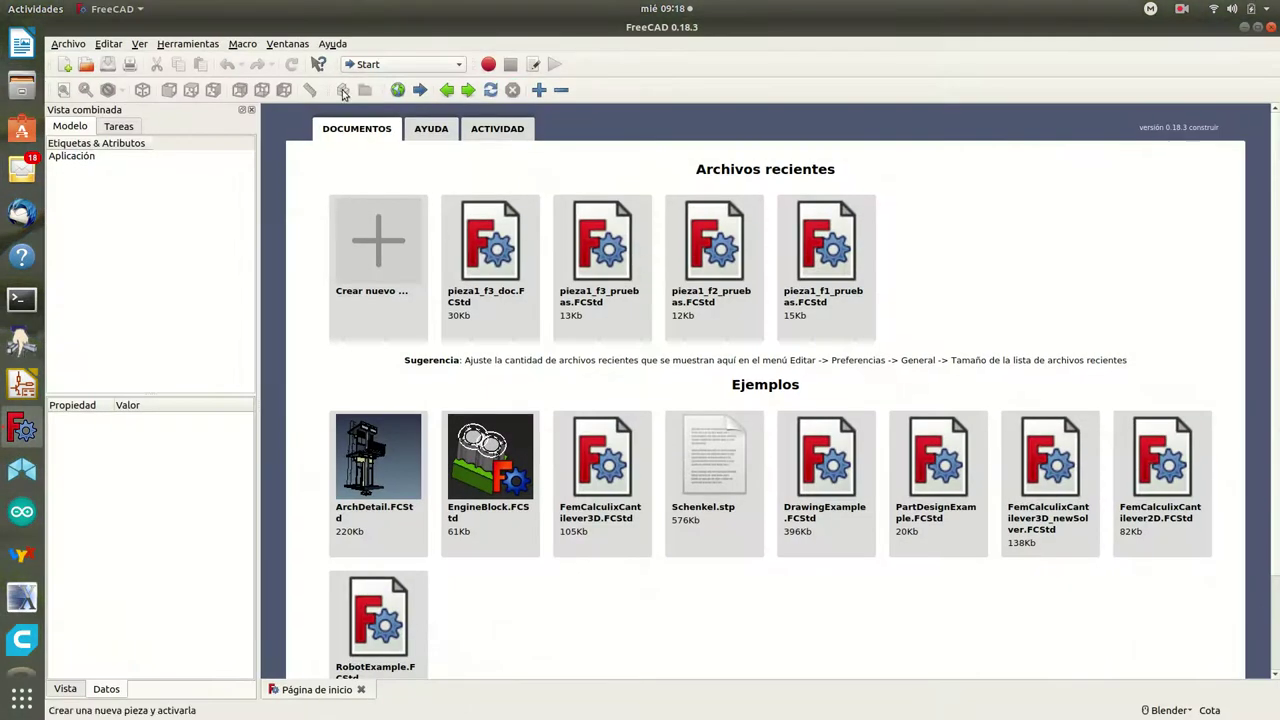
click(332, 44)
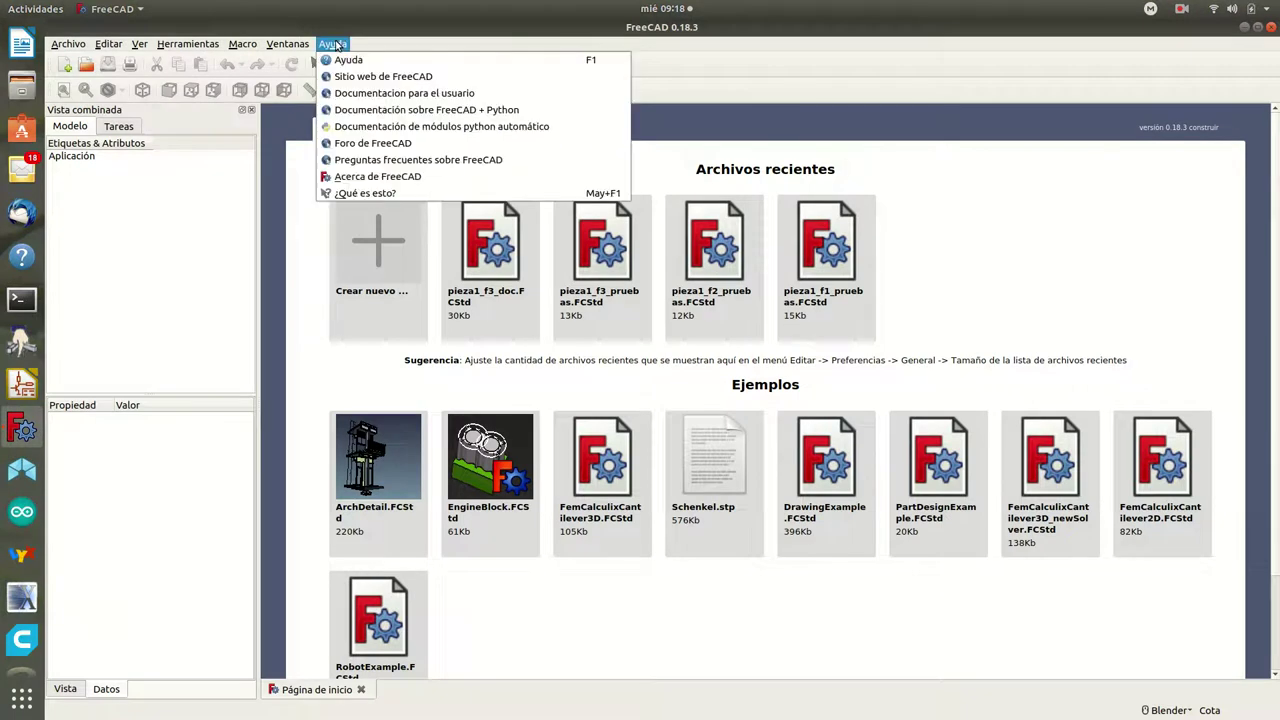
click(378, 177)
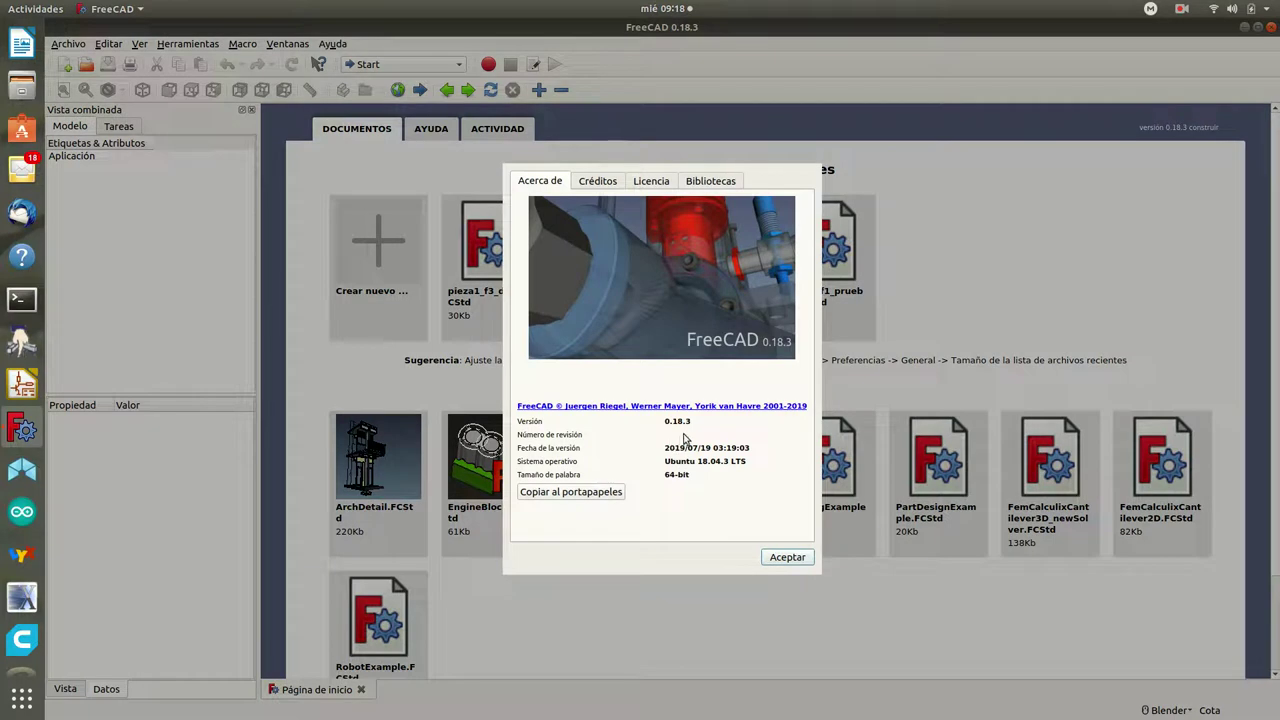
click(787, 558)
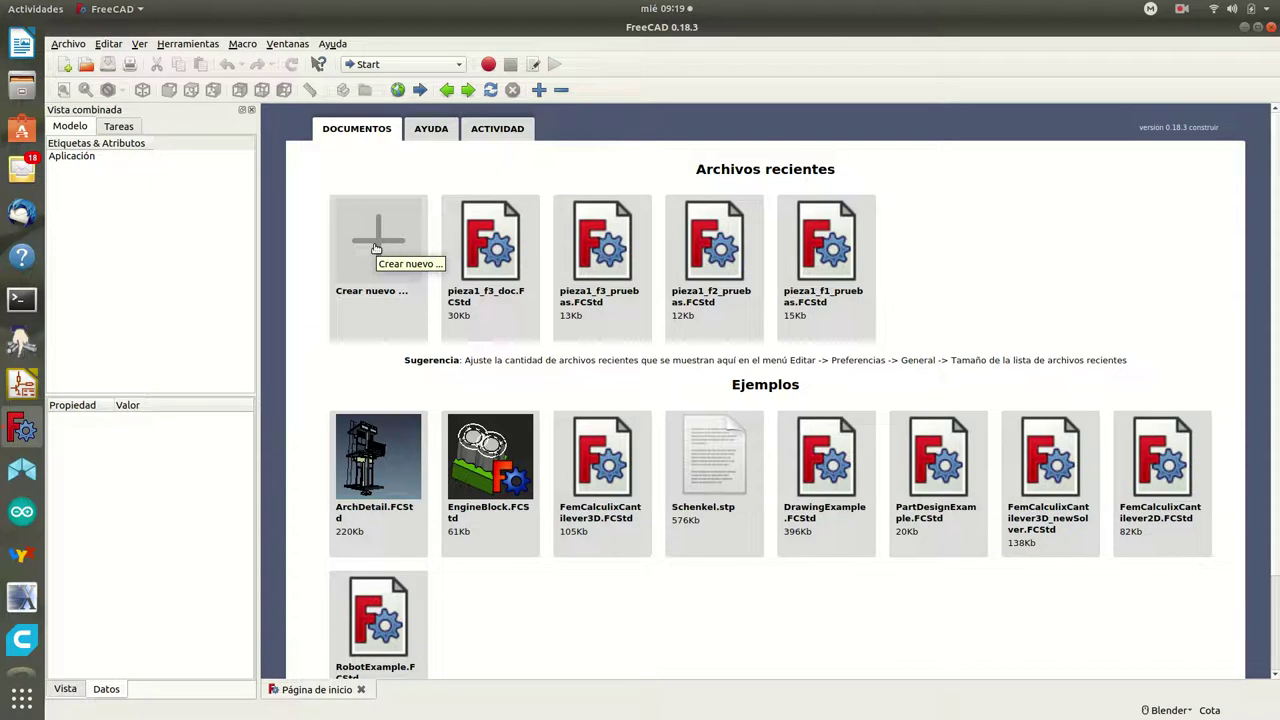
Step: Create a new empty document, check its 3D navigation style options, and list the workbenches
click(376, 248)
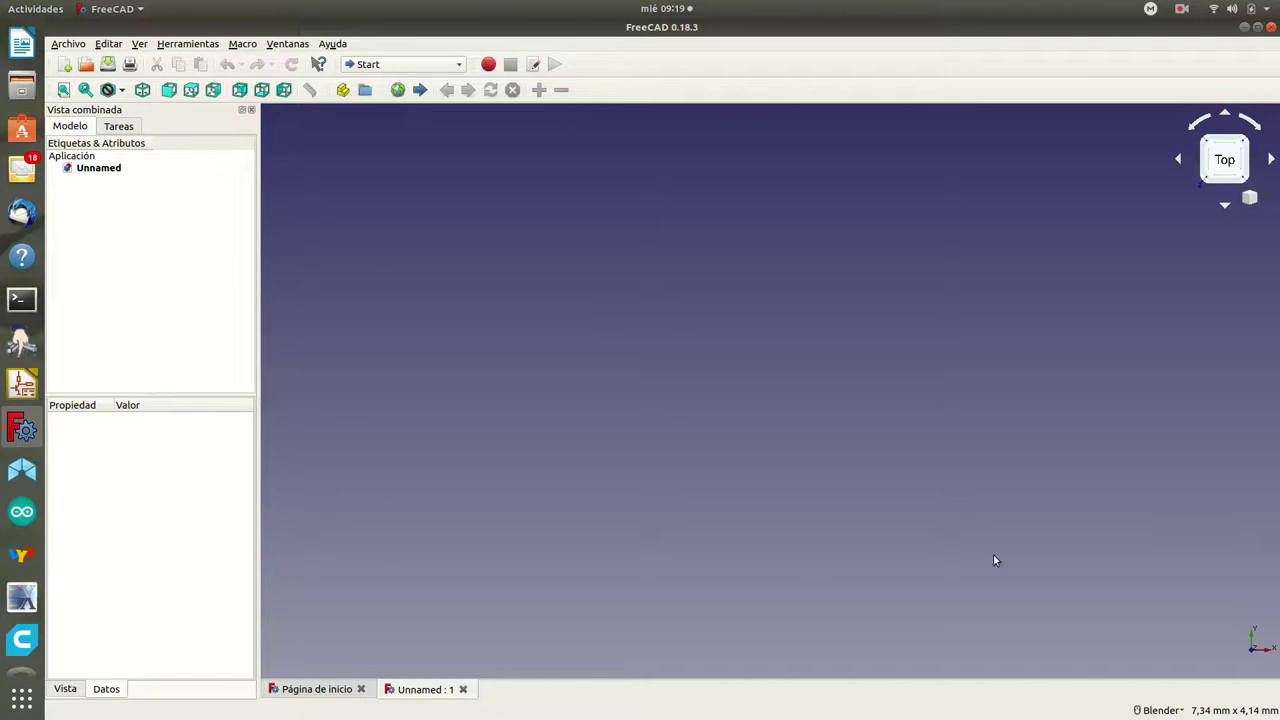
right_click(605, 323)
mouse_move(675, 332)
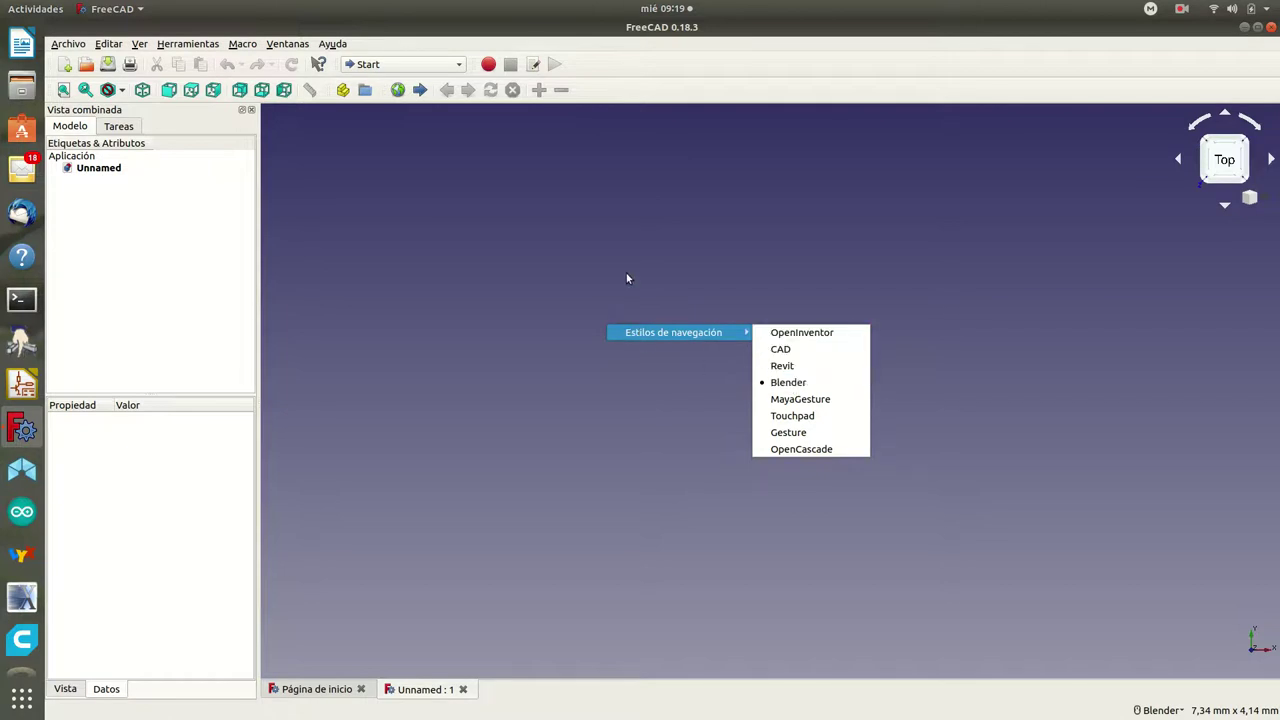
key(Escape)
key(Escape)
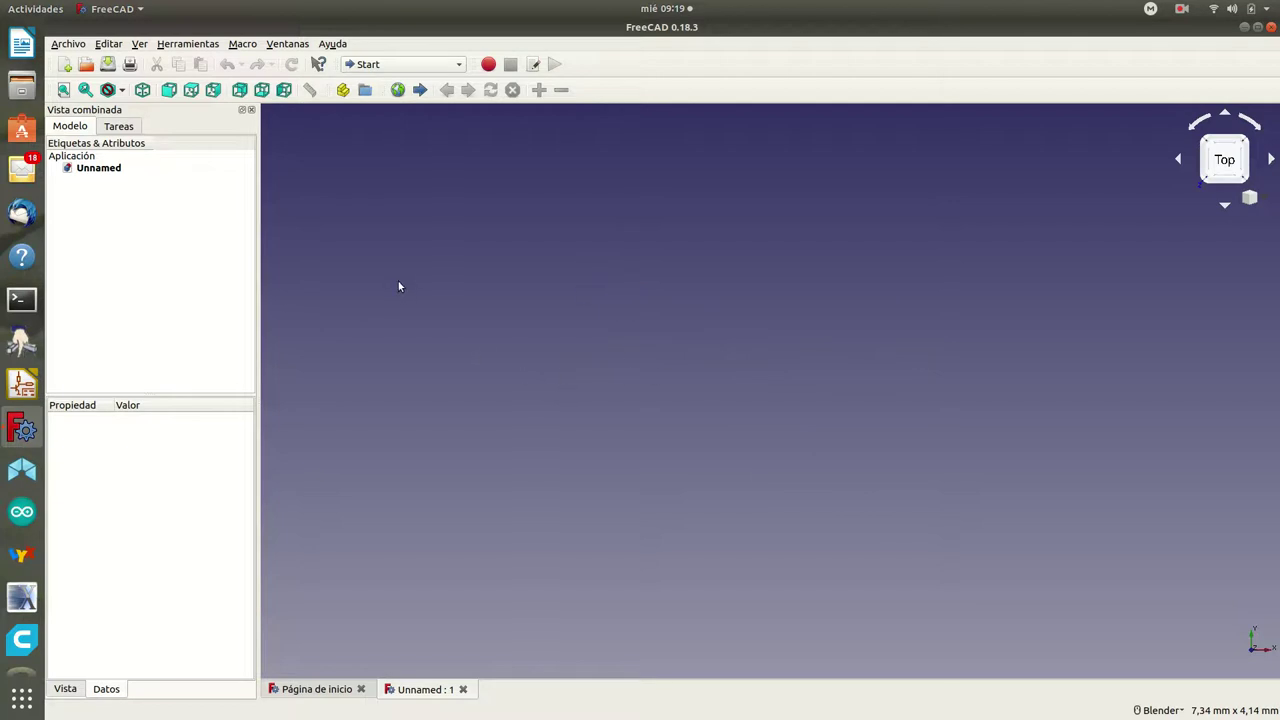
click(460, 66)
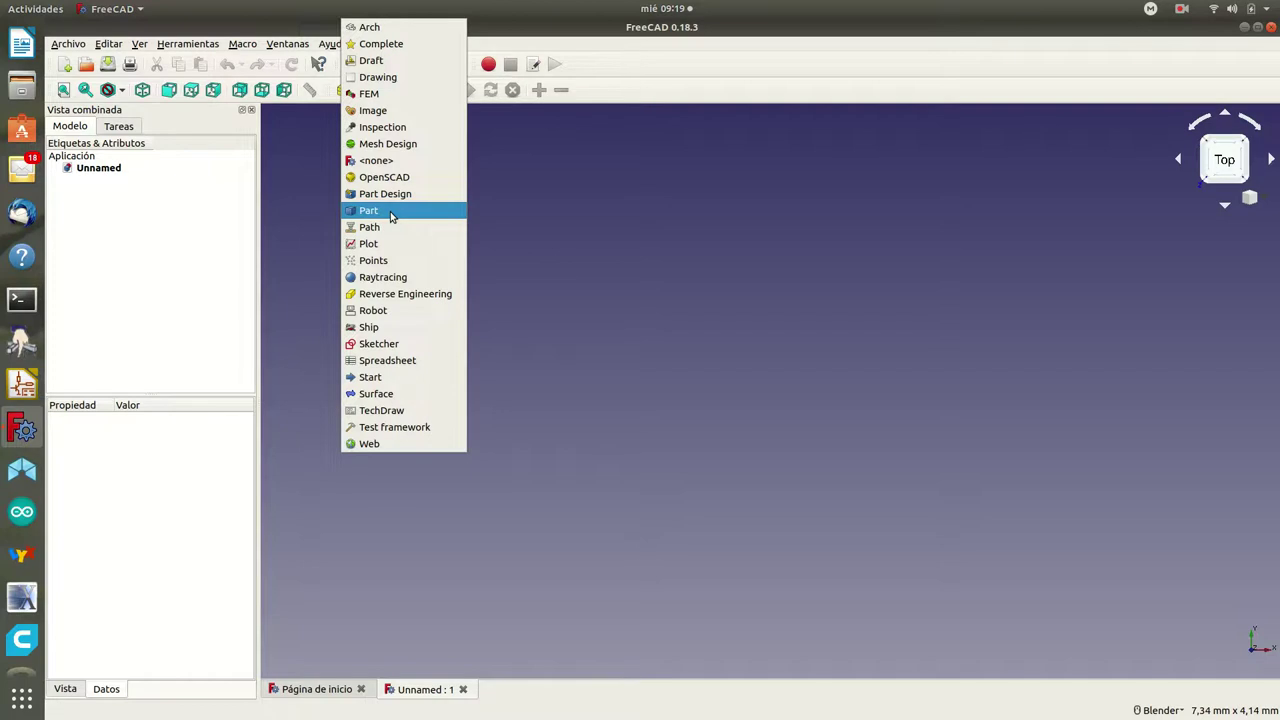
Step: Switch to Part, add a default cylinder, view it isometrically, and select it
click(389, 212)
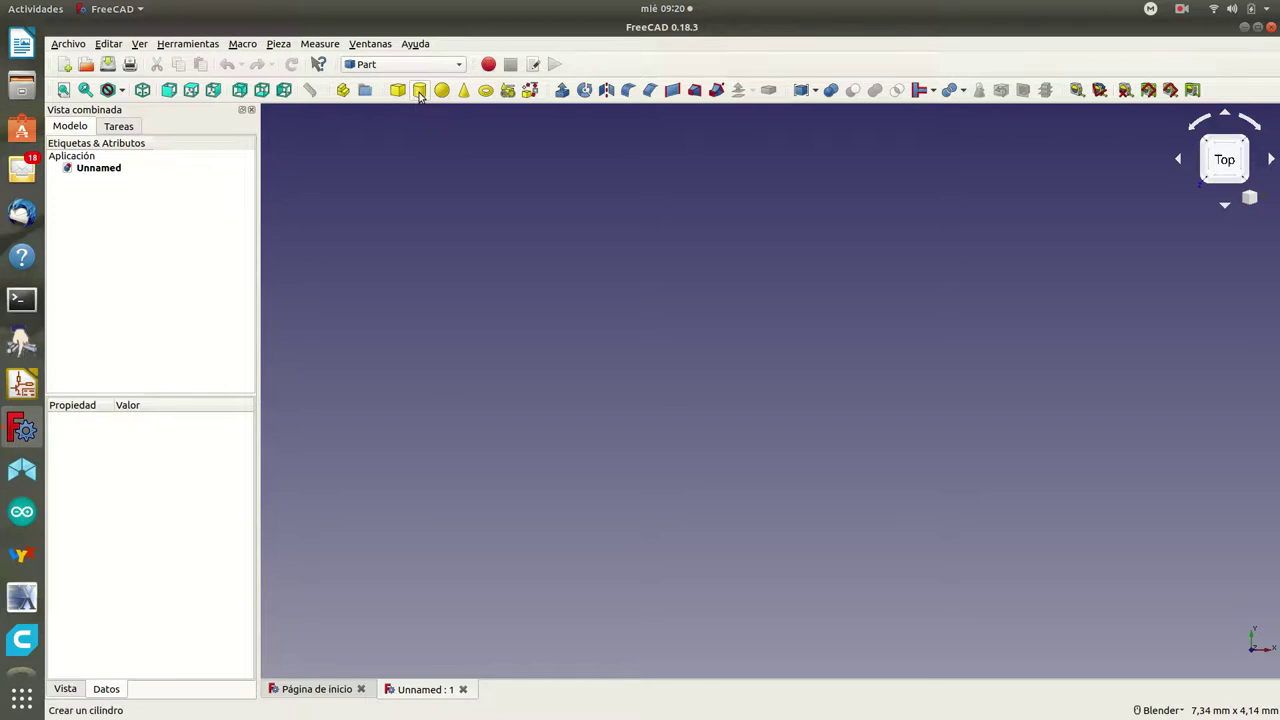
click(420, 91)
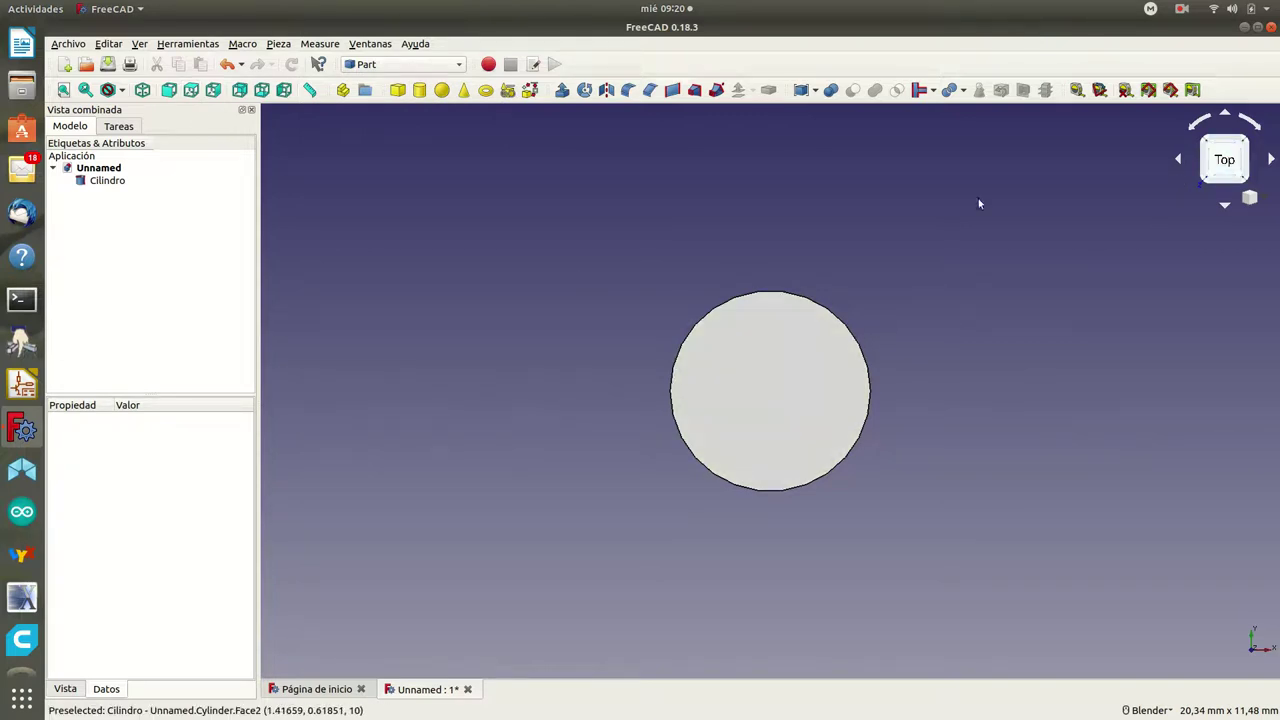
click(142, 91)
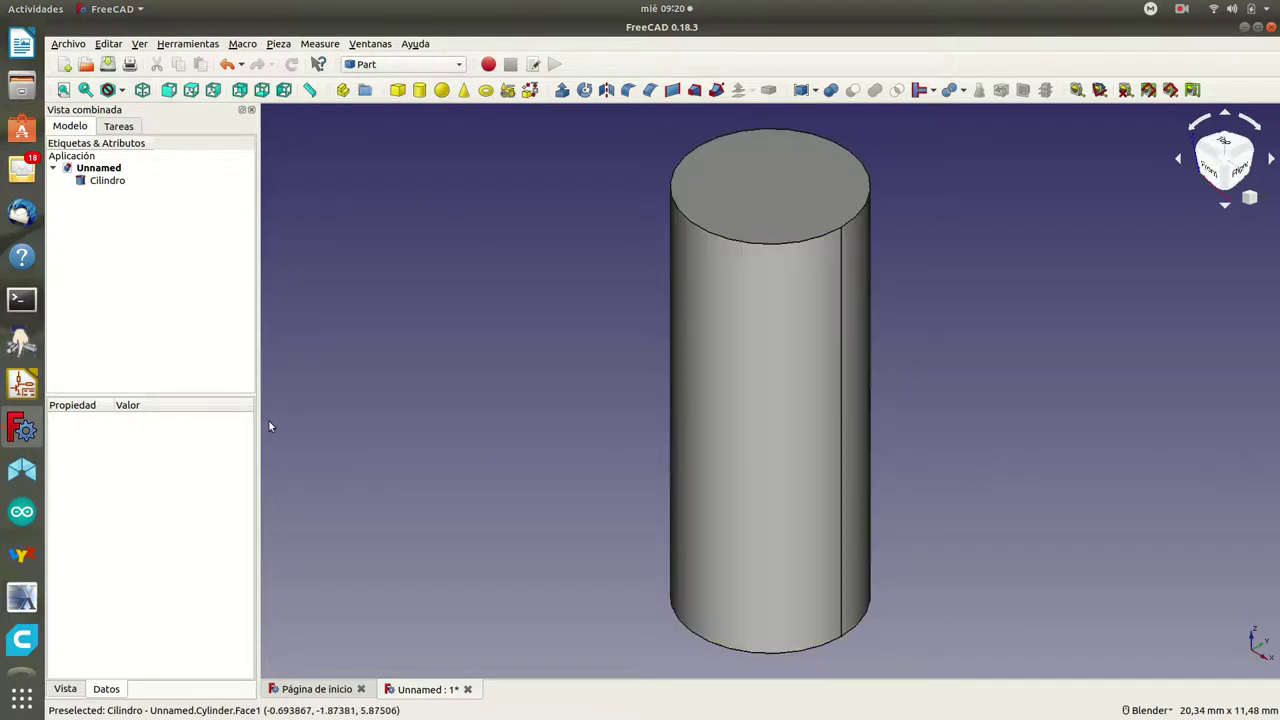
click(100, 182)
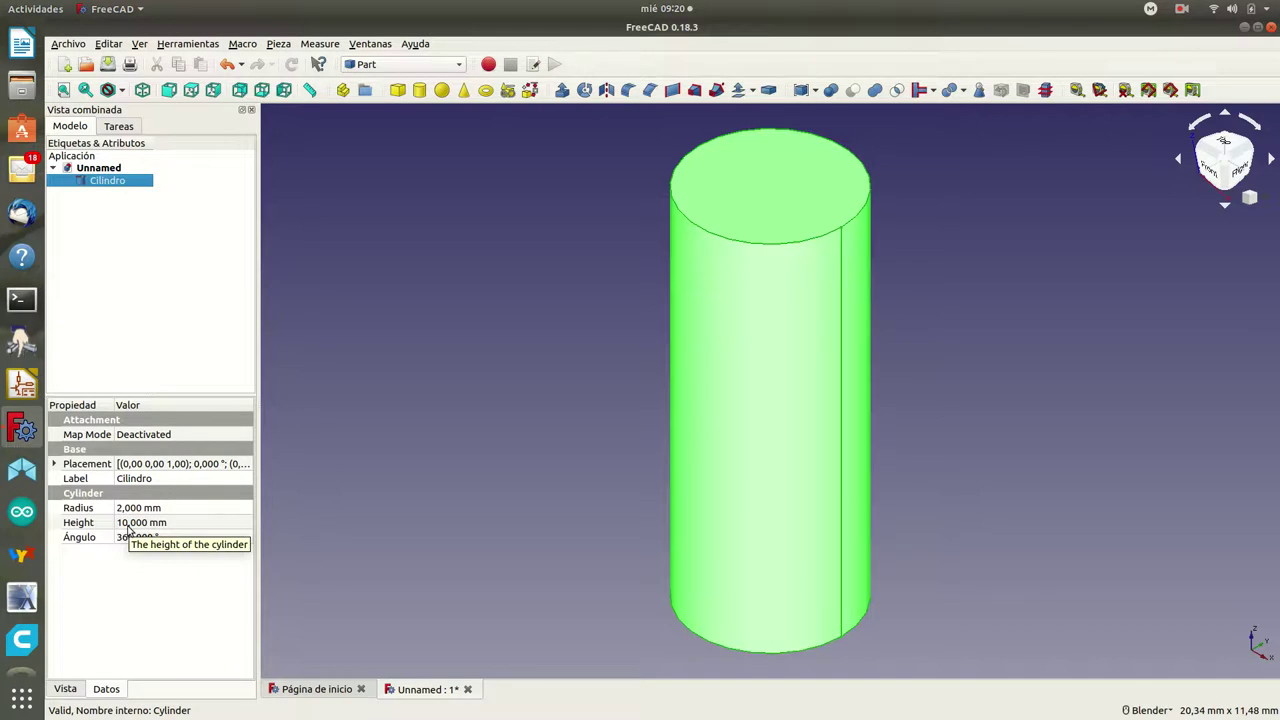
Step: Set the cylinder radius to 12,5/2 (6,25 mm) and its height to 6 mm
click(129, 508)
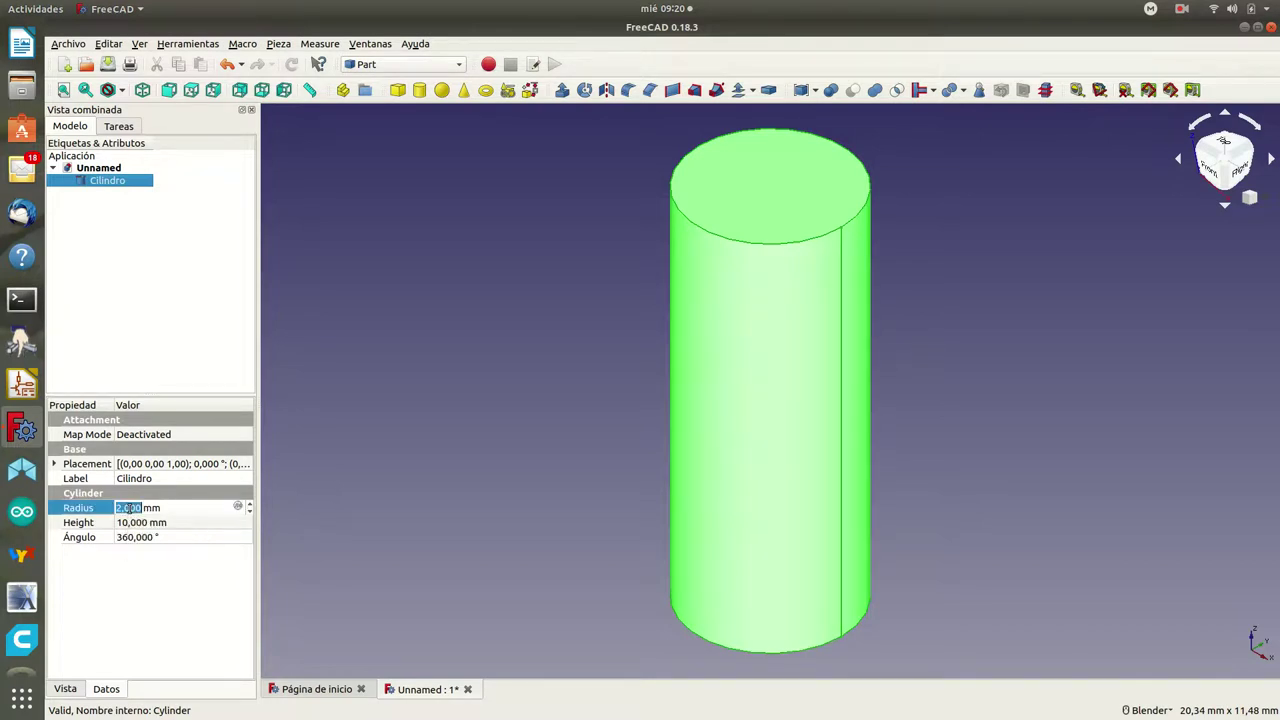
text(125)
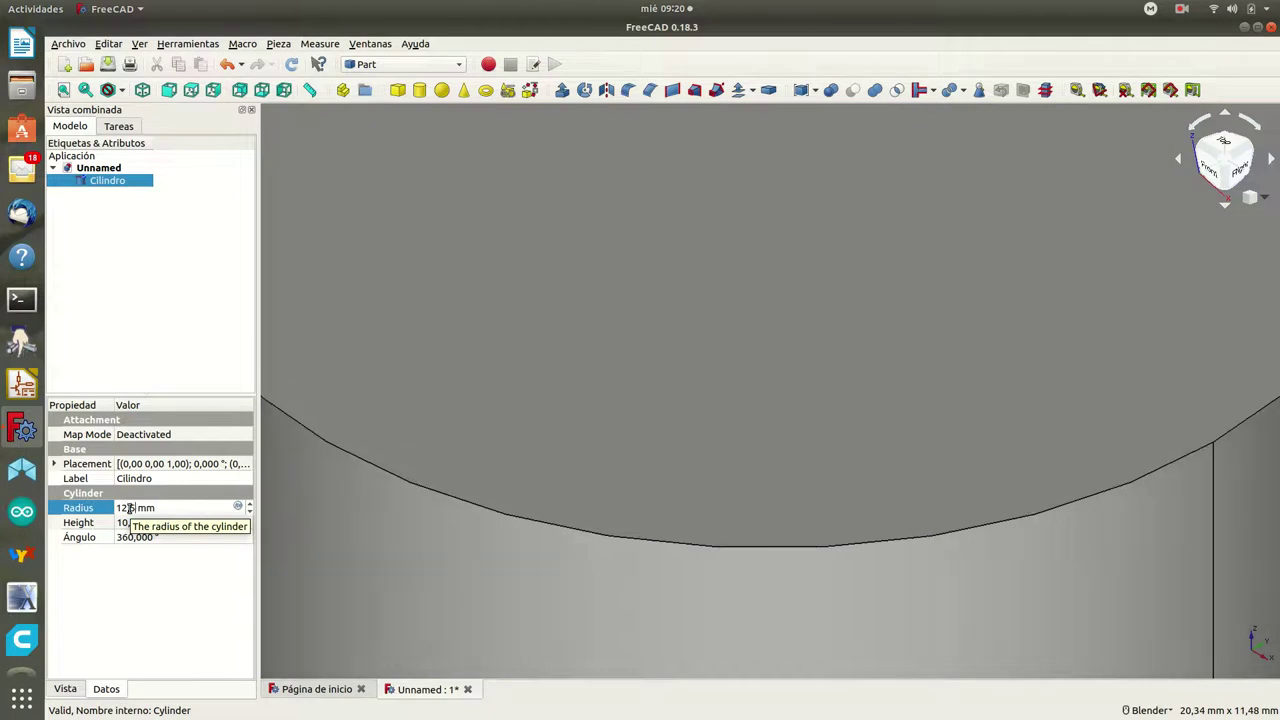
text(/)
text(2)
click(129, 508)
text(,)
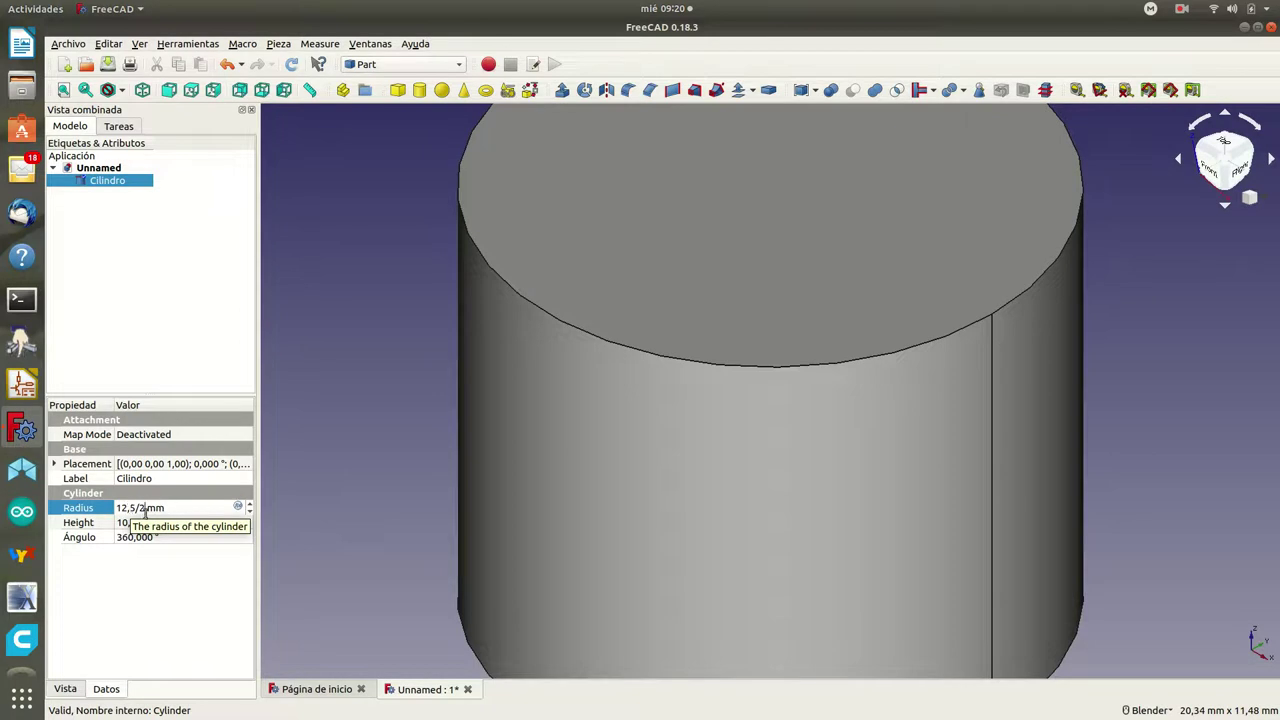
click(152, 522)
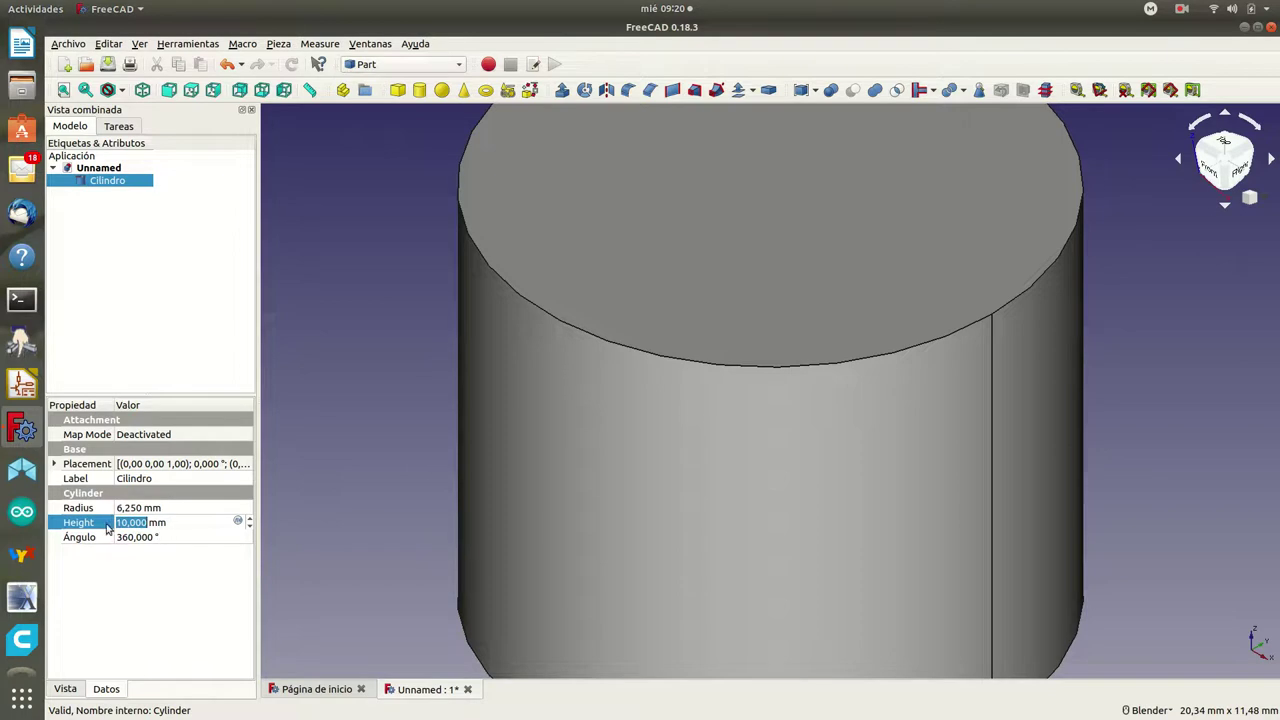
text(6)
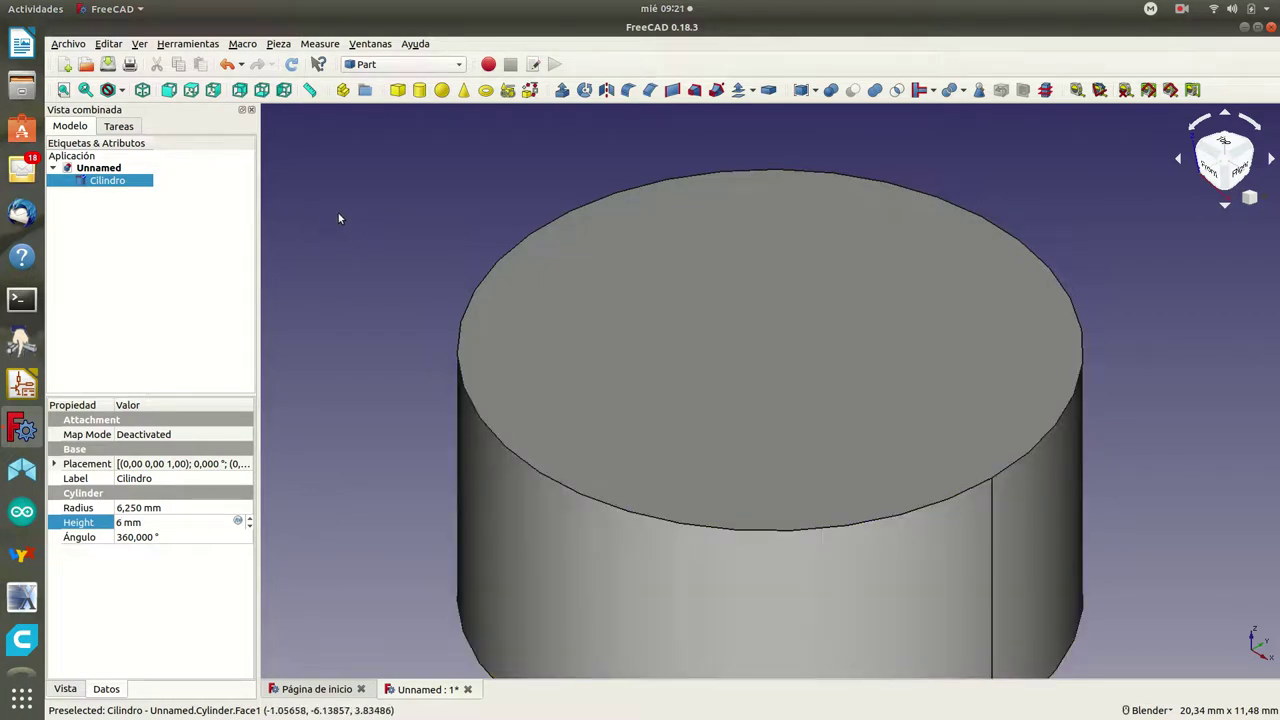
scroll(338, 218, down, 2)
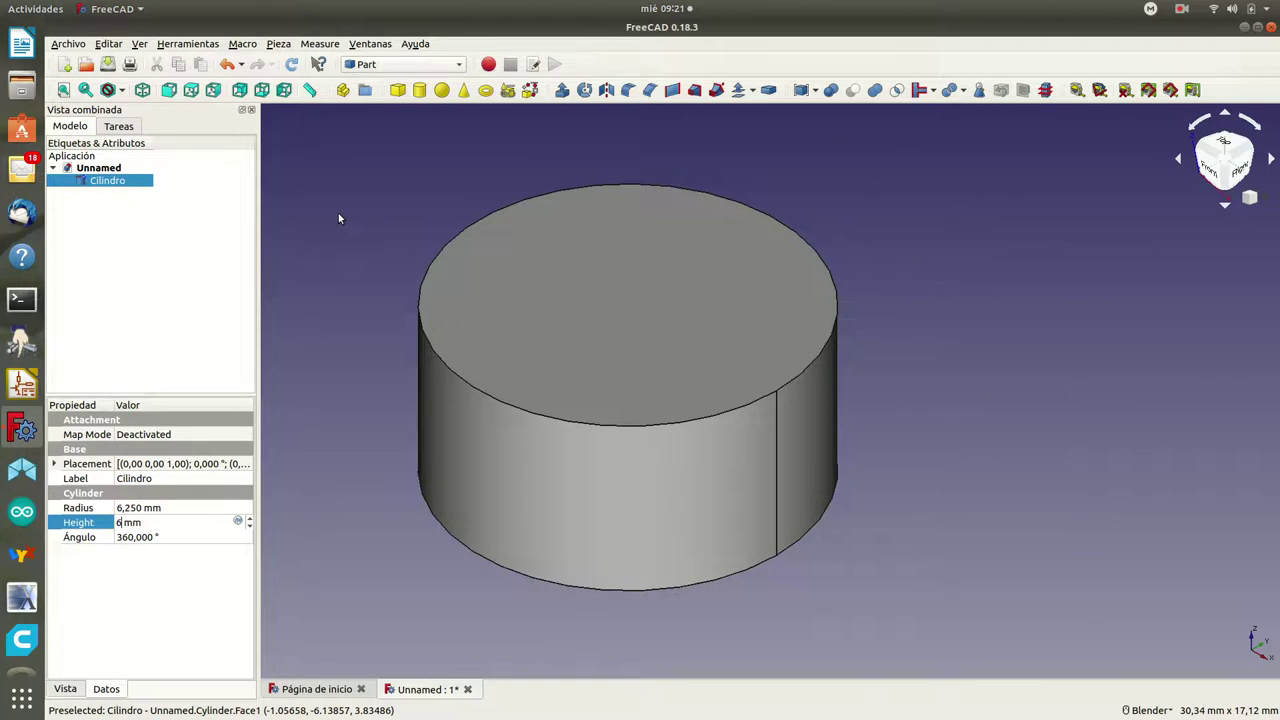
scroll(338, 218, down, 2)
scroll(338, 218, down, 2)
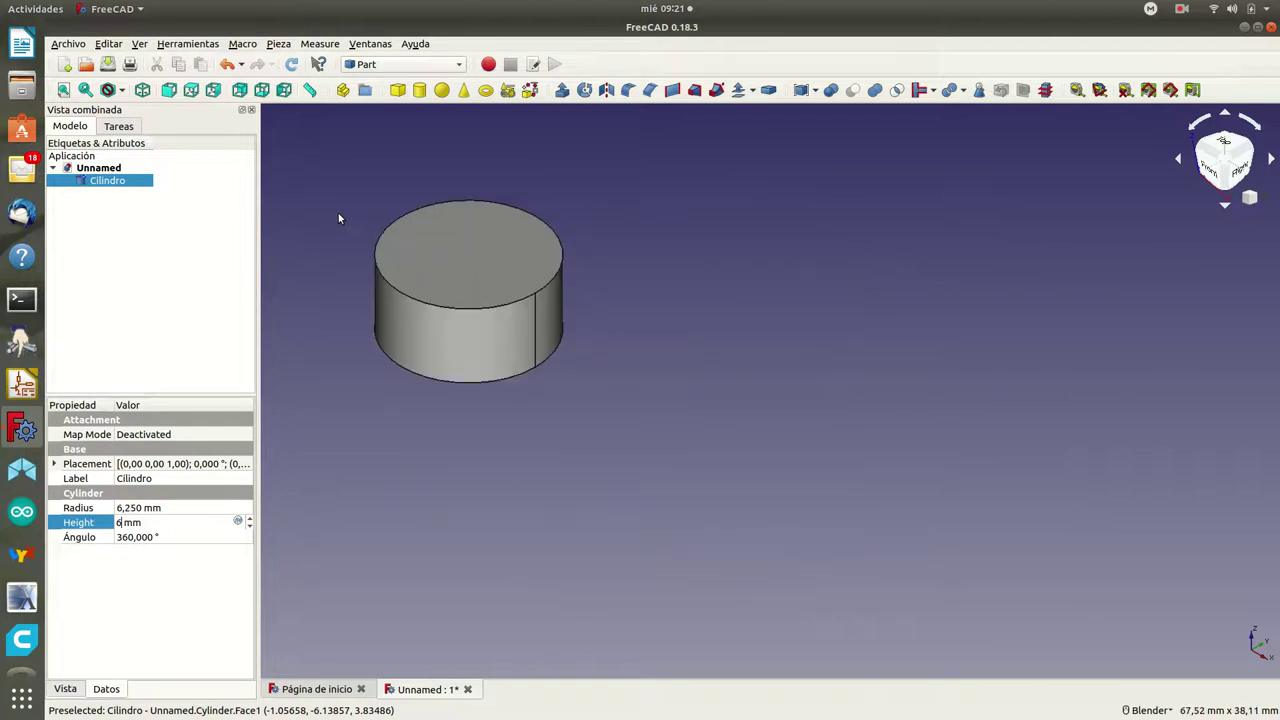
scroll(338, 218, up, 3)
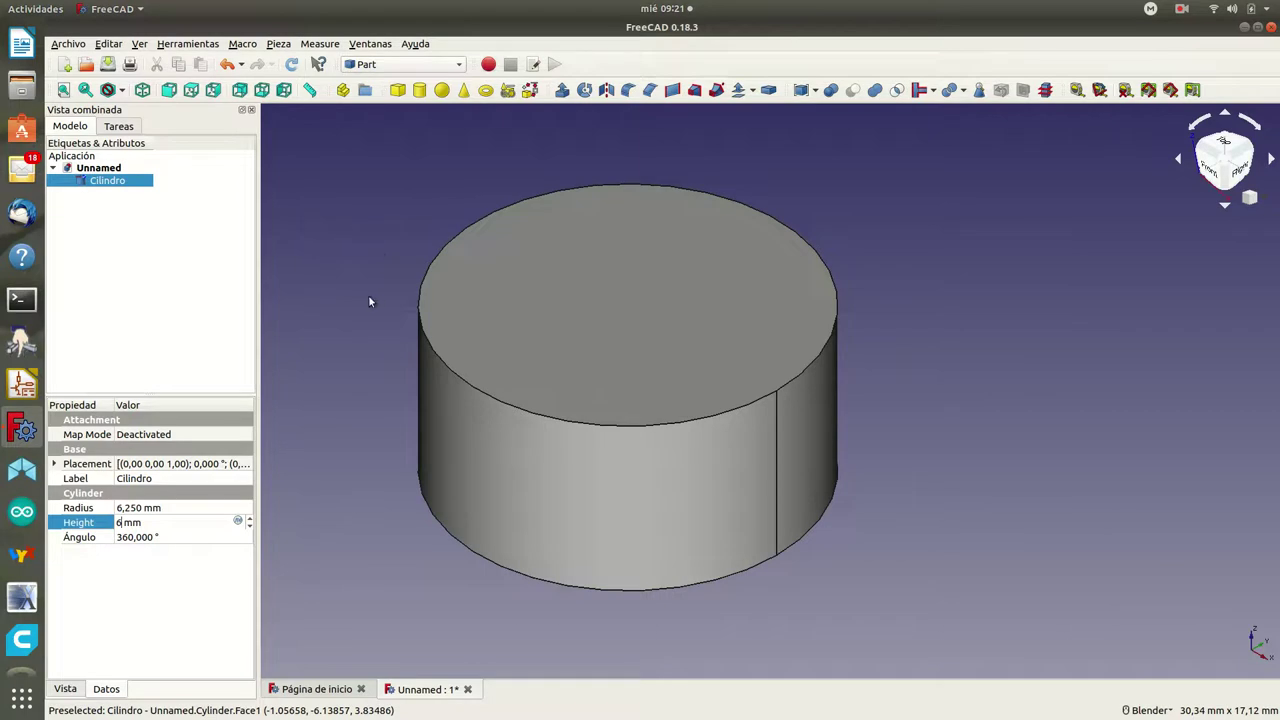
Step: Orbit and pan around the disc-shaped cylinder, then return to the isometric view
mouse_move(371, 204)
middle_down()
mouse_move(615, 240)
mouse_move(454, 294)
mouse_move(354, 209)
mouse_move(491, 131)
mouse_move(991, 354)
mouse_move(646, 211)
mouse_move(1003, 326)
mouse_move(717, 229)
mouse_move(589, 274)
mouse_move(479, 210)
mouse_move(486, 163)
mouse_move(429, 200)
mouse_move(429, 169)
mouse_move(409, 188)
middle_up()
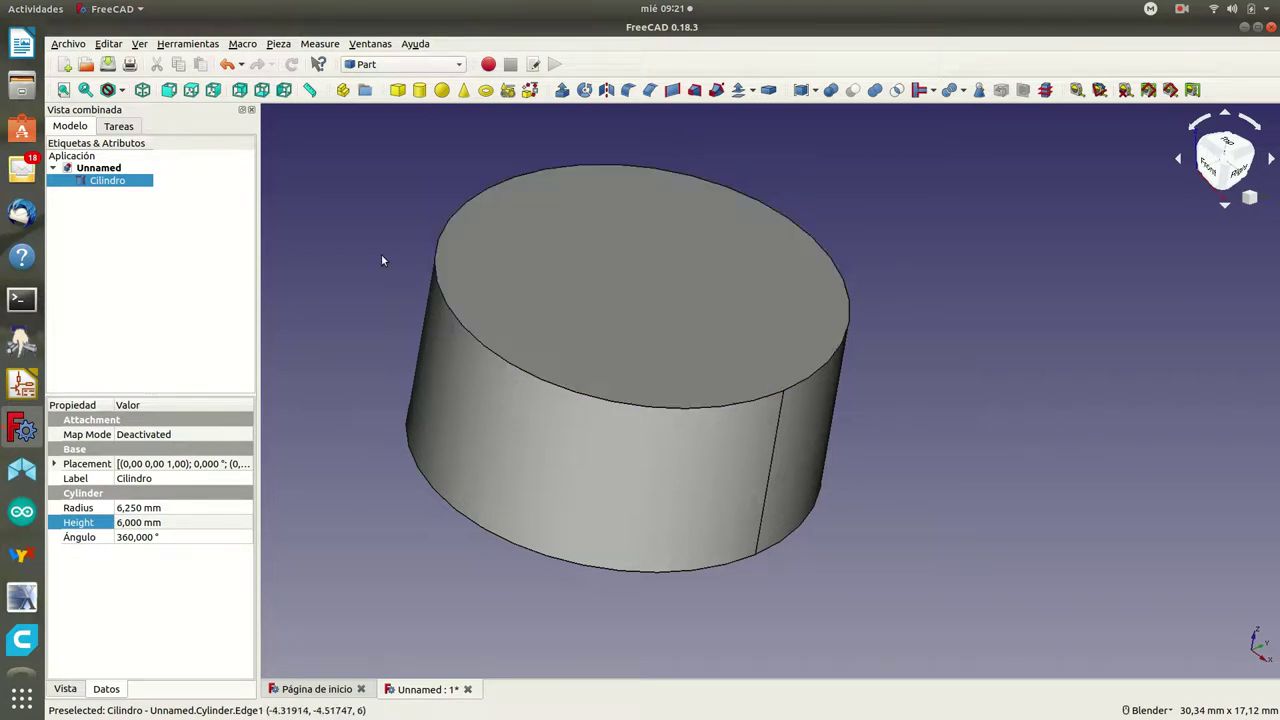
mouse_move(381, 260)
shift+middle_down()
mouse_move(677, 286)
mouse_move(311, 286)
mouse_move(669, 297)
mouse_move(377, 283)
mouse_move(631, 320)
mouse_move(640, 277)
mouse_move(391, 248)
mouse_move(394, 268)
mouse_move(491, 286)
mouse_move(430, 313)
mouse_move(743, 260)
mouse_move(793, 222)
mouse_move(780, 323)
mouse_move(787, 228)
mouse_move(791, 286)
mouse_move(774, 294)
mouse_move(845, 272)
mouse_move(897, 277)
mouse_move(594, 283)
mouse_move(613, 247)
mouse_move(614, 261)
shift+middle_up()
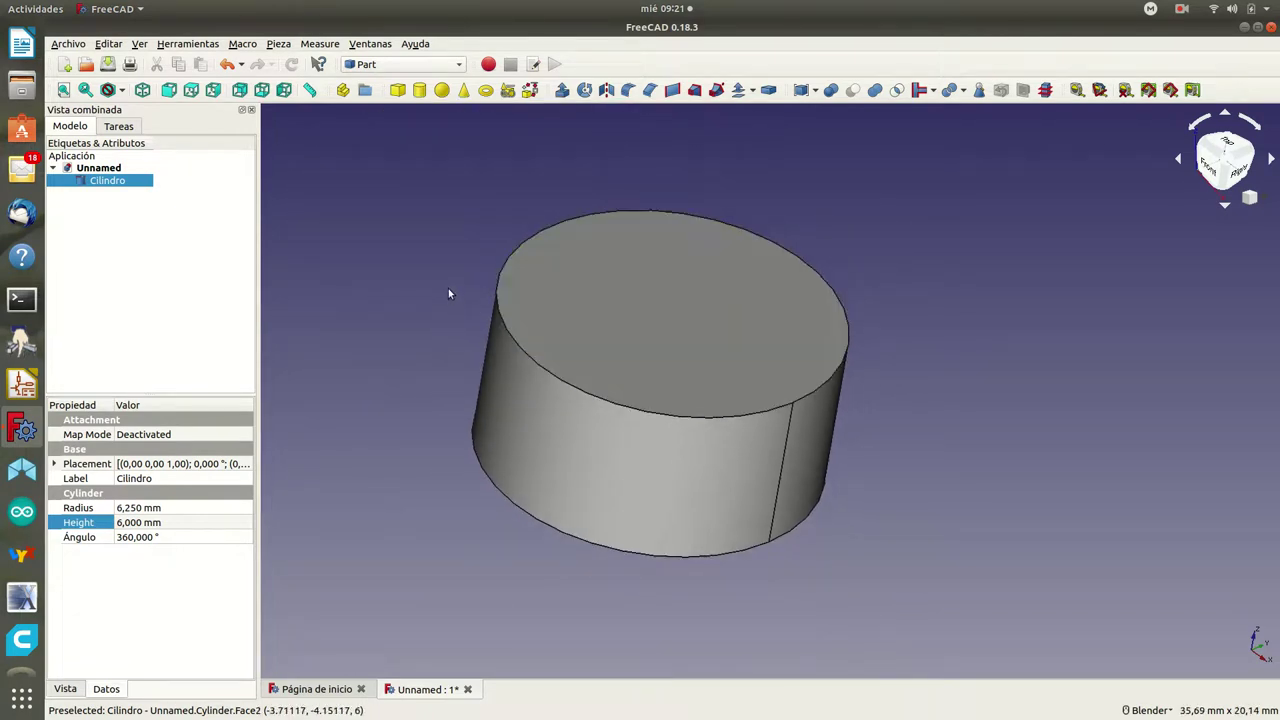
click(142, 89)
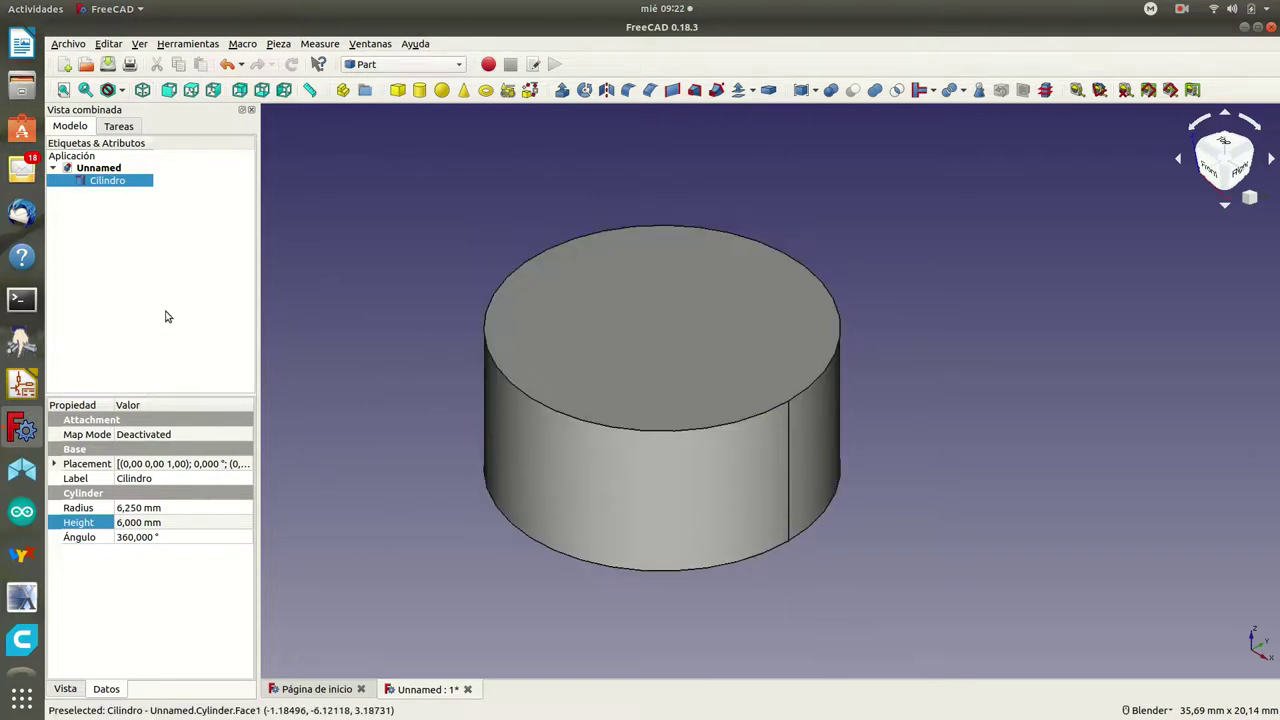
Step: Rename the cylinder to extremo_izquierdo
right_click(107, 185)
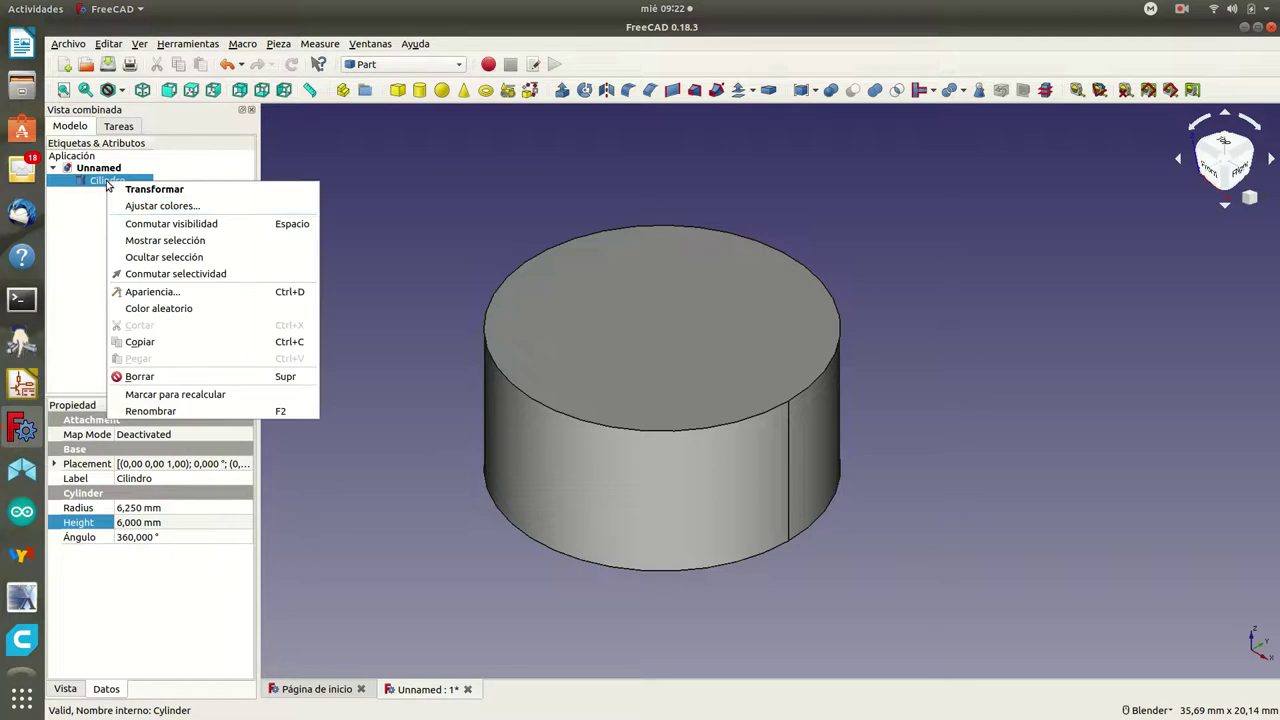
click(163, 412)
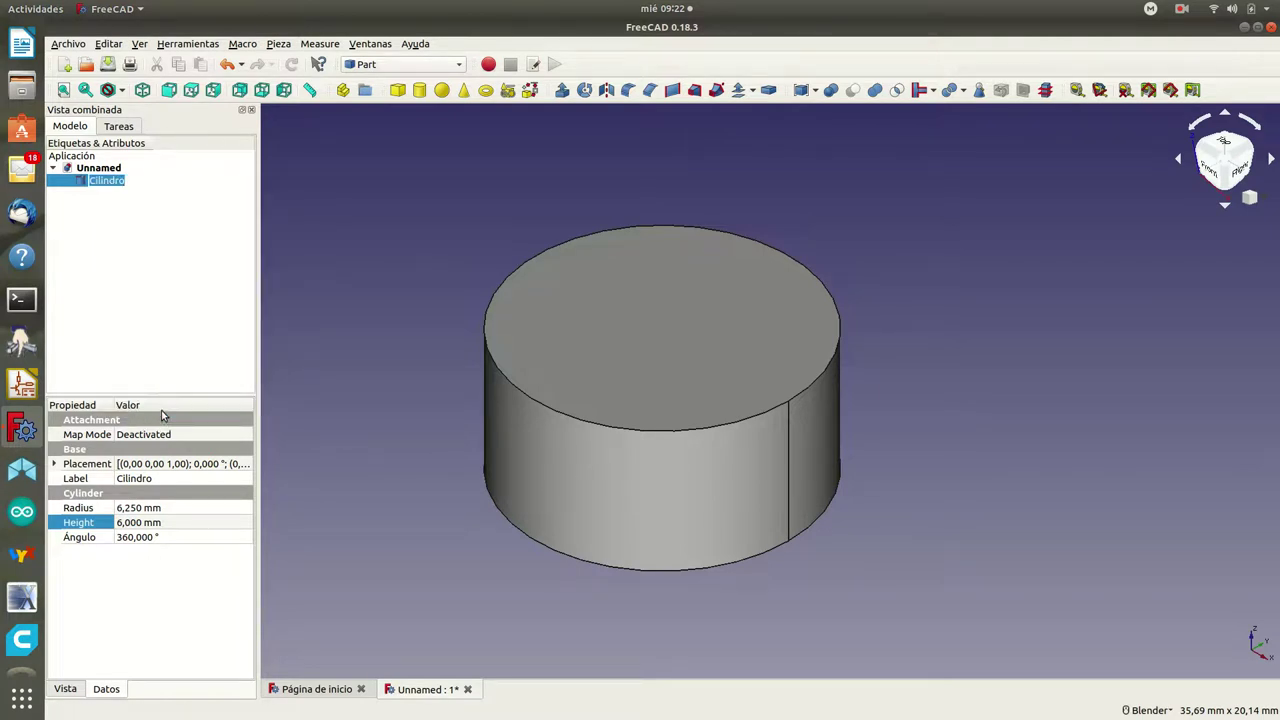
text(extremo_i)
text(zquierdo)
key(Return)
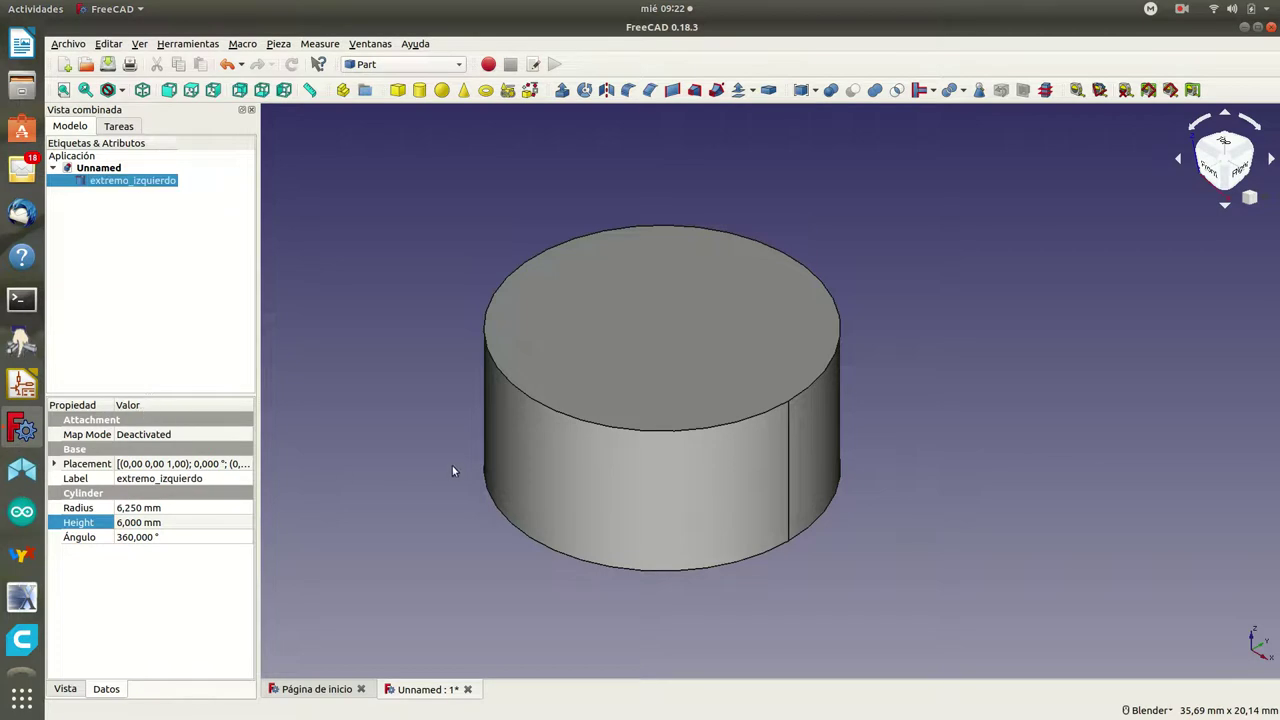
Step: Copy the extremo_izquierdo cylinder
scroll(464, 397, down, 2)
scroll(464, 397, down, 1)
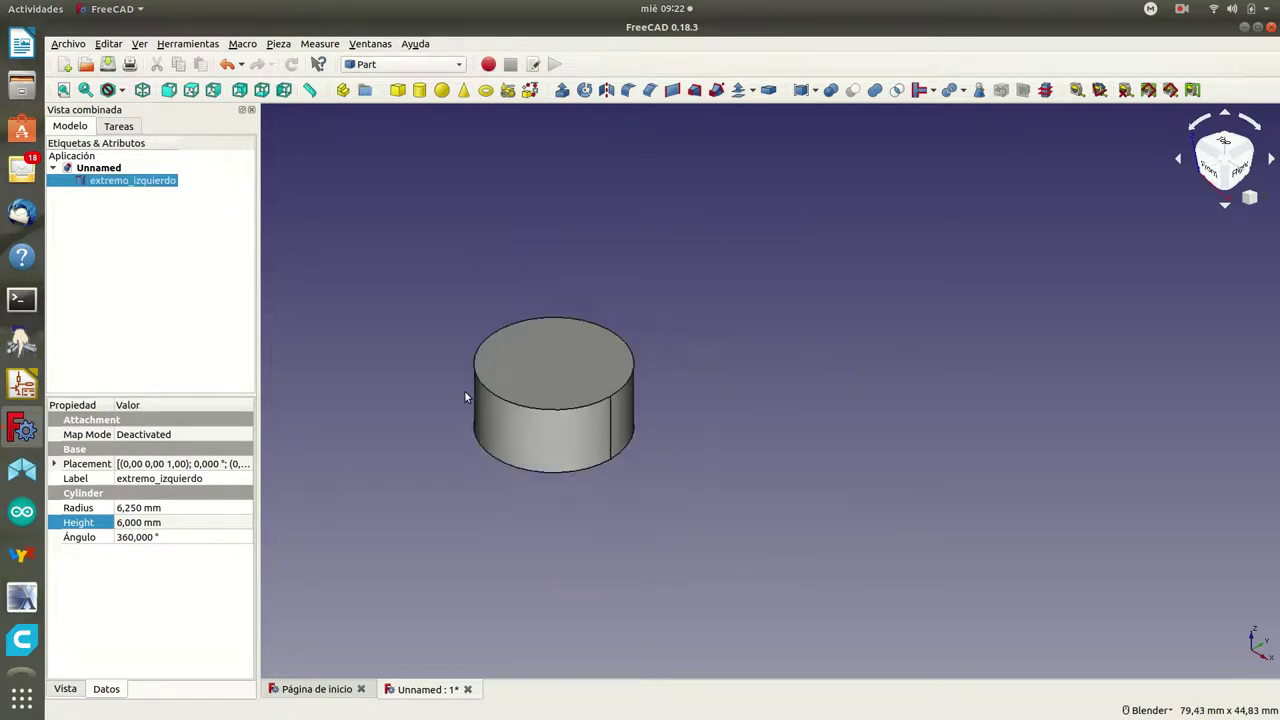
right_click(121, 186)
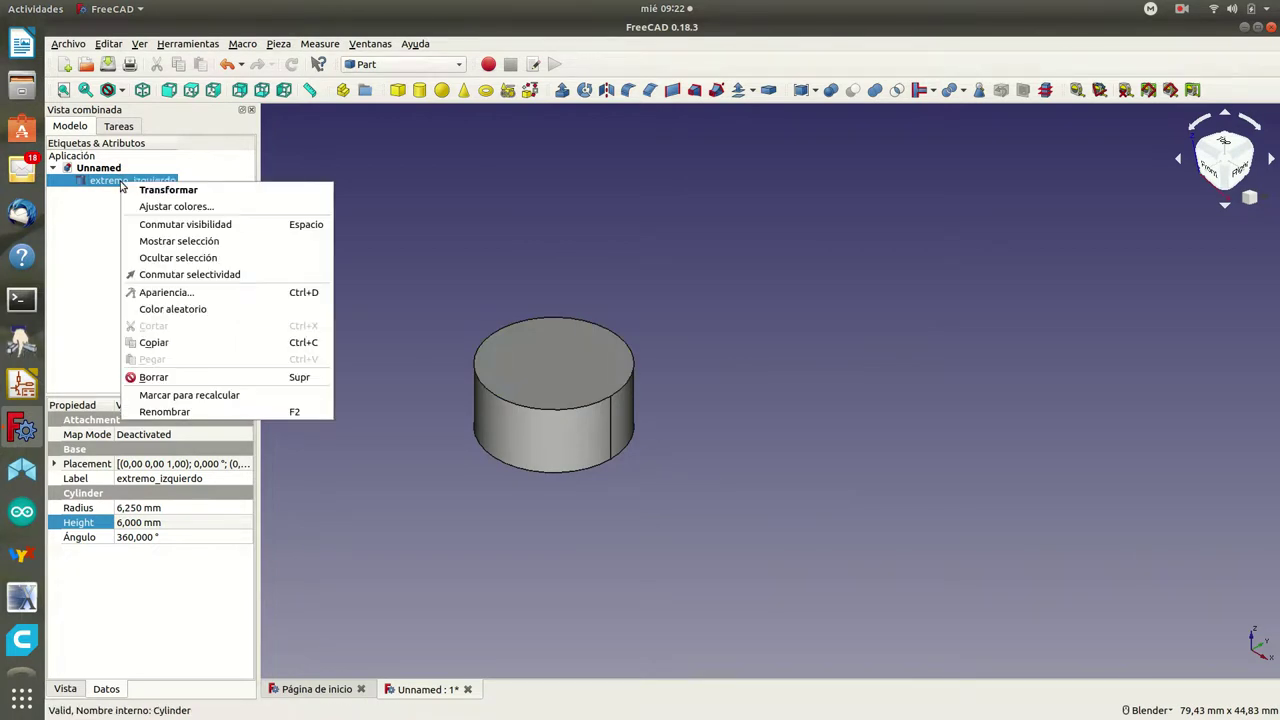
click(160, 345)
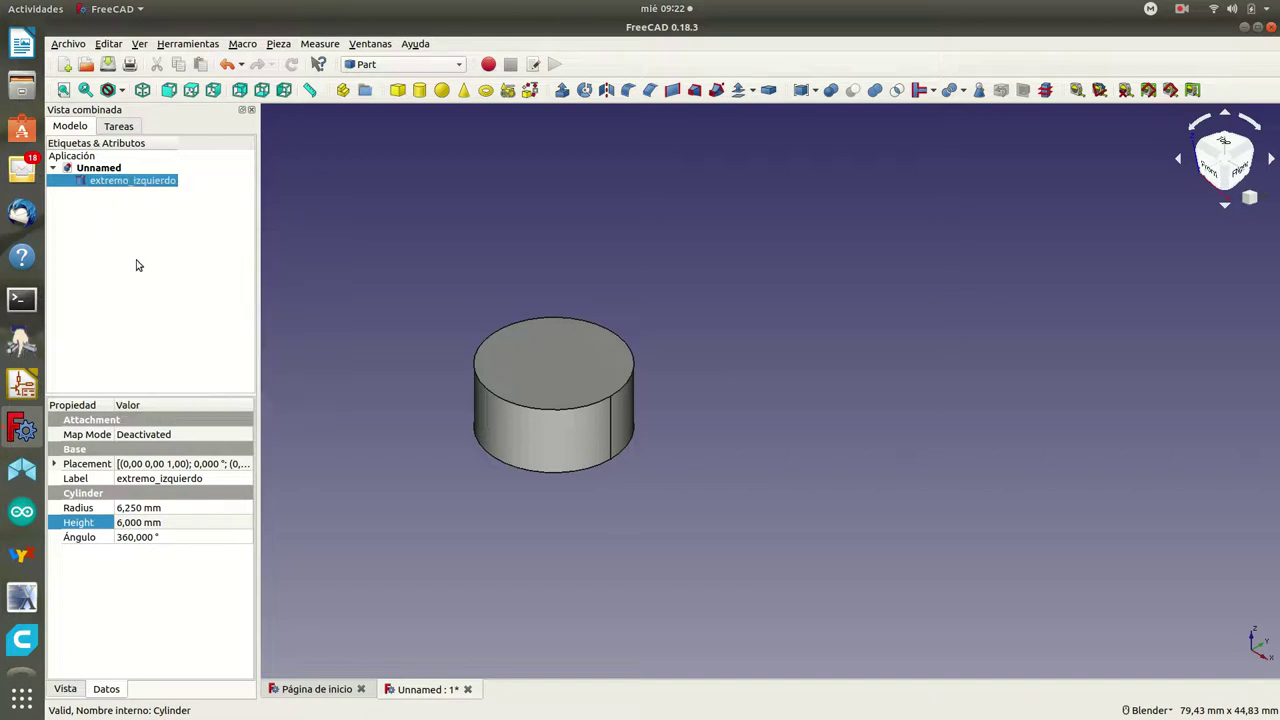
Step: Paste a duplicate of the extremo_izquierdo cylinder and select the copy
right_click(126, 185)
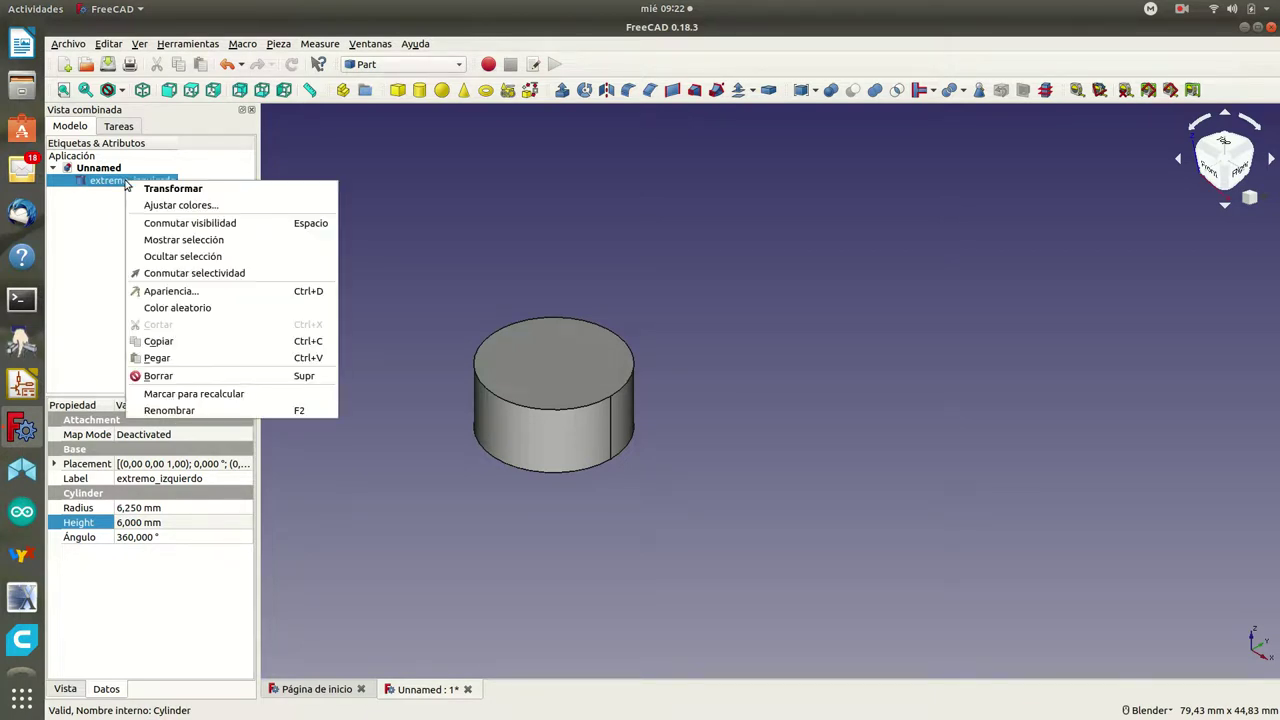
click(175, 360)
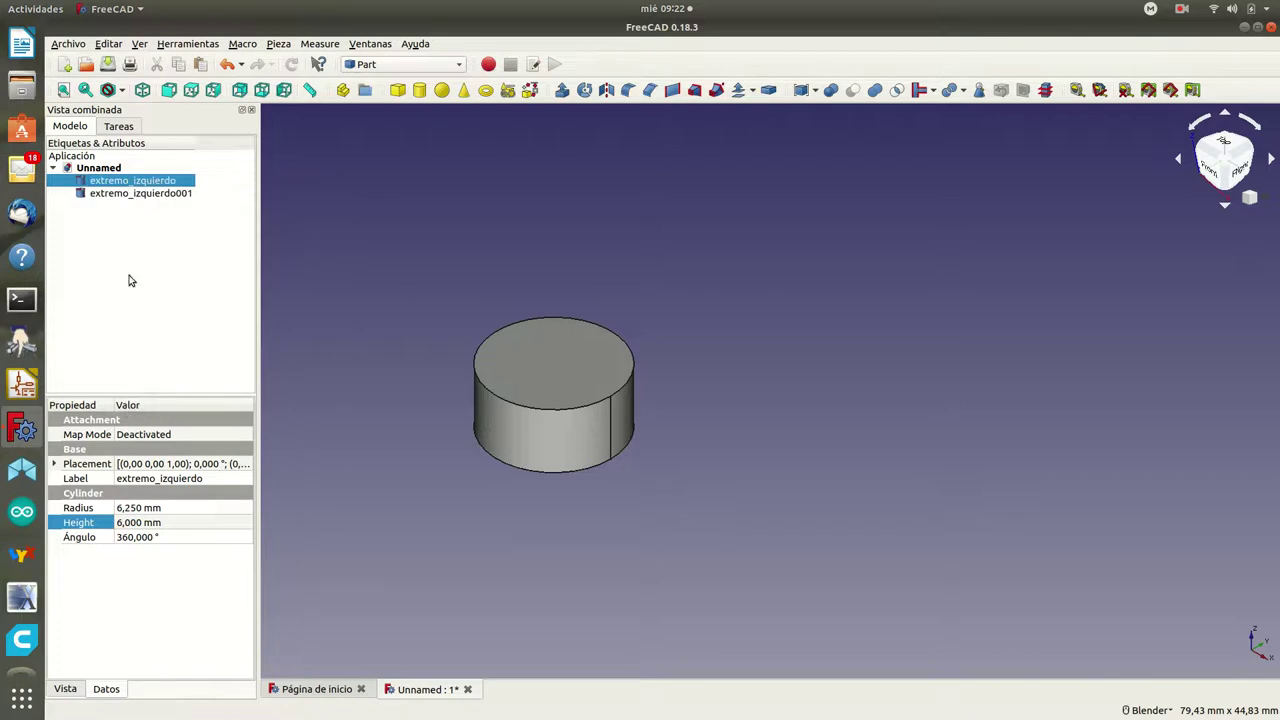
click(133, 196)
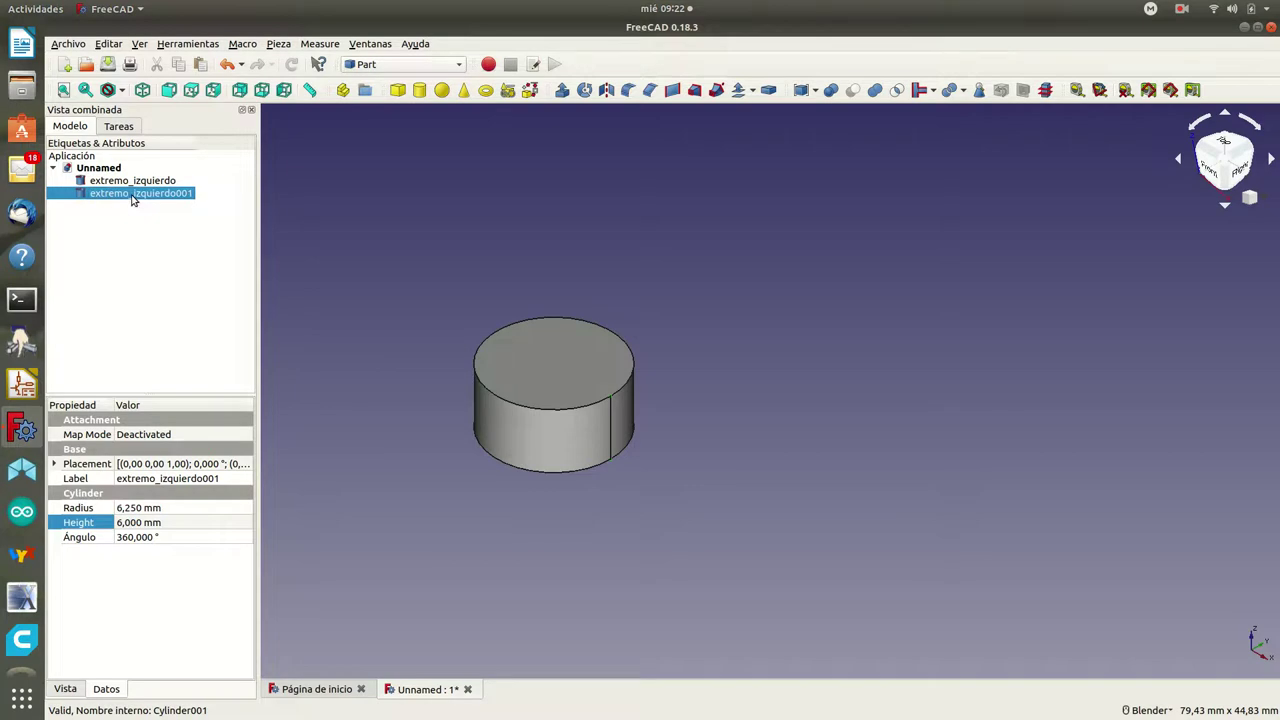
Step: Rename extremo_izquierdo001 to extremo_derecho
right_click(133, 198)
click(180, 429)
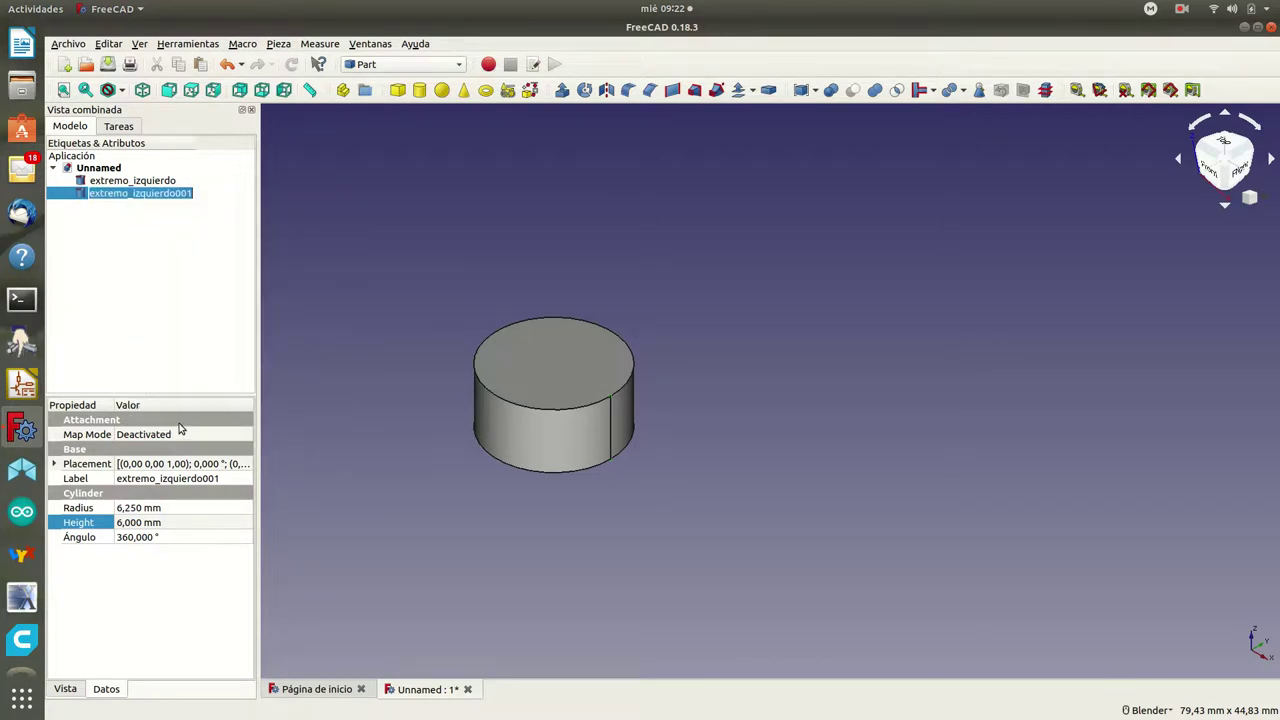
key(End)
key(BackSpace)
key(BackSpace)
key(BackSpace)
key(BackSpace)
key(BackSpace)
key(BackSpace)
key(BackSpace)
key(BackSpace)
key(BackSpace)
key(BackSpace)
key(BackSpace)
text(derecho)
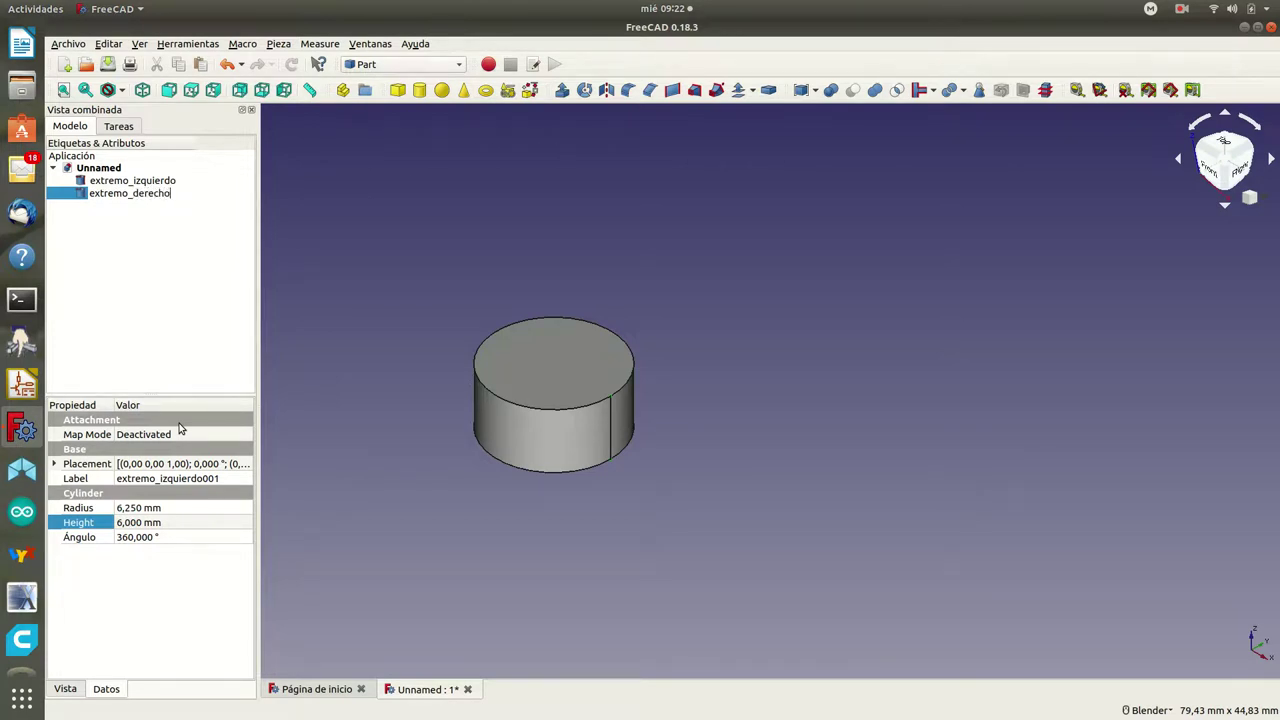
key(Return)
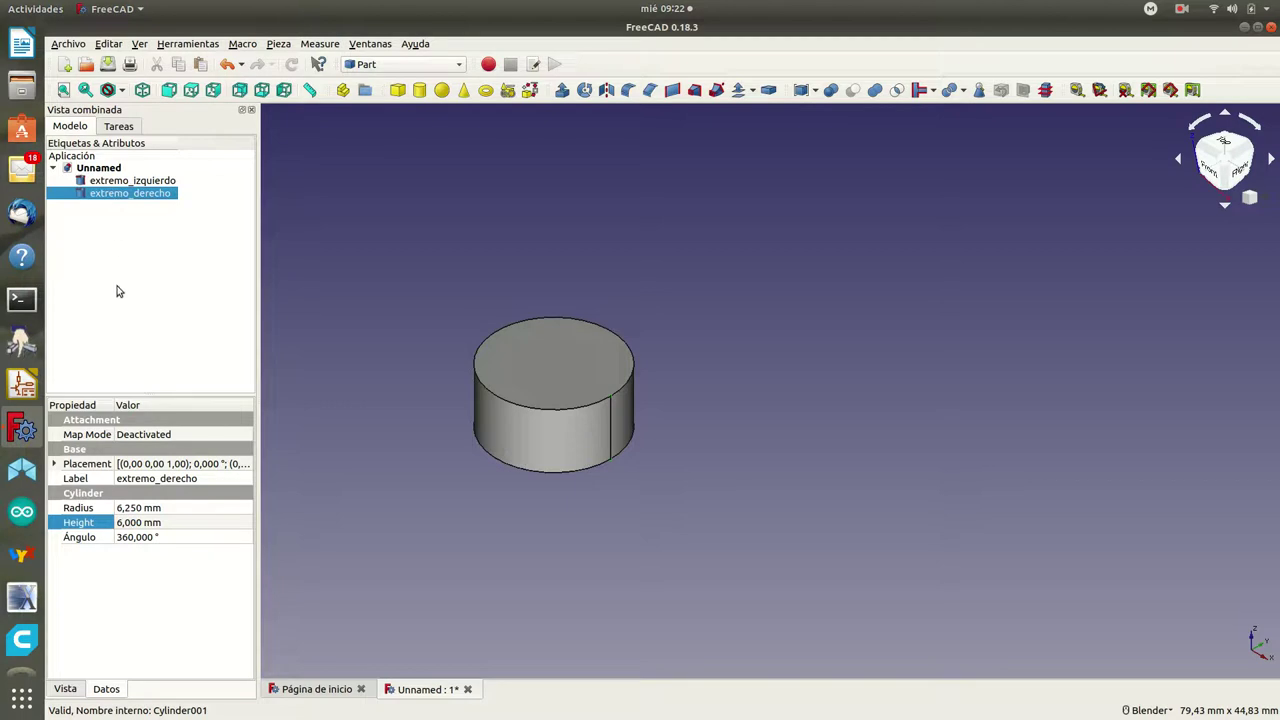
Step: Set extremo_derecho's Placement x position to 56,5 mm and view both cylinders
click(55, 465)
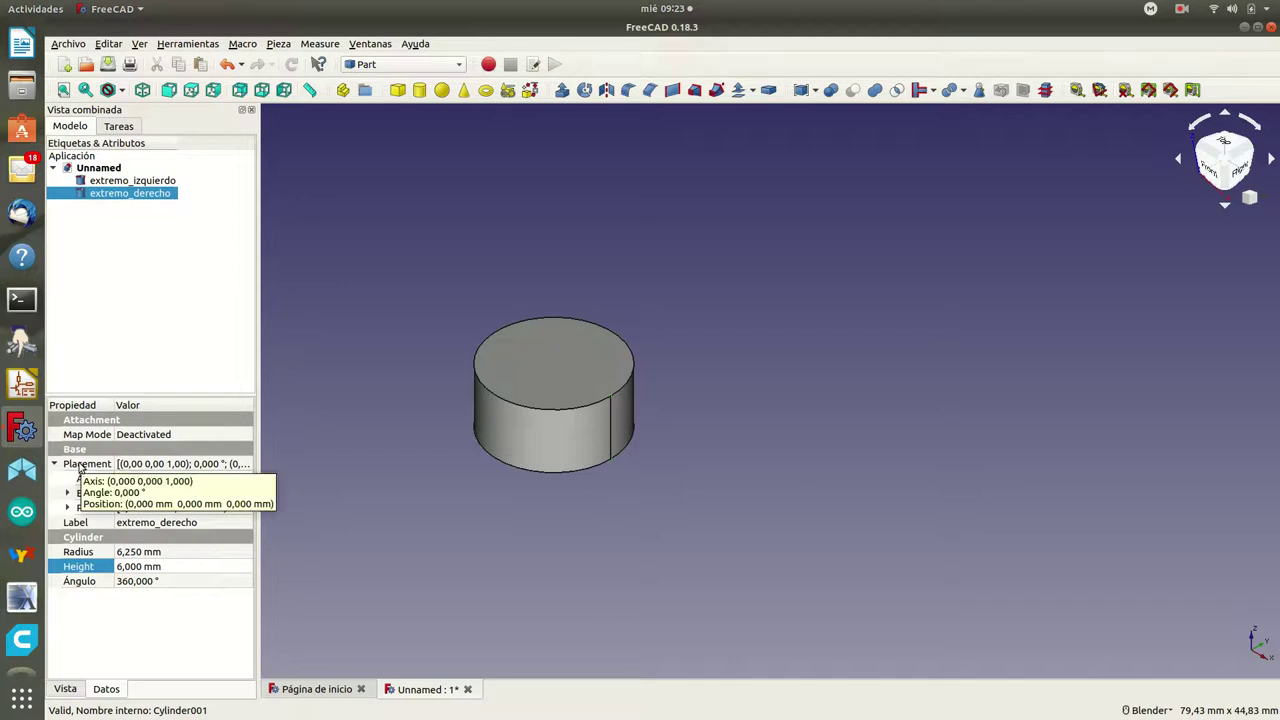
click(67, 508)
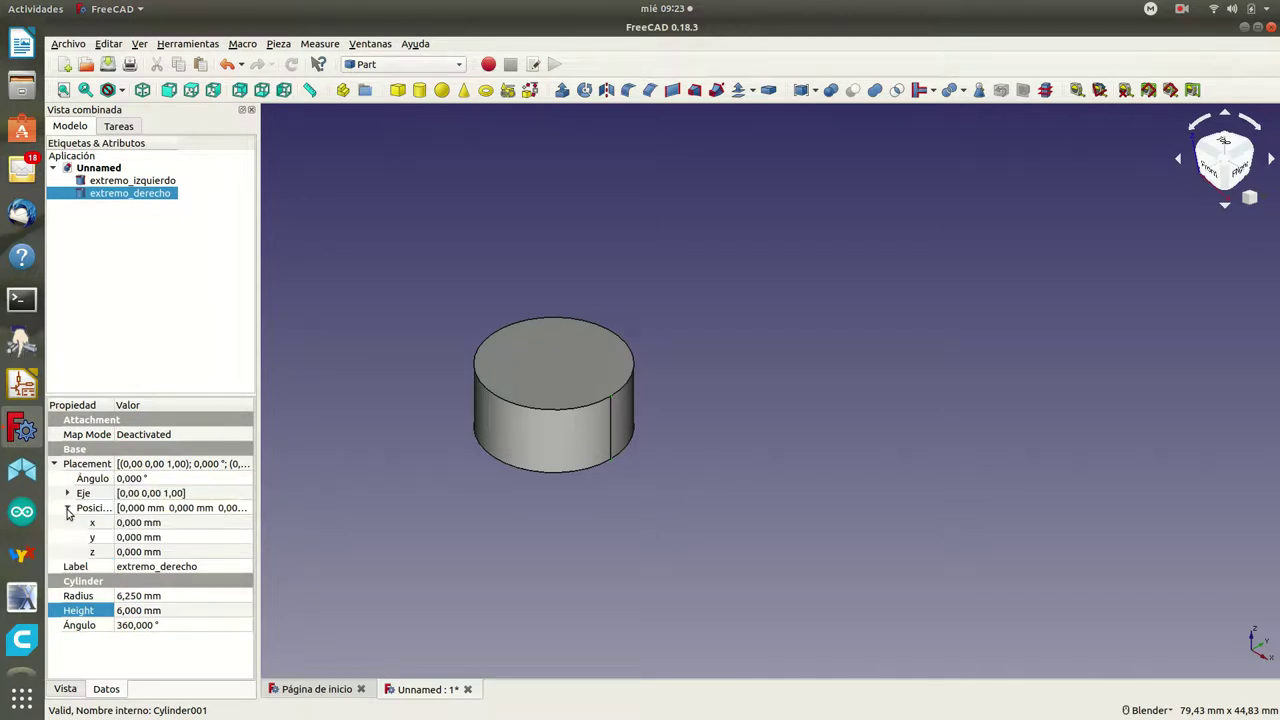
click(155, 522)
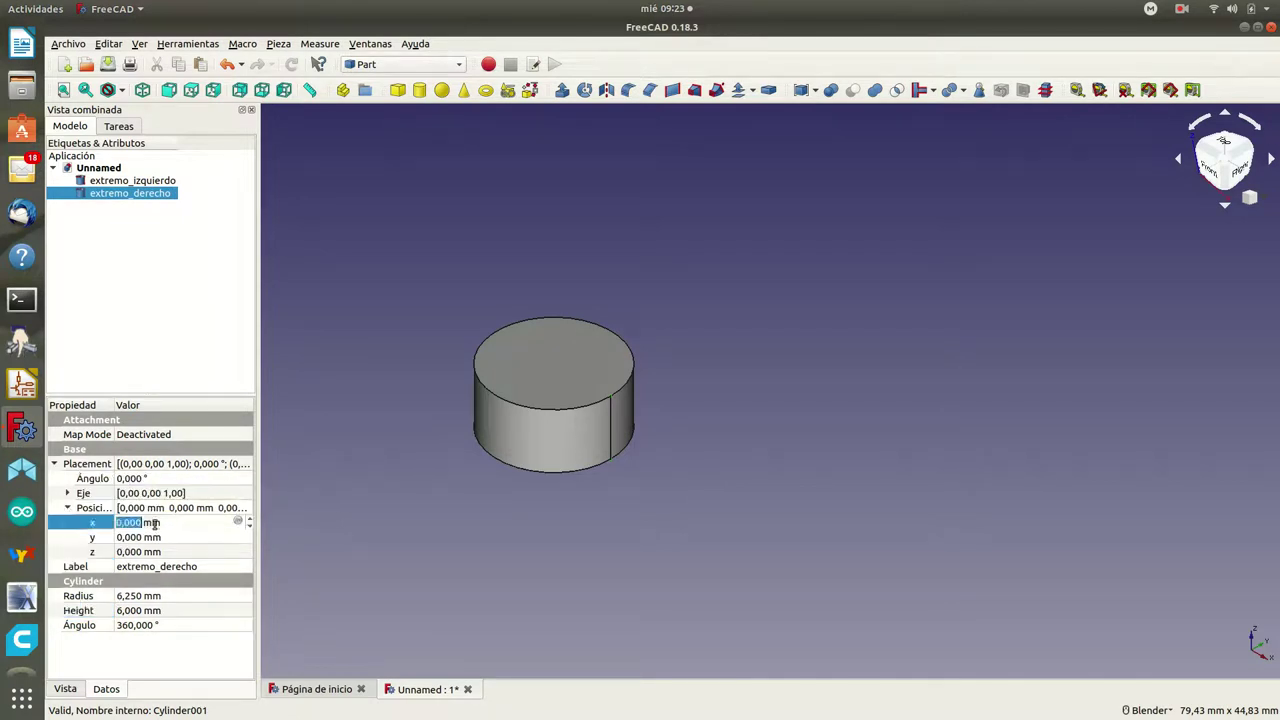
text(56,5)
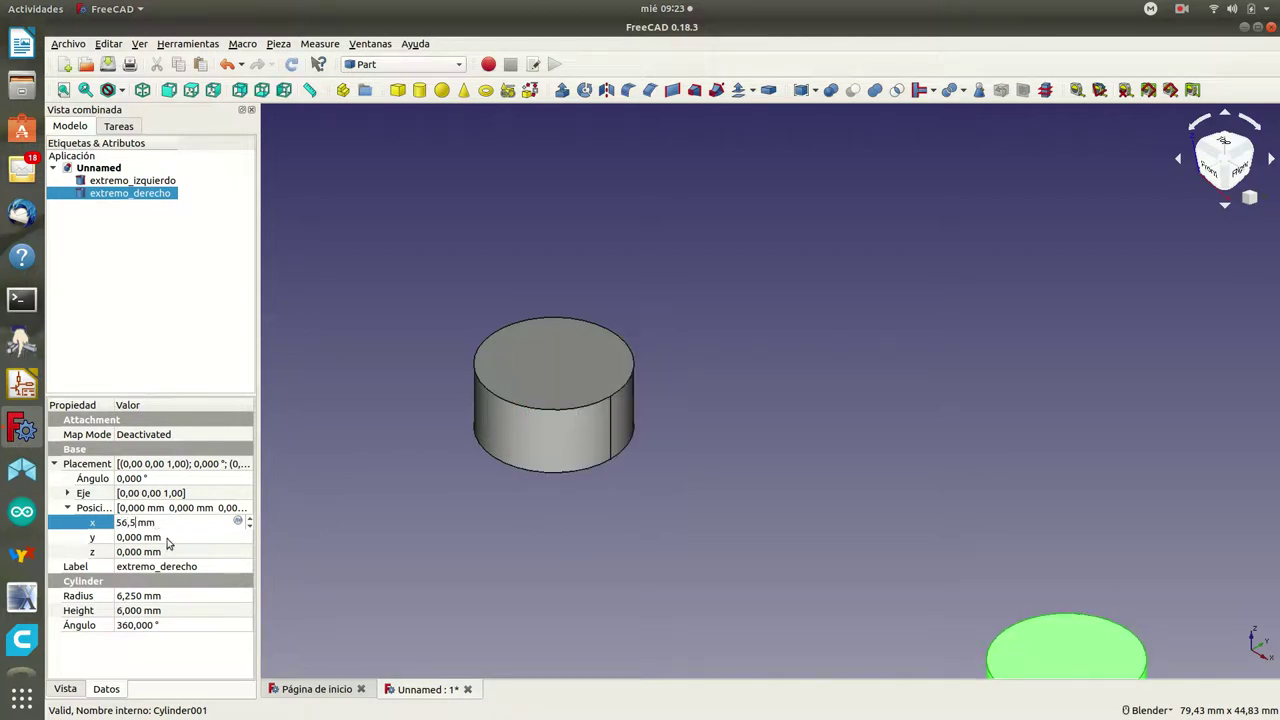
click(168, 538)
scroll(753, 470, down, 2)
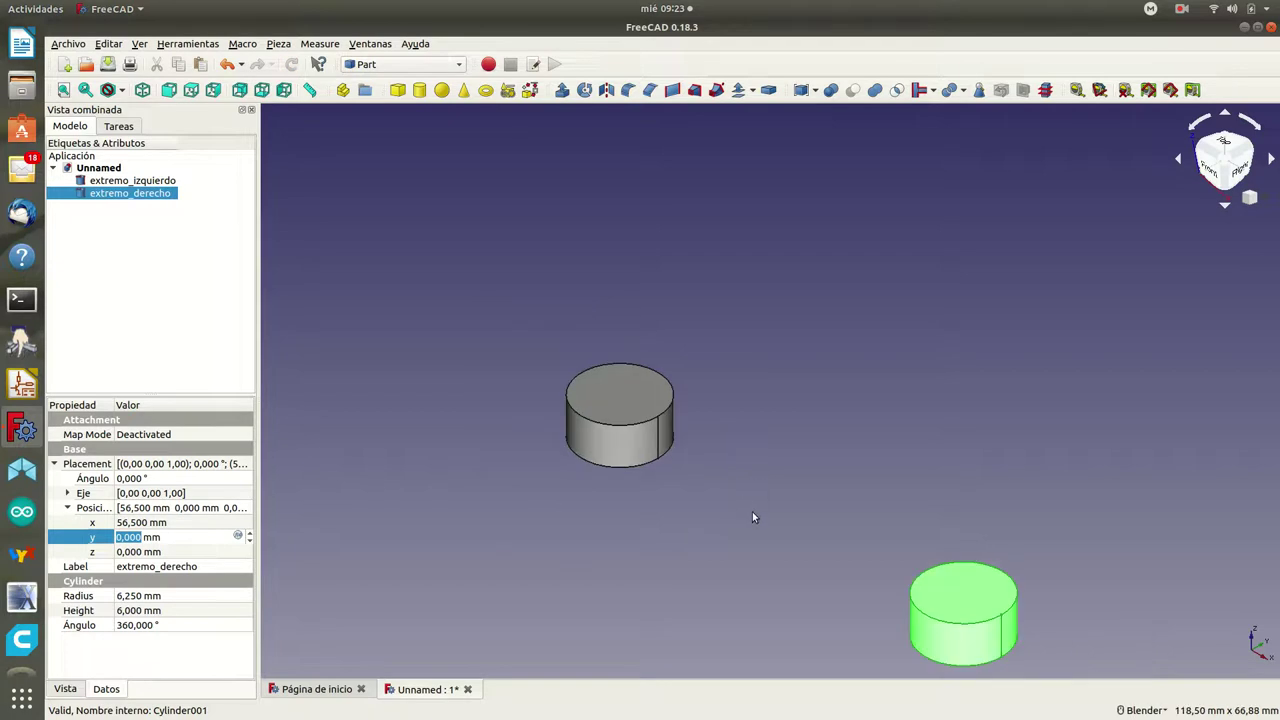
scroll(753, 515, up, 2)
shift+middle_drag(751, 514, 648, 396)
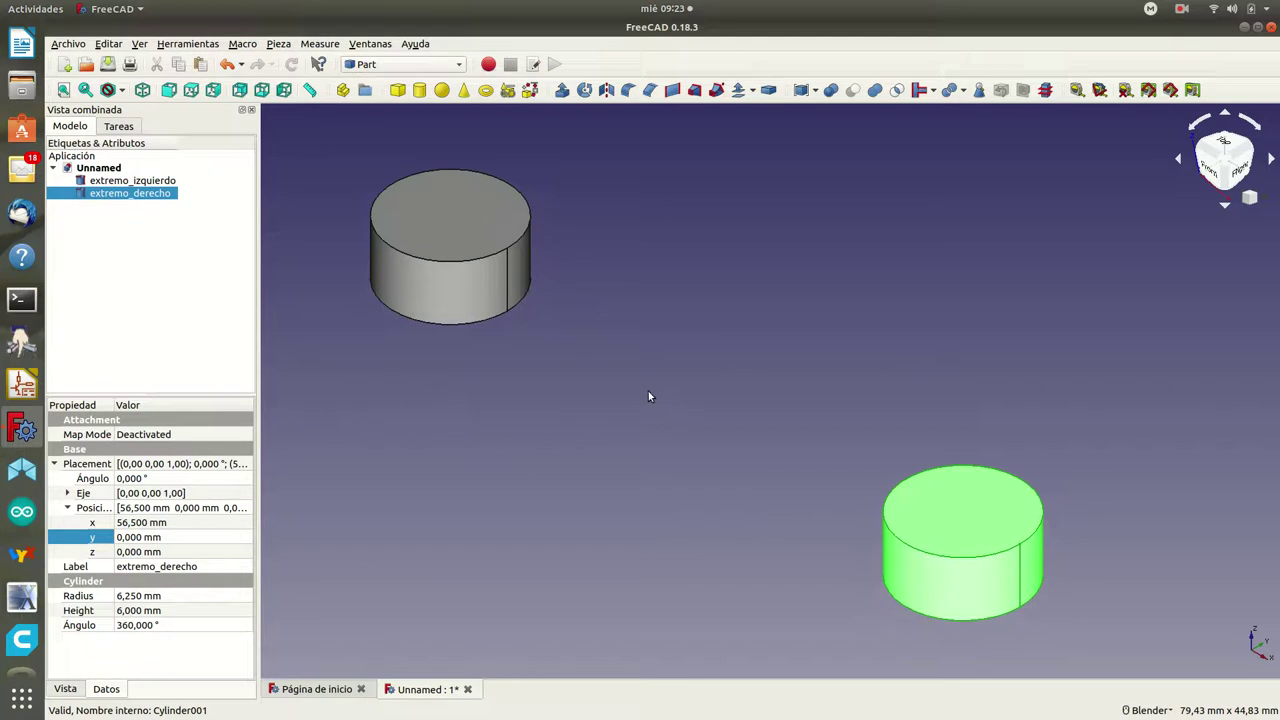
click(721, 428)
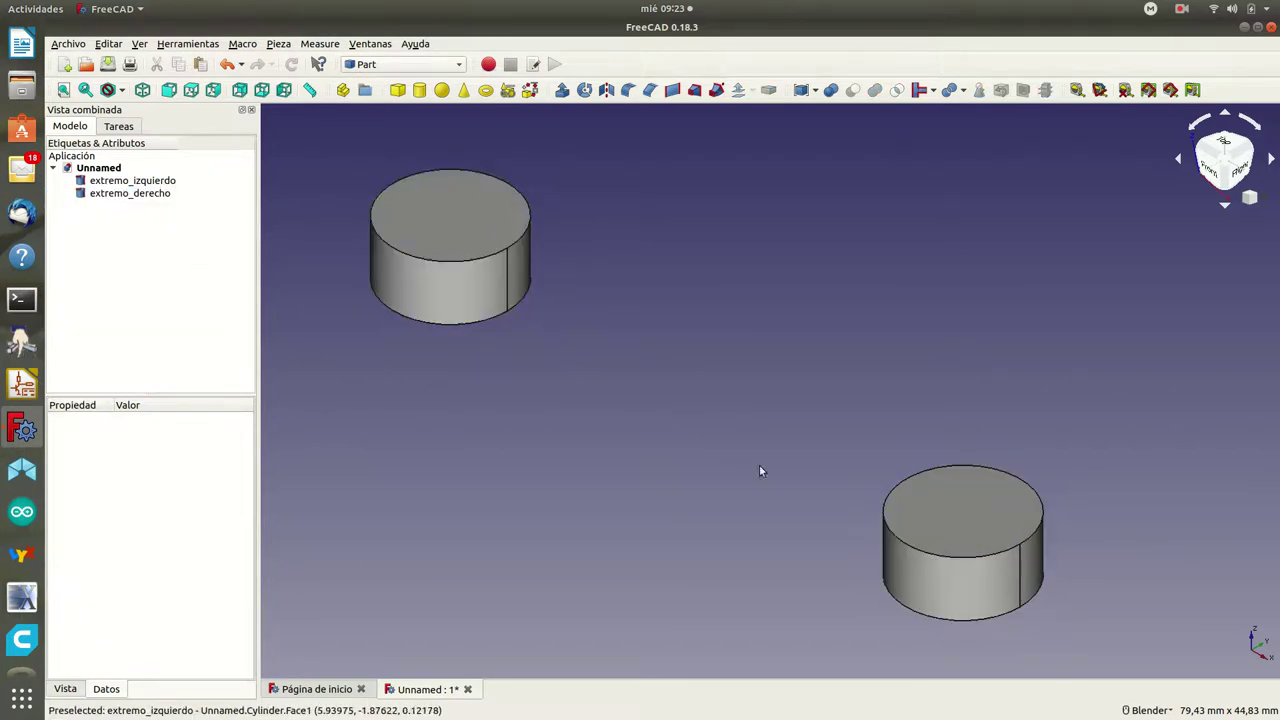
Step: Create a new folder piezas_freecad in the home directory from the Guardar como dialog
click(68, 44)
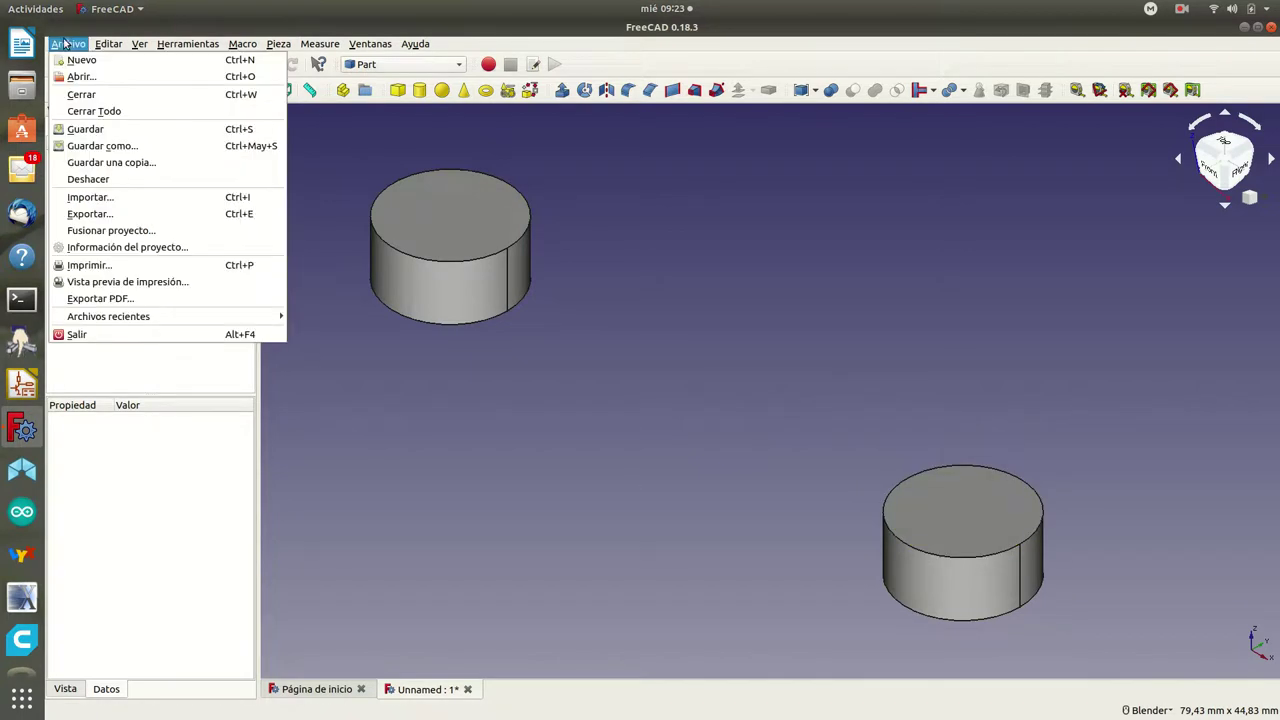
click(96, 149)
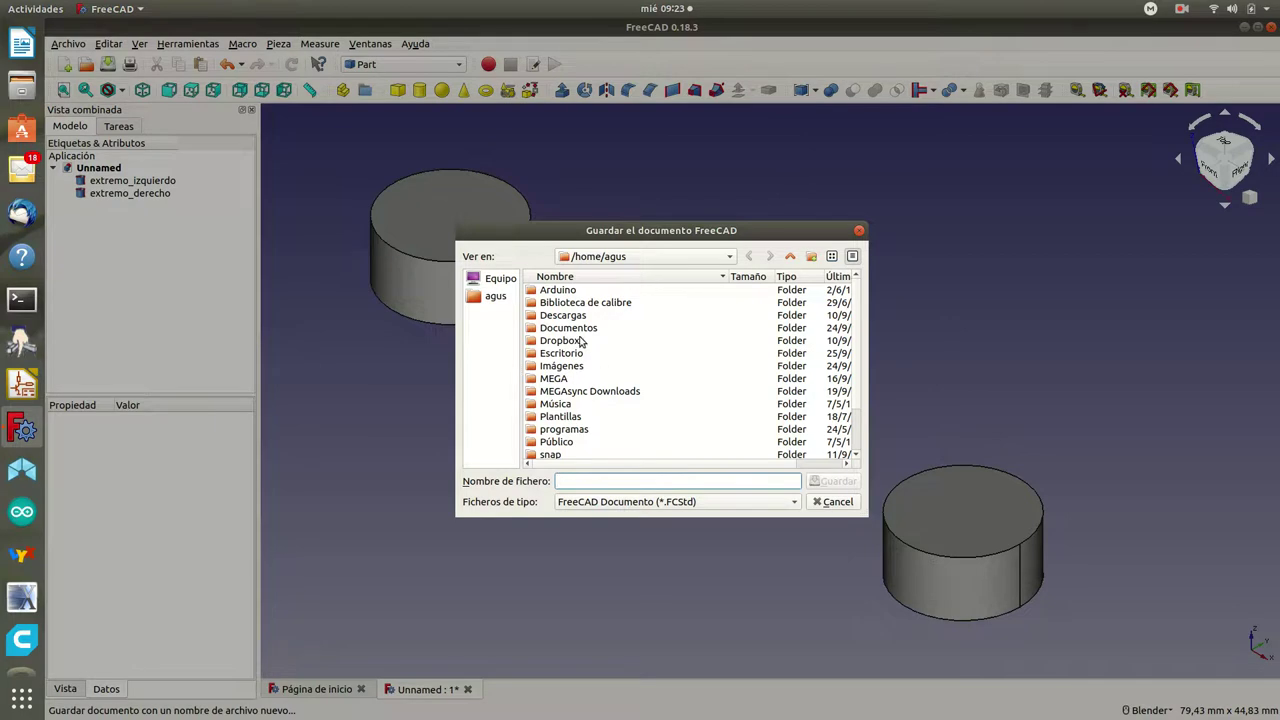
click(812, 257)
key(BackSpace)
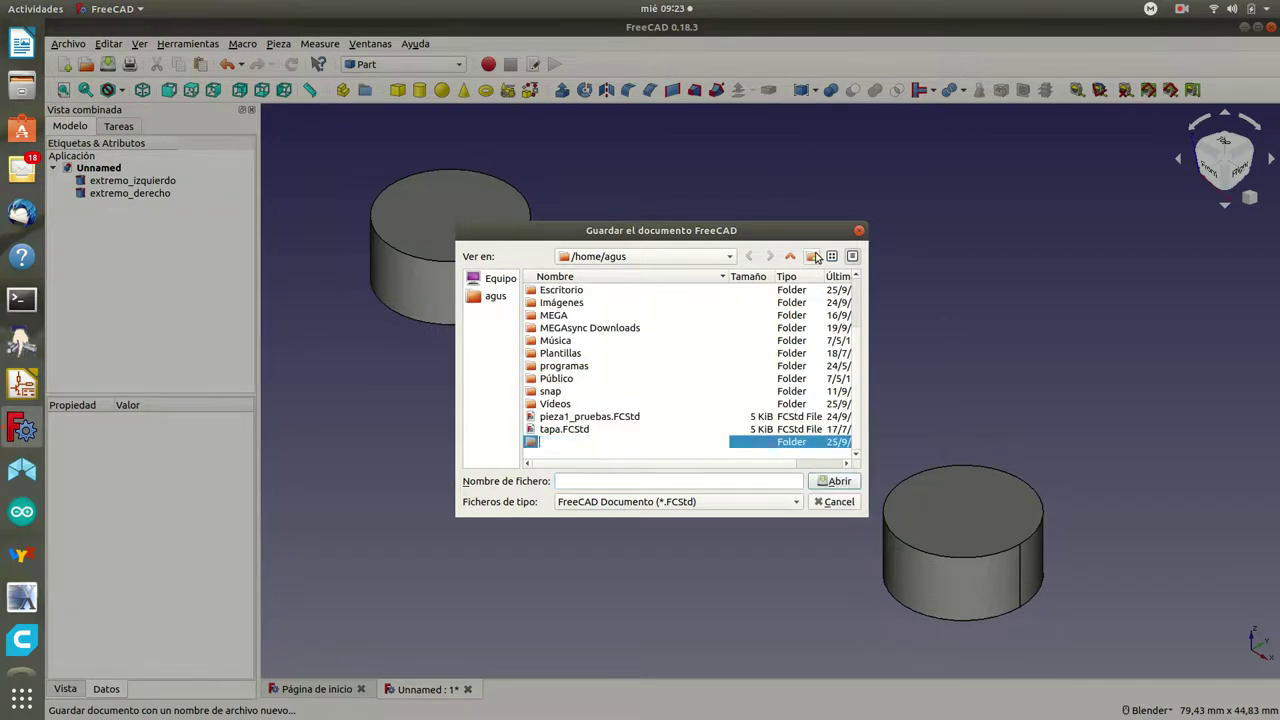
text(piezas_freecad)
key(Return)
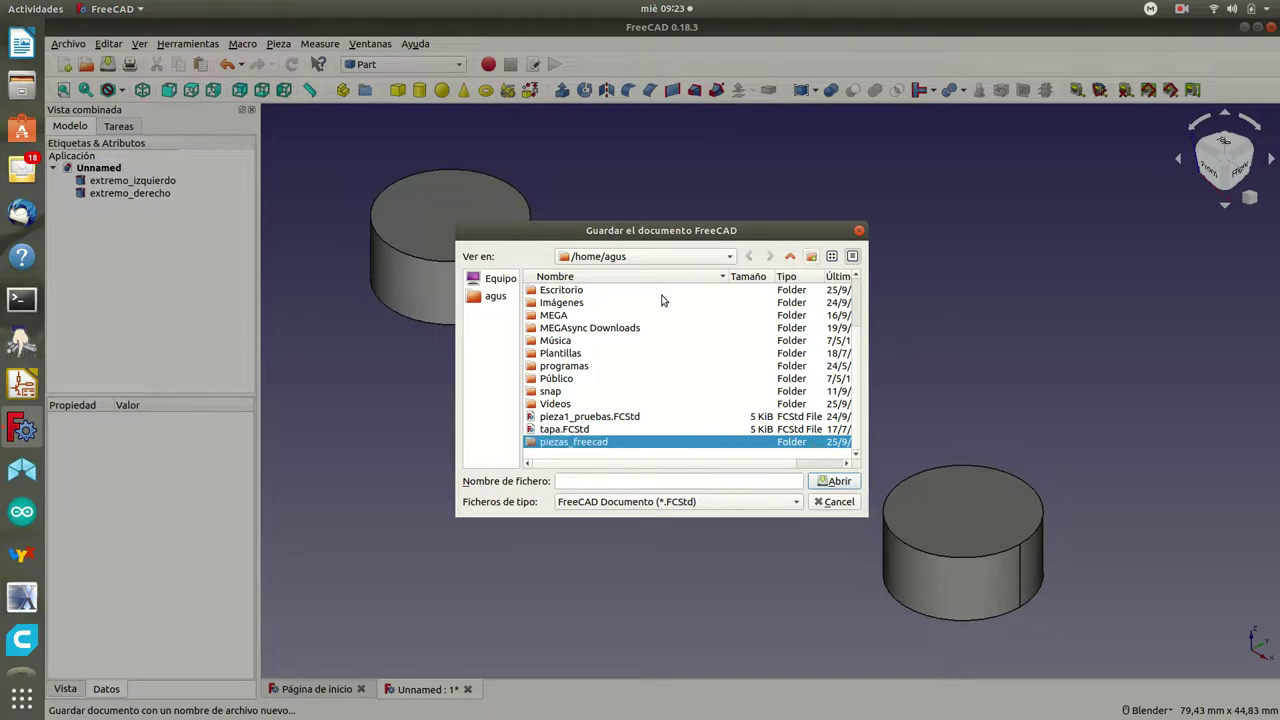
Step: Save the document as pieza1 inside the piezas_freecad folder
double_click(573, 445)
click(602, 481)
text(pieza1)
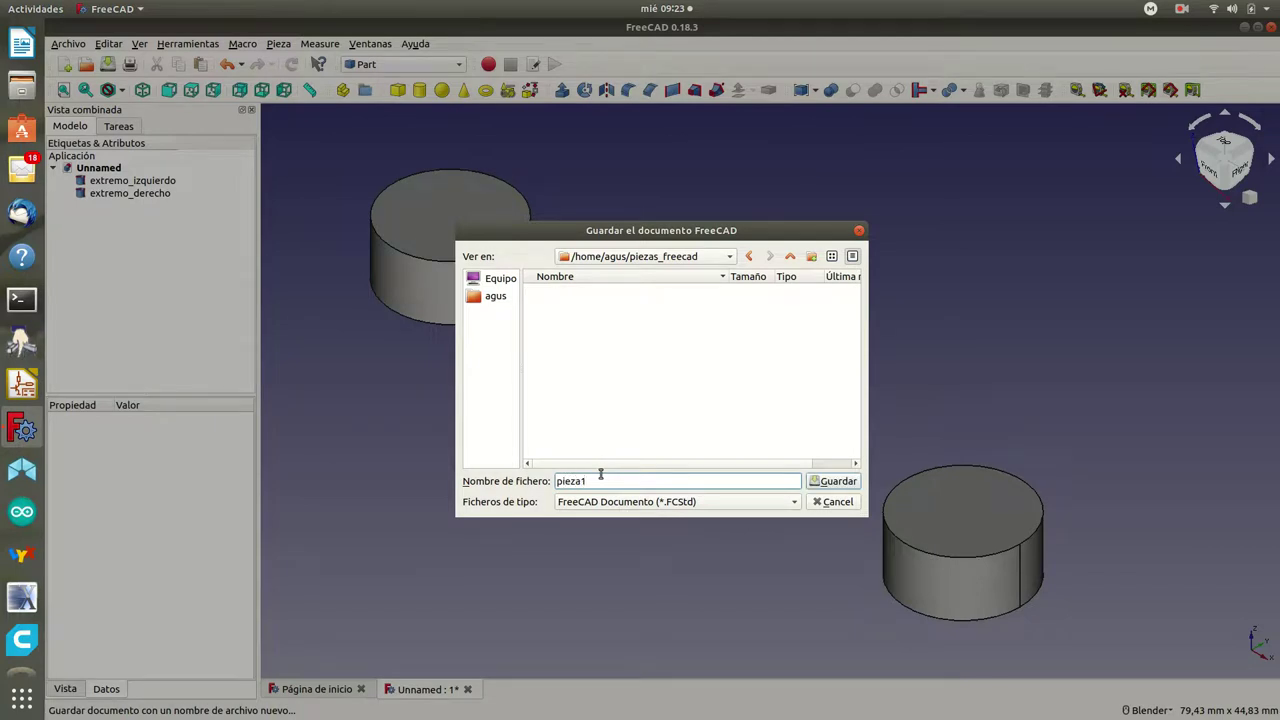
key(Return)
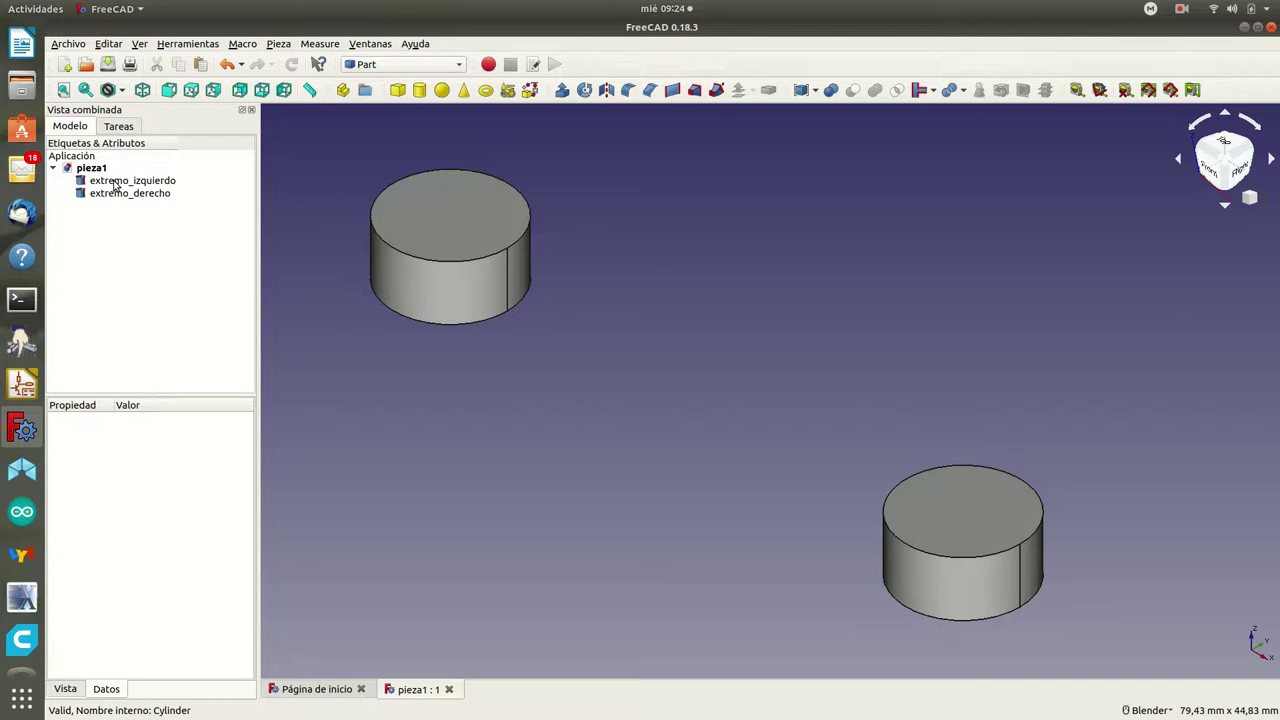
Step: Fuse extremo_izquierdo and extremo_derecho into a single Part union
click(116, 184)
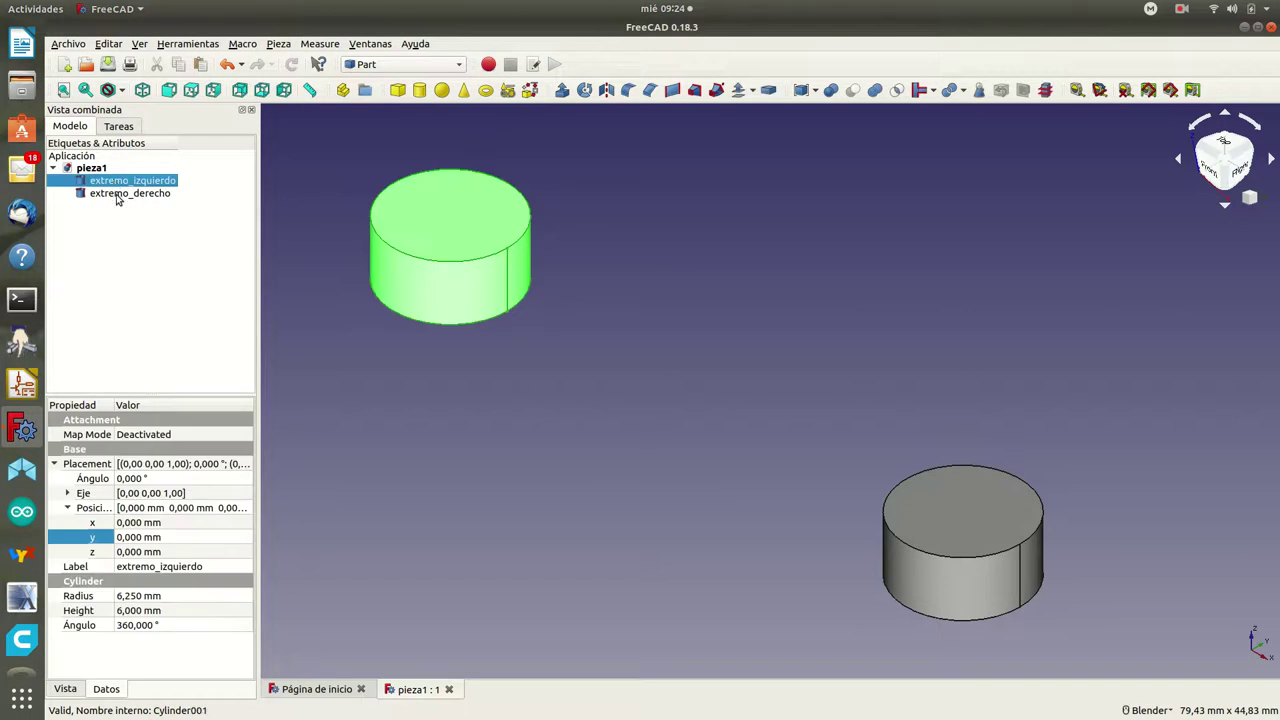
ctrl+click(116, 194)
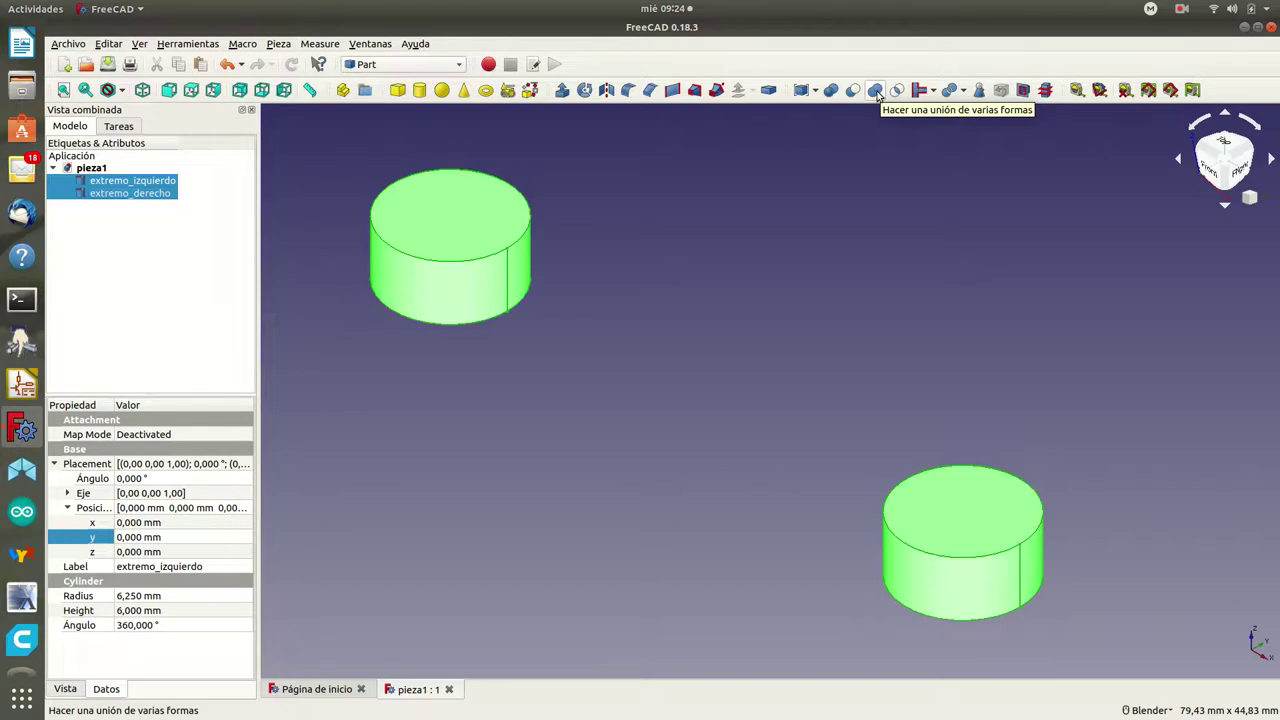
click(875, 91)
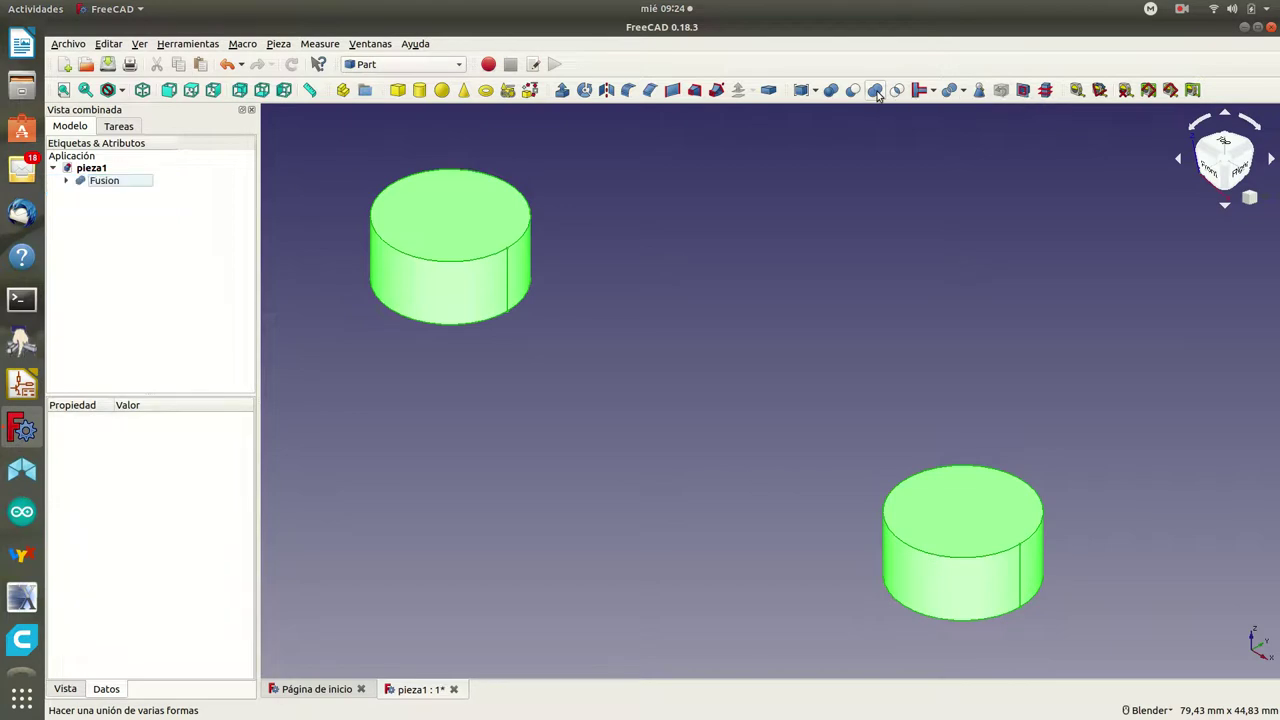
Step: Rename the Fusion object to extremos
right_click(106, 184)
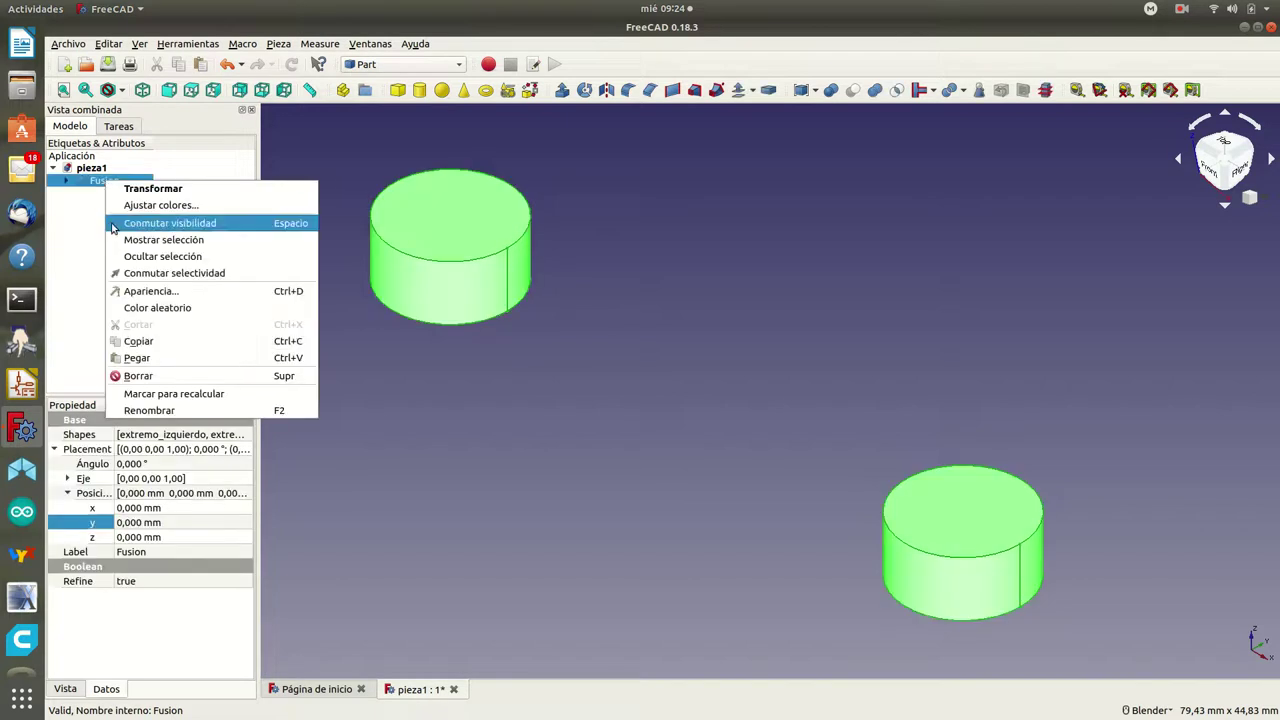
click(157, 412)
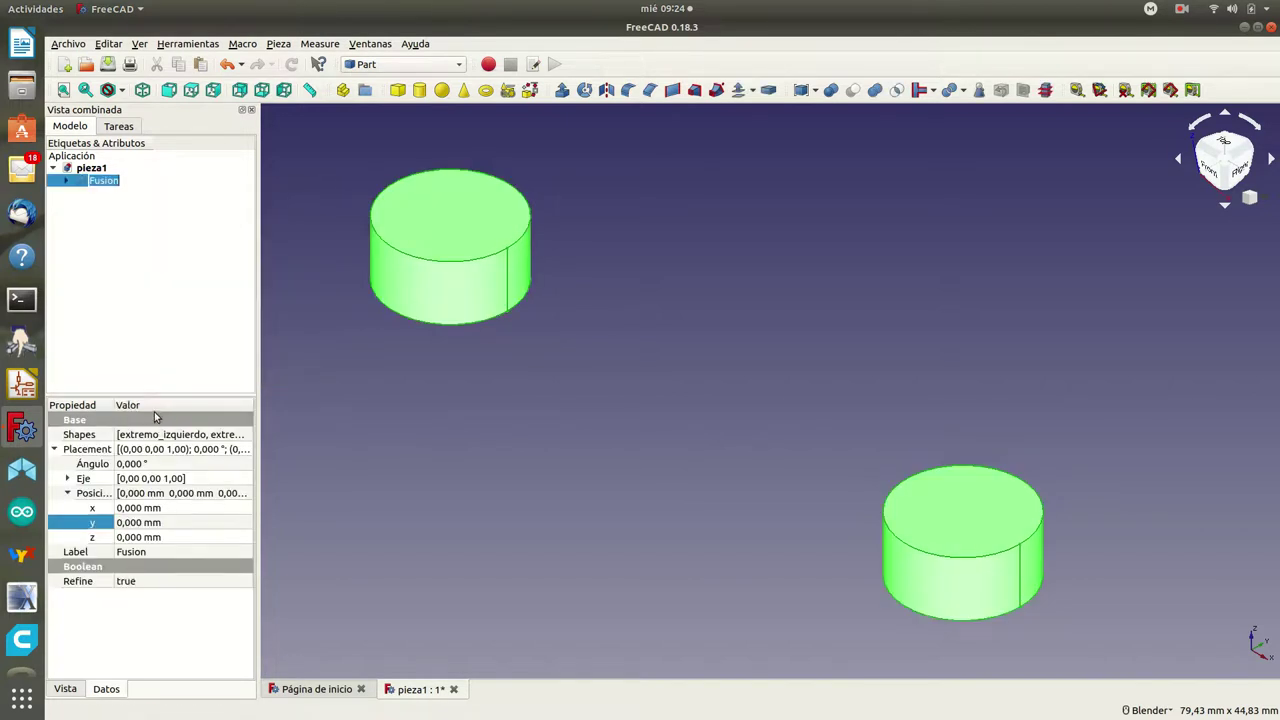
text(exttr)
key(BackSpace)
text(mos)
key(Return)
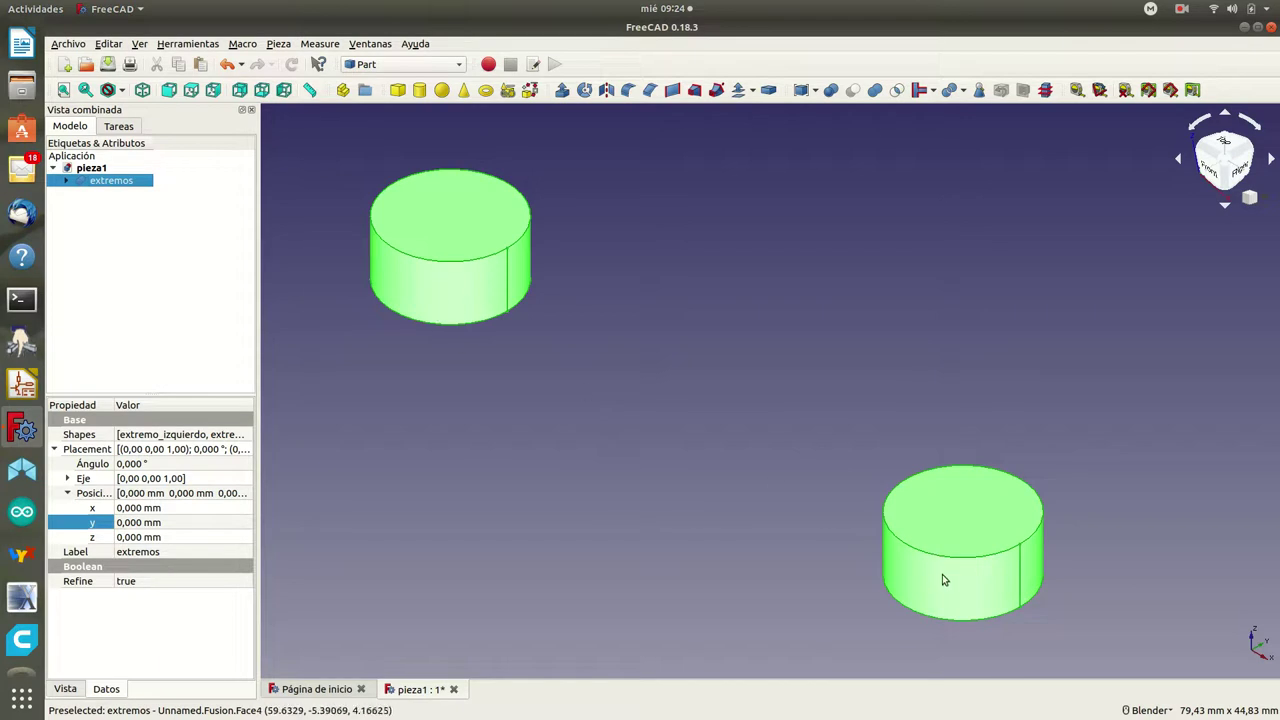
Step: Add a Part box, Cubo, to the model and select it
click(399, 92)
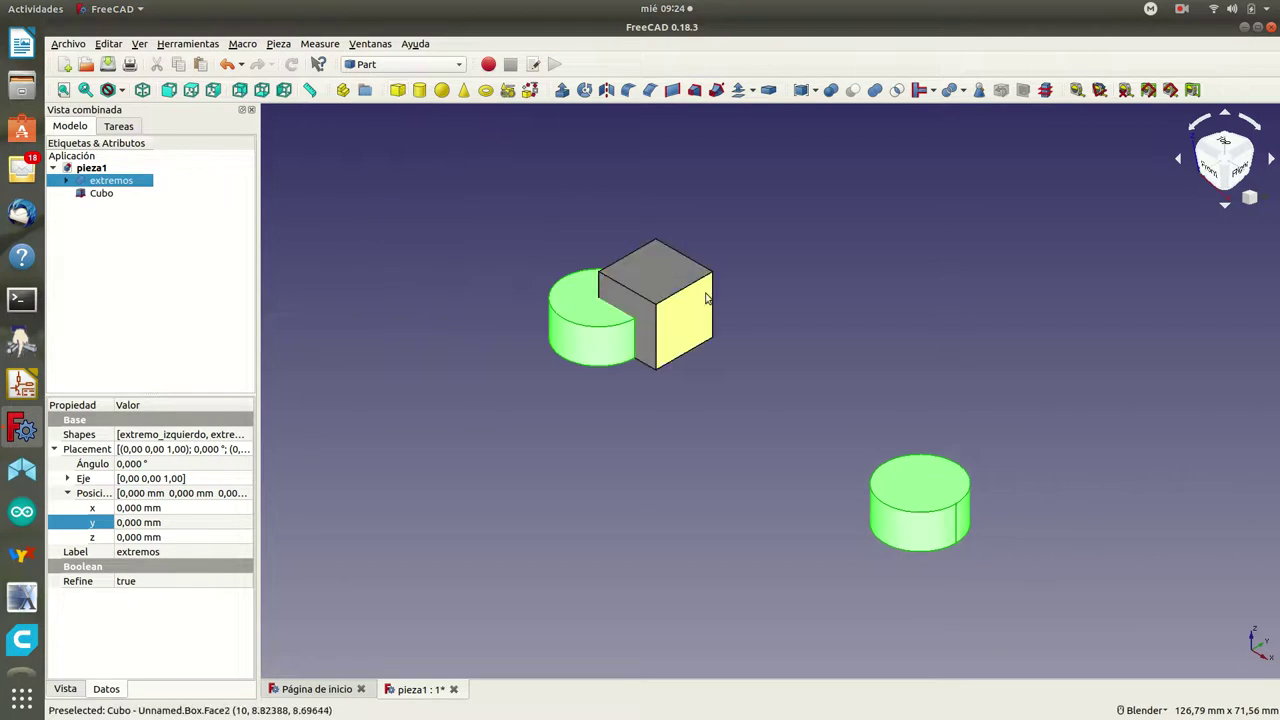
click(101, 194)
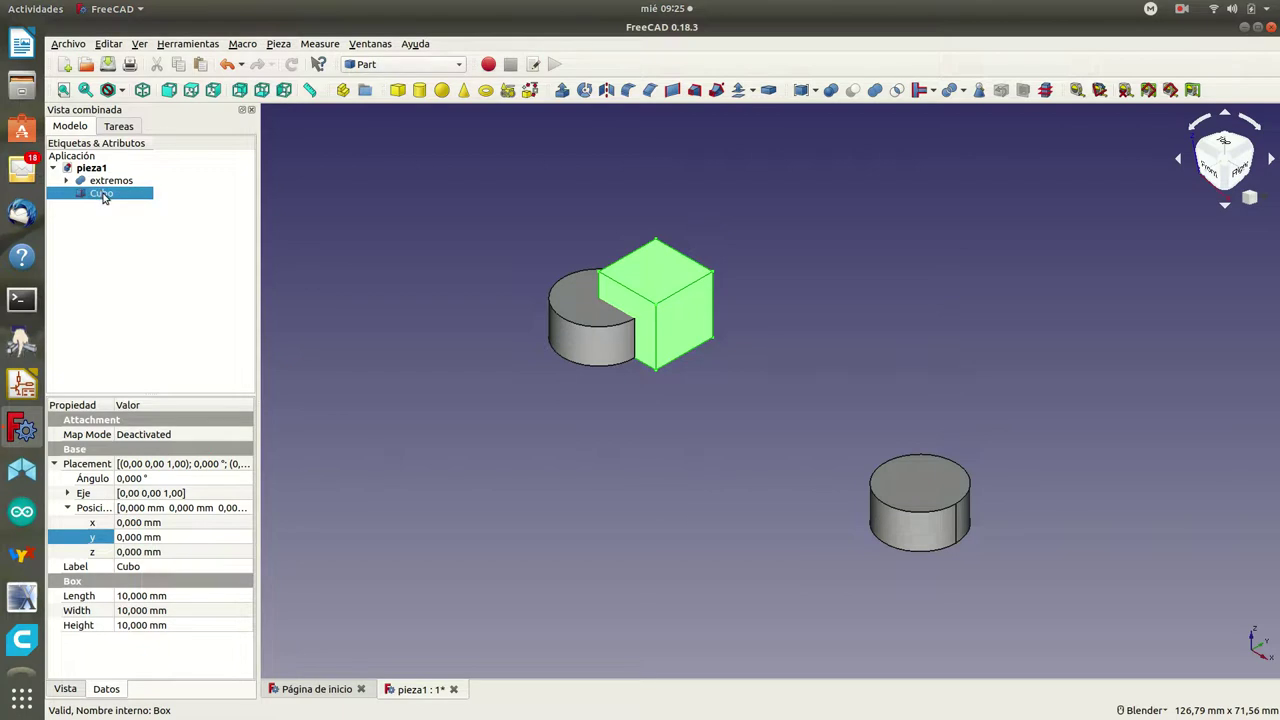
key(space)
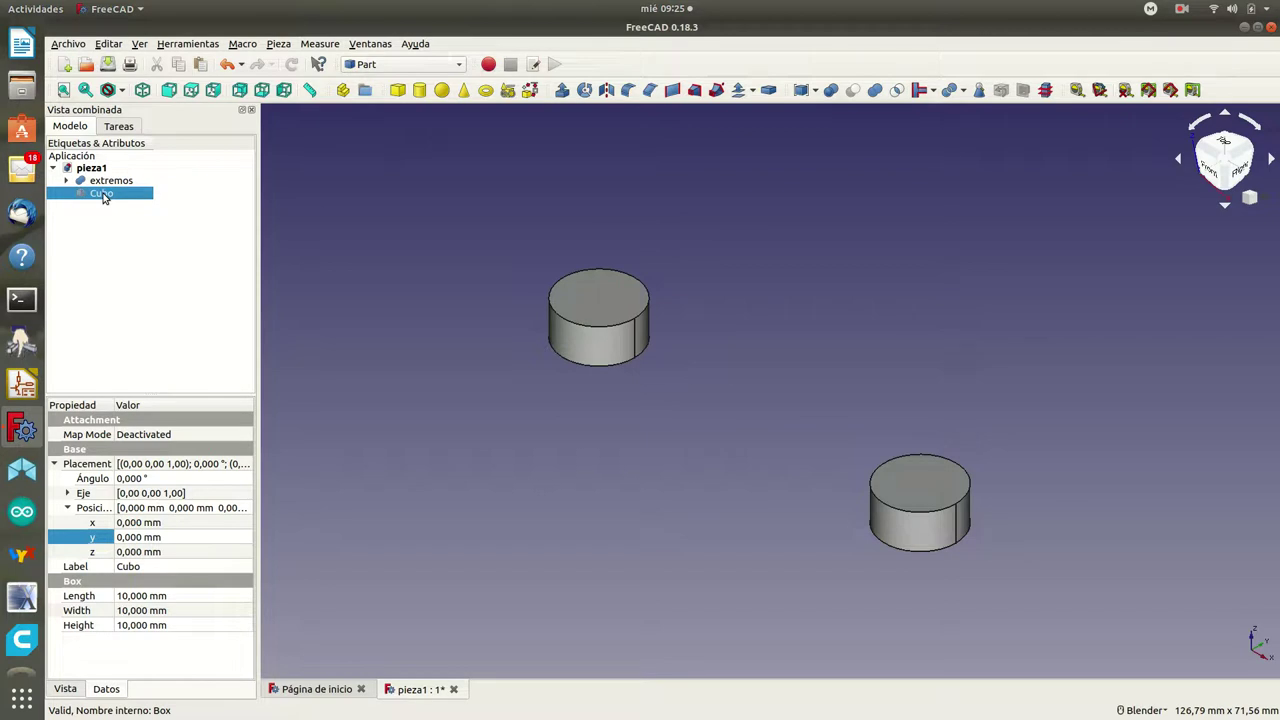
key(space)
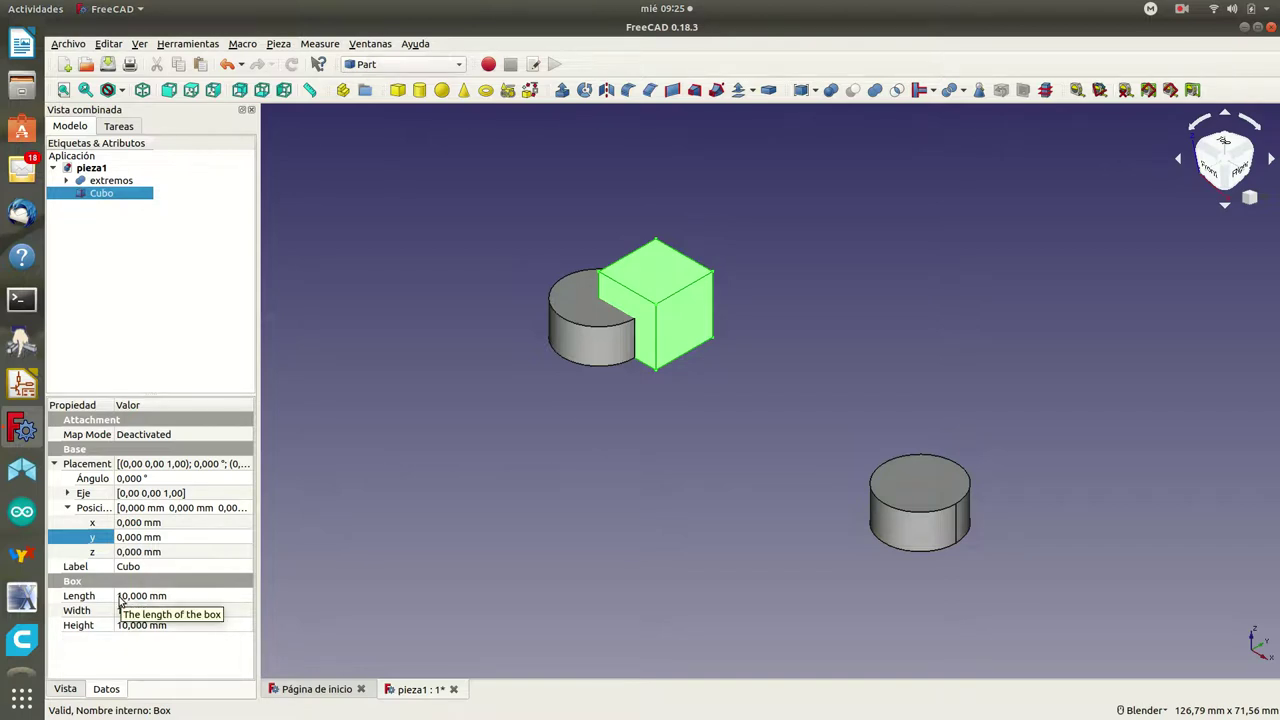
Step: Set Cubo to 56,5 mm long, 12,5 mm wide and 6 mm high
click(128, 596)
text(50)
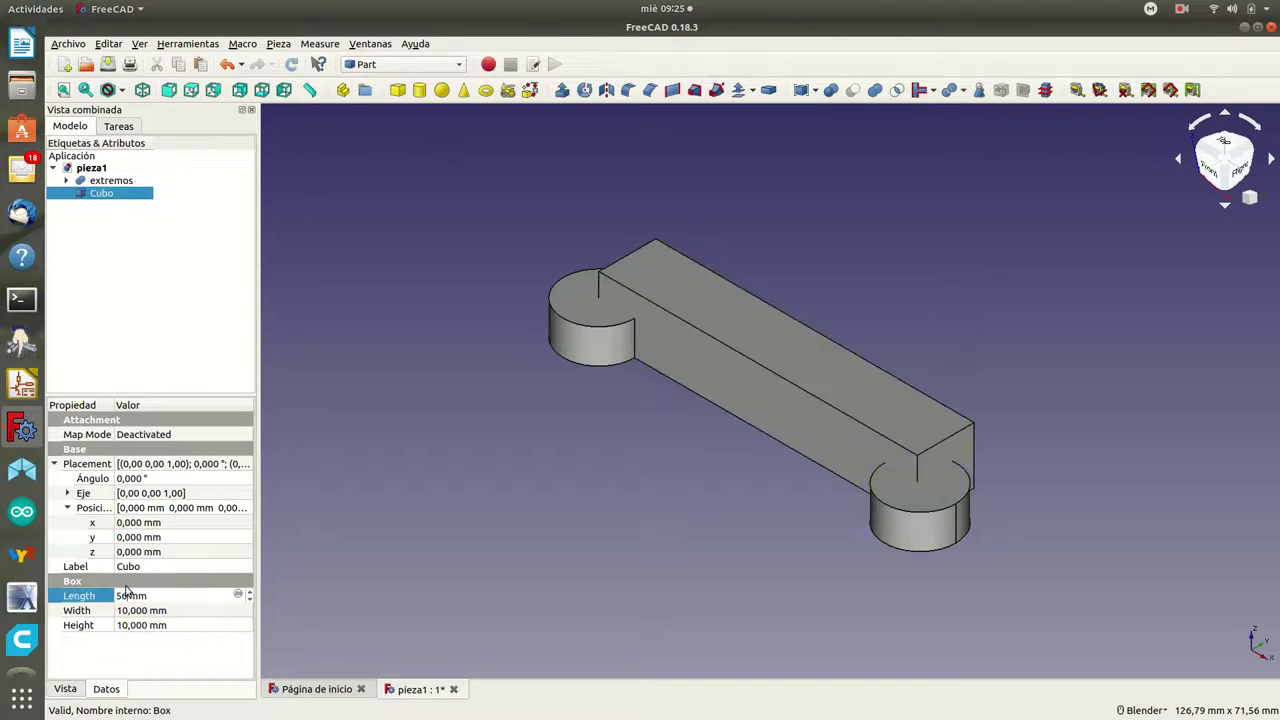
text(,5)
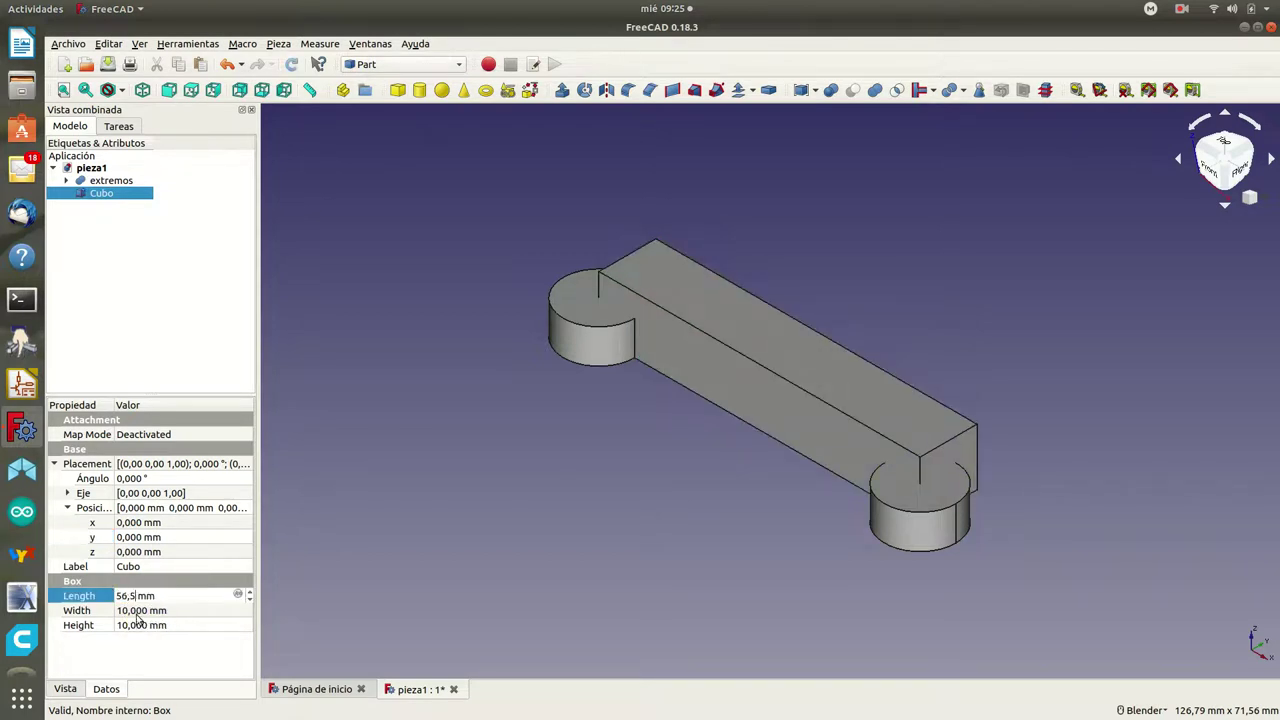
click(138, 612)
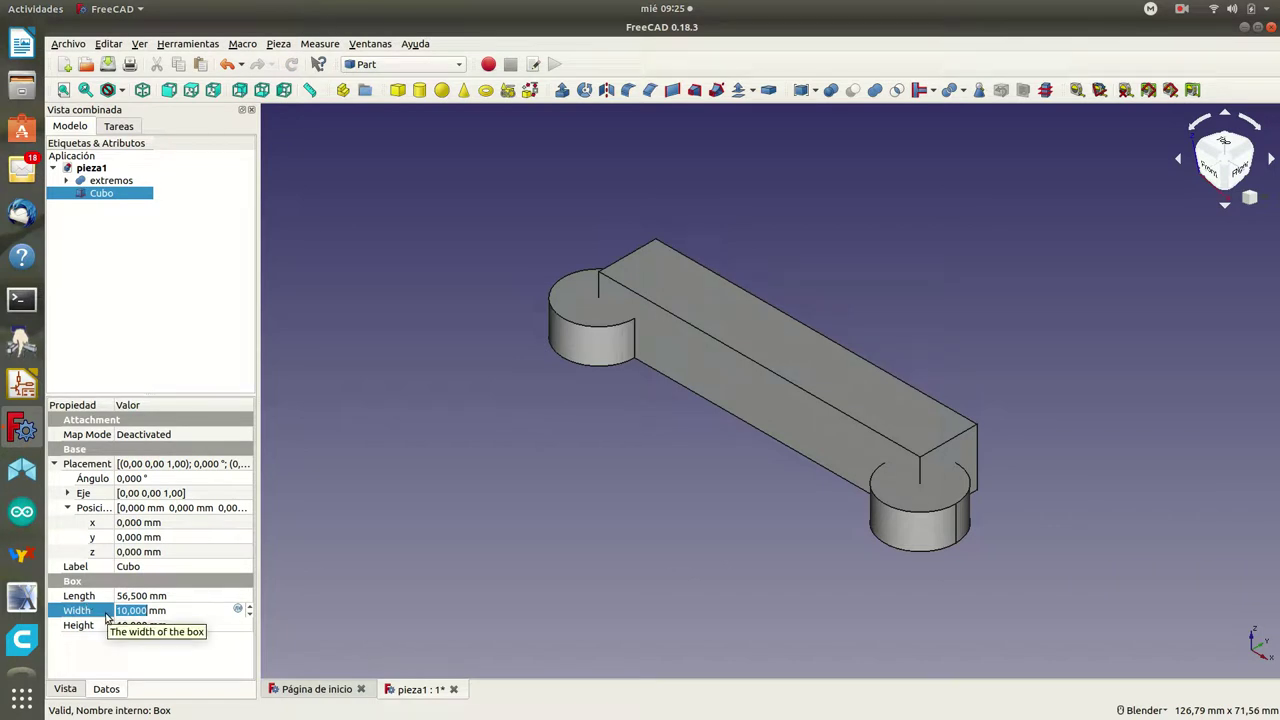
text(12)
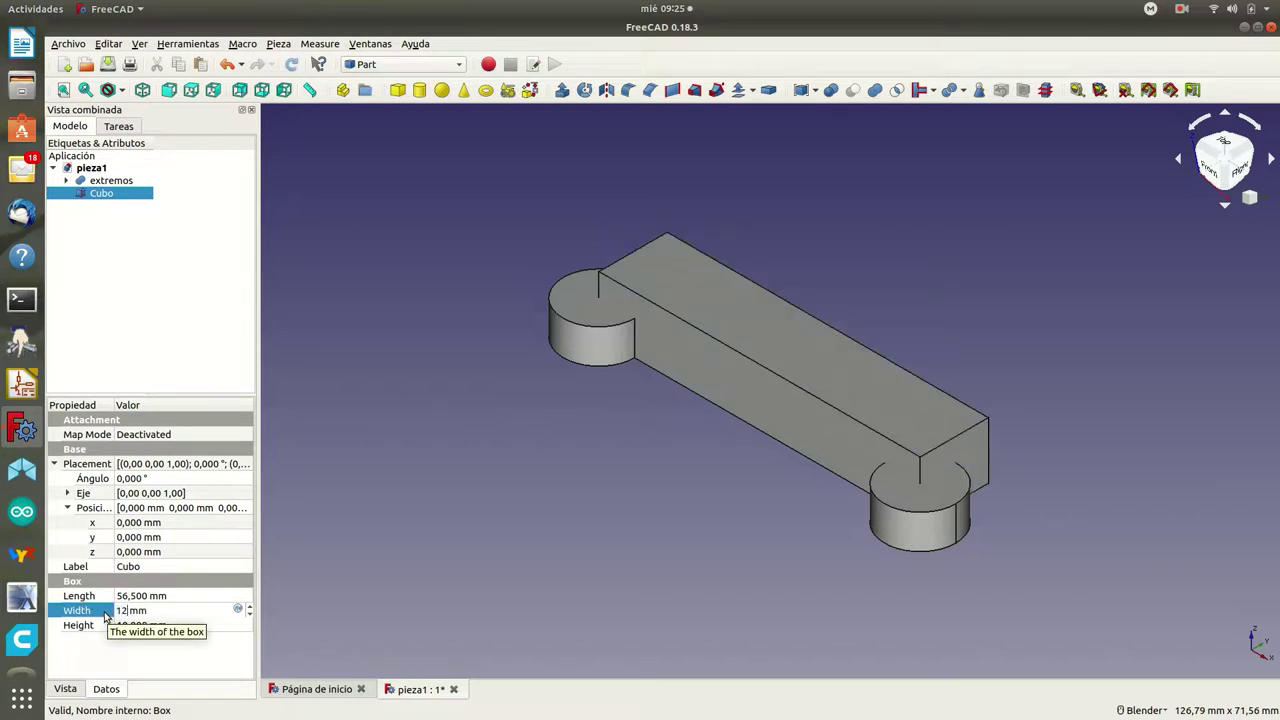
text(,5)
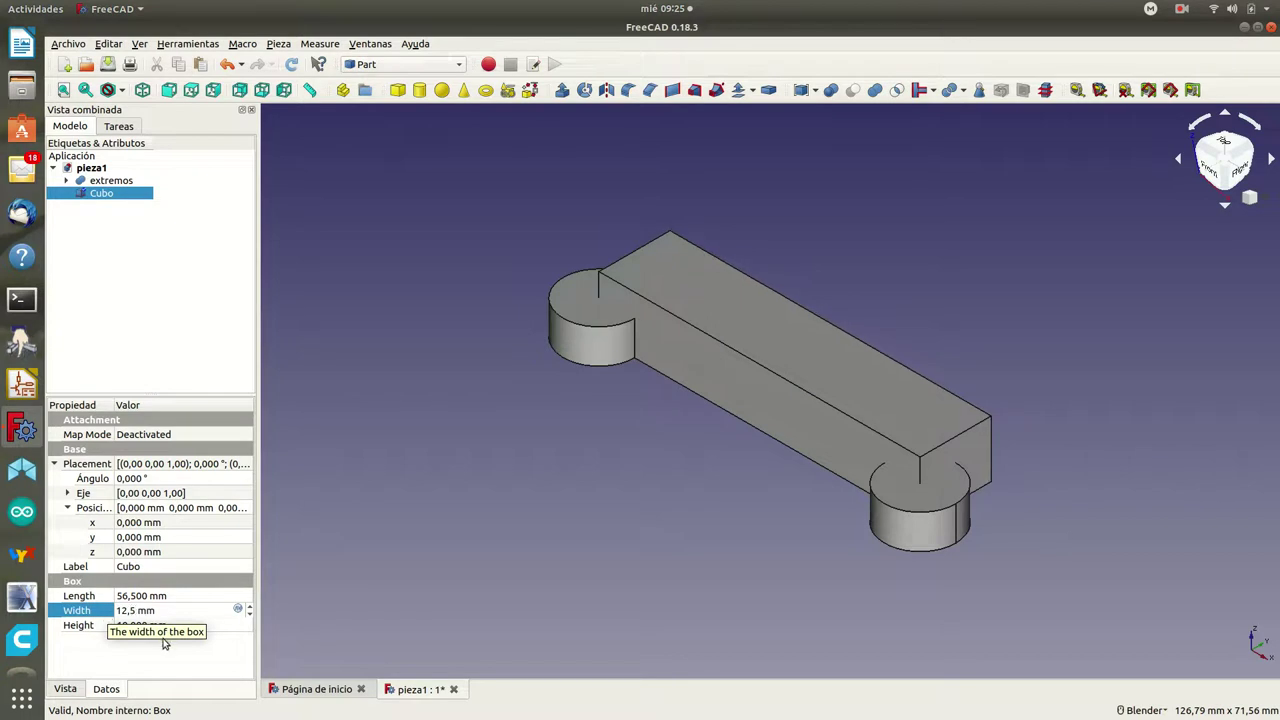
click(134, 626)
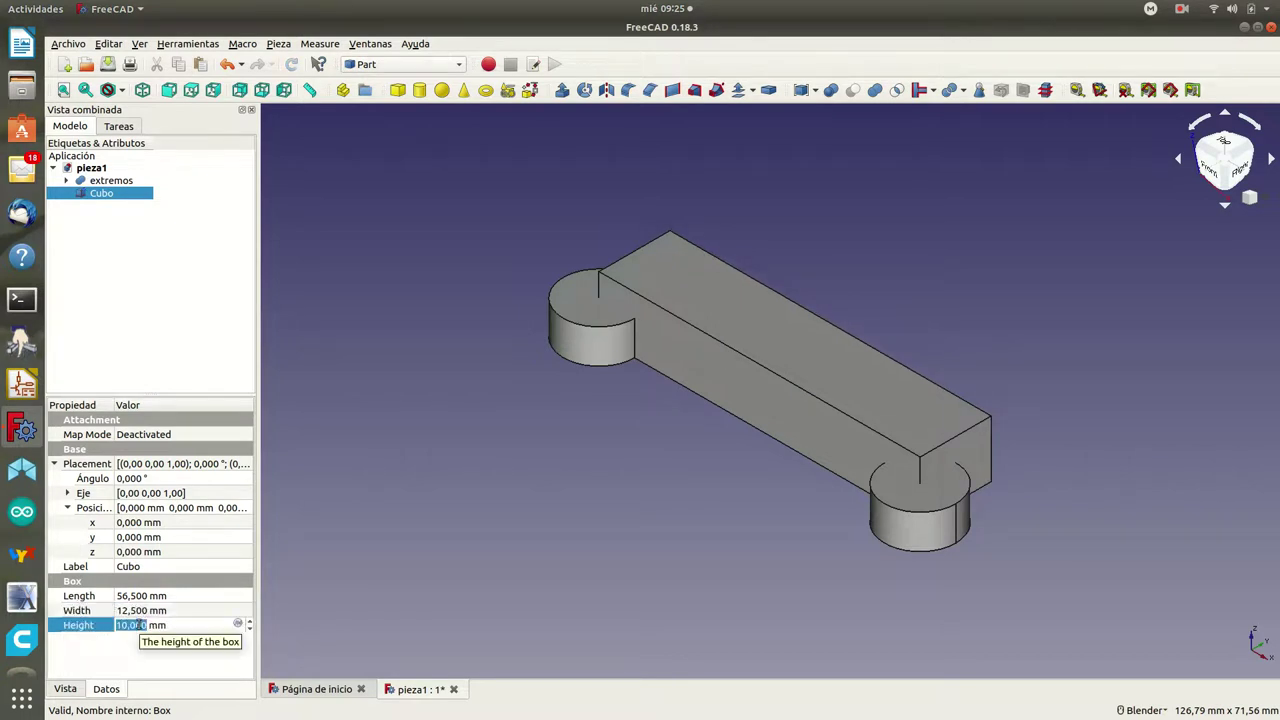
text(6)
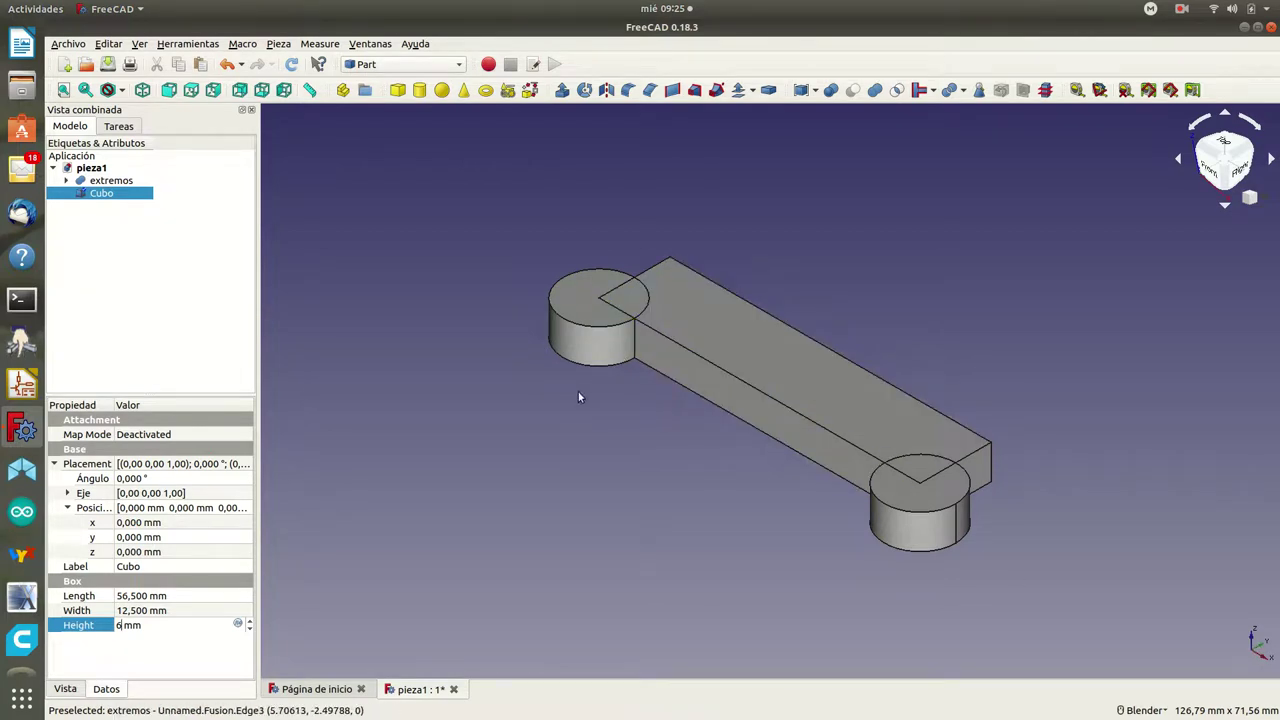
Step: Move the box to y = -12,5/2 (-6,25 mm) to centre it between the discs
click(132, 539)
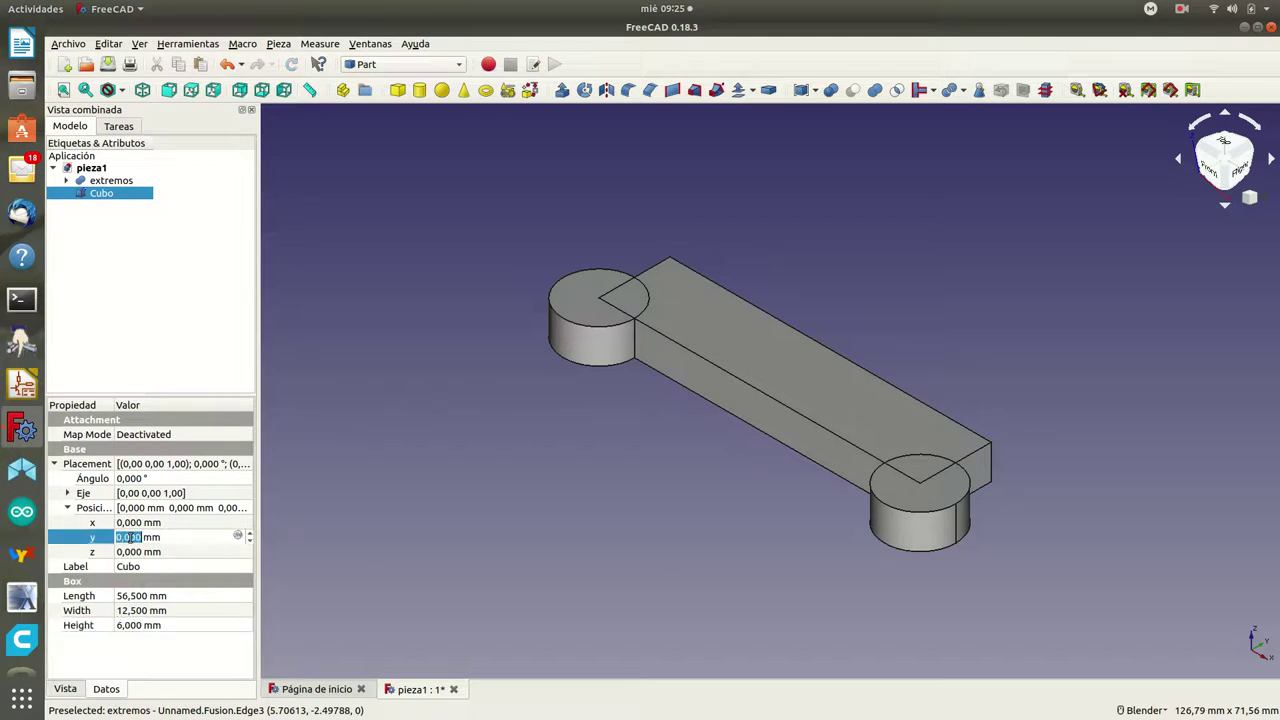
text(-12)
text(,5/)
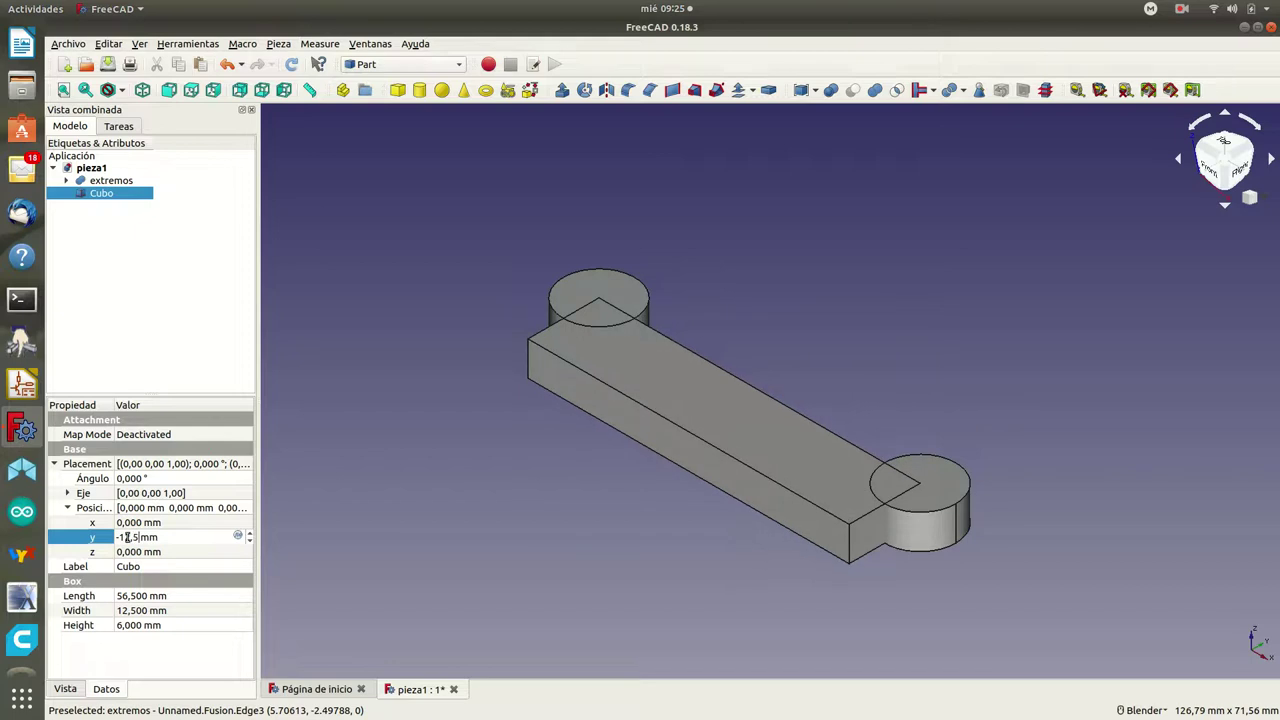
text(2)
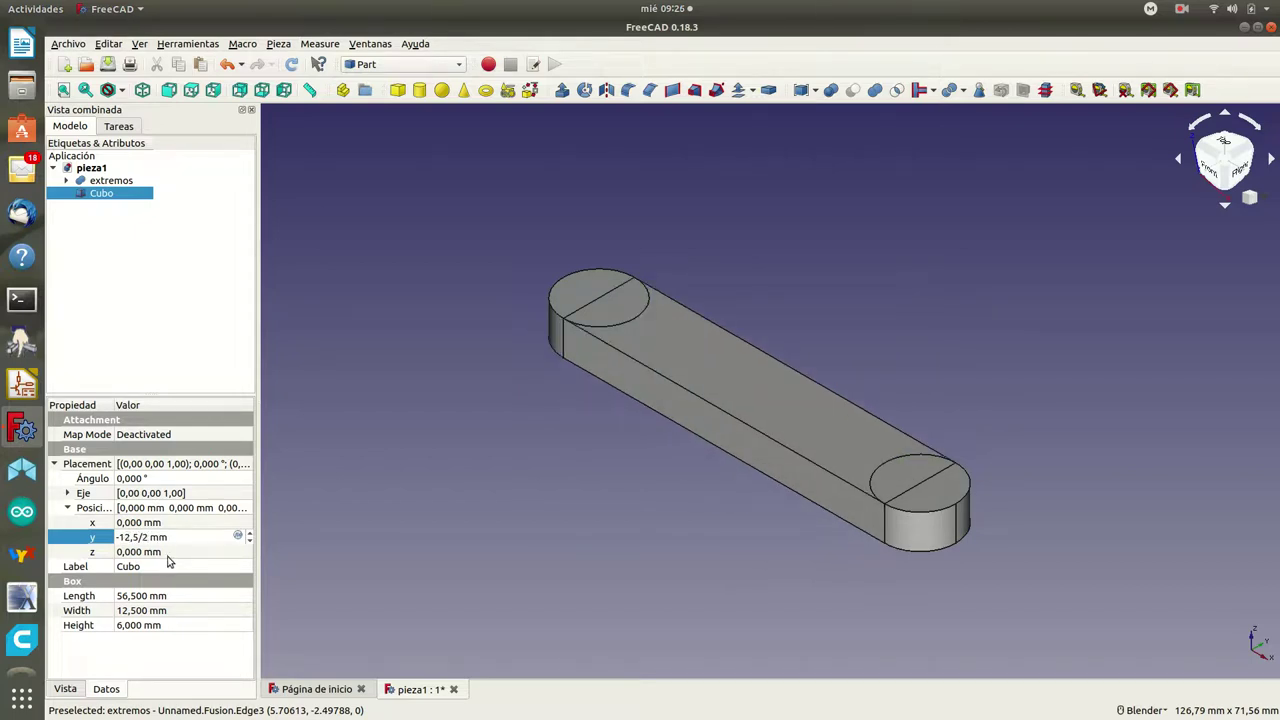
click(168, 554)
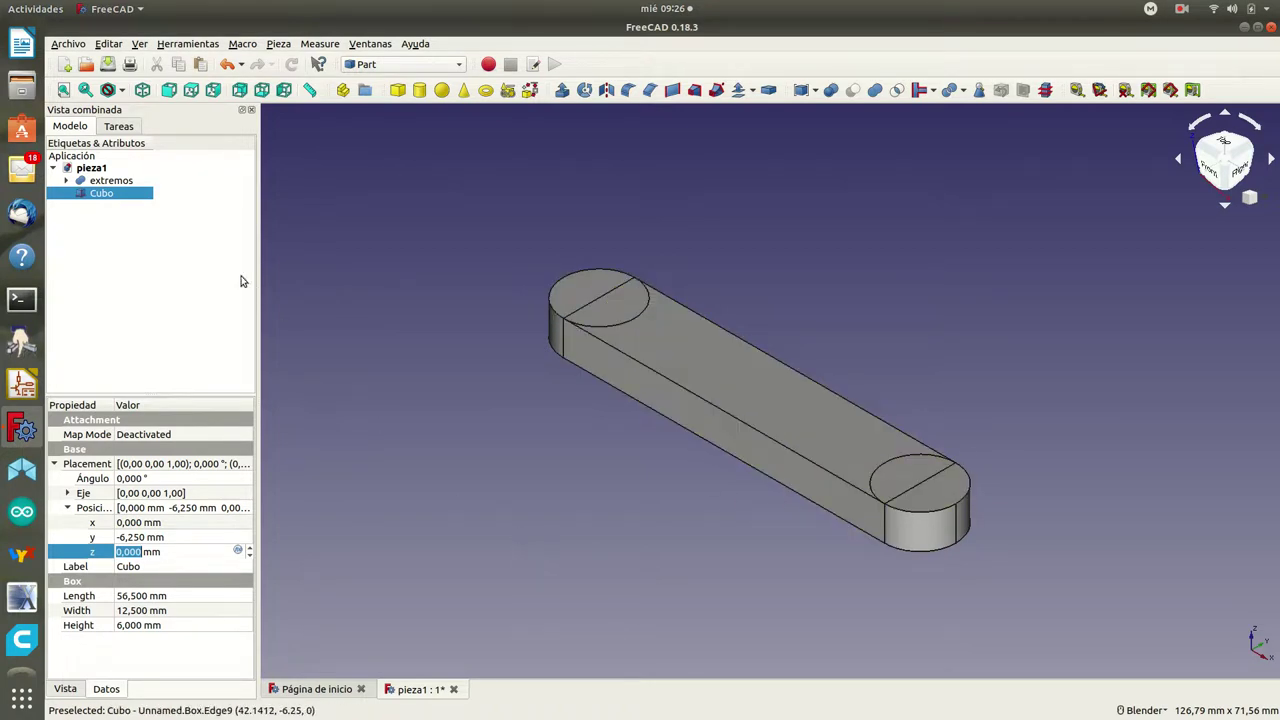
Step: Rename Cubo to parte_central
right_click(110, 197)
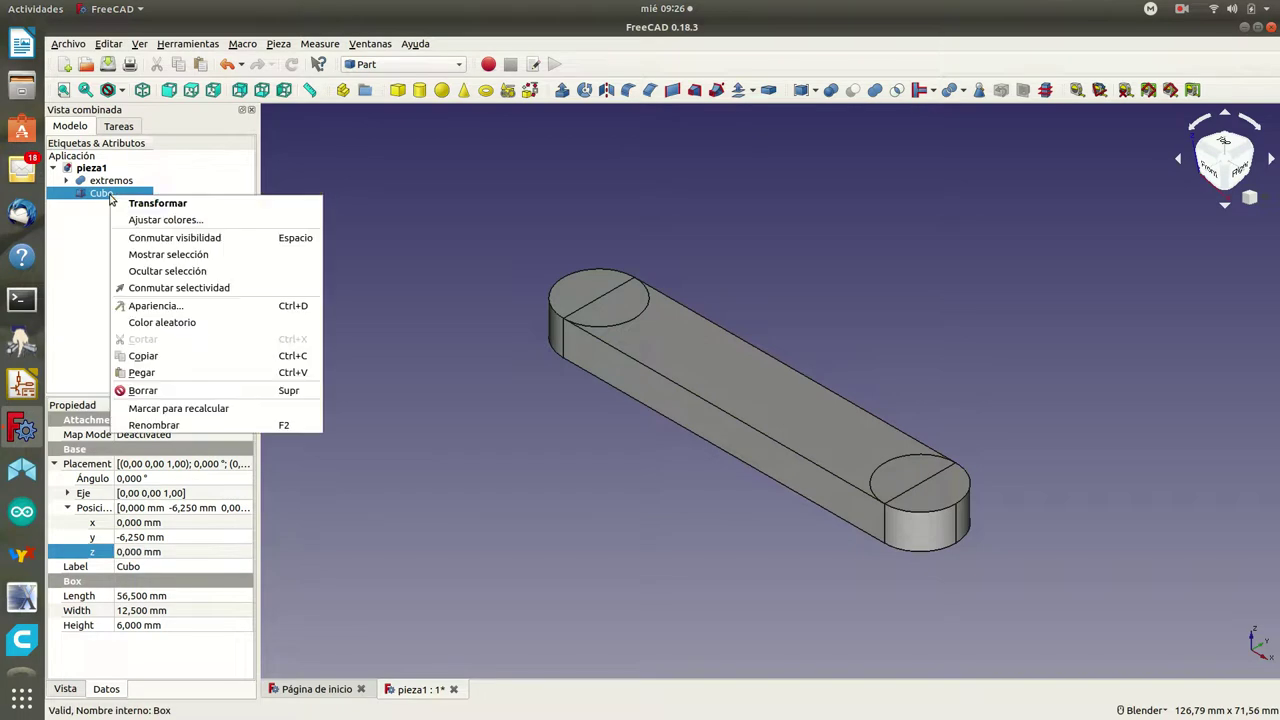
click(187, 429)
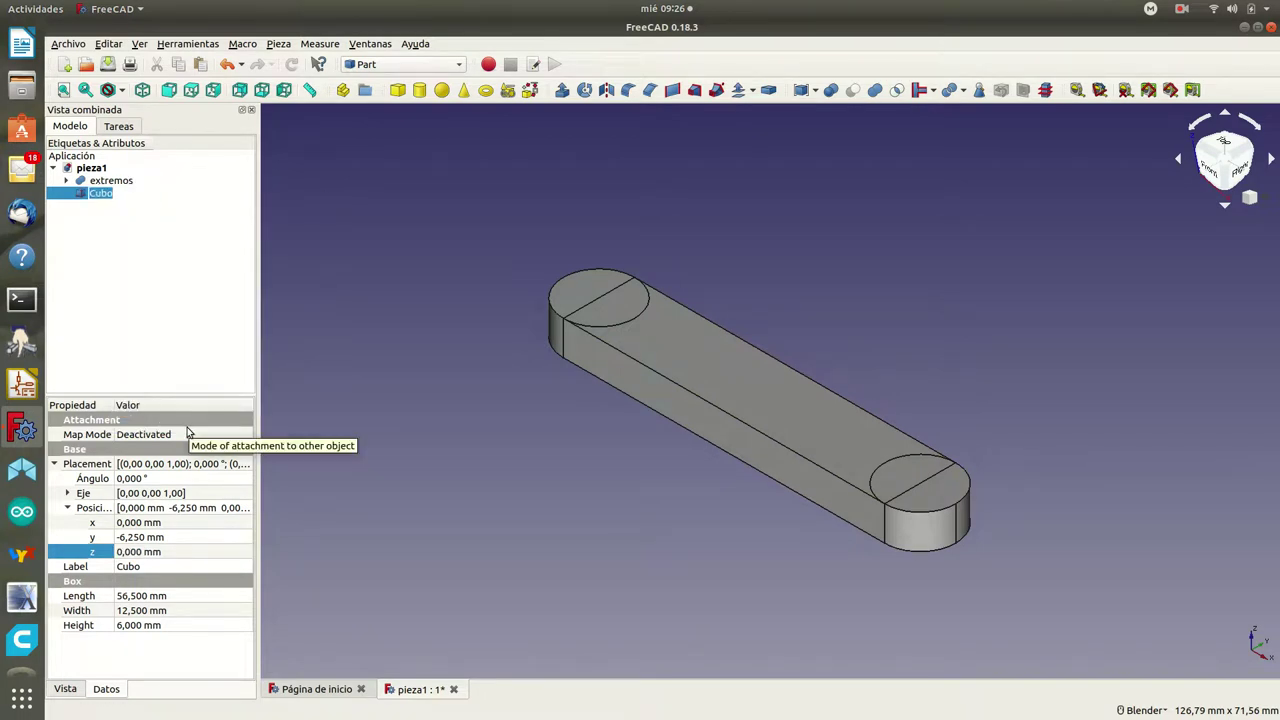
text(parte_)
text(cen)
click(117, 183)
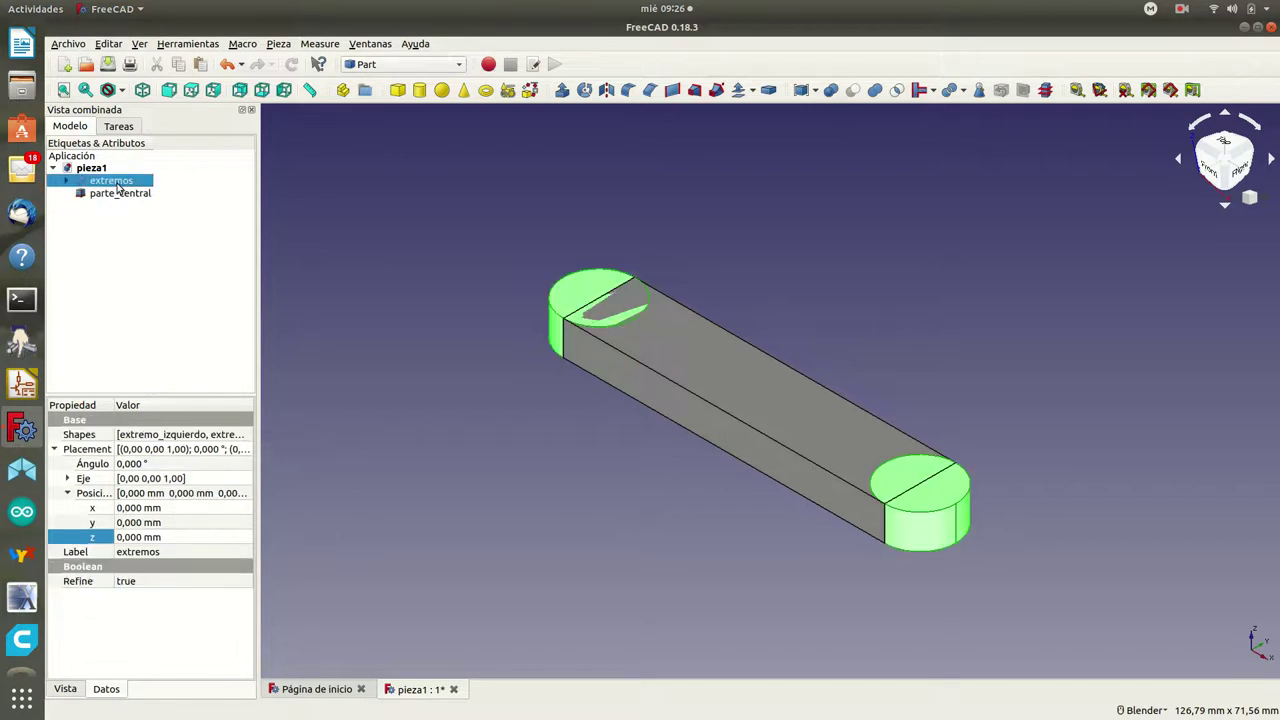
Step: Fuse extremos and parte_central with Part Union
click(66, 181)
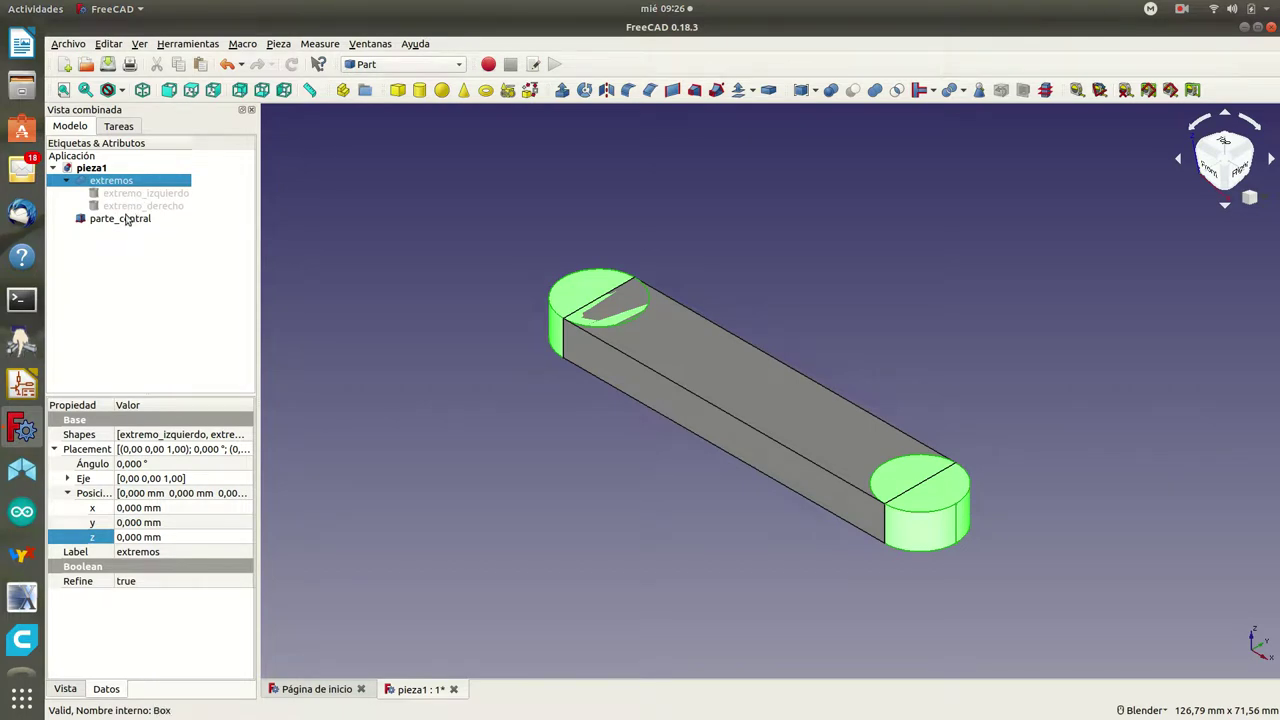
click(112, 220)
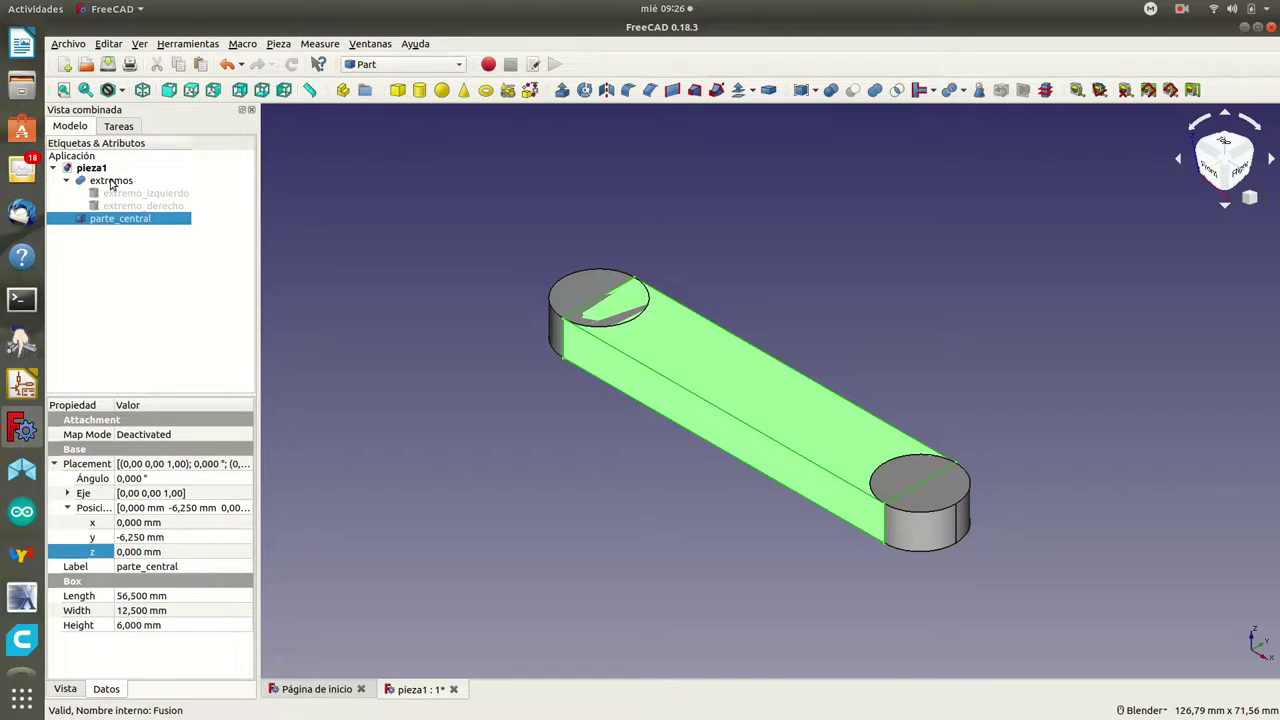
ctrl+click(112, 182)
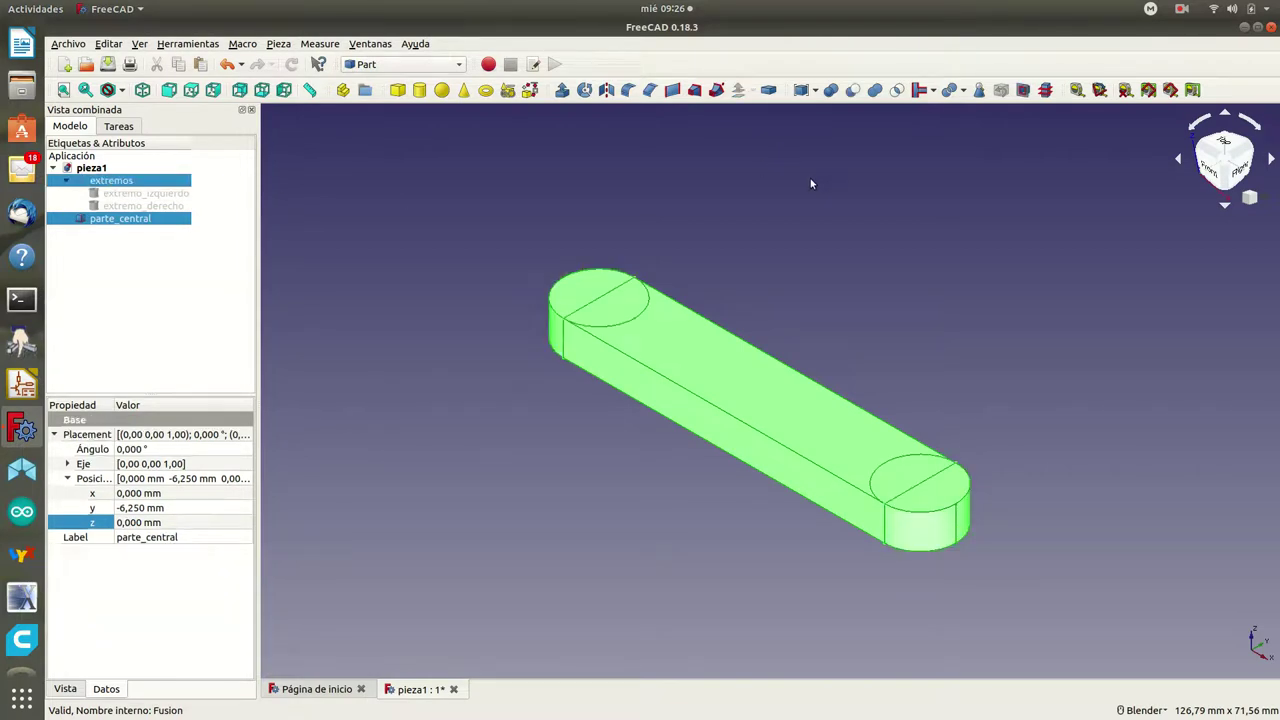
click(875, 90)
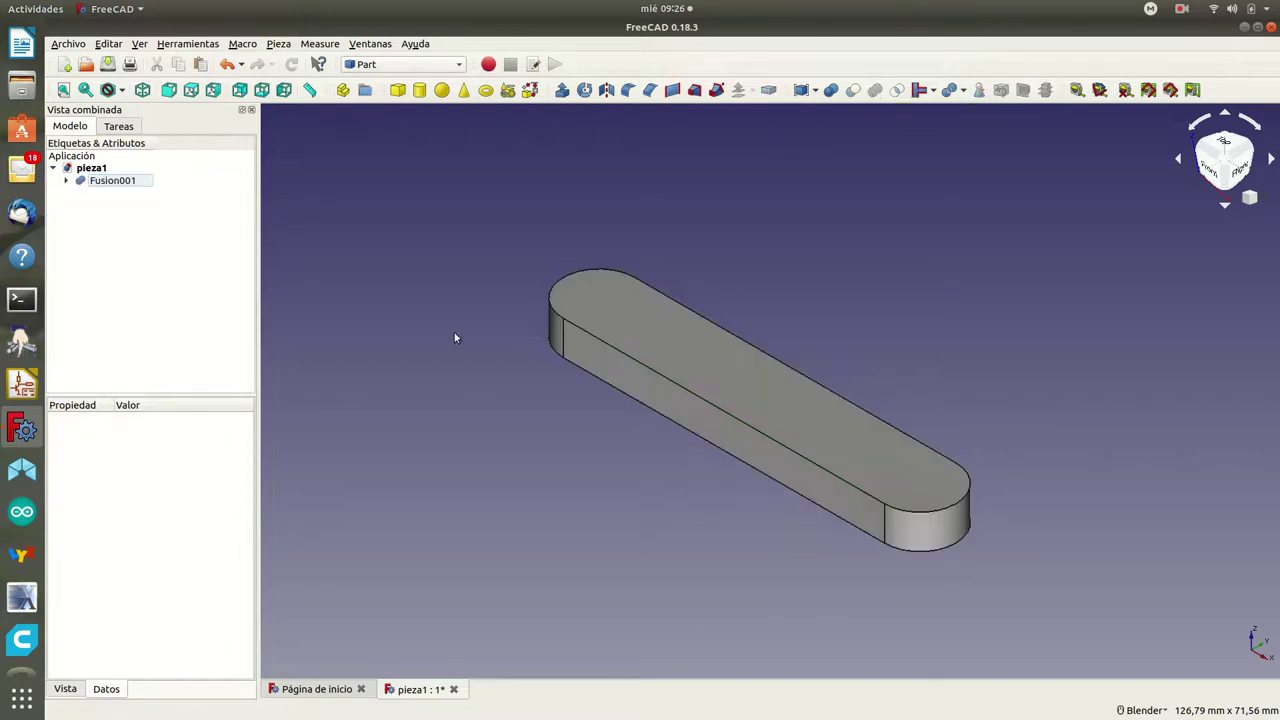
Step: Rename the resulting Fusion001 to barra
right_click(111, 182)
click(135, 418)
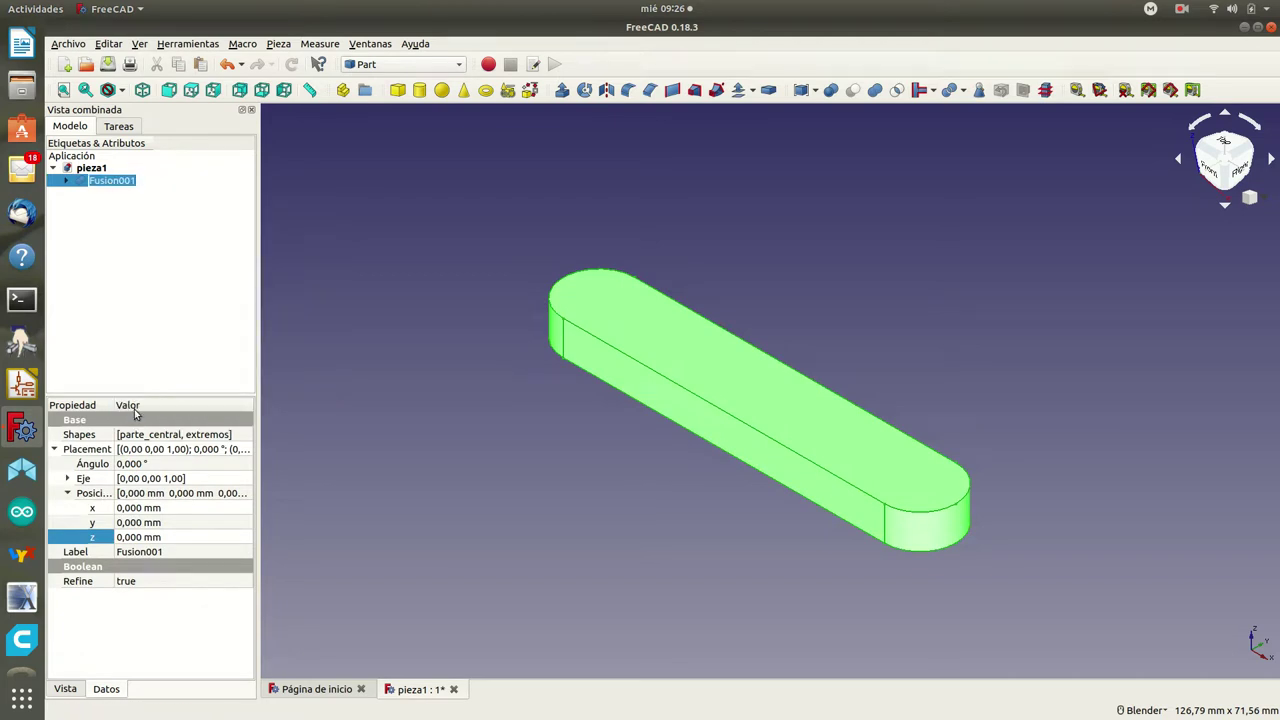
text(barra)
key(Return)
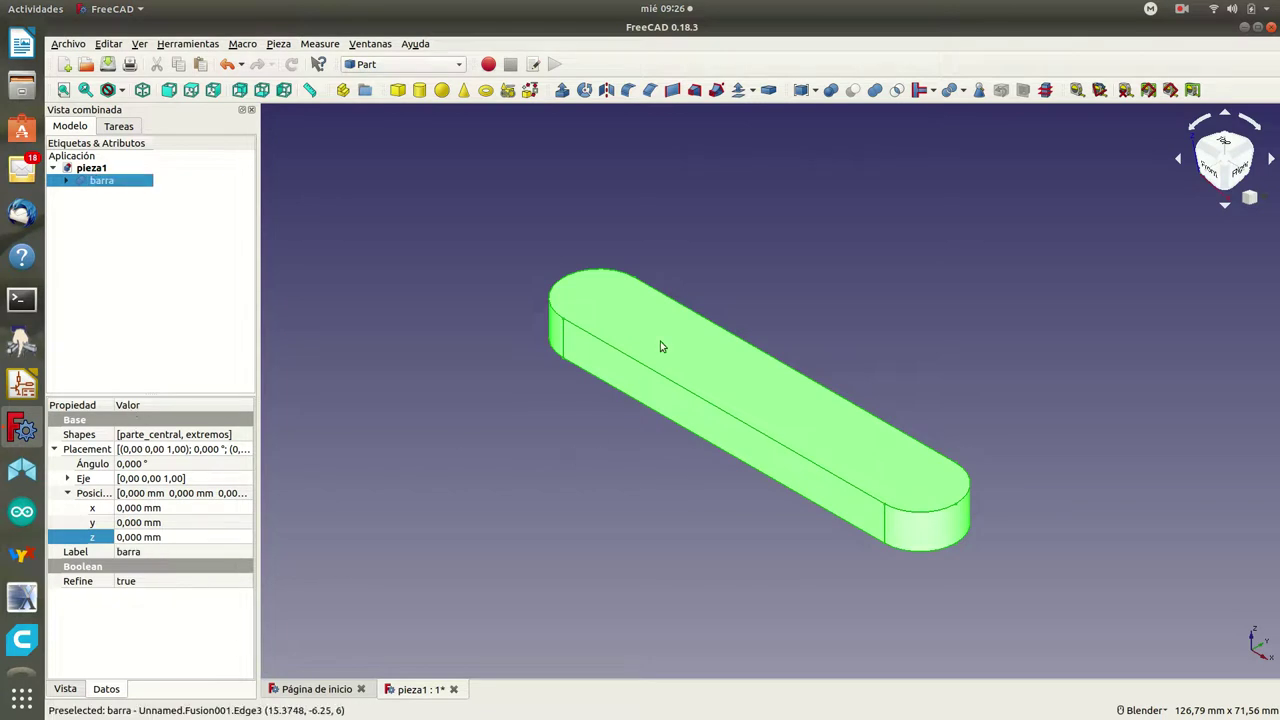
click(416, 312)
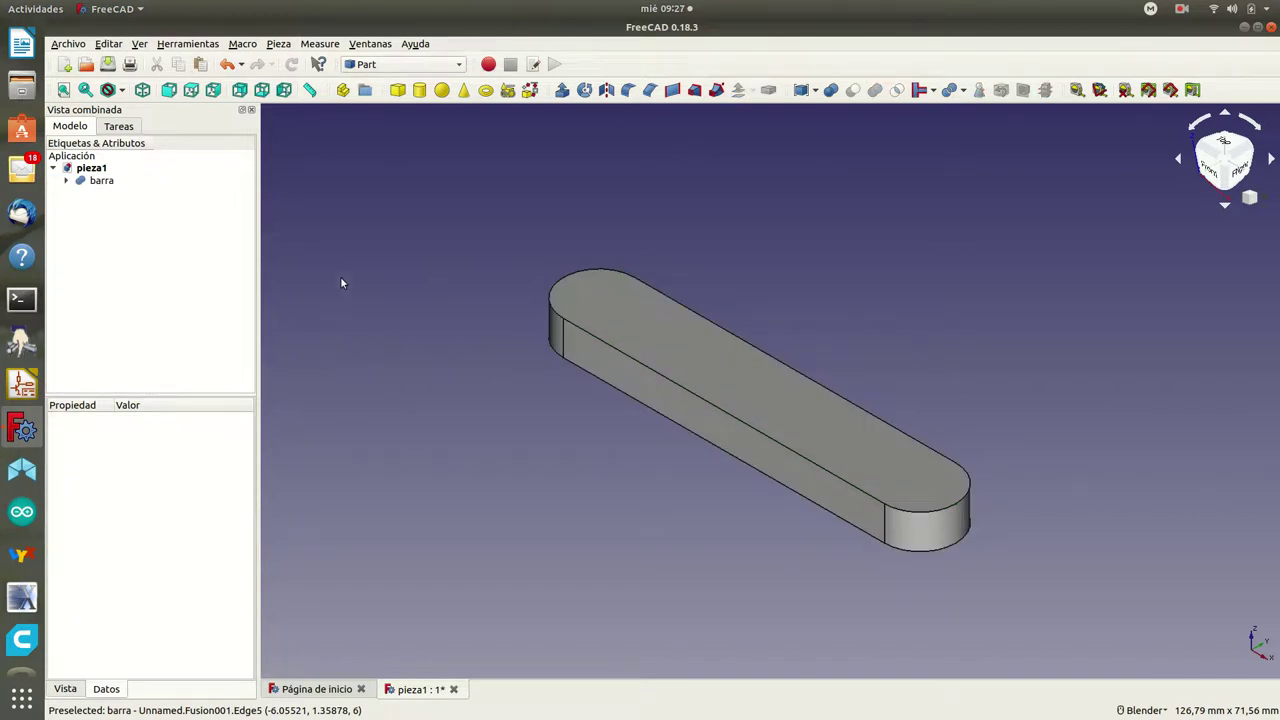
Step: Add a 2 mm radius, 10 mm cylinder and lower it to z = -2 mm
click(420, 91)
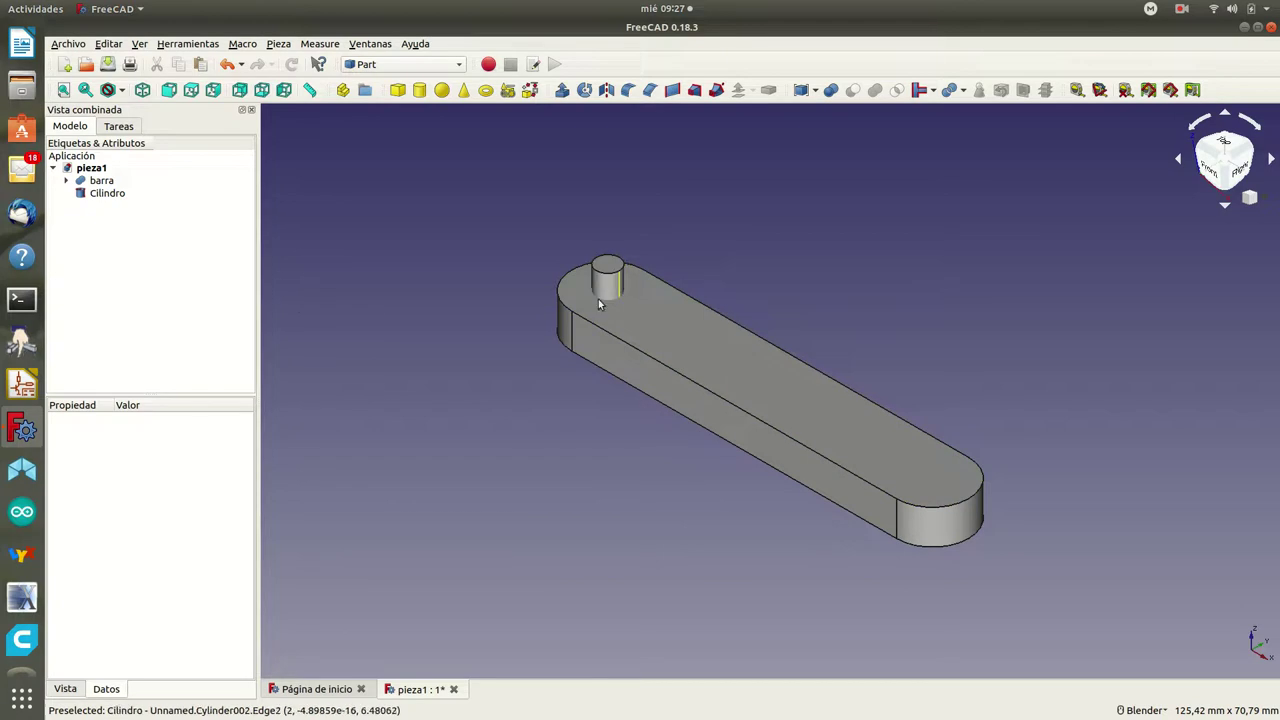
click(110, 196)
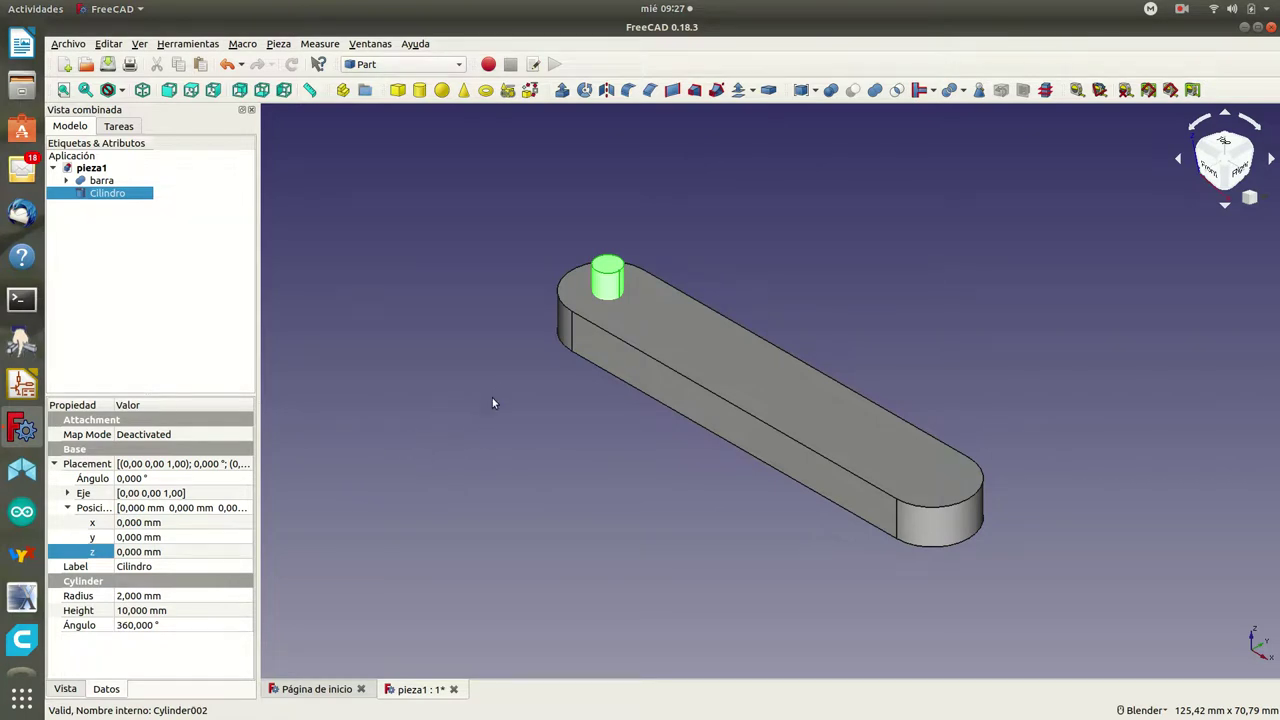
mouse_move(492, 397)
middle_down()
mouse_move(720, 291)
mouse_move(577, 366)
middle_up()
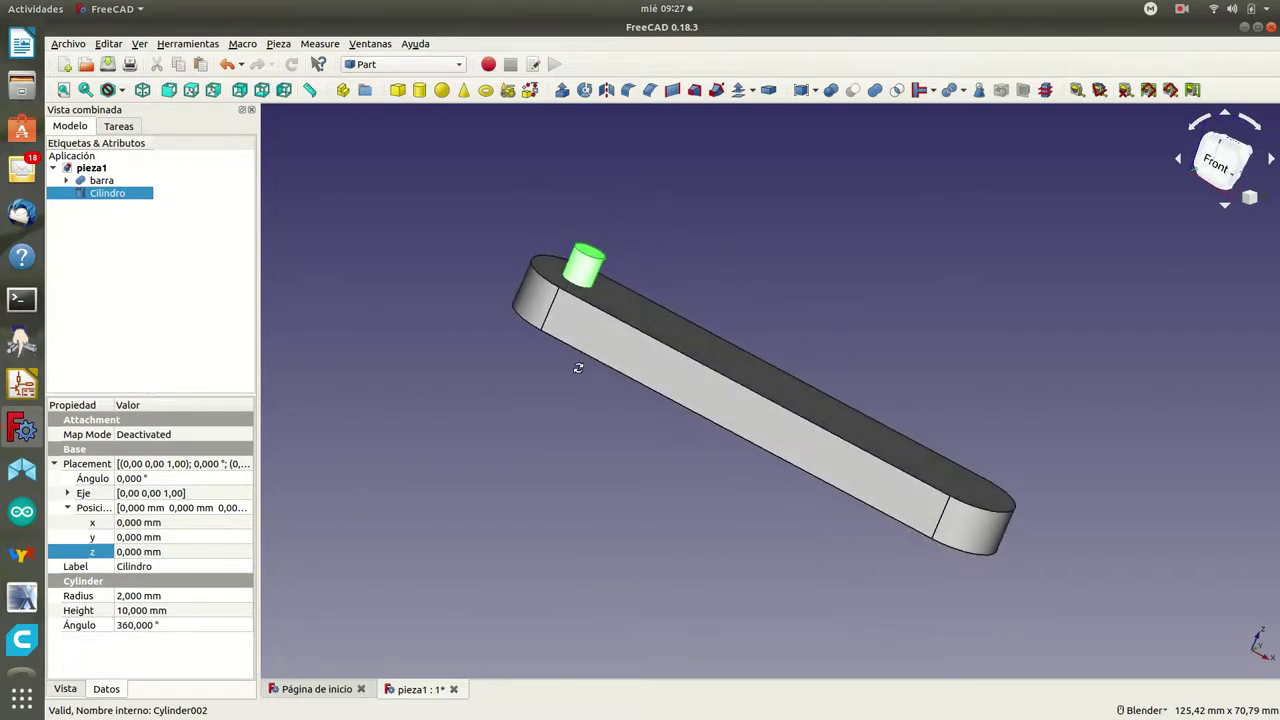
click(150, 557)
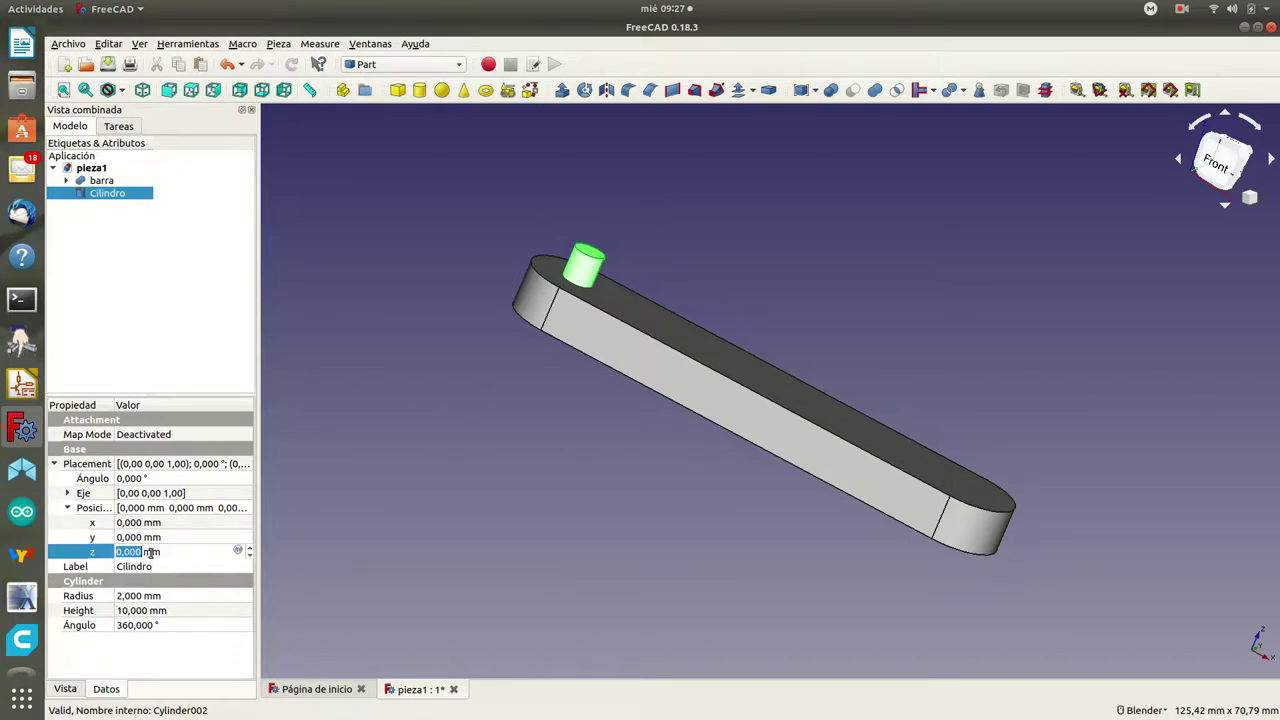
text(-1)
click(249, 556)
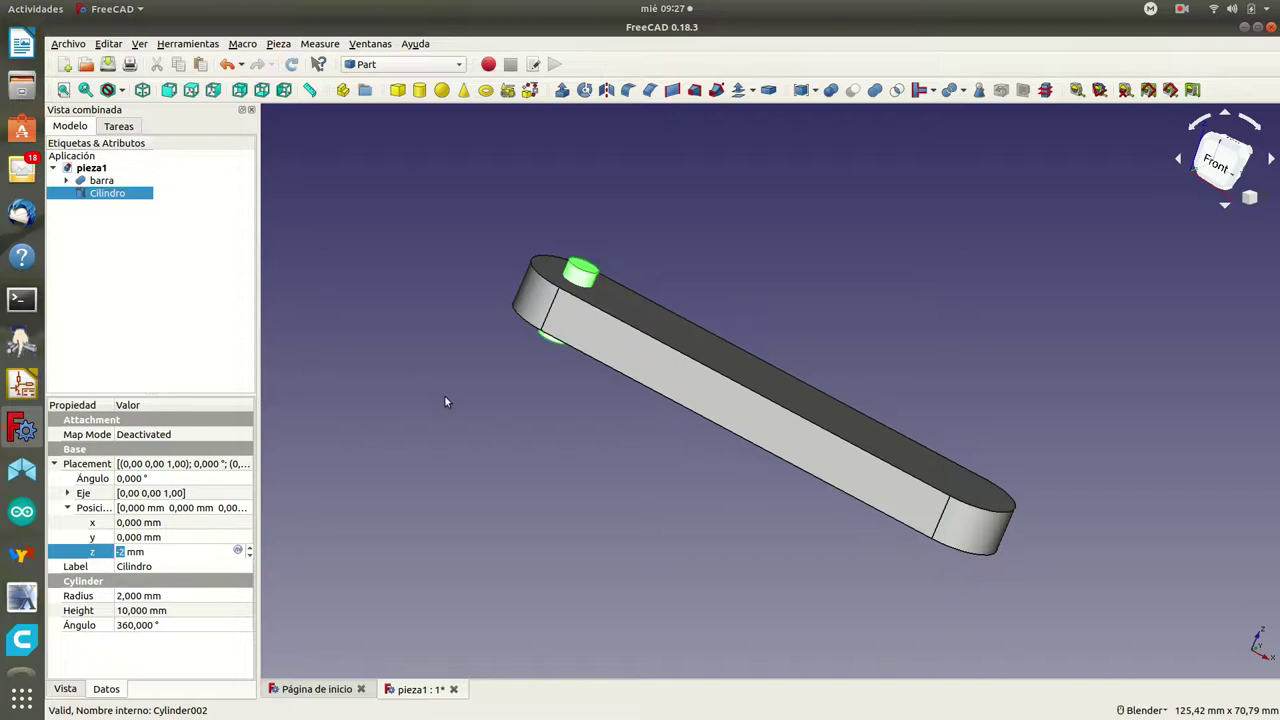
mouse_move(466, 392)
middle_down()
mouse_move(649, 338)
mouse_move(514, 371)
mouse_move(420, 457)
mouse_move(581, 362)
mouse_move(546, 374)
mouse_move(517, 320)
mouse_move(426, 383)
mouse_move(482, 400)
mouse_move(549, 380)
mouse_move(534, 394)
middle_up()
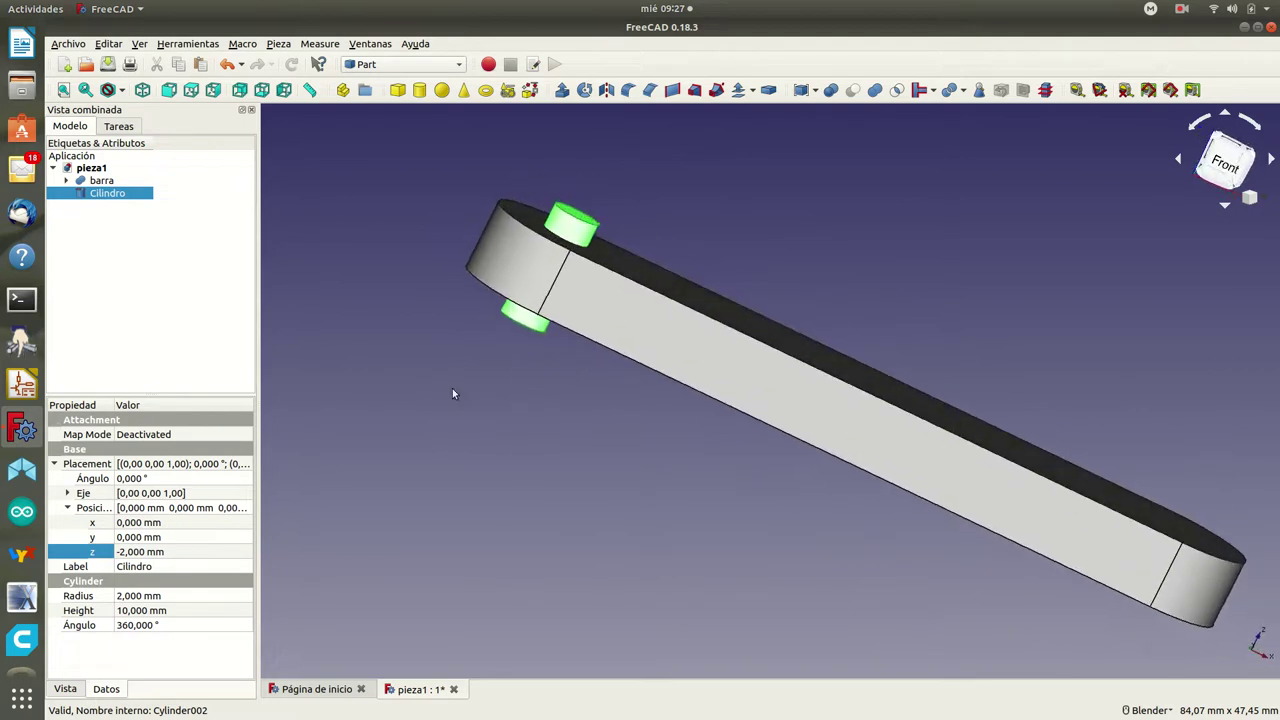
Step: Rename the cylinder agujero_izquierdo and copy it
right_click(98, 193)
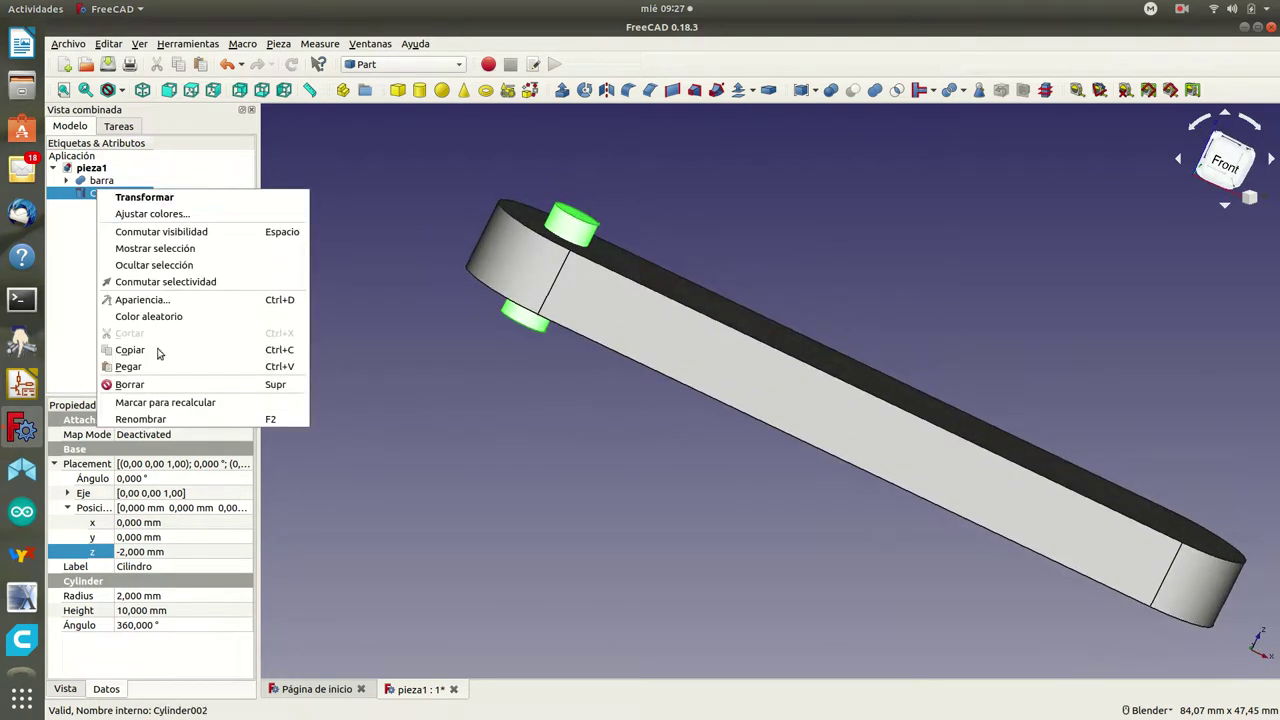
click(165, 422)
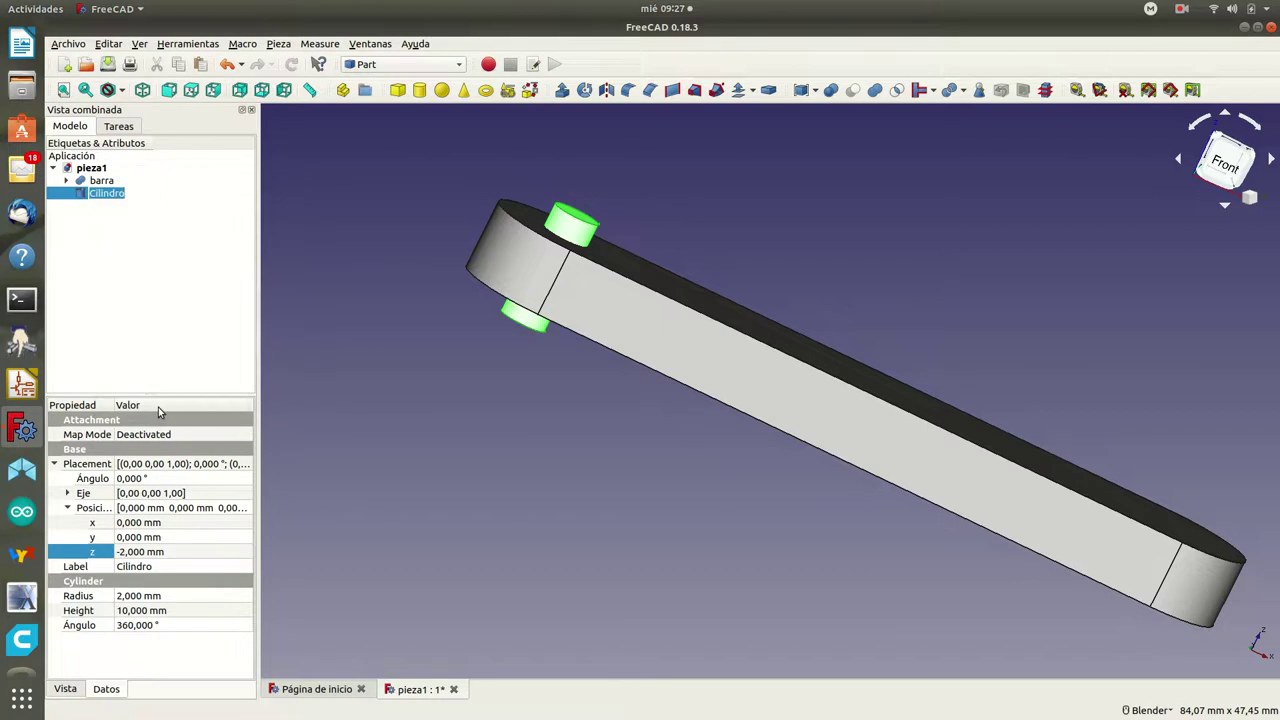
text(agu)
text(qu)
text(rdo)
key(Return)
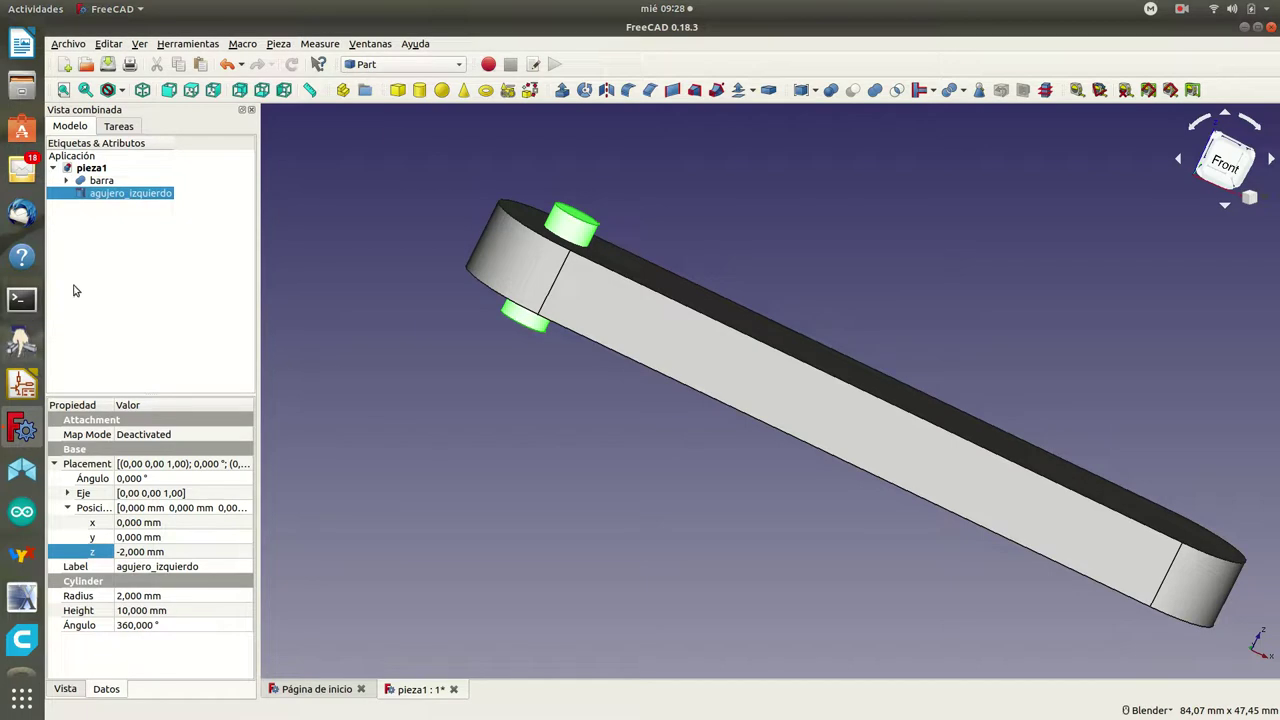
right_click(120, 200)
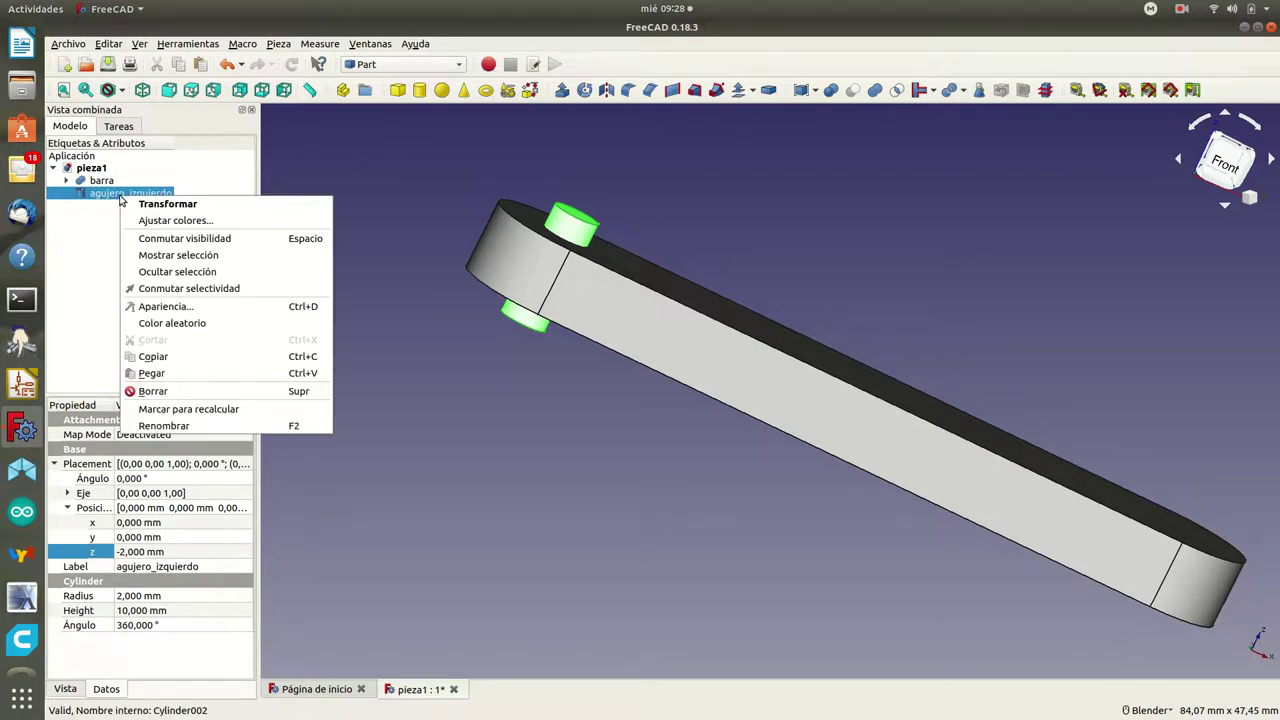
click(152, 357)
right_click(117, 197)
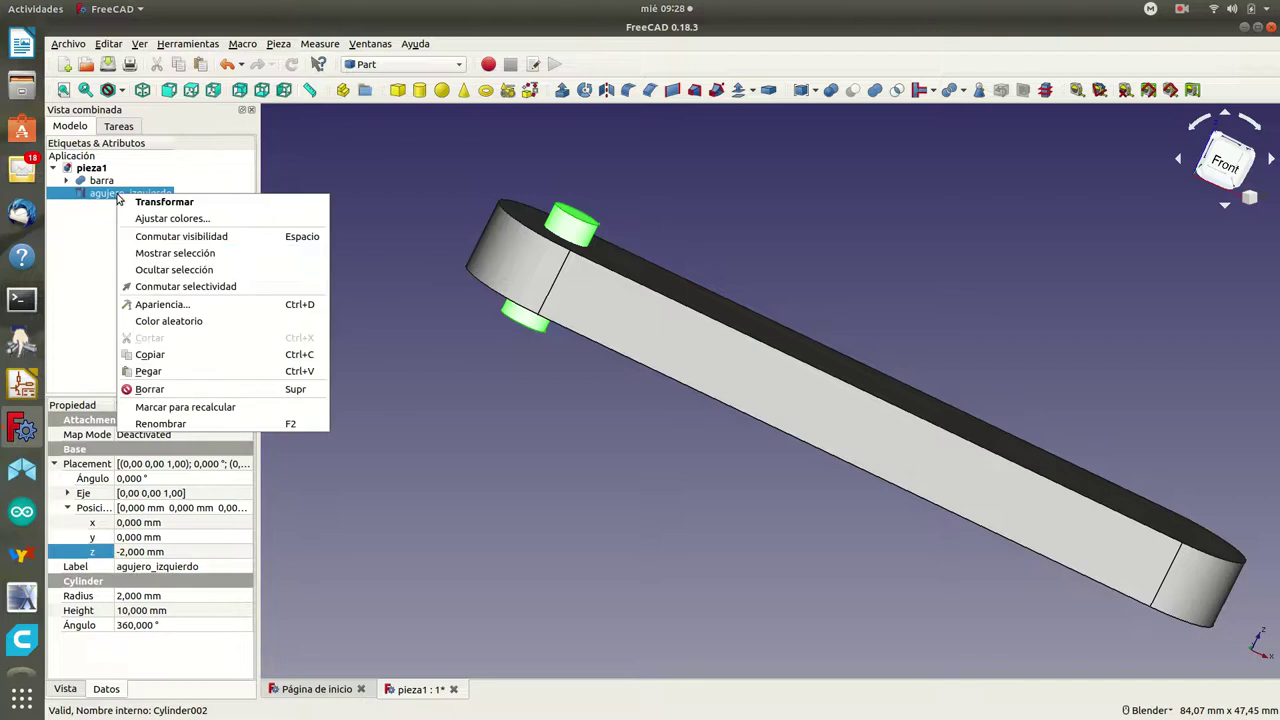
Step: Paste a duplicate of the cylinder and rename it agujero_derecho
click(148, 372)
click(142, 207)
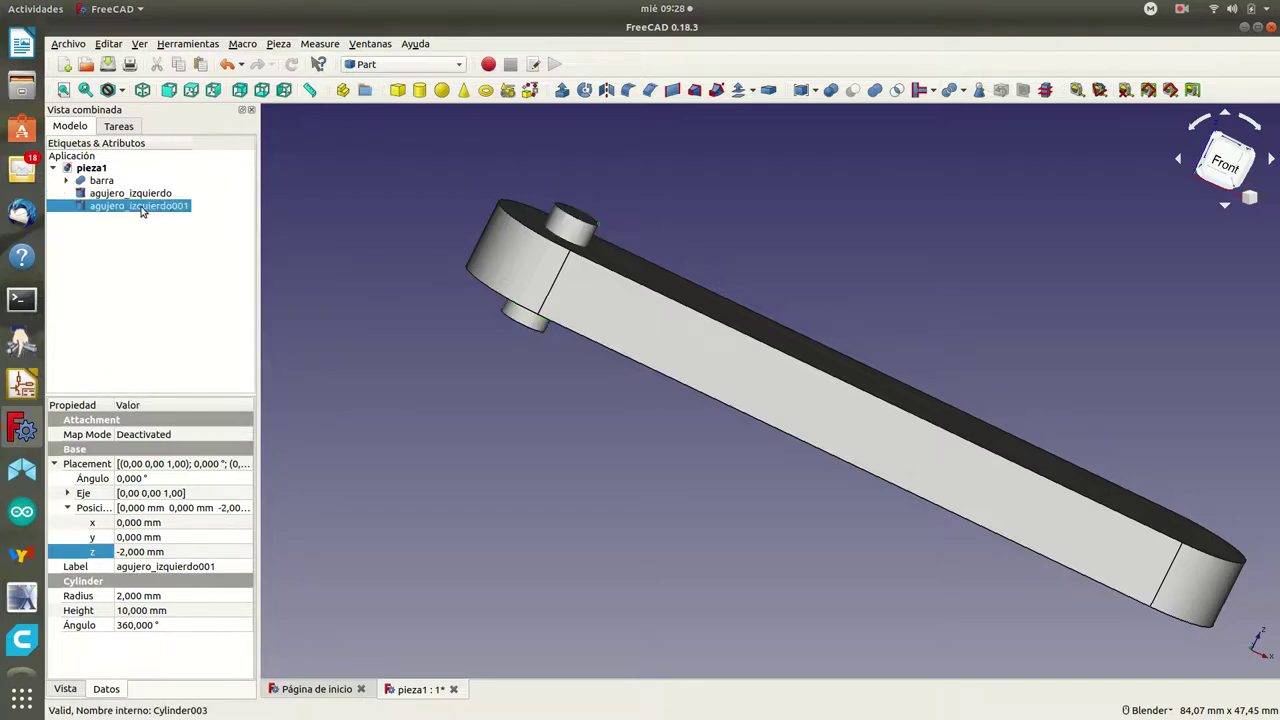
right_click(156, 206)
click(188, 434)
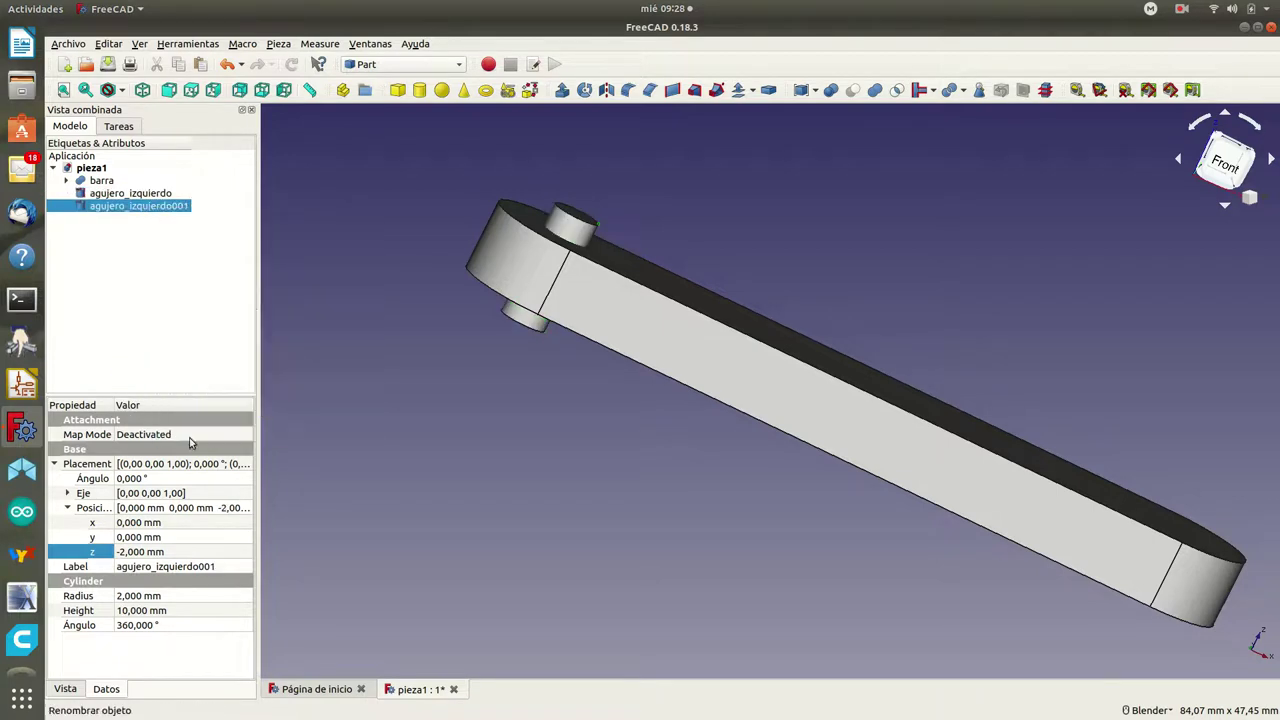
key(BackSpace)
key(BackSpace)
key(BackSpace)
key(BackSpace)
key(BackSpace)
key(BackSpace)
key(BackSpace)
key(BackSpace)
text(rech)
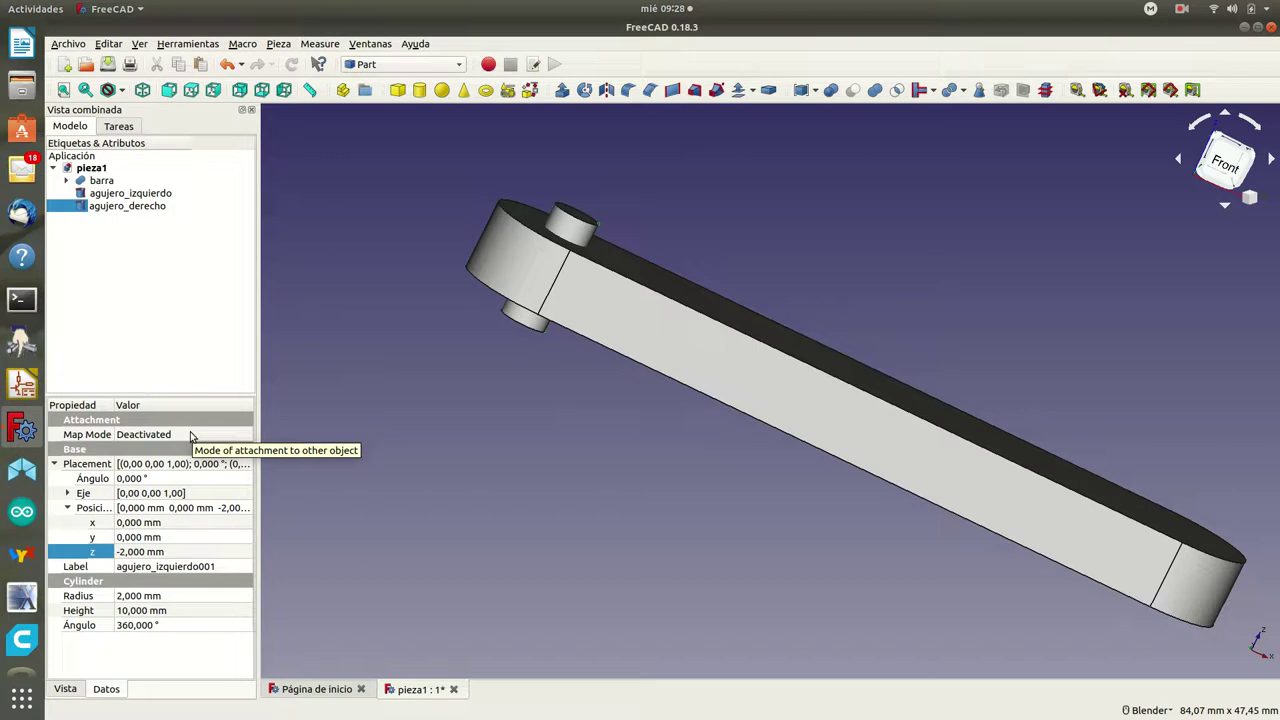
click(83, 208)
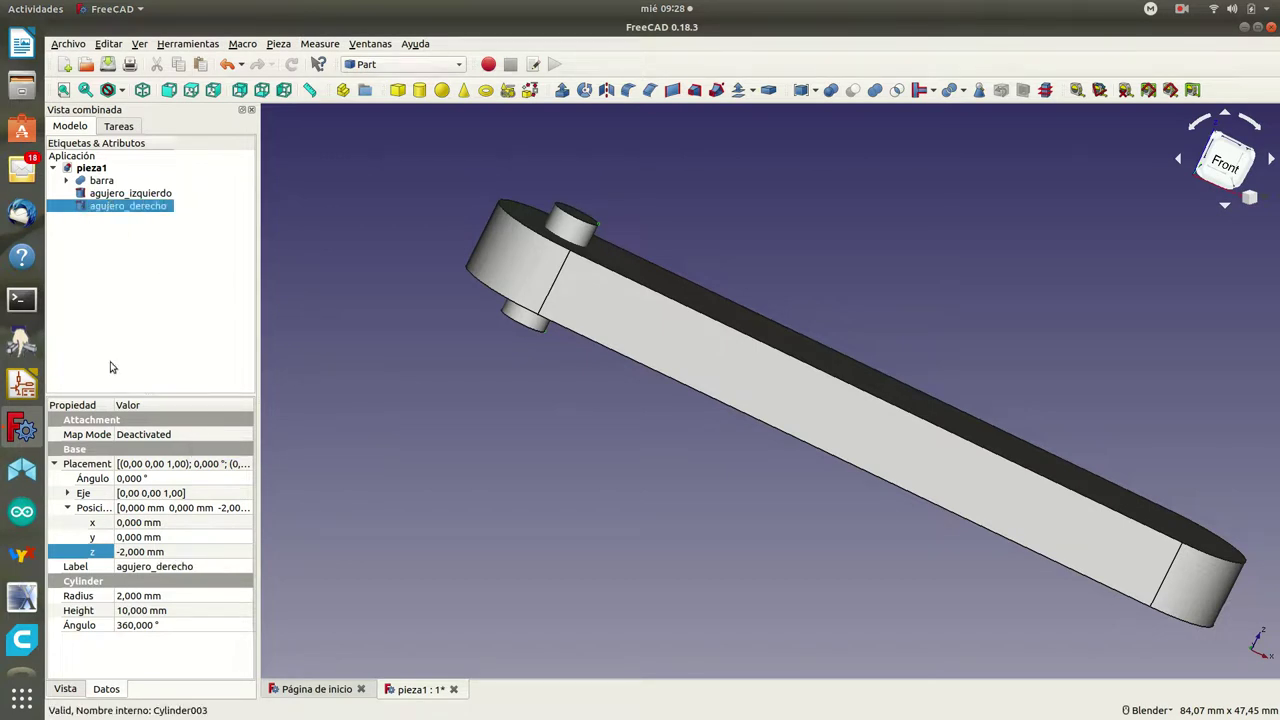
Step: Move agujero_derecho to x = 56,5 mm and select both hole cylinders
click(133, 522)
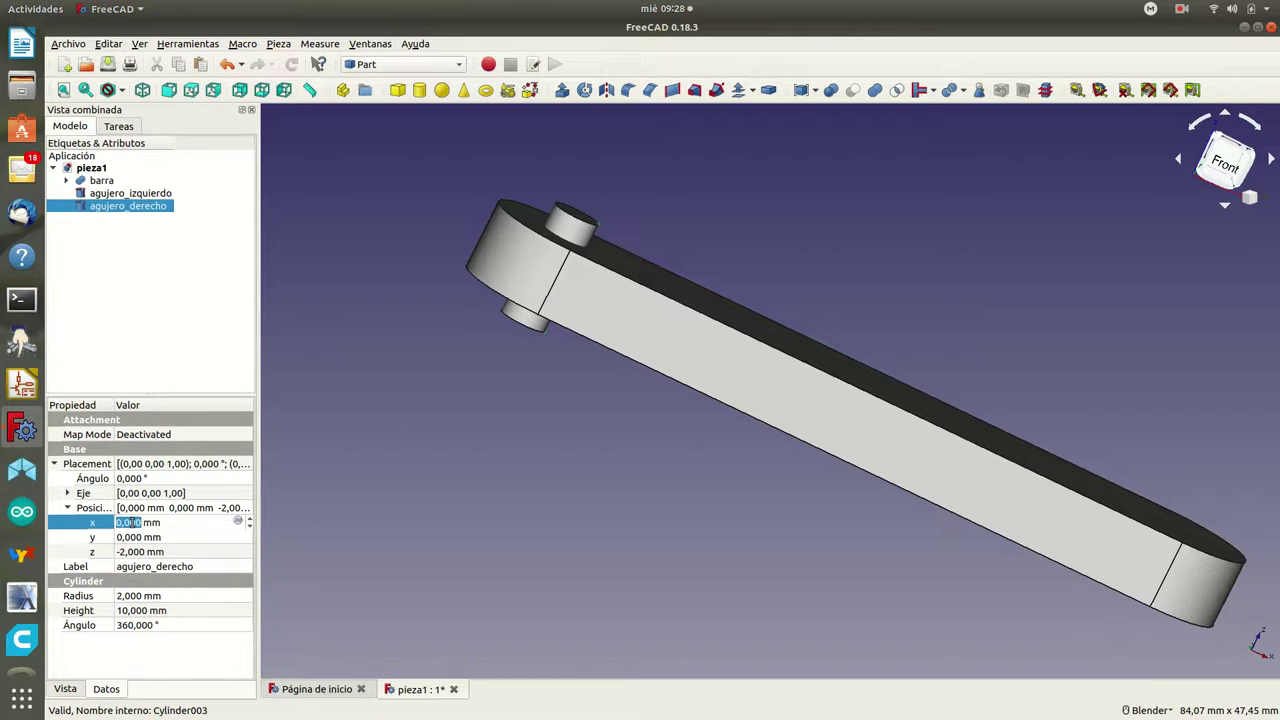
text(56,5)
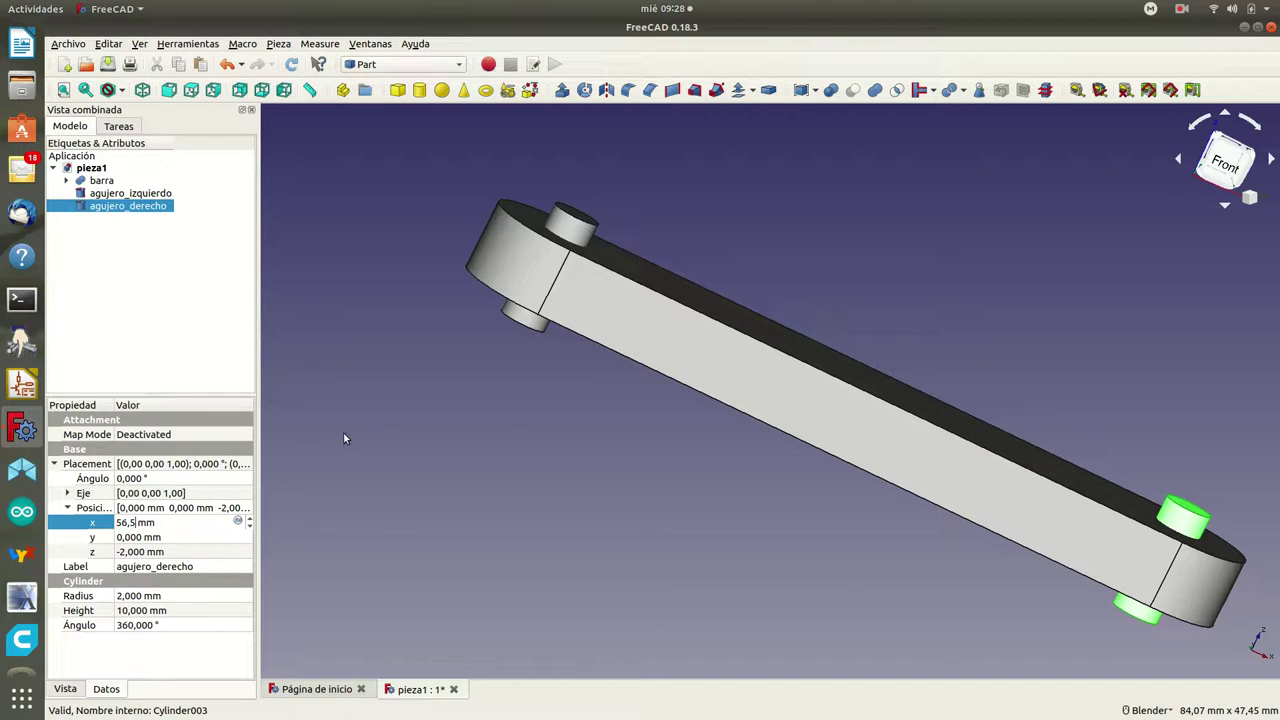
click(152, 537)
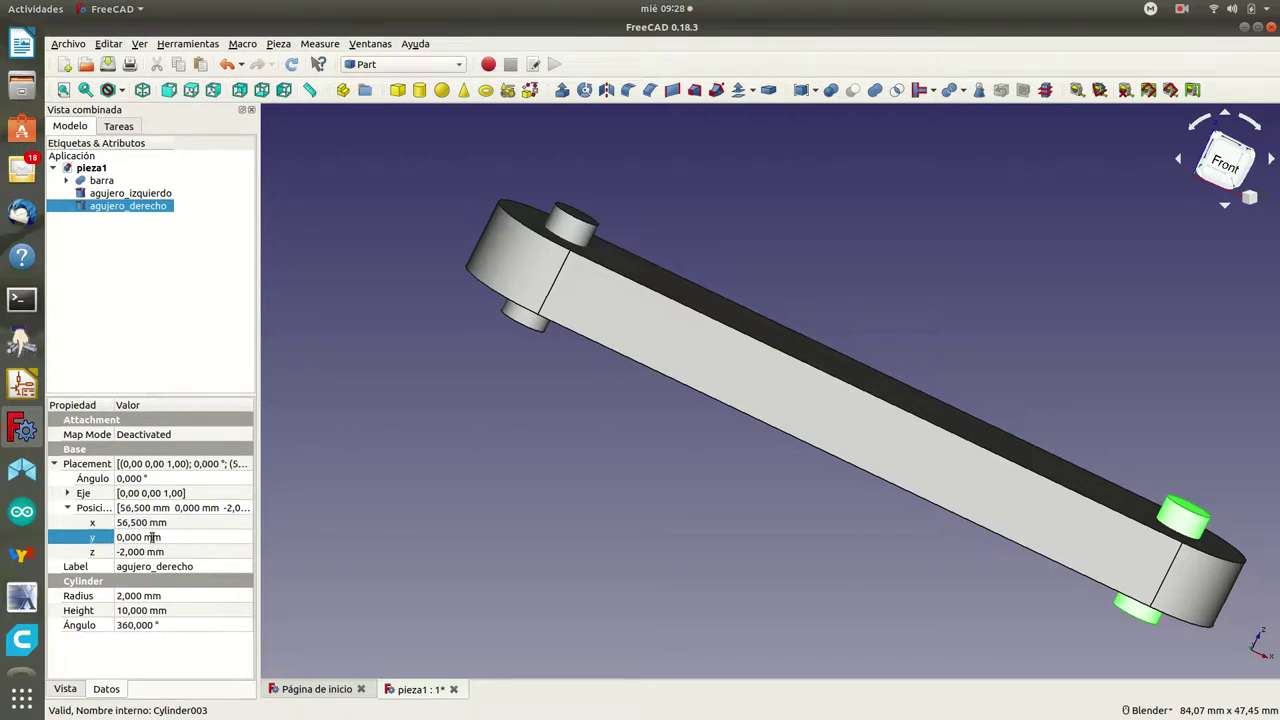
mouse_move(406, 242)
middle_down()
mouse_move(405, 279)
mouse_move(491, 280)
mouse_move(520, 234)
mouse_move(424, 234)
mouse_move(380, 263)
mouse_move(386, 273)
middle_up()
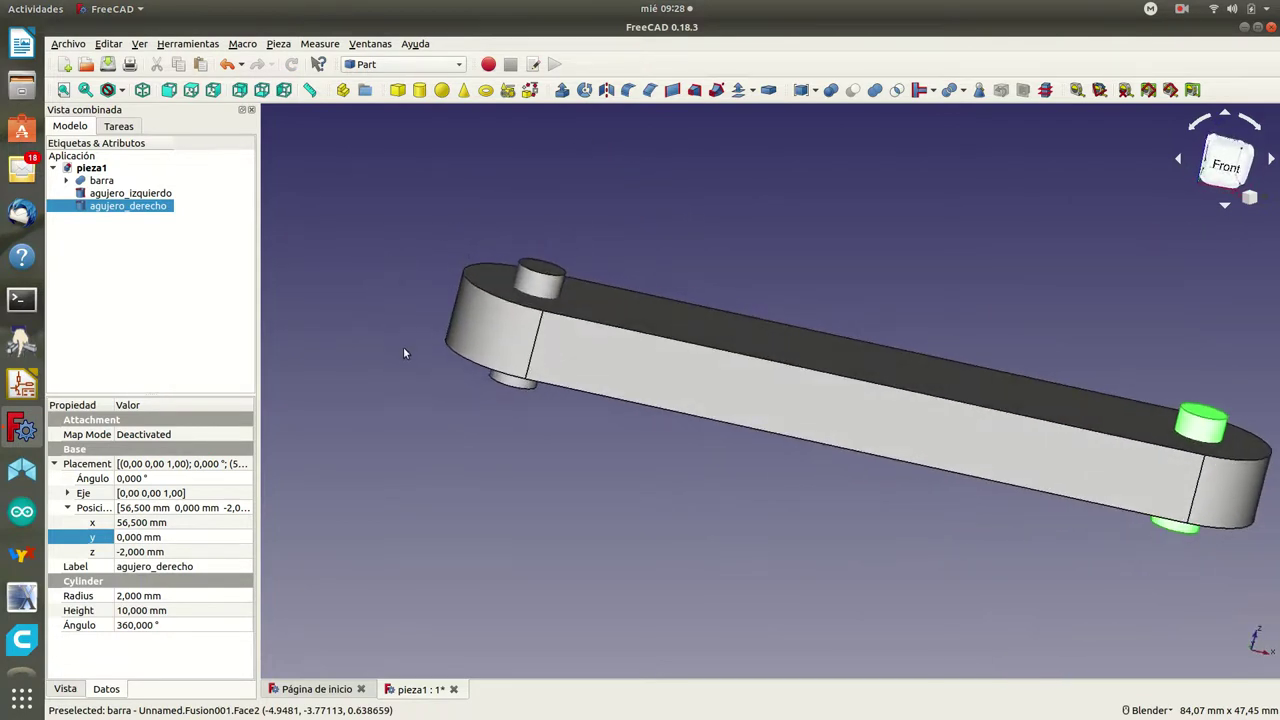
click(130, 194)
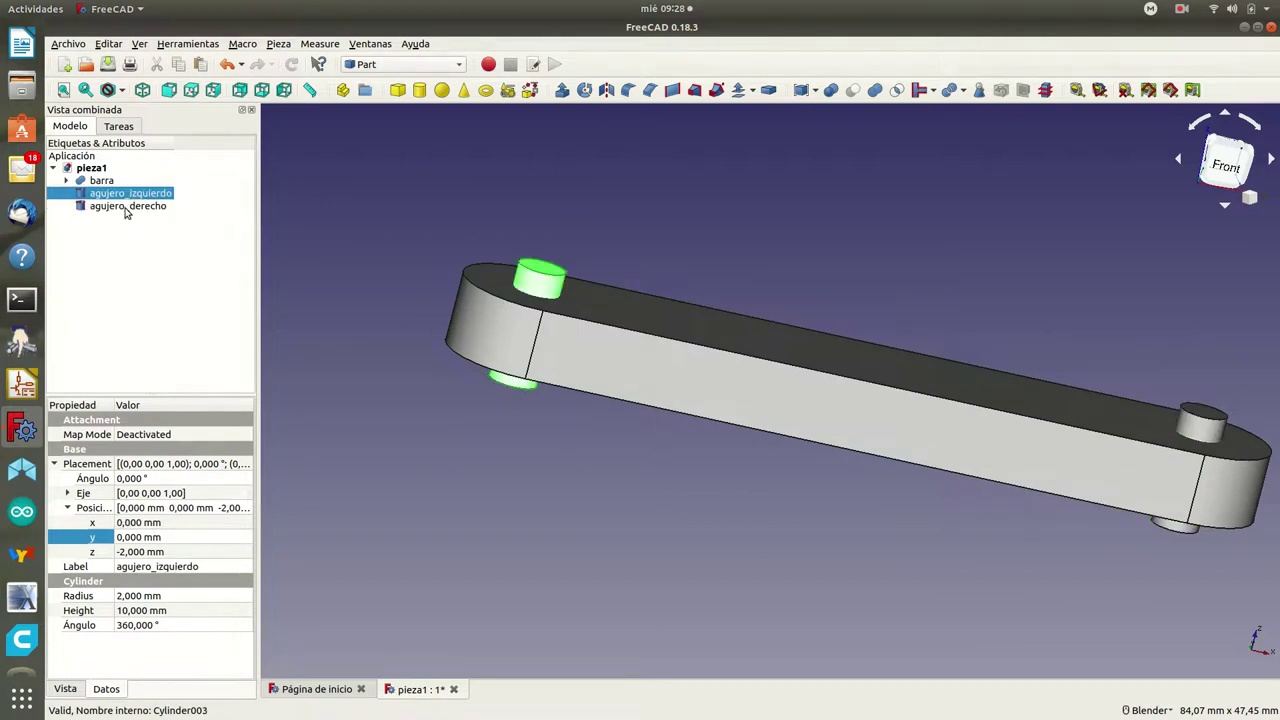
ctrl+click(126, 206)
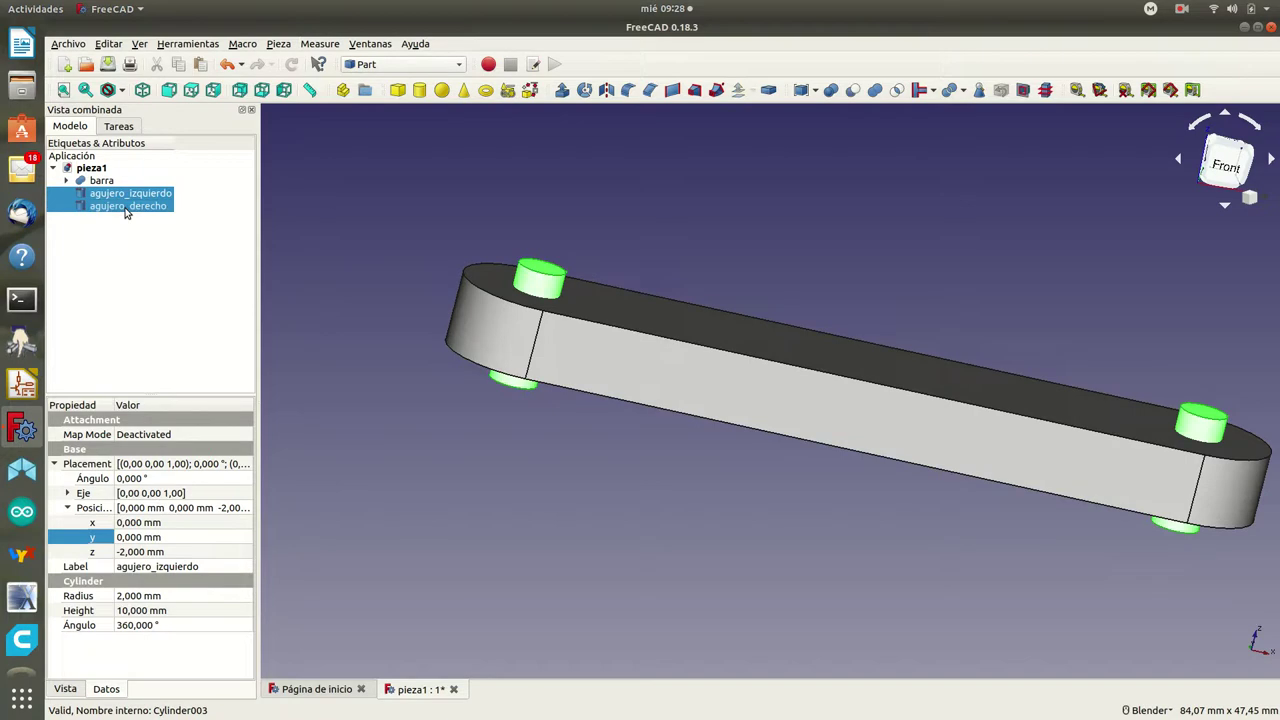
Step: Fuse agujero_izquierdo and agujero_derecho, renaming Fusion002 to agujeros
click(874, 90)
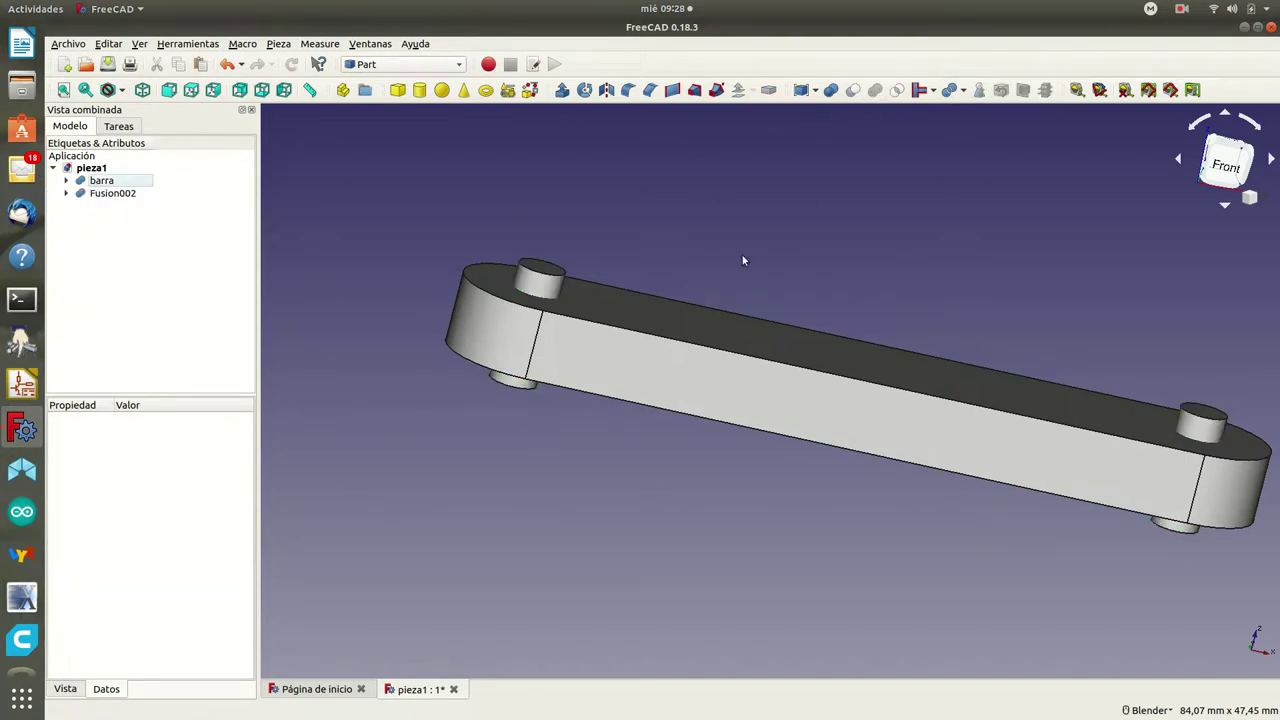
click(104, 193)
right_click(105, 192)
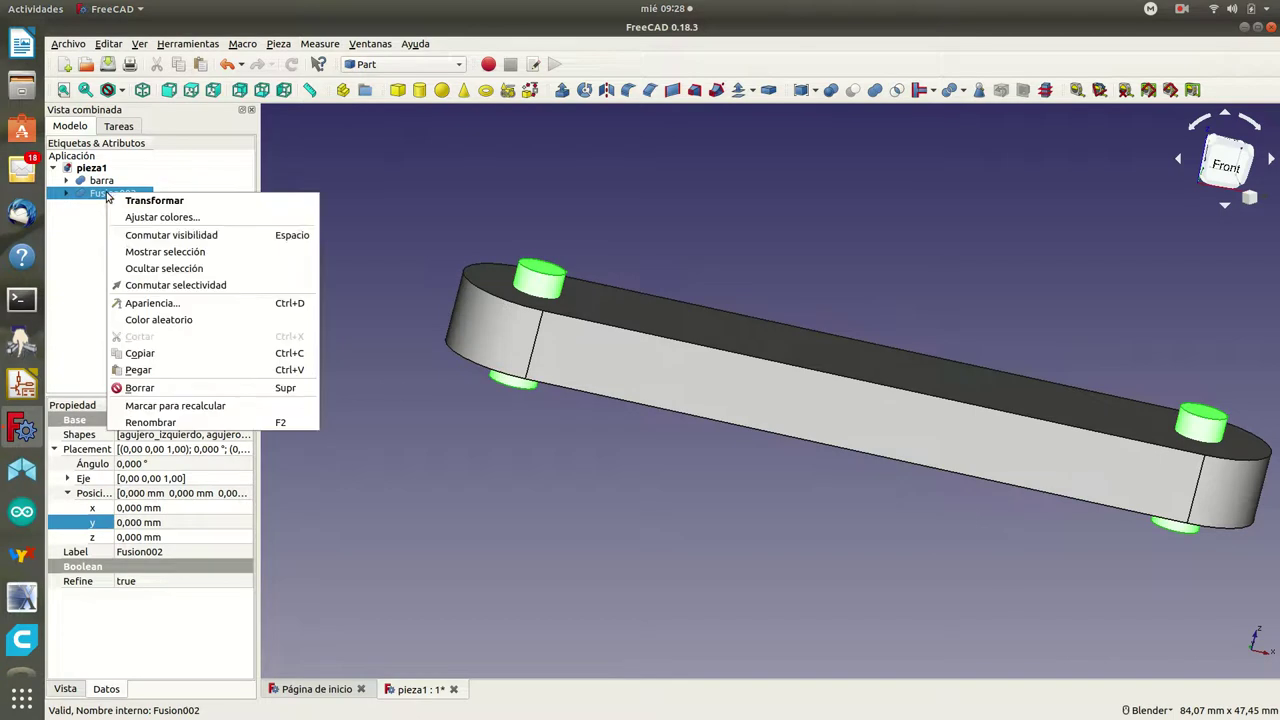
click(157, 423)
text(agujeros)
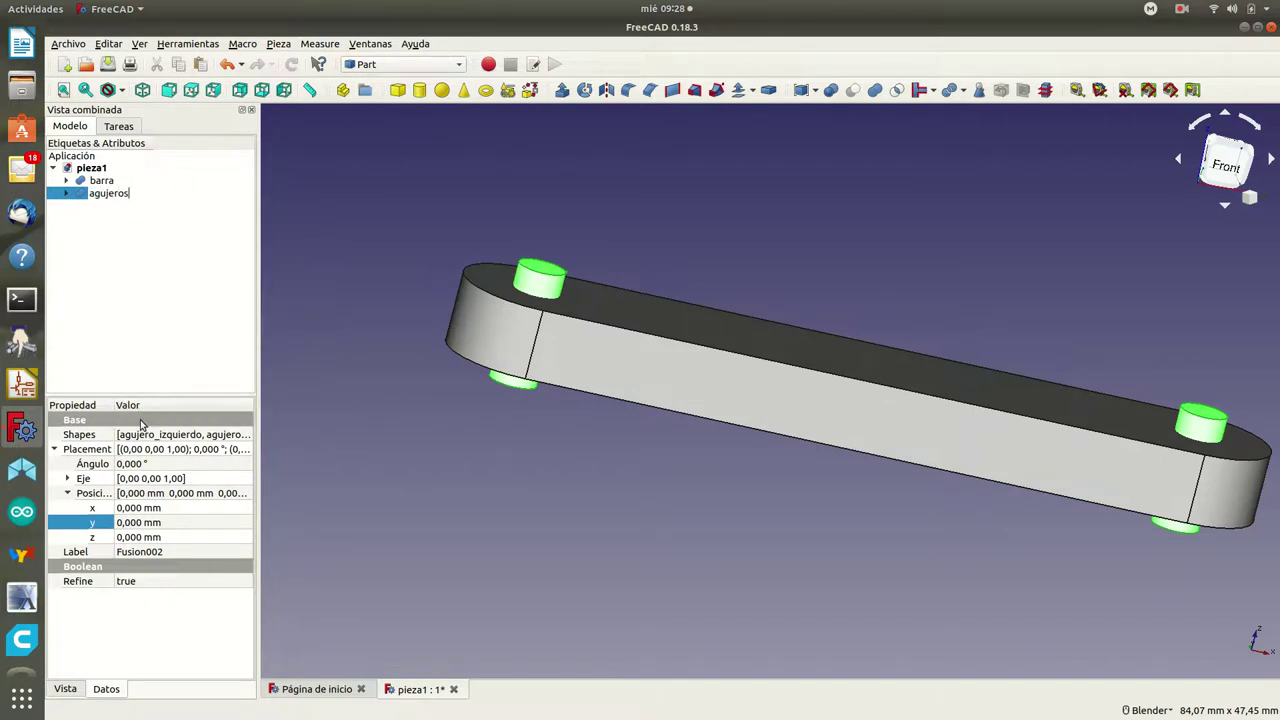
key(Return)
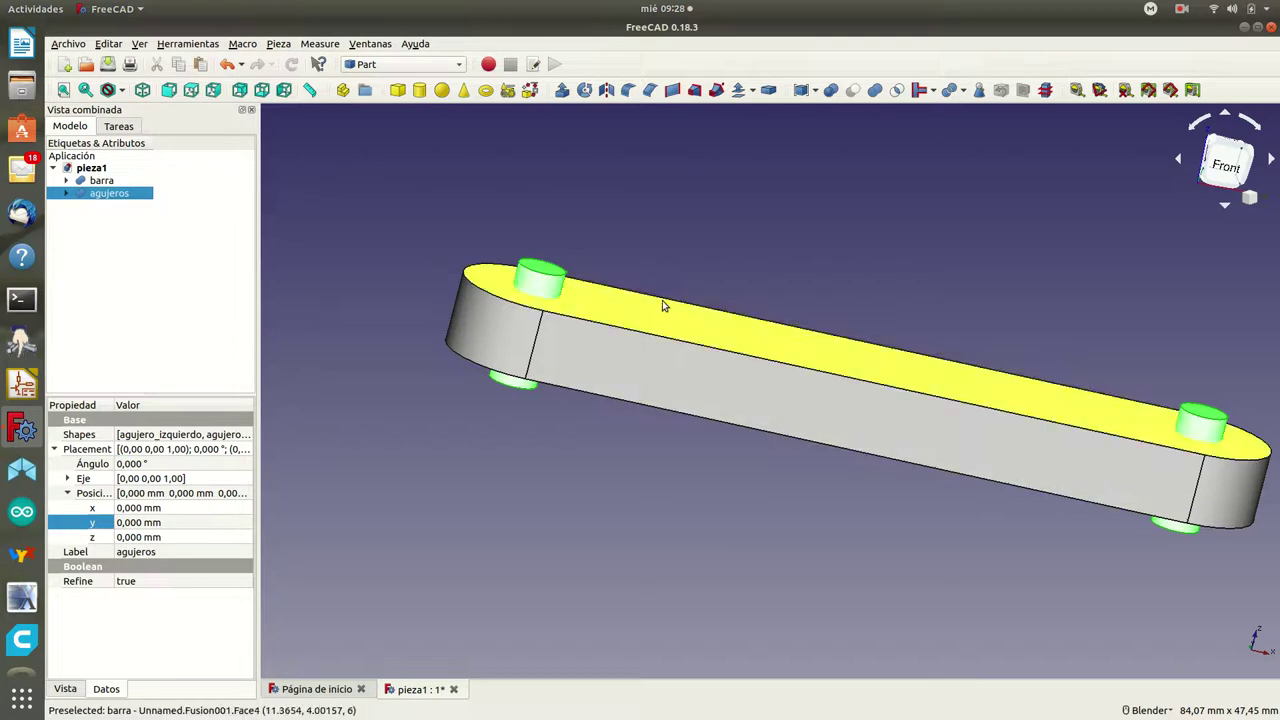
click(102, 181)
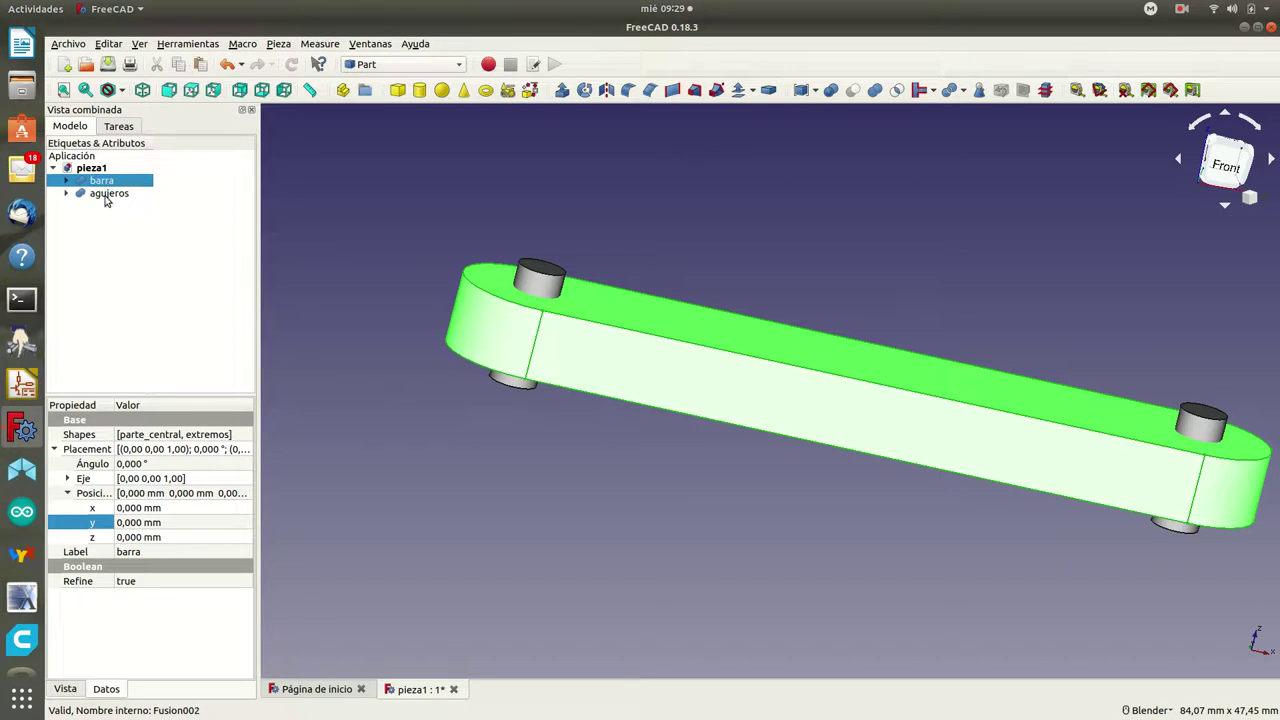
Step: Subtract agujeros from barra with Part Cut and view it isometrically
ctrl+click(106, 195)
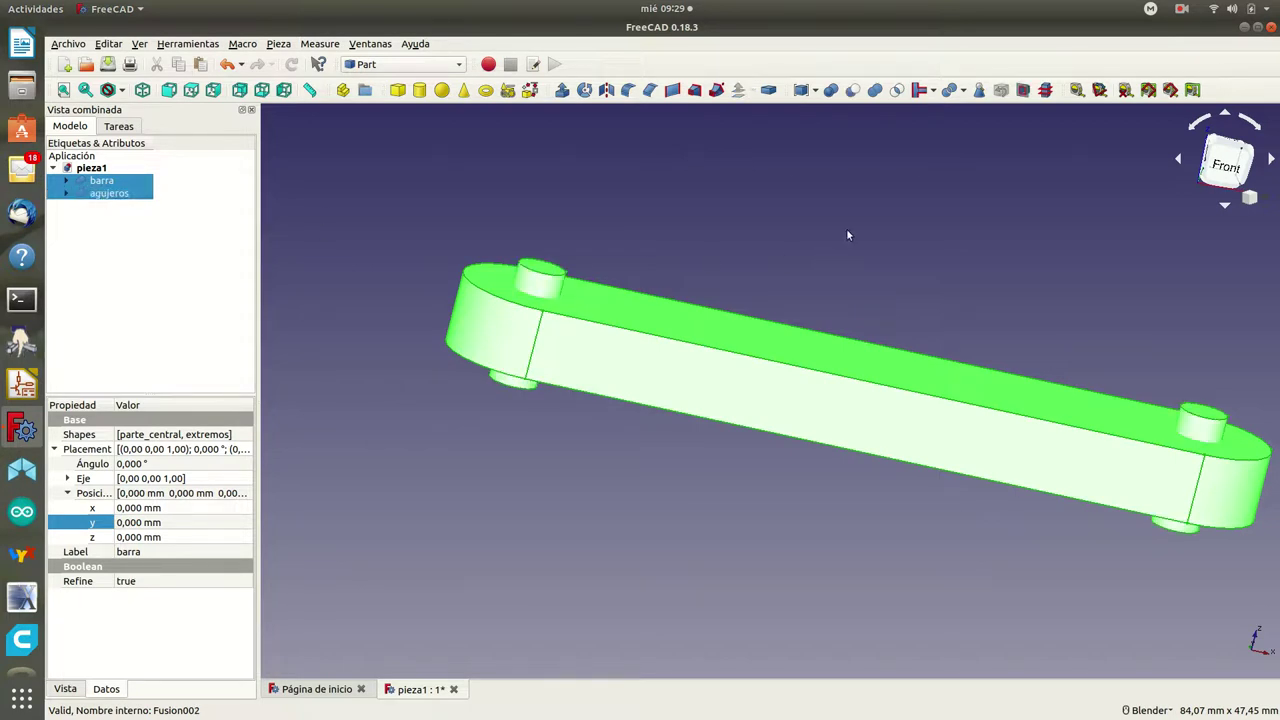
click(853, 91)
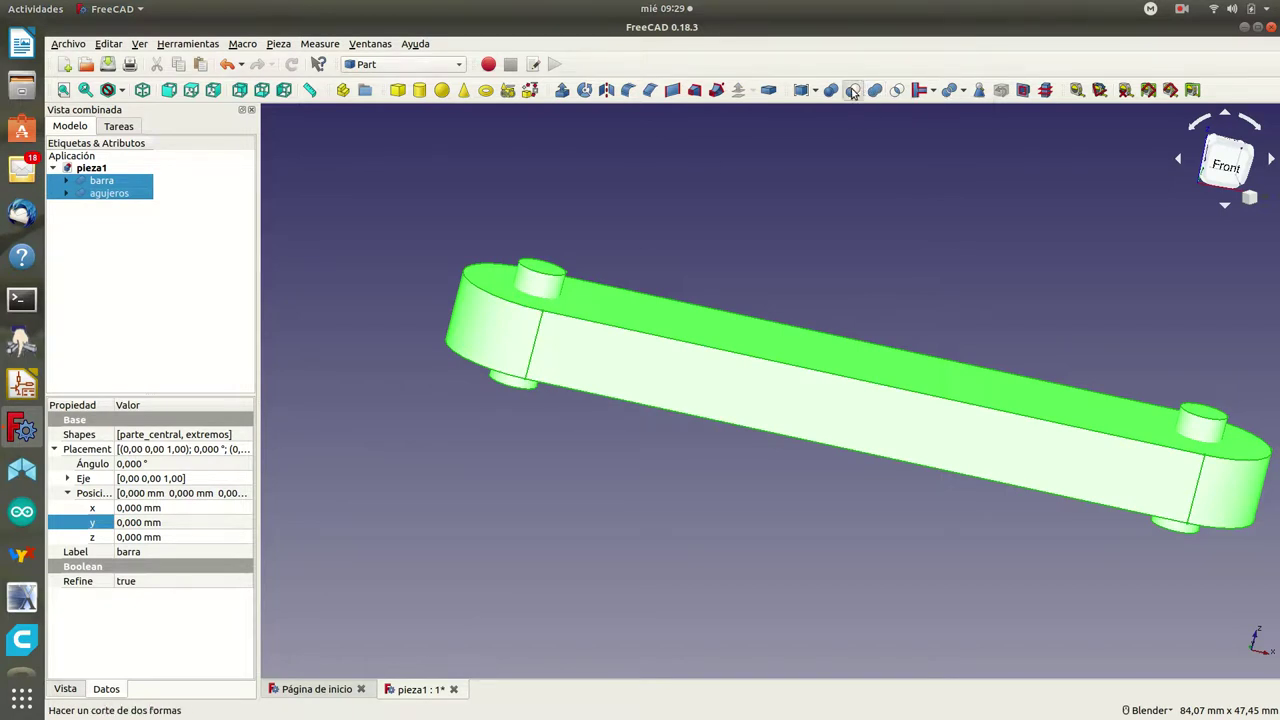
mouse_move(818, 262)
middle_down()
mouse_move(690, 364)
mouse_move(634, 306)
mouse_move(671, 229)
mouse_move(717, 189)
mouse_move(779, 160)
mouse_move(840, 280)
mouse_move(754, 291)
mouse_move(731, 377)
mouse_move(743, 340)
mouse_move(700, 306)
mouse_move(737, 329)
mouse_move(717, 317)
middle_up()
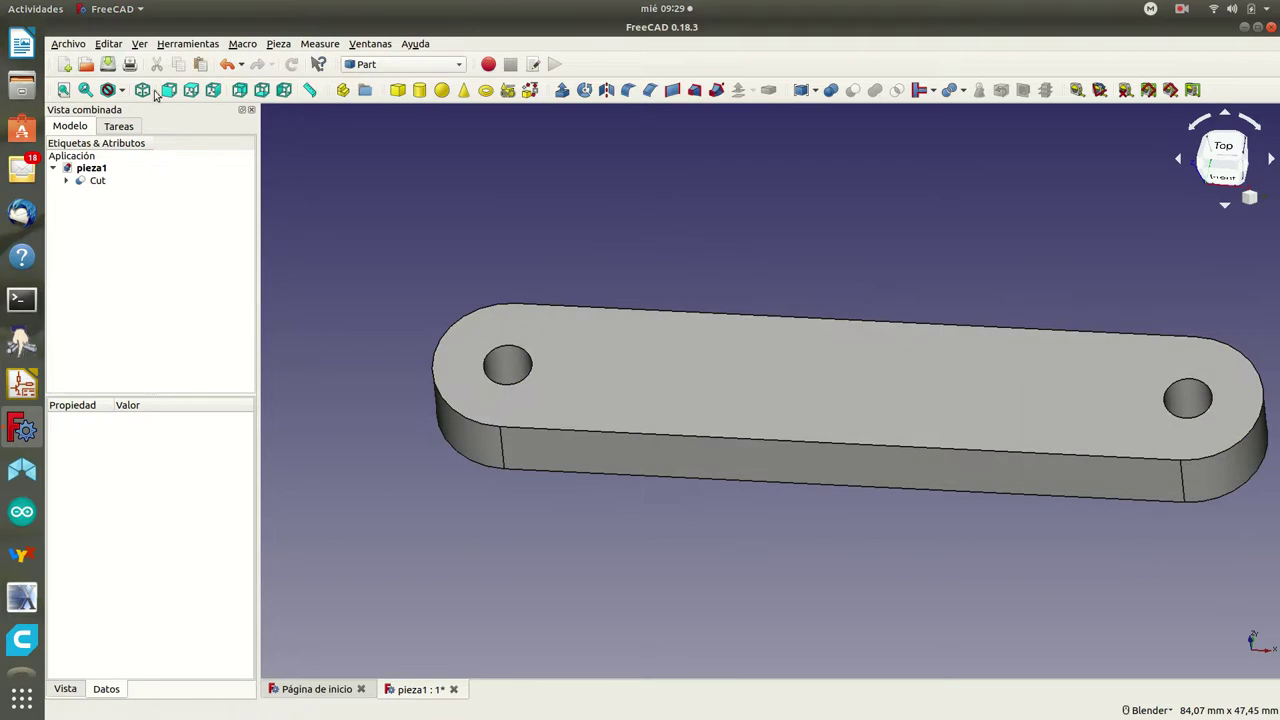
click(142, 90)
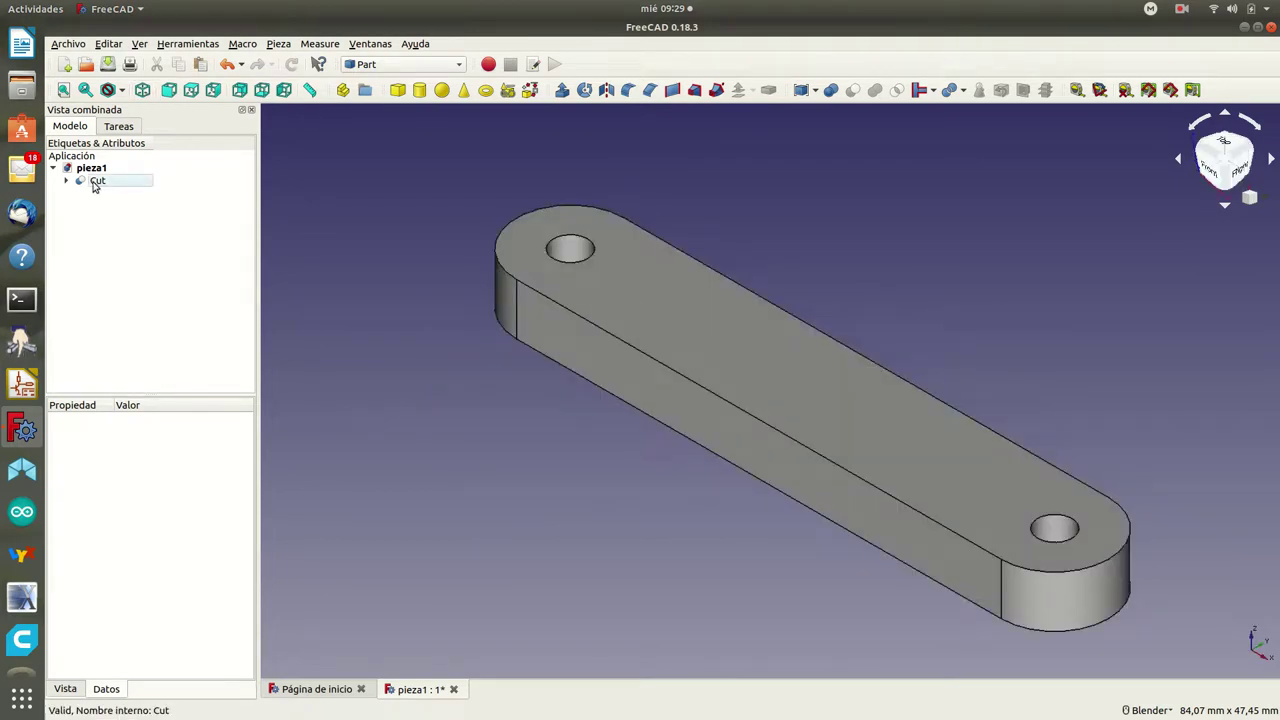
Step: Rename the Cut object to barra_agujerada
right_click(98, 183)
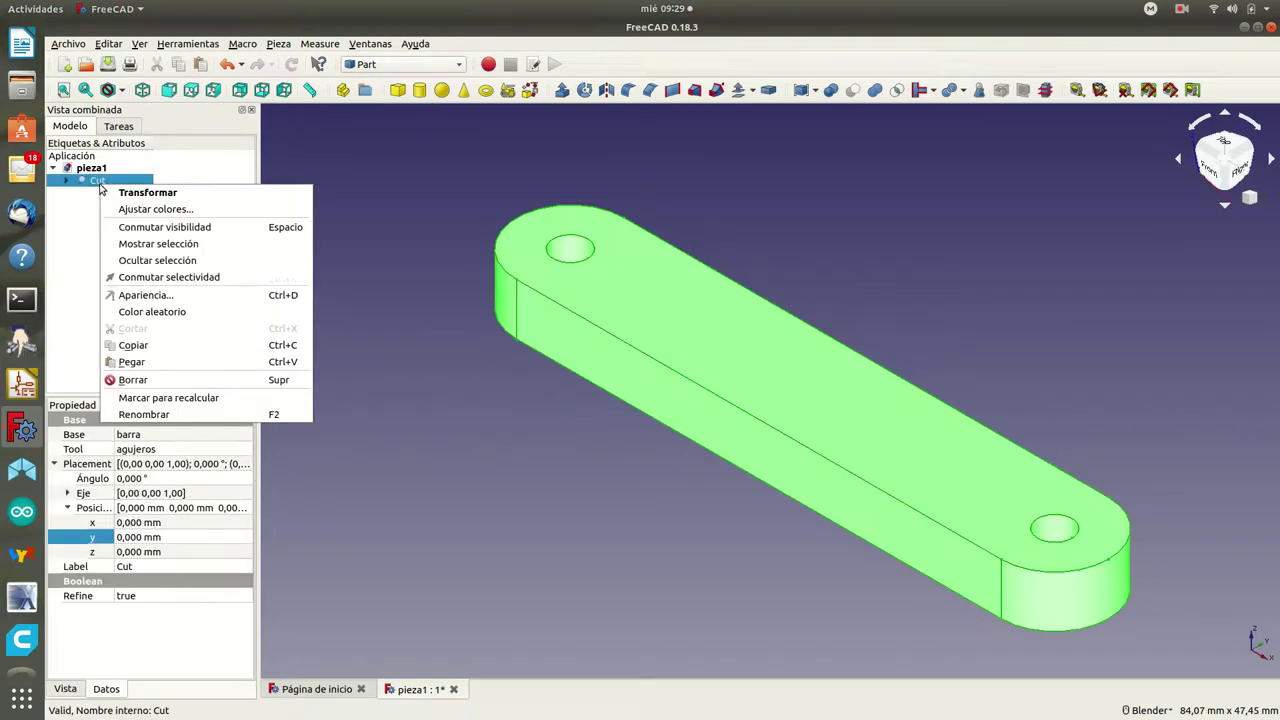
click(145, 414)
text(barra_a)
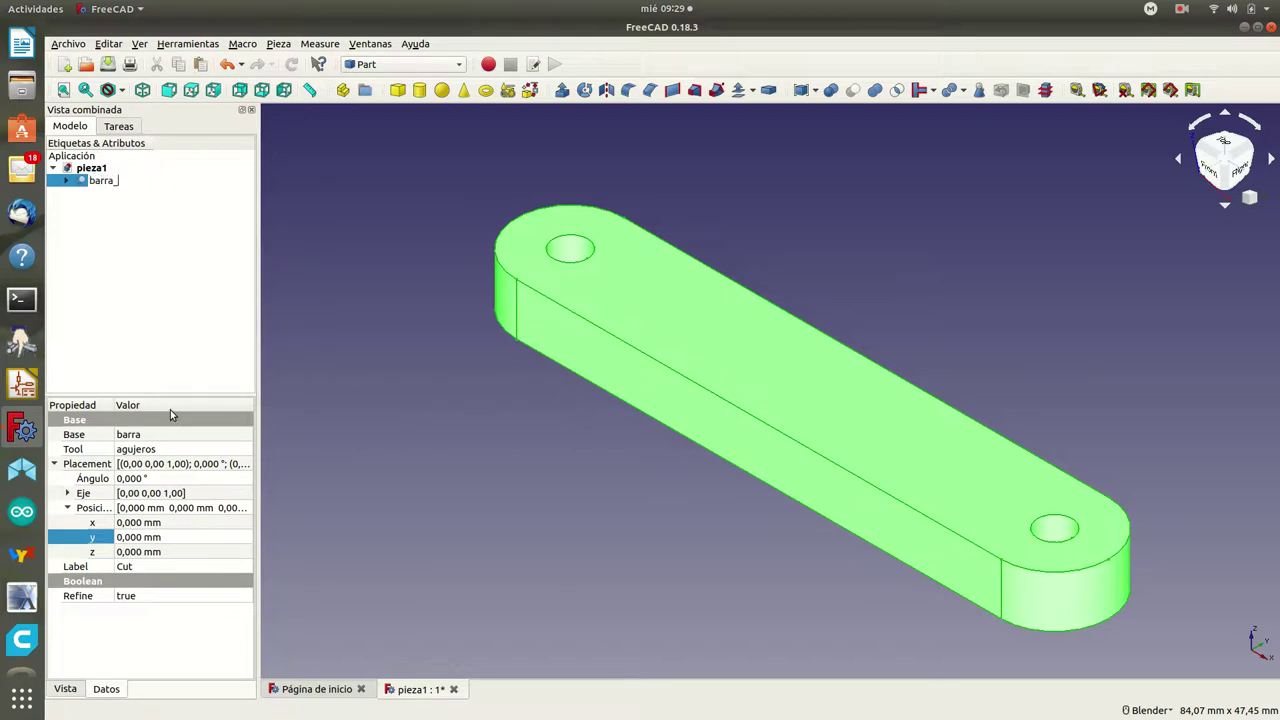
text(gujerada)
click(93, 171)
click(104, 184)
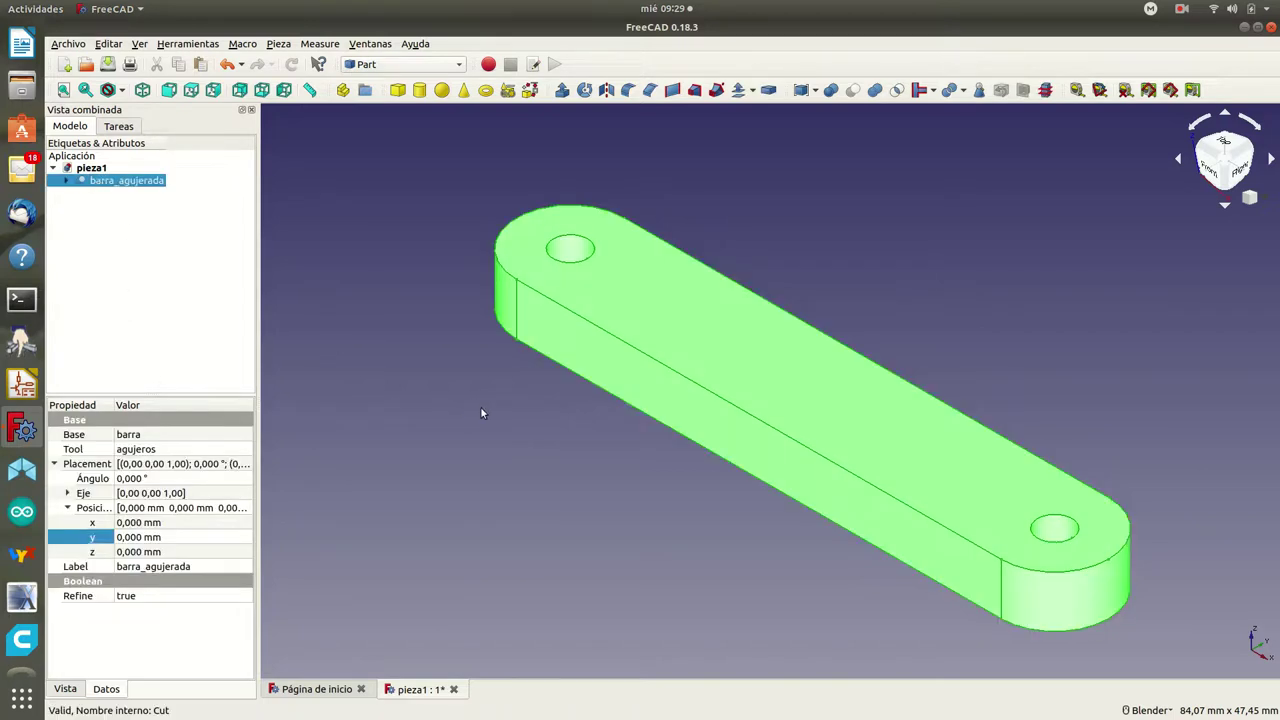
scroll(488, 408, down, 4)
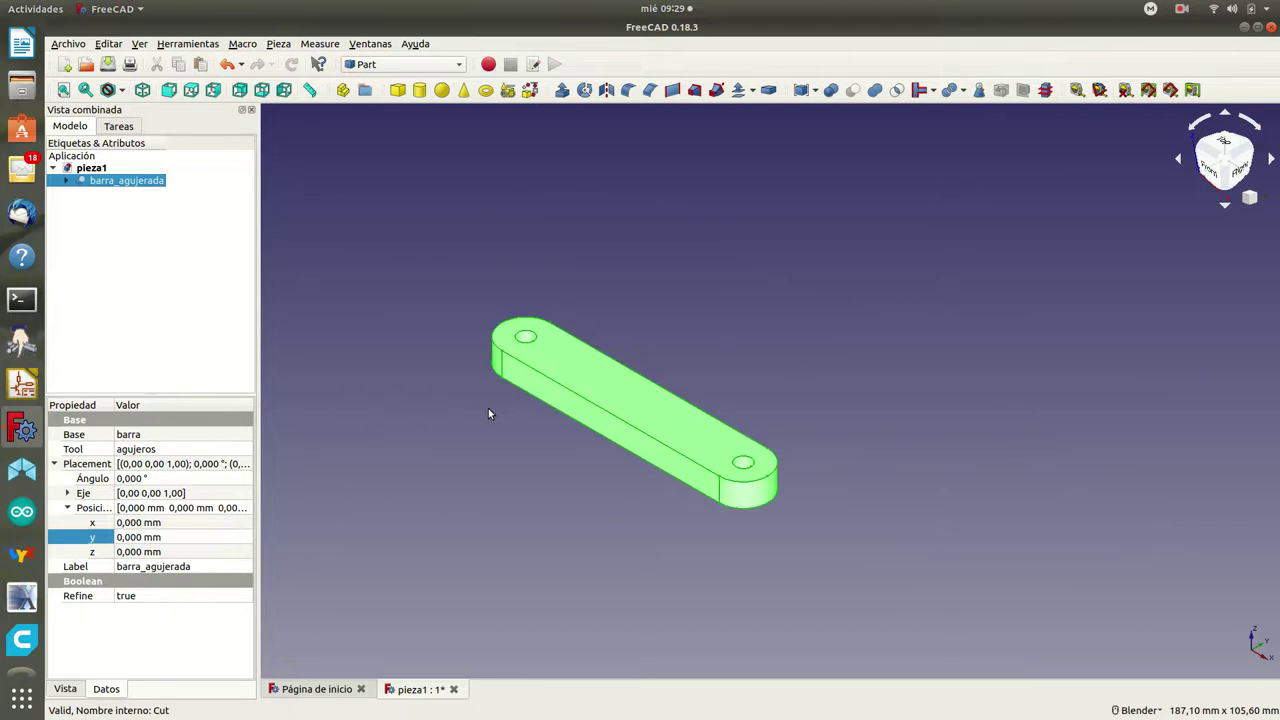
scroll(488, 408, up, 2)
click(430, 355)
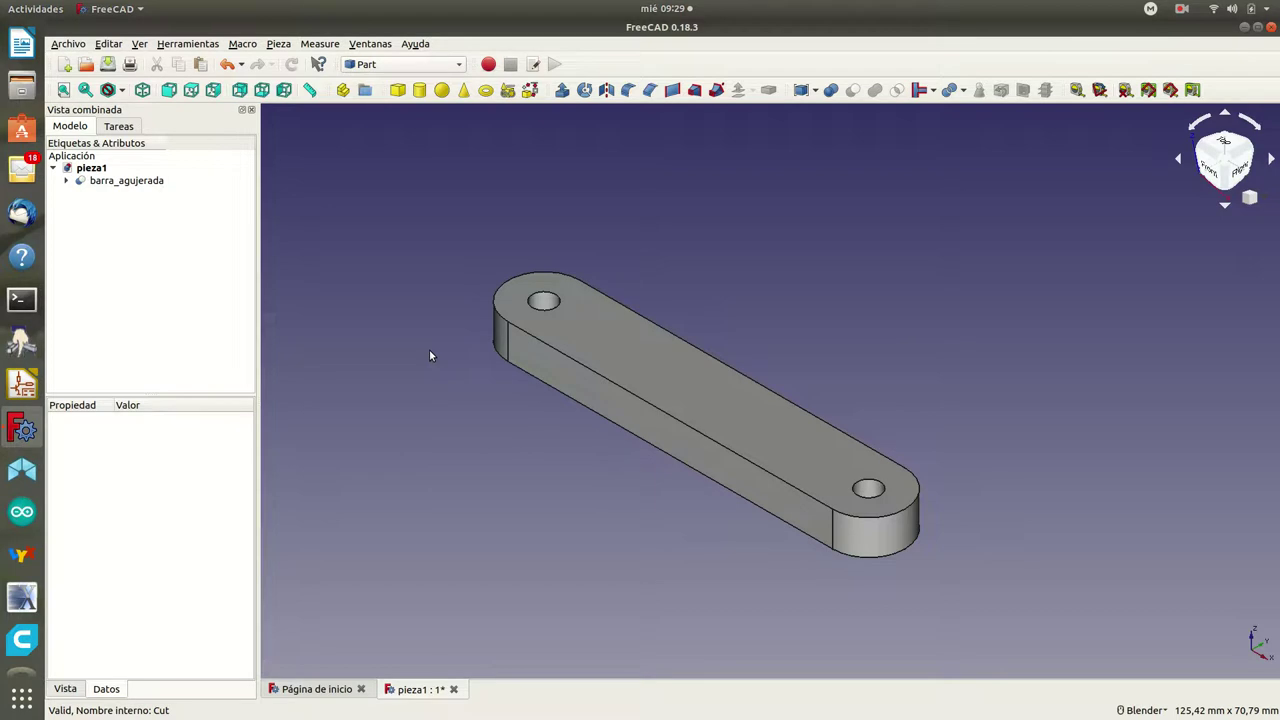
Step: Save the document as pieza1_forma1.FCStd in the piezas_freecad folder
click(68, 44)
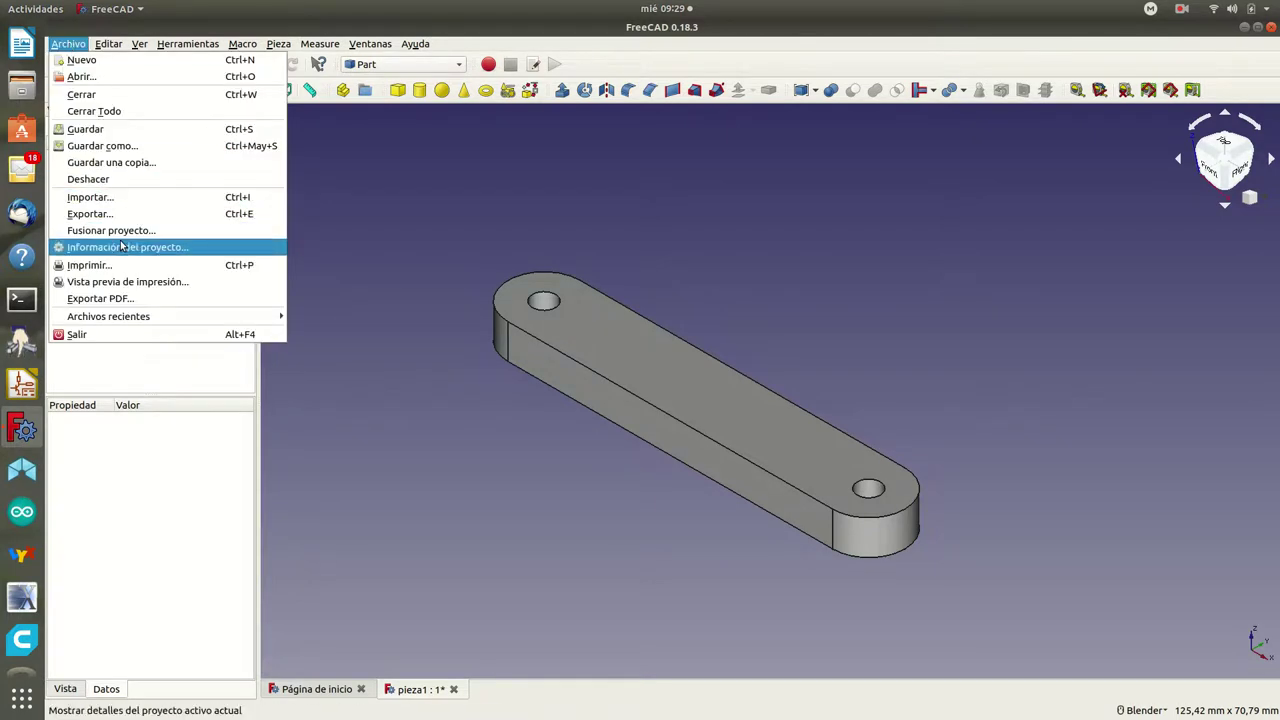
click(119, 148)
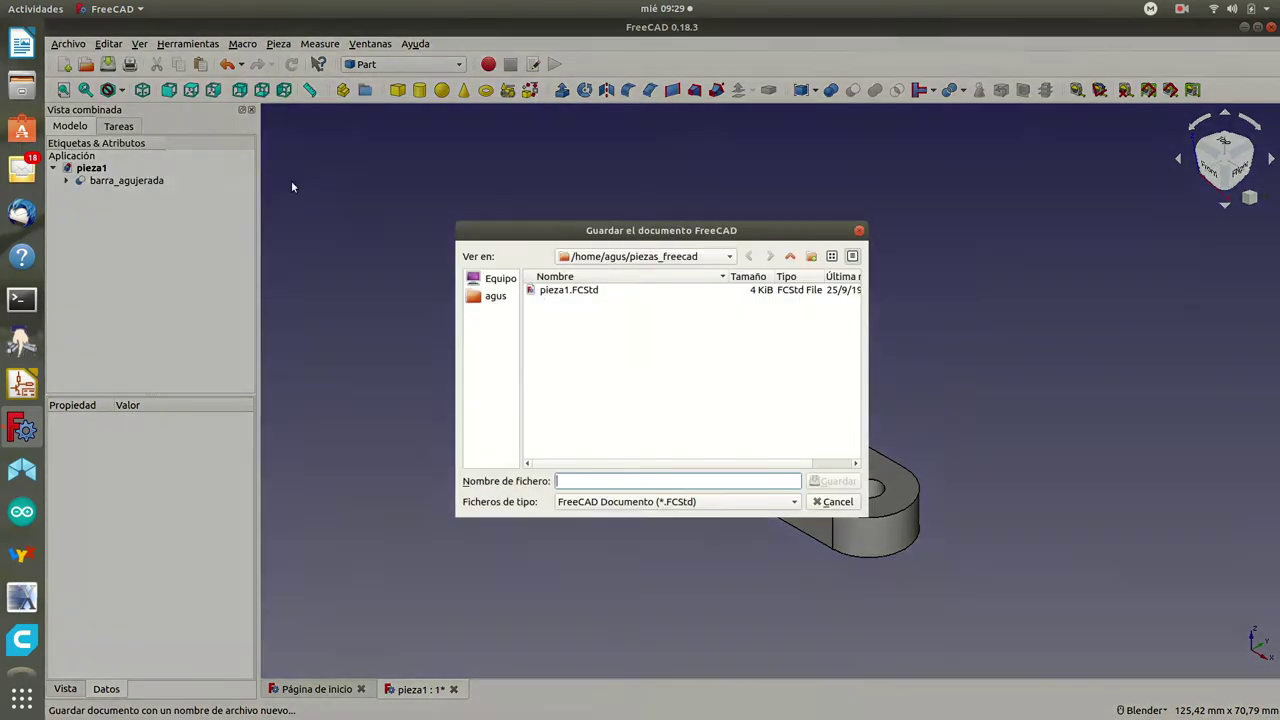
click(565, 292)
click(590, 481)
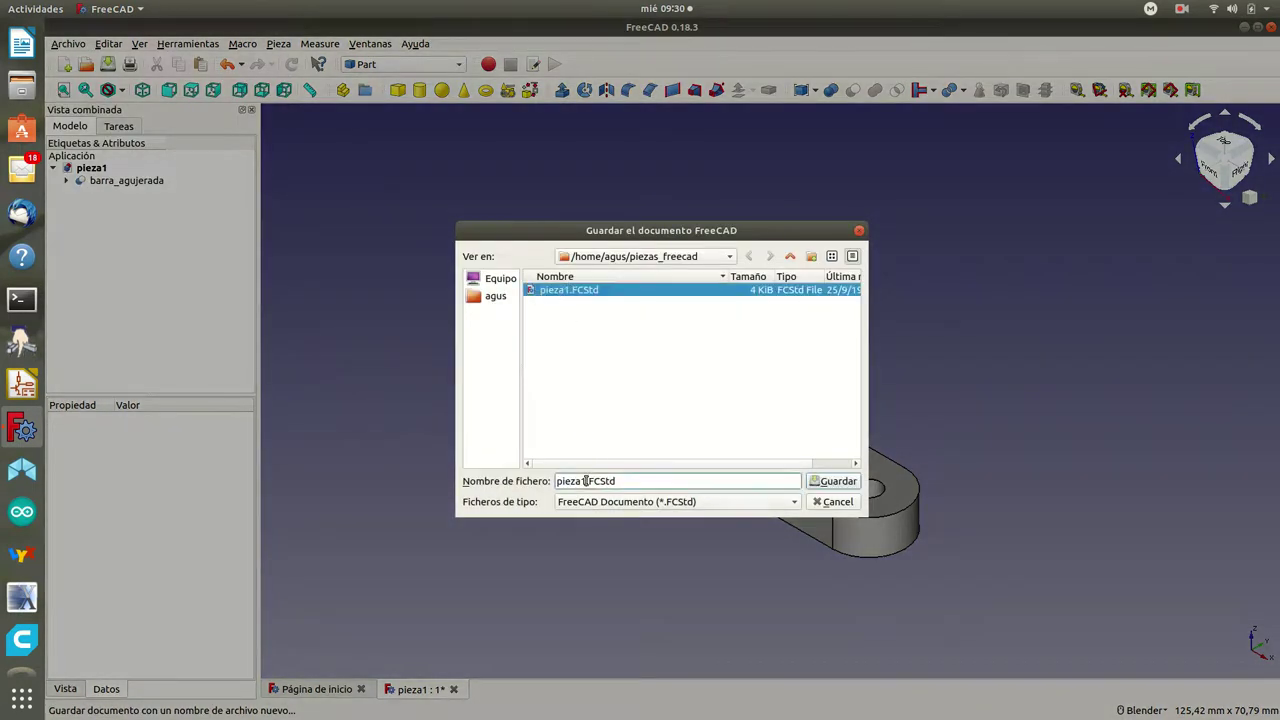
text(_f)
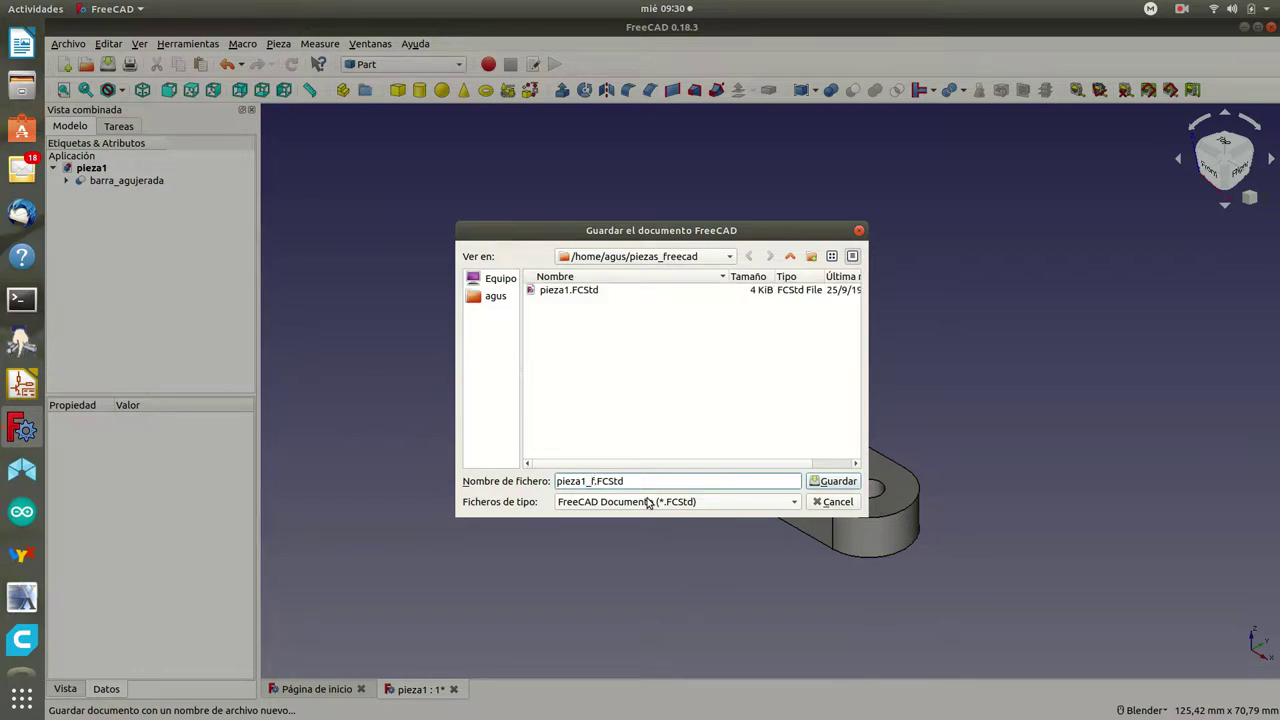
text(ro)
key(BackSpace)
key(BackSpace)
key(BackSpace)
text(orma1)
click(840, 485)
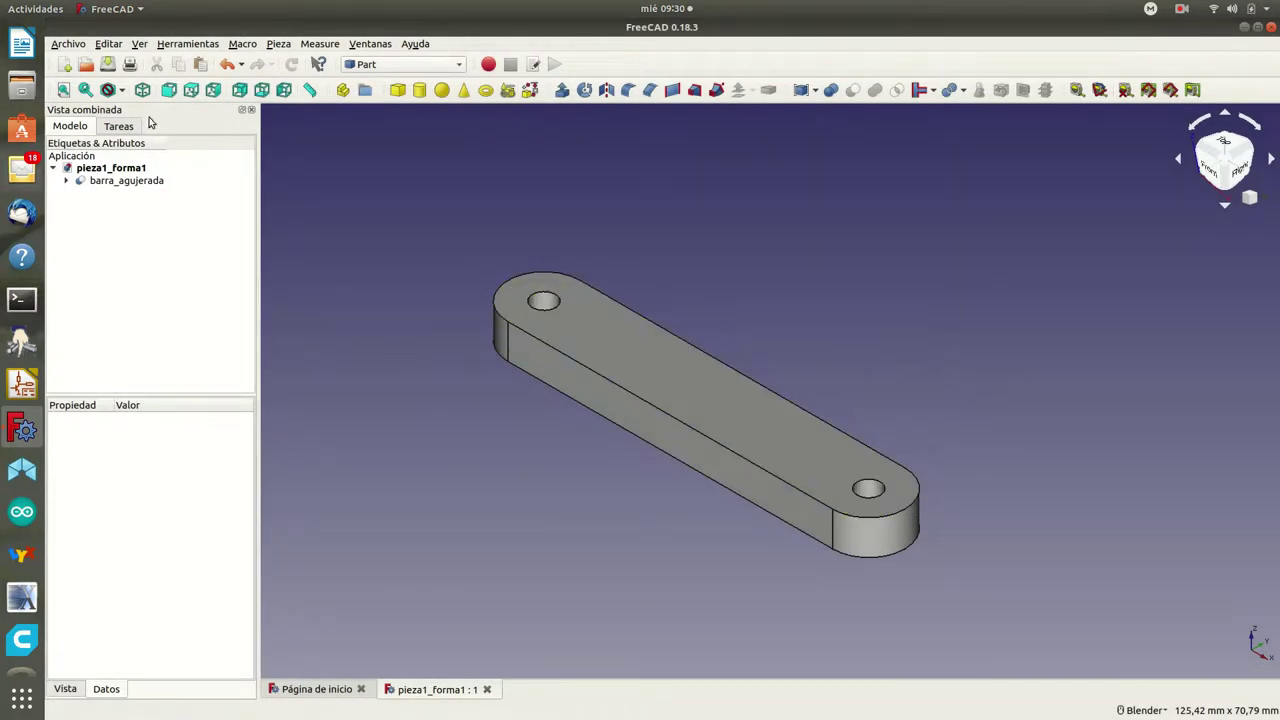
click(67, 45)
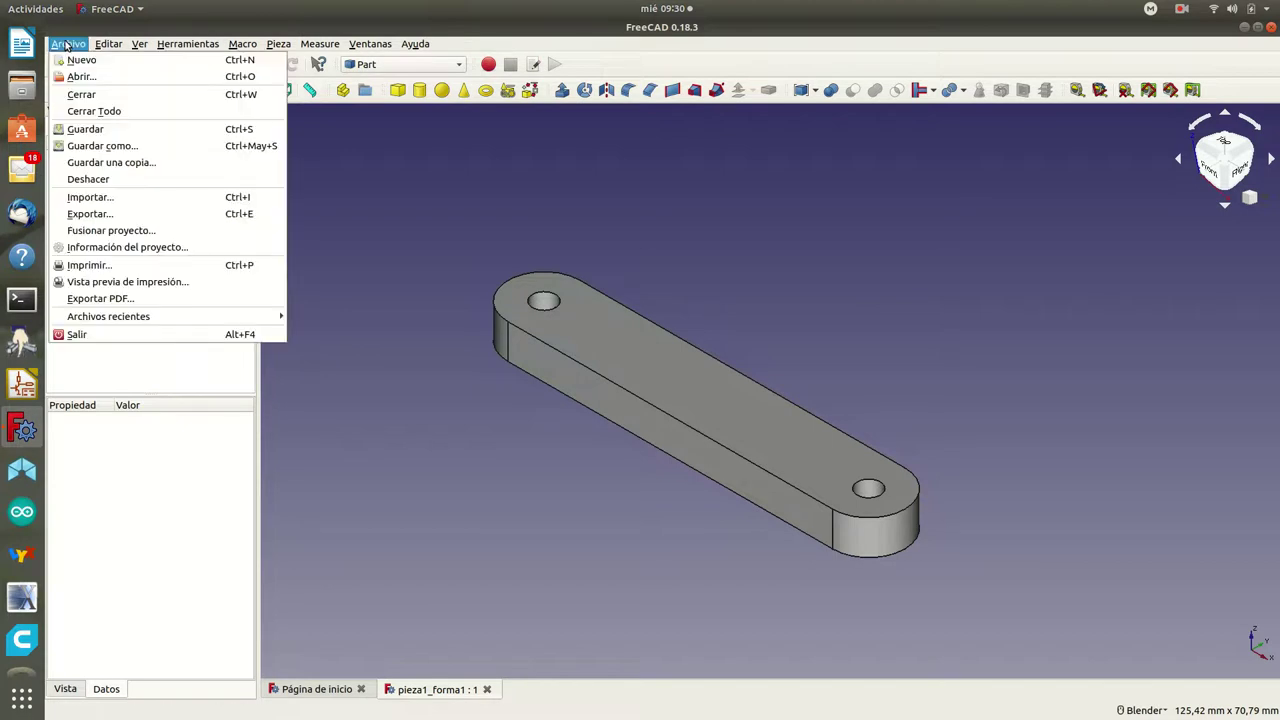
Step: Create a new document with a box, shown in isometric view
click(80, 62)
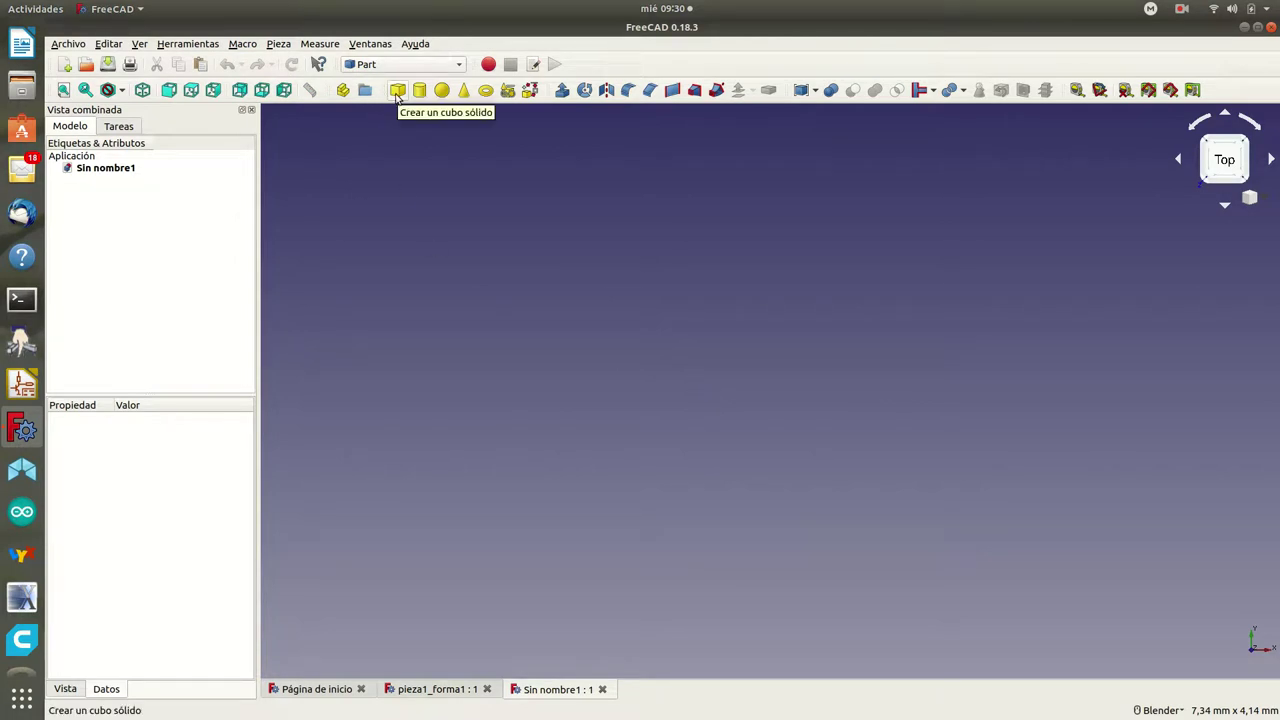
click(397, 92)
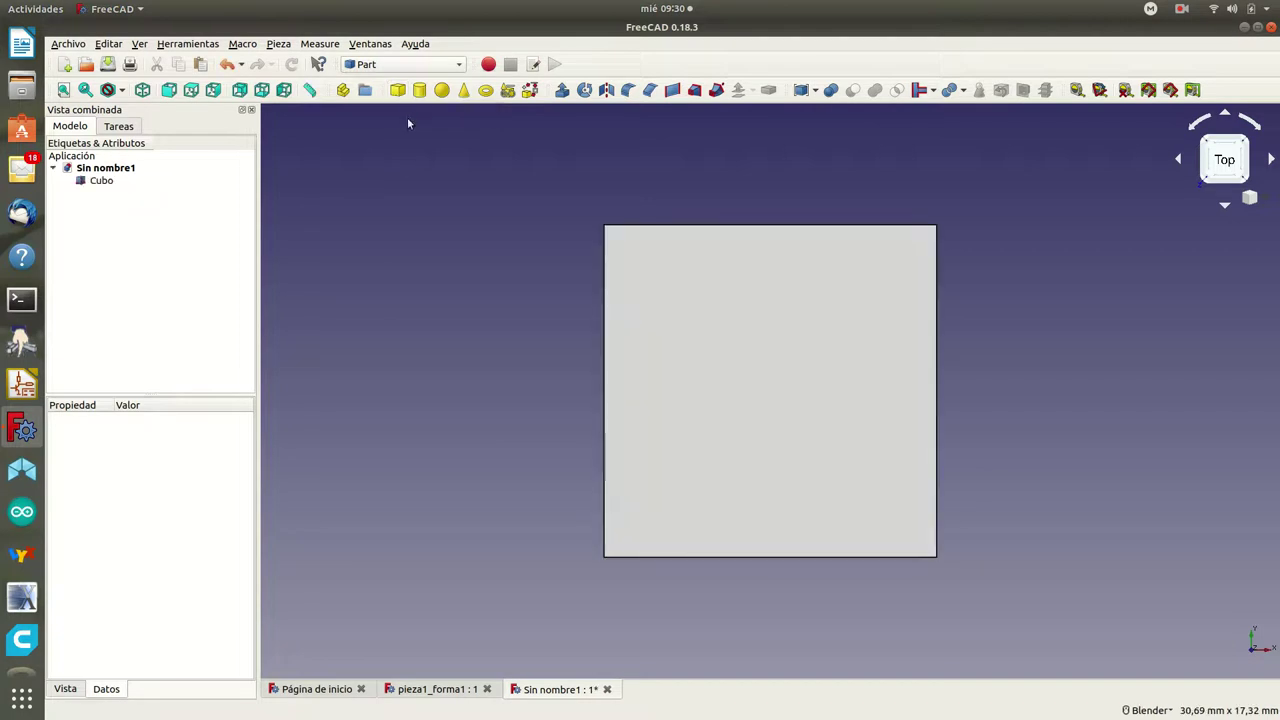
click(142, 90)
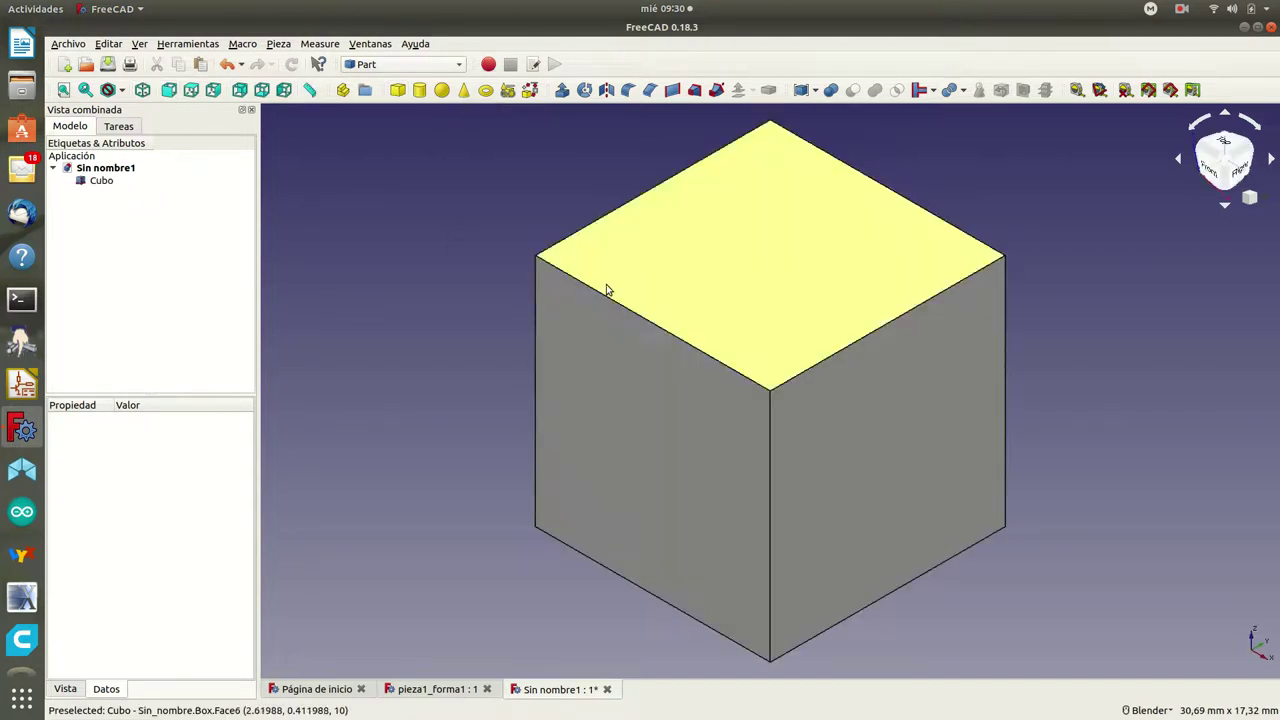
click(98, 184)
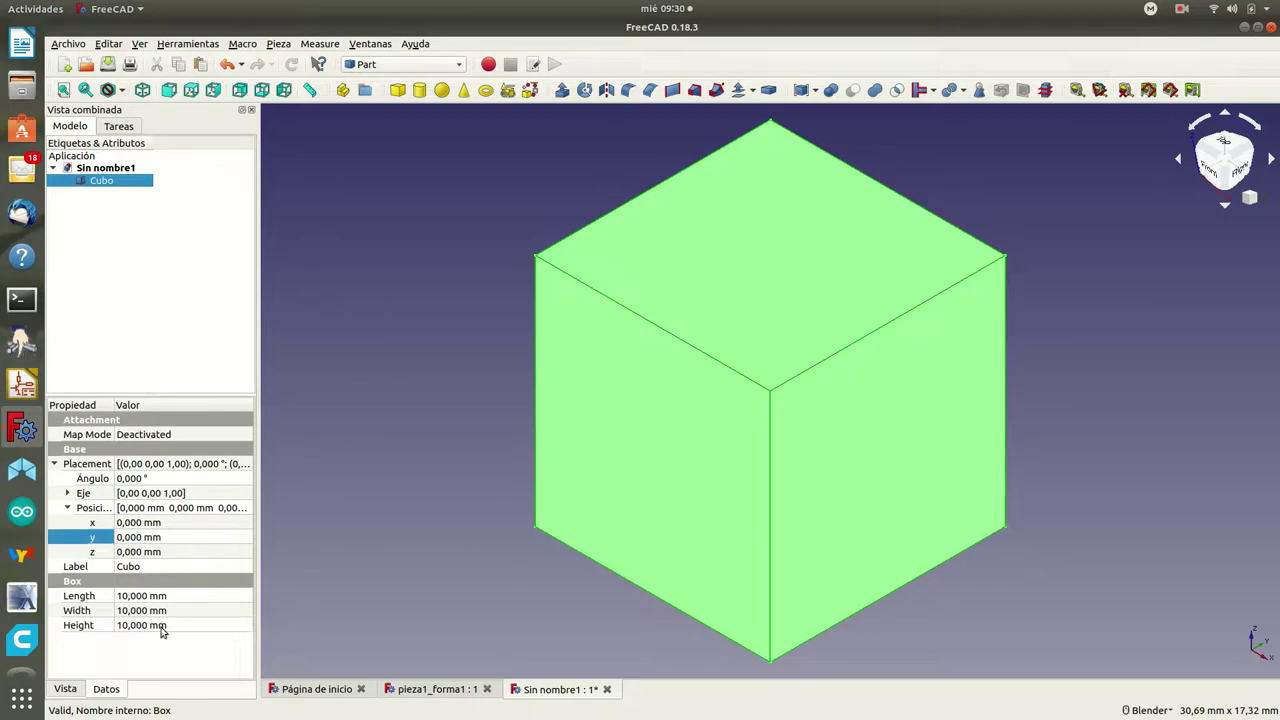
Step: Set the box to 69 mm long, 12,5 mm wide and 6 mm high
click(136, 598)
click(136, 597)
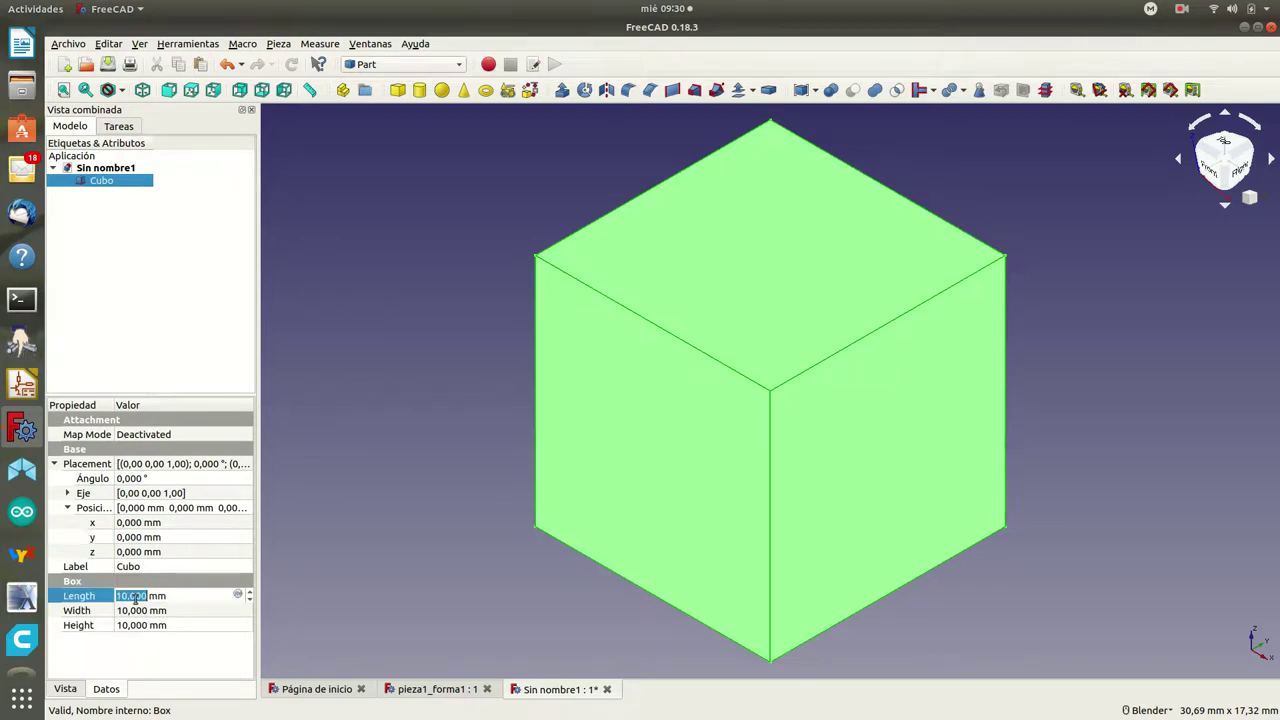
text(56,5)
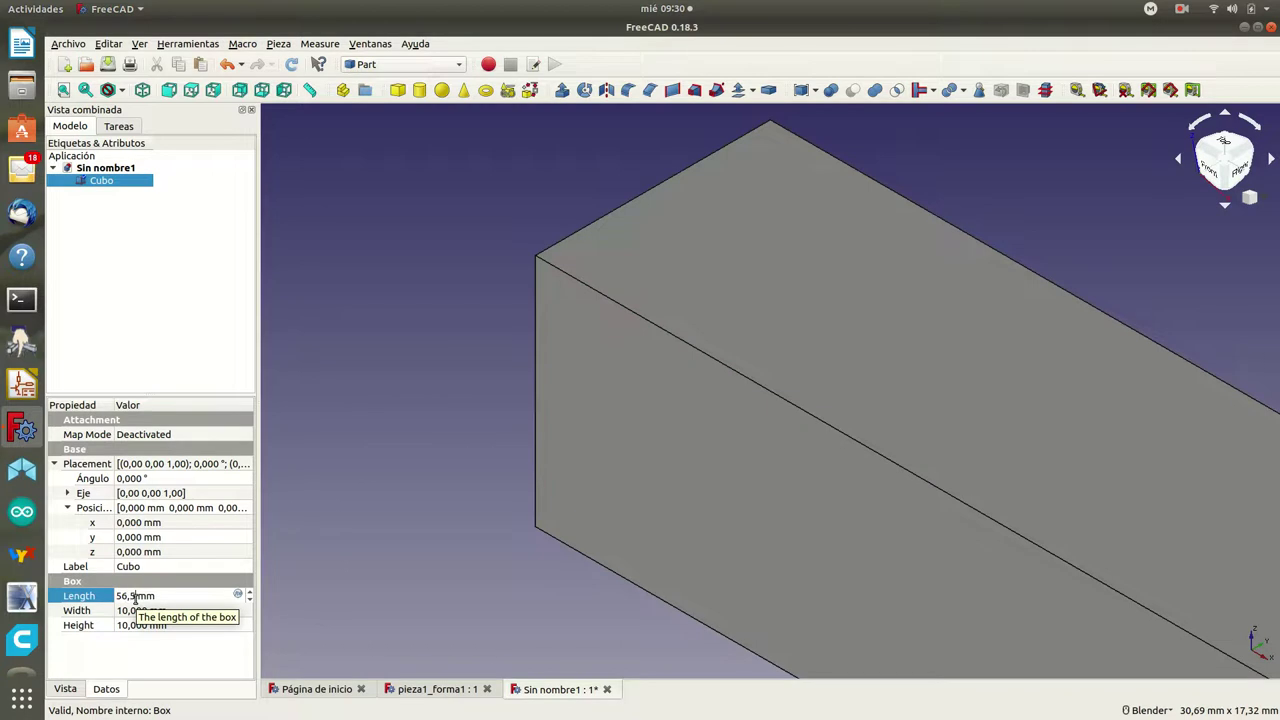
key(Tab)
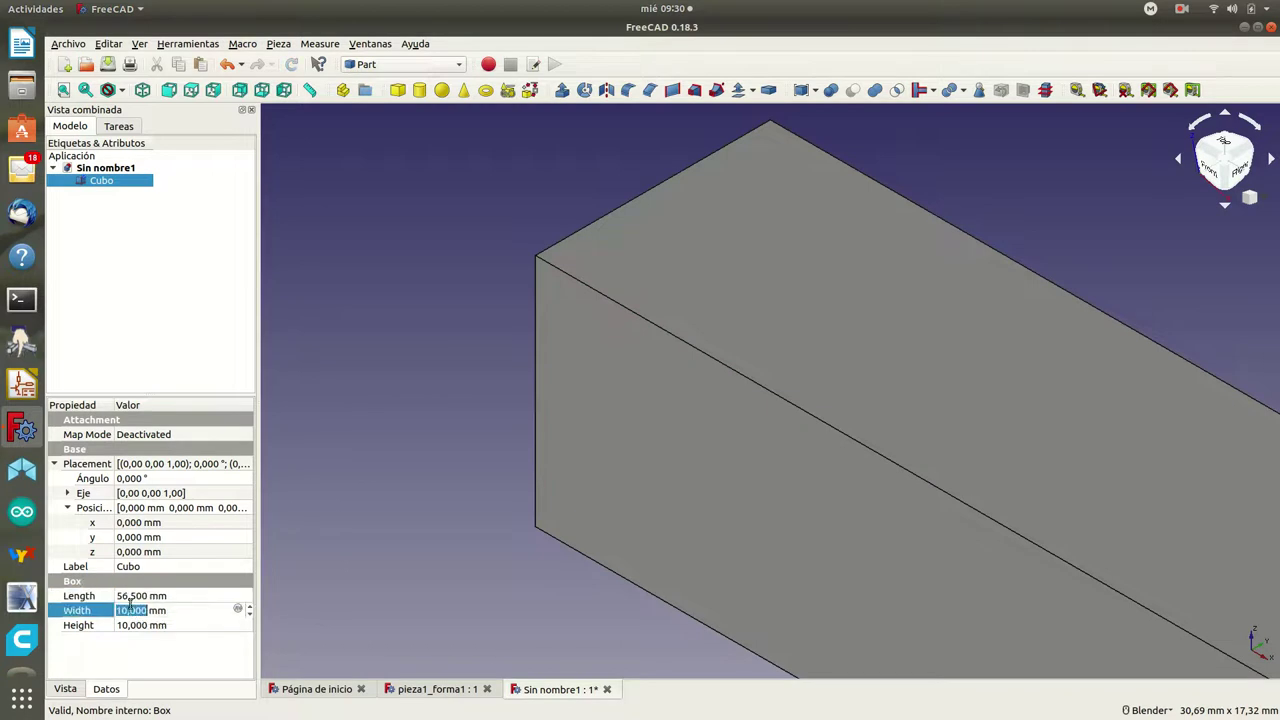
click(148, 595)
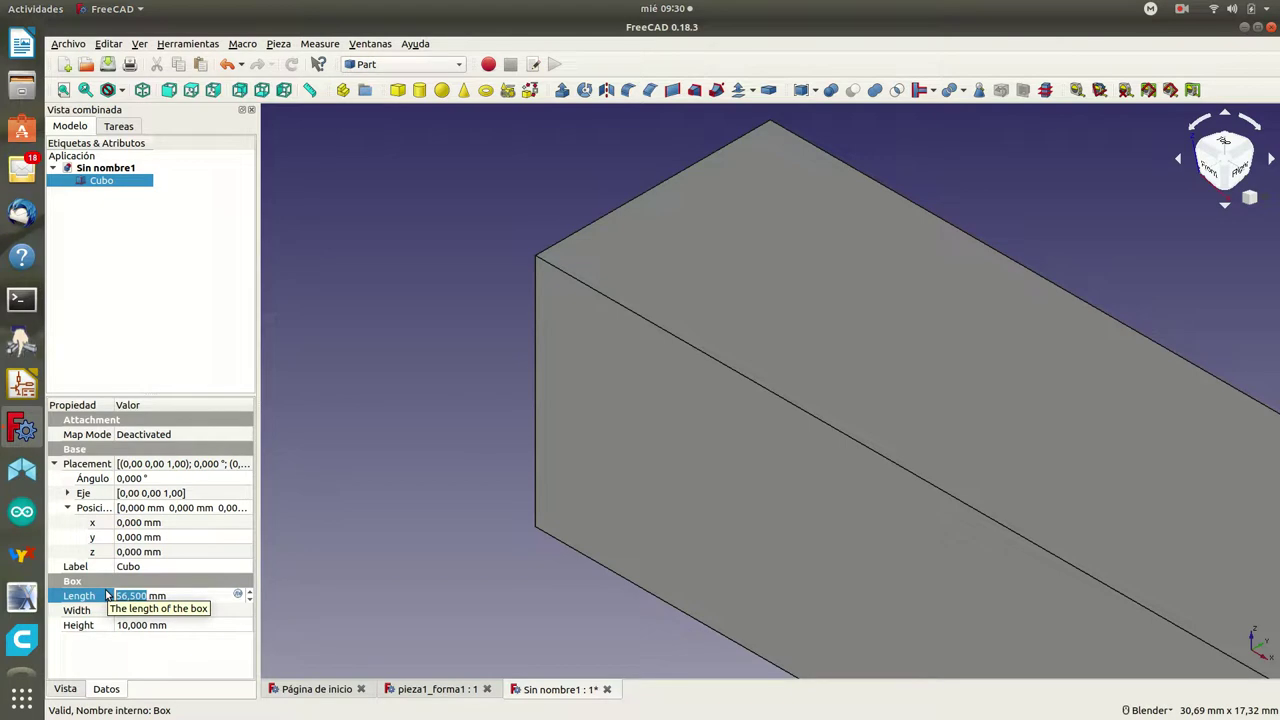
text(69)
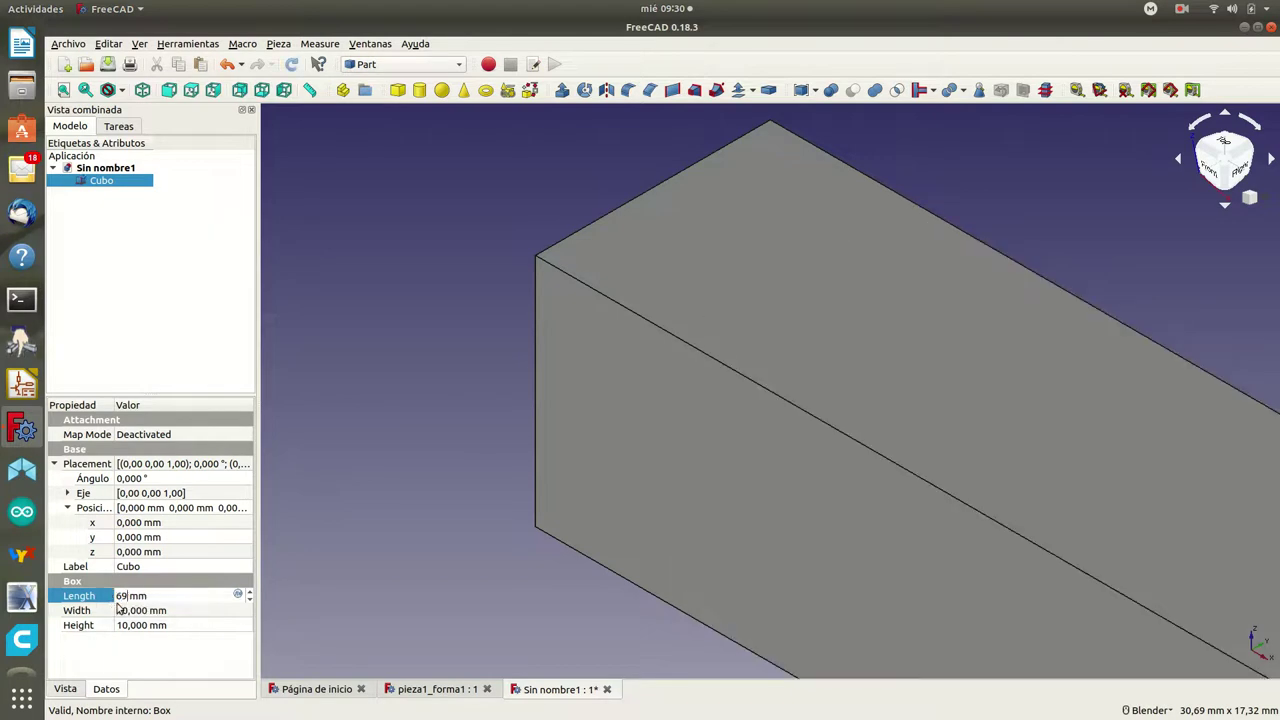
click(133, 610)
text(1)
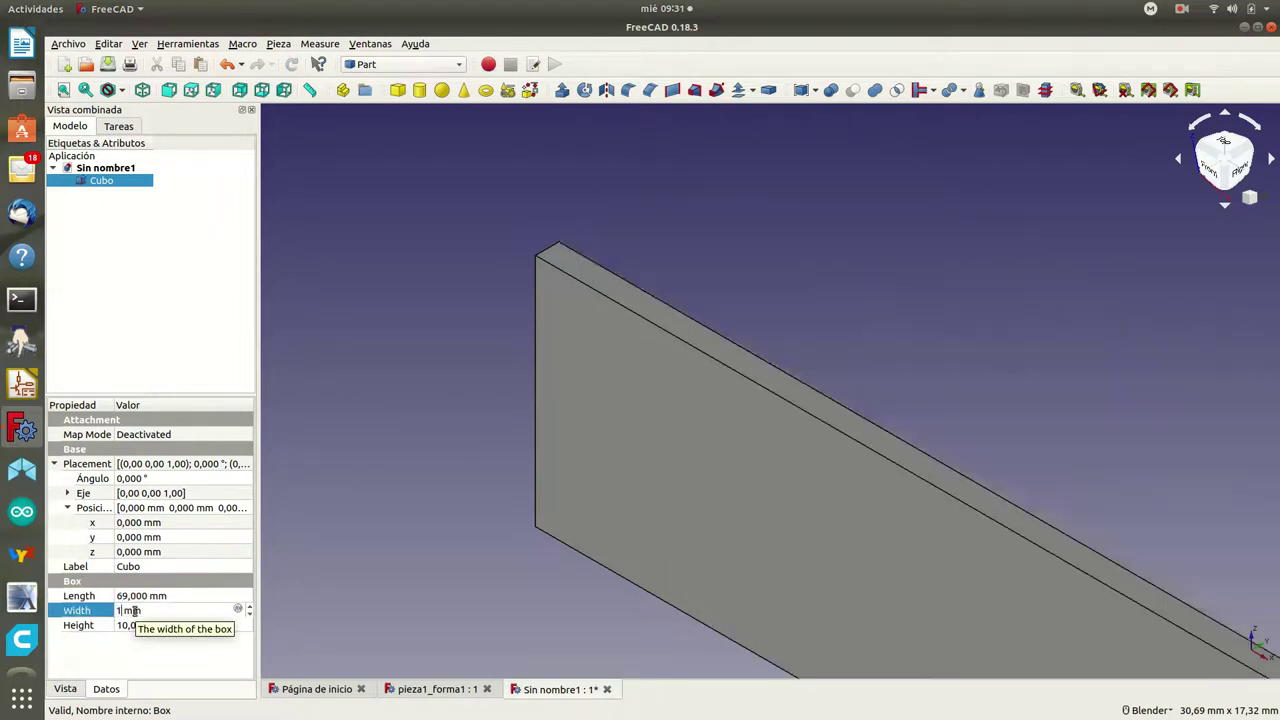
text(2,5)
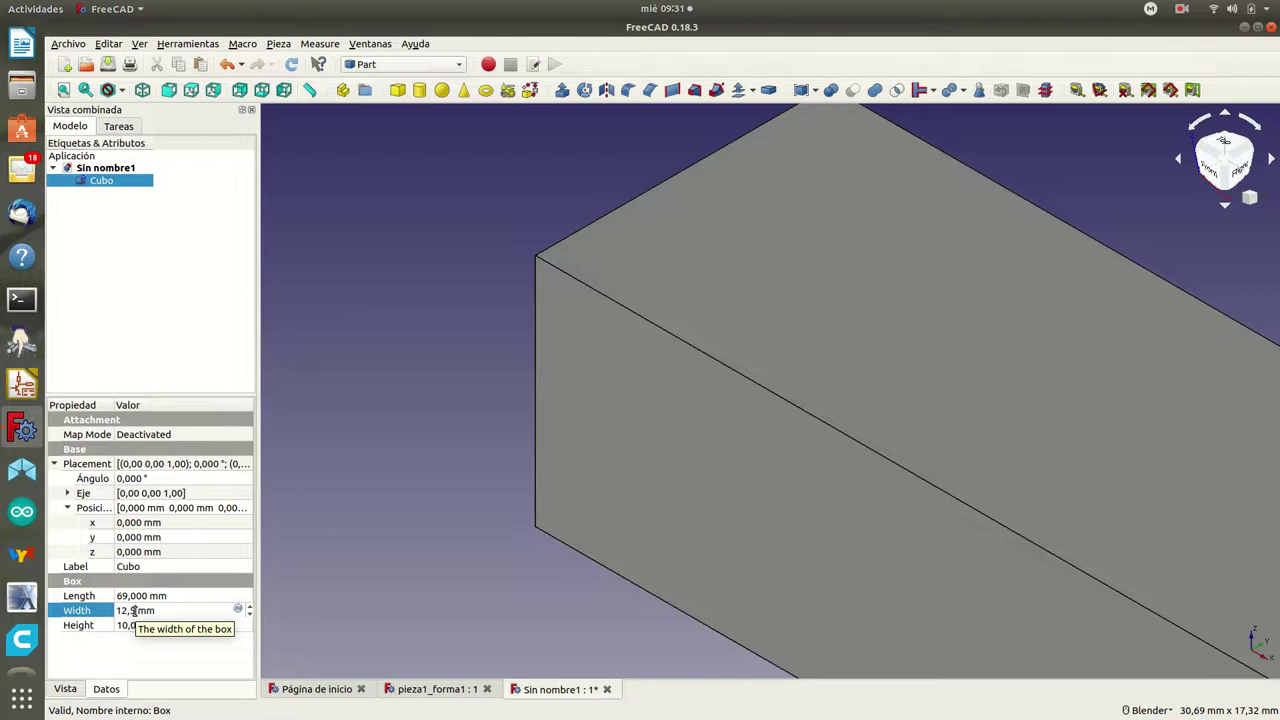
click(140, 625)
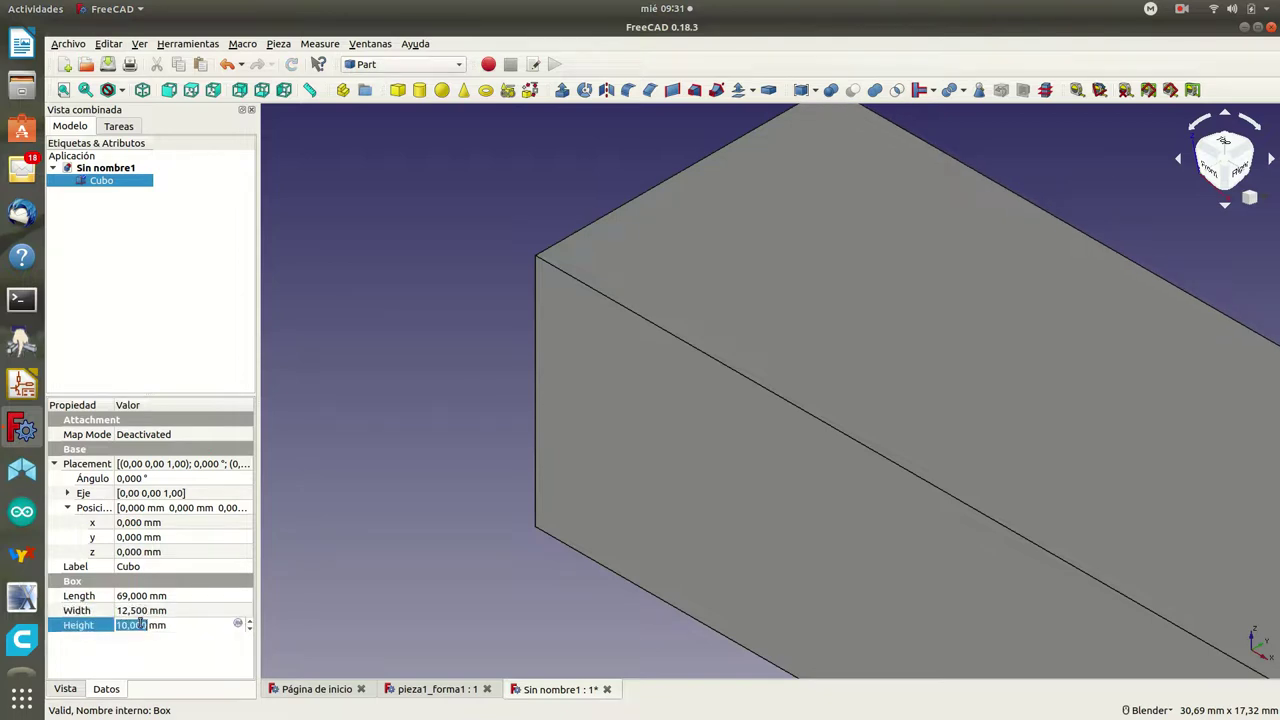
text(6)
click(173, 595)
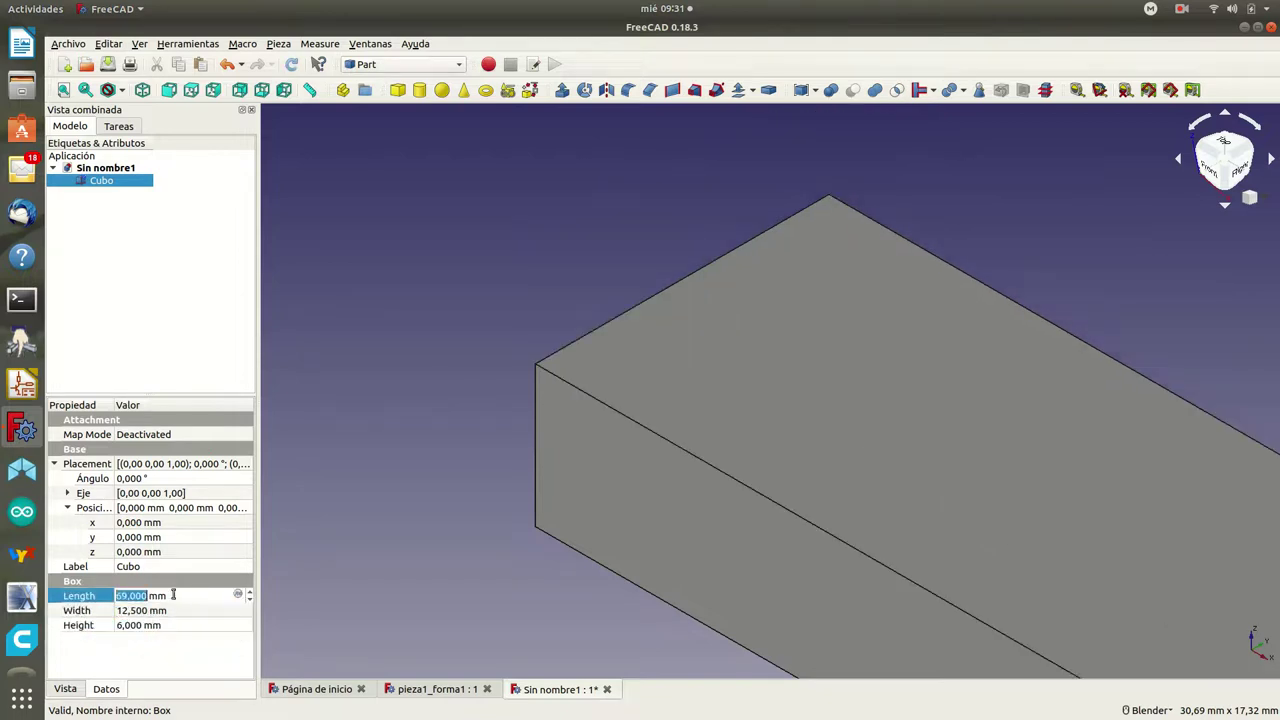
scroll(578, 332, down, 2)
scroll(578, 332, down, 2)
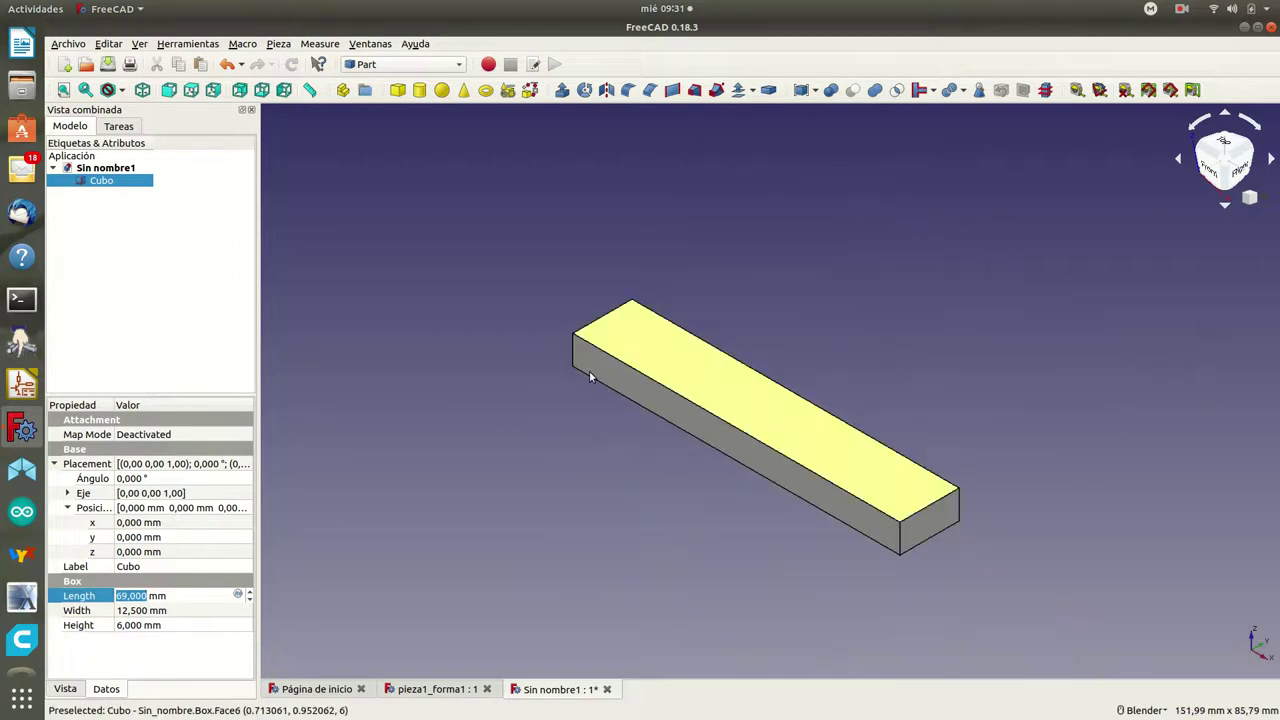
Step: Rename the Cubo box to barra
click(147, 568)
click(110, 186)
right_click(110, 184)
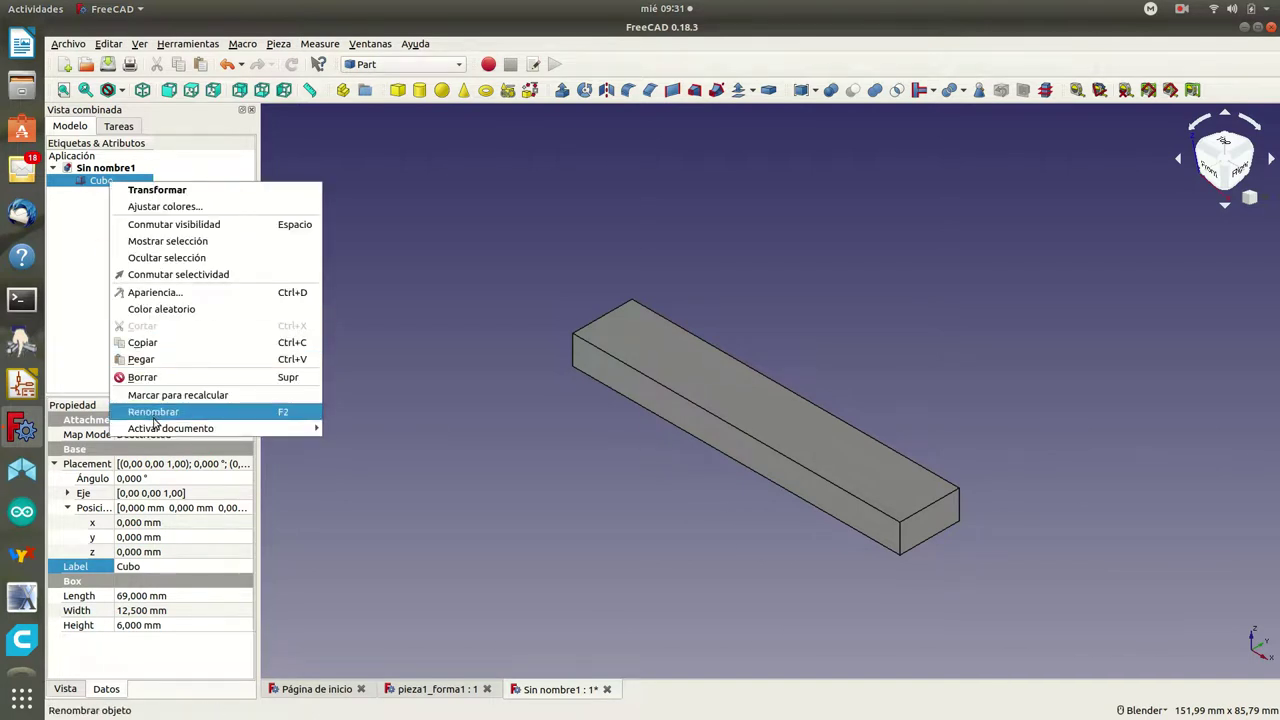
click(155, 412)
text(barra)
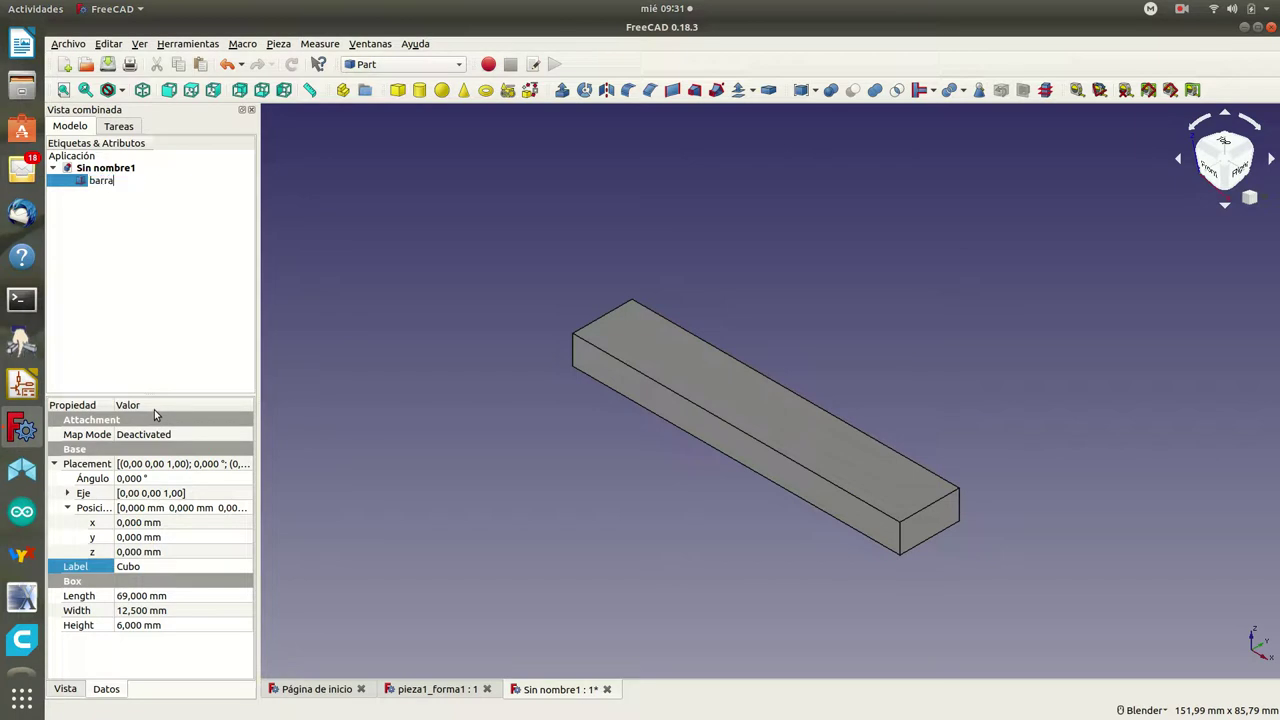
key(Return)
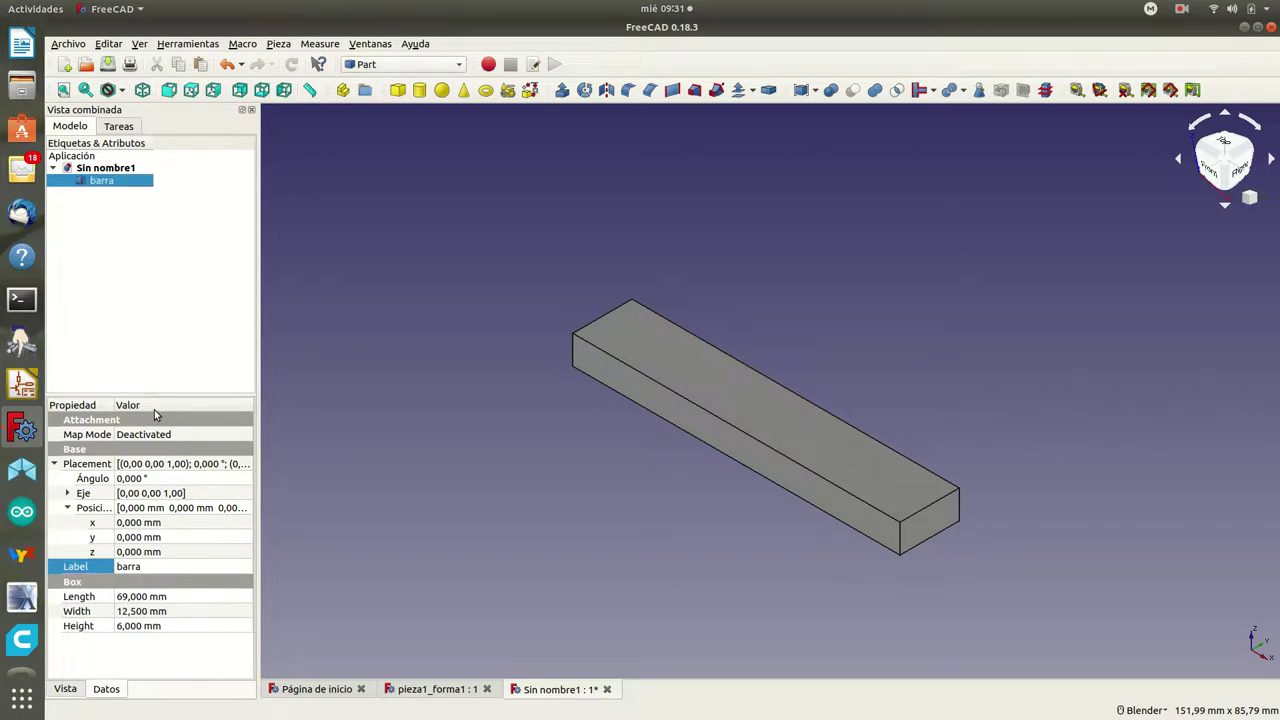
Step: Save a copy named pieza1_forma2.FCStd, based on the pieza1_forma1.FCStd name
click(67, 44)
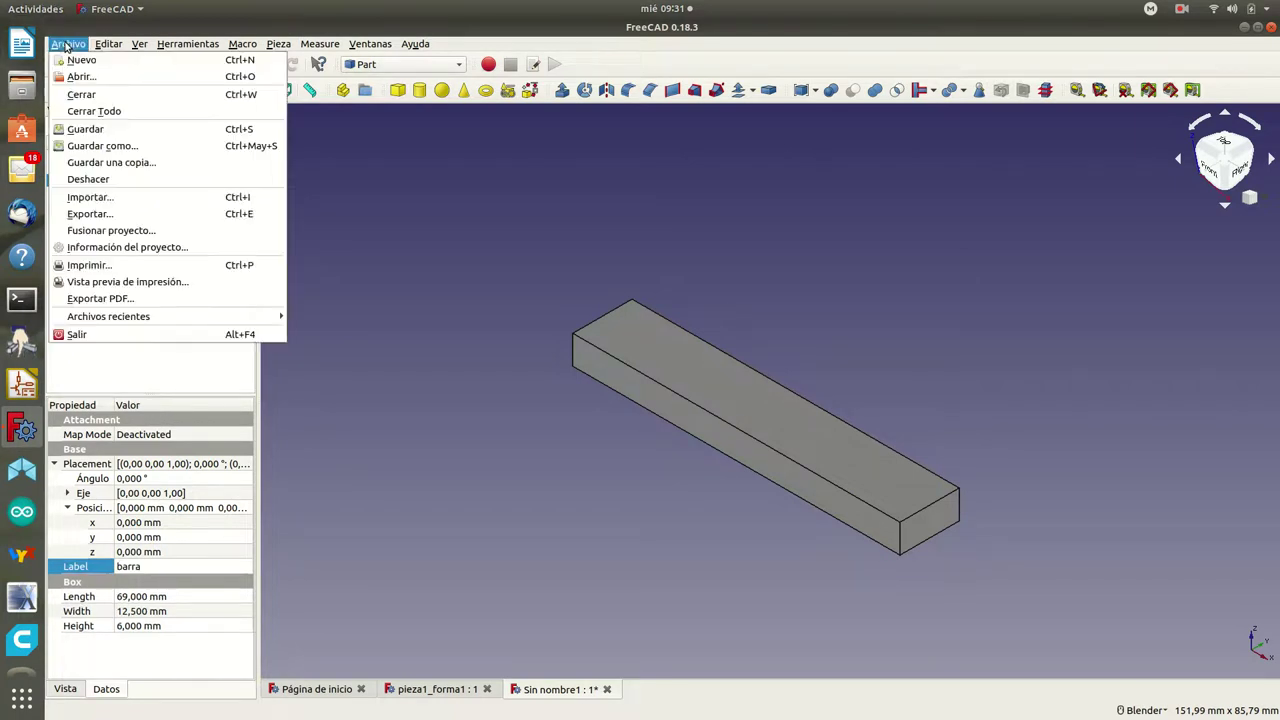
click(95, 146)
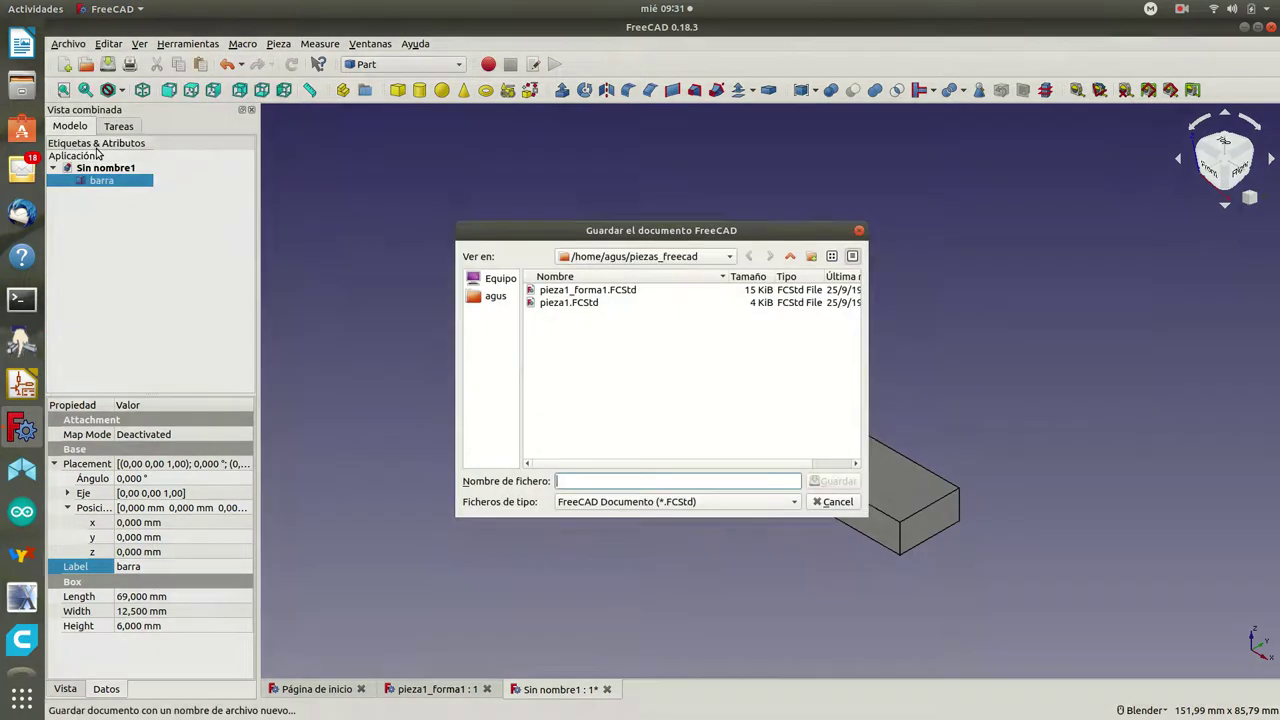
click(578, 291)
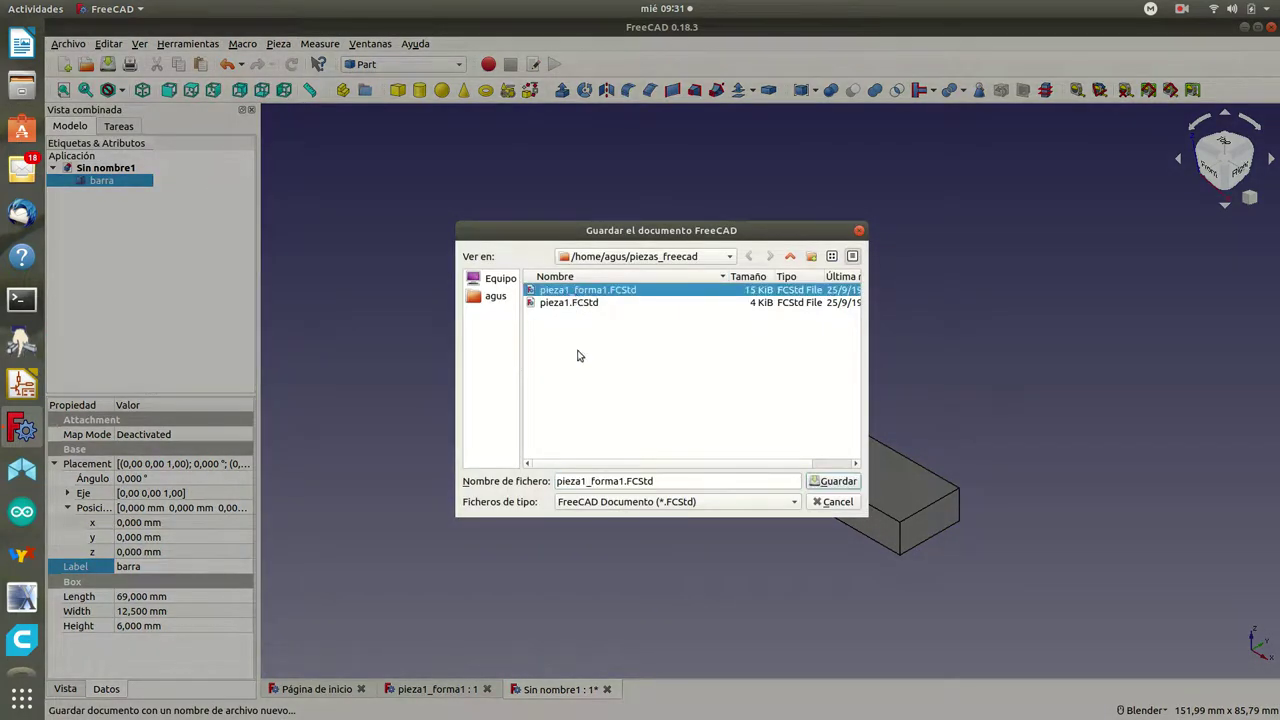
click(624, 481)
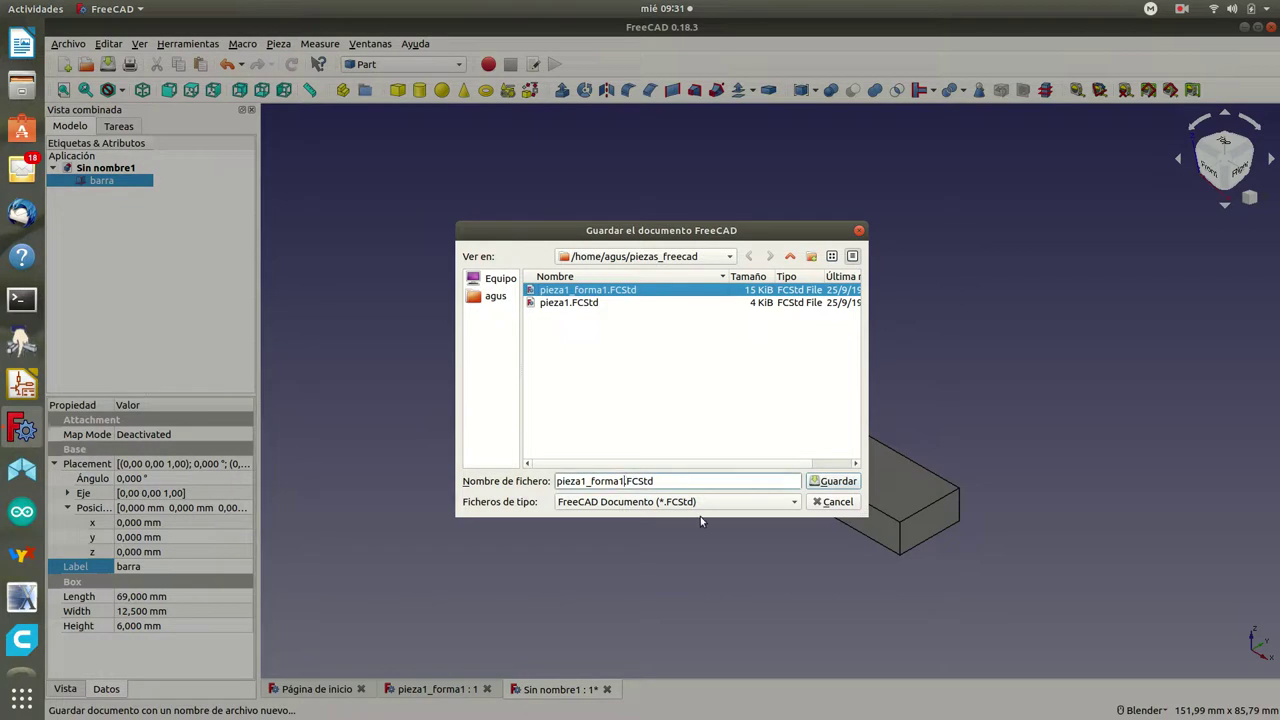
key(BackSpace)
text(2)
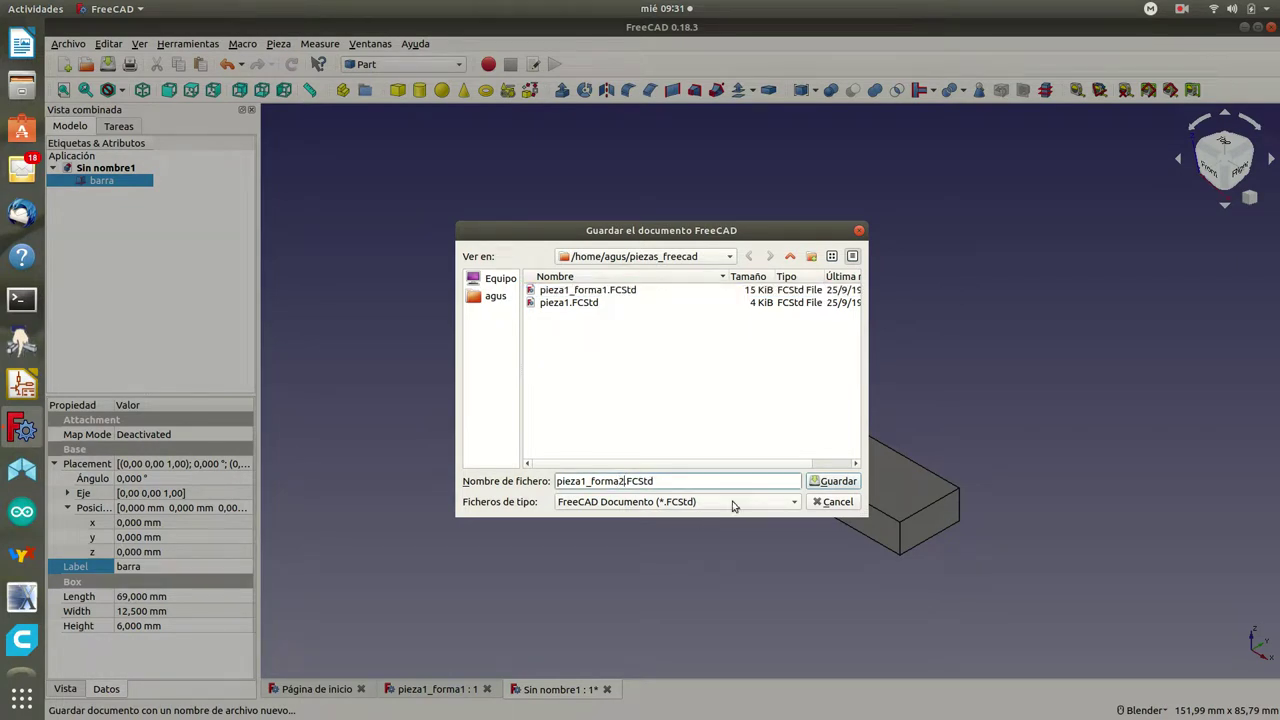
click(834, 481)
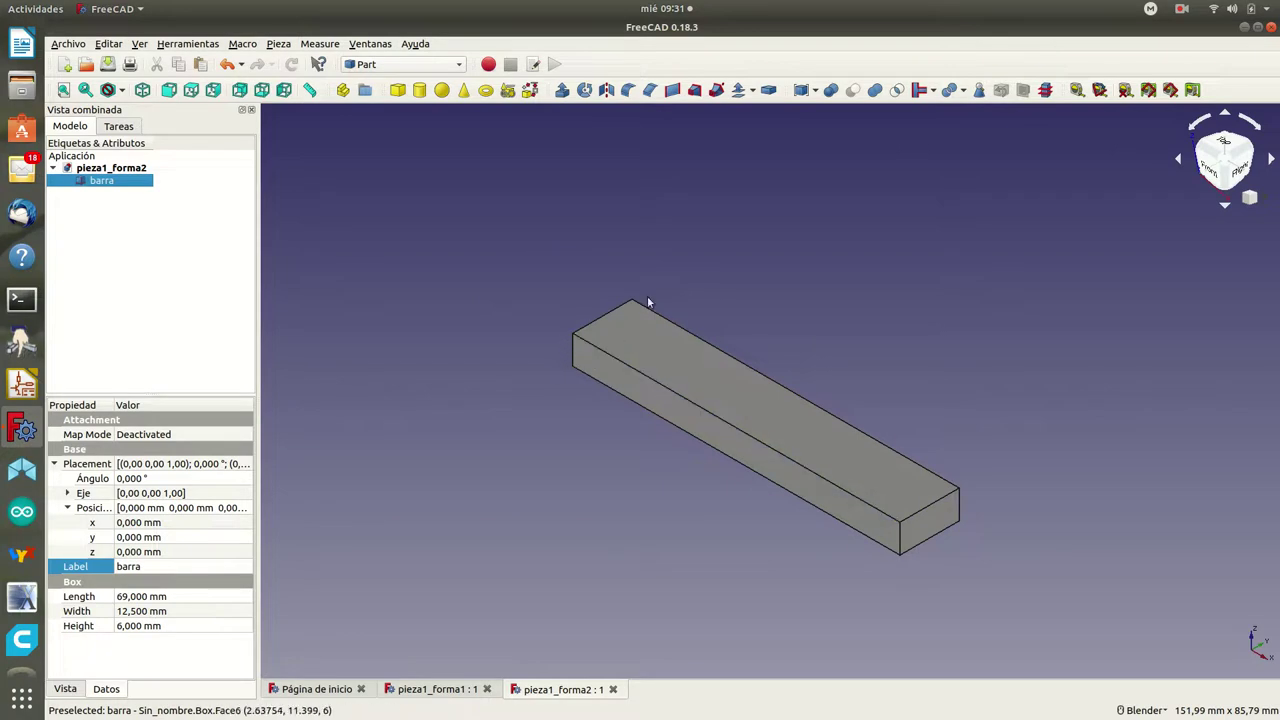
Step: Collapse the placement details, orbit to view the bar from above, then return to isometric view
click(899, 545)
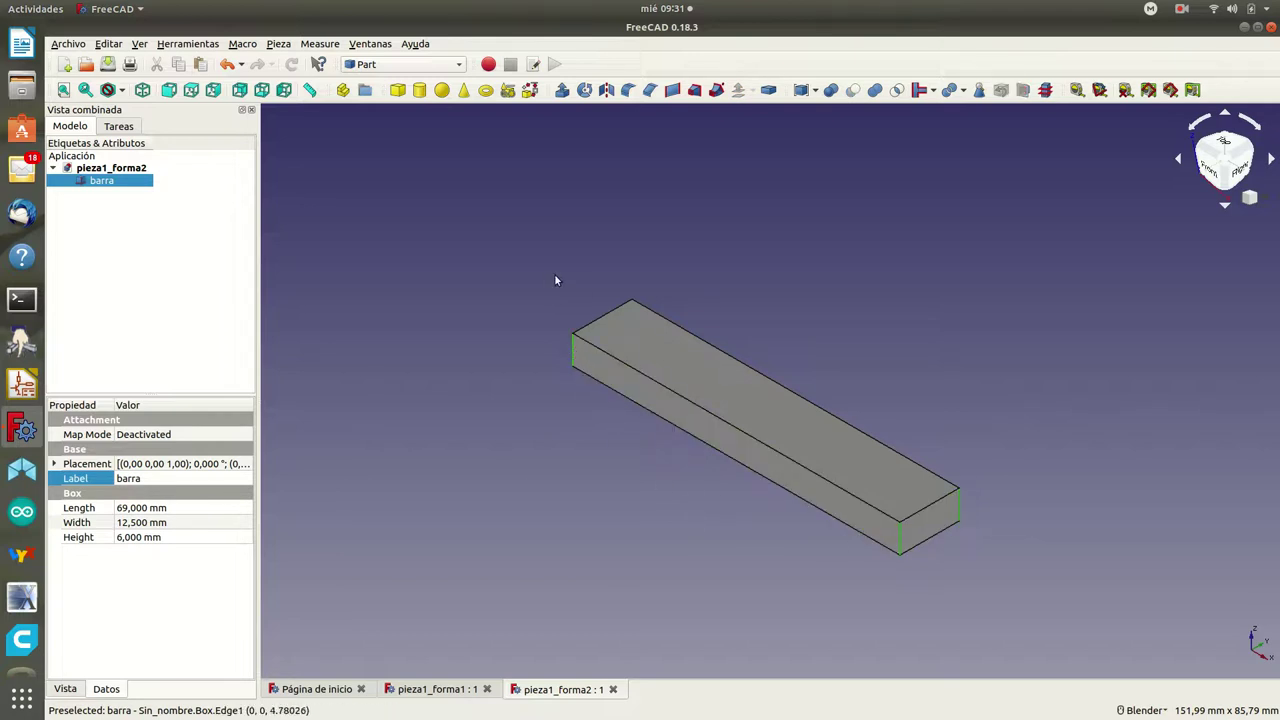
middle_drag(556, 275, 700, 426)
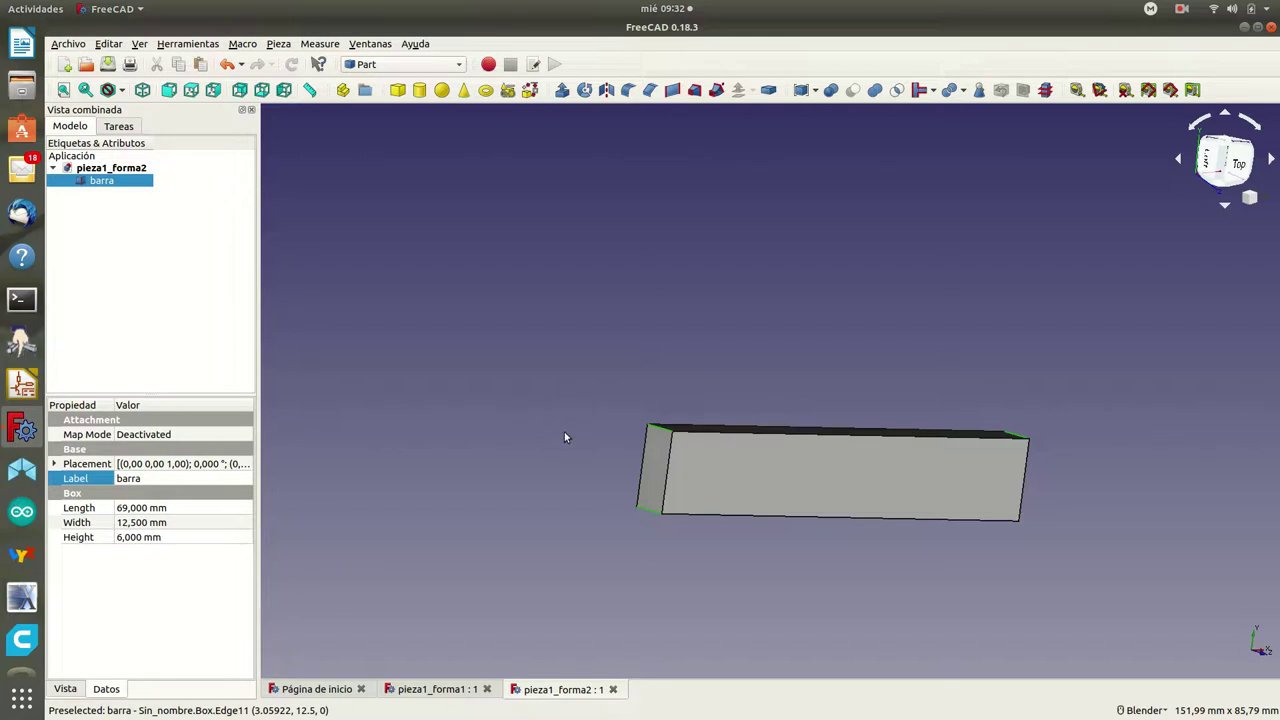
scroll(572, 442, up, 2)
mouse_move(571, 434)
middle_down()
mouse_move(509, 306)
mouse_move(480, 277)
middle_up()
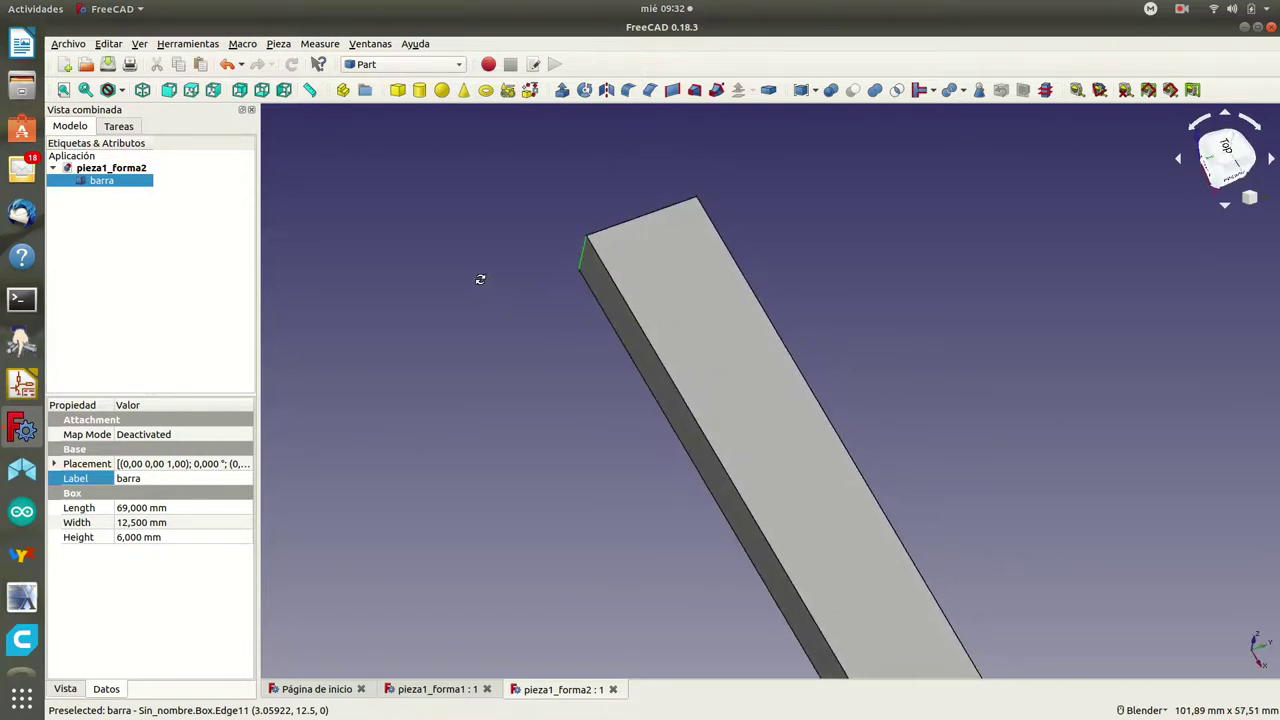
click(143, 90)
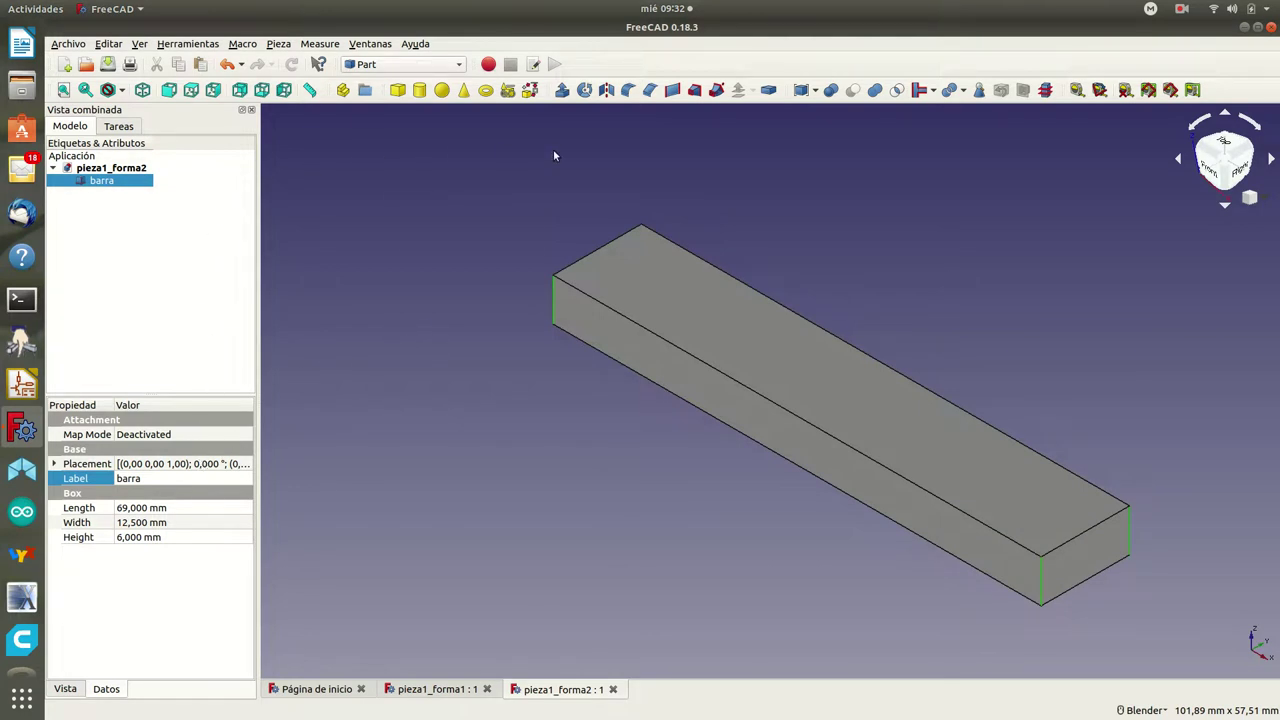
Step: Fillet the four selected vertical end edges with a 6,24 mm radius, replacing the default 1 mm
click(629, 90)
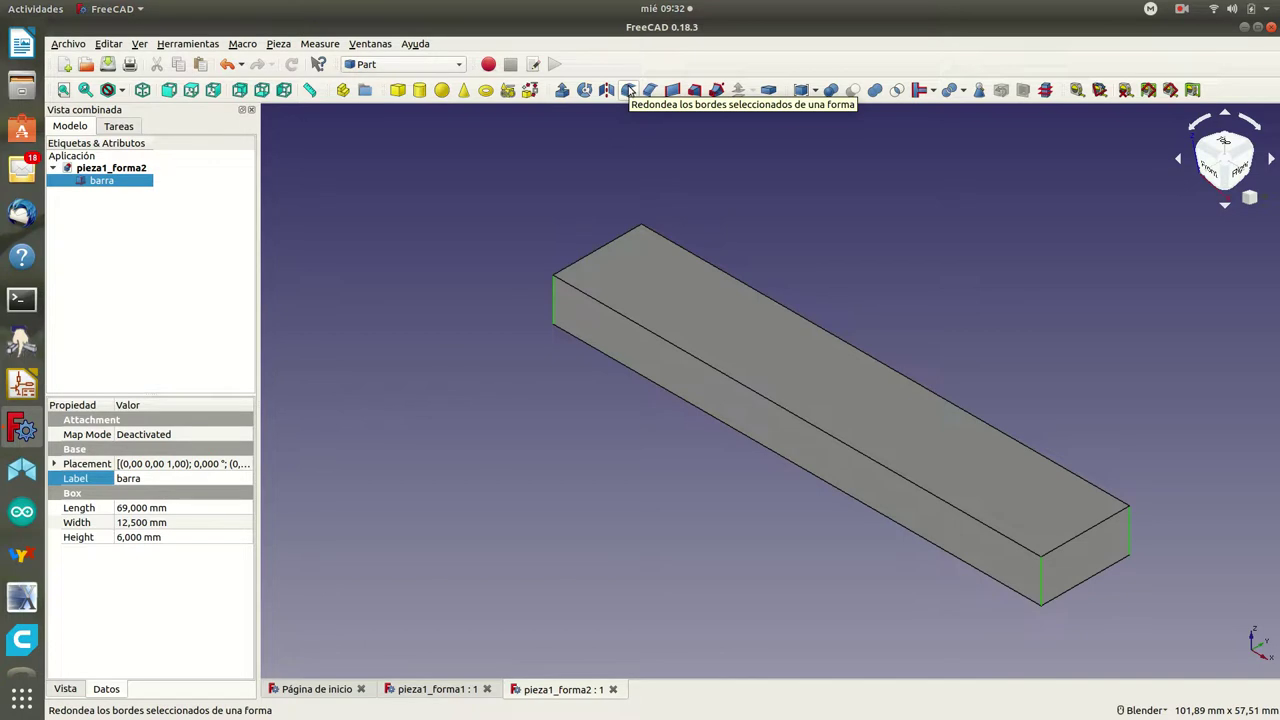
click(629, 90)
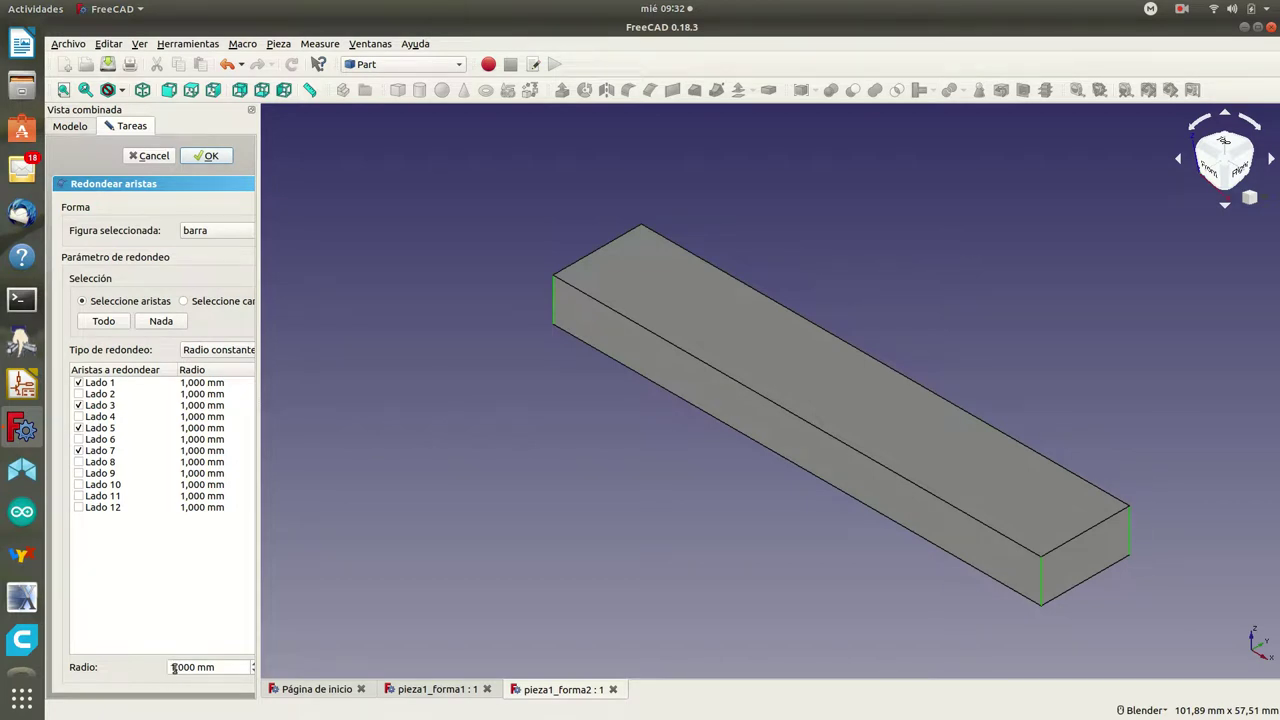
click(174, 667)
key(BackSpace)
key(BackSpace)
text(6)
text(24)
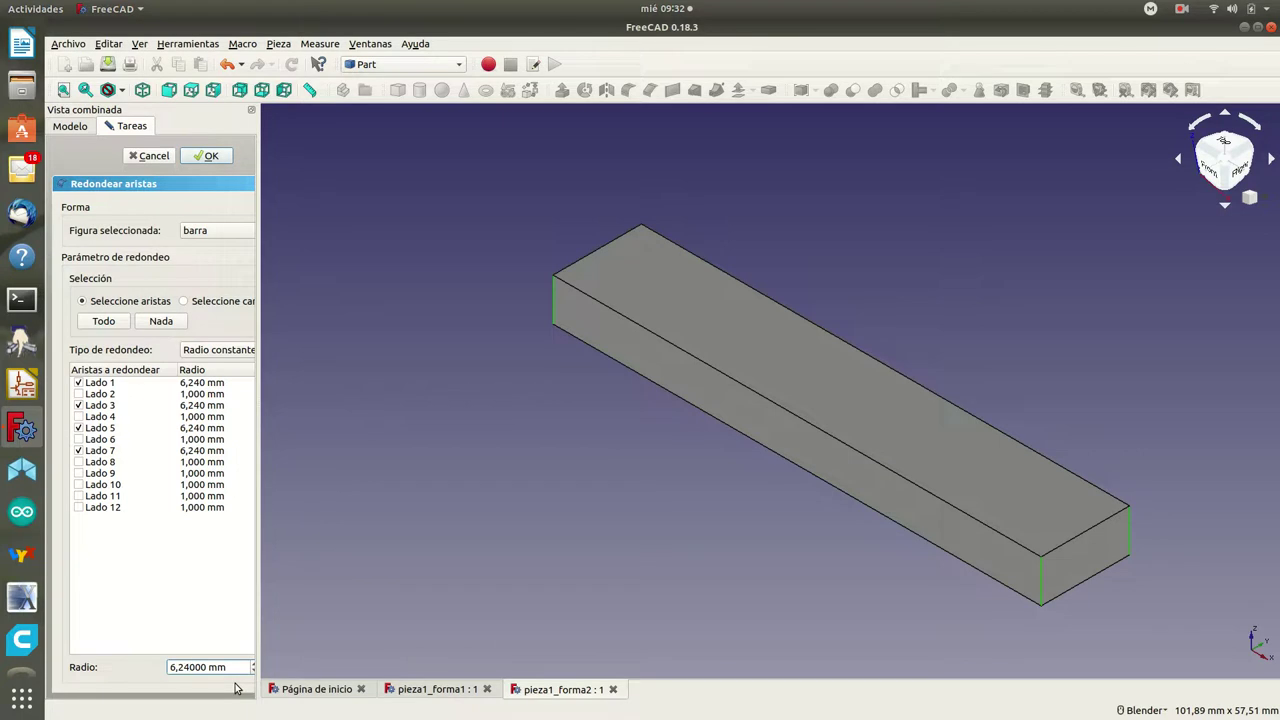
key(Delete)
key(Delete)
key(Delete)
click(210, 156)
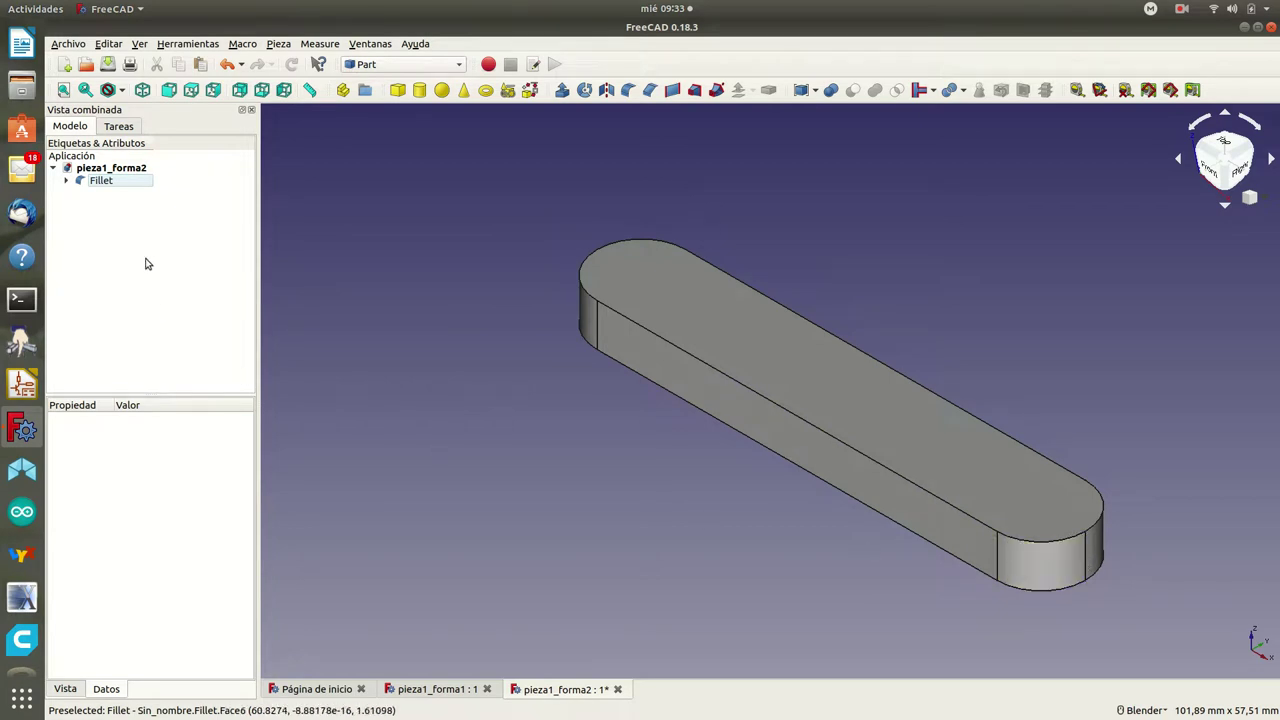
Step: Rename the Fillet object in the tree to barra_redondeada
right_click(108, 182)
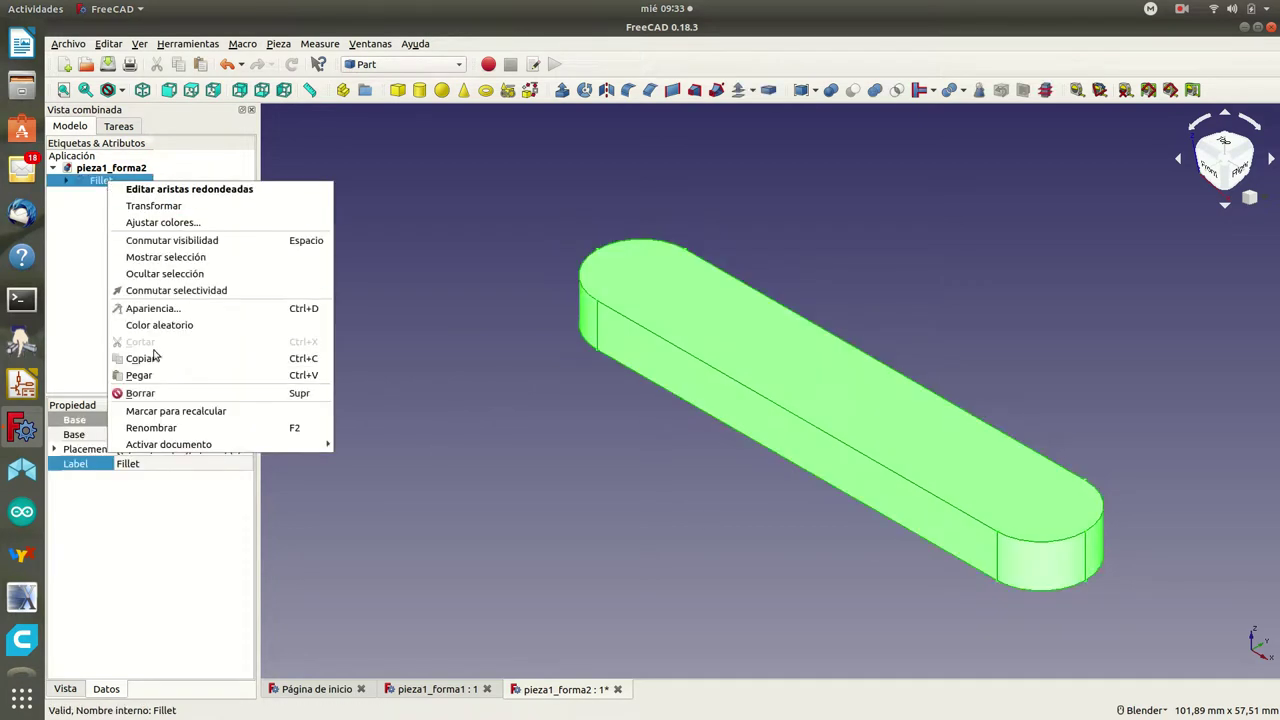
click(151, 428)
text(barra)
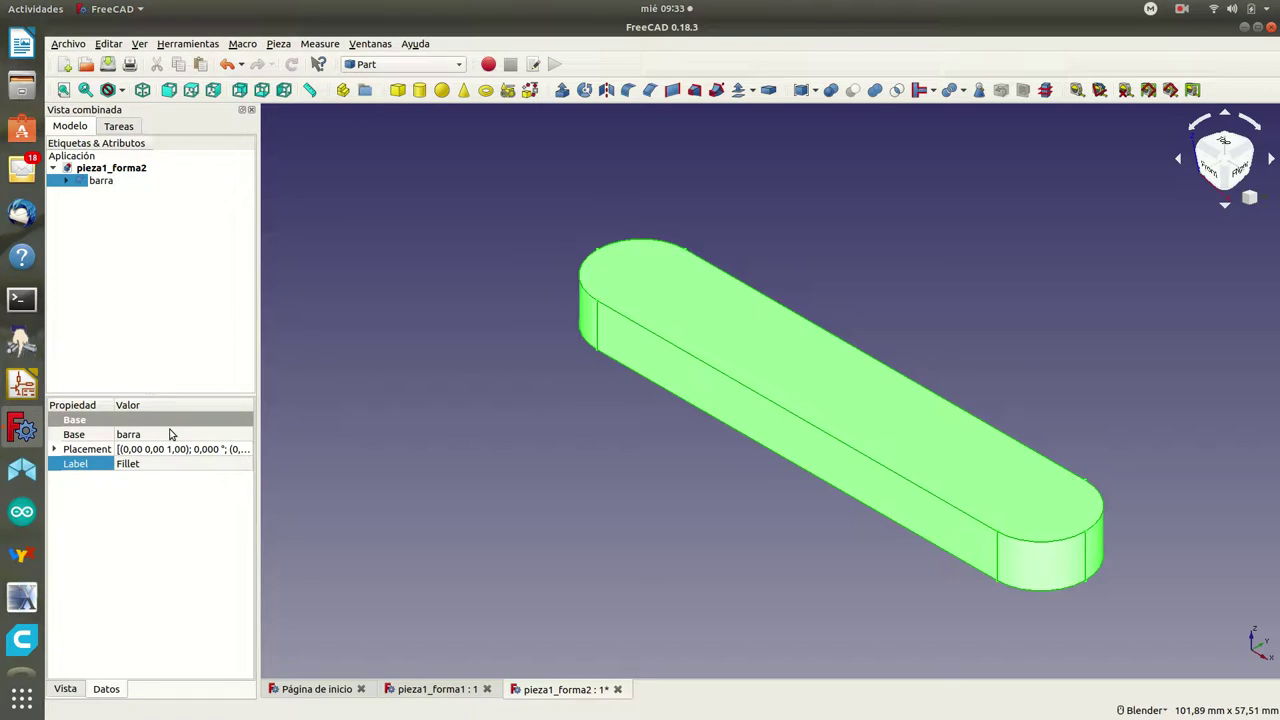
text(_redondeada)
click(112, 293)
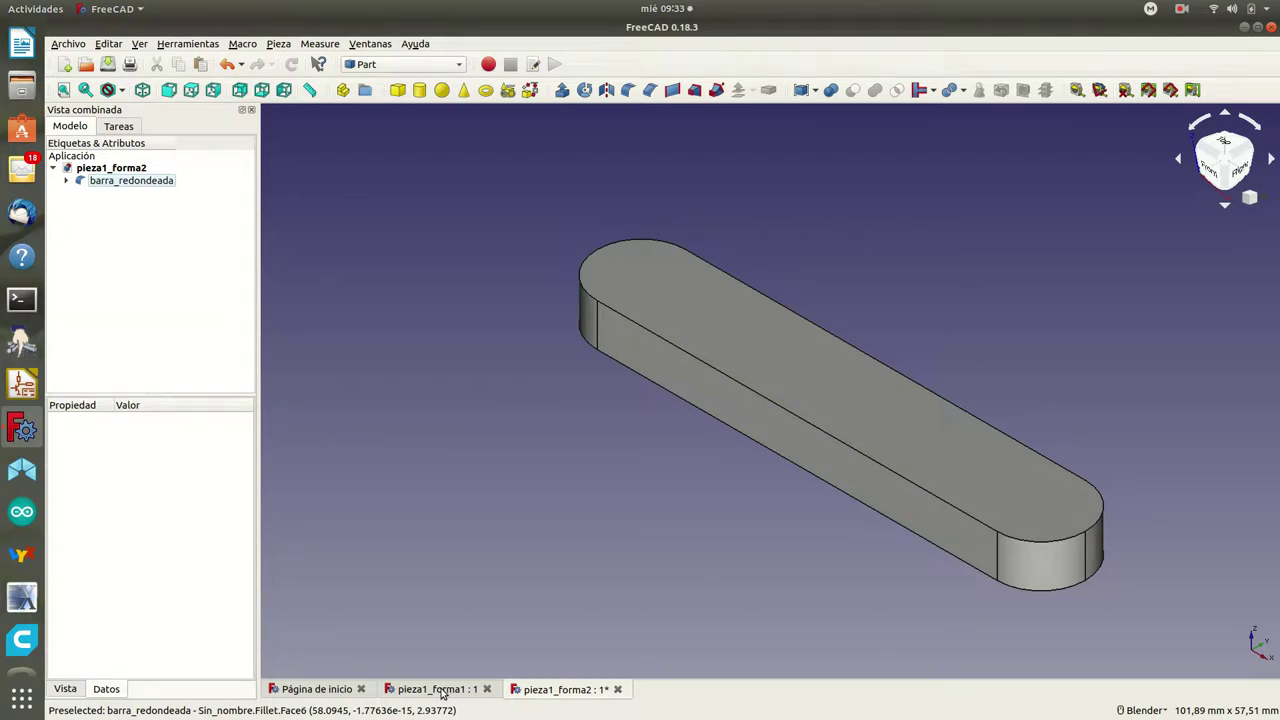
Step: Copy the agujeros object, with its dependencies, from pieza1_forma1's barra_agujerada
click(443, 694)
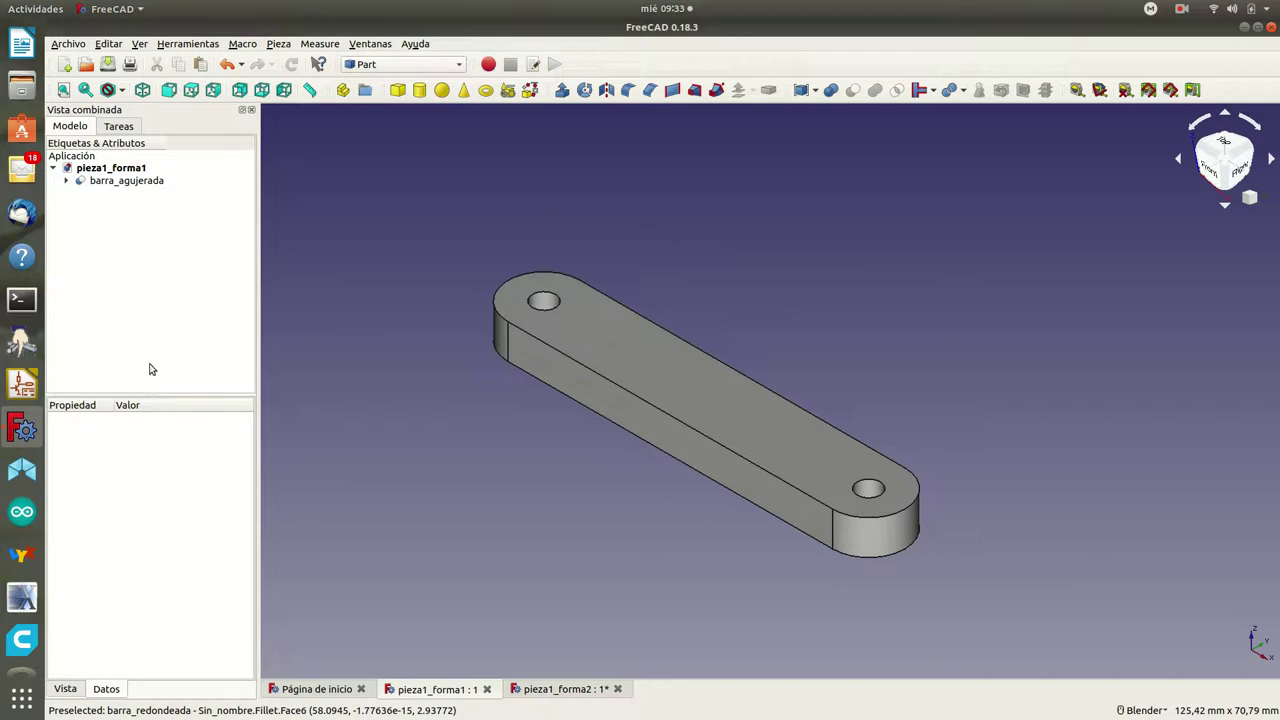
click(65, 181)
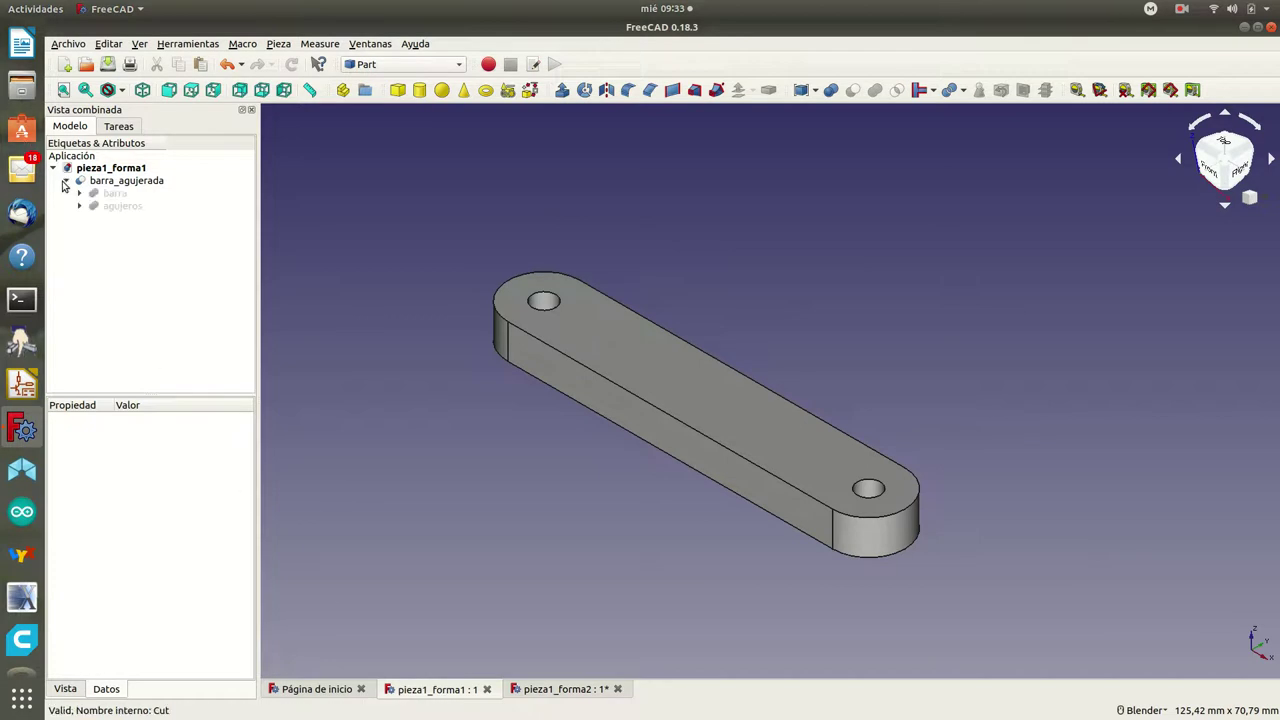
click(125, 206)
right_click(127, 209)
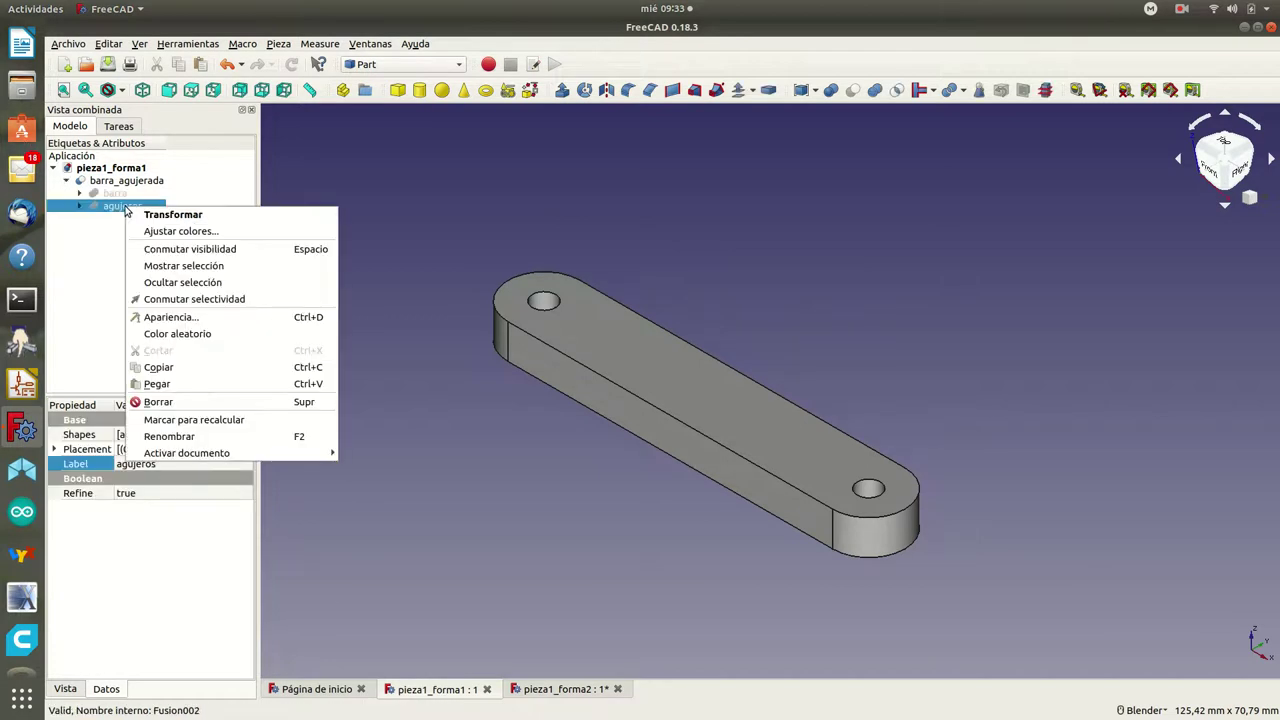
click(166, 369)
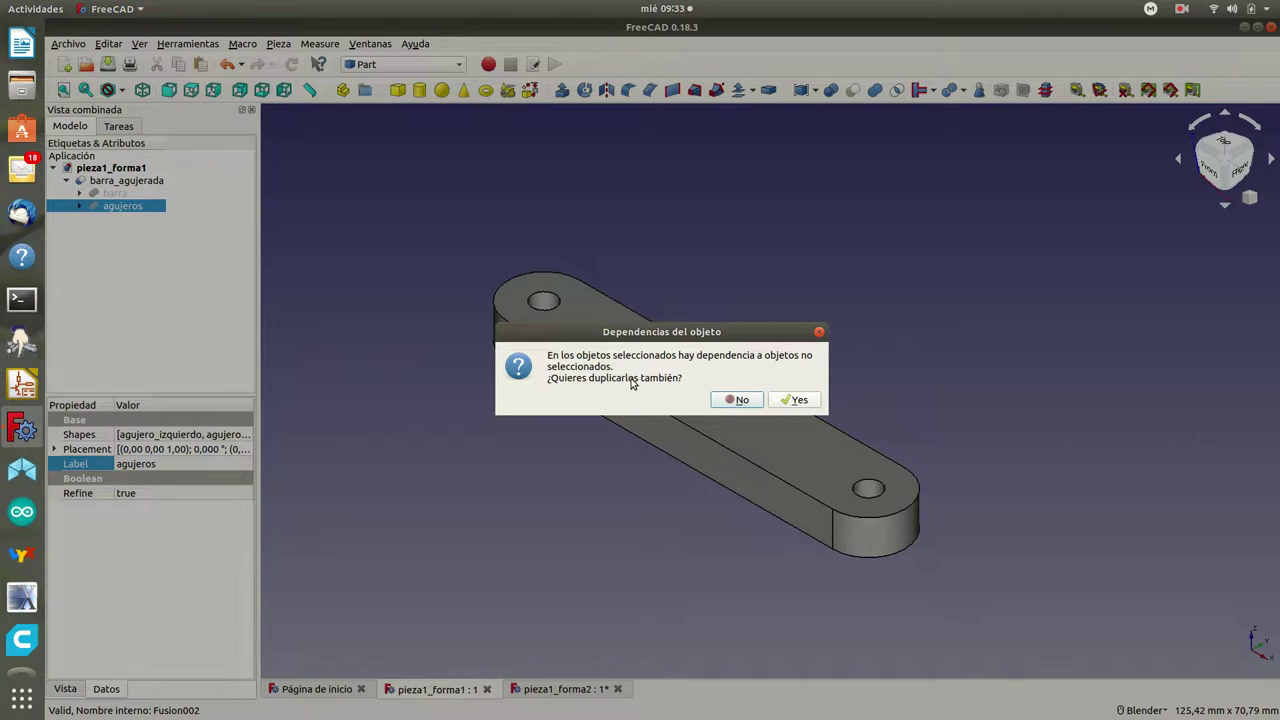
click(795, 400)
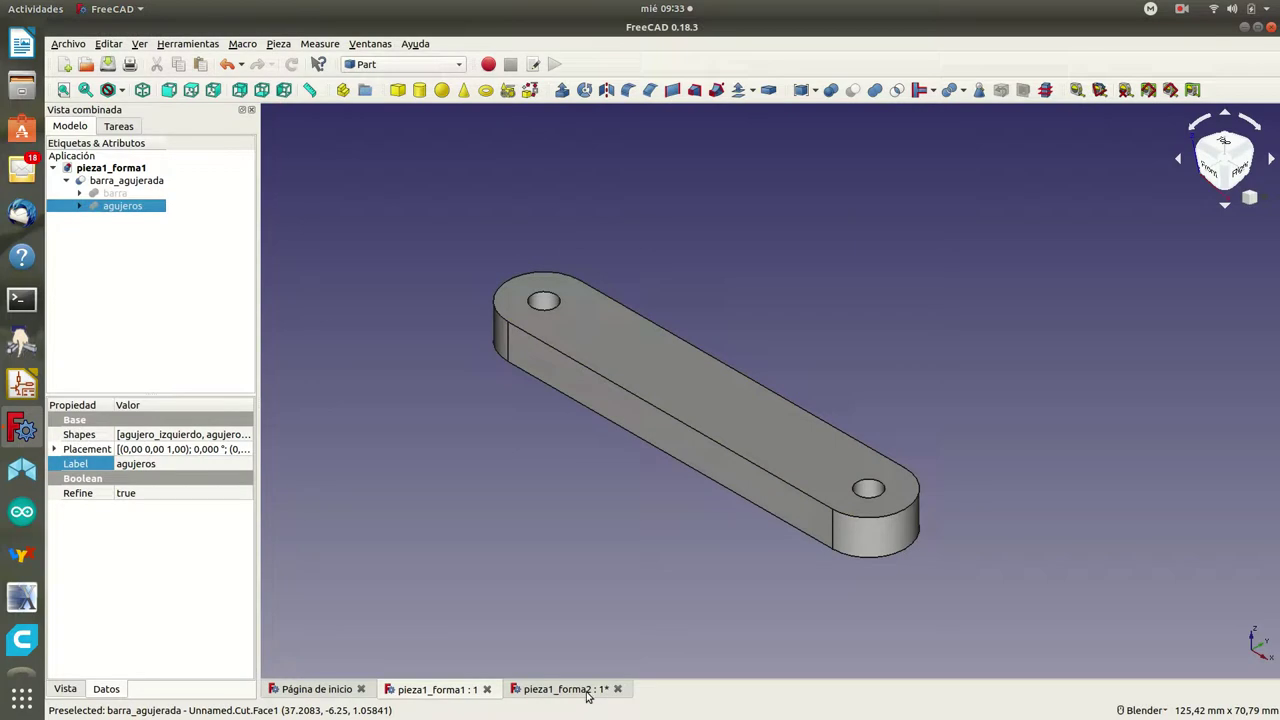
Step: Paste agujeros into pieza1_forma2 and make its cylinders visible with Space
click(587, 692)
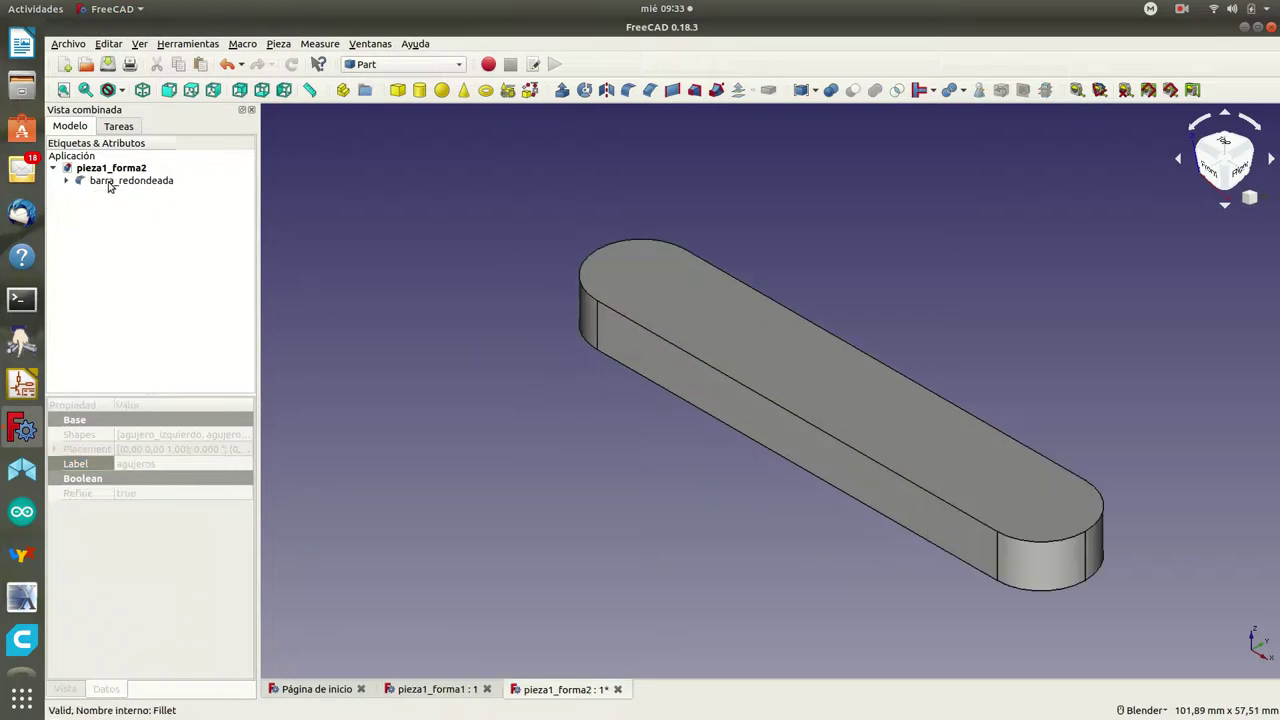
right_click(109, 184)
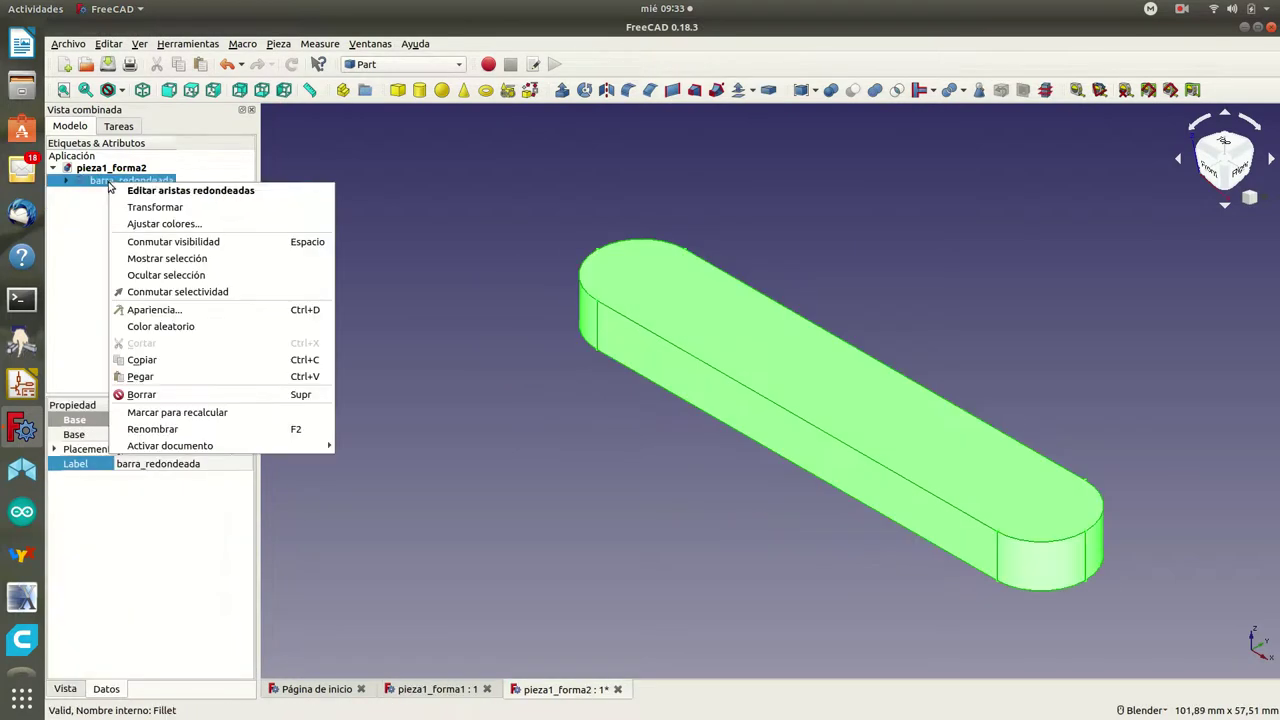
click(150, 378)
click(98, 197)
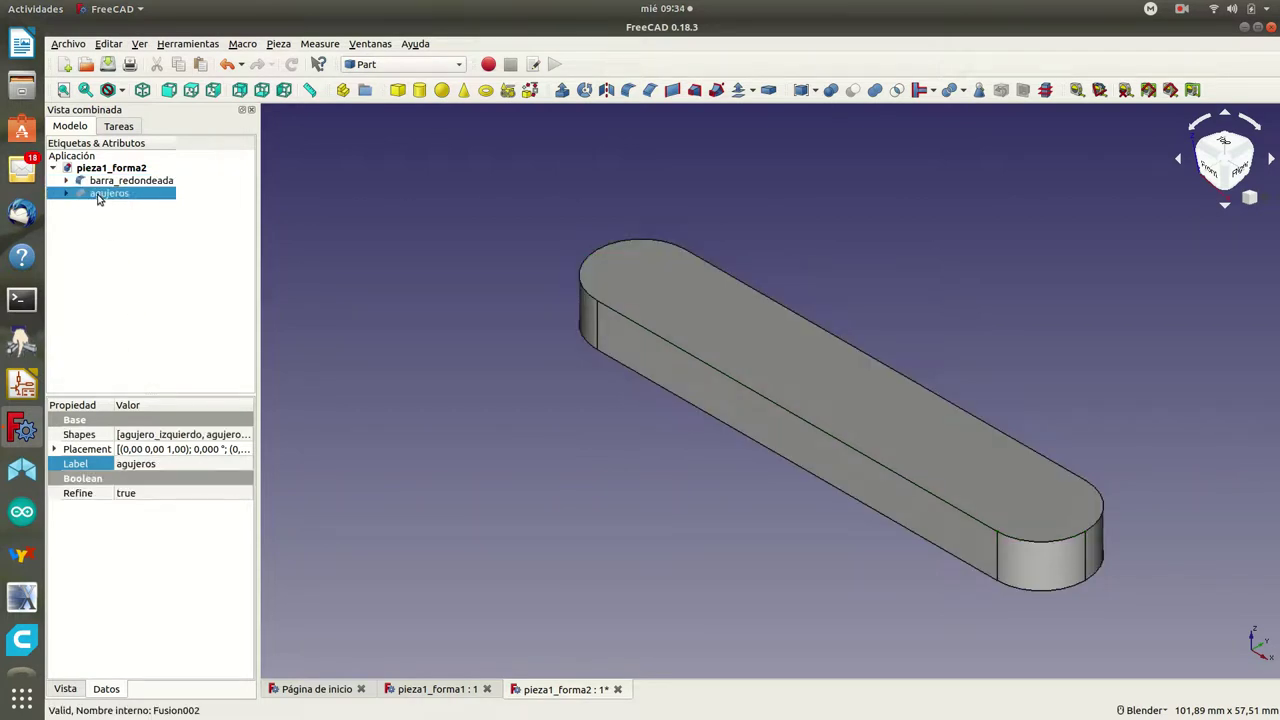
key(space)
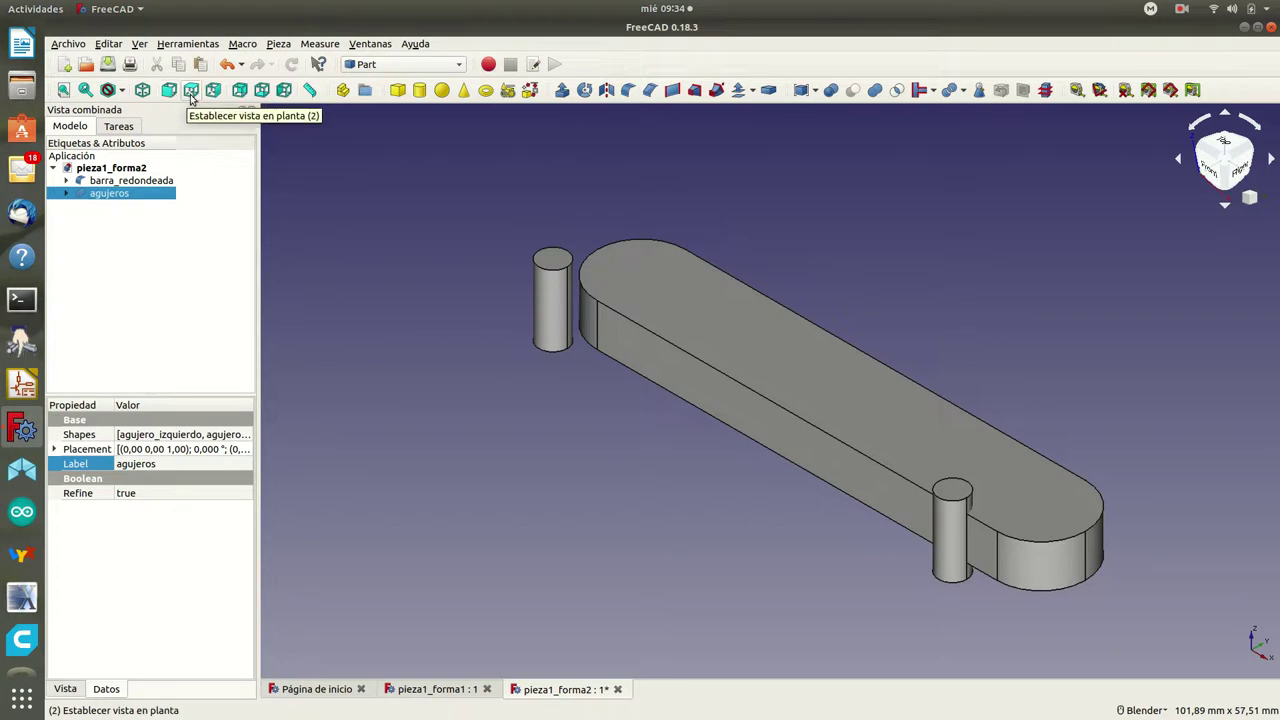
Step: In Top view, set the agujeros placement x position to 12,5/2
click(191, 92)
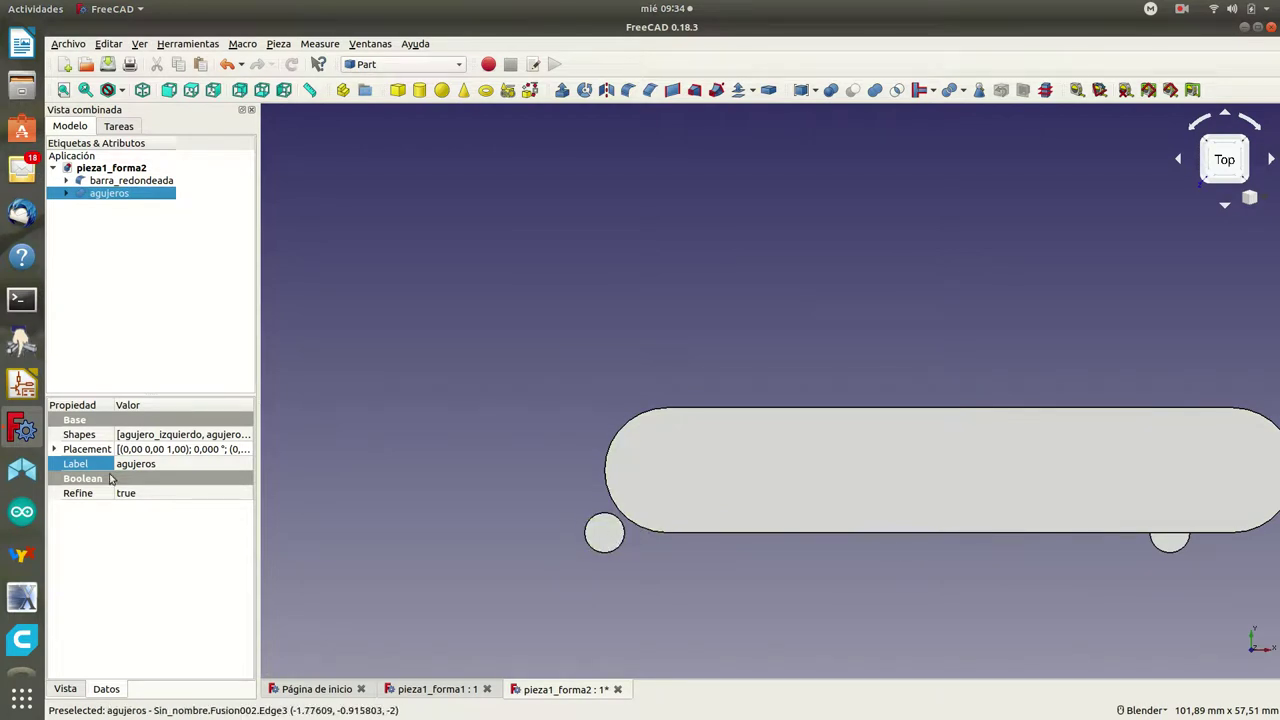
click(55, 450)
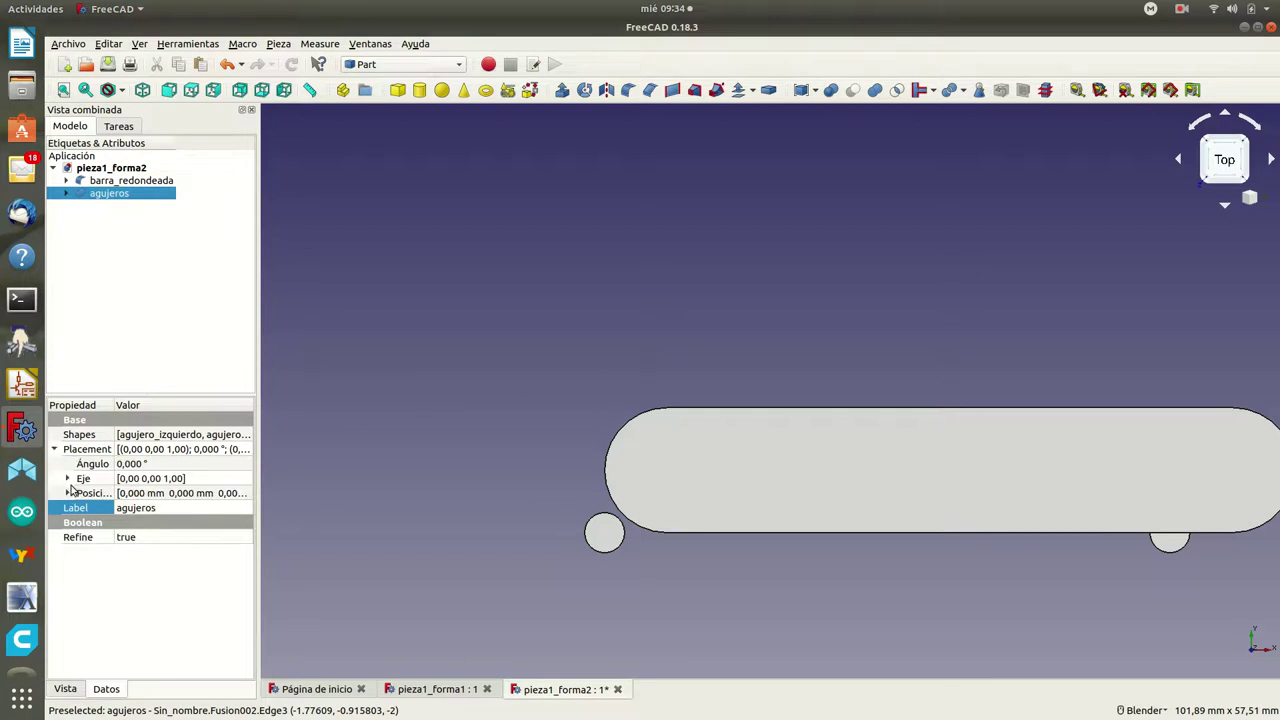
click(67, 493)
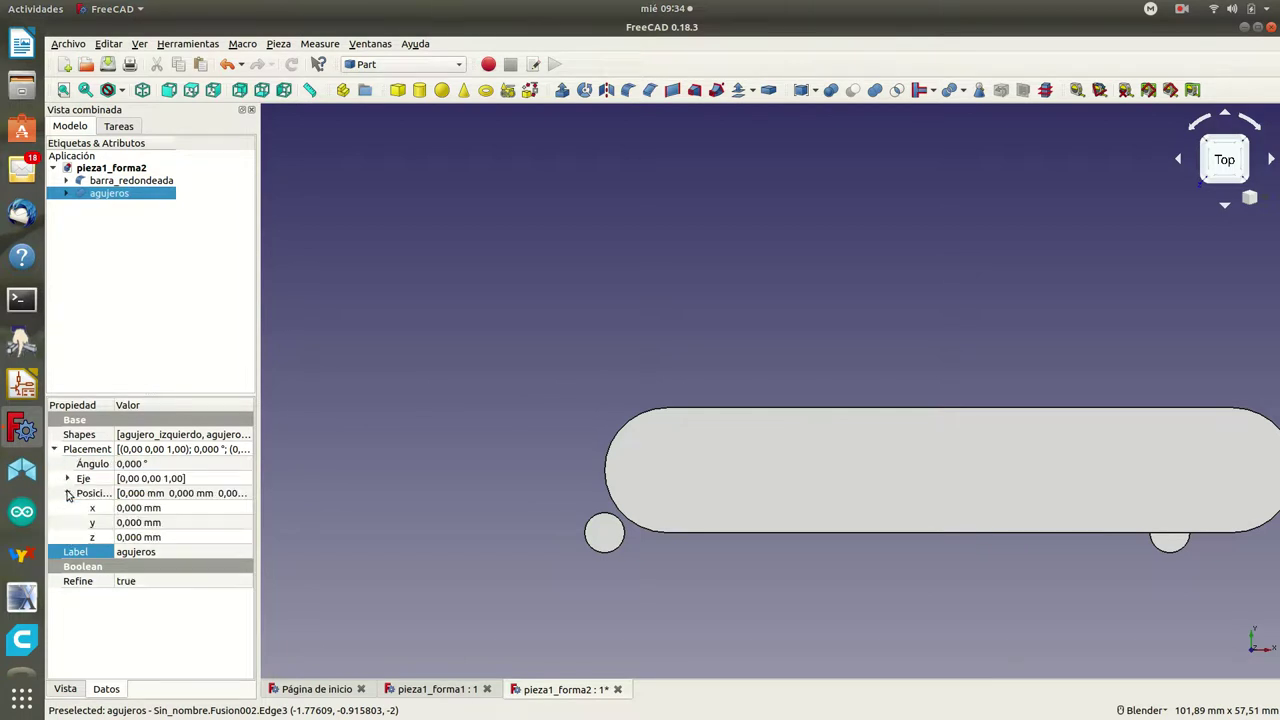
click(162, 510)
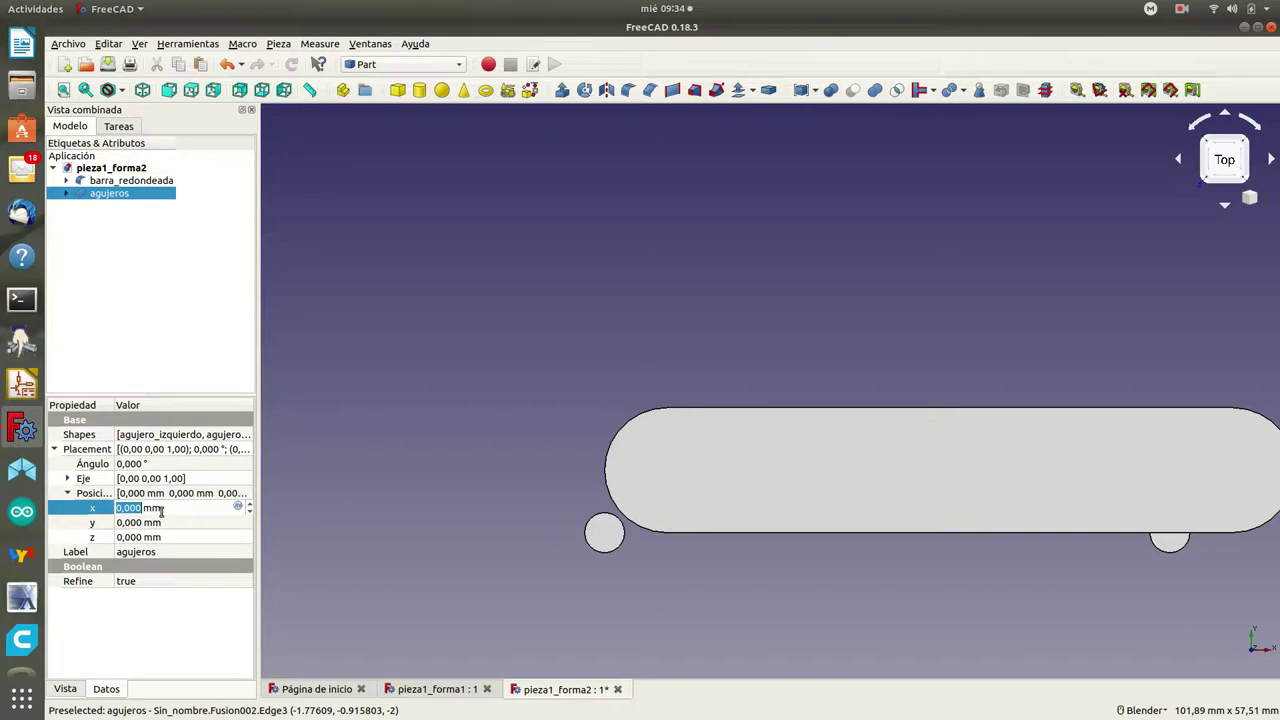
text(12,5/2)
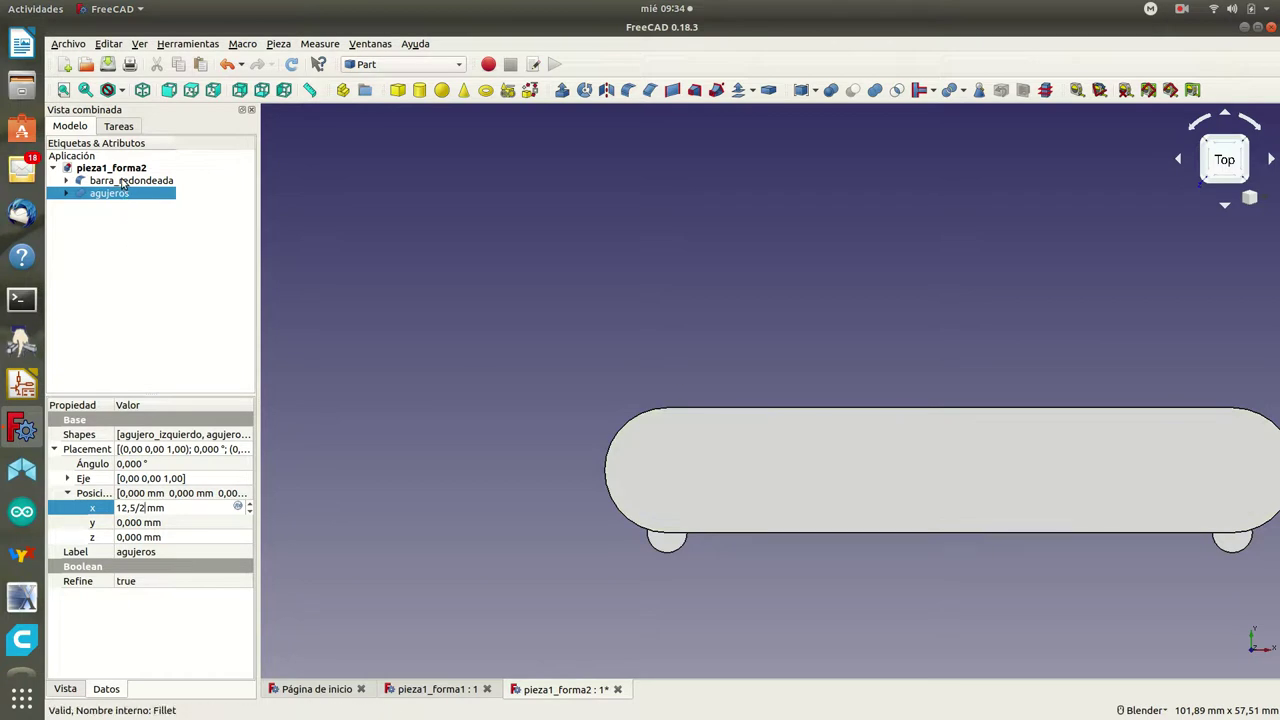
Step: Switch to wireframe display and set the agujeros y position to 12,5/2 as well
click(122, 91)
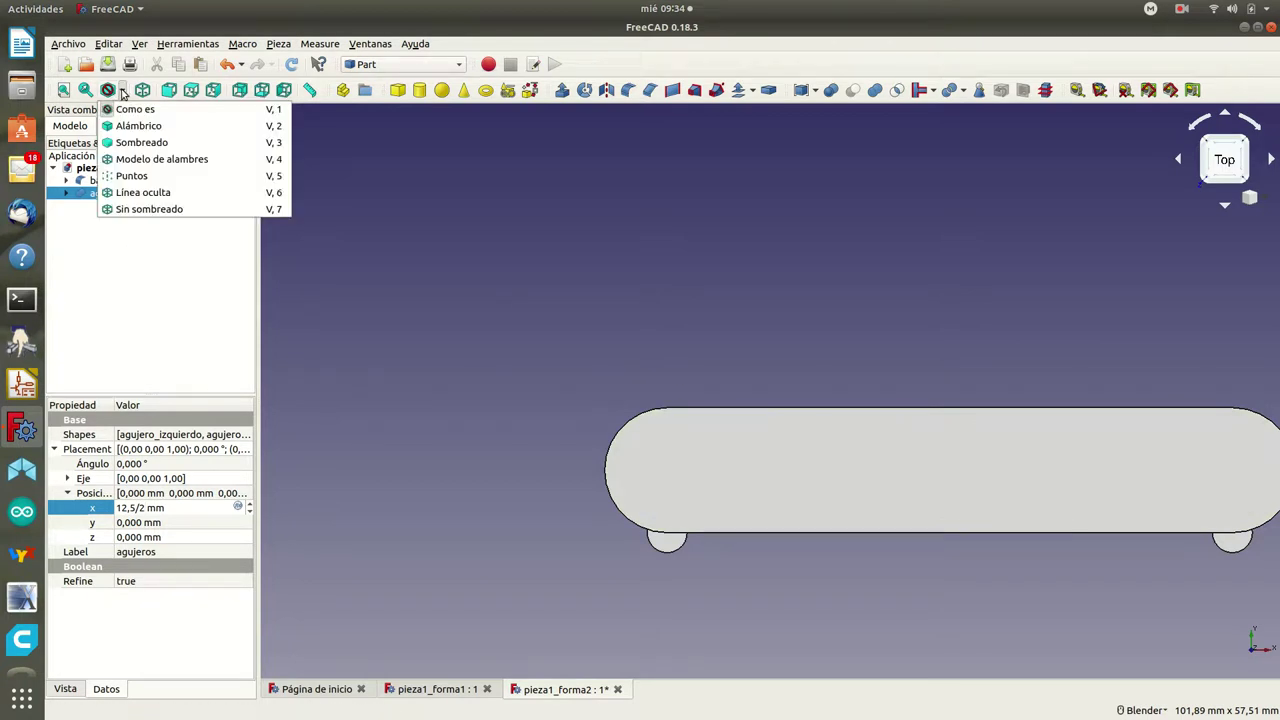
click(141, 161)
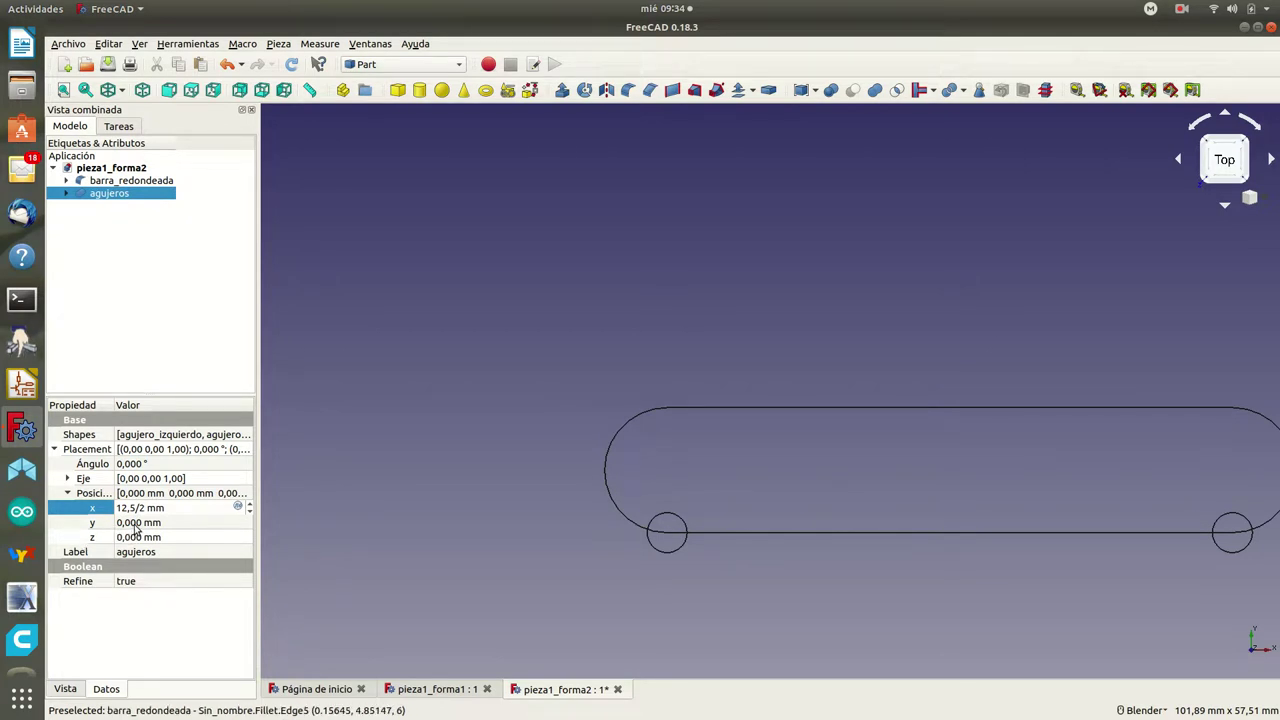
click(137, 524)
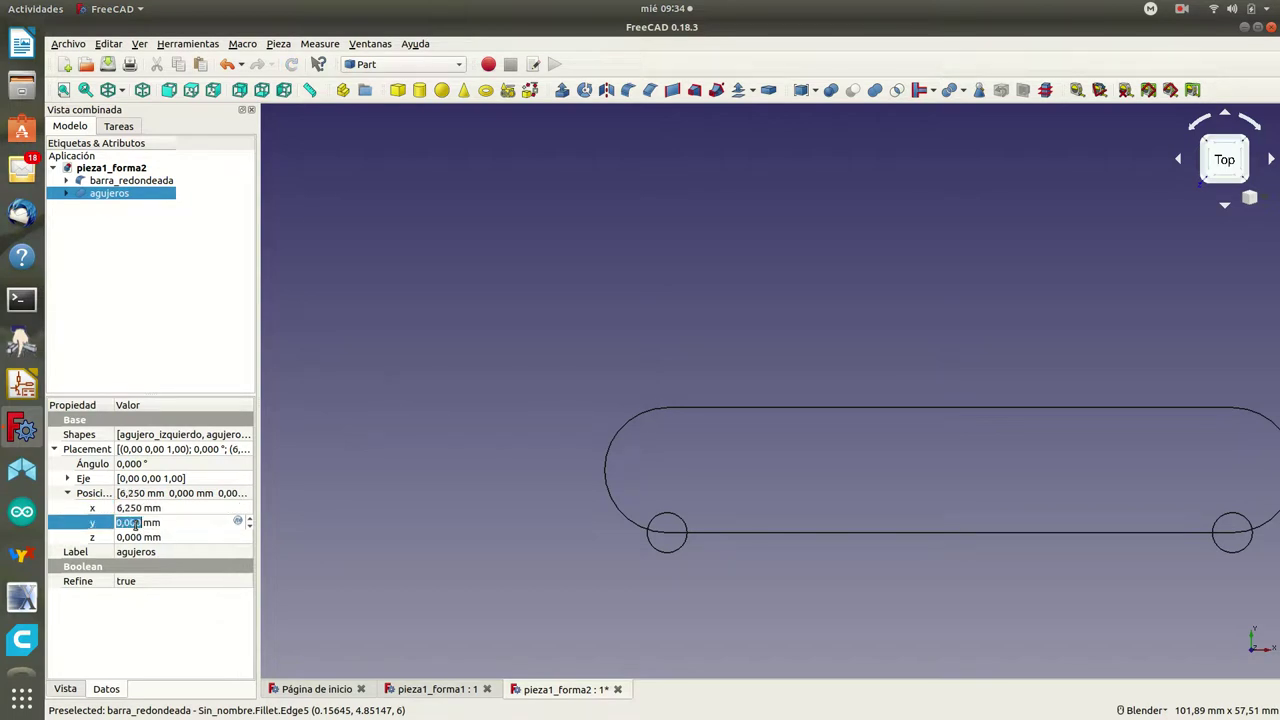
text(12,5)
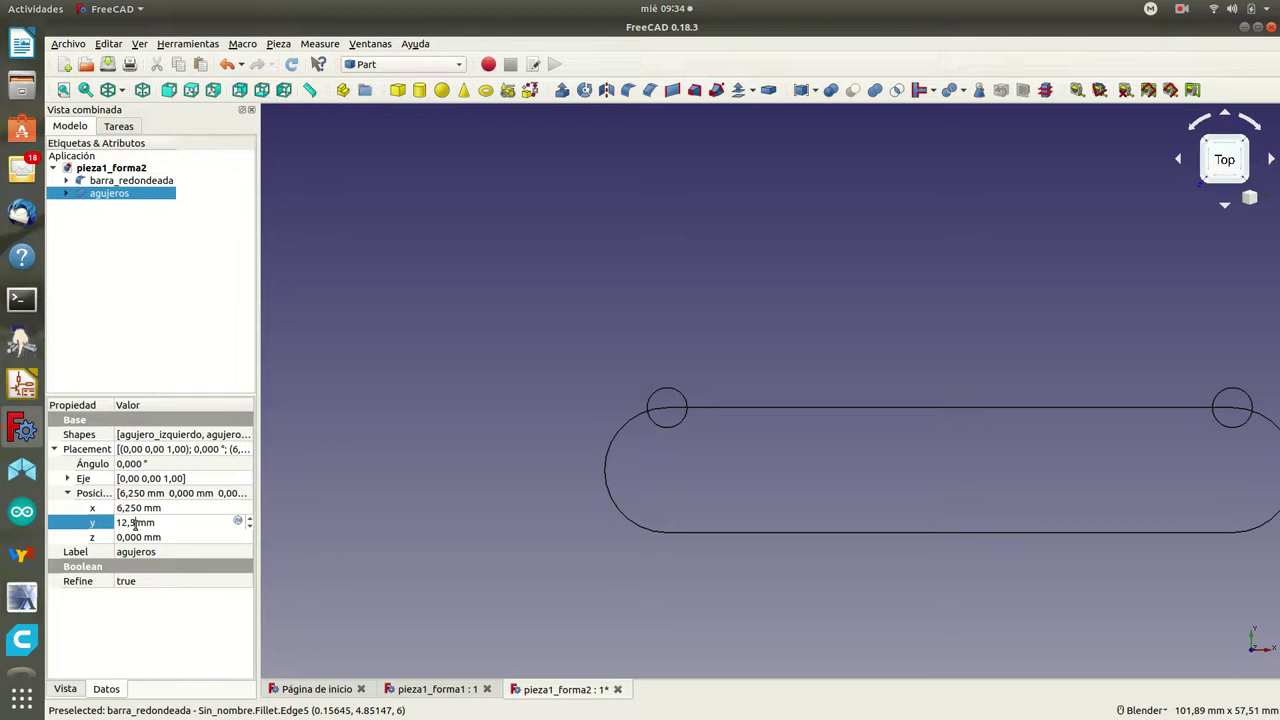
text(/2)
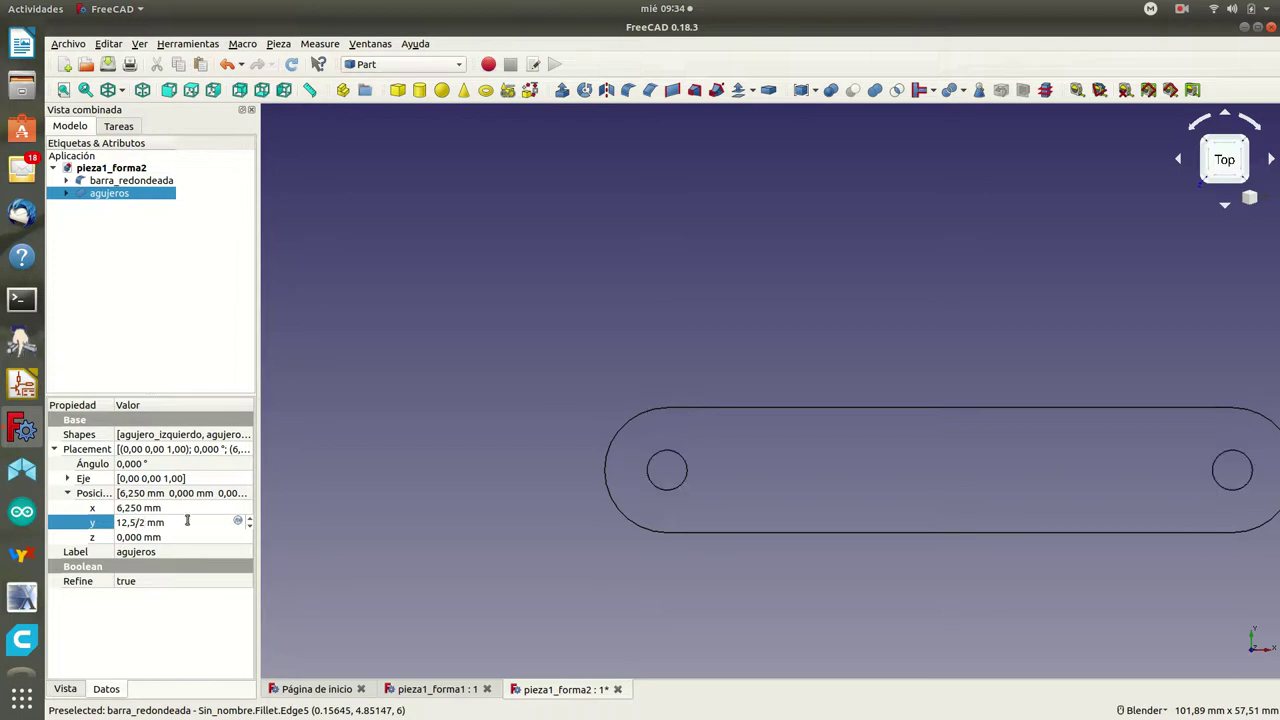
click(182, 508)
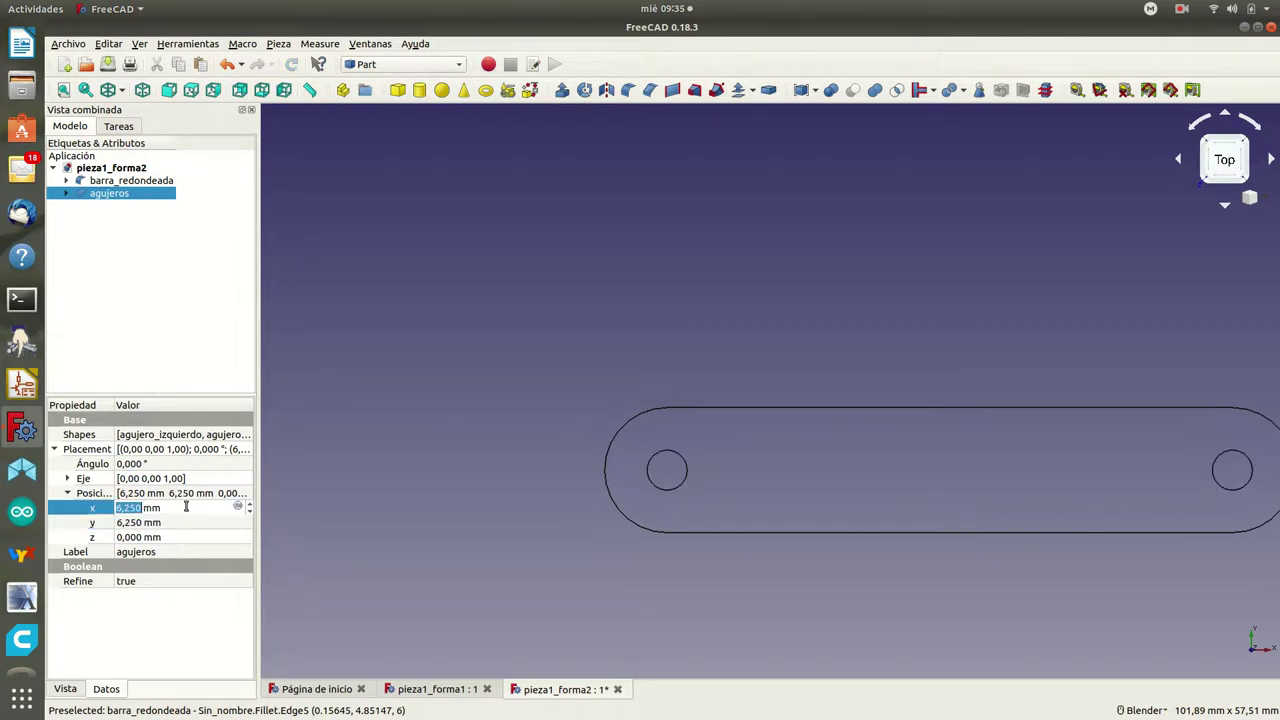
click(124, 92)
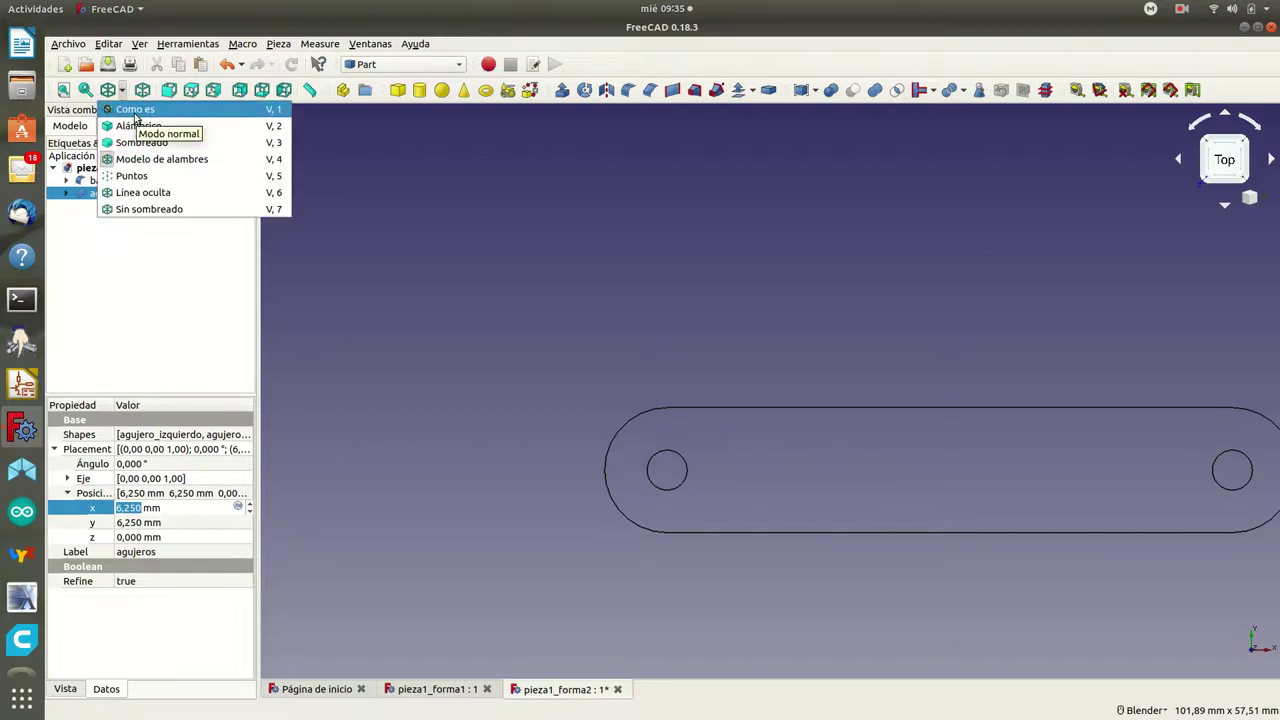
Step: Restore the normal shaded 'Como es' display and the isometric view of the bar
click(134, 112)
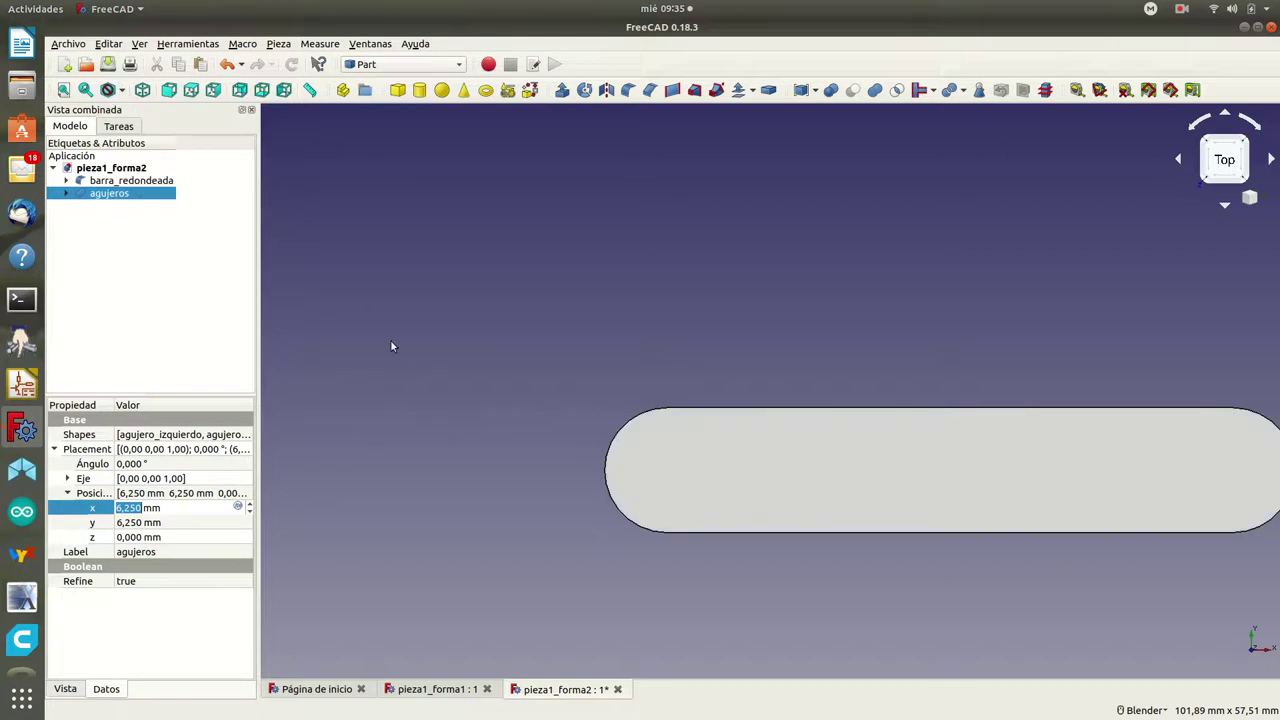
click(142, 90)
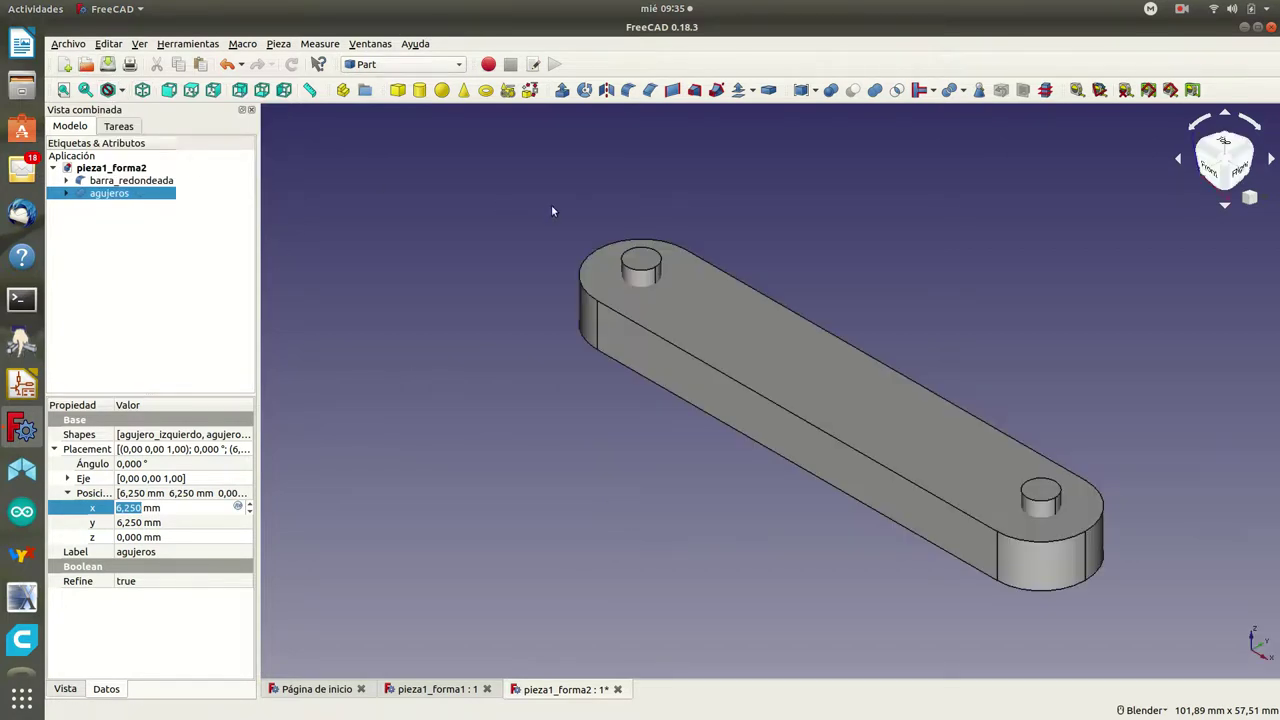
mouse_move(586, 394)
middle_down()
mouse_move(690, 320)
mouse_move(600, 391)
mouse_move(634, 363)
mouse_move(578, 386)
middle_up()
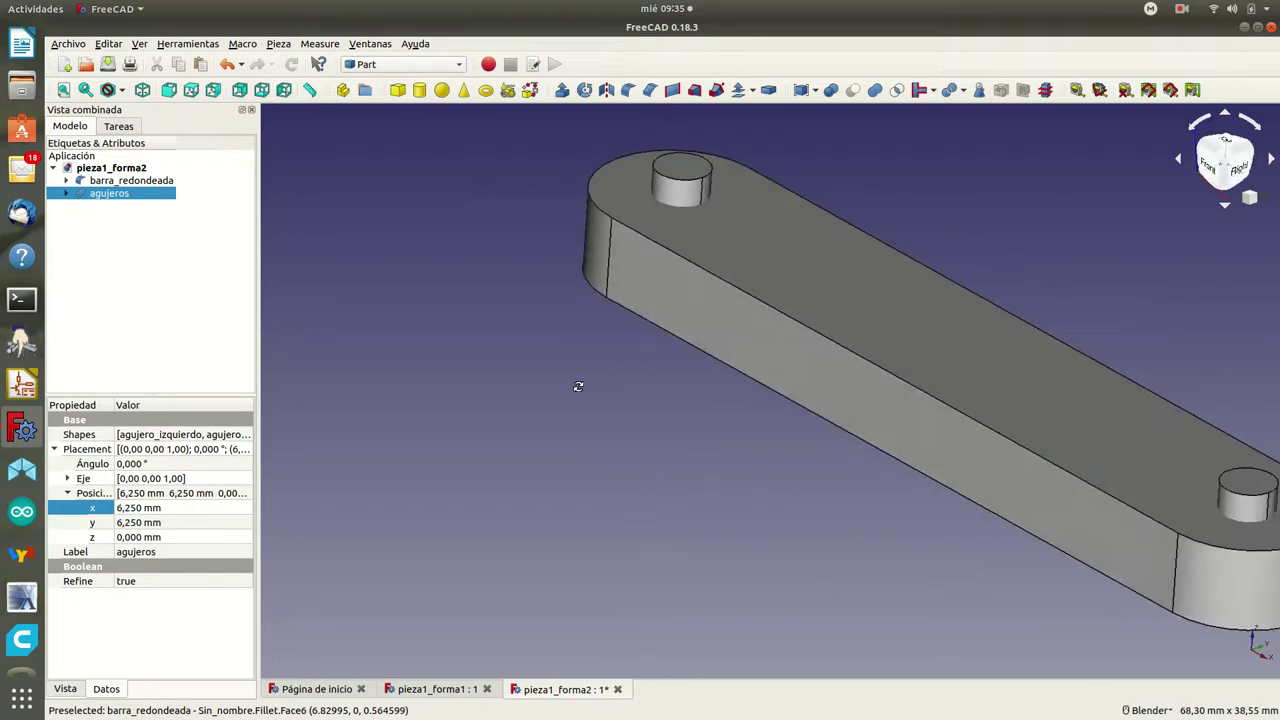
scroll(576, 388, down, 3)
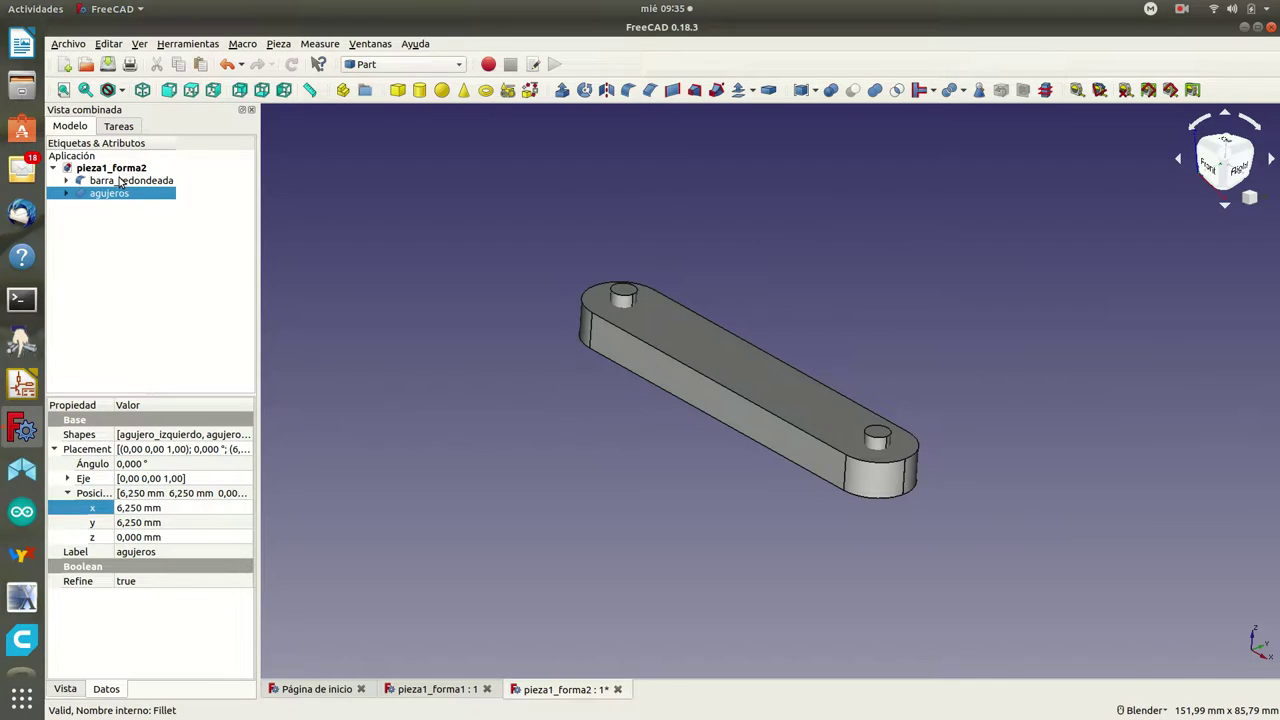
Step: Boolean-cut agujeros out of barra_redondeada to make the two through-holes
click(120, 180)
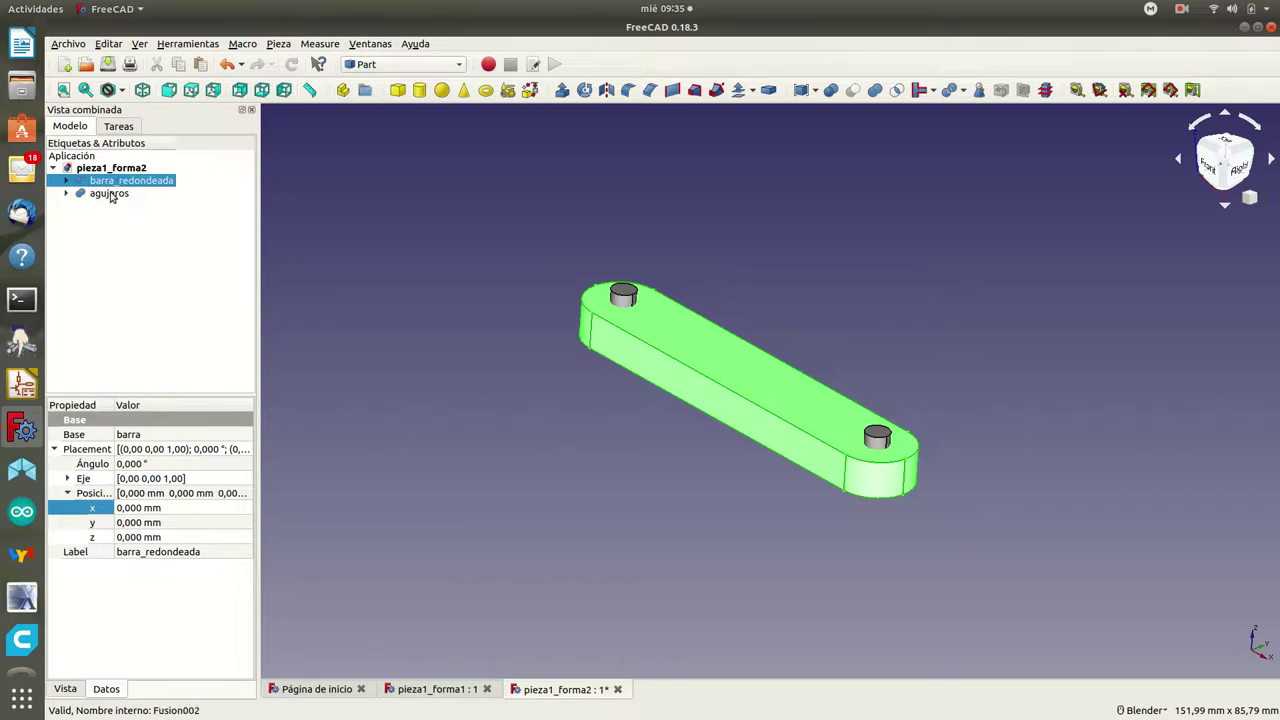
ctrl+click(110, 194)
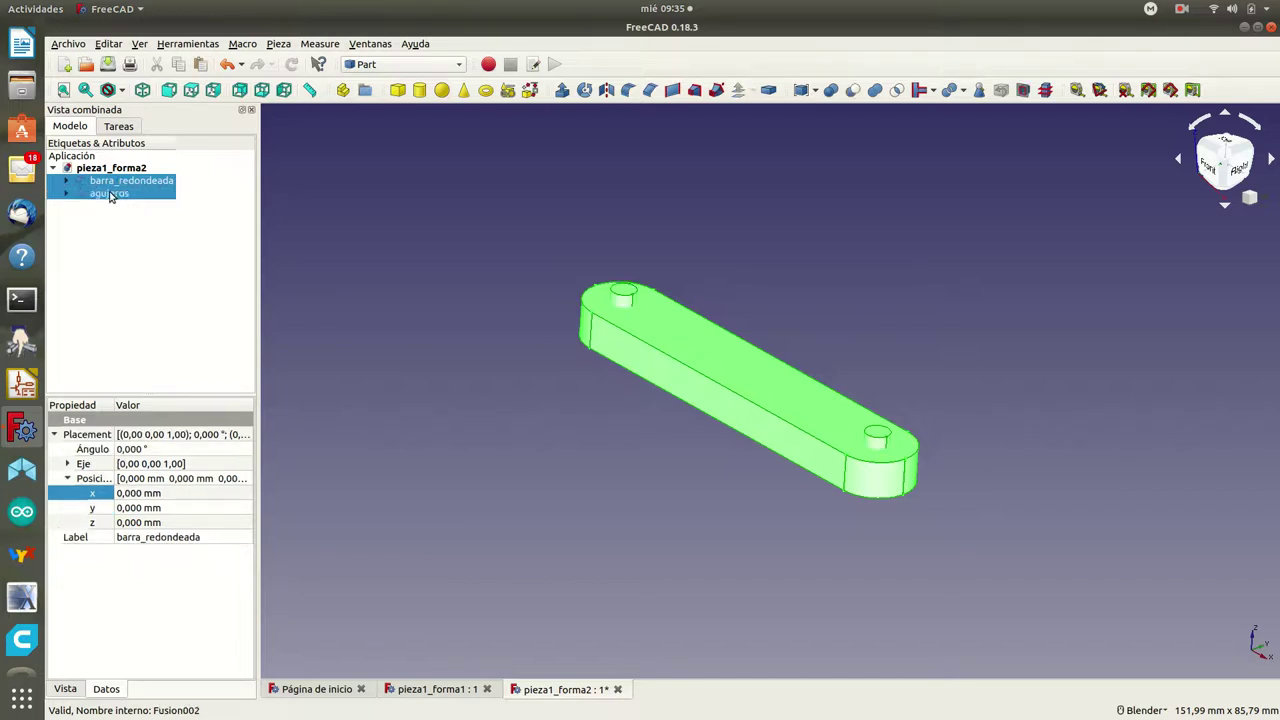
click(852, 91)
mouse_move(809, 343)
middle_down()
mouse_move(786, 406)
mouse_move(800, 449)
mouse_move(929, 289)
mouse_move(690, 385)
mouse_move(806, 326)
mouse_move(840, 265)
mouse_move(769, 363)
mouse_move(777, 371)
mouse_move(797, 349)
middle_up()
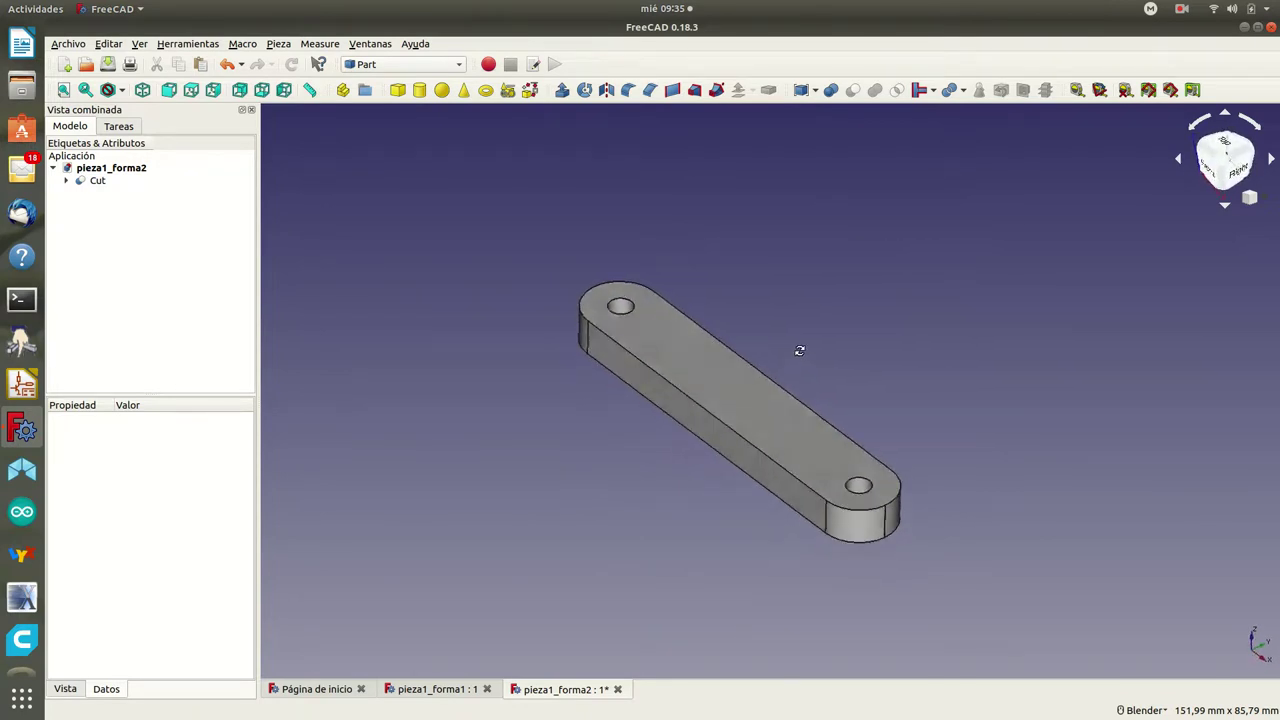
Step: Save pieza1_forma2 with Archivo > Guardar
click(72, 42)
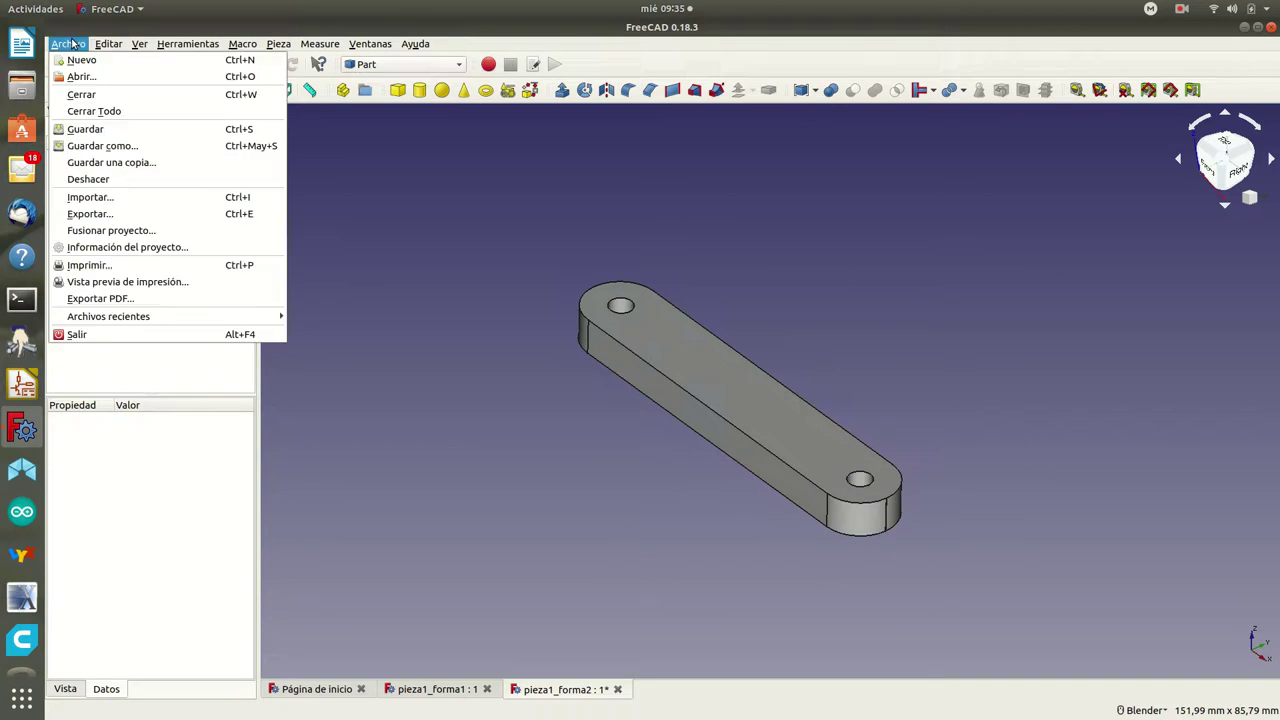
click(103, 129)
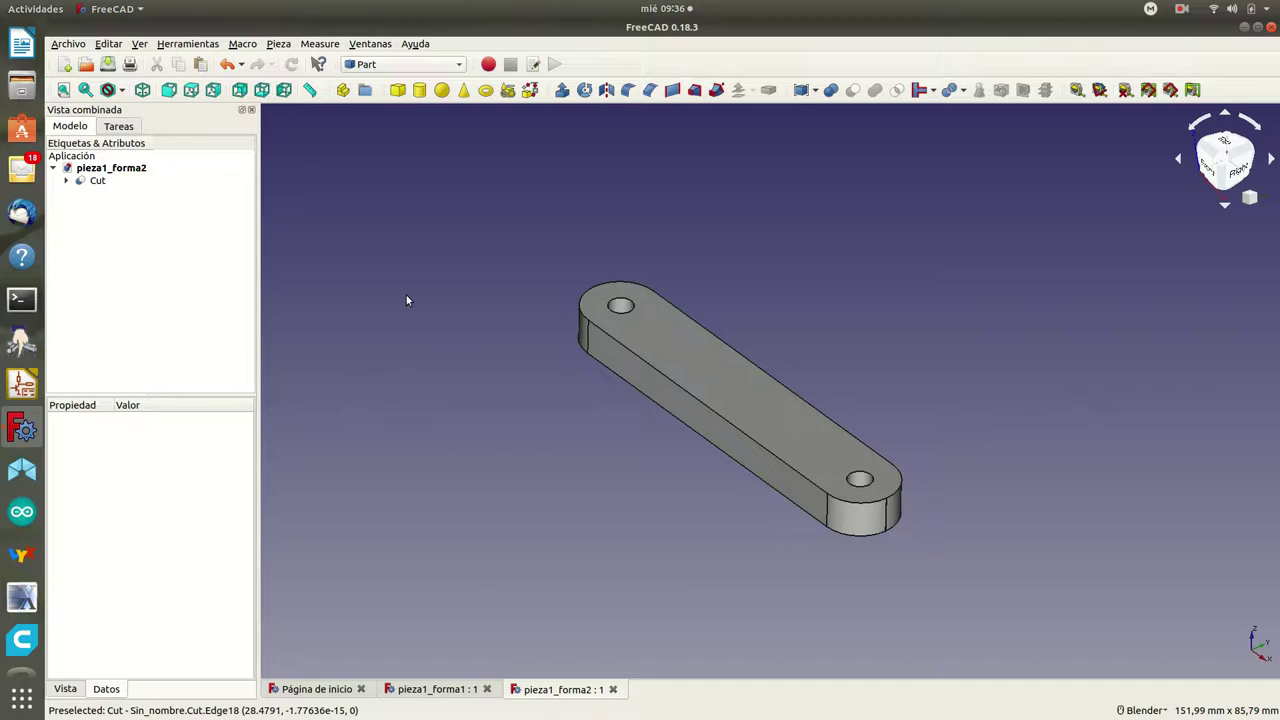
Step: Create a new document and save it as pieza1_forma3
click(69, 44)
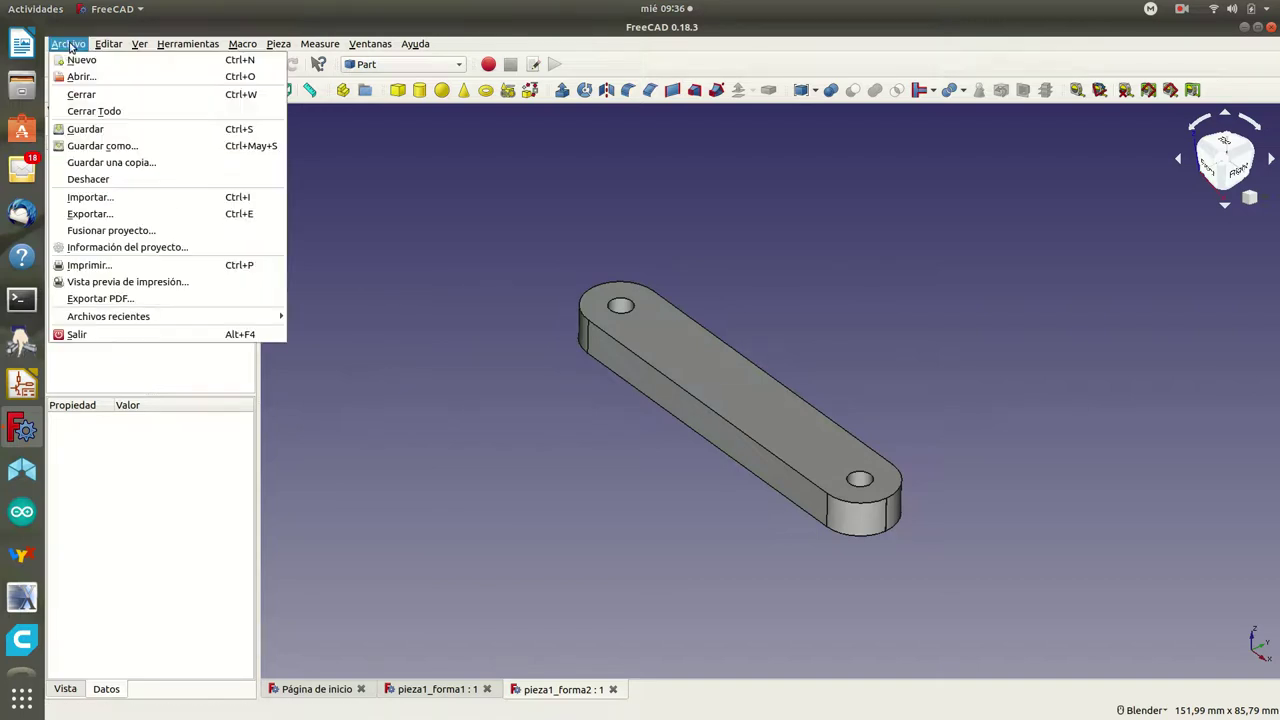
click(82, 62)
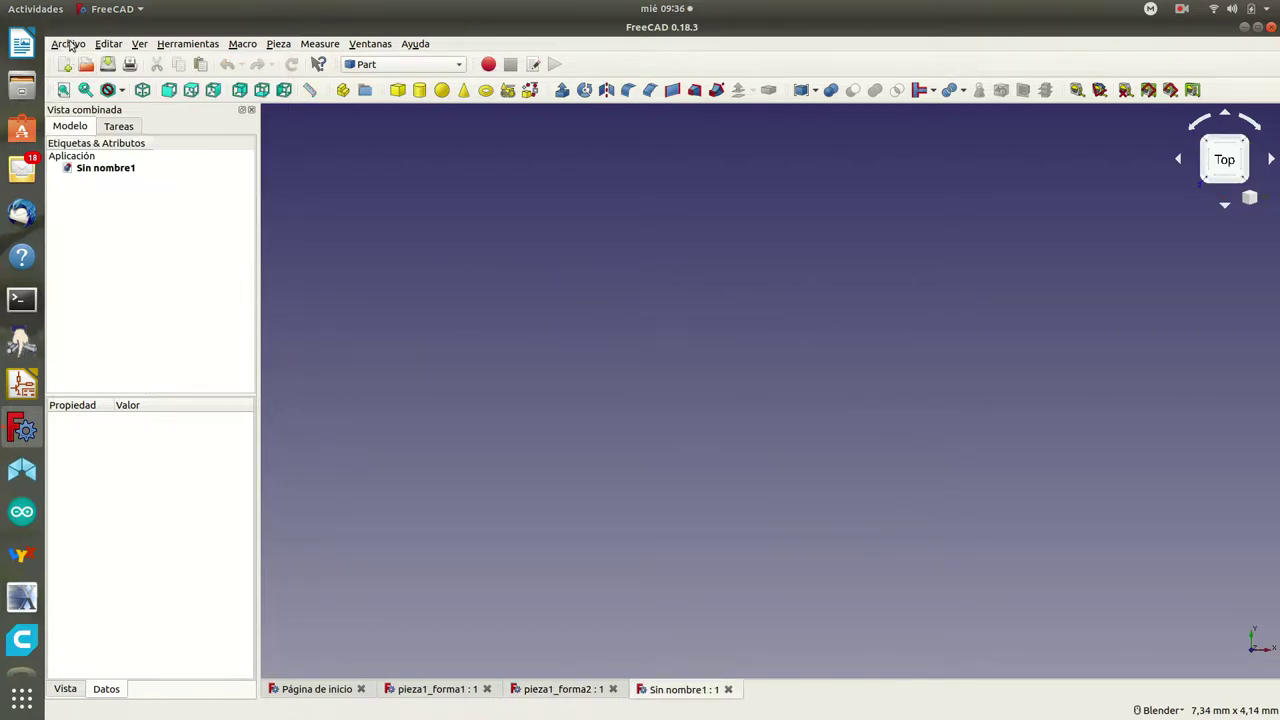
click(69, 44)
click(103, 148)
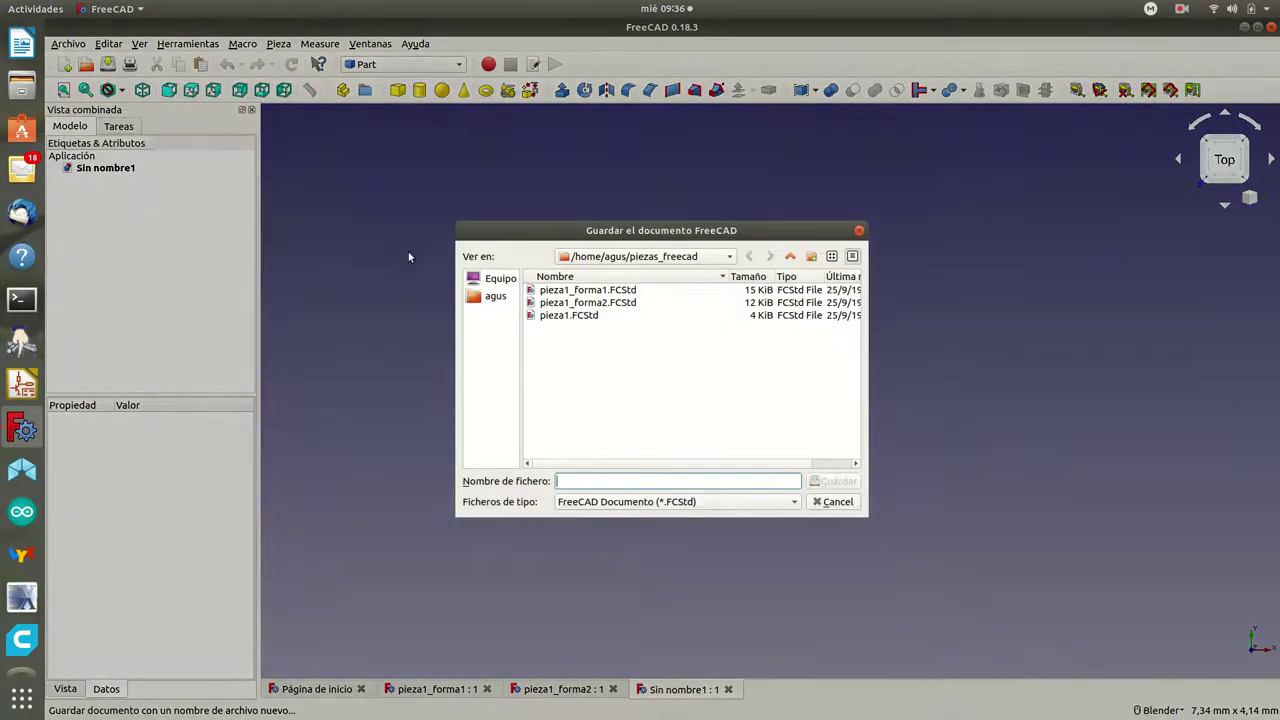
click(606, 303)
click(626, 481)
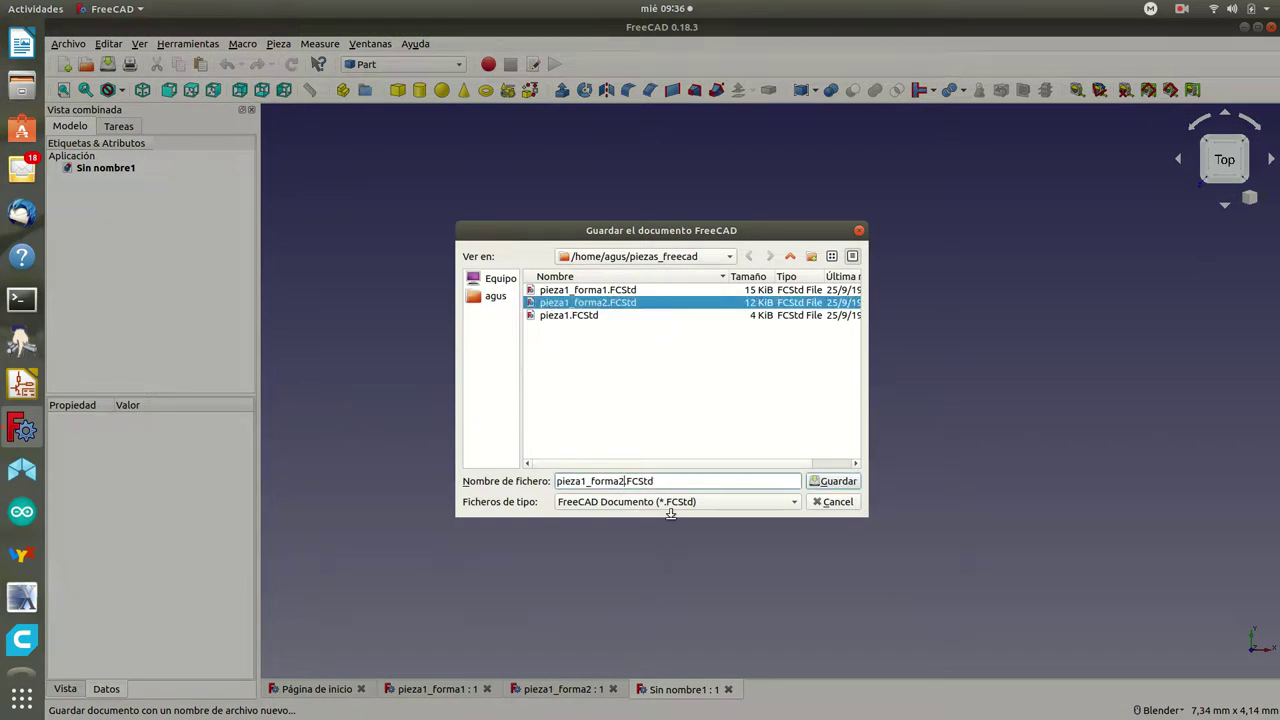
key(BackSpace)
text(3)
key(Return)
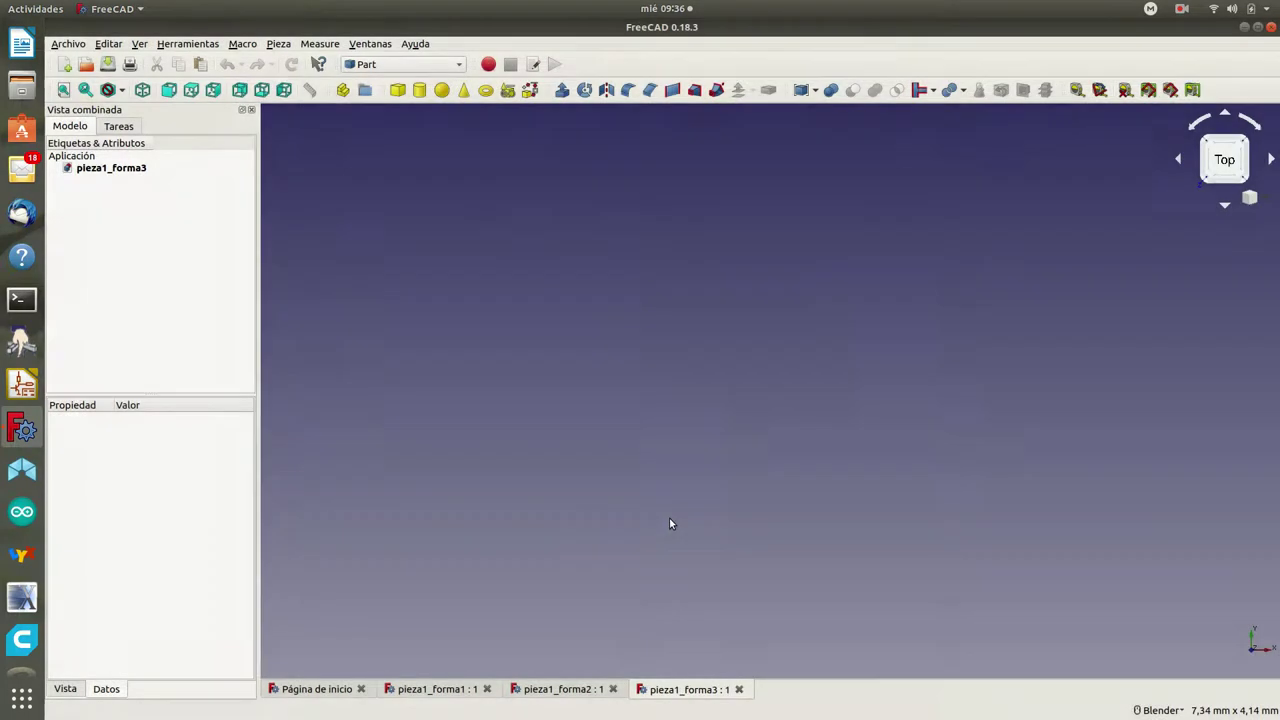
Step: Switch to the Part Design workbench and create a new body
click(462, 67)
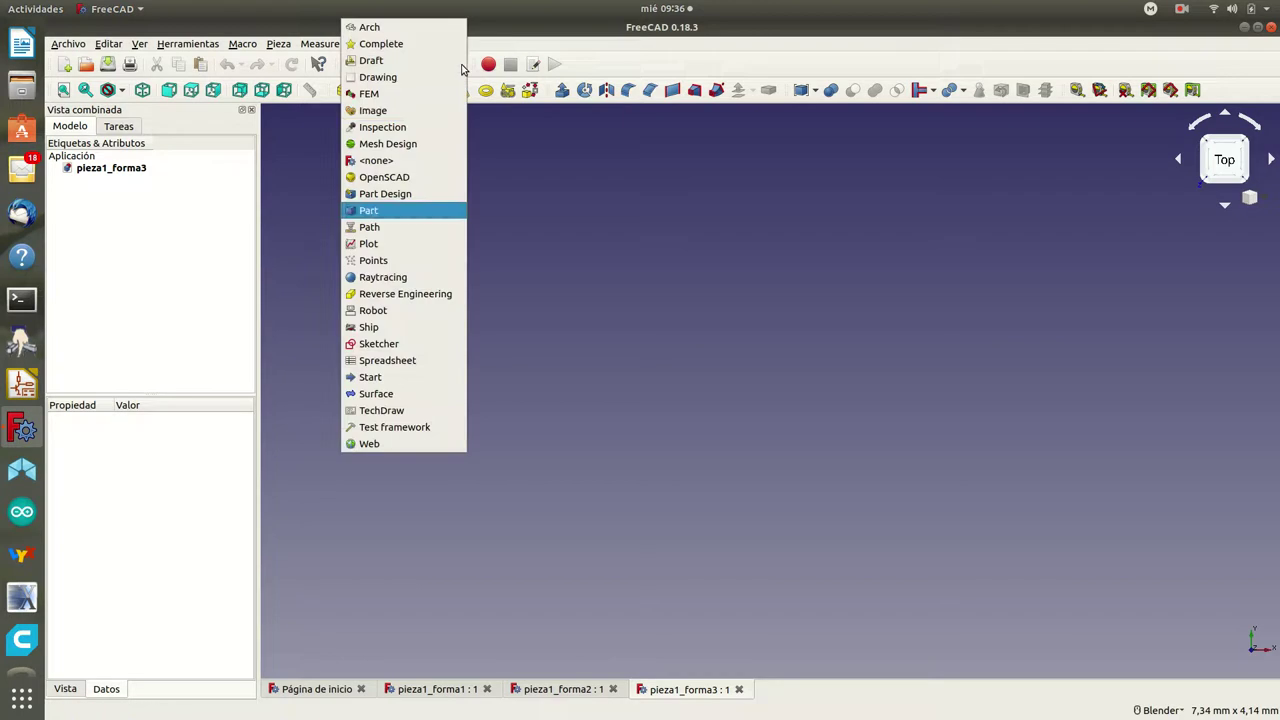
click(426, 194)
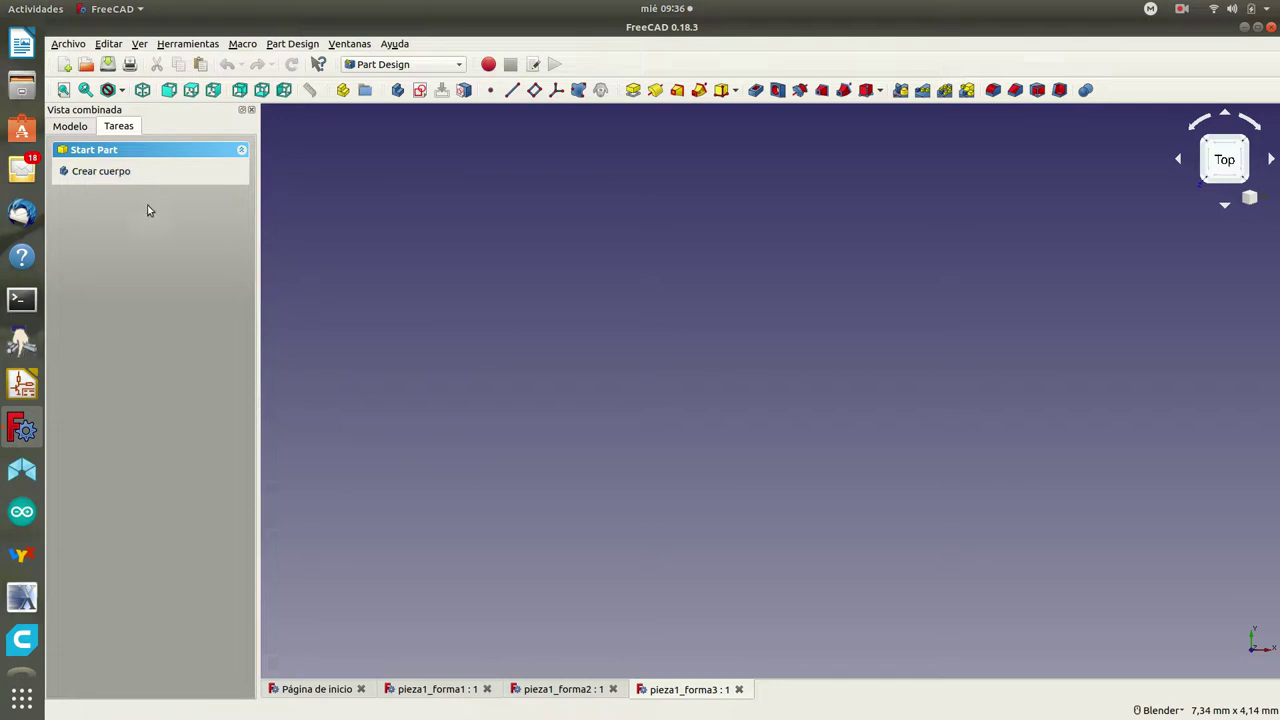
click(100, 174)
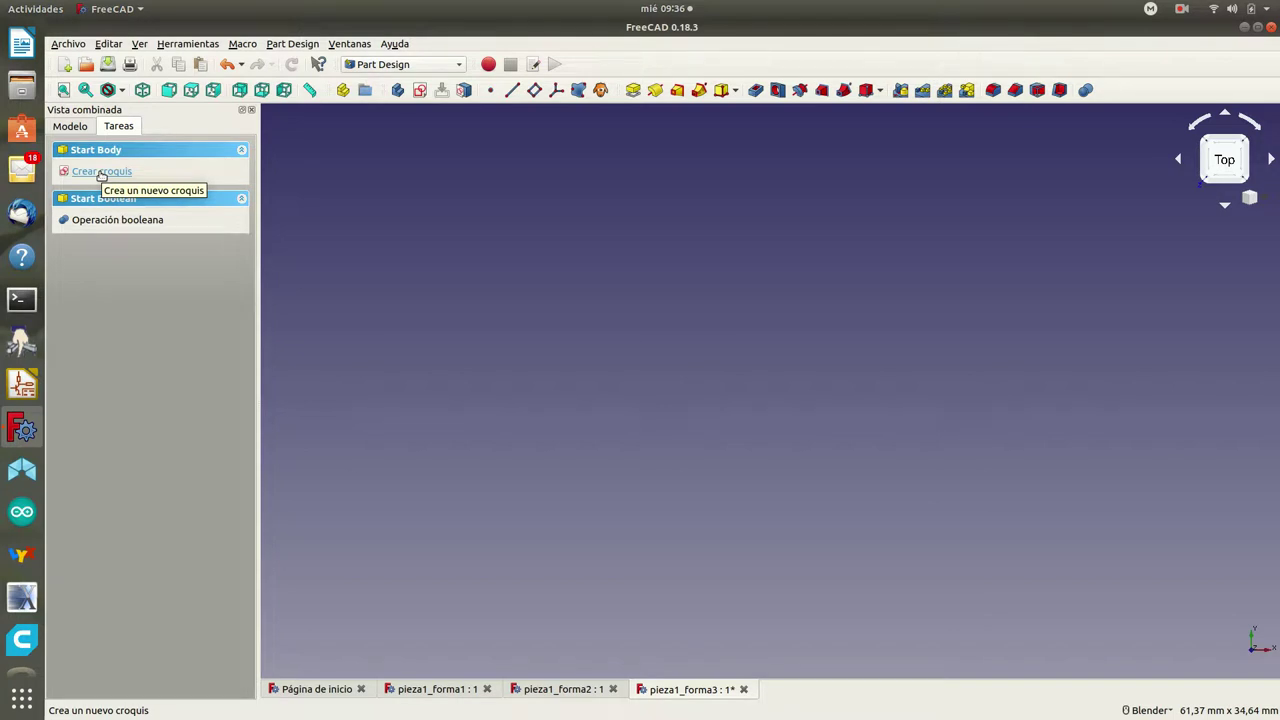
Step: Start a new sketch in the body attached to XY_Plane
click(101, 172)
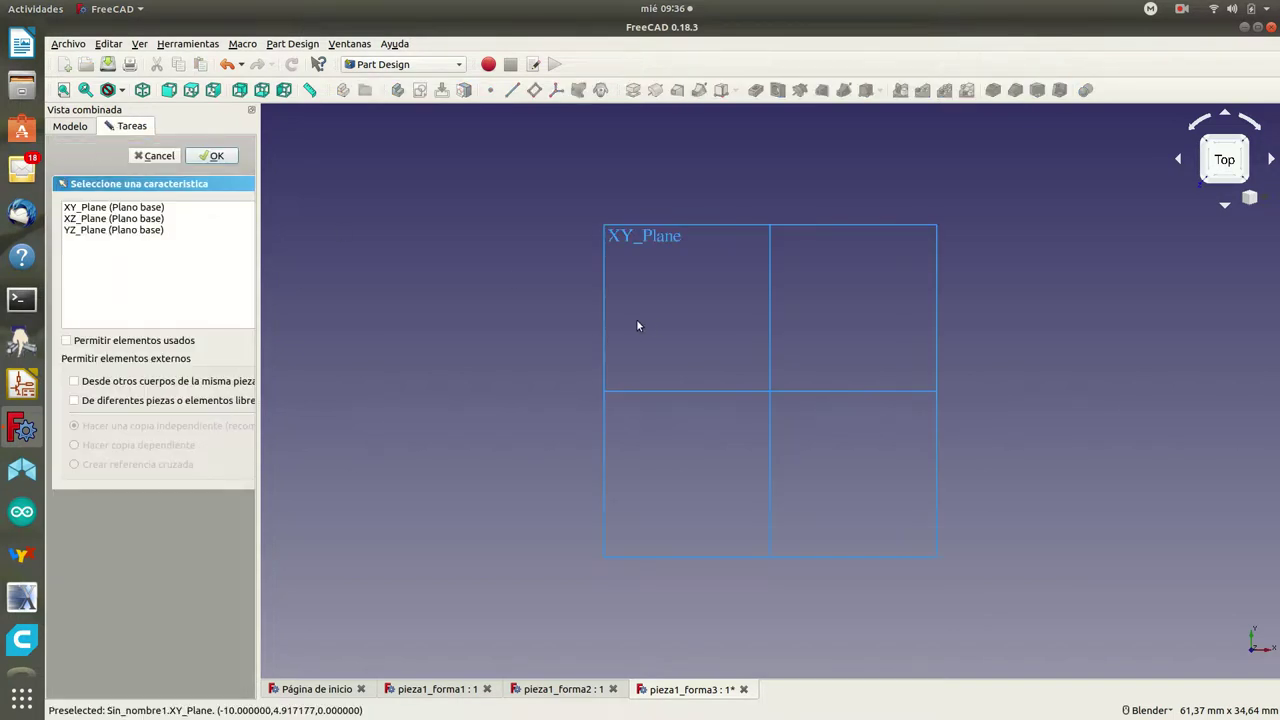
click(142, 91)
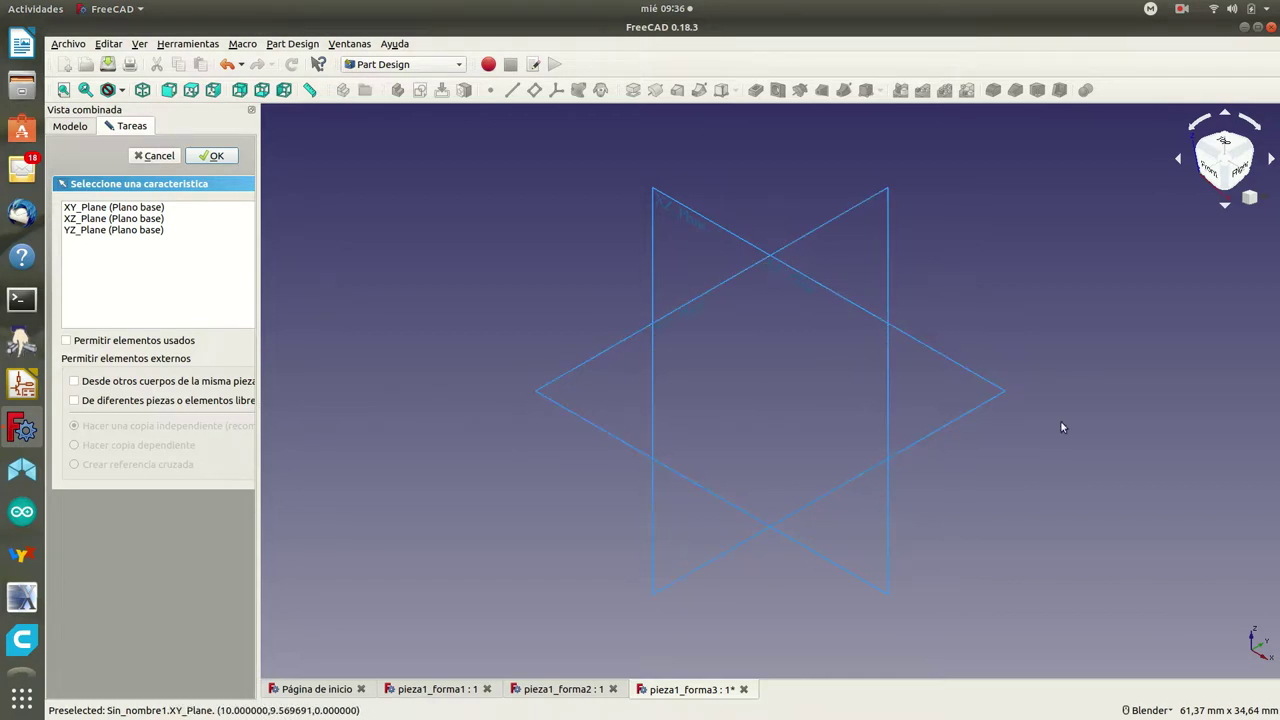
click(98, 210)
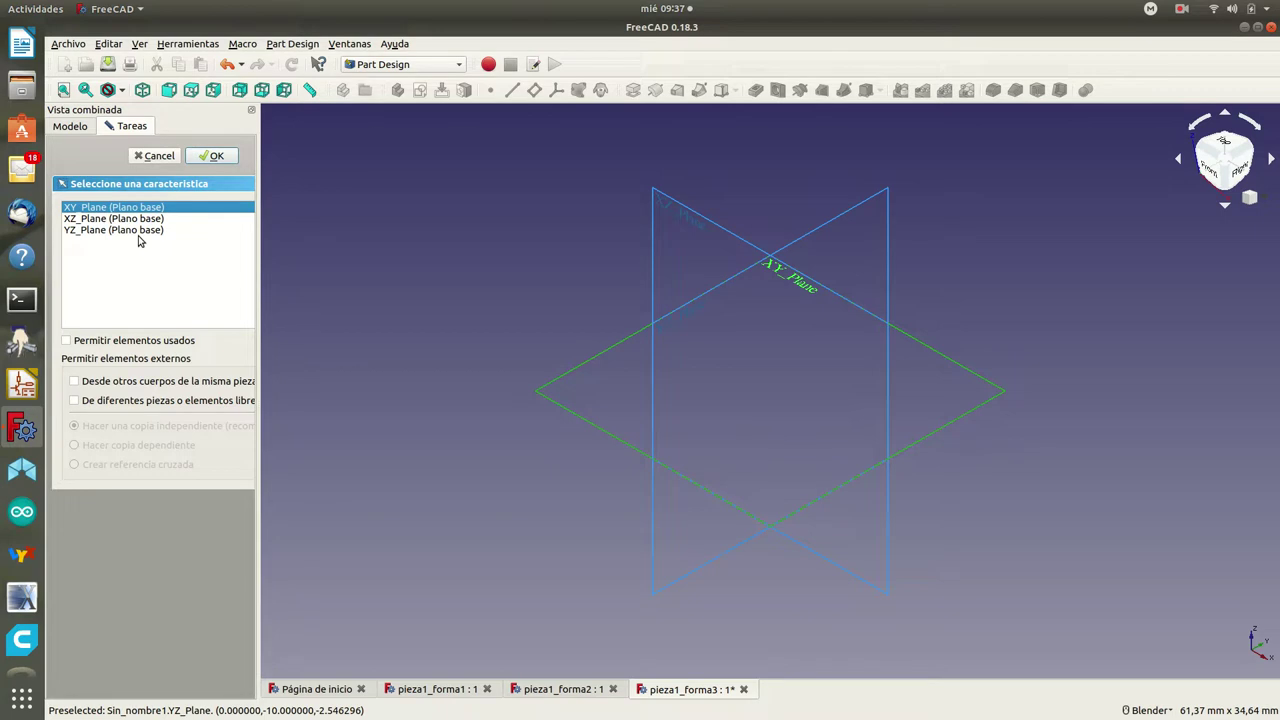
click(212, 156)
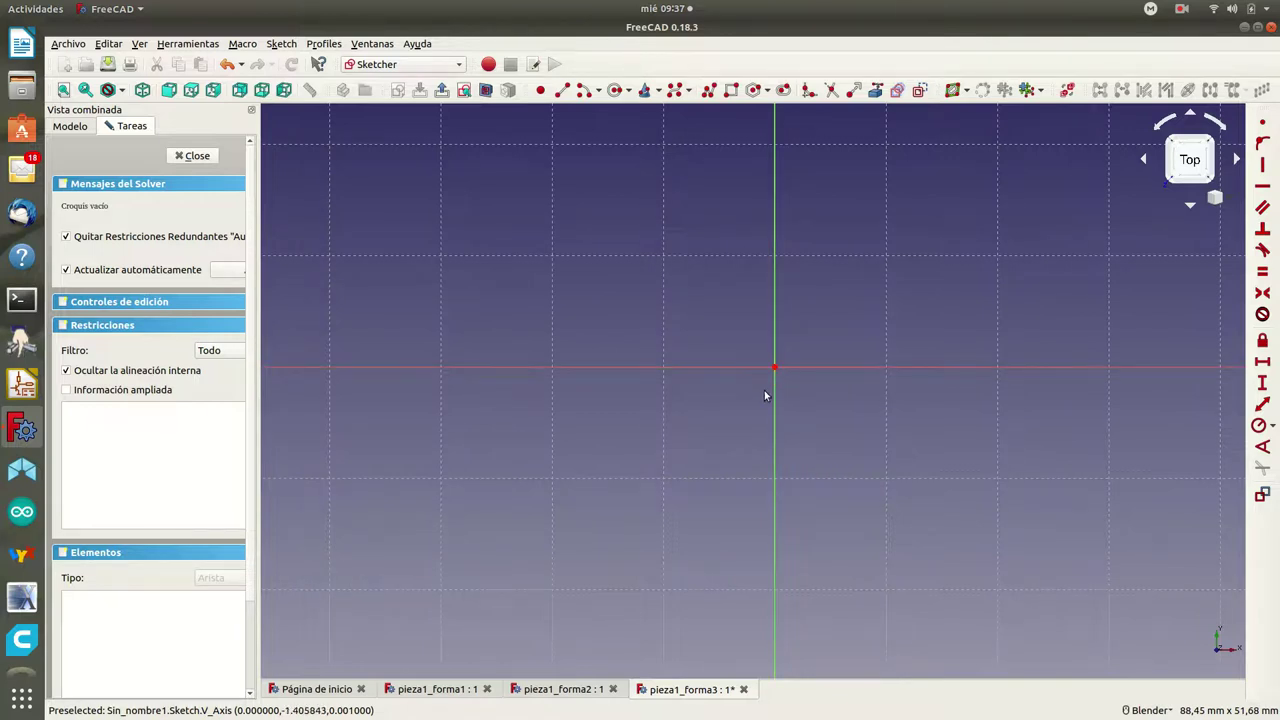
Step: Draw a centre-point arc at the origin, from a point straight above to one straight below
click(588, 92)
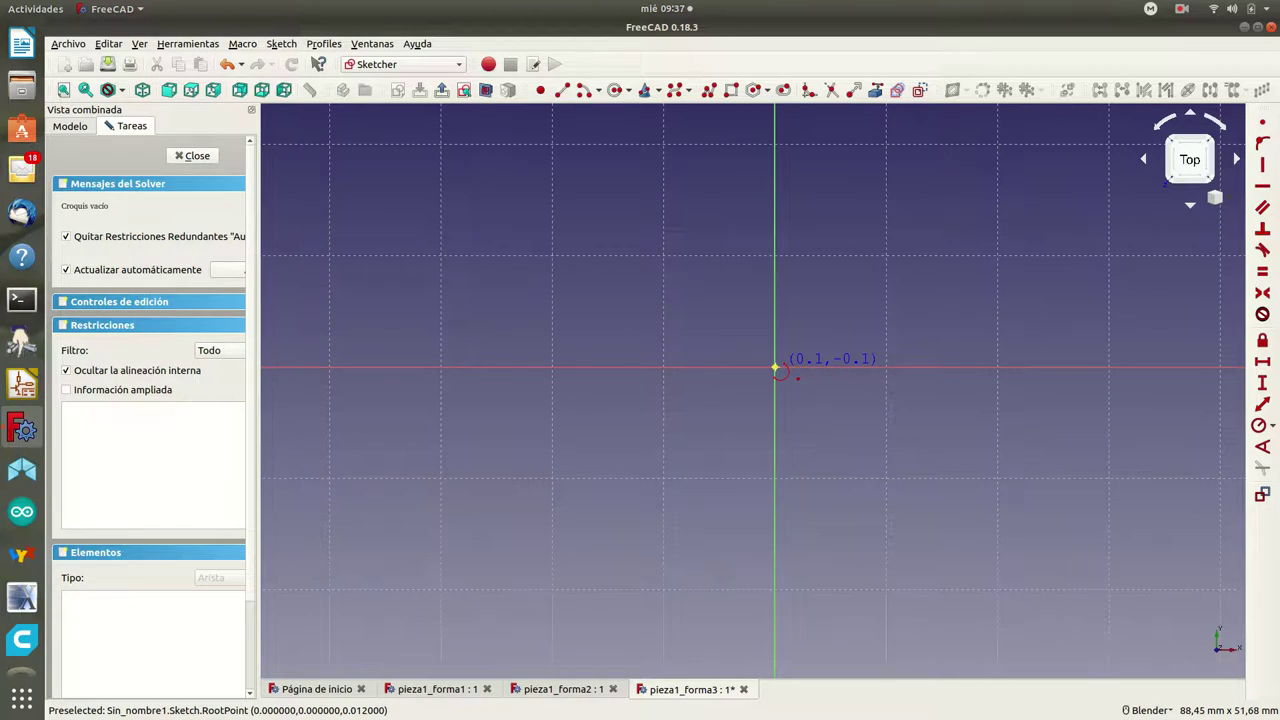
click(775, 368)
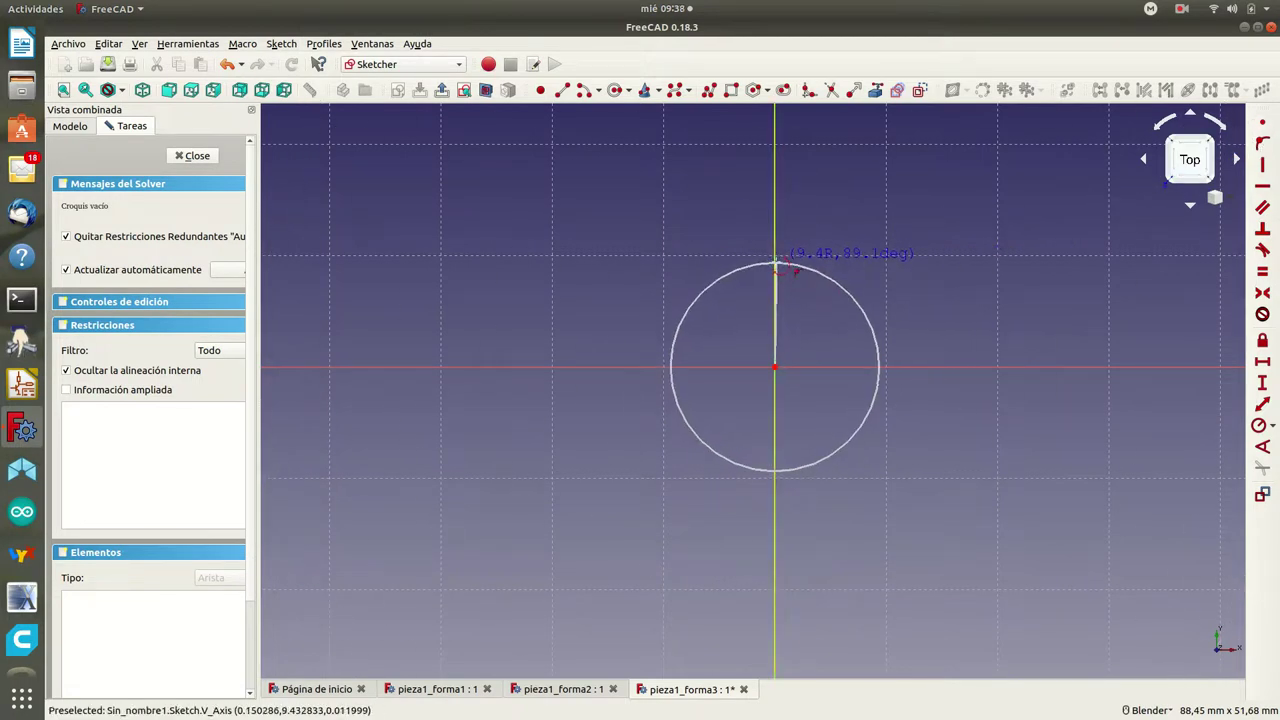
click(777, 264)
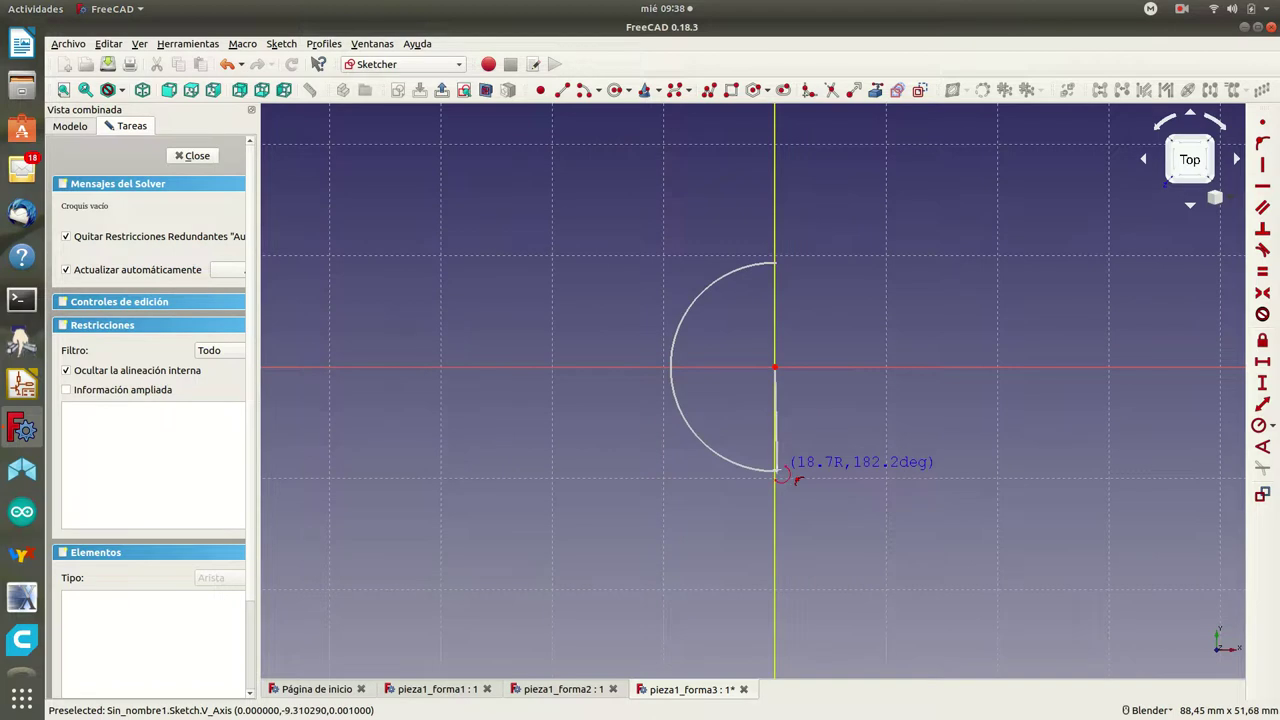
click(779, 471)
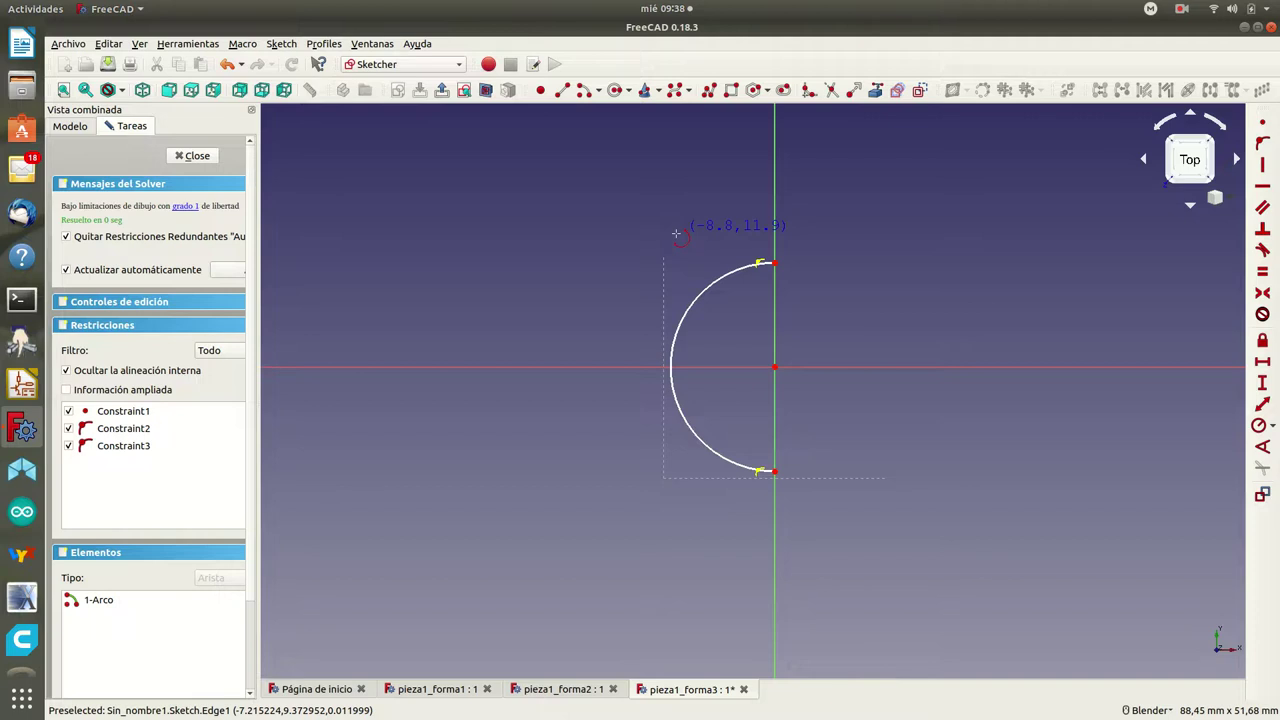
Step: Give the semicircular arc a 12,5 mm diameter constraint and move its dimension up-left of the arc
key(Escape)
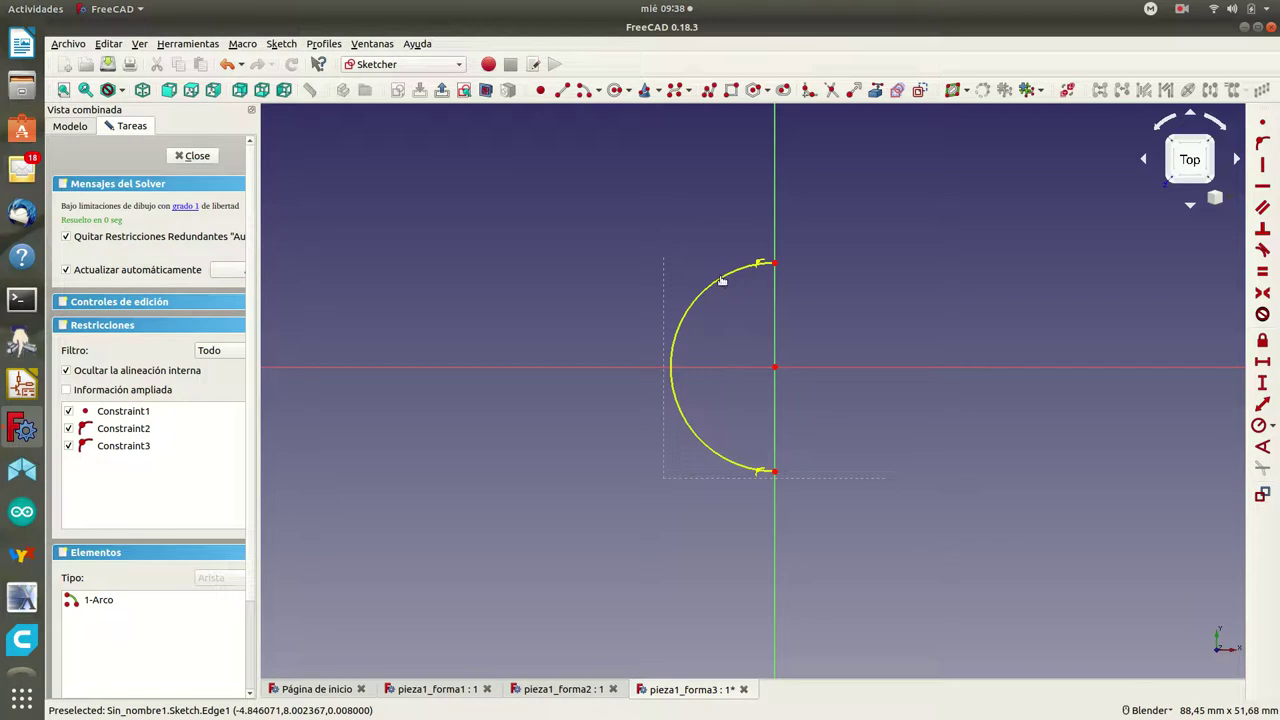
click(722, 281)
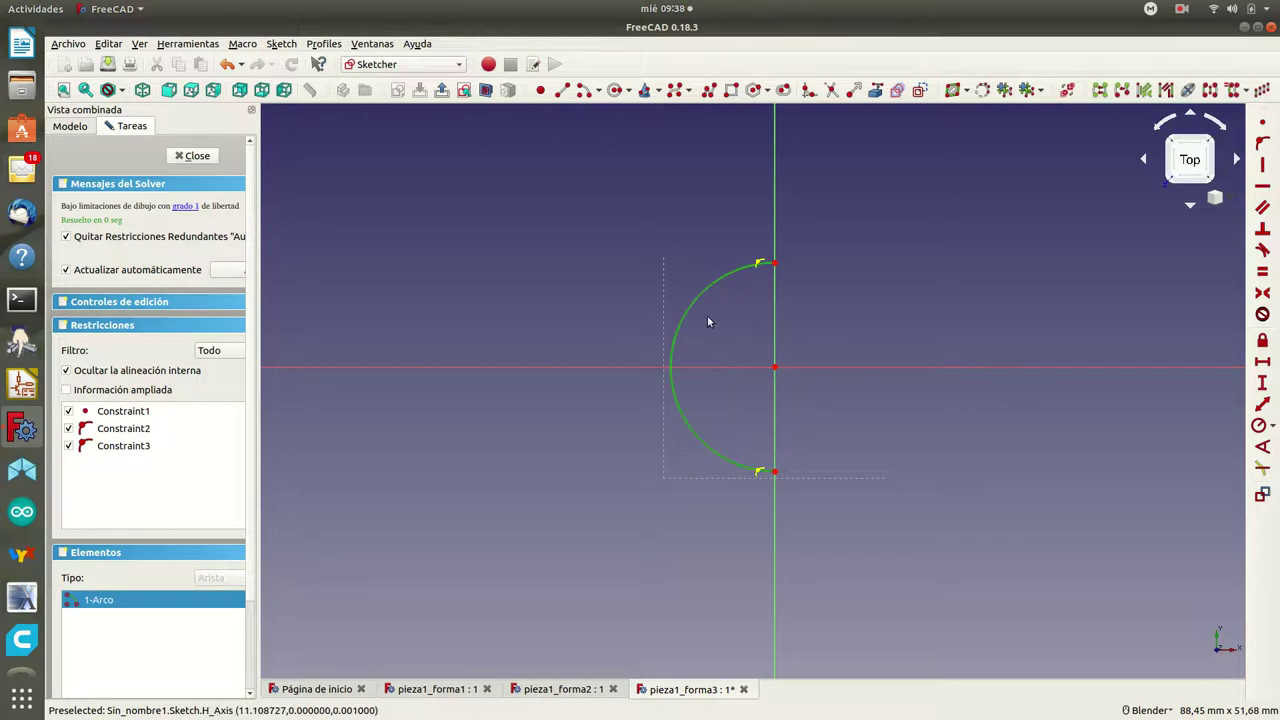
click(1273, 429)
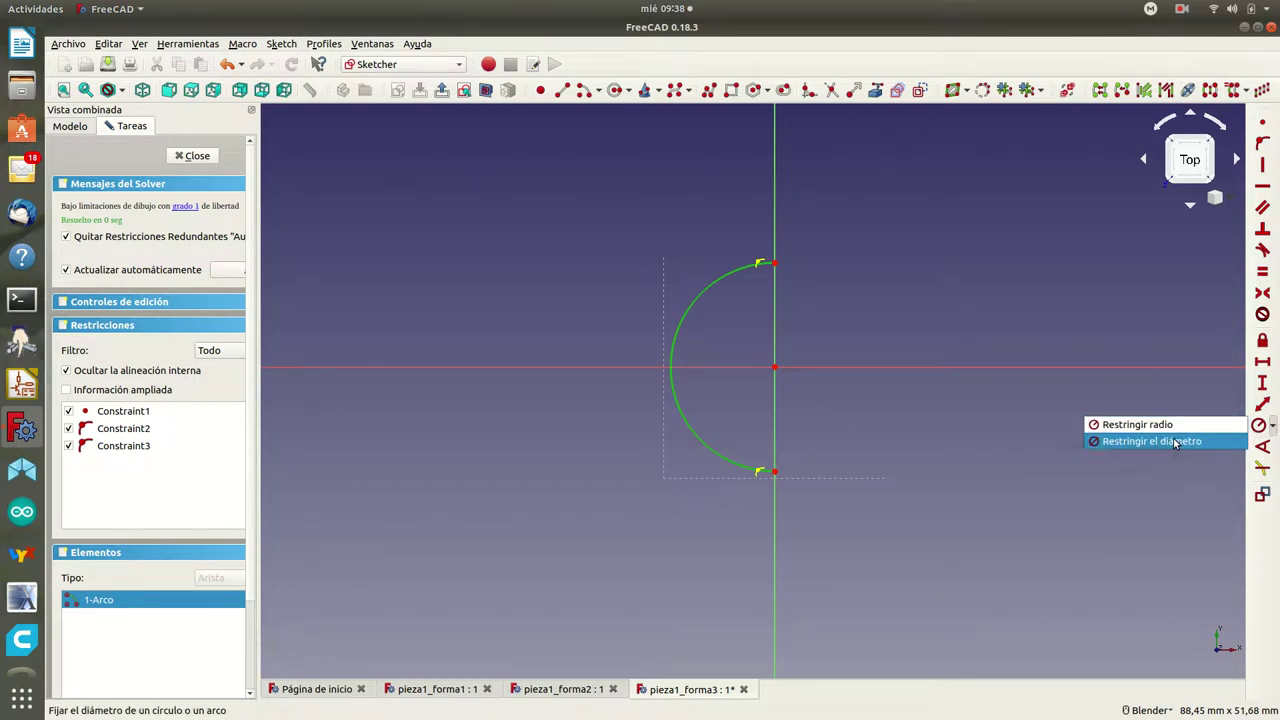
click(1174, 441)
text(12,5)
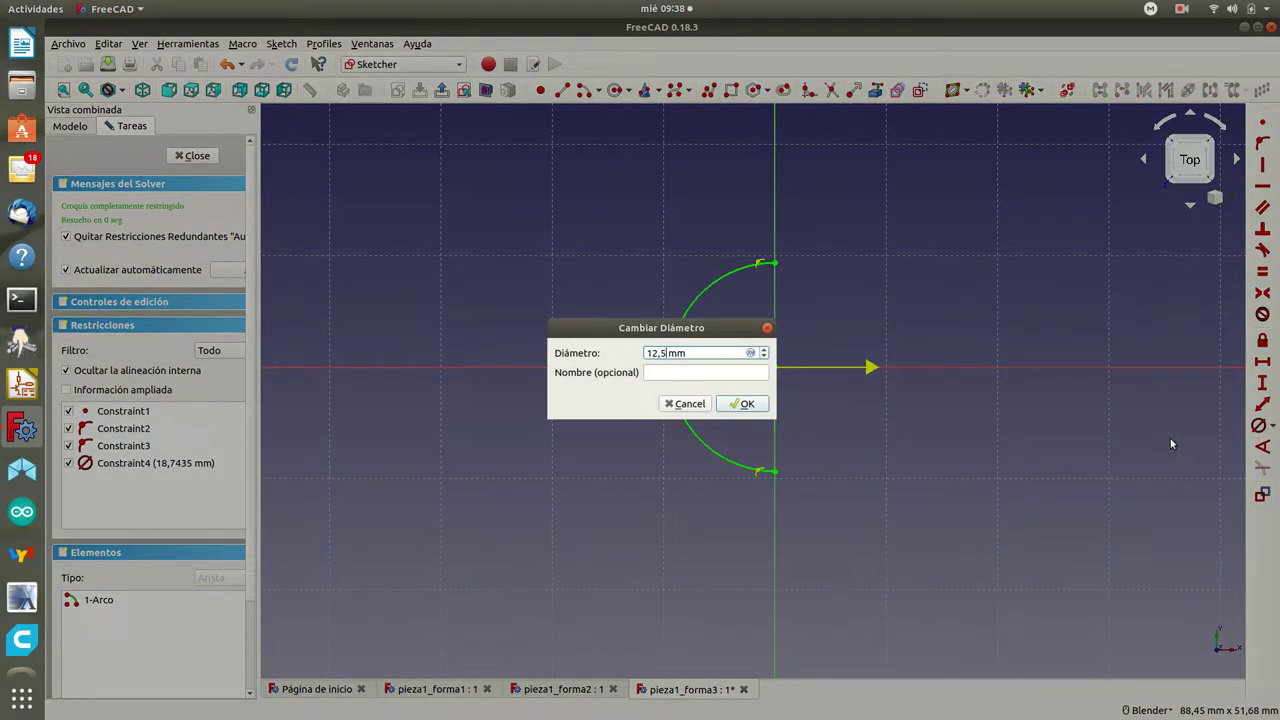
click(743, 404)
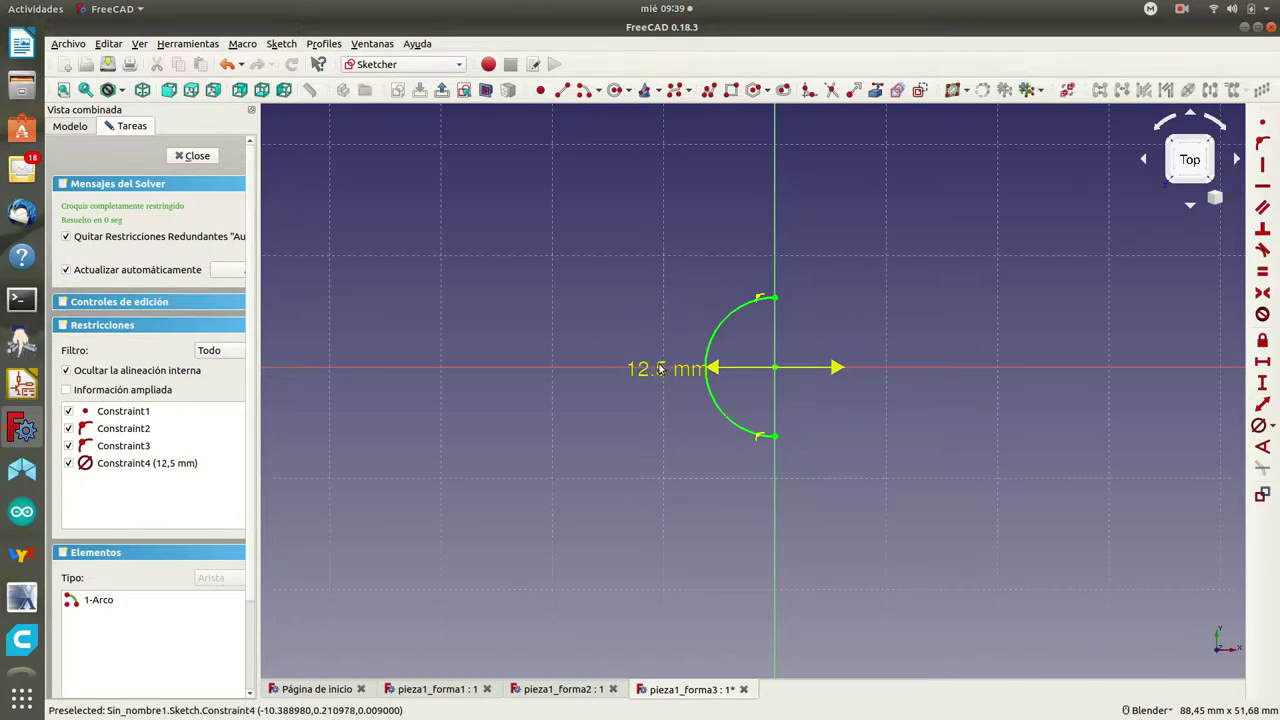
mouse_move(660, 369)
mouse_down()
mouse_move(660, 257)
mouse_move(664, 271)
mouse_up()
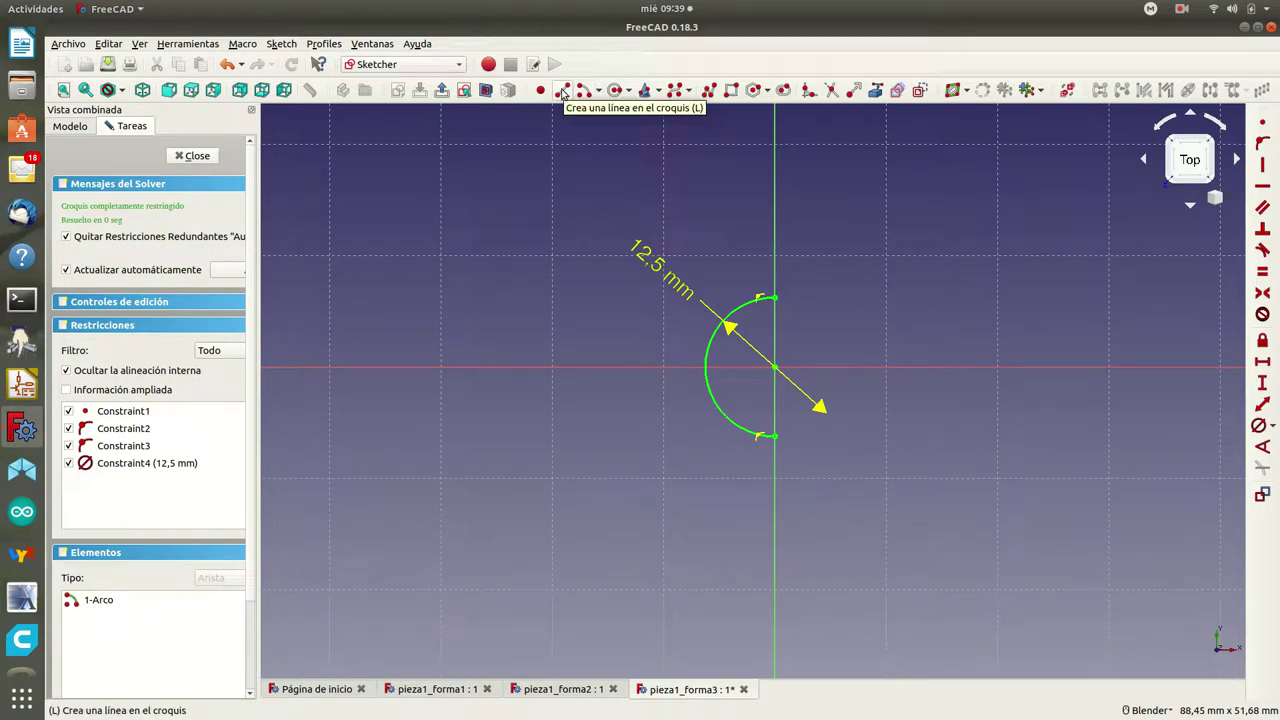
Step: Draw a horizontal line rightward from each of the arc's top and bottom endpoints
click(561, 91)
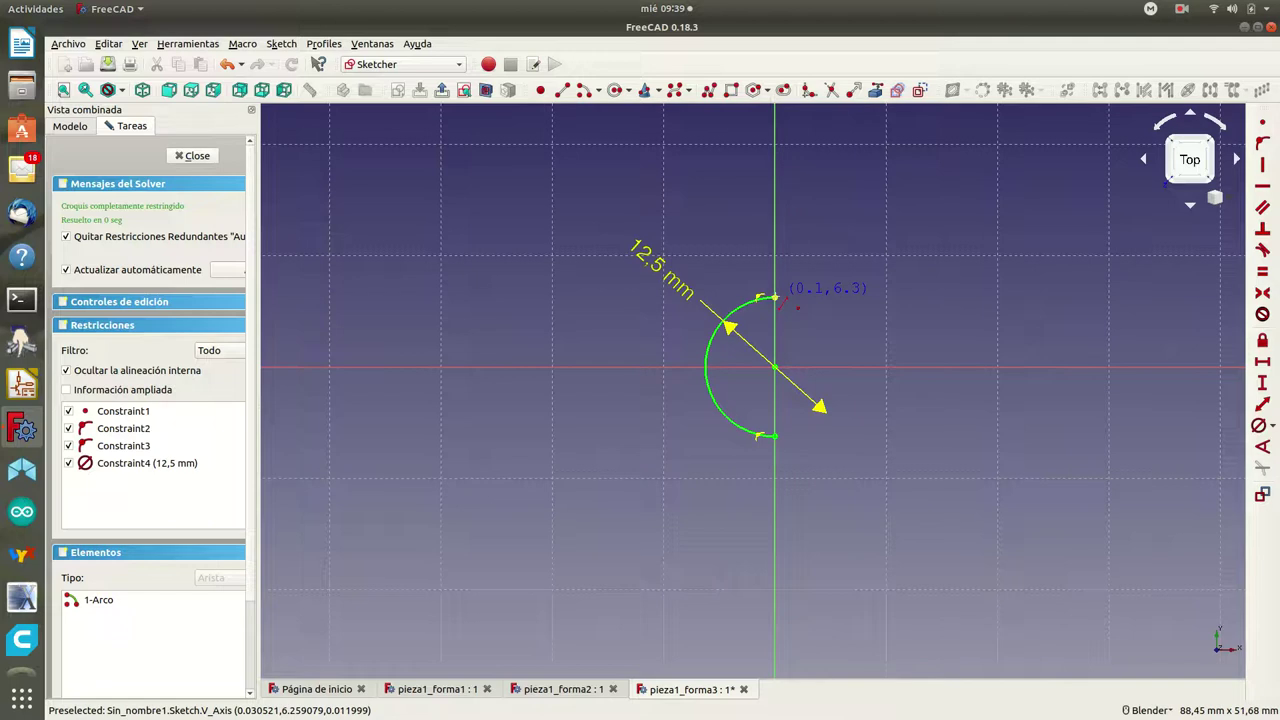
click(776, 297)
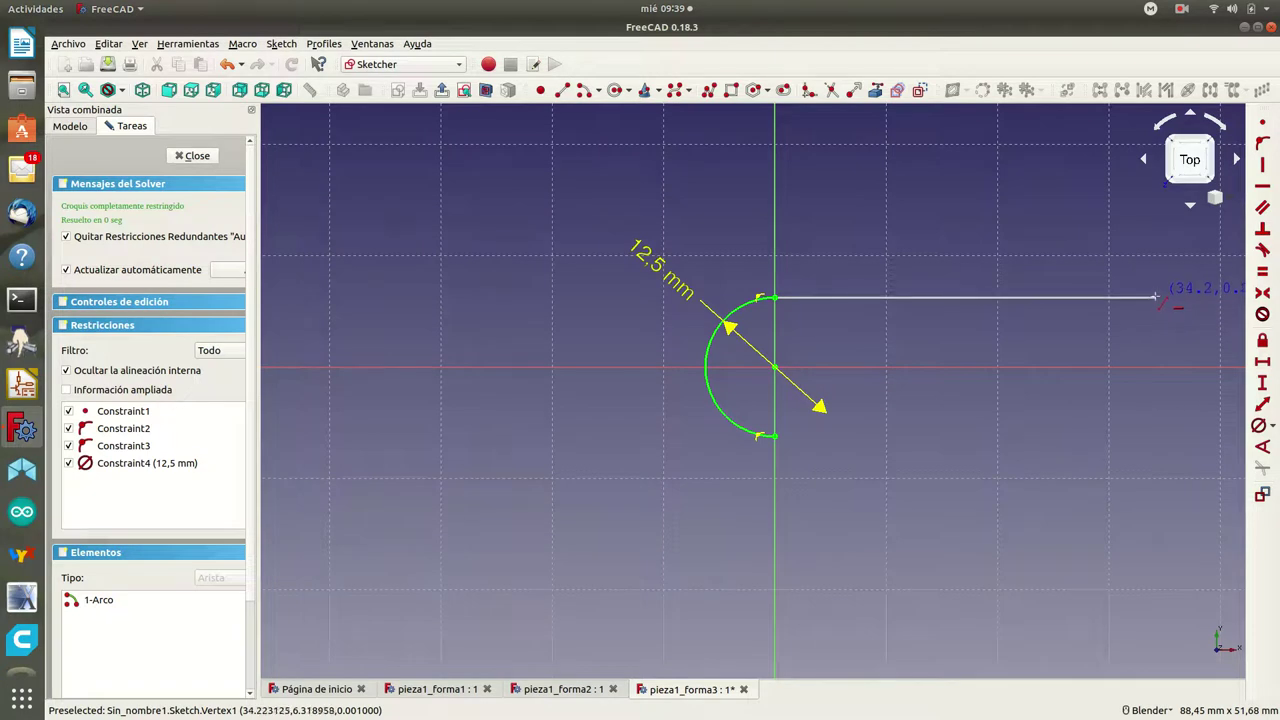
click(1155, 297)
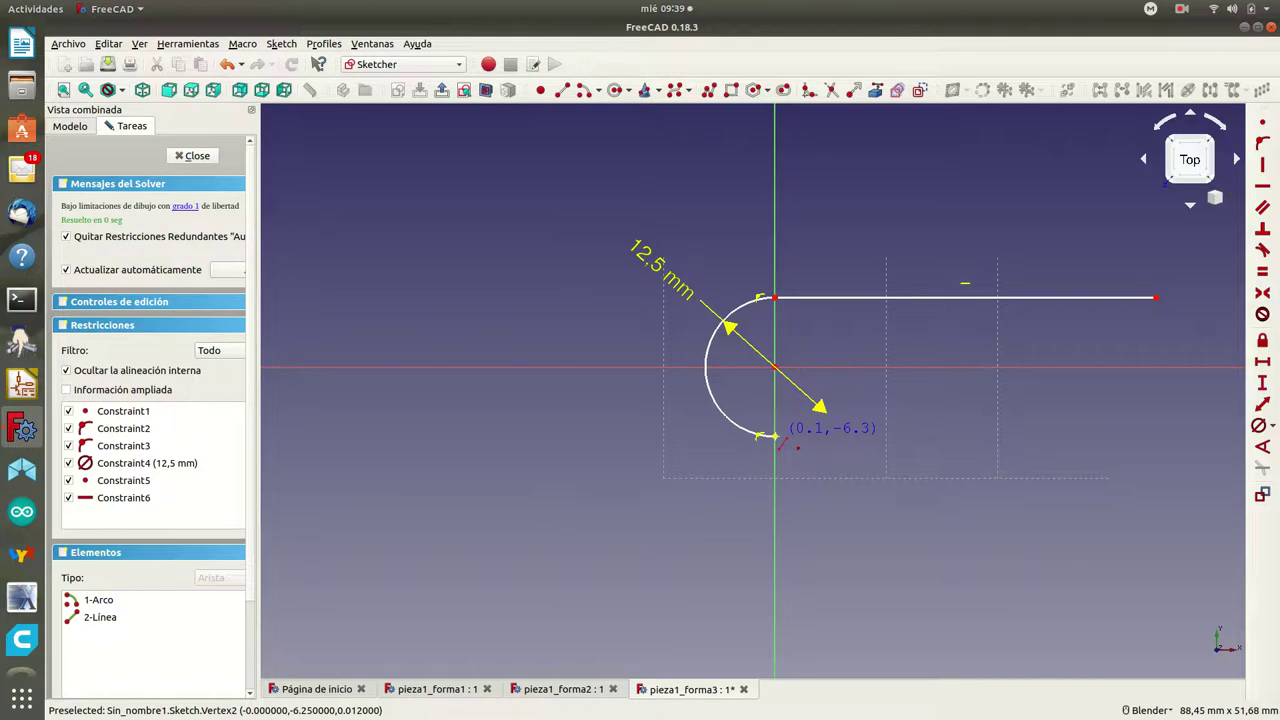
click(777, 438)
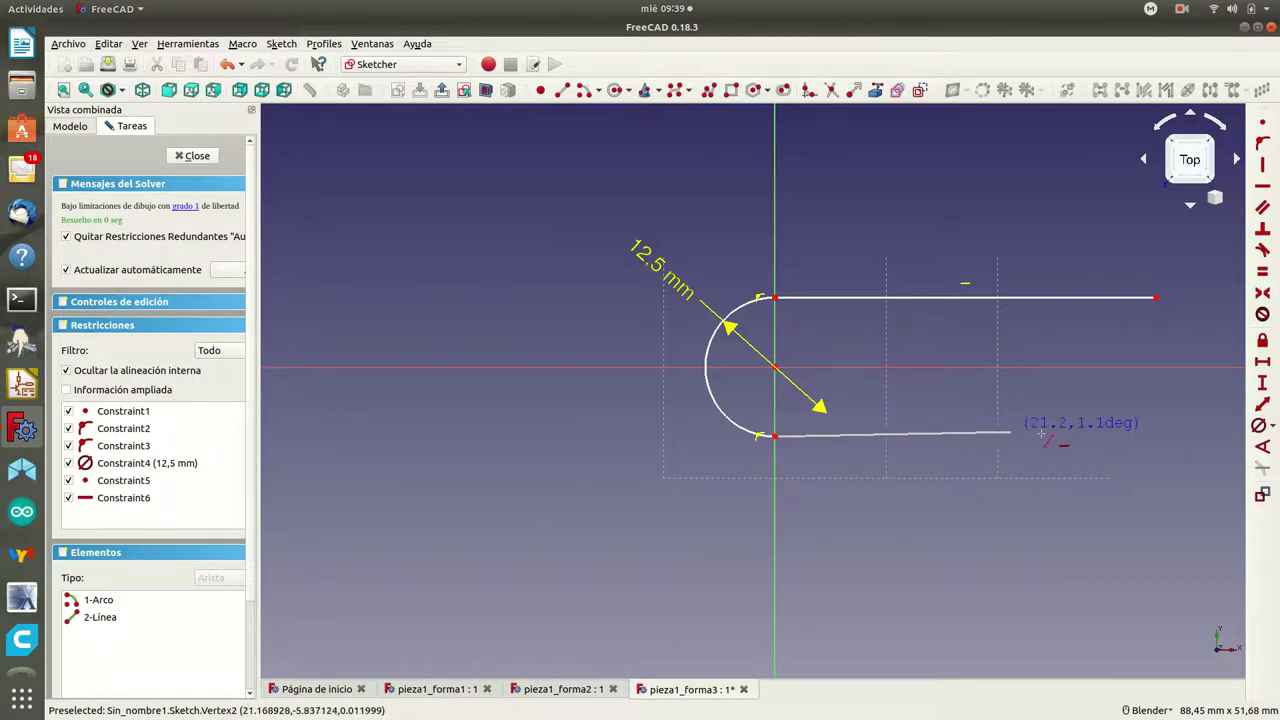
click(1161, 437)
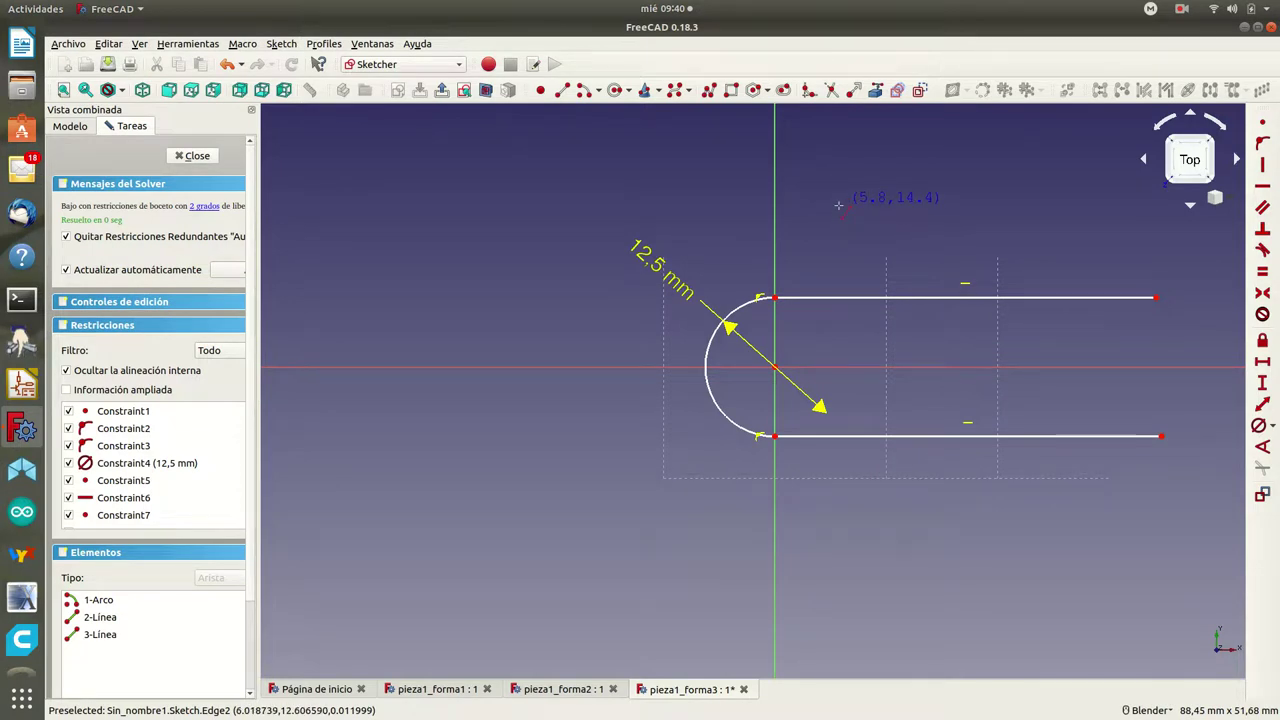
Step: Constrain the top horizontal line to a 56,5 mm horizontal length
click(849, 300)
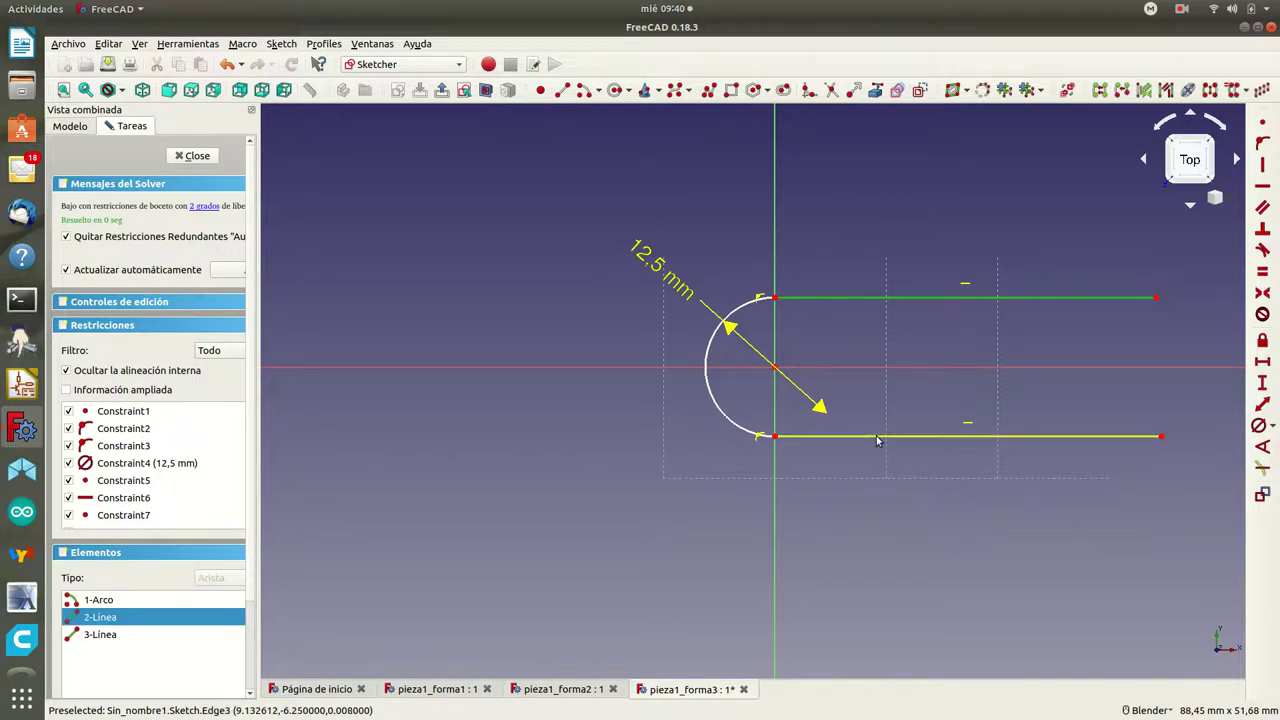
click(877, 440)
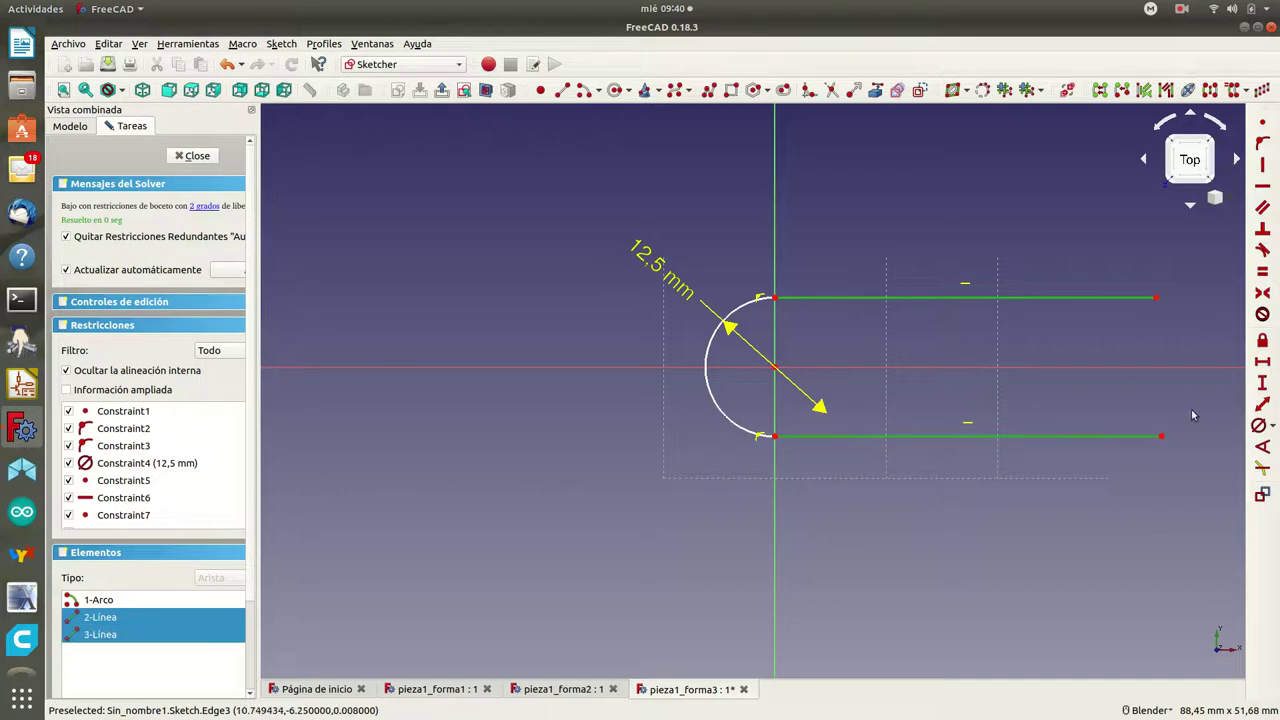
click(1261, 363)
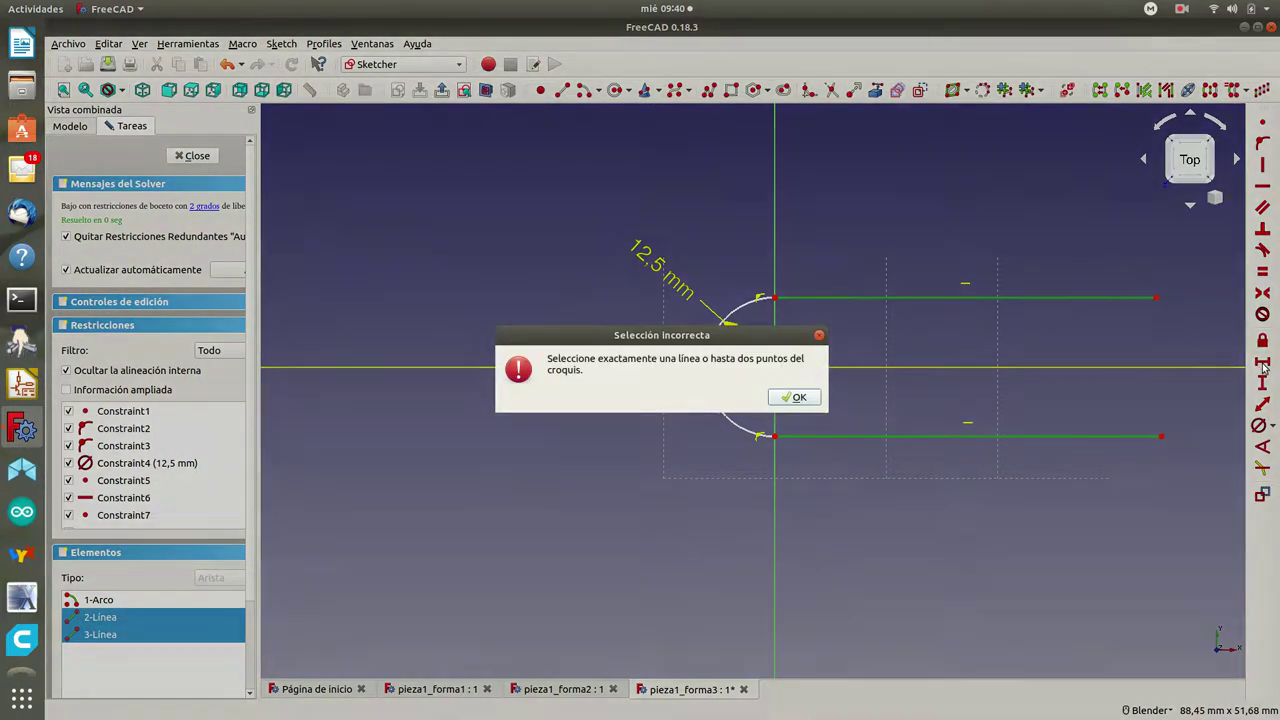
click(797, 397)
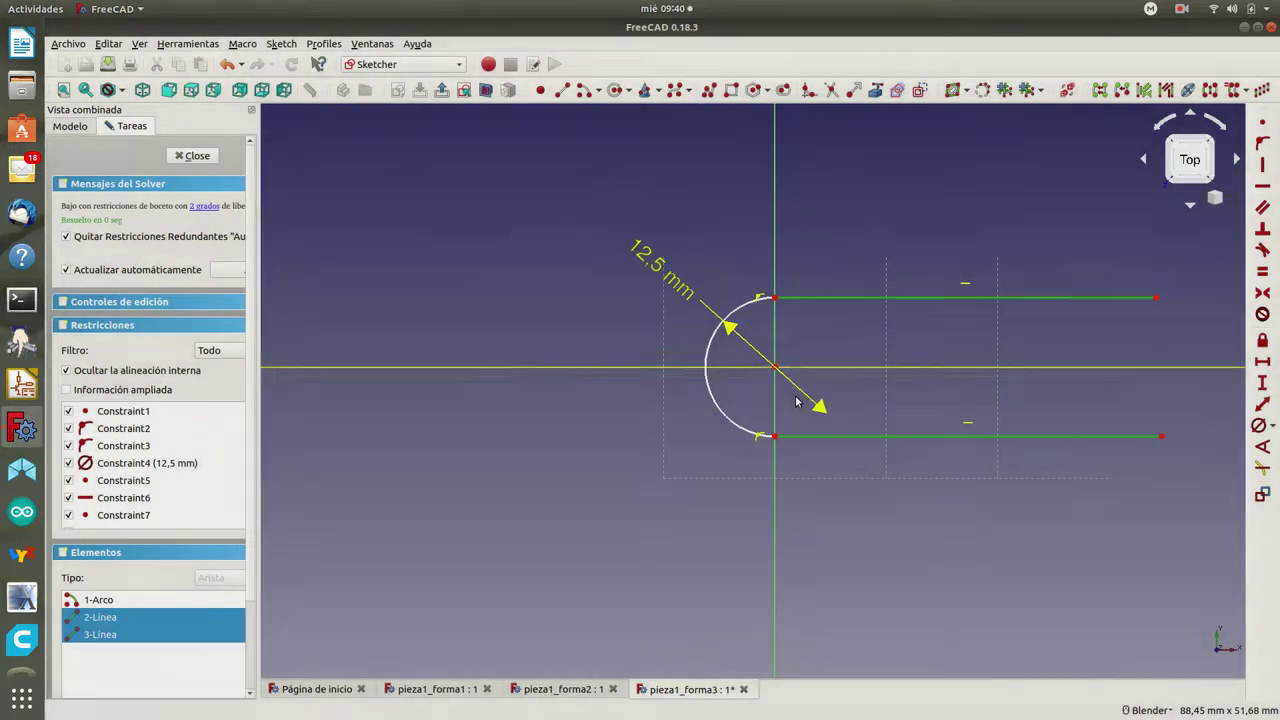
click(879, 308)
click(882, 298)
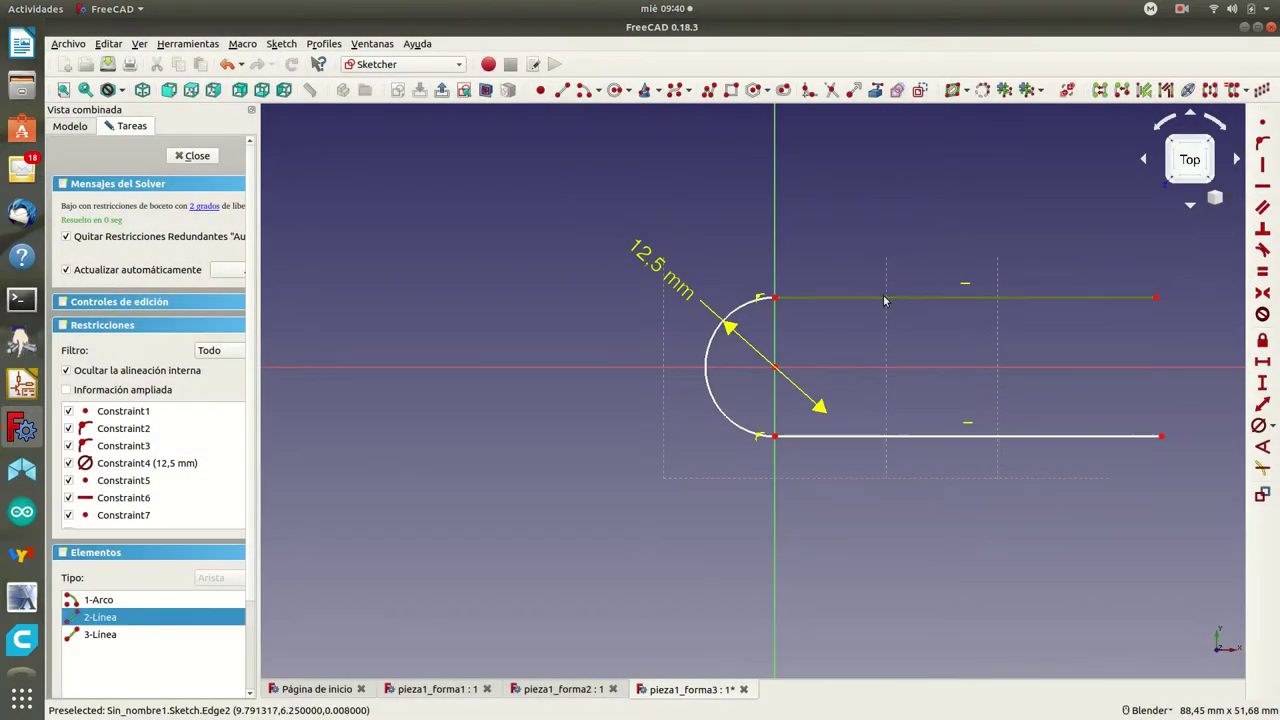
click(1262, 366)
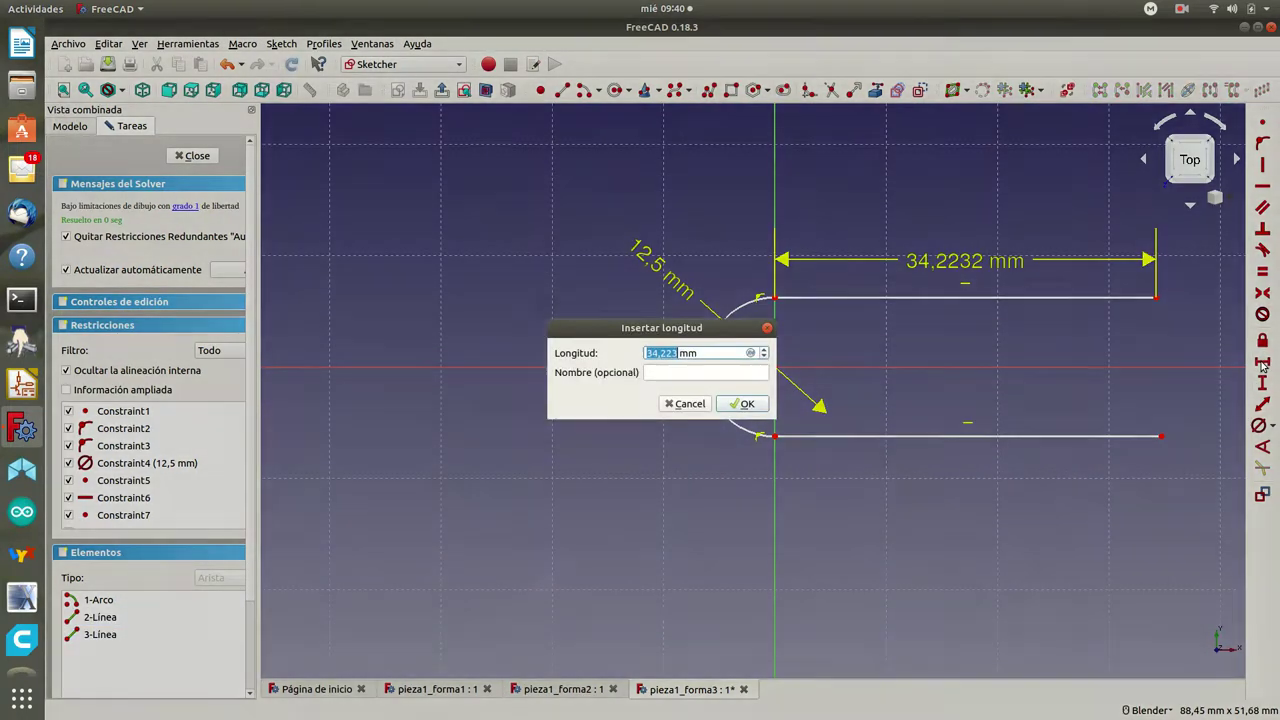
text(56,5)
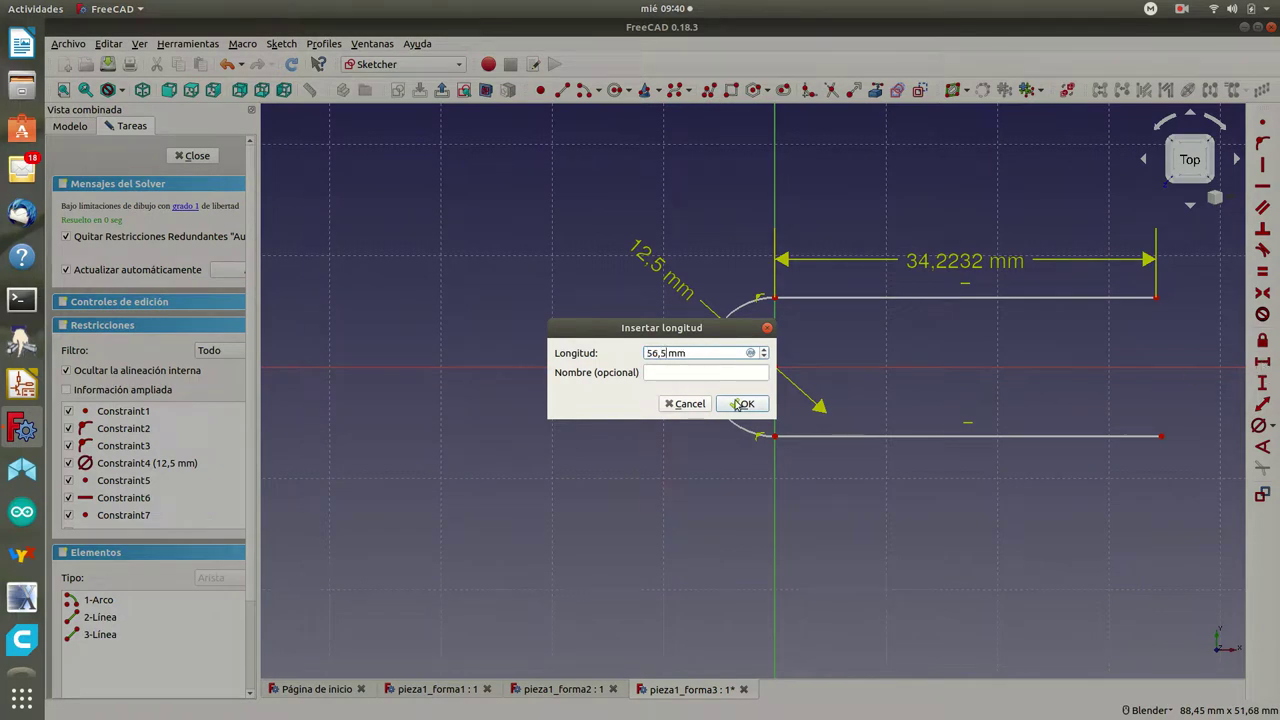
click(740, 404)
Step: Constrain the bottom horizontal line to a 56,5 mm horizontal length as well
scroll(623, 369, down, 2)
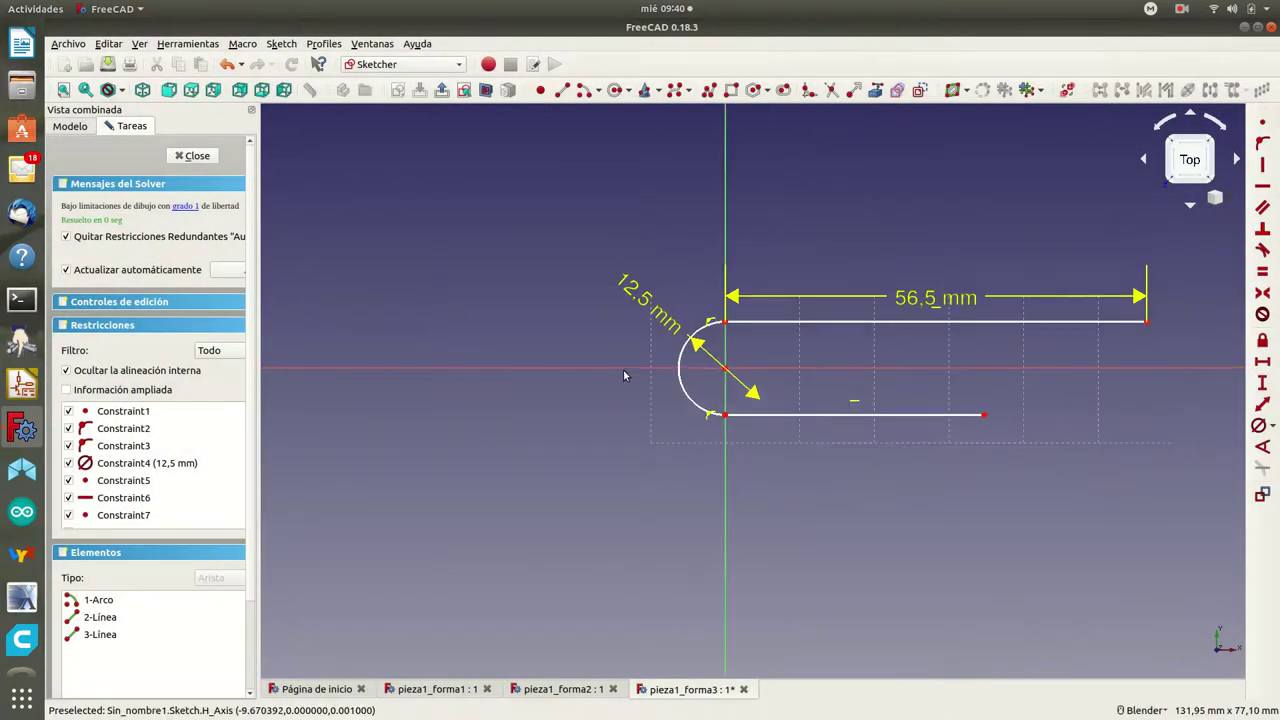
click(860, 414)
click(1262, 364)
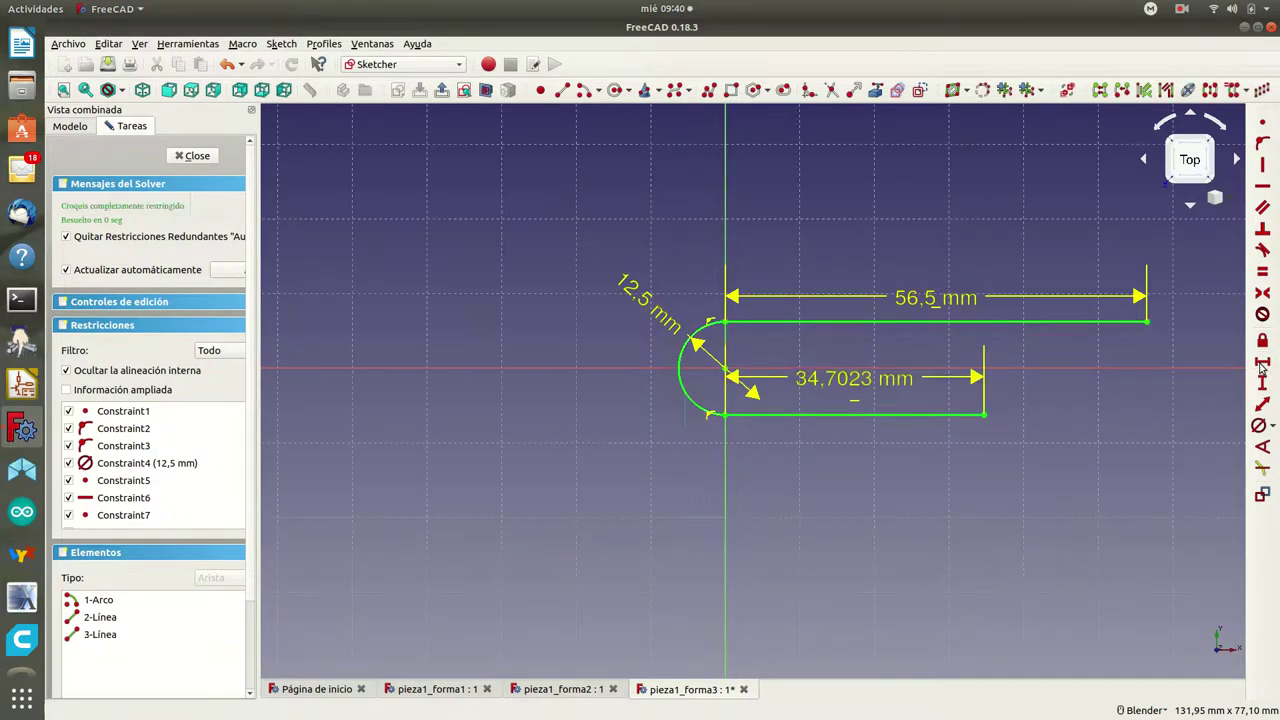
text(56,5m)
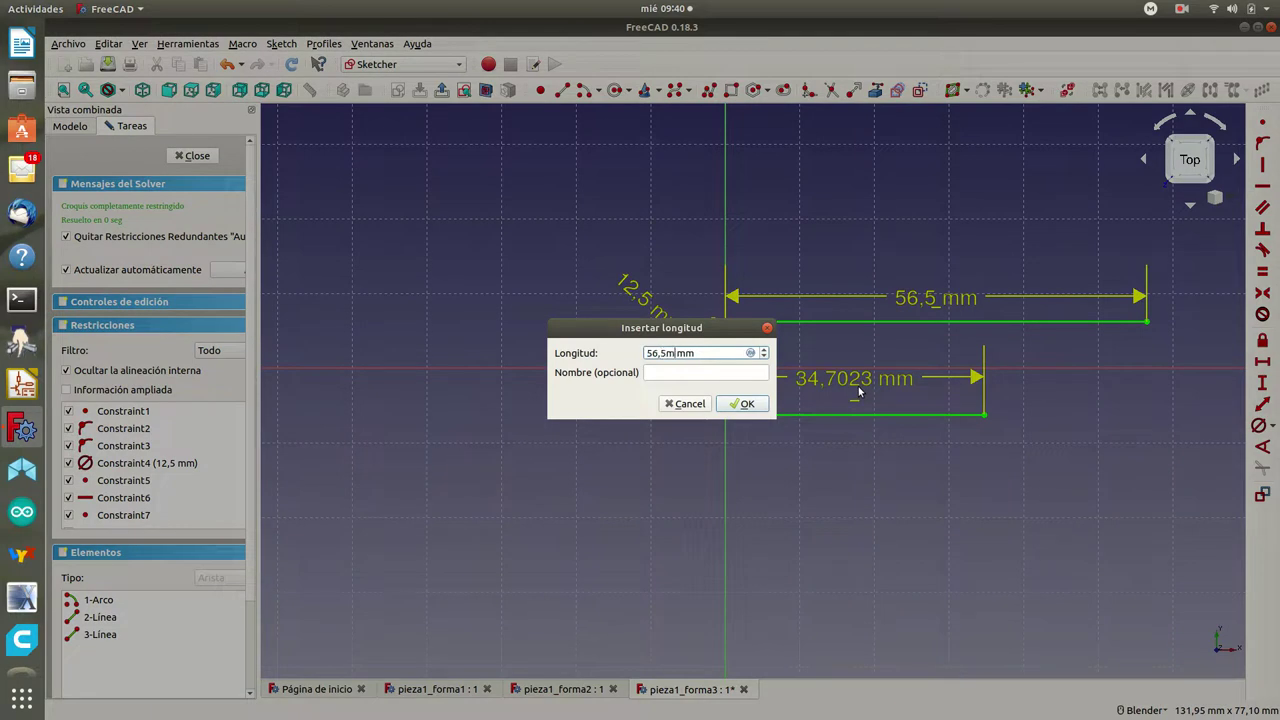
text(m)
key(Return)
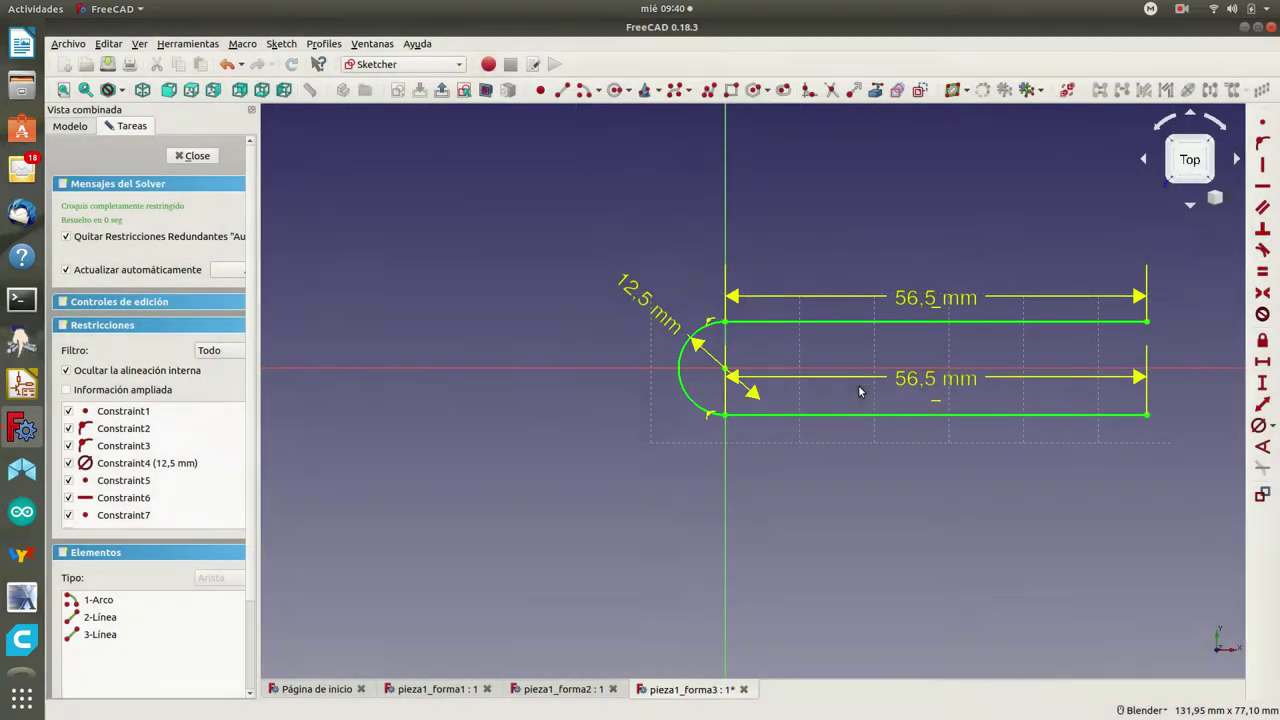
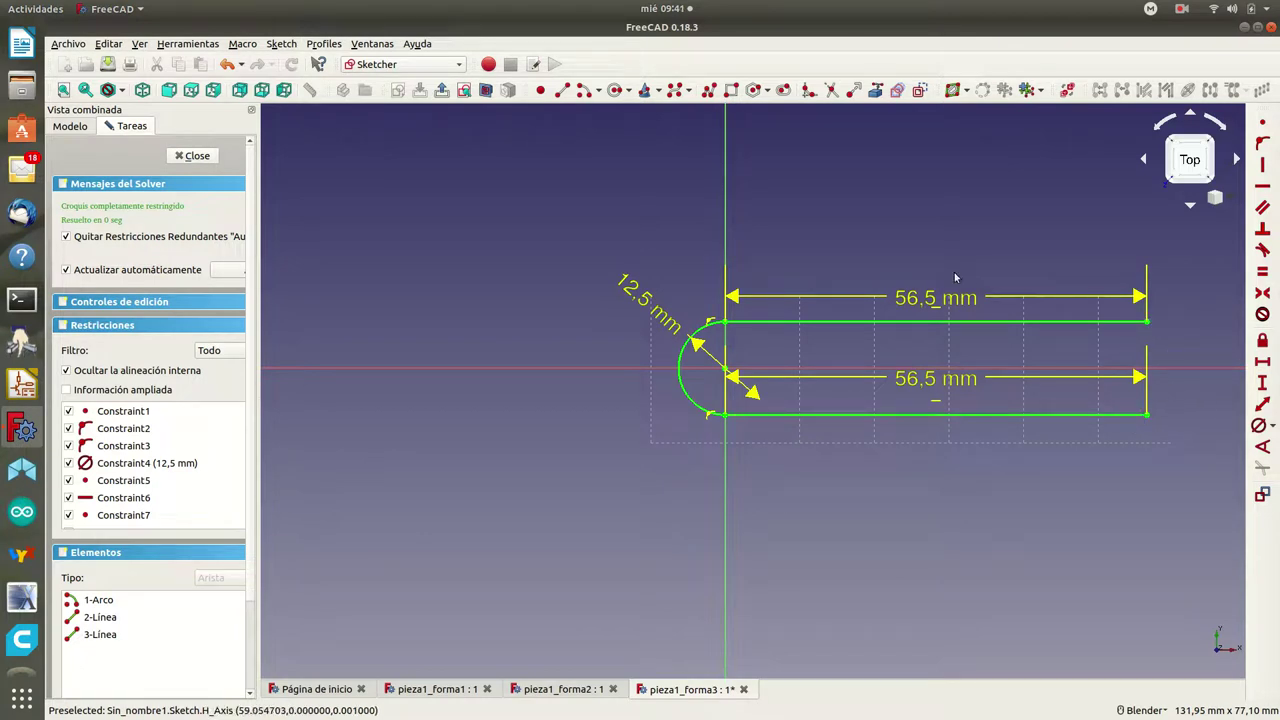
Step: Try the arc tool with construction mode toggled, then cancel it
click(583, 92)
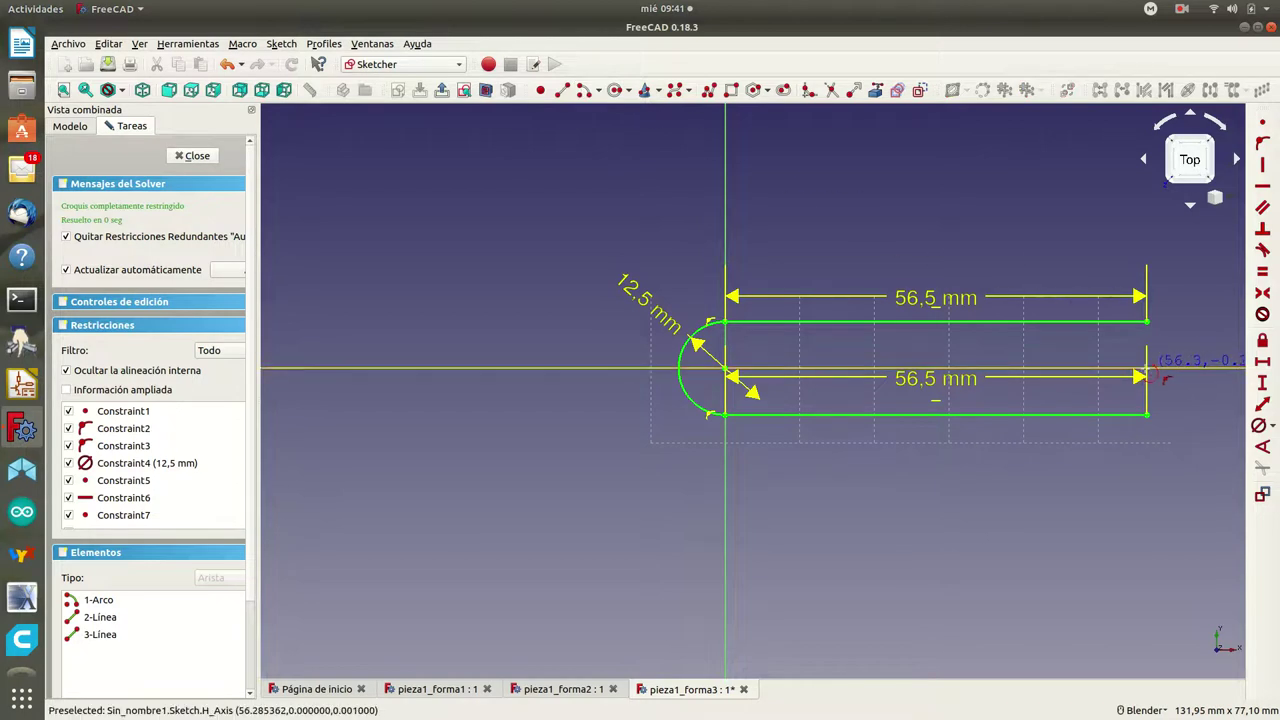
scroll(1150, 375, up, 2)
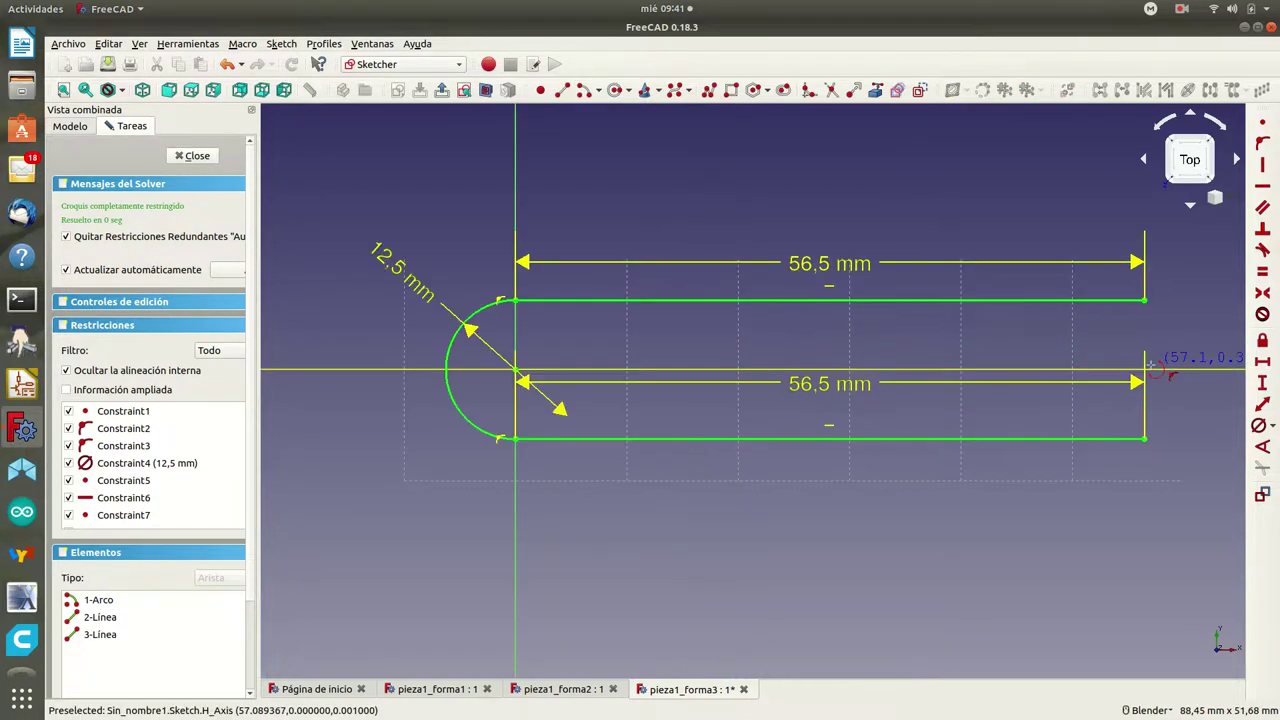
scroll(1148, 368, up, 2)
scroll(1145, 370, down, 2)
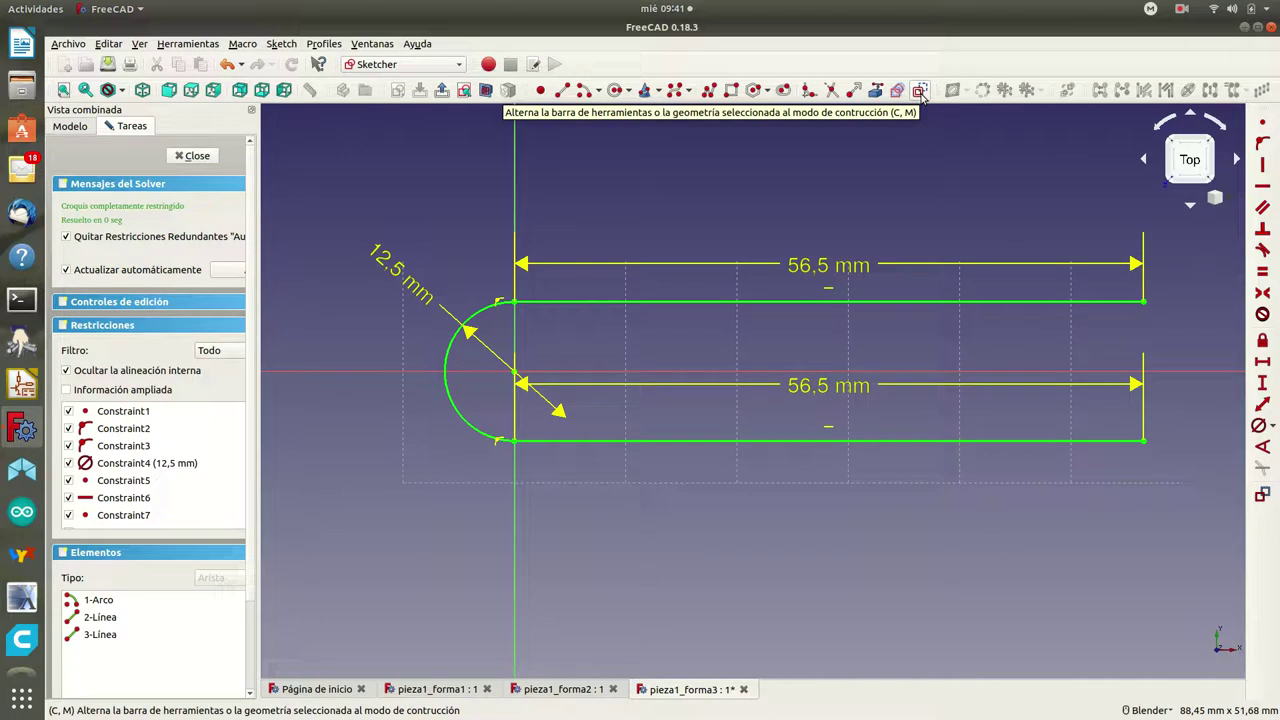
click(920, 91)
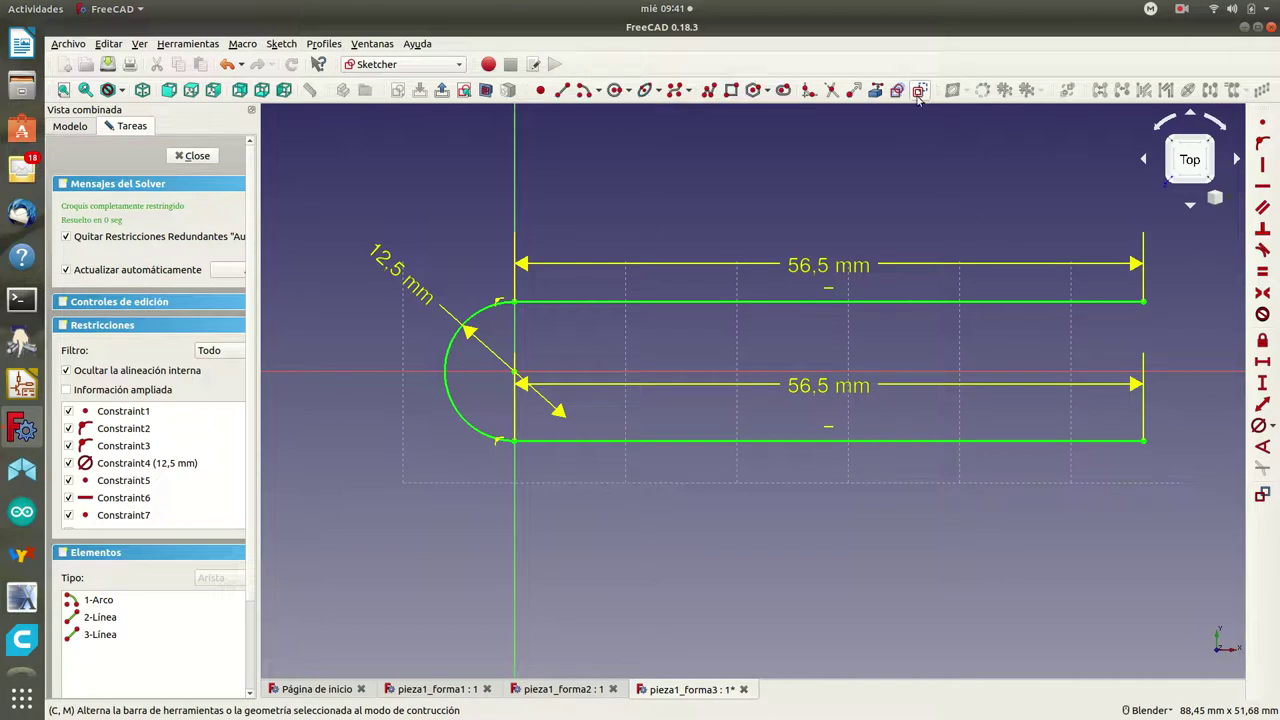
click(584, 90)
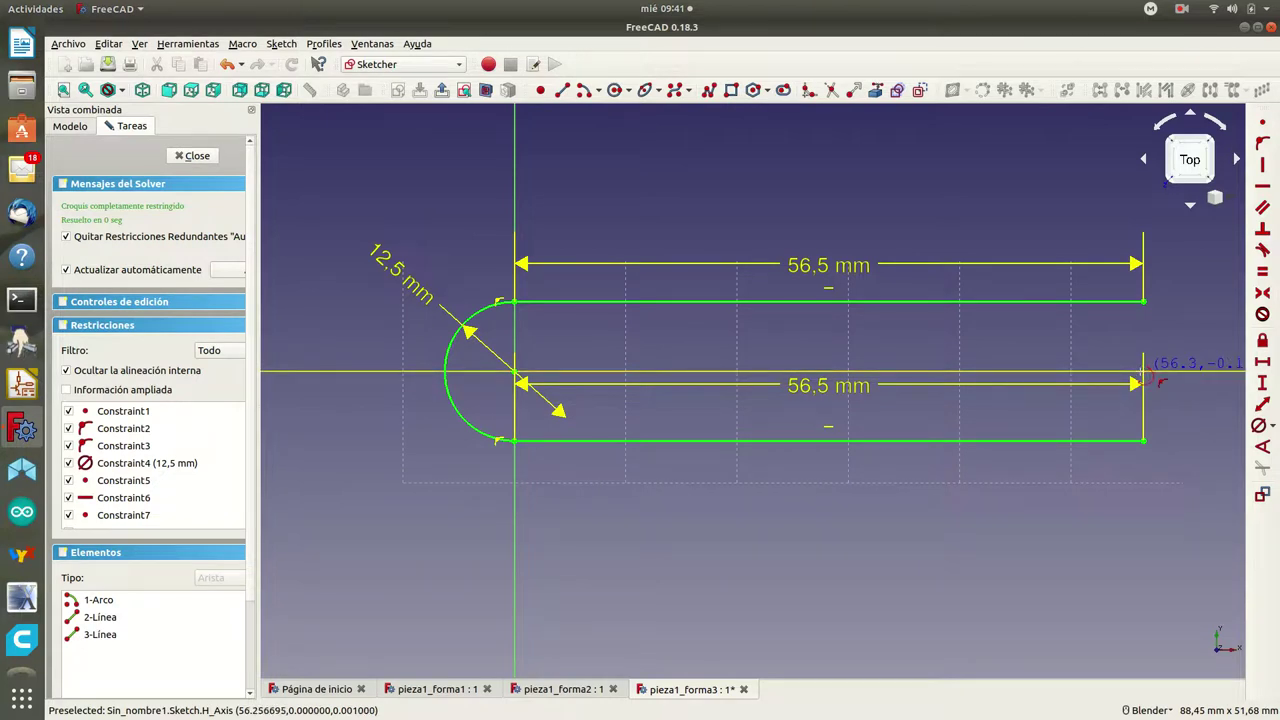
right_click(1143, 375)
Step: Place a sketch point on the horizontal axis at the slot's right end
mouse_move(1143, 375)
mouse_down()
mouse_move(680, 125)
mouse_move(688, 105)
mouse_up()
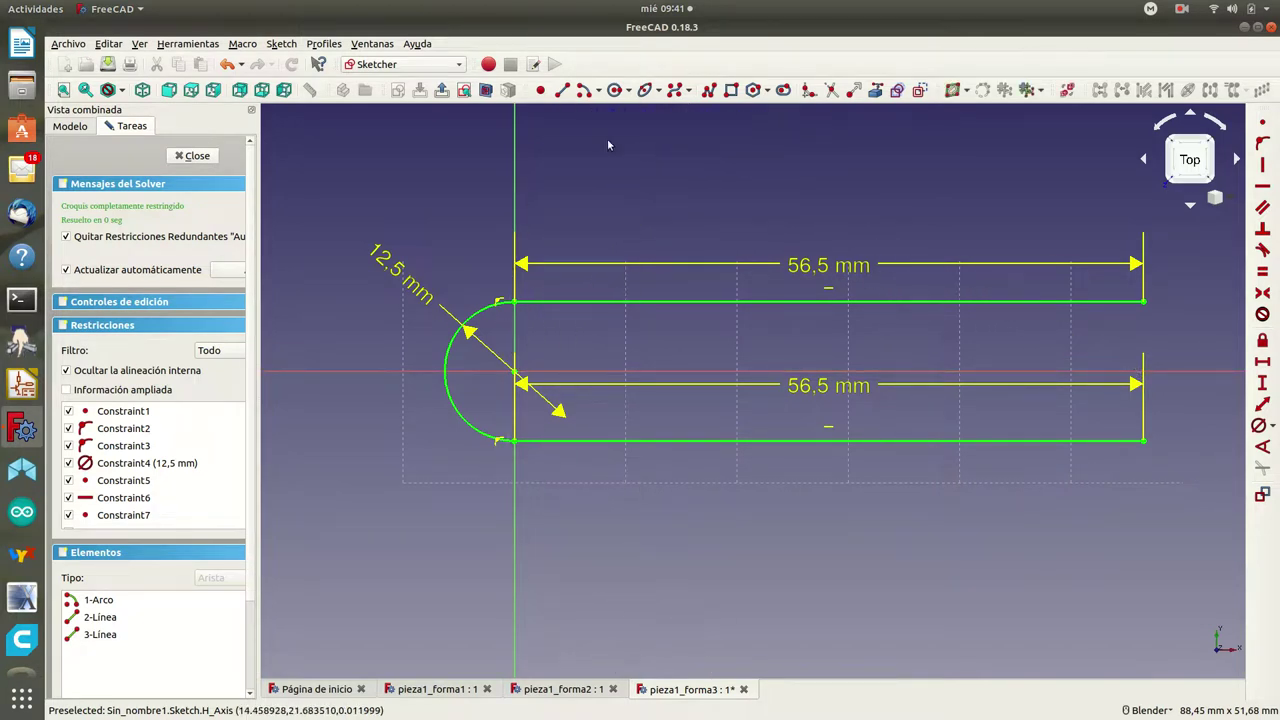
click(540, 91)
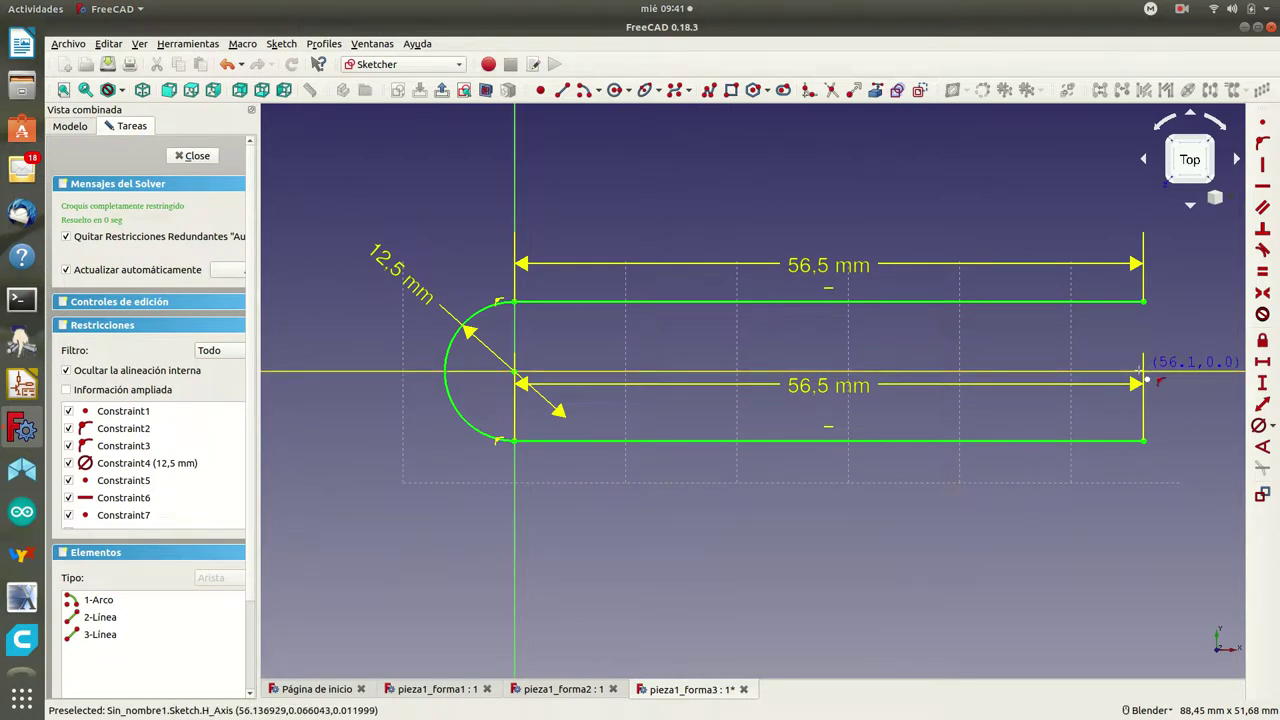
click(1140, 371)
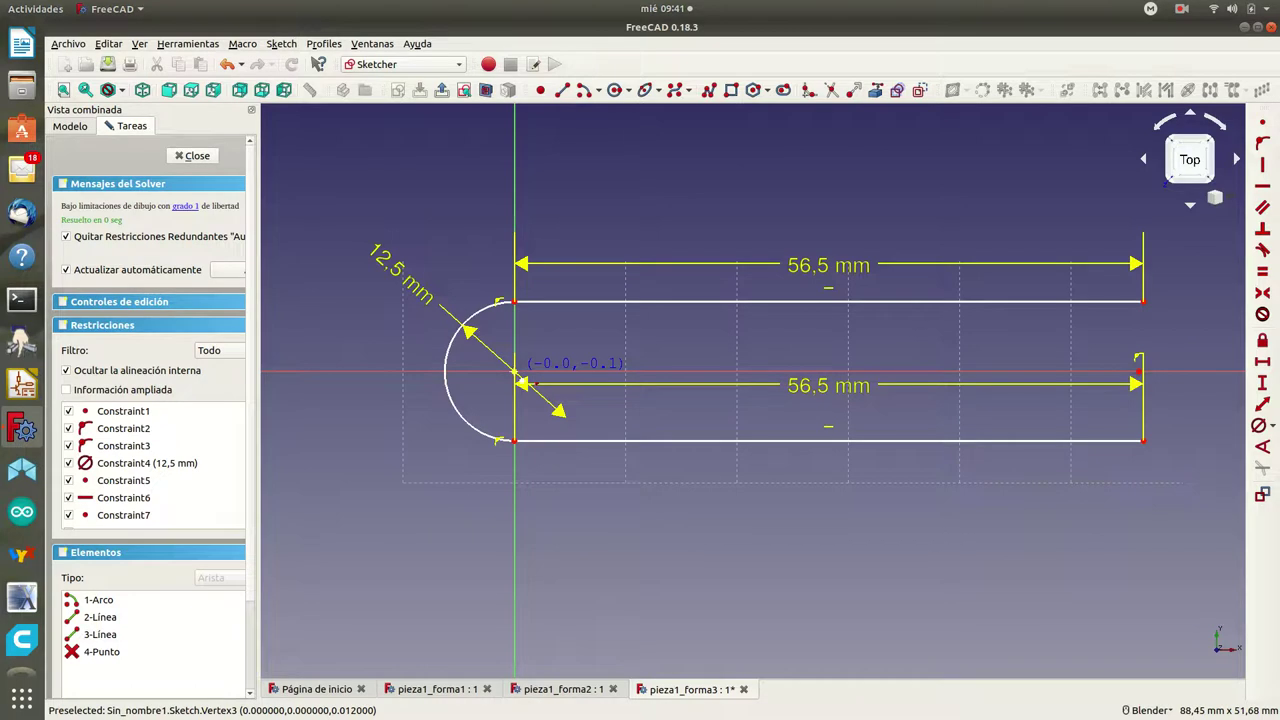
Step: Constrain the new point 56,5 mm horizontally from the left arc's centre
click(540, 89)
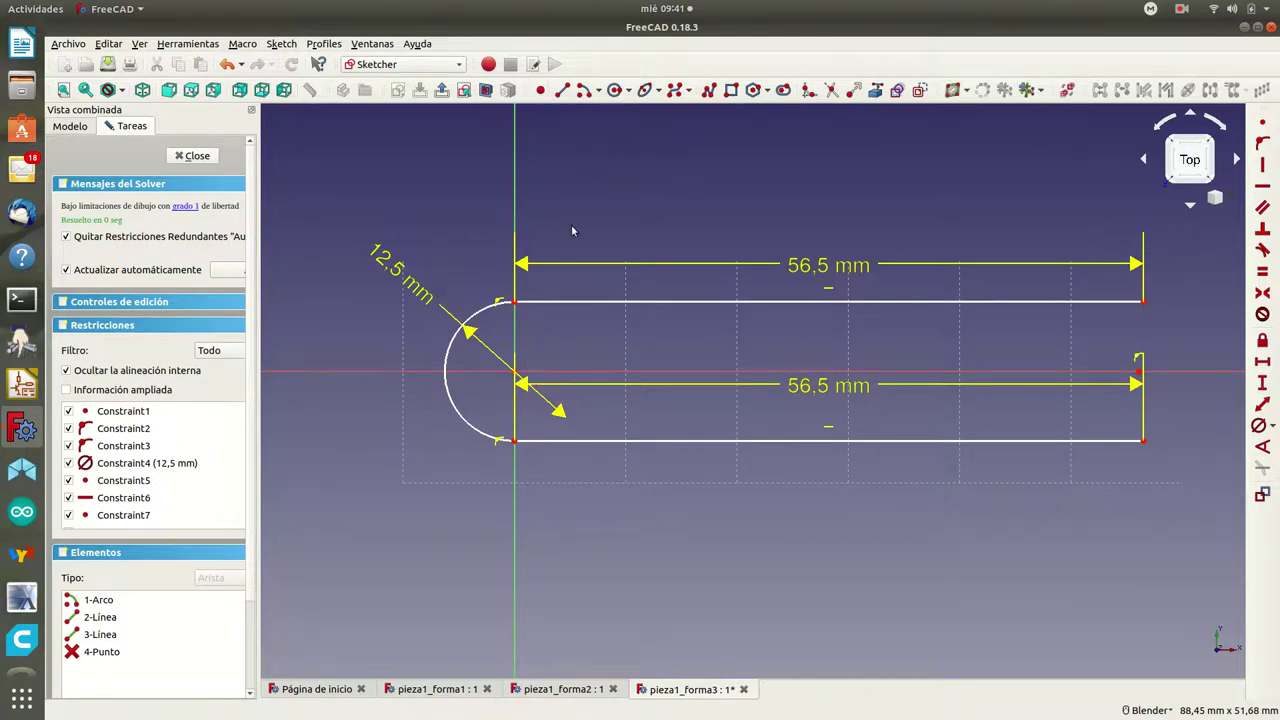
click(516, 376)
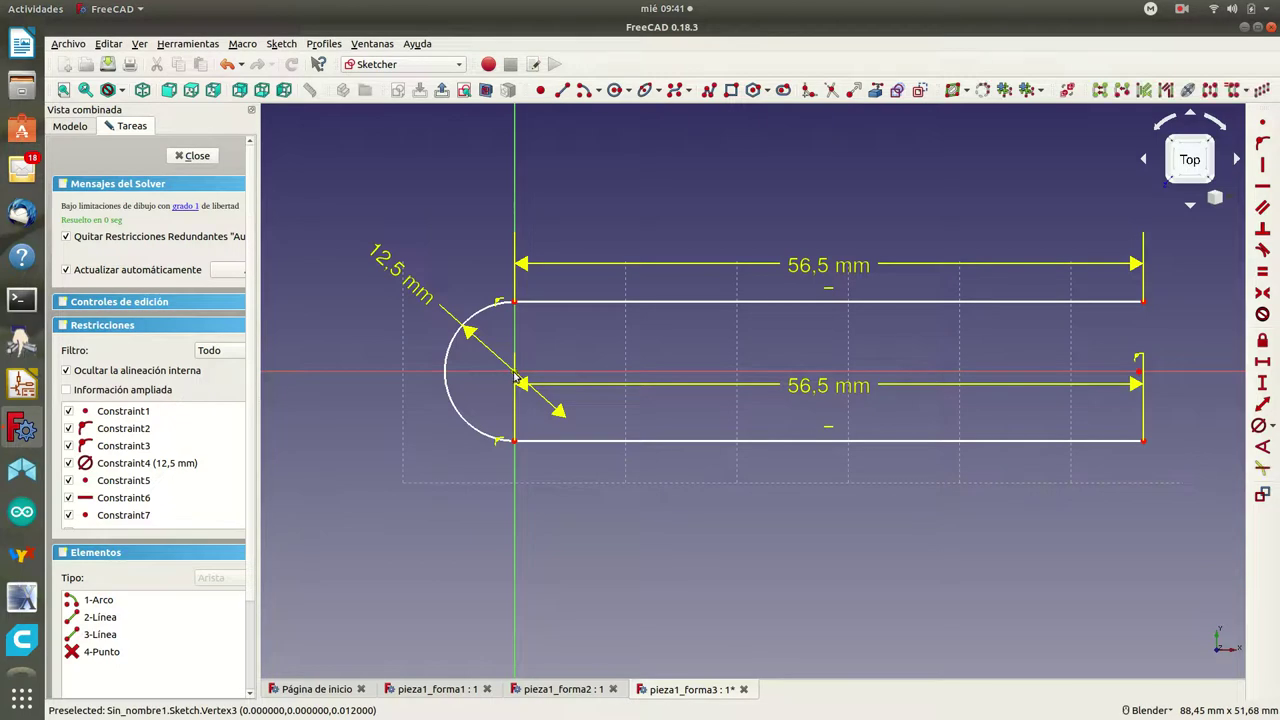
click(1140, 378)
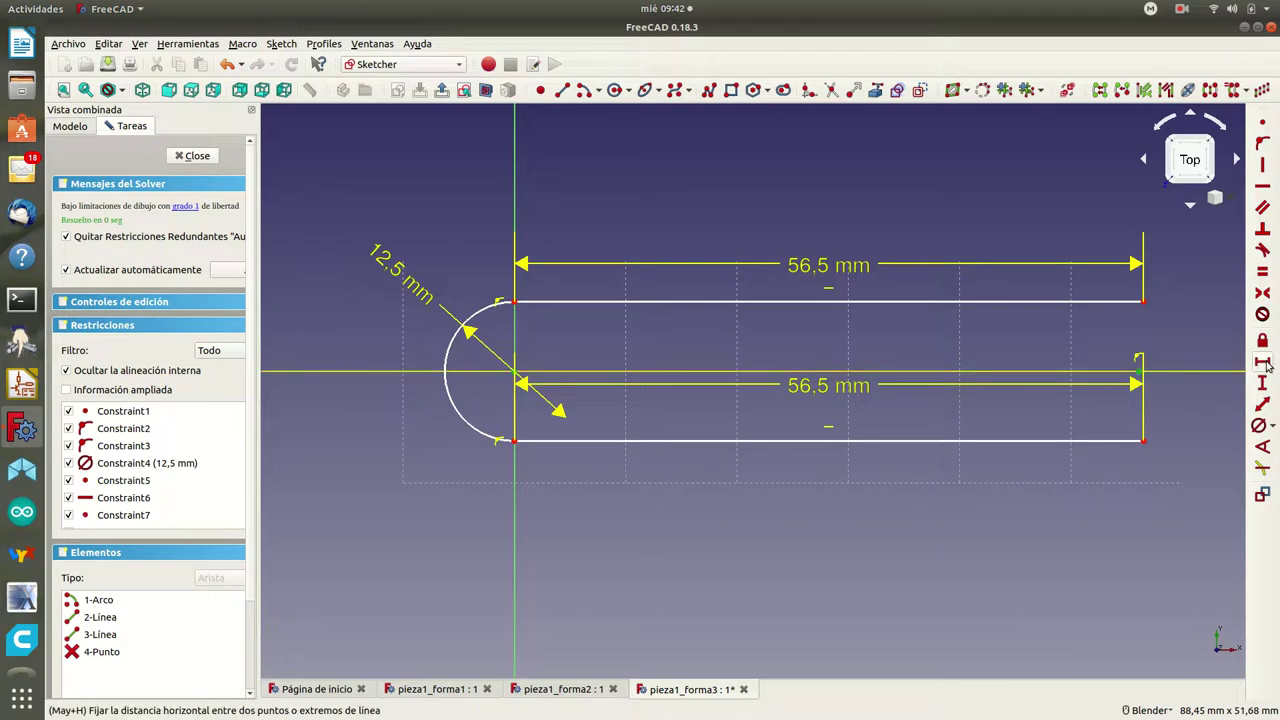
click(1263, 363)
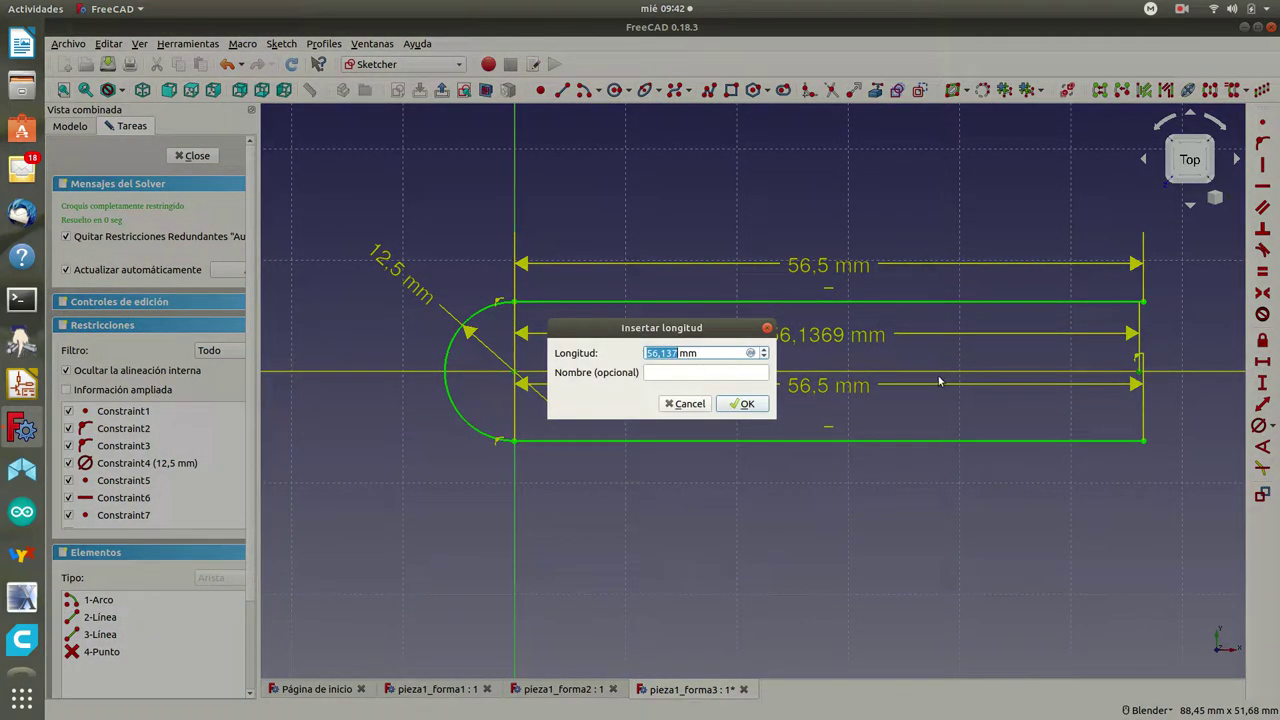
text(56,5)
click(763, 402)
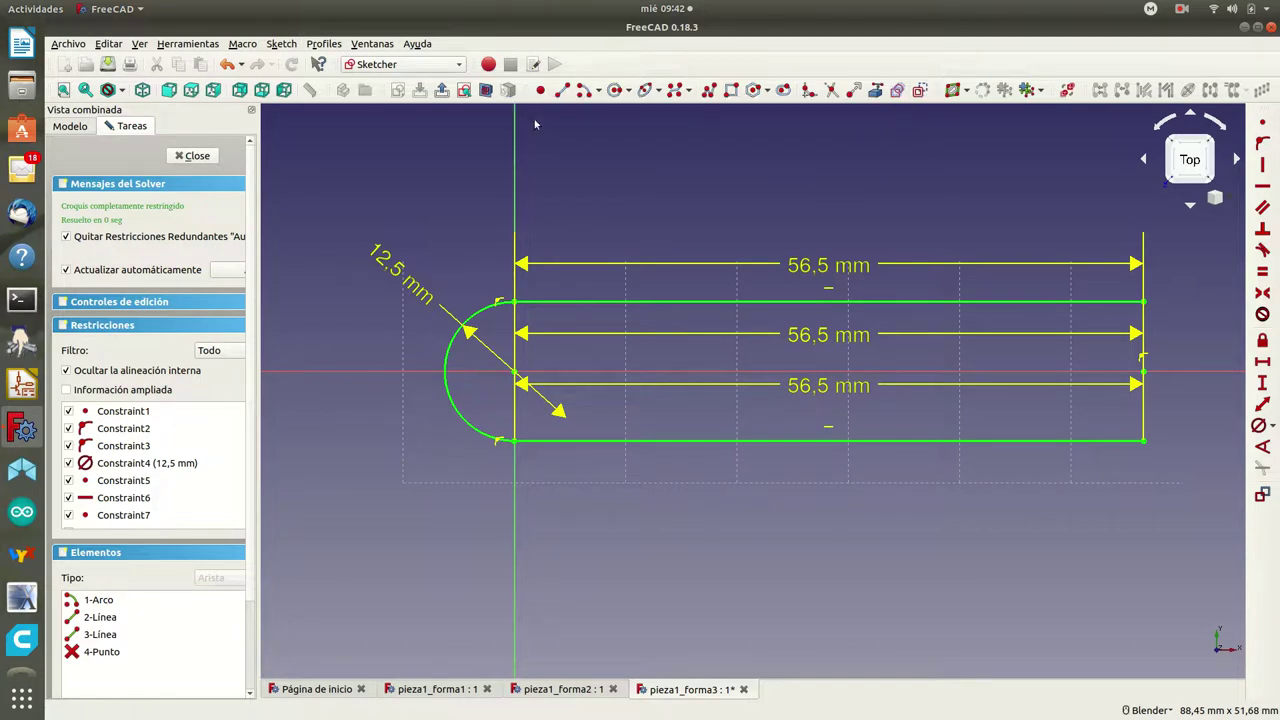
Step: Draw a centre-point arc around the right-end point from the top-right to the bottom-right line end
click(585, 92)
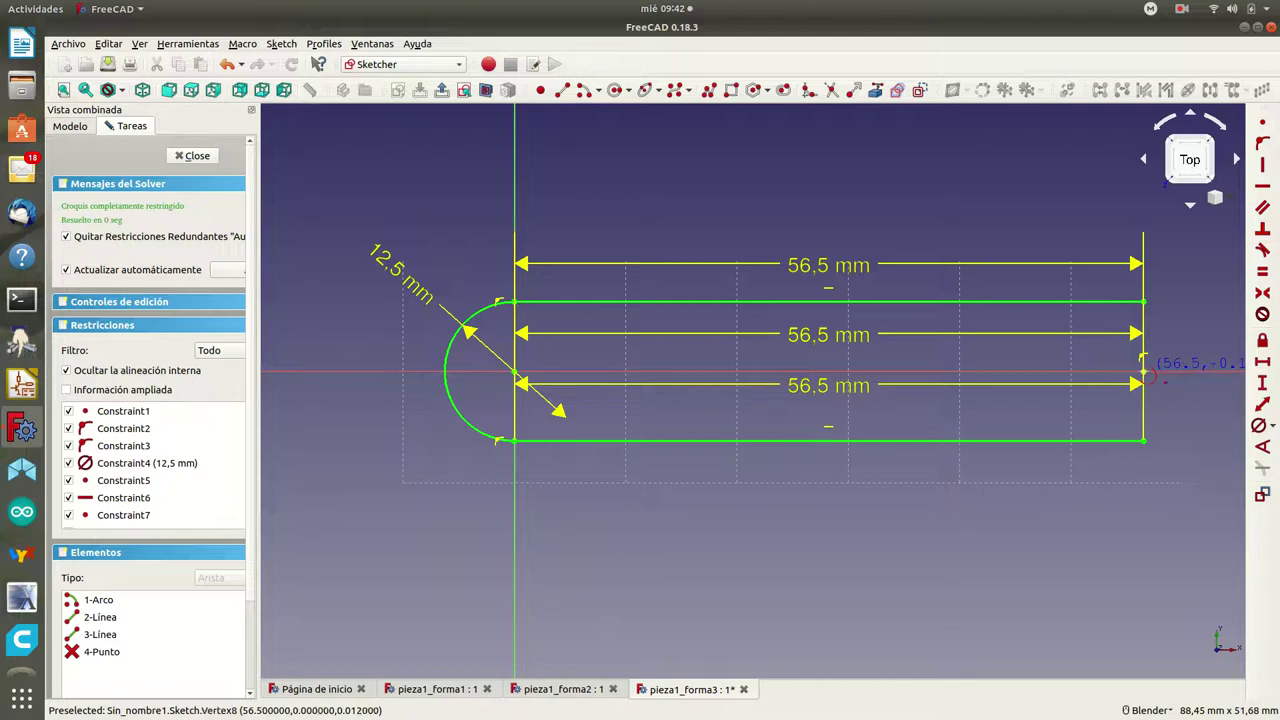
click(1143, 372)
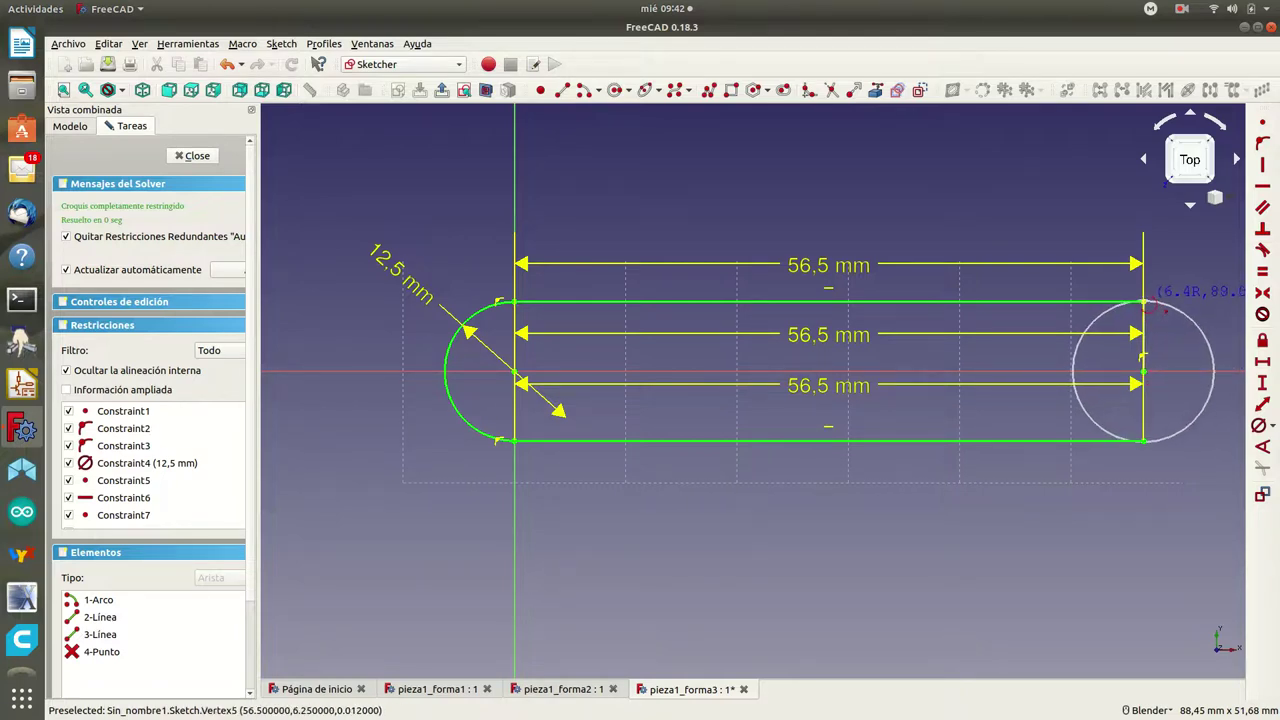
click(1145, 302)
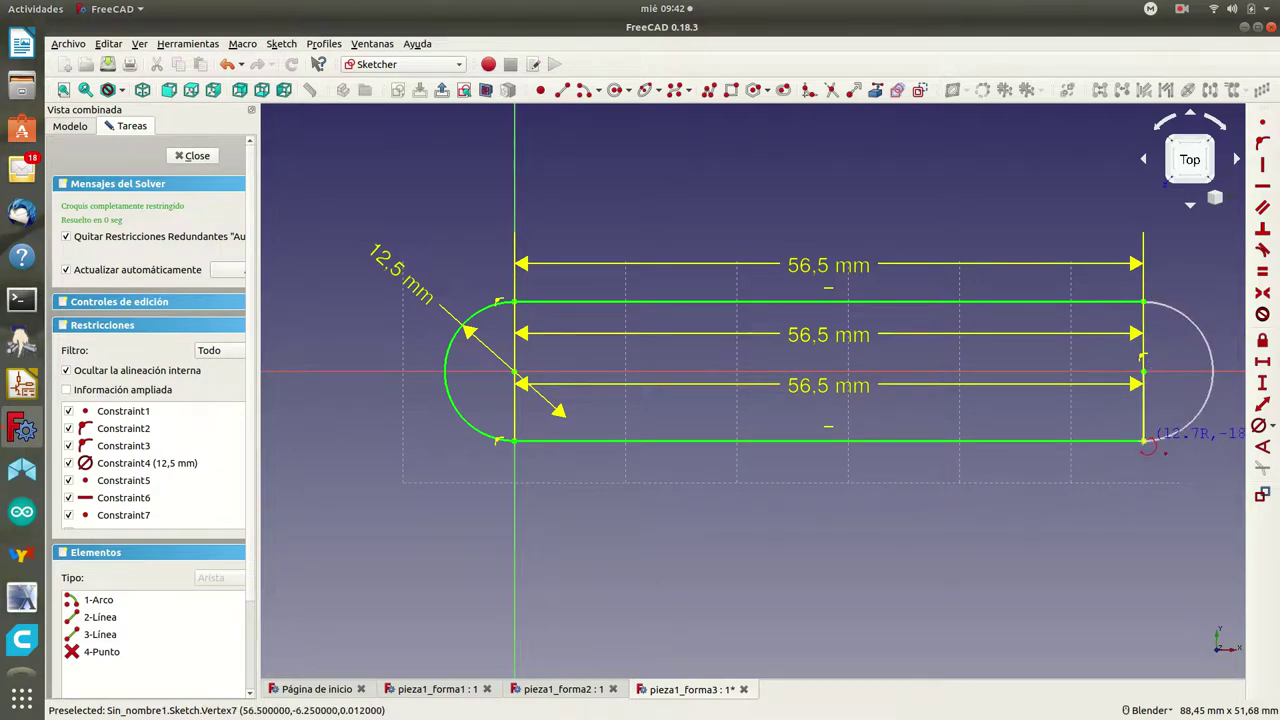
click(1144, 441)
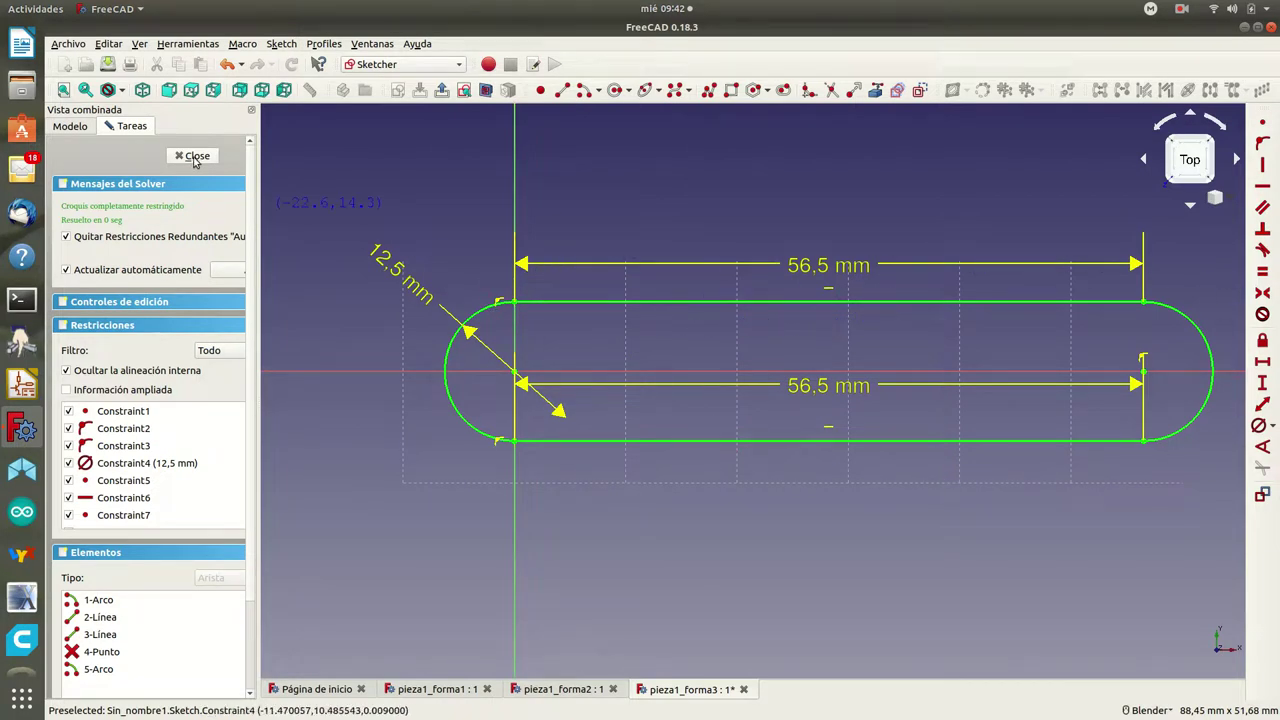
Step: Close the sketch and pad it to a 6 mm length
click(195, 157)
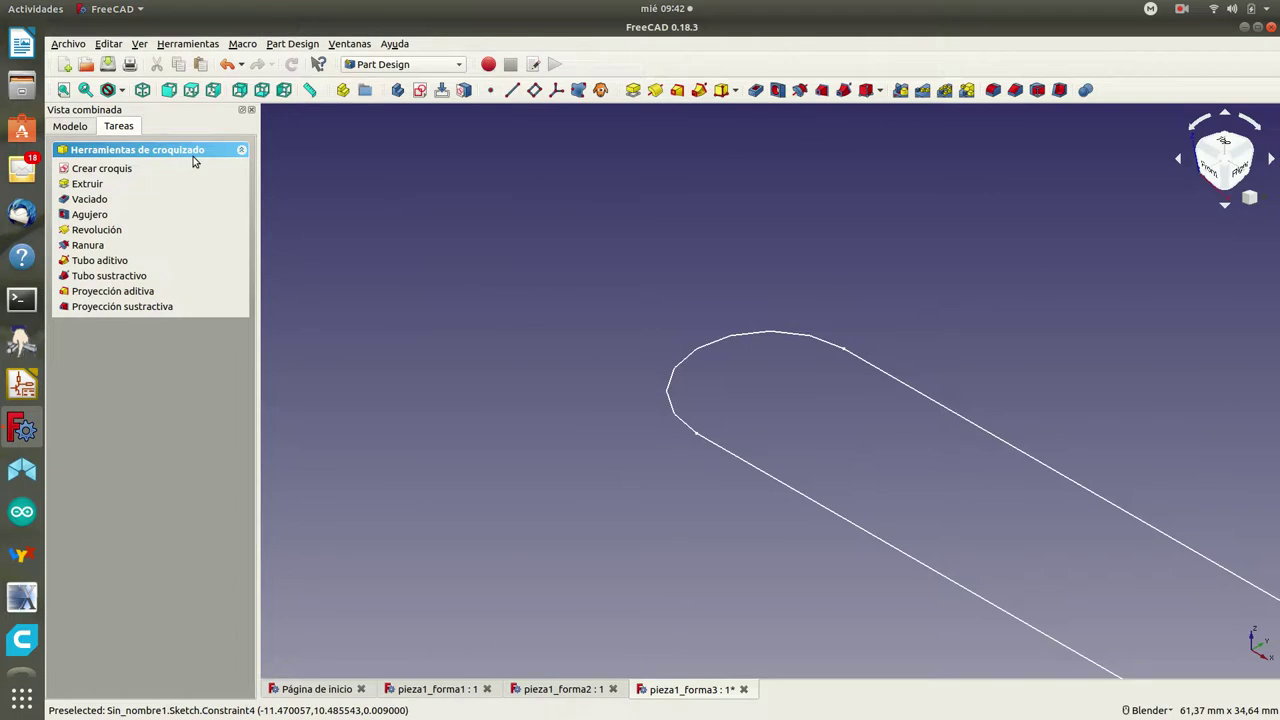
scroll(496, 291, down, 2)
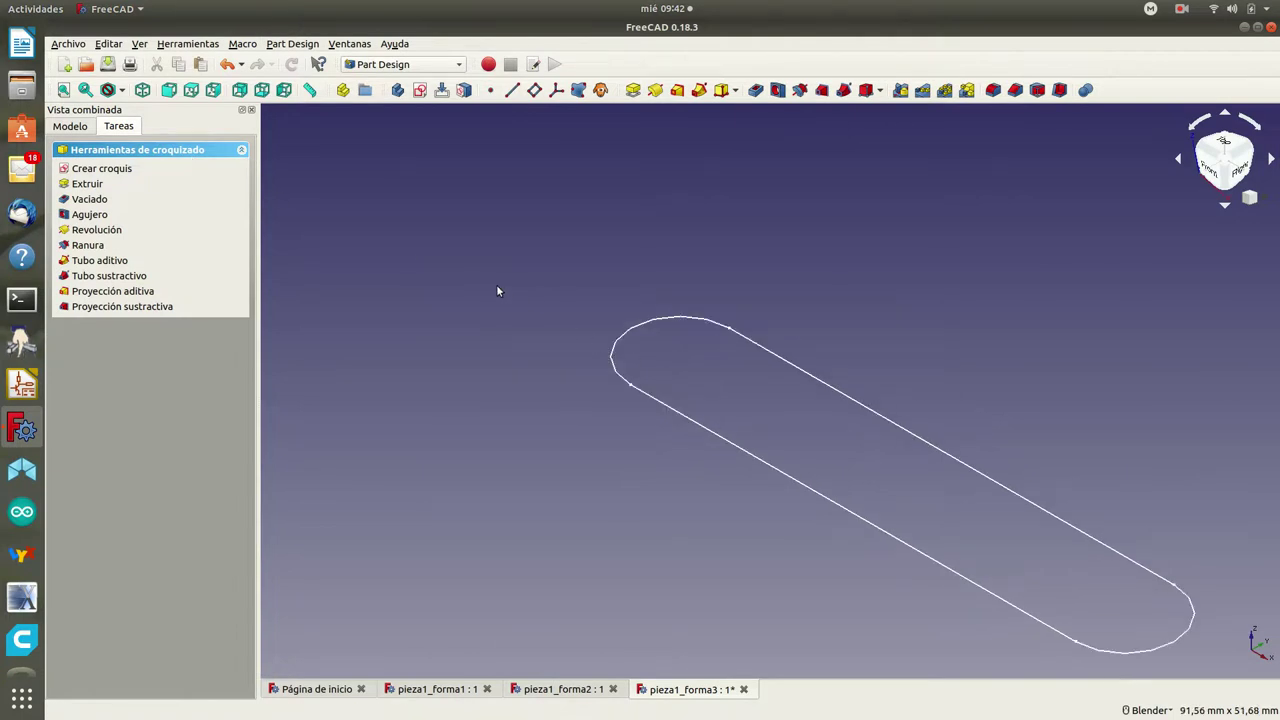
scroll(497, 291, down, 2)
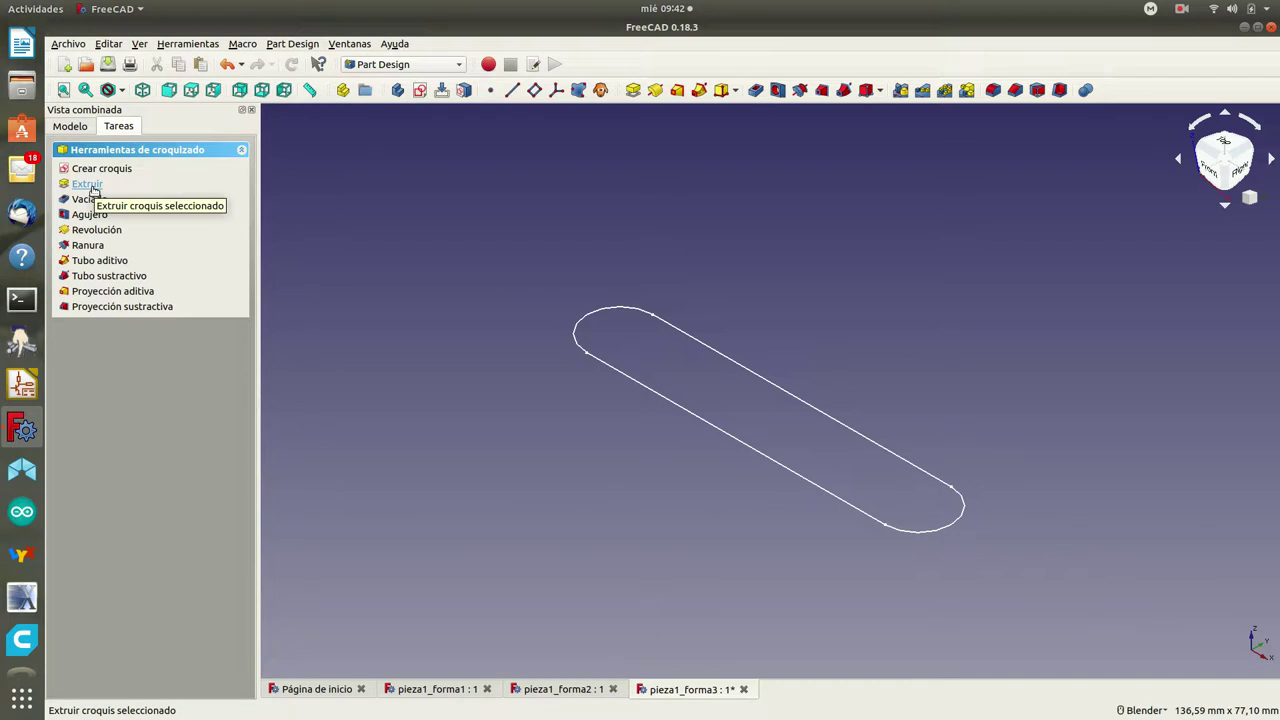
click(91, 188)
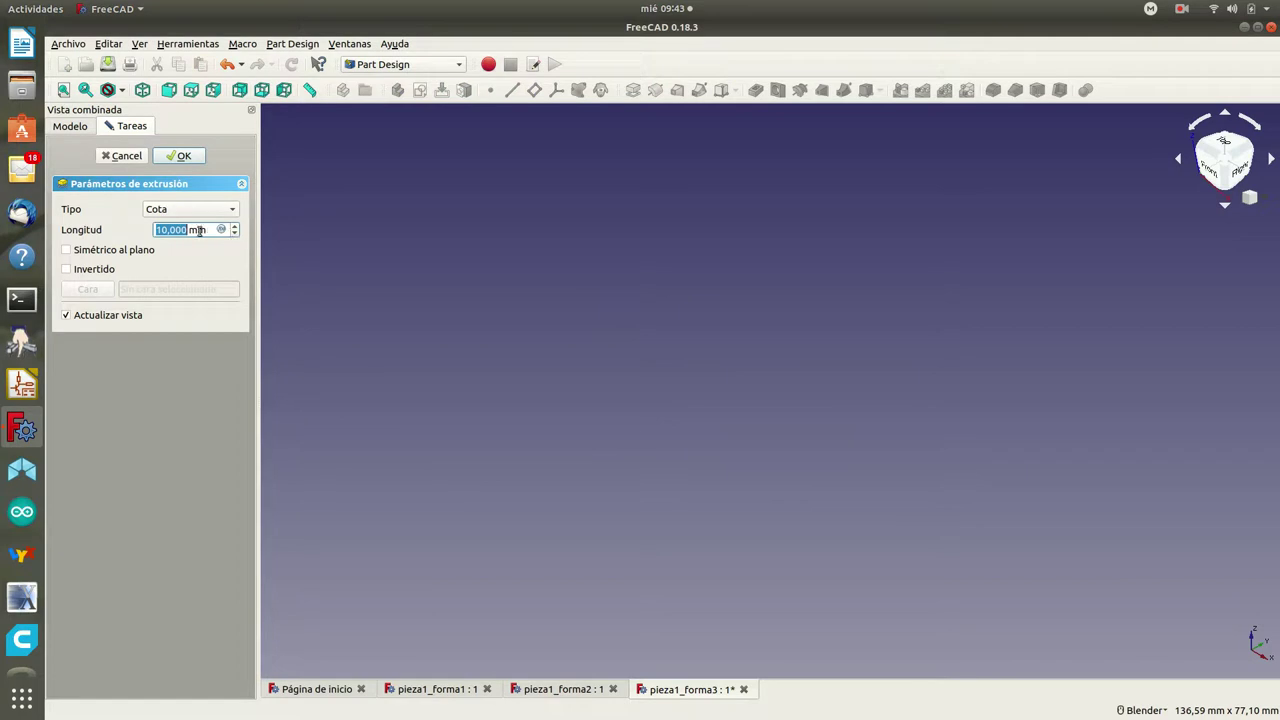
text(6)
click(183, 158)
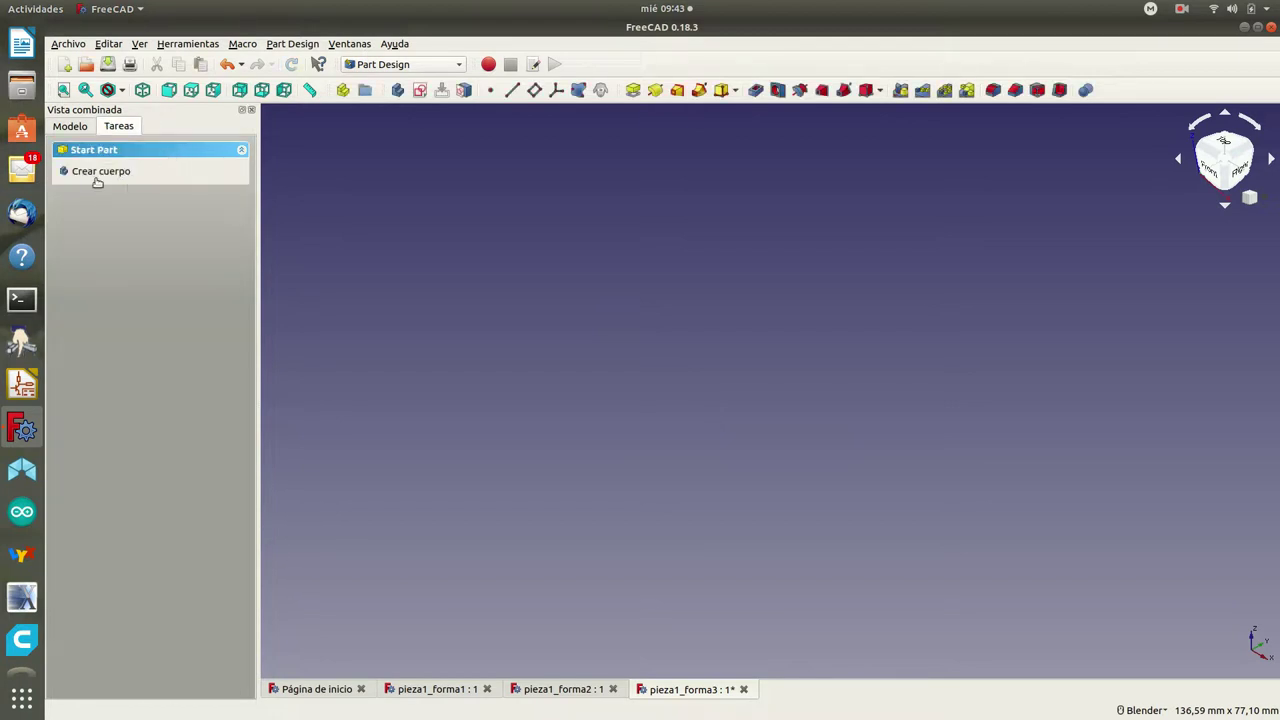
Step: Expand Pad in the model tree and select its Sketch
click(72, 128)
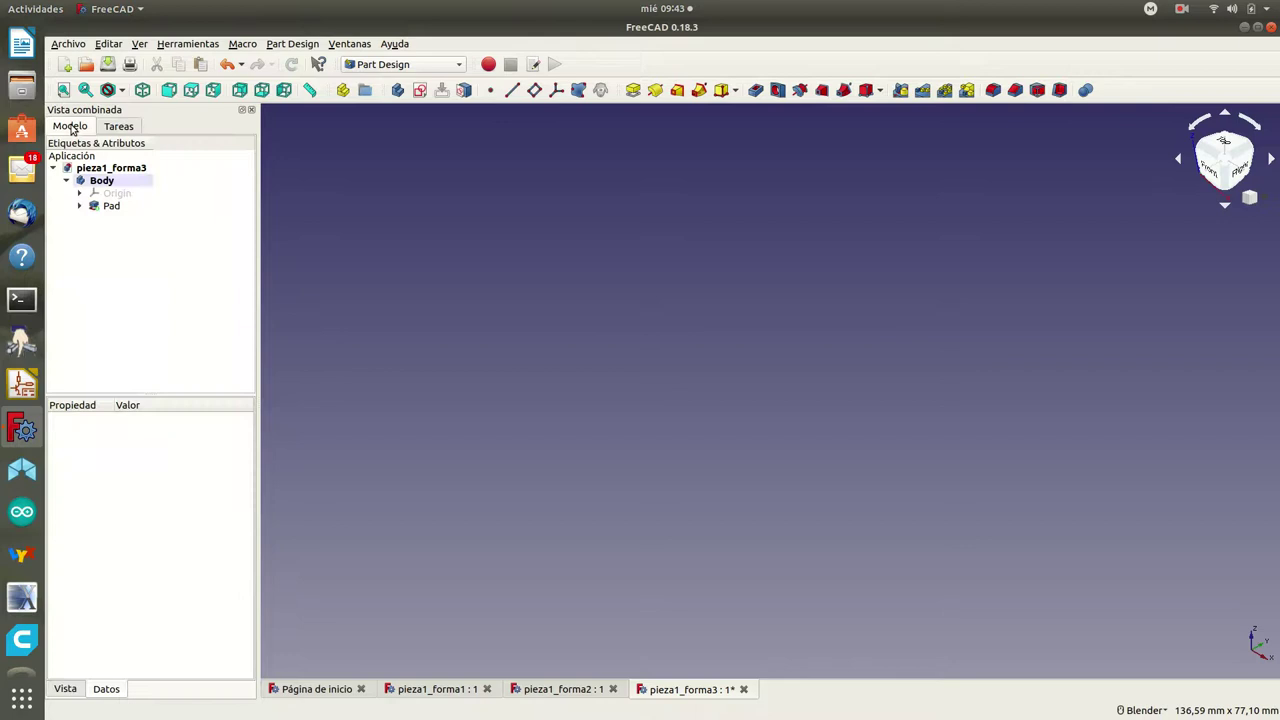
click(107, 207)
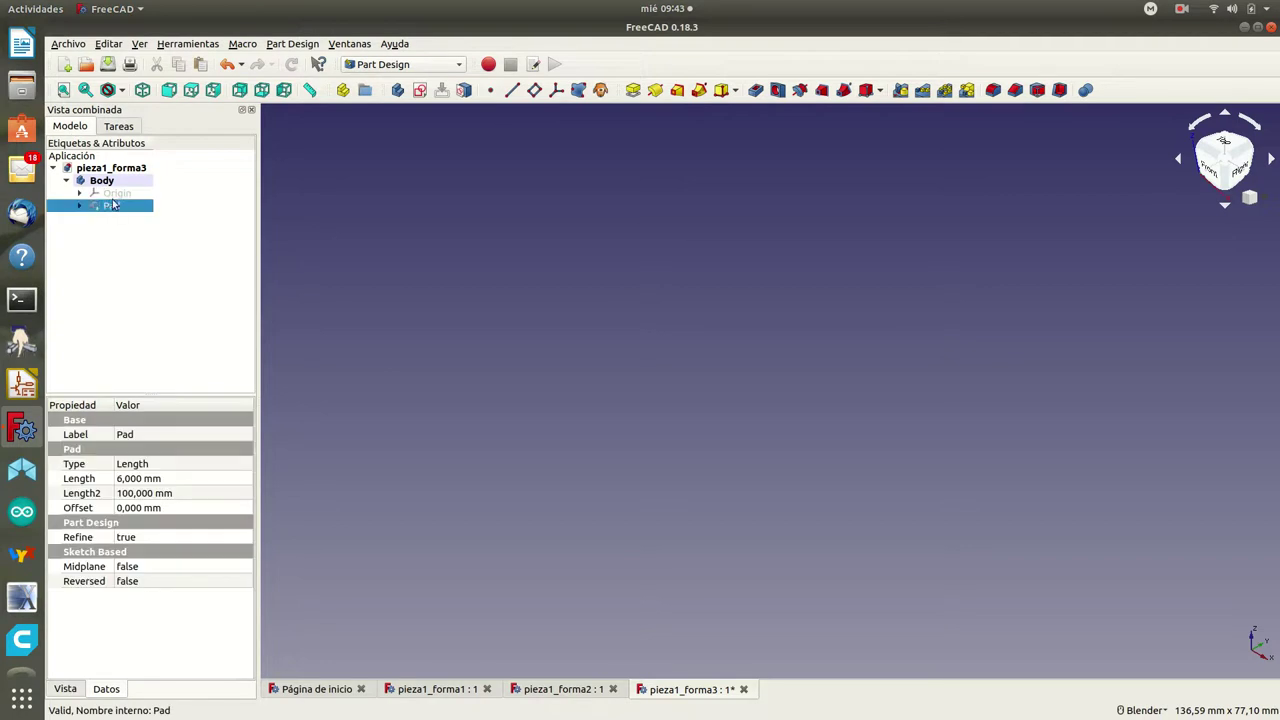
click(80, 206)
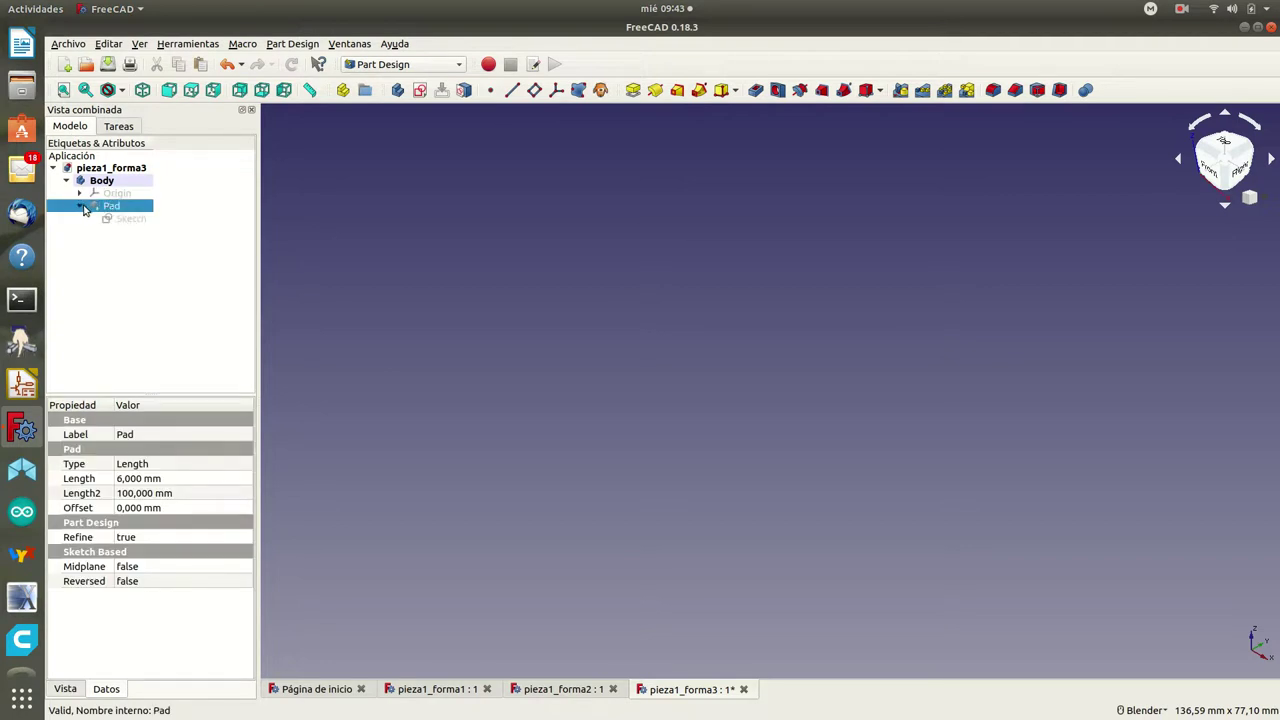
click(131, 222)
Step: Reopen the Pad's slot sketch for editing
double_click(131, 220)
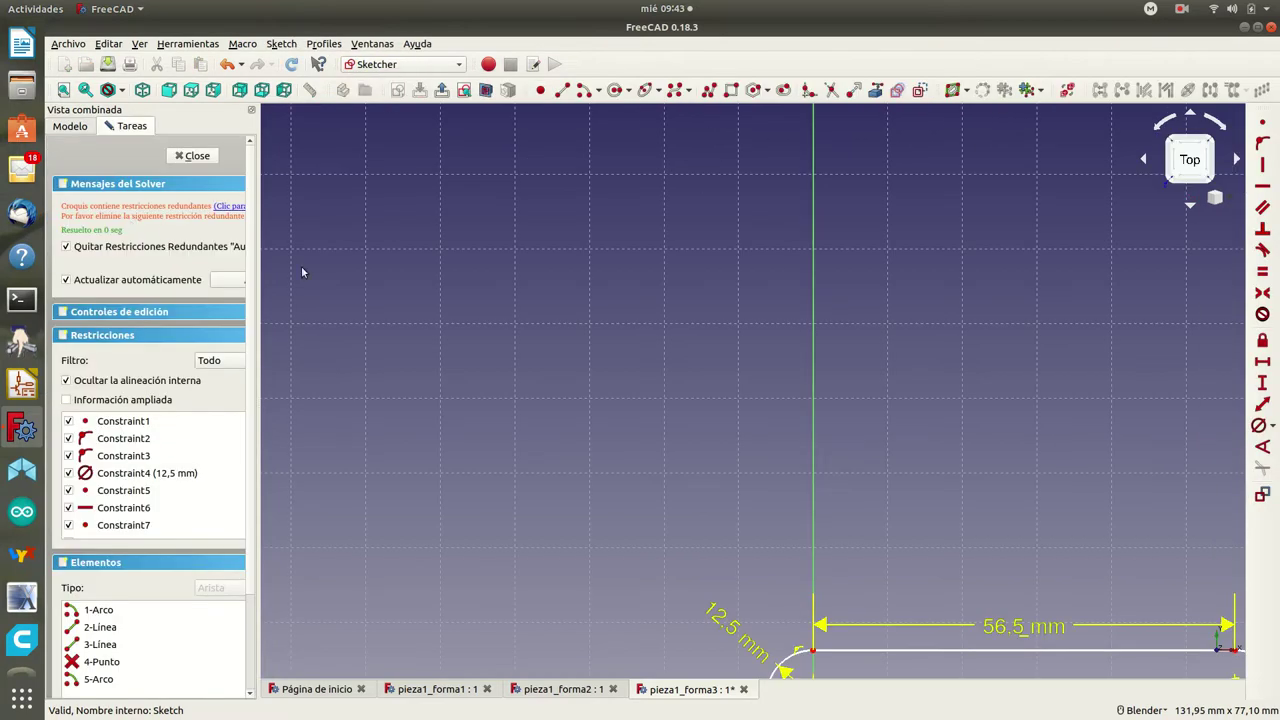
scroll(503, 303, down, 4)
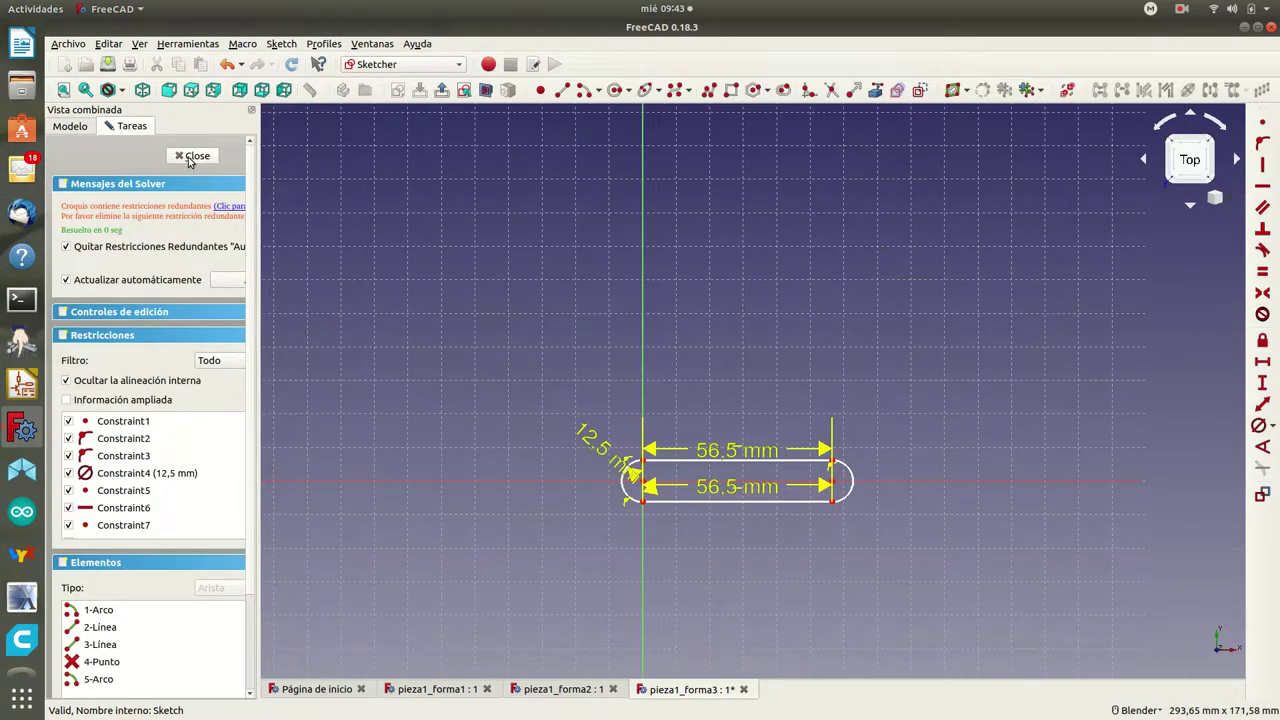
scroll(704, 489, up, 3)
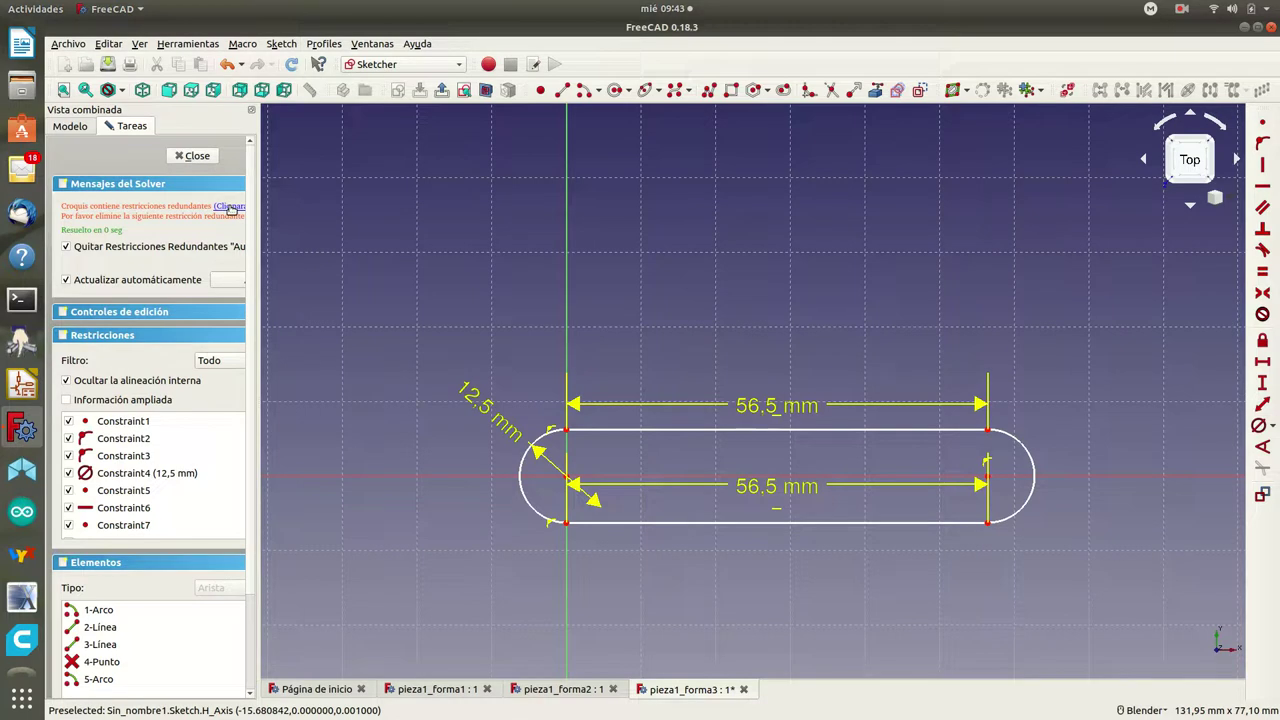
click(193, 157)
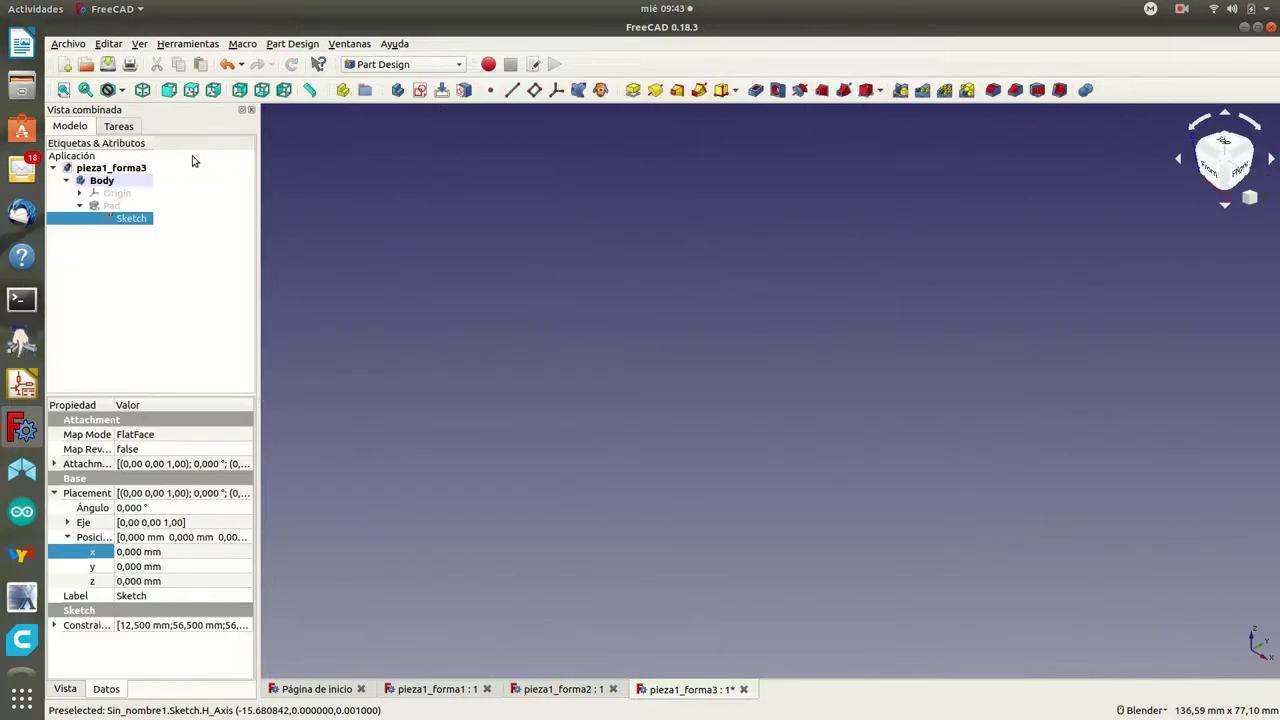
double_click(124, 222)
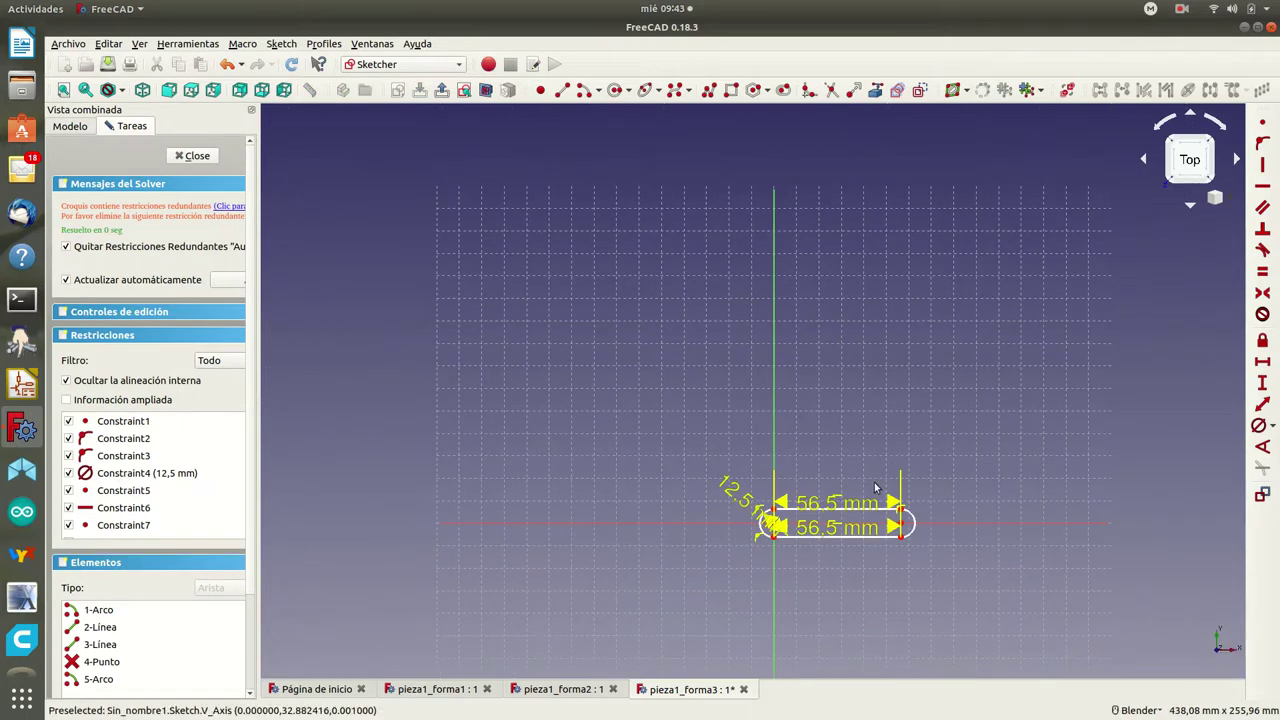
scroll(847, 552, up, 5)
scroll(847, 549, up, 2)
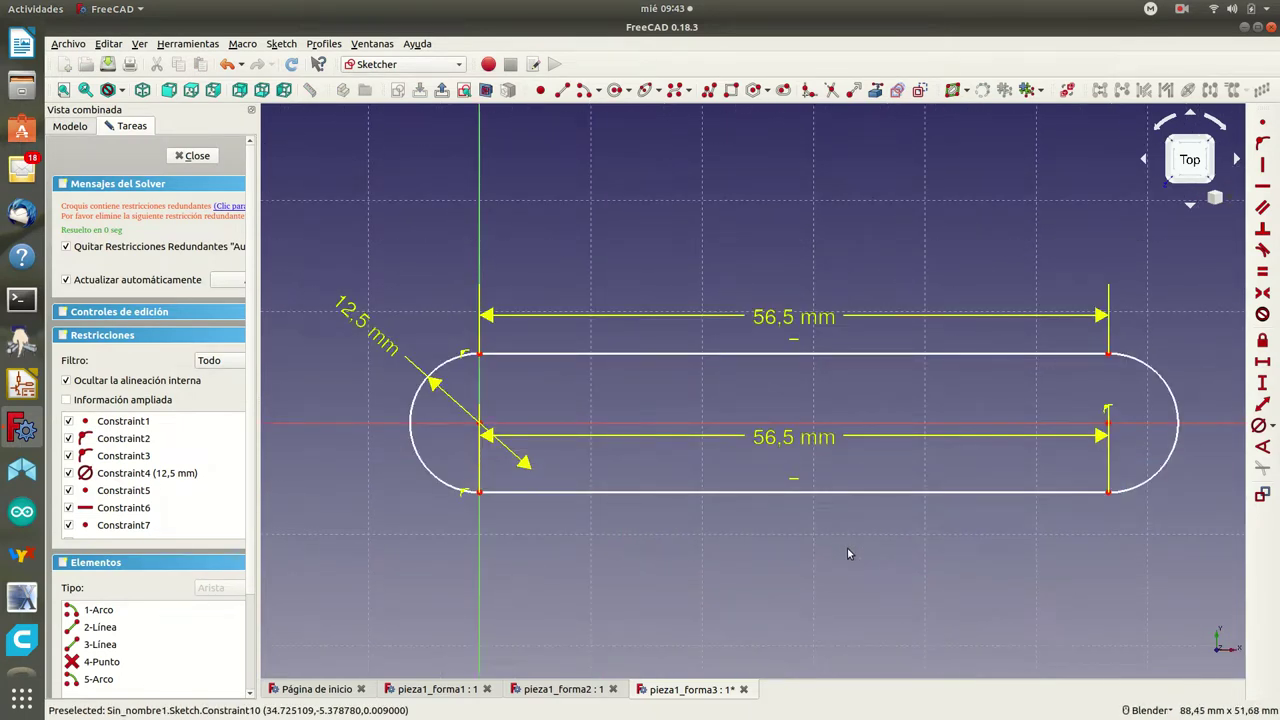
Step: Delete the stray right-end point and the redundant constraint the solver reported
click(1110, 428)
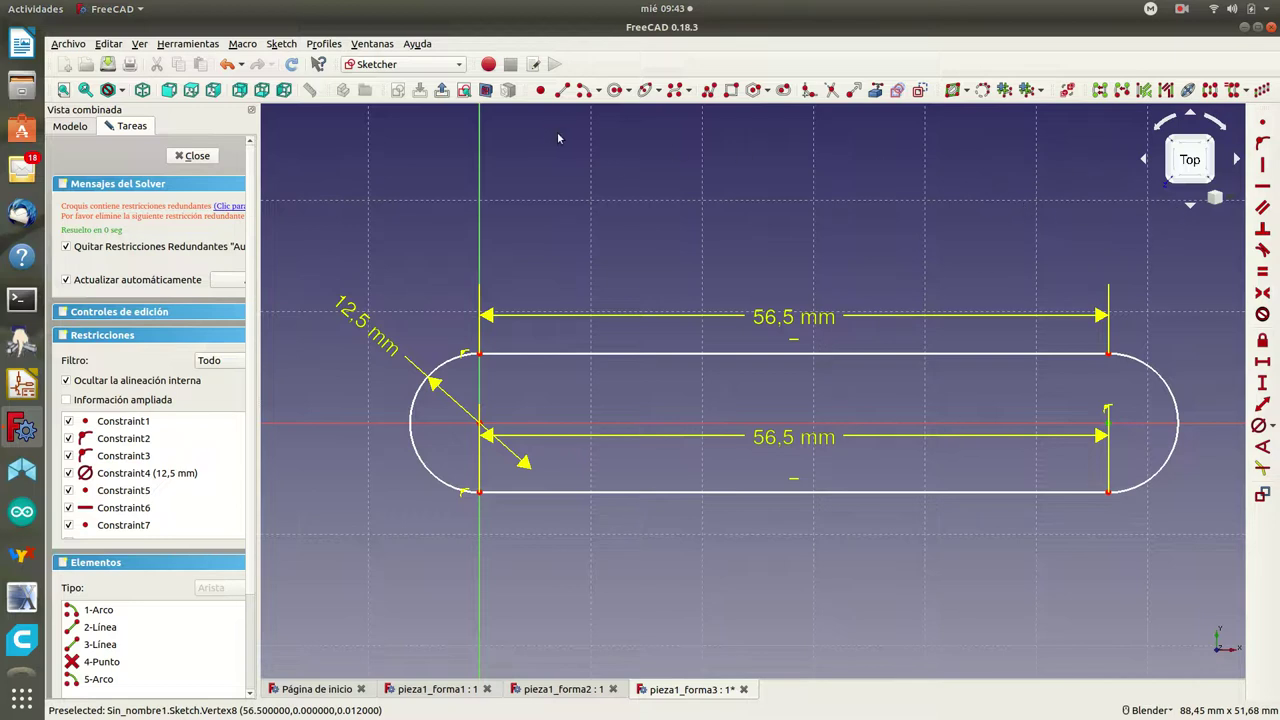
key(Delete)
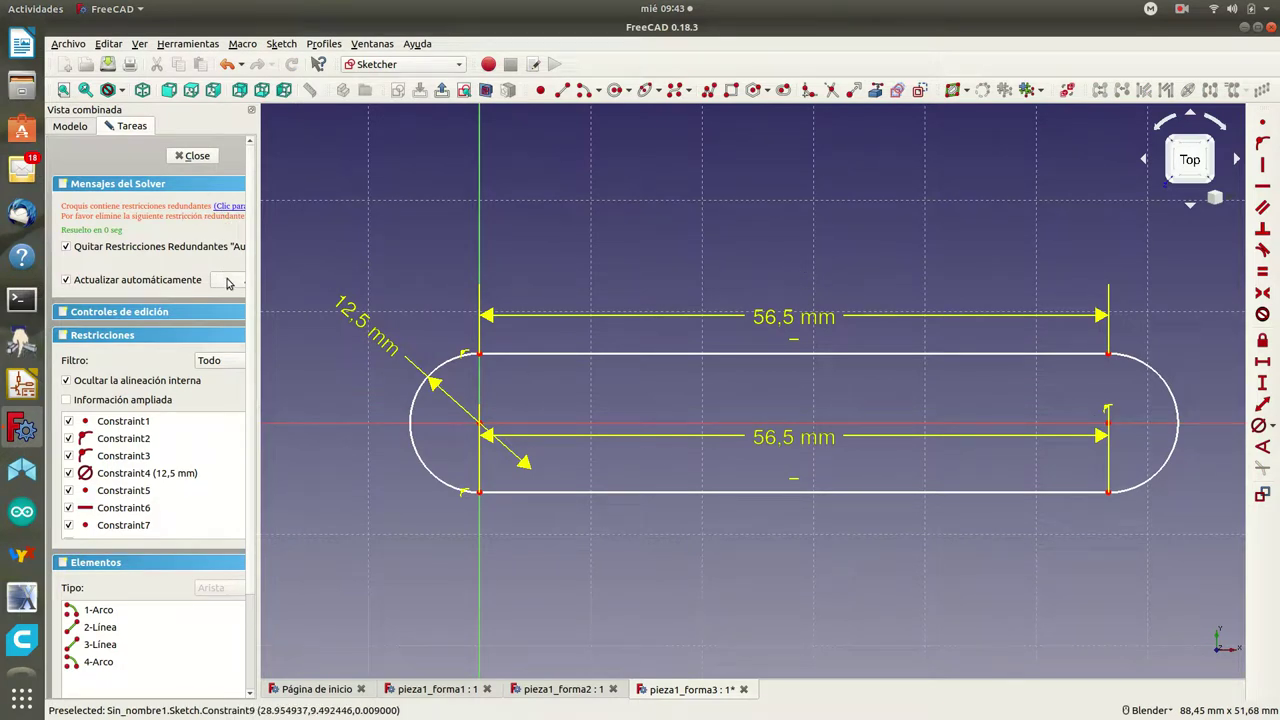
click(229, 207)
key(Delete)
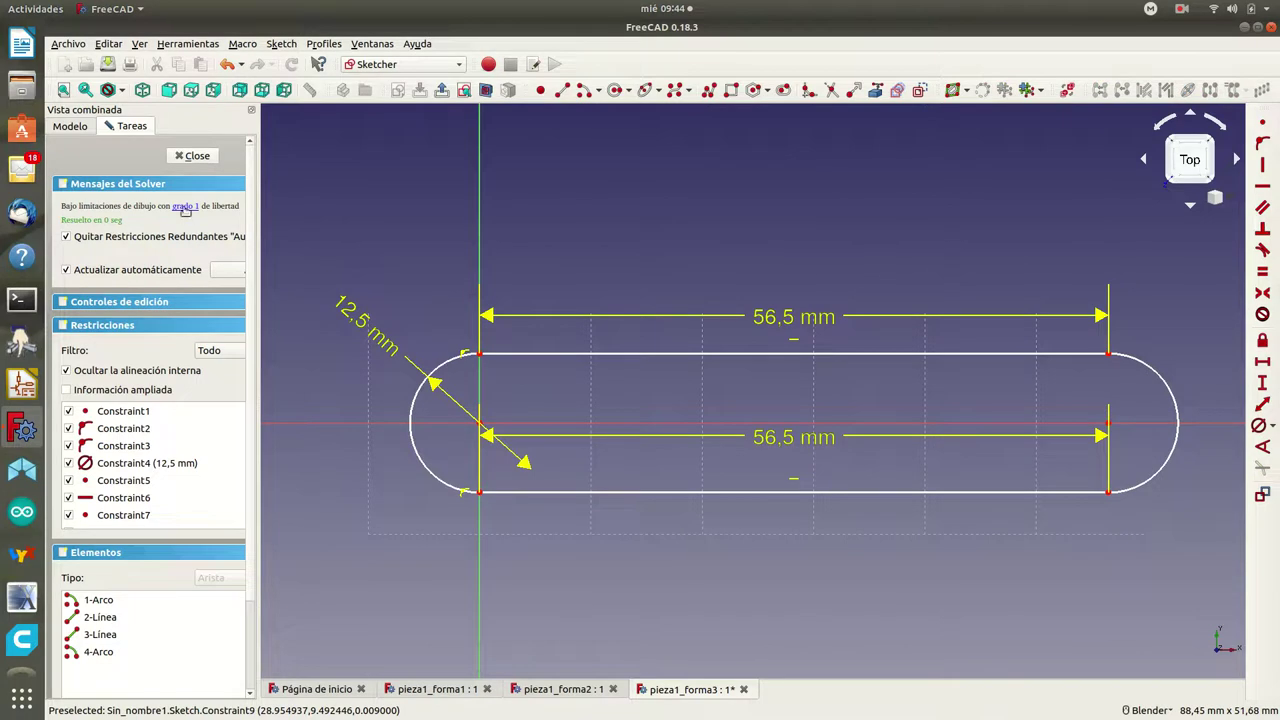
Step: Select the slot's right arc, after trying its endpoints
click(186, 208)
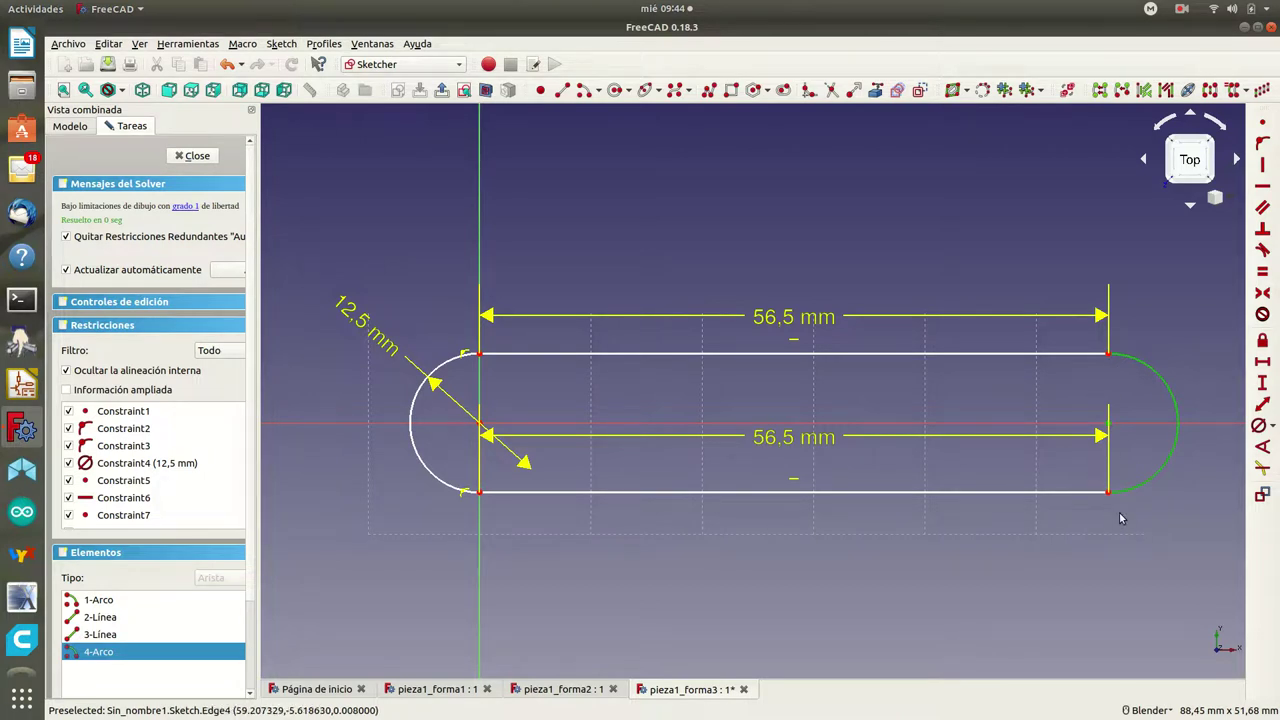
drag(1118, 512, 1092, 482)
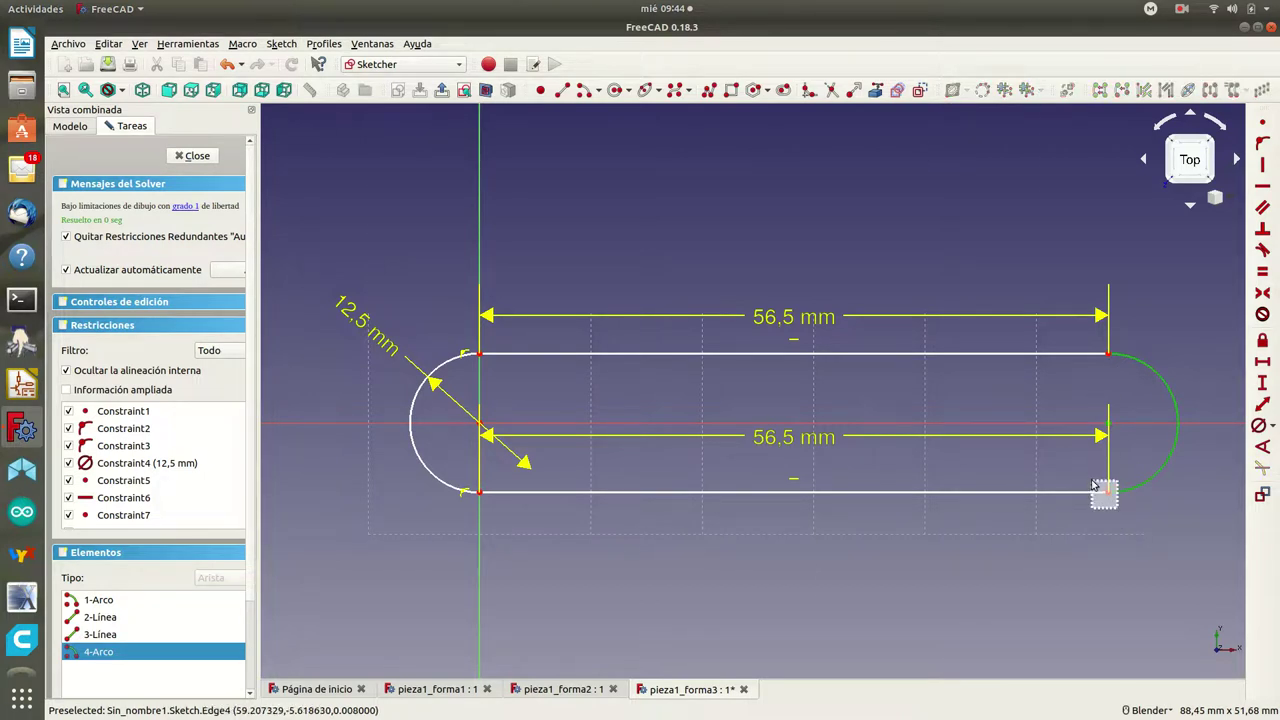
click(1115, 513)
drag(1097, 481, 1123, 515)
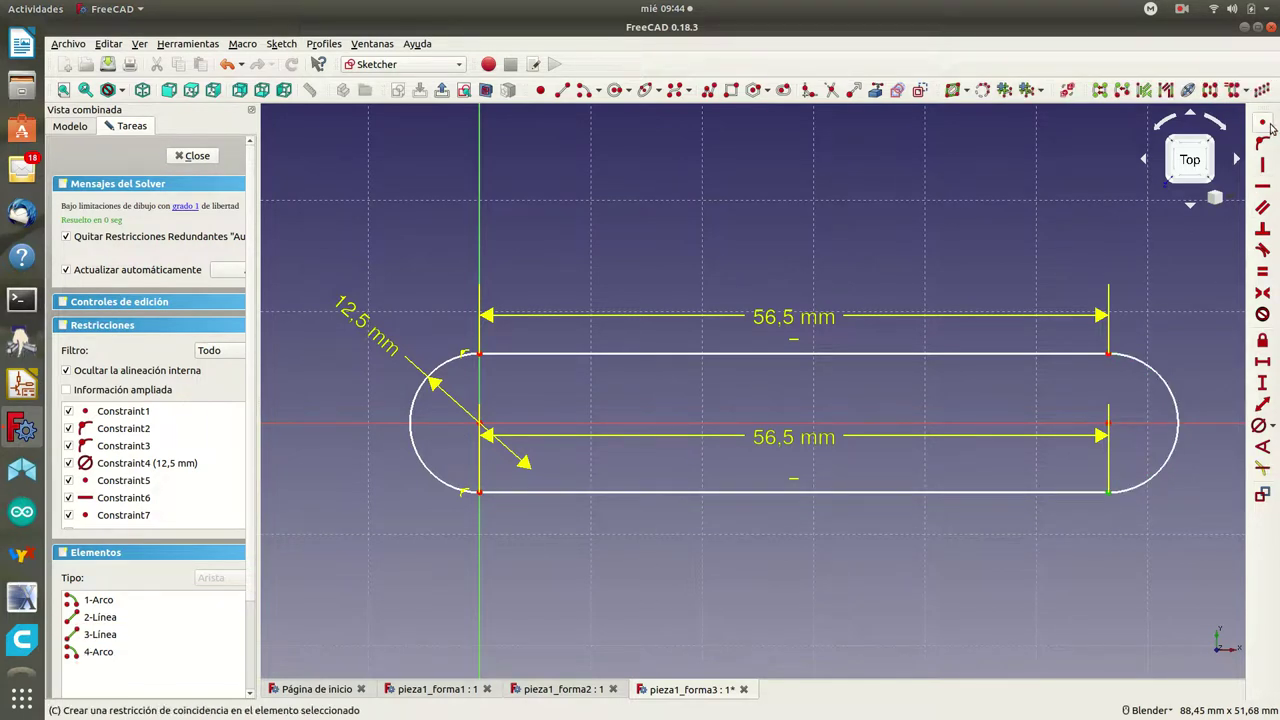
click(1106, 351)
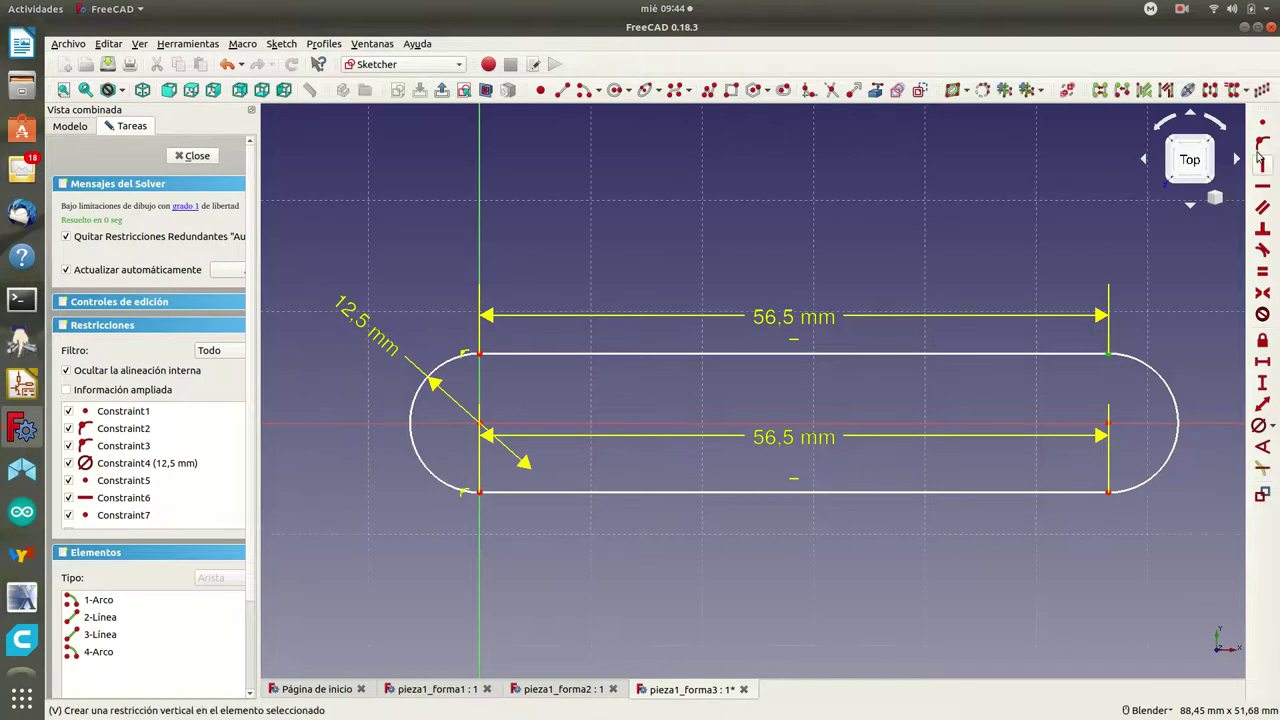
click(1263, 126)
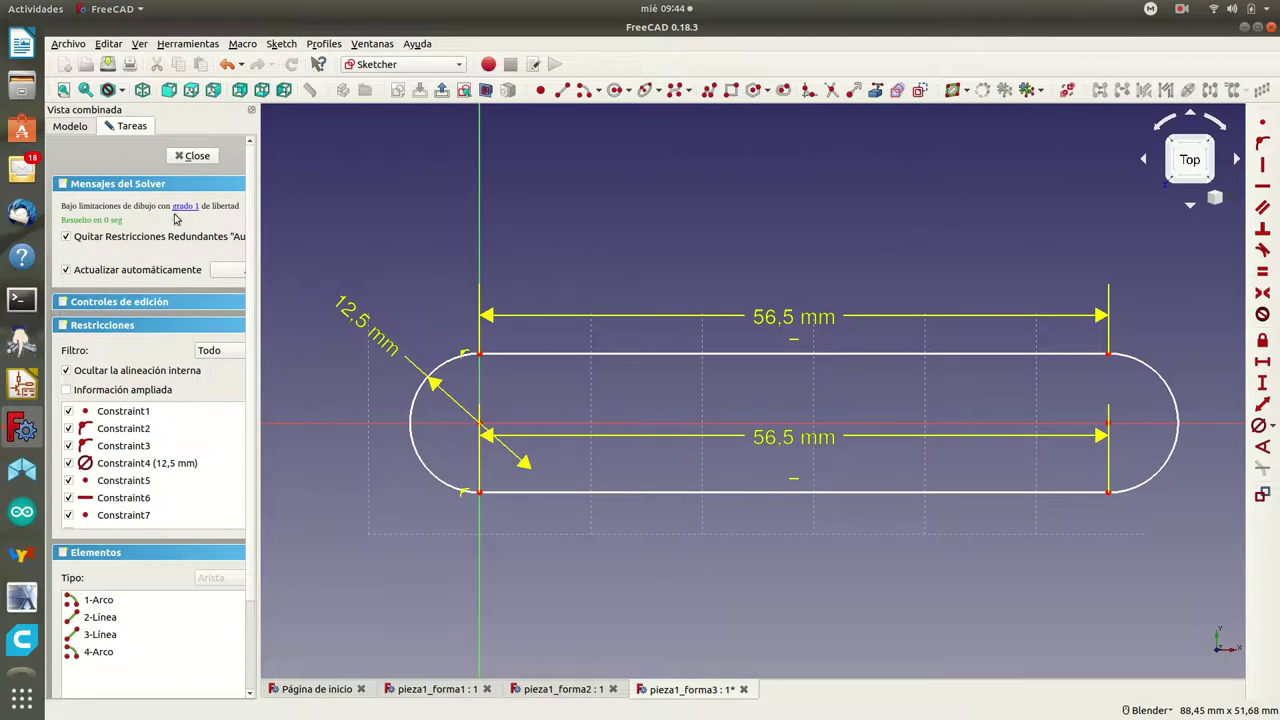
click(183, 206)
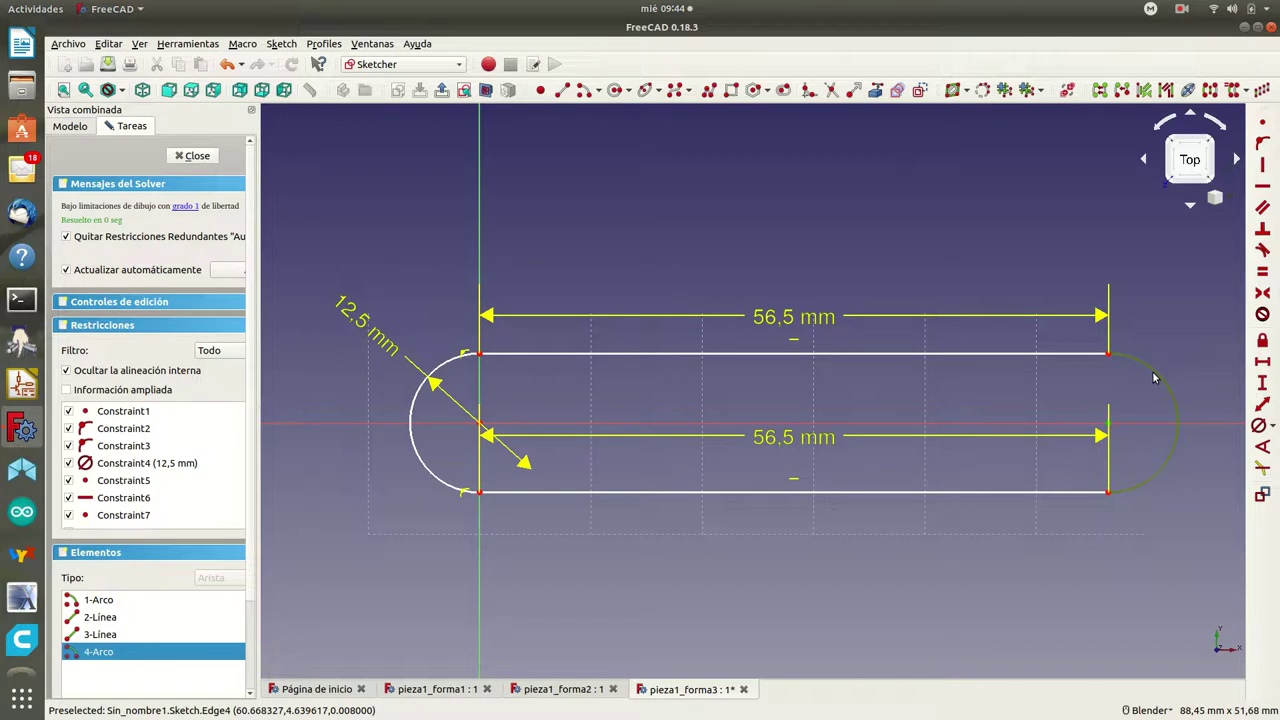
click(1153, 377)
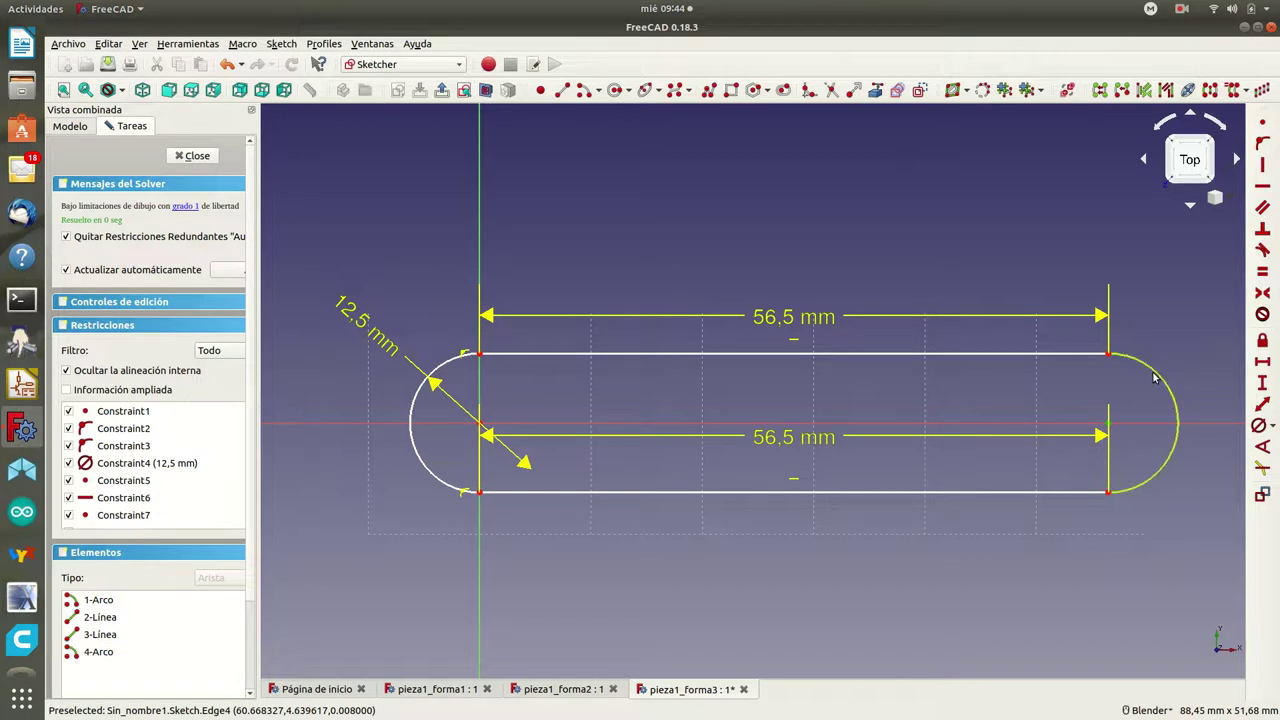
click(1153, 377)
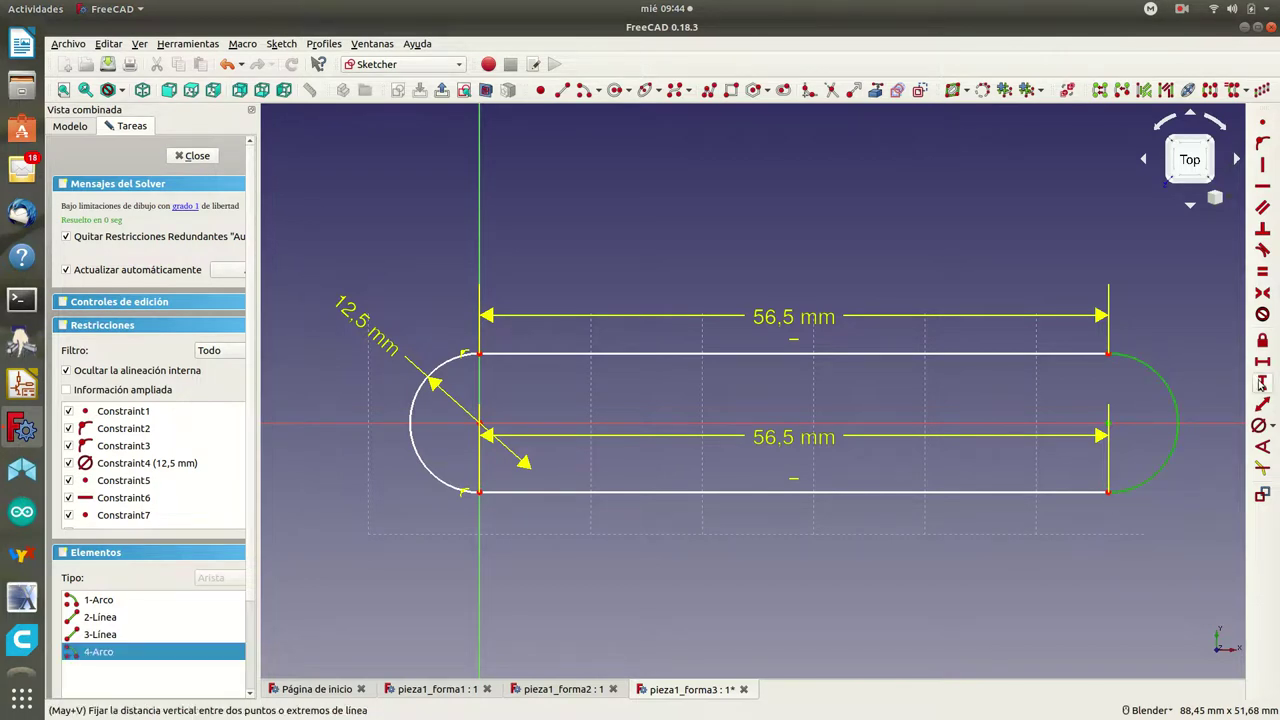
Step: Give the right arc a 6,25 mm radius constraint and move its label above the arc
click(1272, 426)
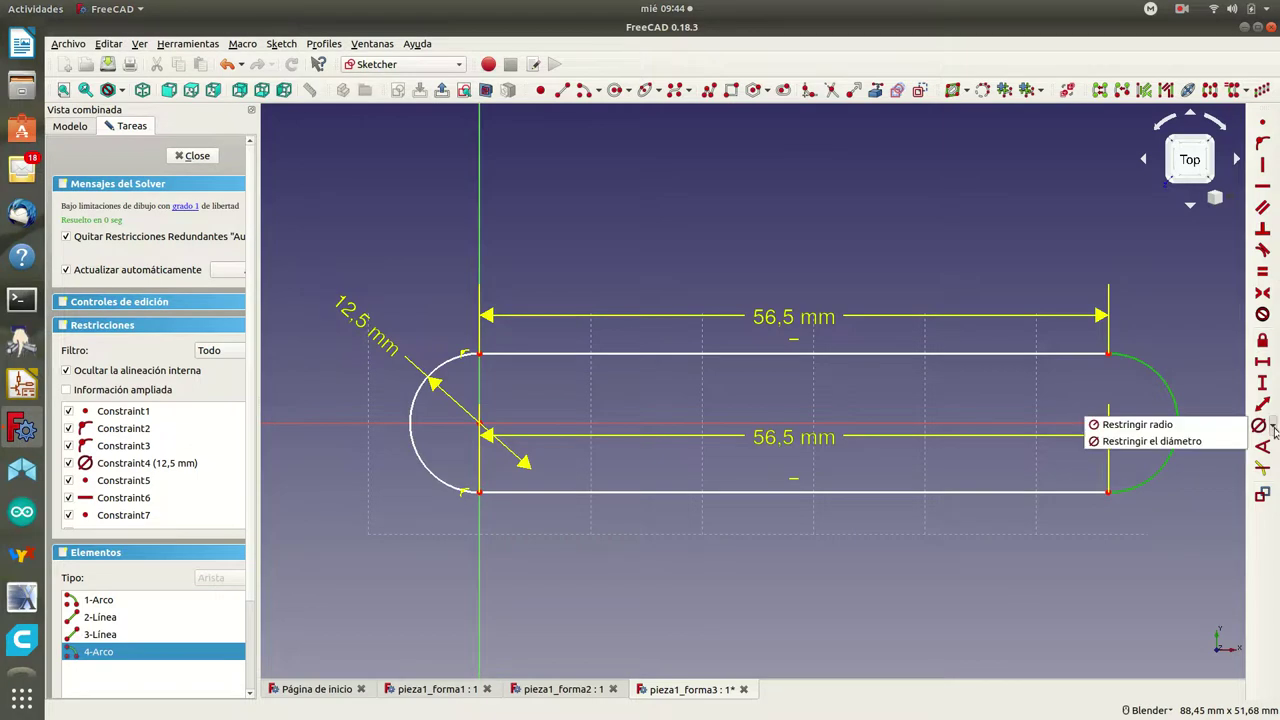
click(1193, 426)
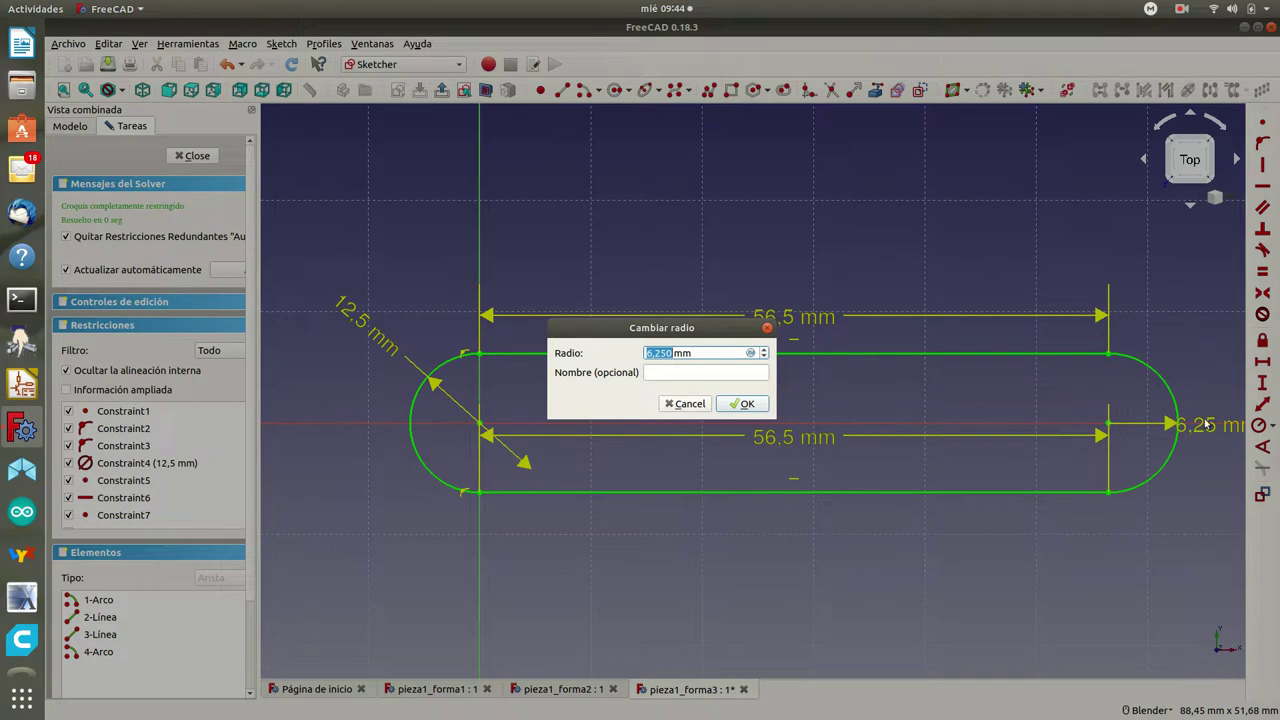
click(736, 402)
drag(1196, 426, 1192, 324)
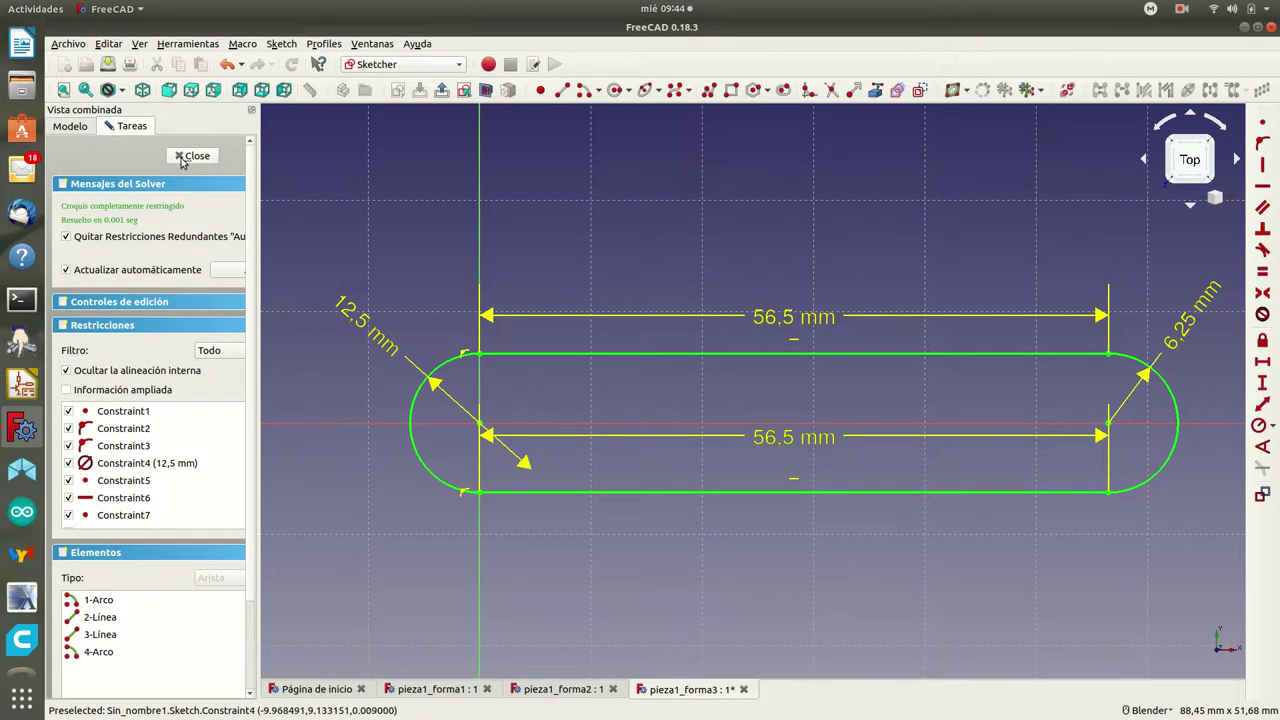
Step: Close the sketch editor, hide the Body and fit the view to the Sketch
click(195, 156)
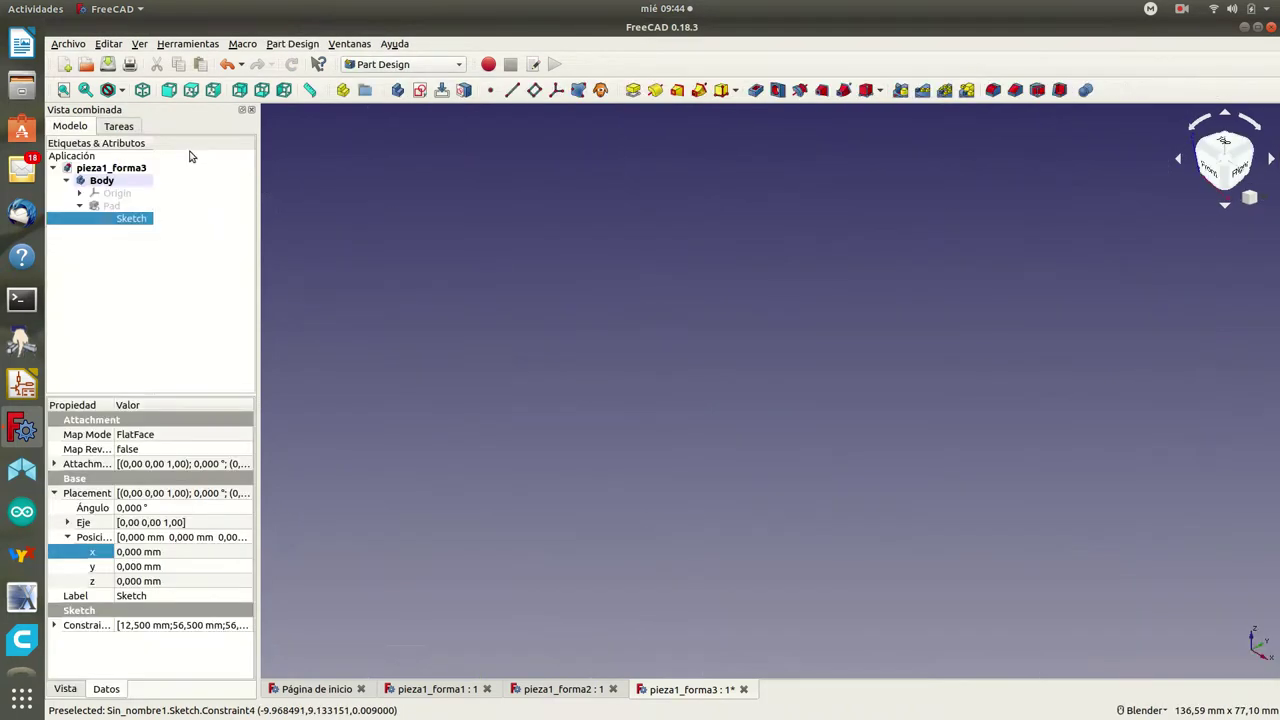
click(104, 206)
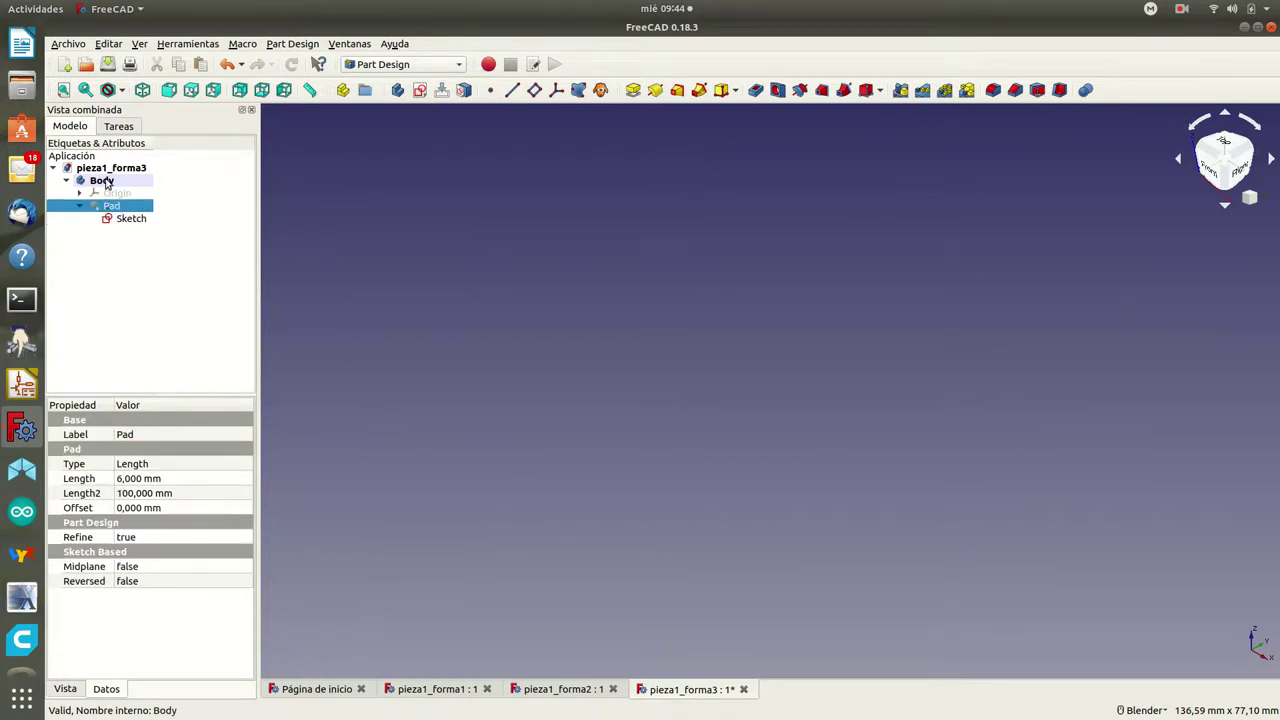
key(space)
click(130, 219)
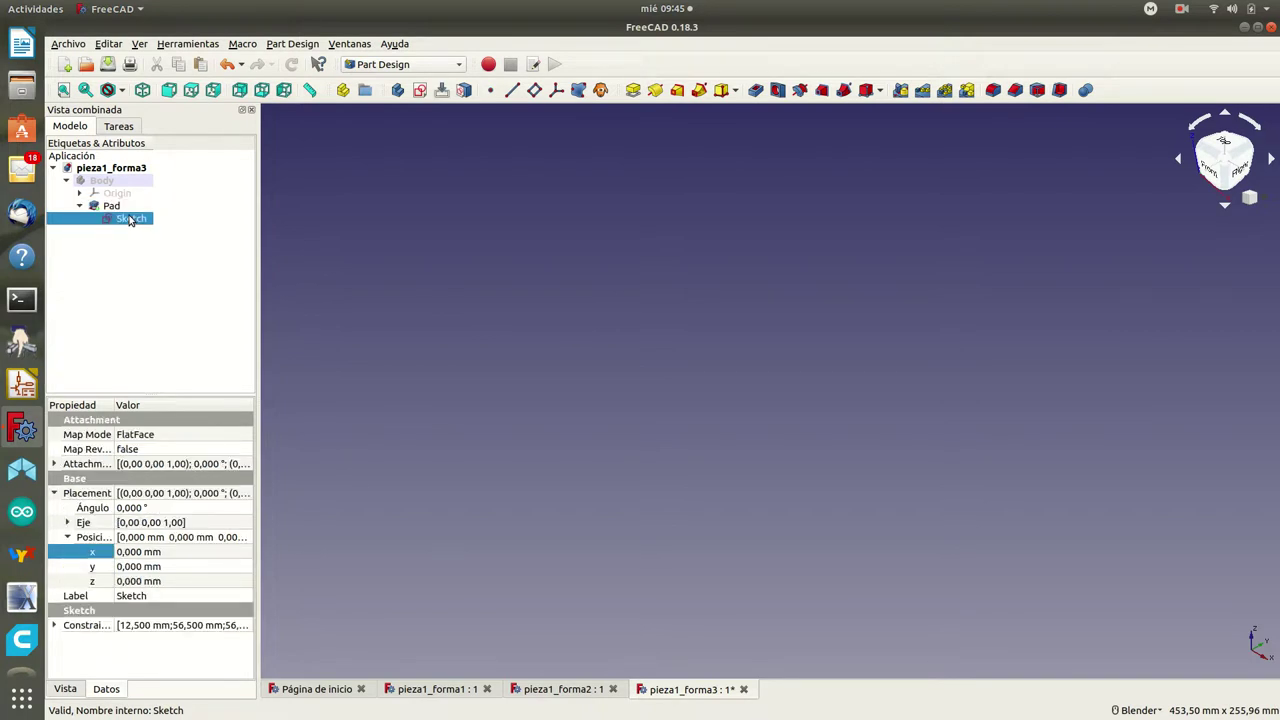
click(84, 91)
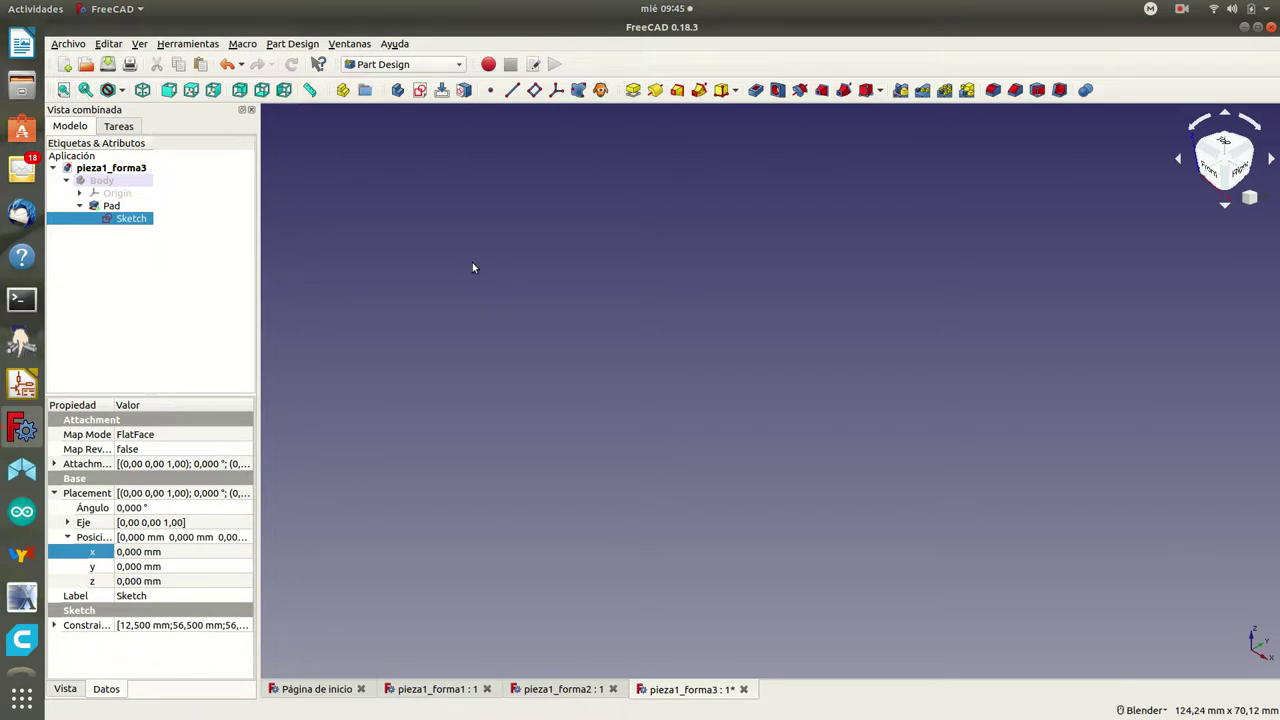
Step: Review the Pad's extrusion parameters without changes and reselect the Sketch
double_click(106, 206)
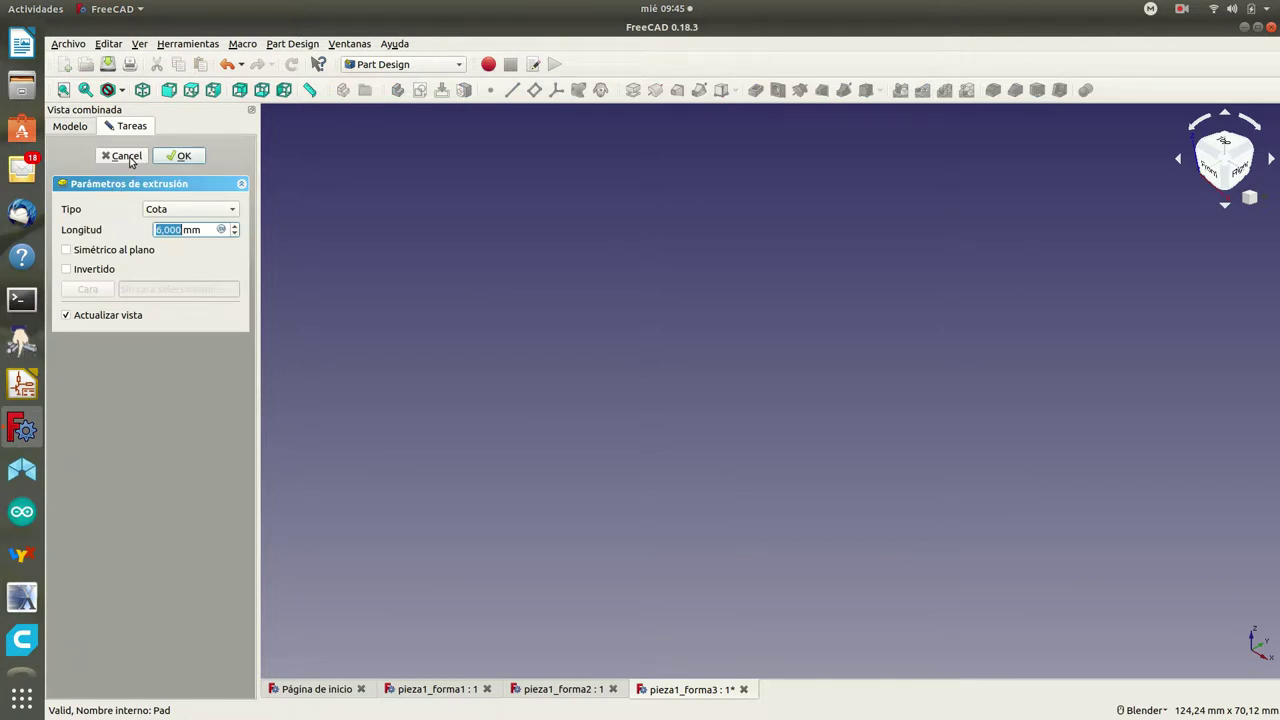
click(127, 156)
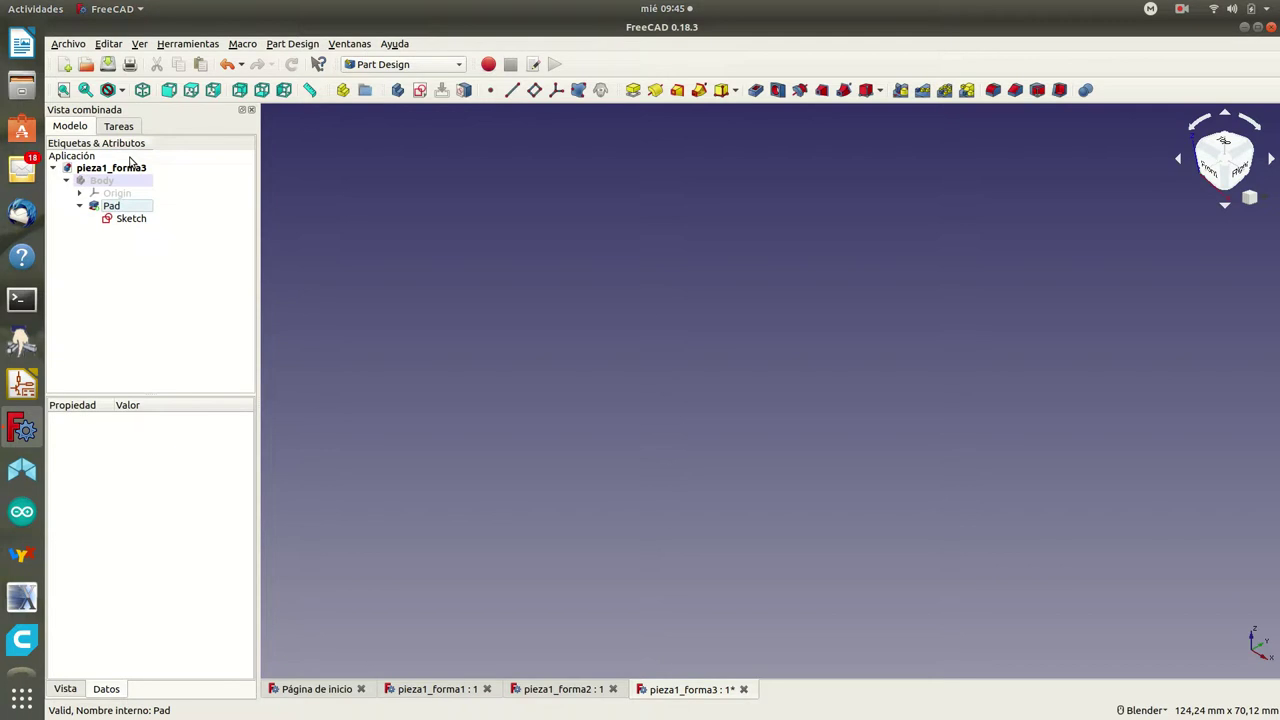
click(131, 219)
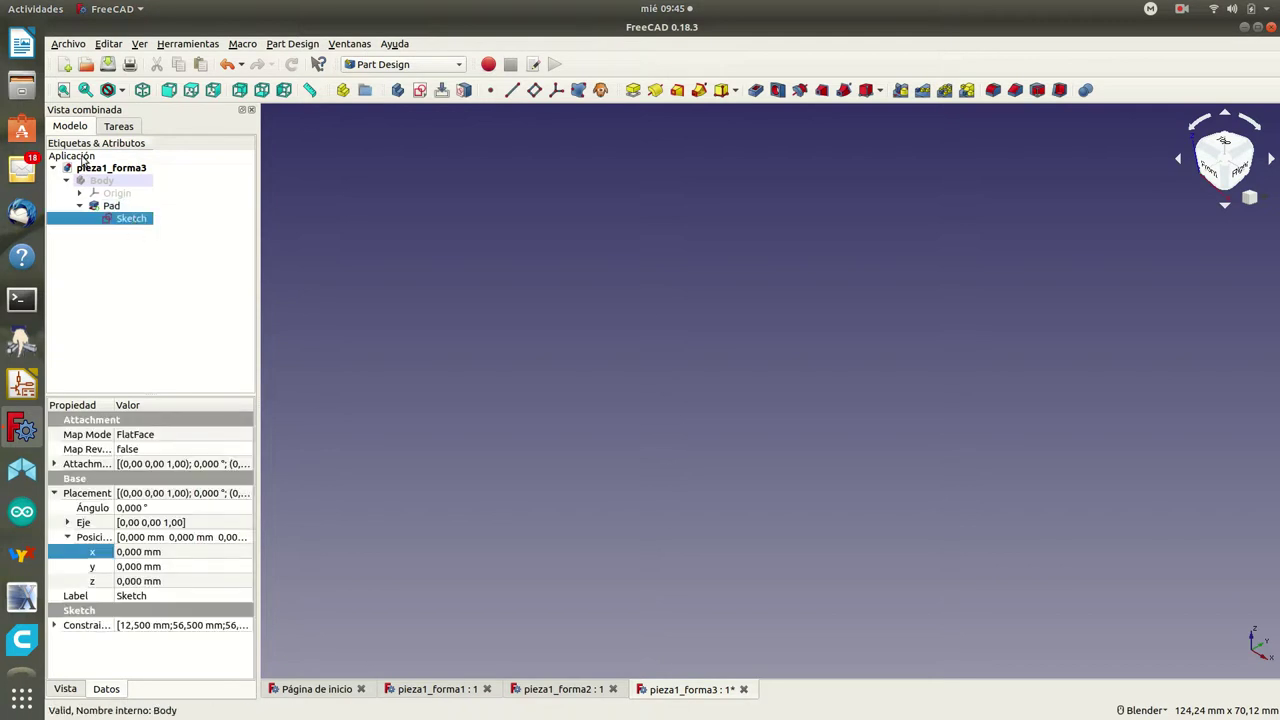
click(68, 45)
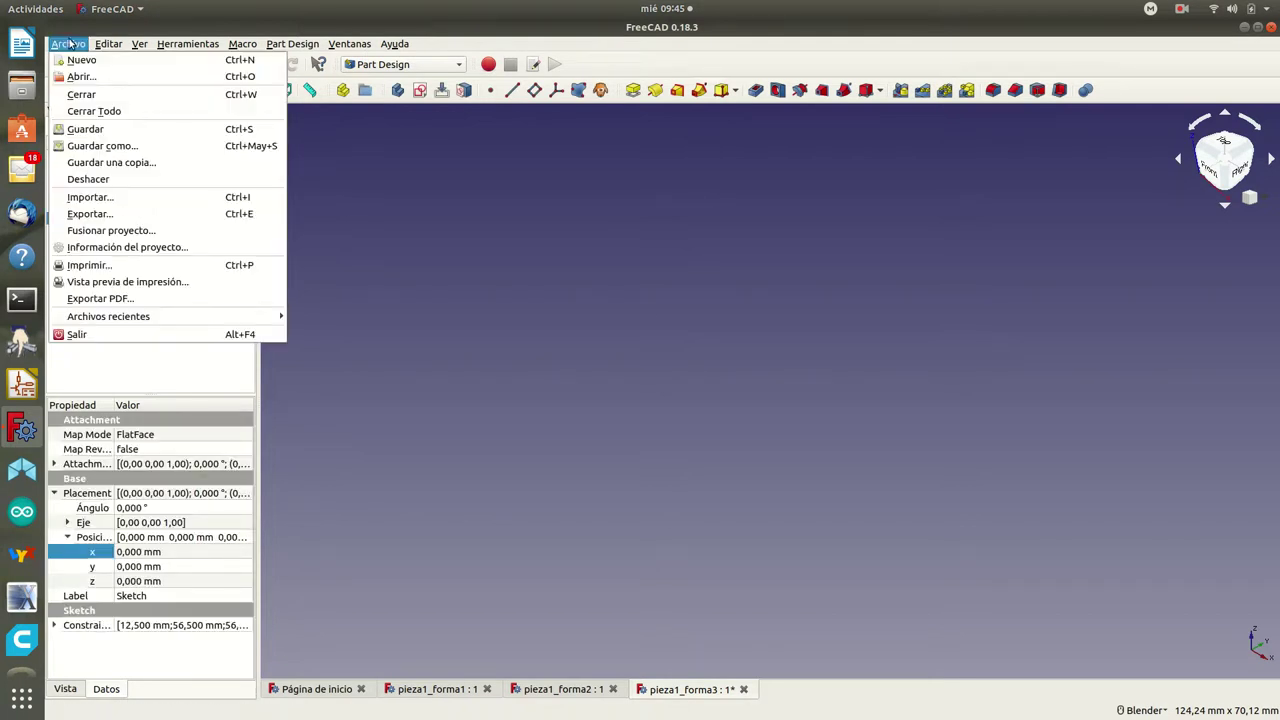
Step: Save pieza1_forma3 and restart FreeCAD
click(99, 131)
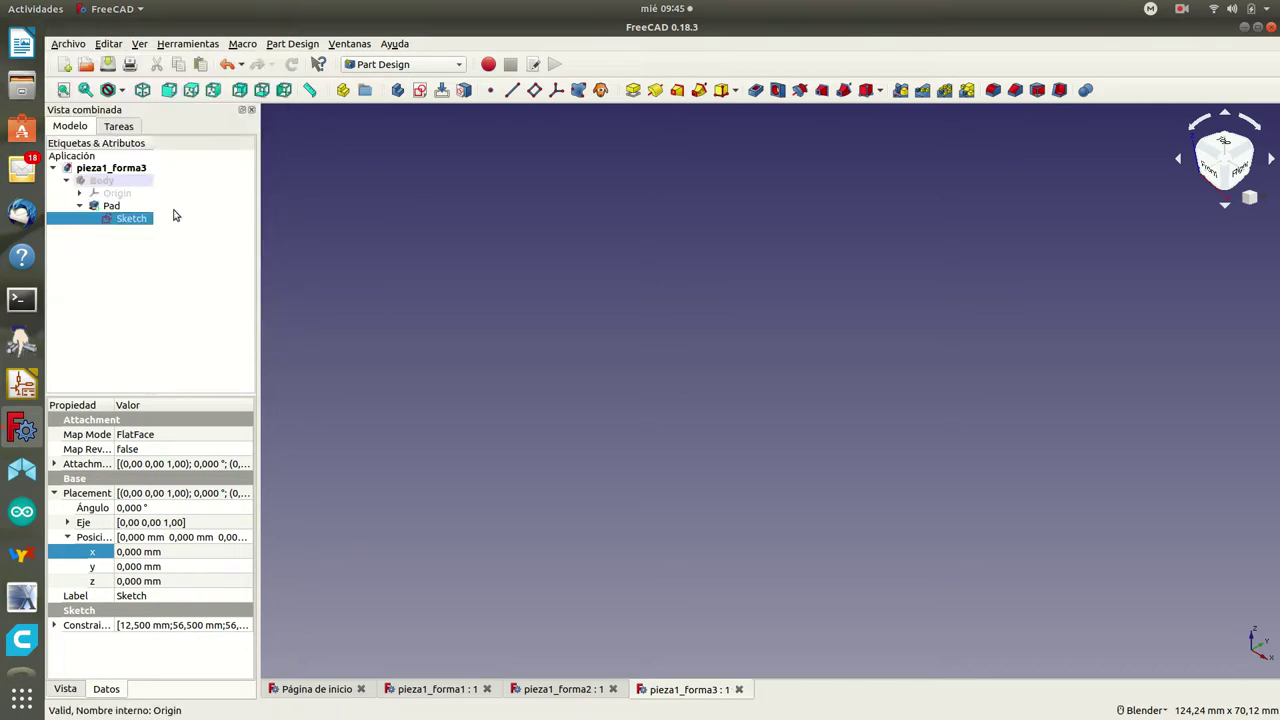
click(1272, 27)
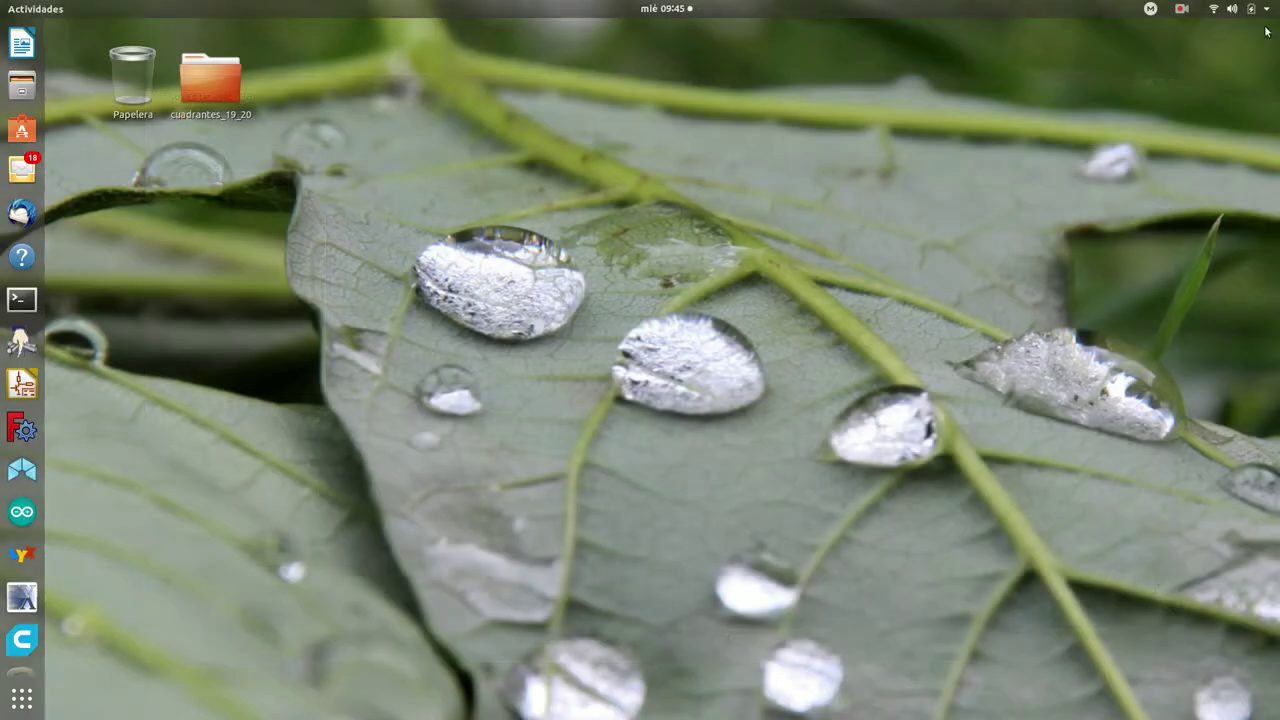
click(22, 428)
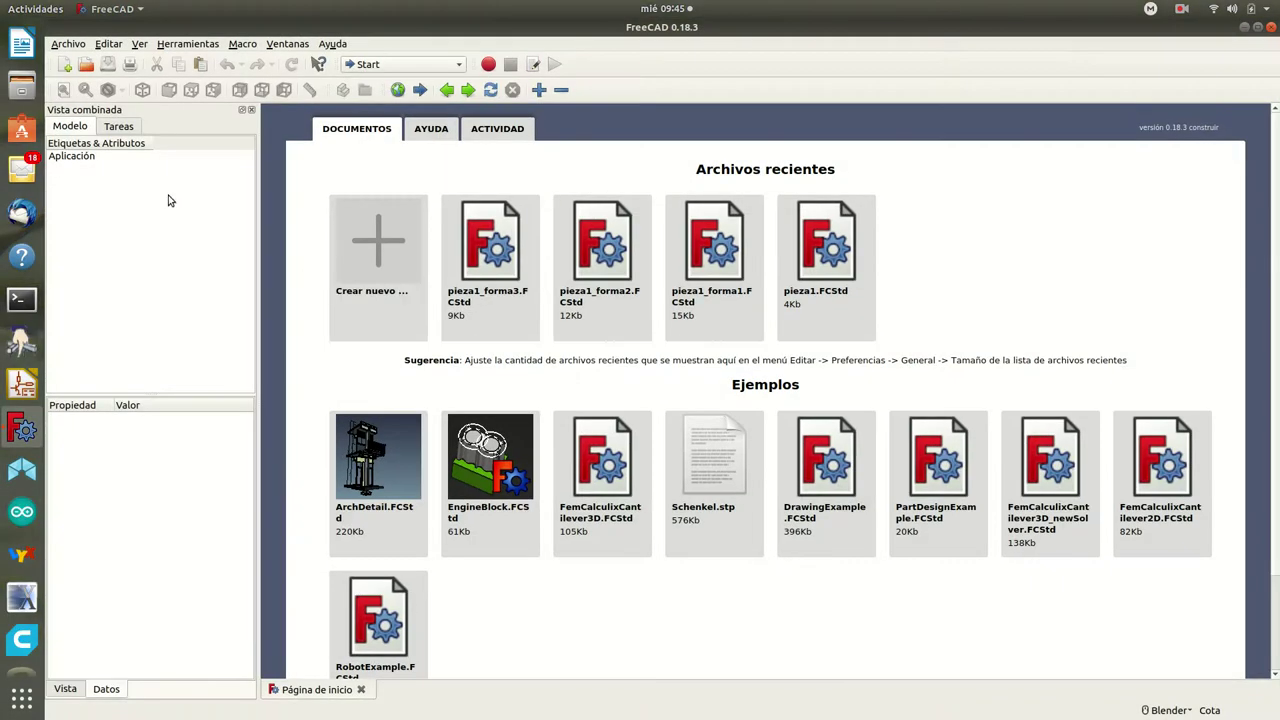
Step: Reopen pieza1_forma3.FCStd from the piezas_freecad folder
click(68, 44)
click(75, 77)
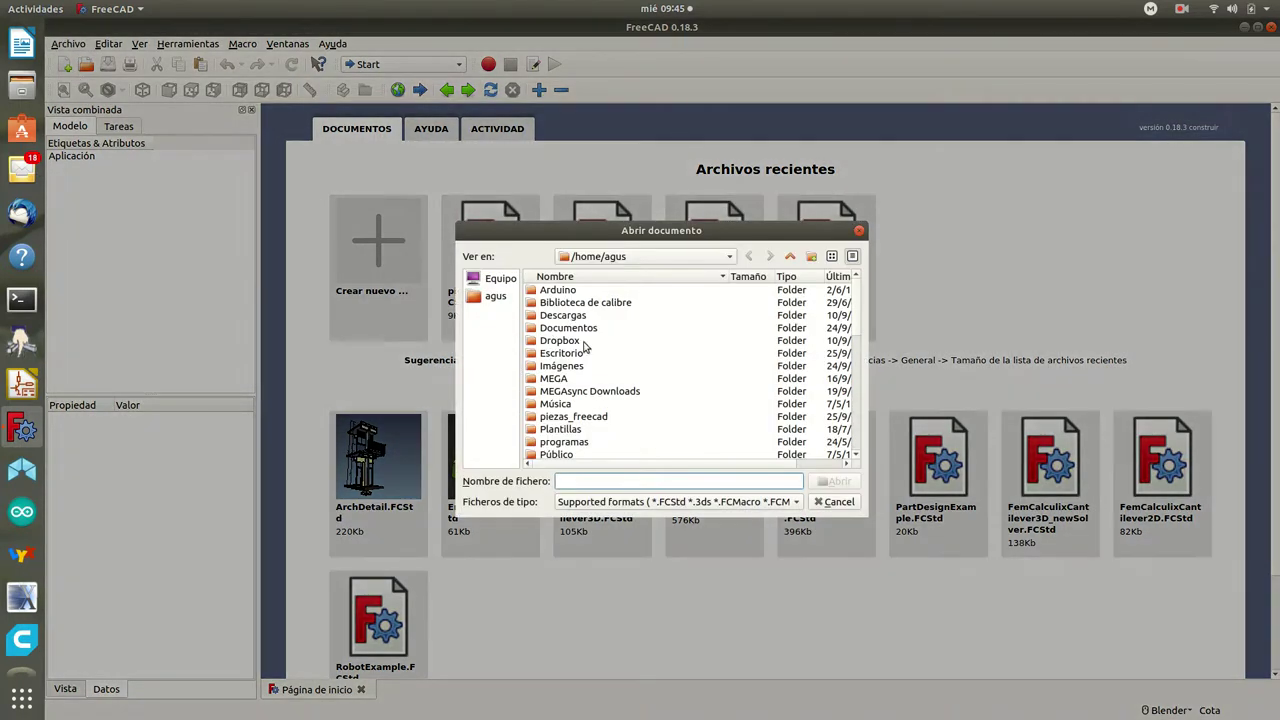
scroll(586, 346, down, 3)
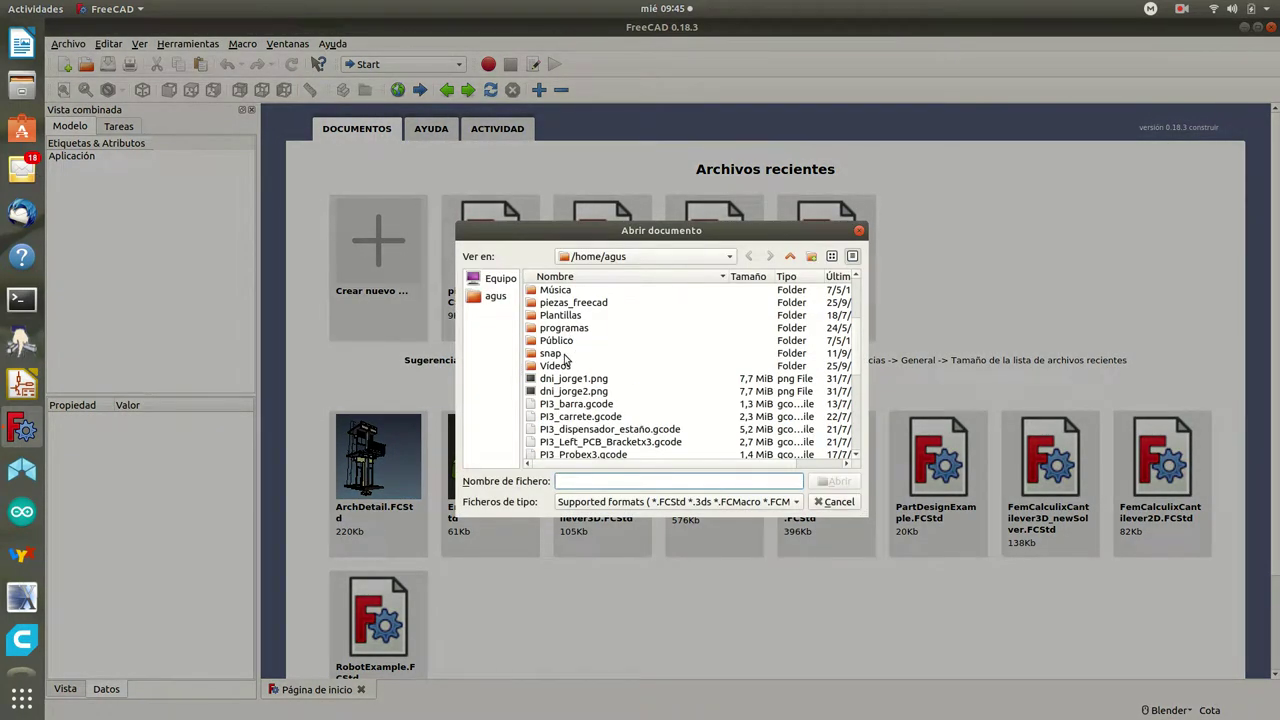
double_click(568, 303)
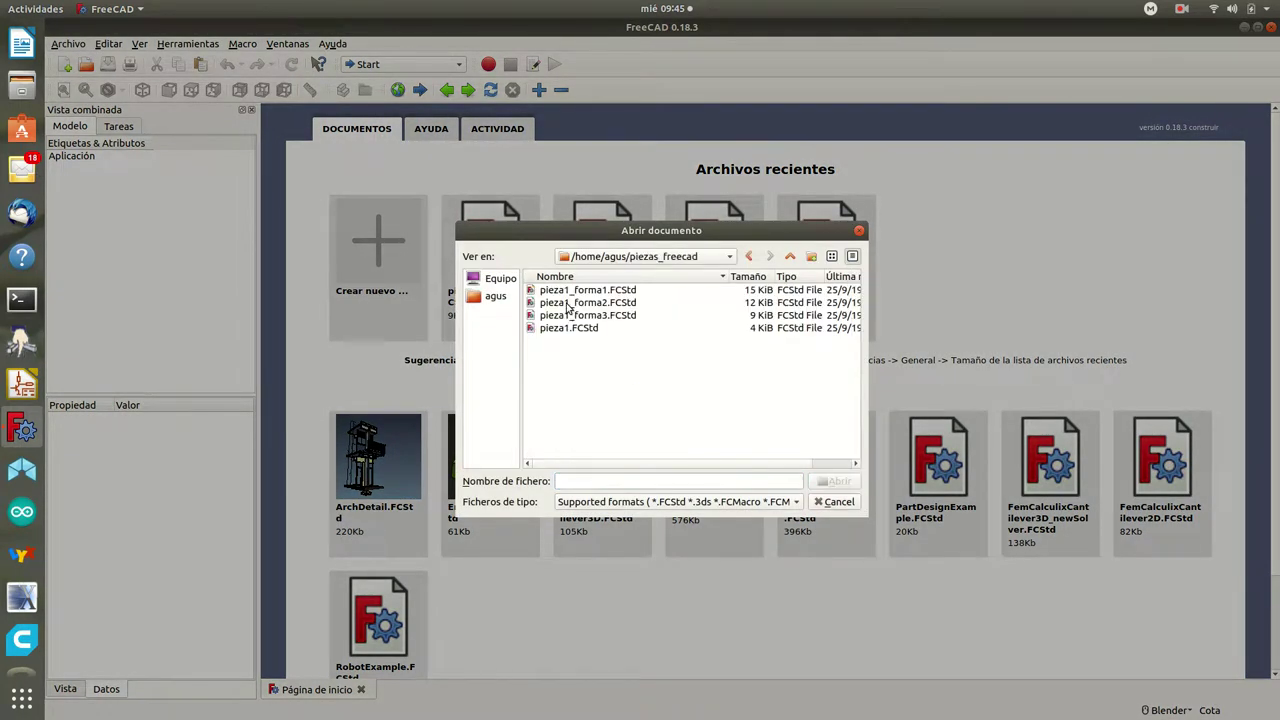
double_click(590, 315)
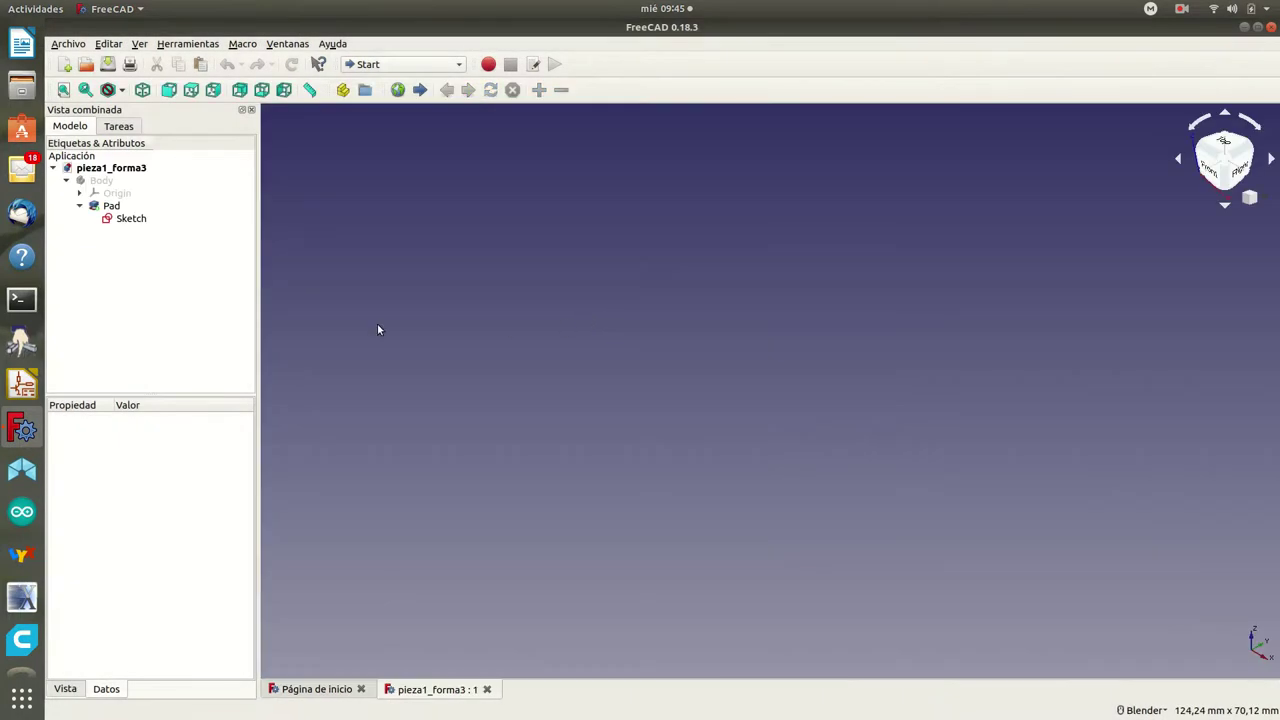
Step: Unhide the Pad so the 6 mm bar displays as a solid again
click(120, 220)
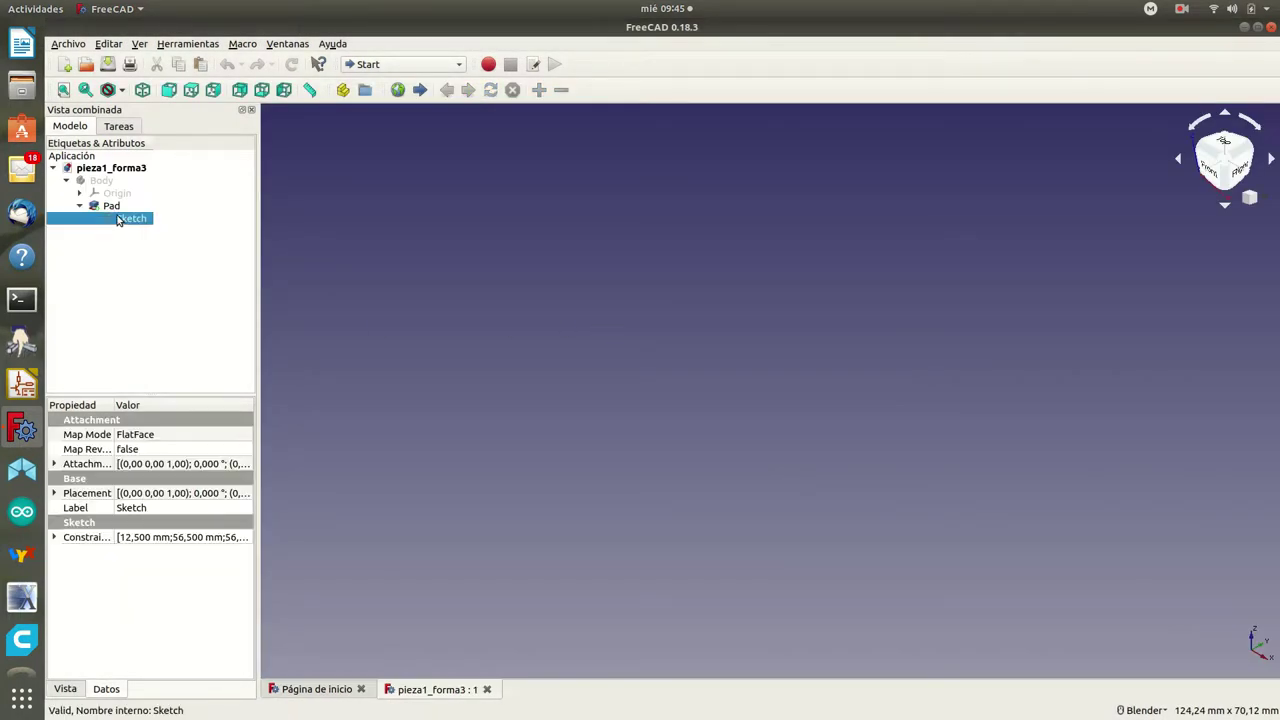
click(113, 207)
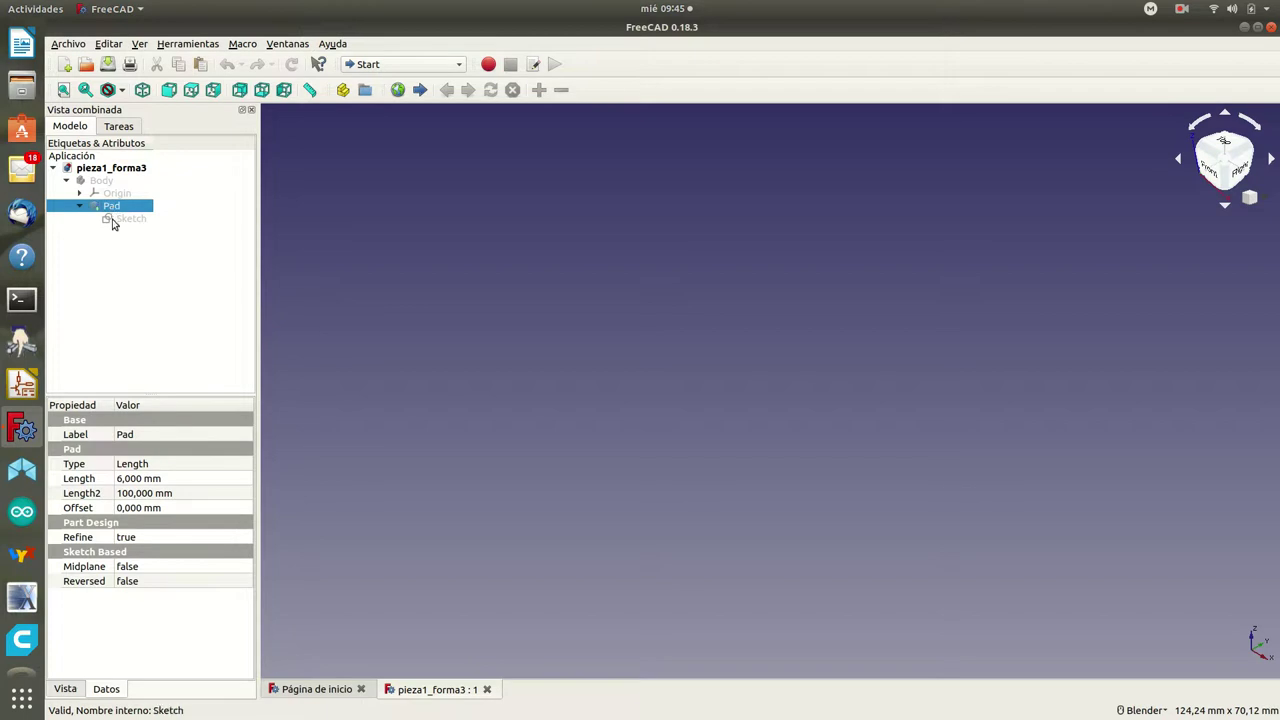
double_click(108, 207)
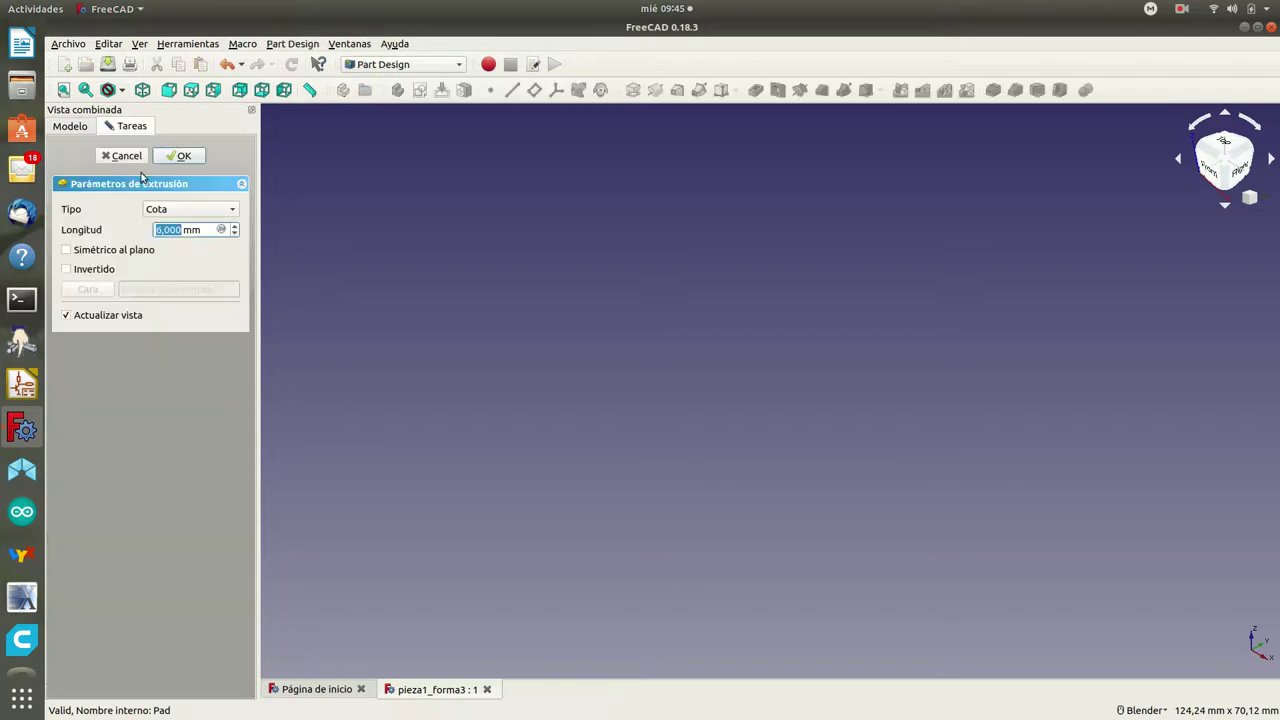
click(120, 157)
click(72, 128)
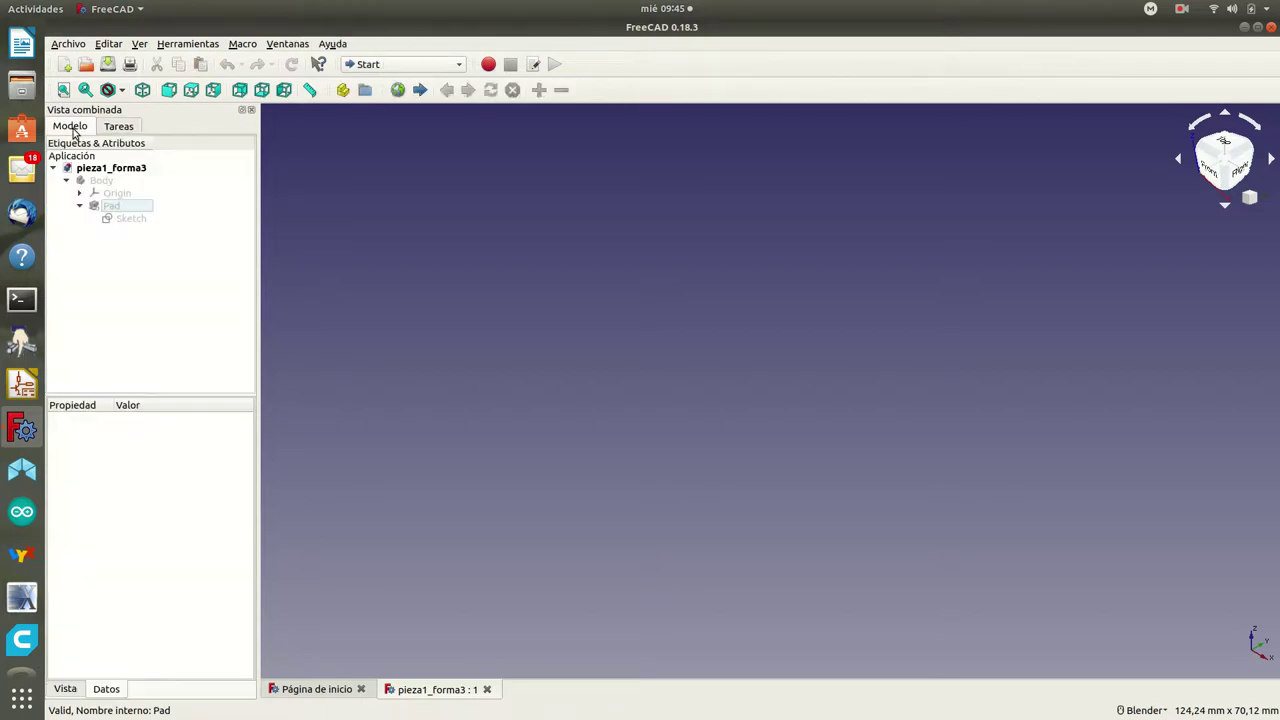
click(102, 181)
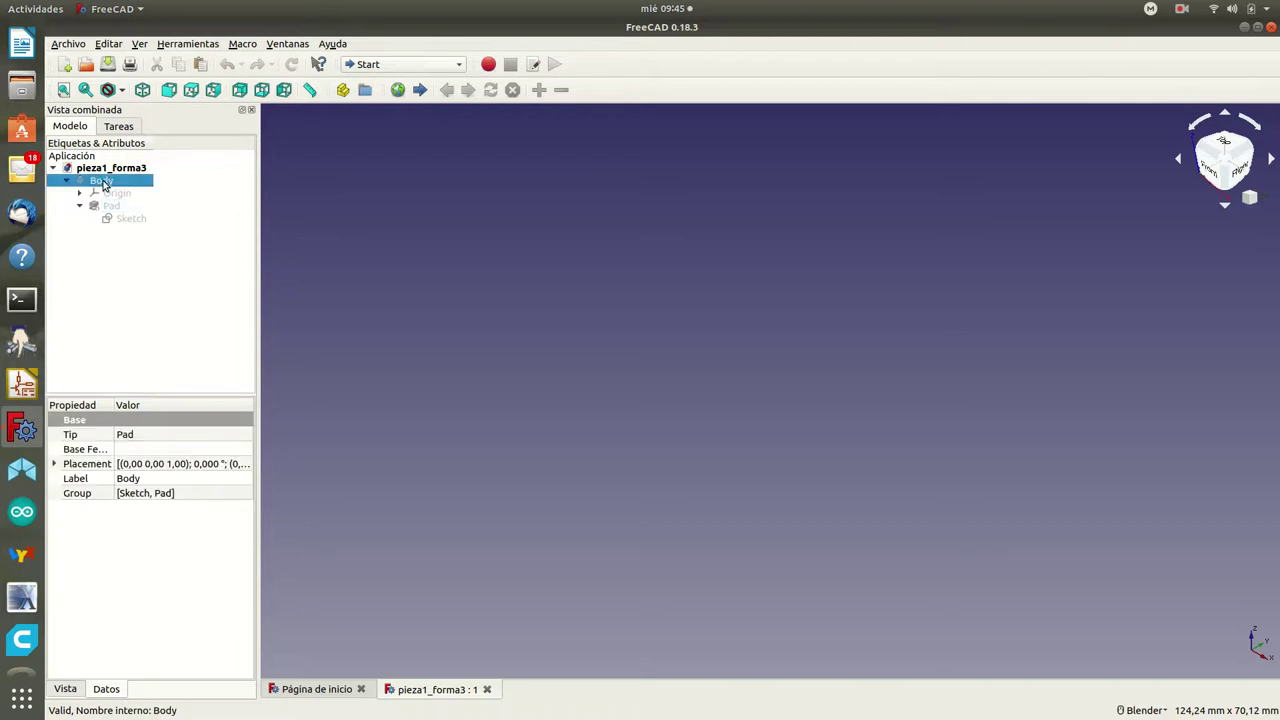
click(122, 220)
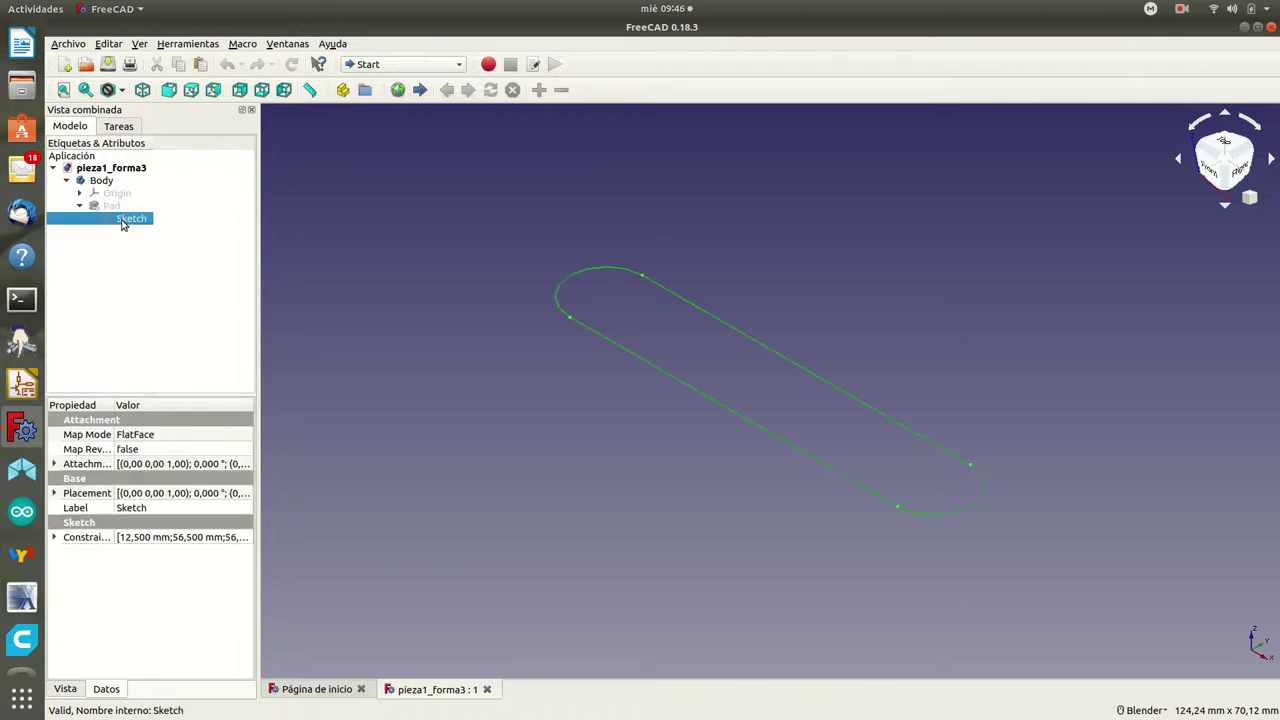
click(112, 206)
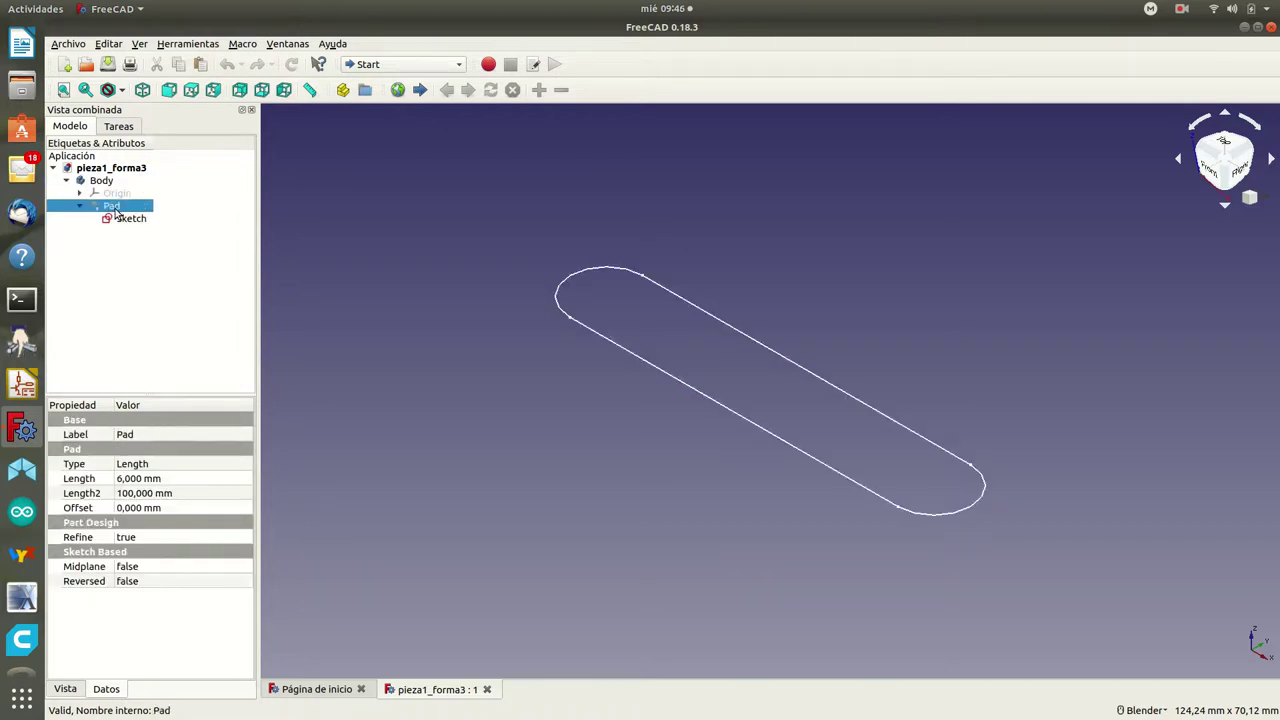
key(space)
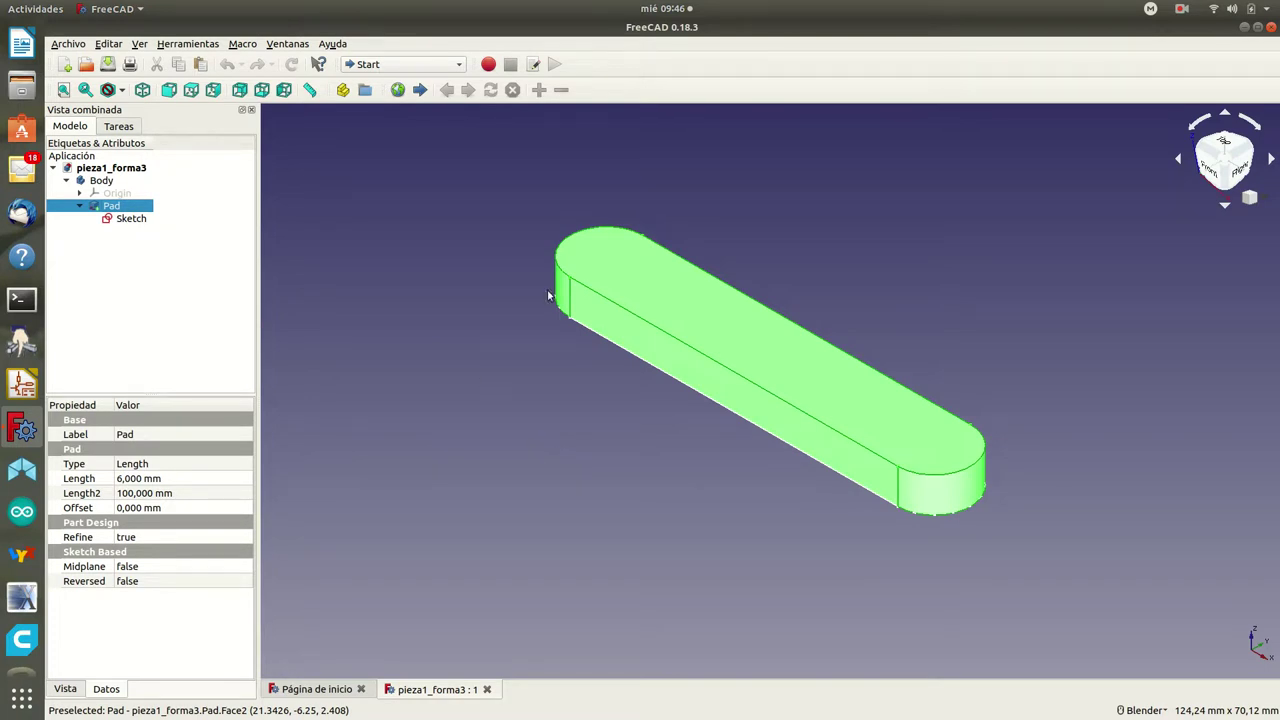
click(134, 219)
Step: Rename the Sketch to Contorno_barra
right_click(131, 221)
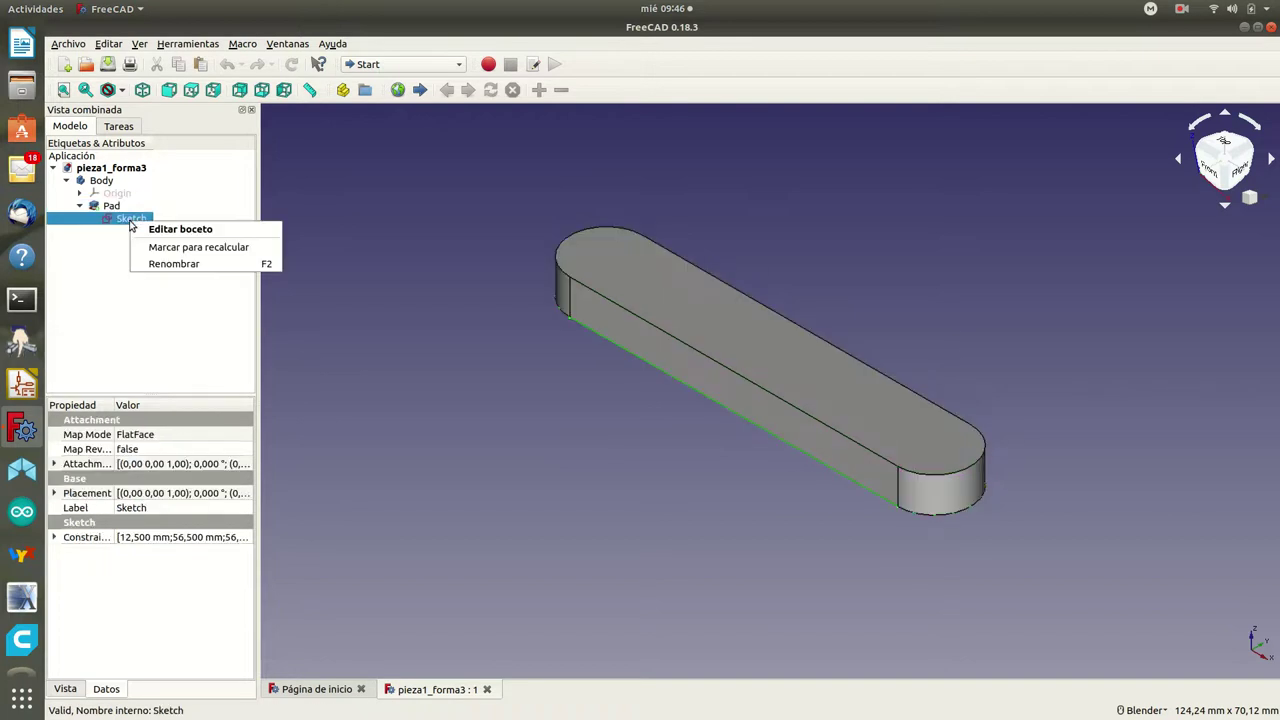
click(173, 264)
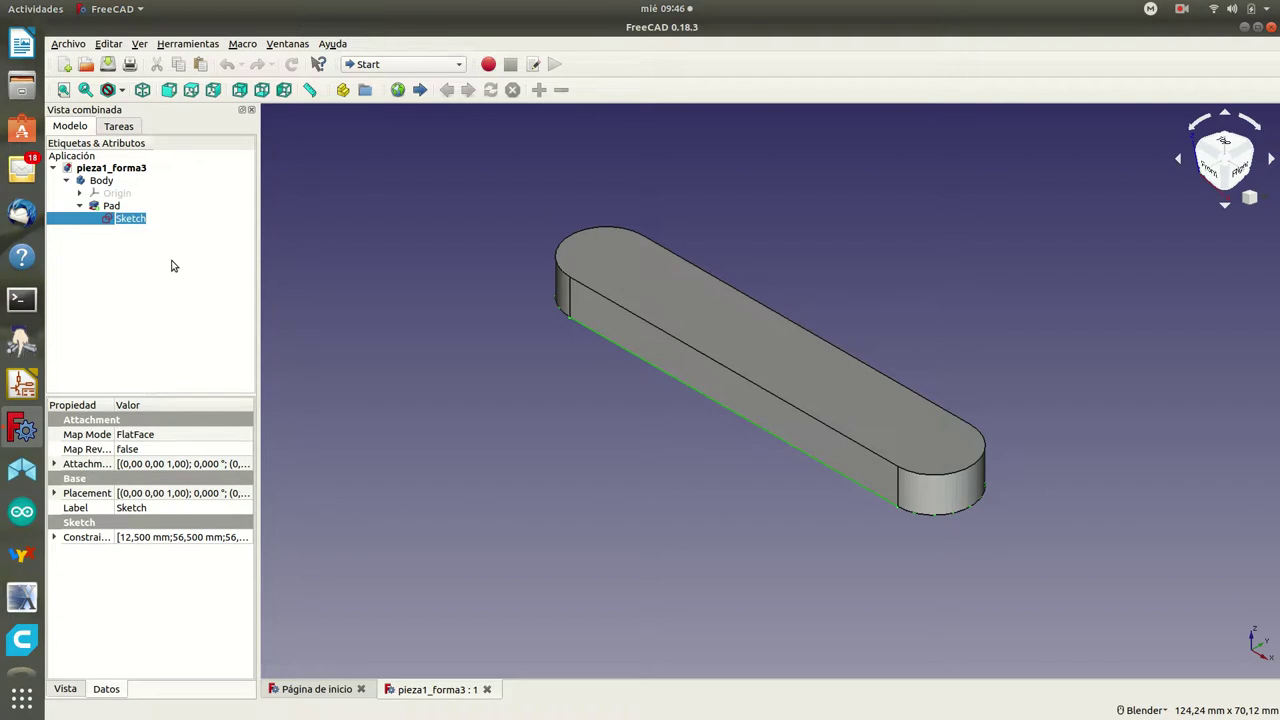
text(Contorno_barra)
Step: Rename the Pad feature to barra
click(113, 207)
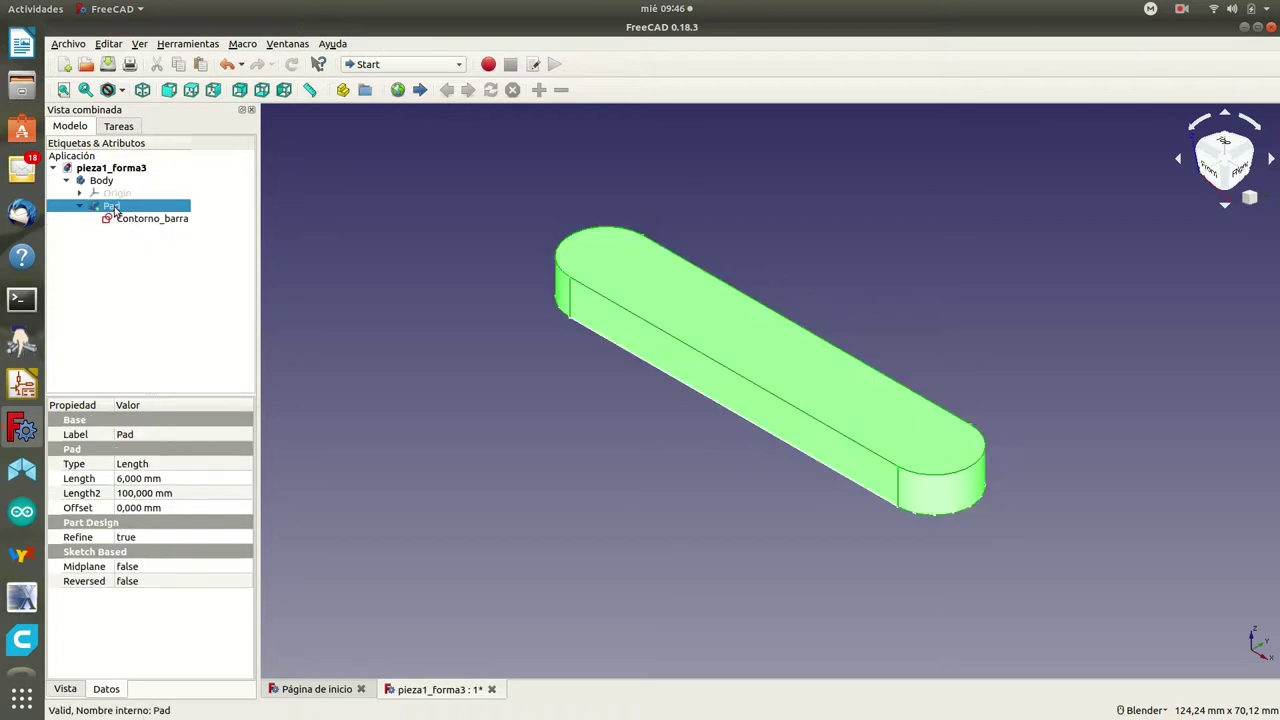
right_click(114, 207)
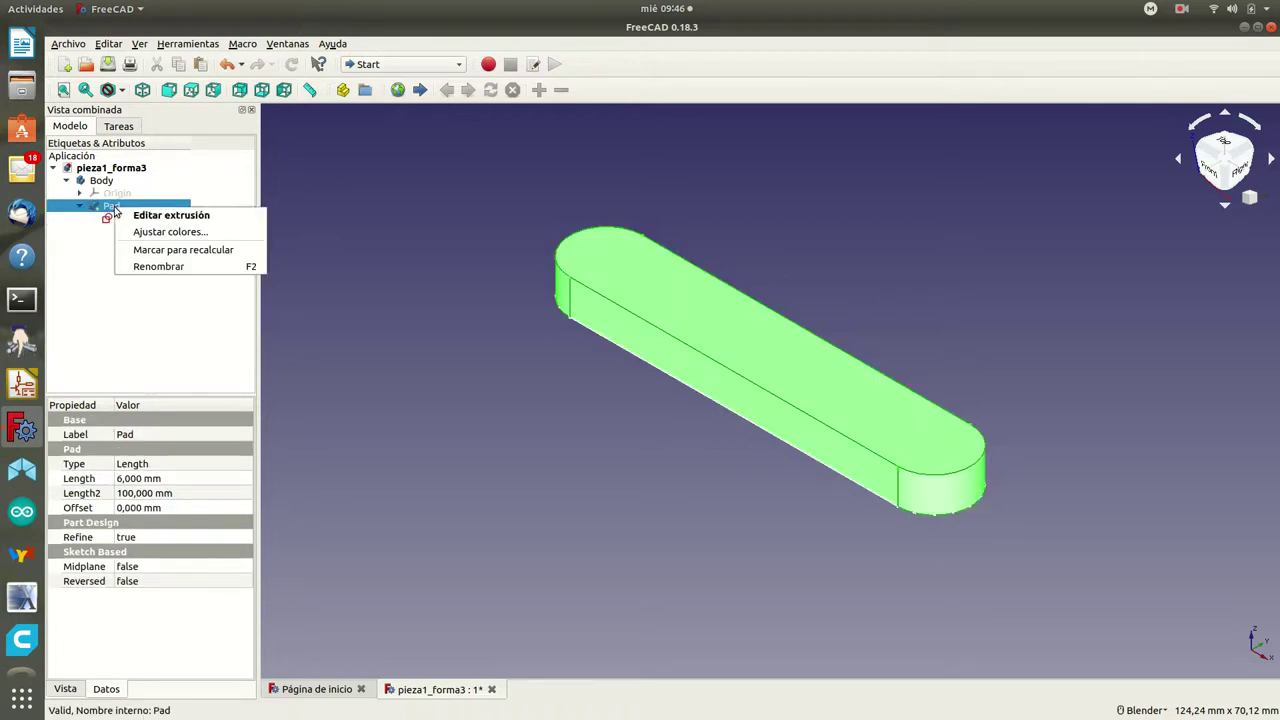
click(144, 267)
text(barra)
key(Return)
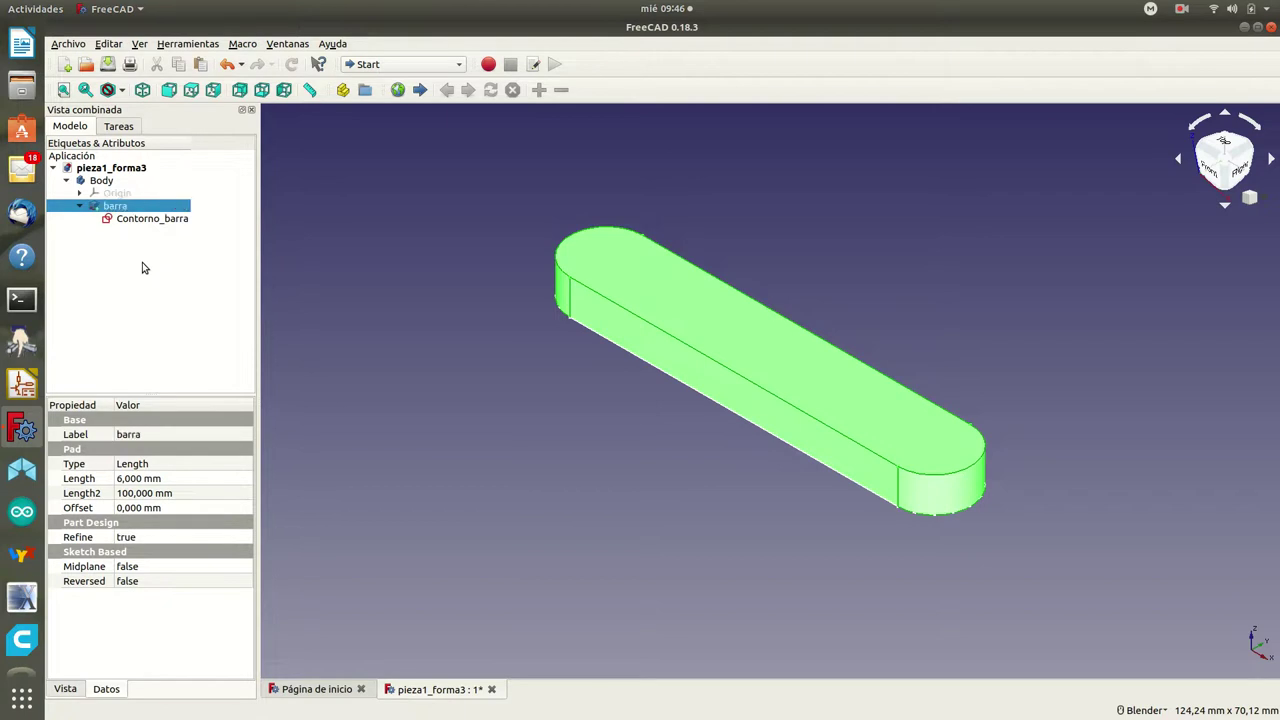
click(435, 289)
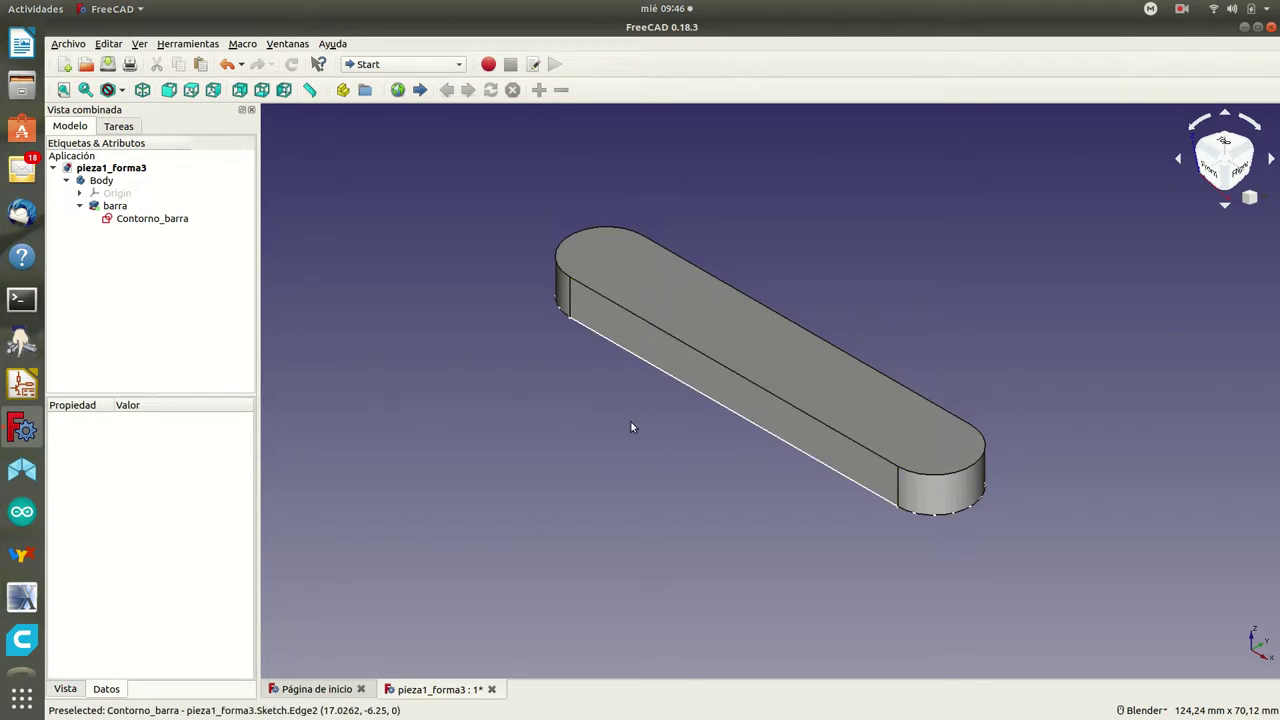
click(661, 292)
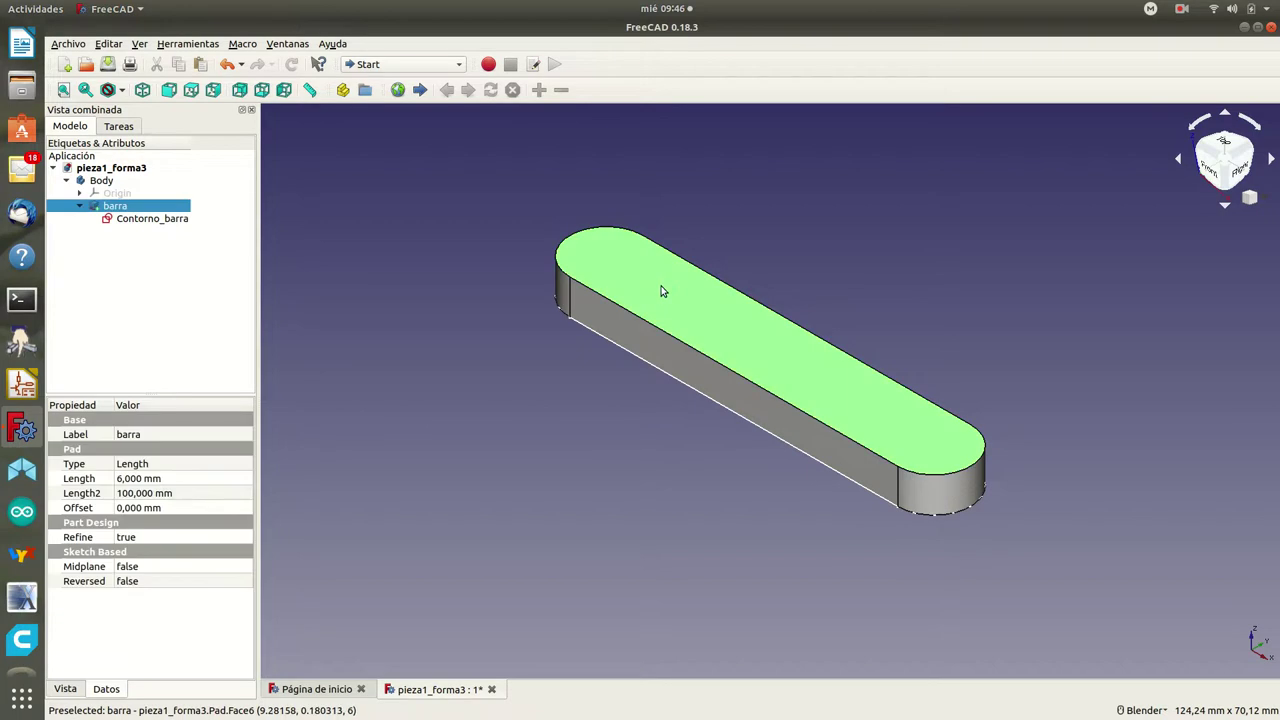
click(130, 127)
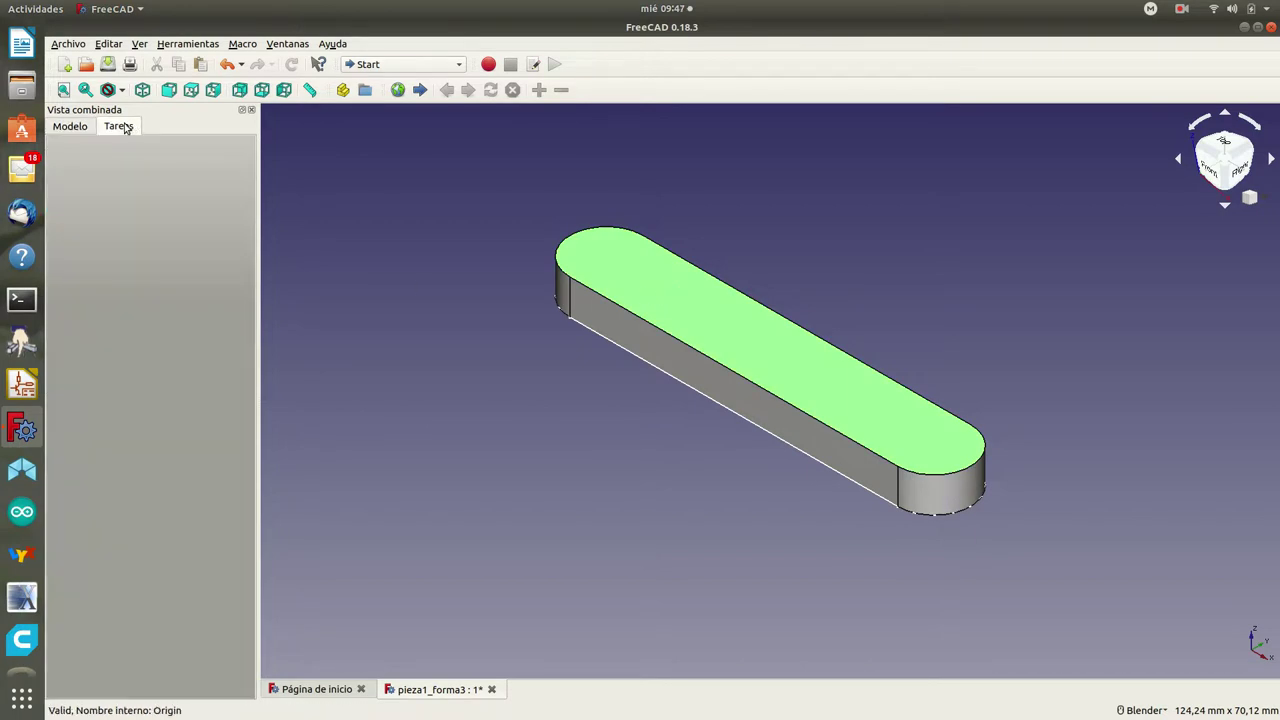
click(78, 131)
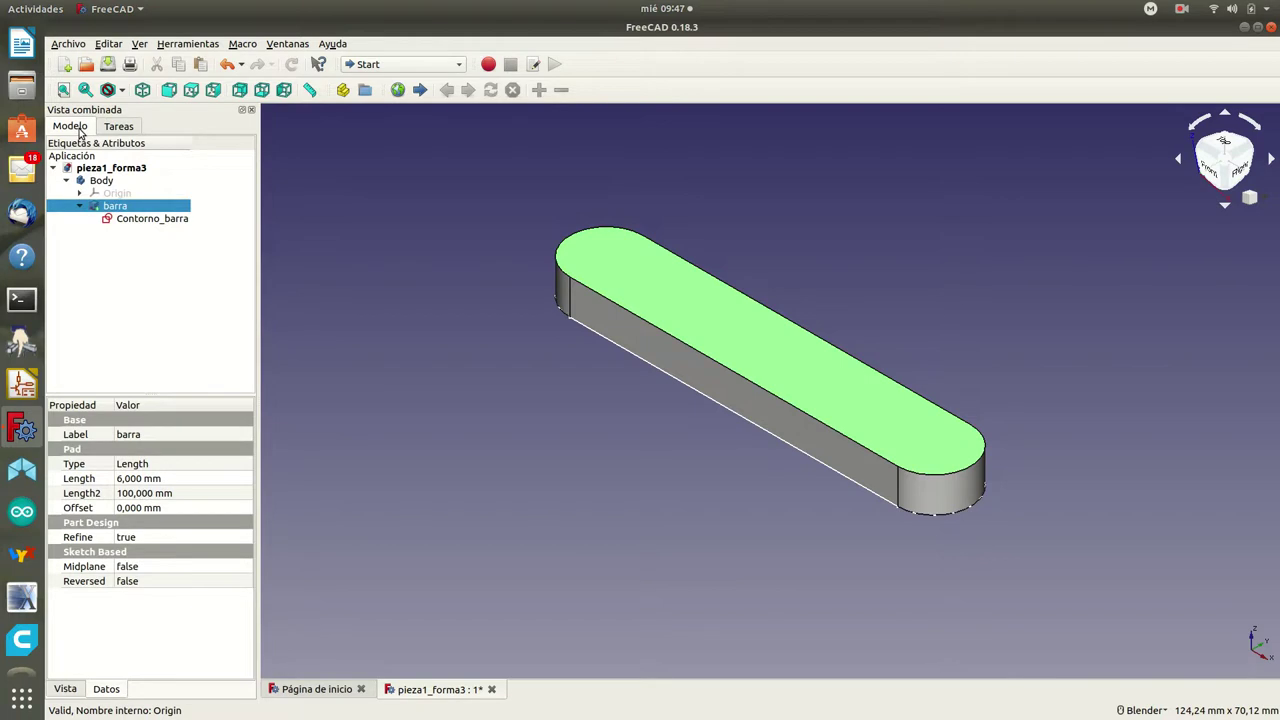
click(104, 181)
click(120, 128)
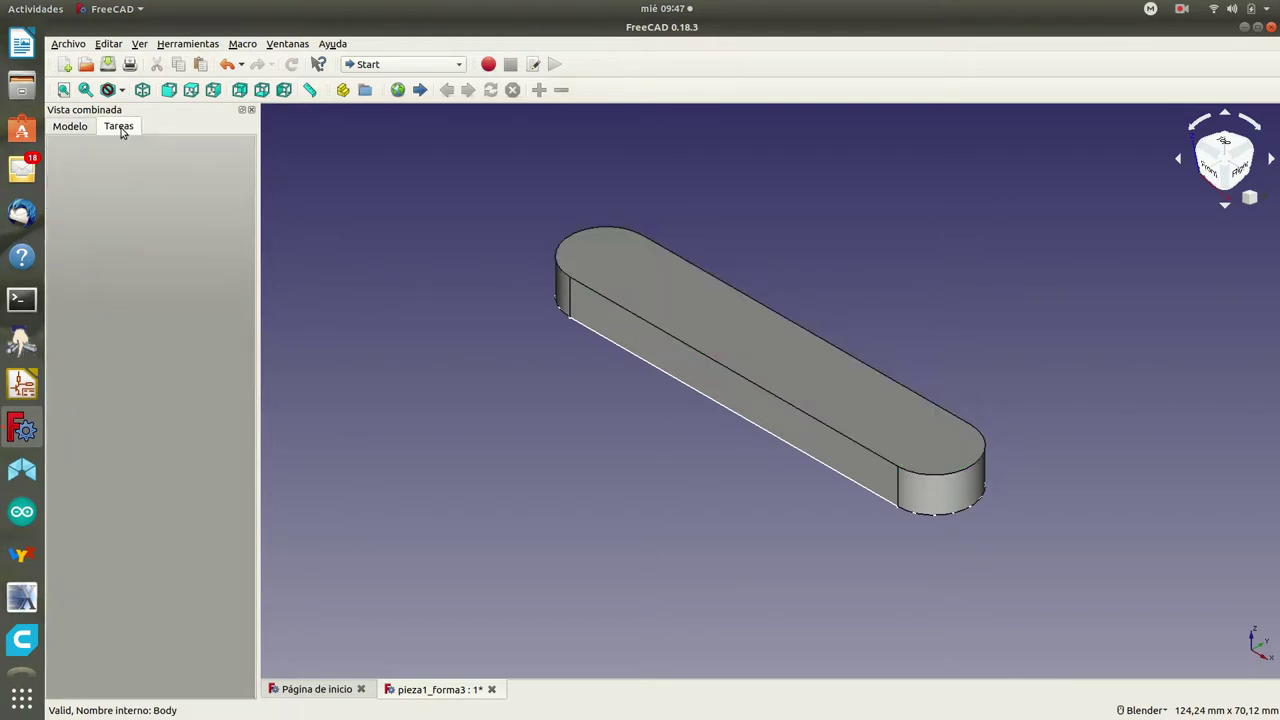
click(70, 126)
click(614, 288)
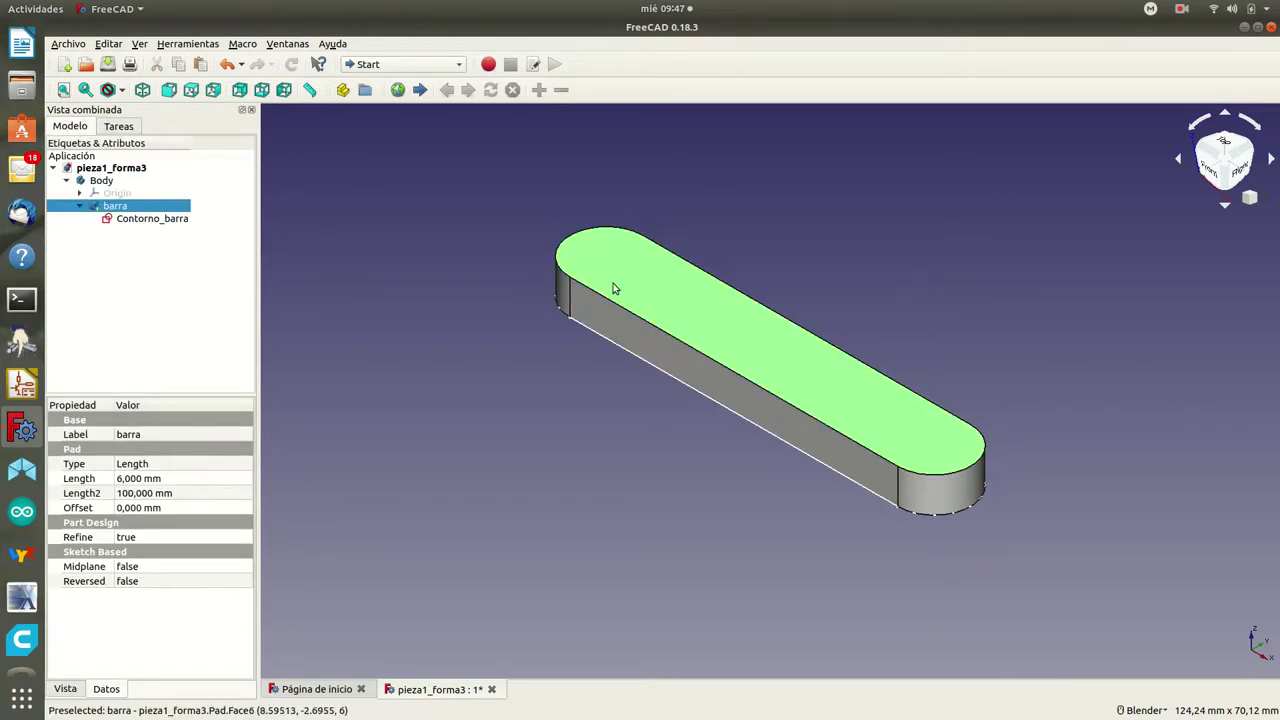
click(120, 128)
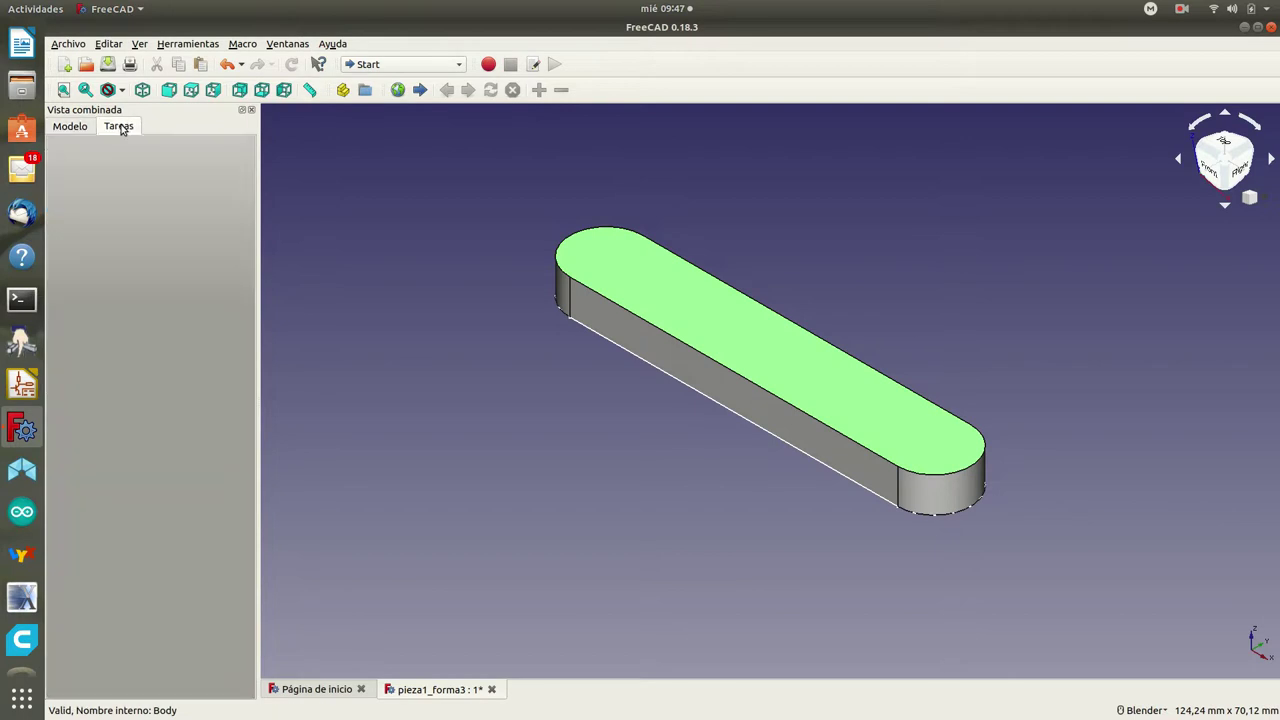
click(85, 128)
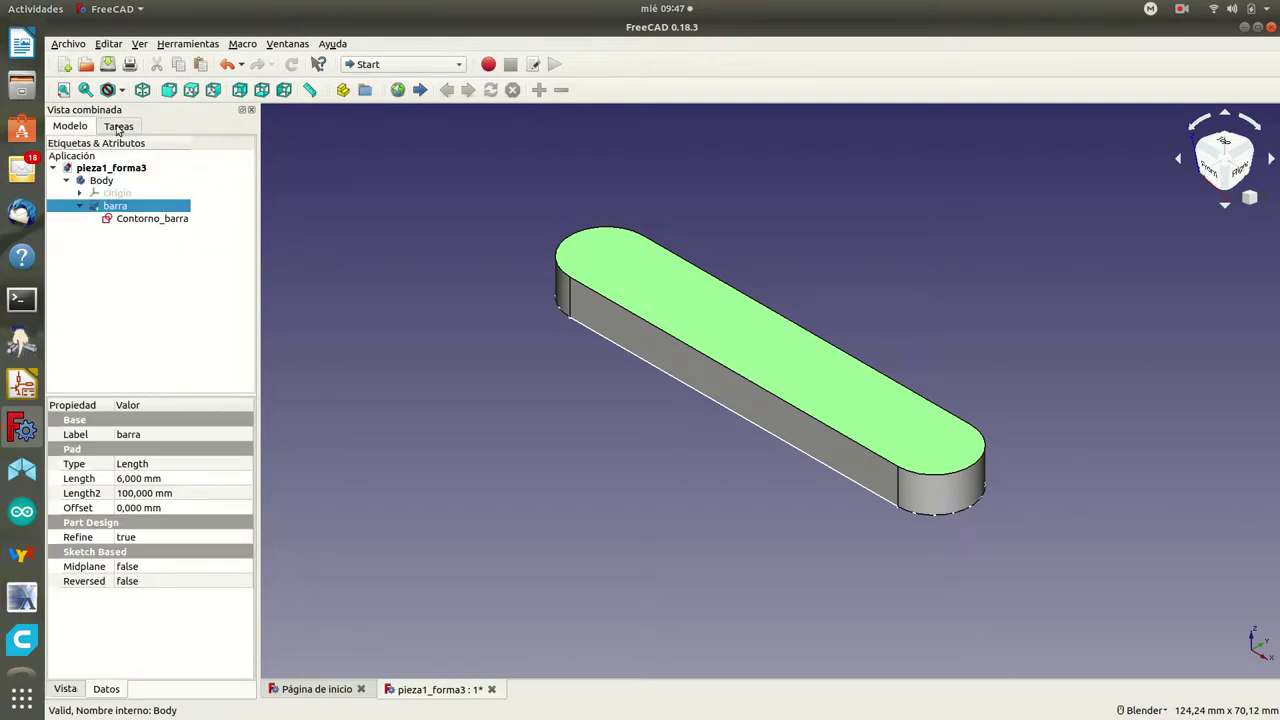
right_click(614, 284)
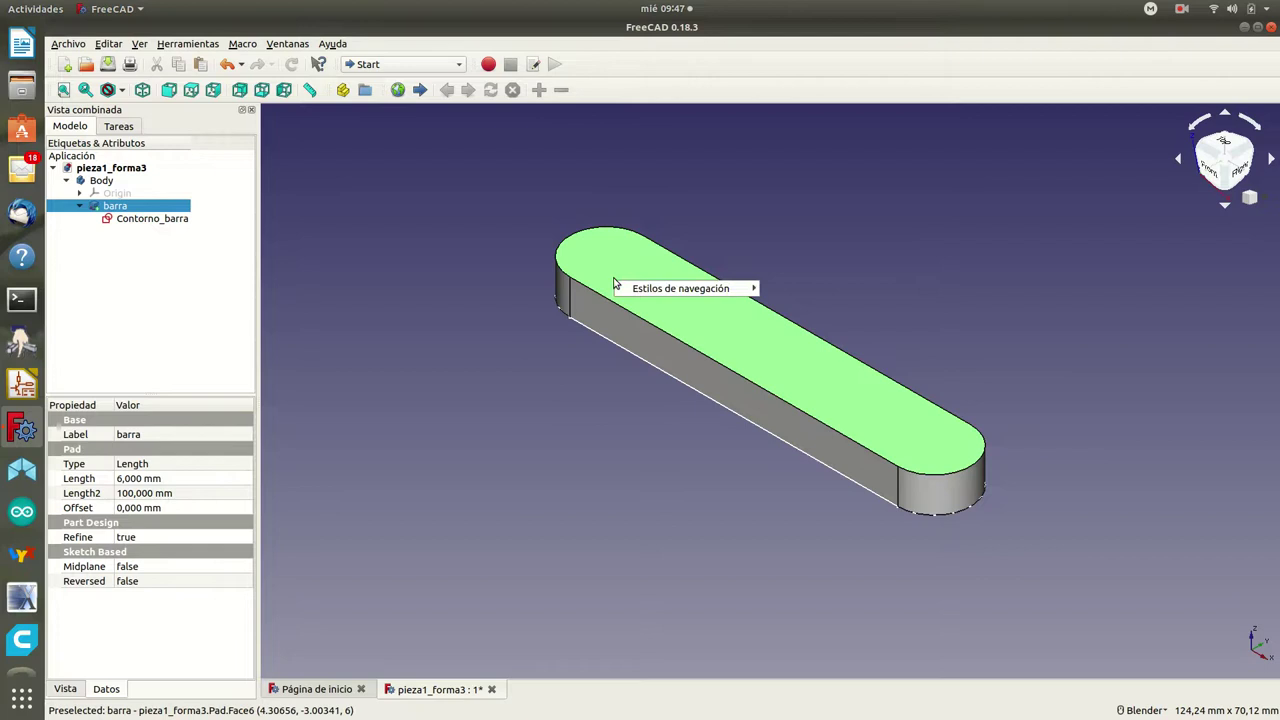
click(450, 276)
click(130, 219)
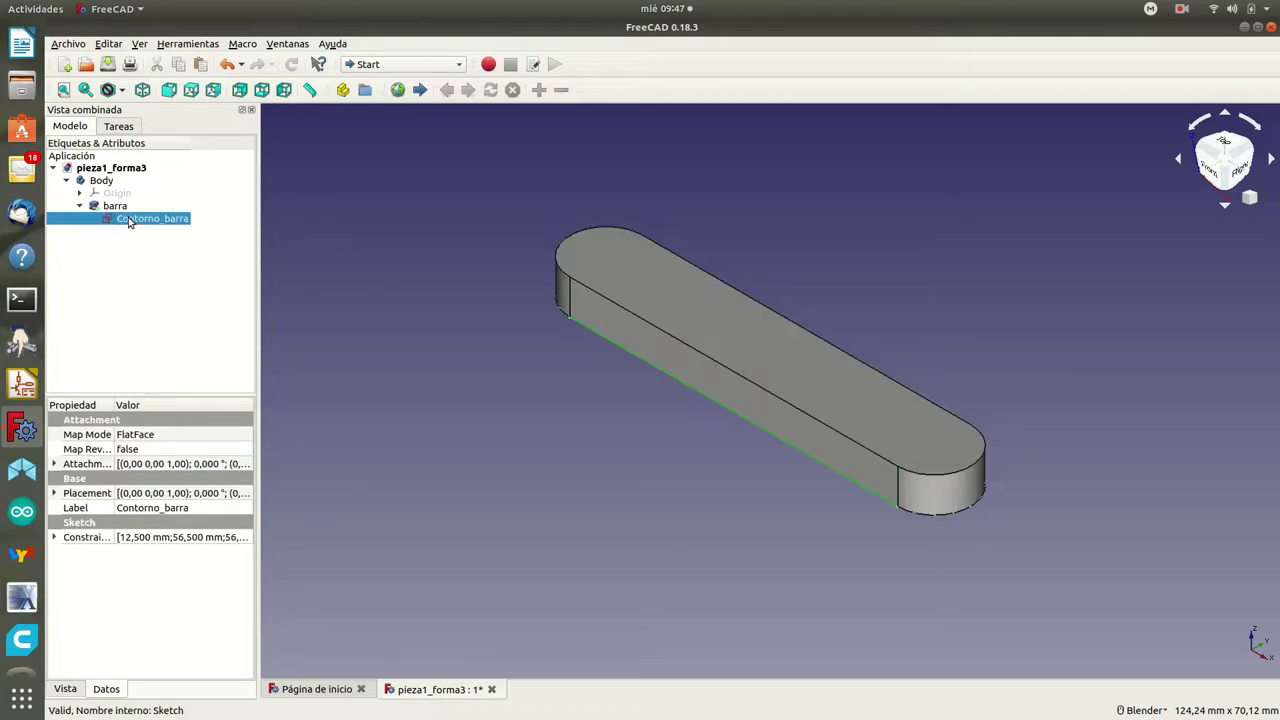
click(108, 181)
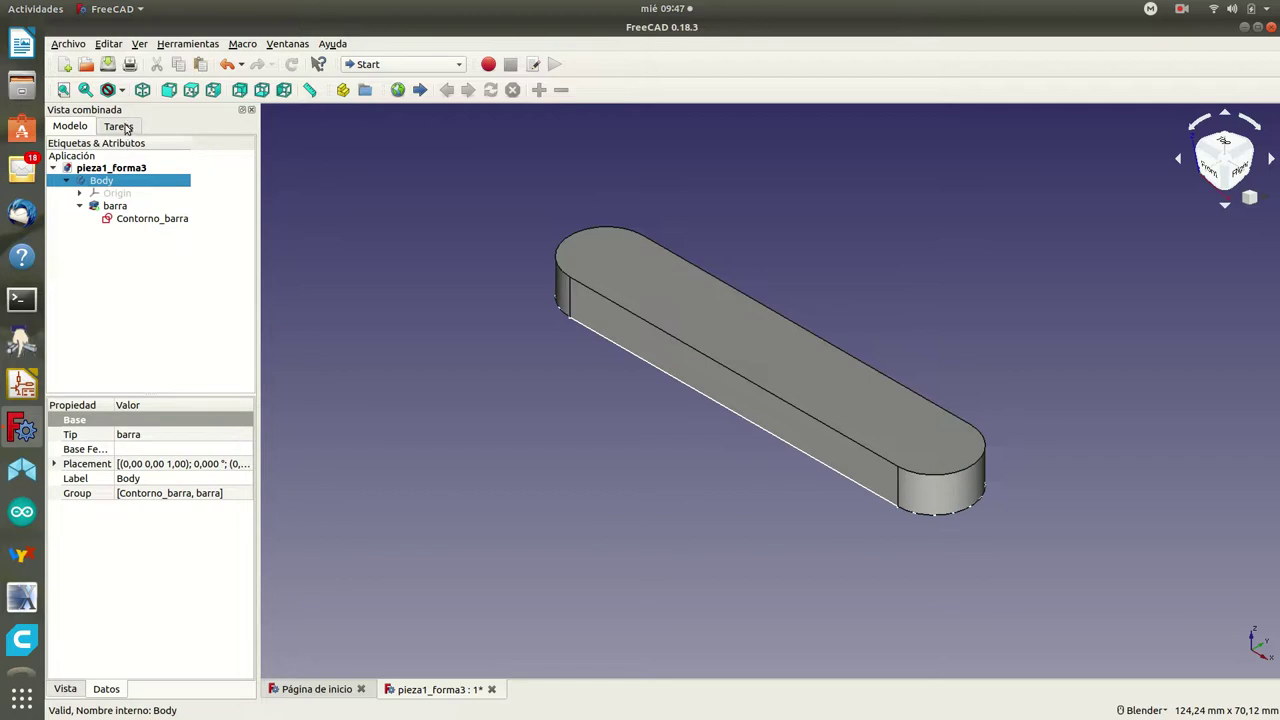
click(118, 126)
click(92, 126)
right_click(129, 184)
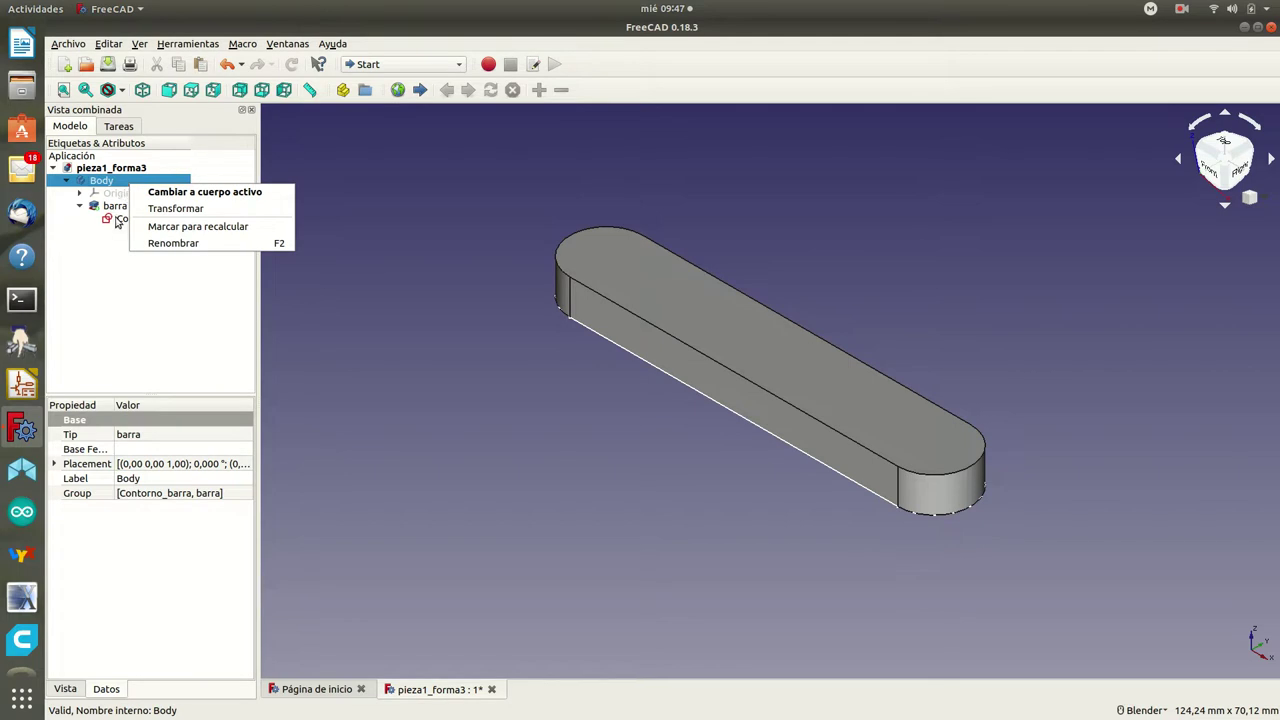
click(117, 211)
click(116, 208)
right_click(117, 207)
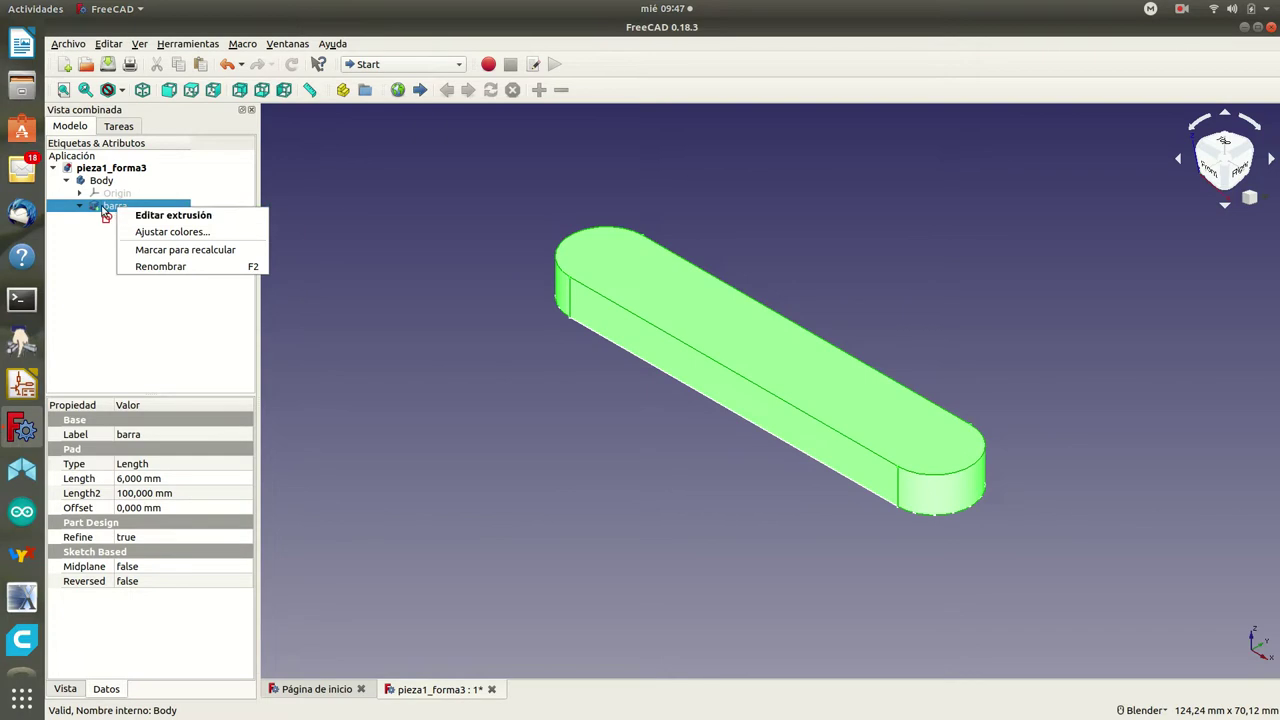
click(104, 210)
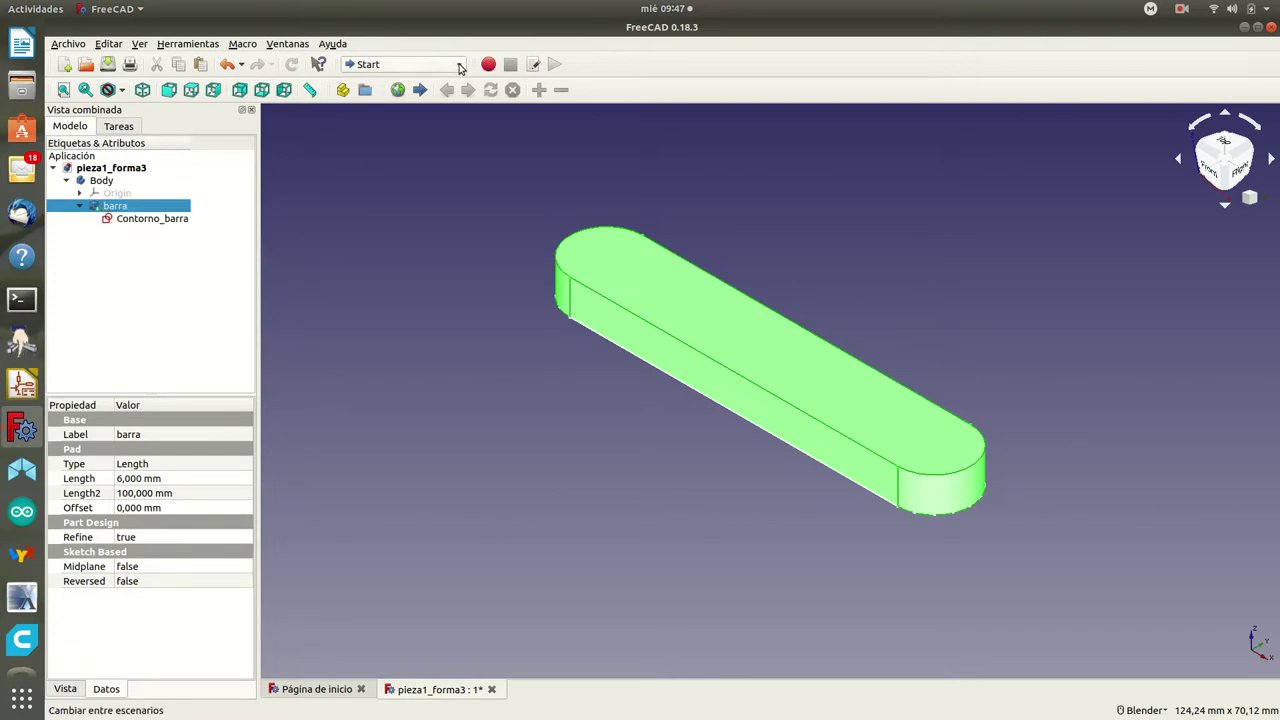
Step: Switch to Part Design, select the Body and the bar's top face, and list the face tasks
click(460, 66)
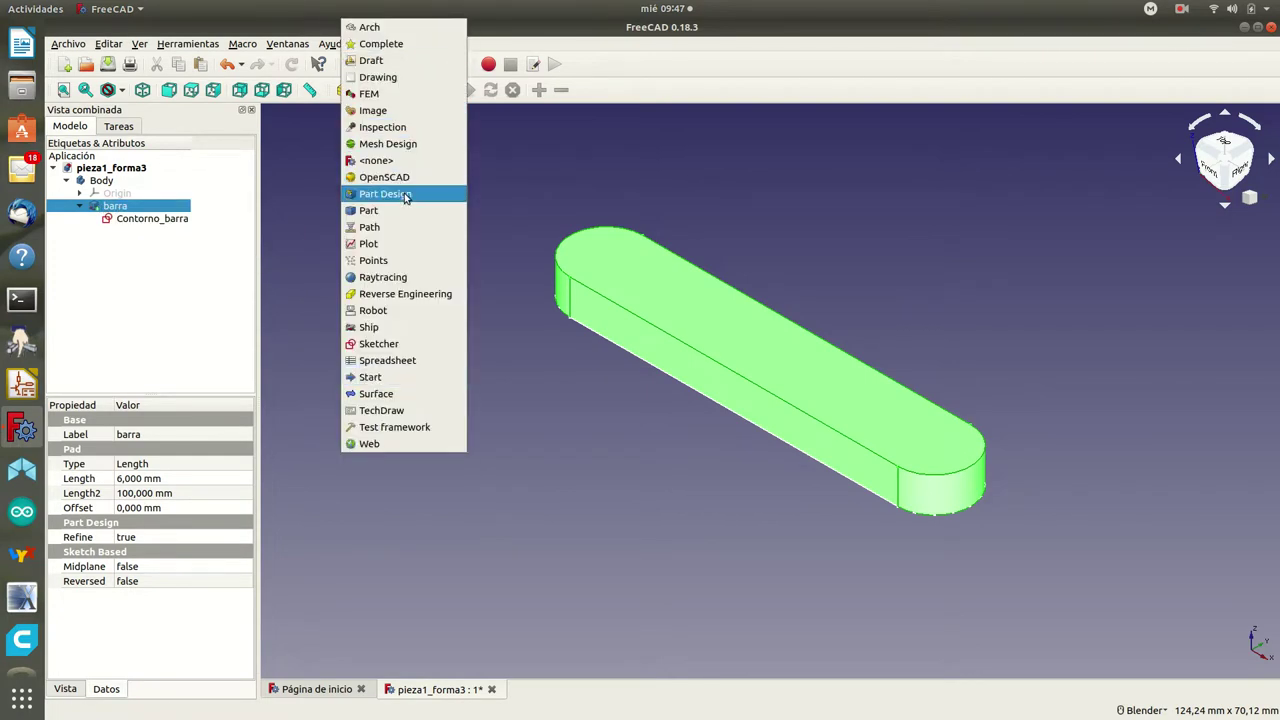
click(405, 195)
click(80, 130)
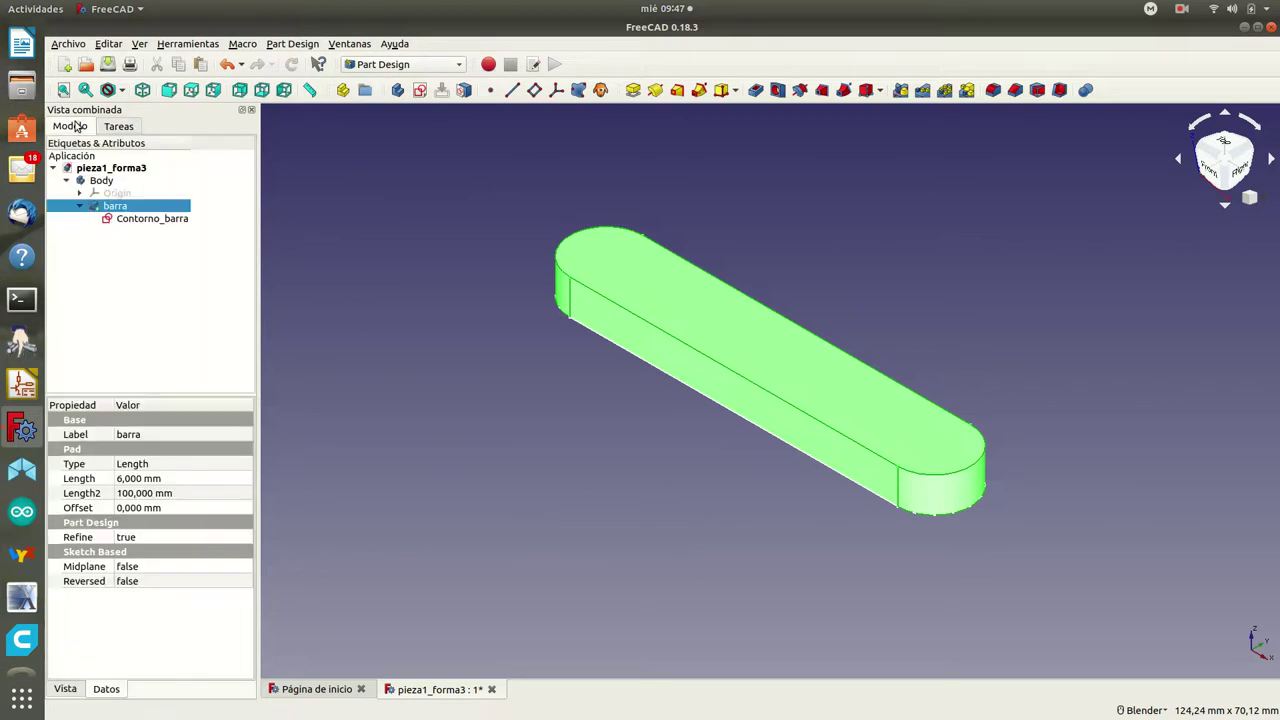
click(105, 181)
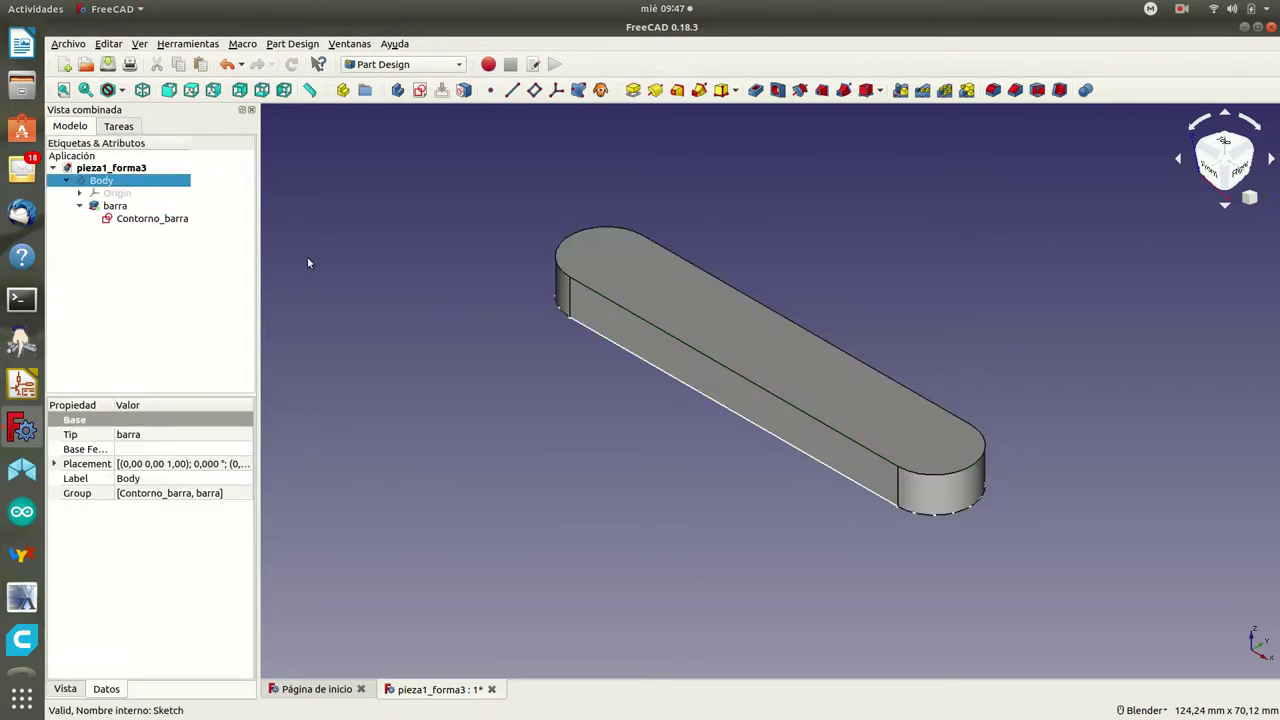
click(640, 268)
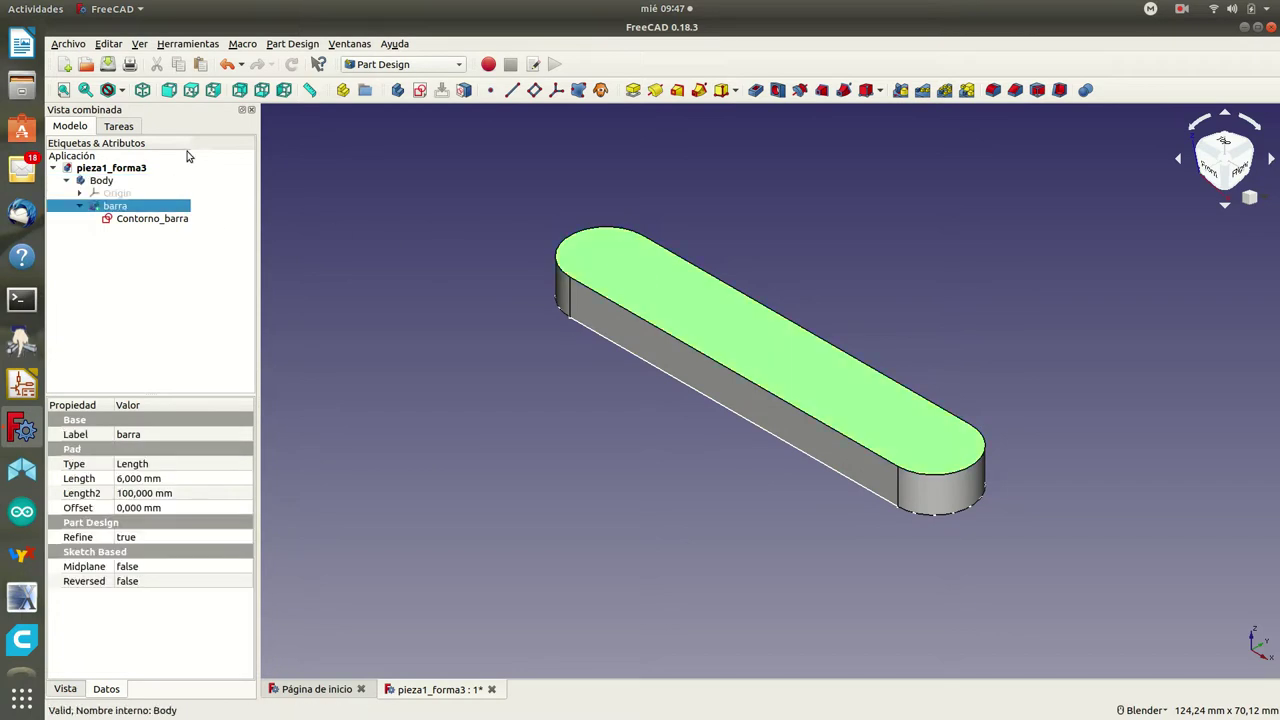
click(123, 129)
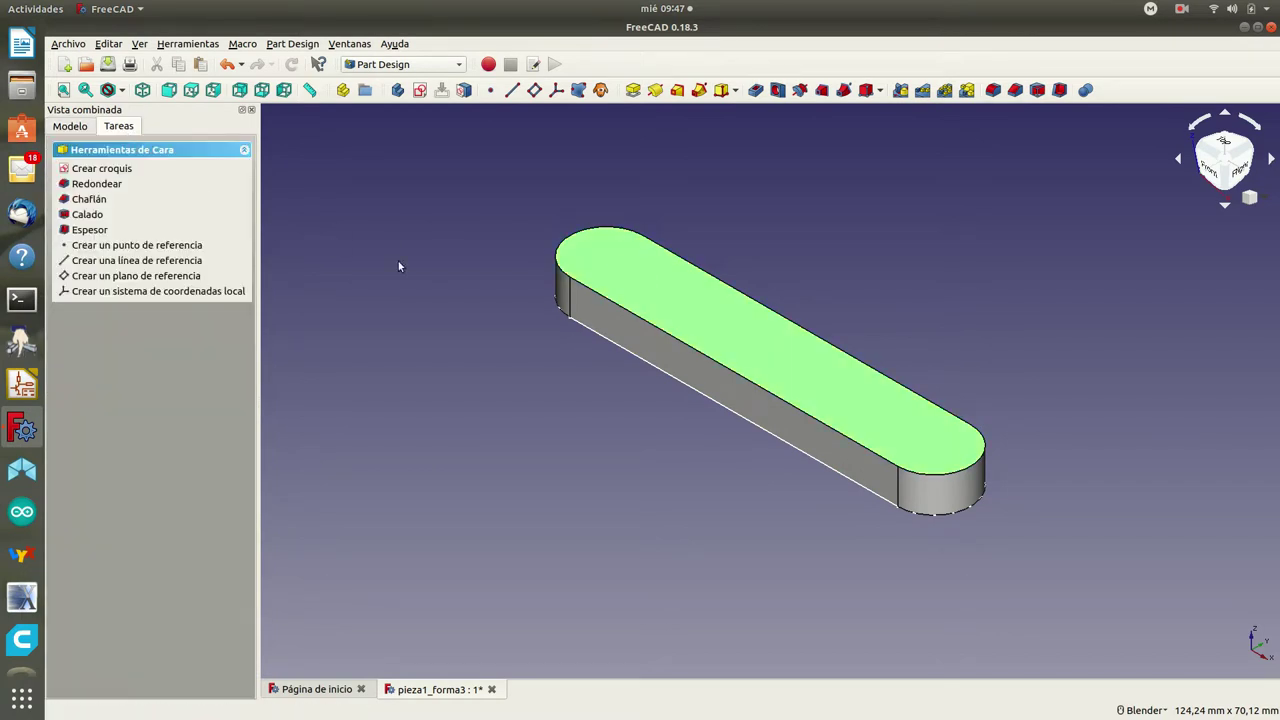
Step: Start a new sketch on the bar's top face and show it as 'Modelo de alambres' wireframe
click(94, 169)
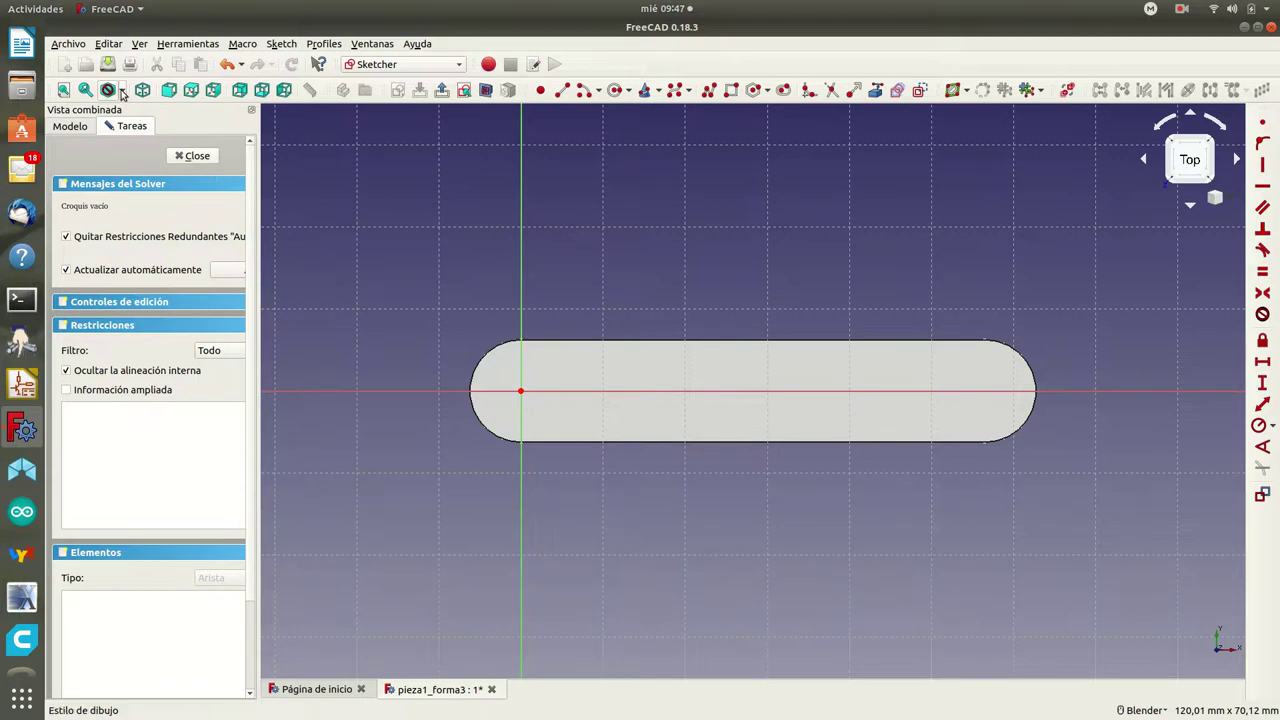
click(122, 91)
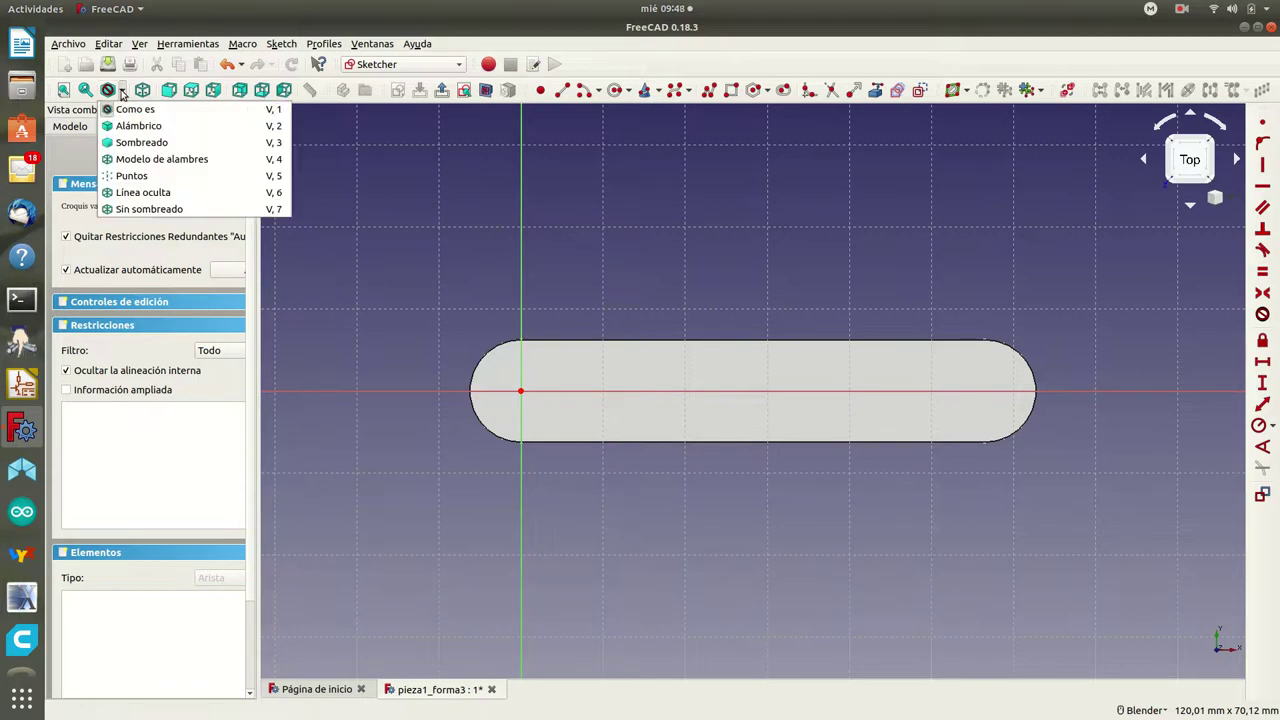
click(139, 160)
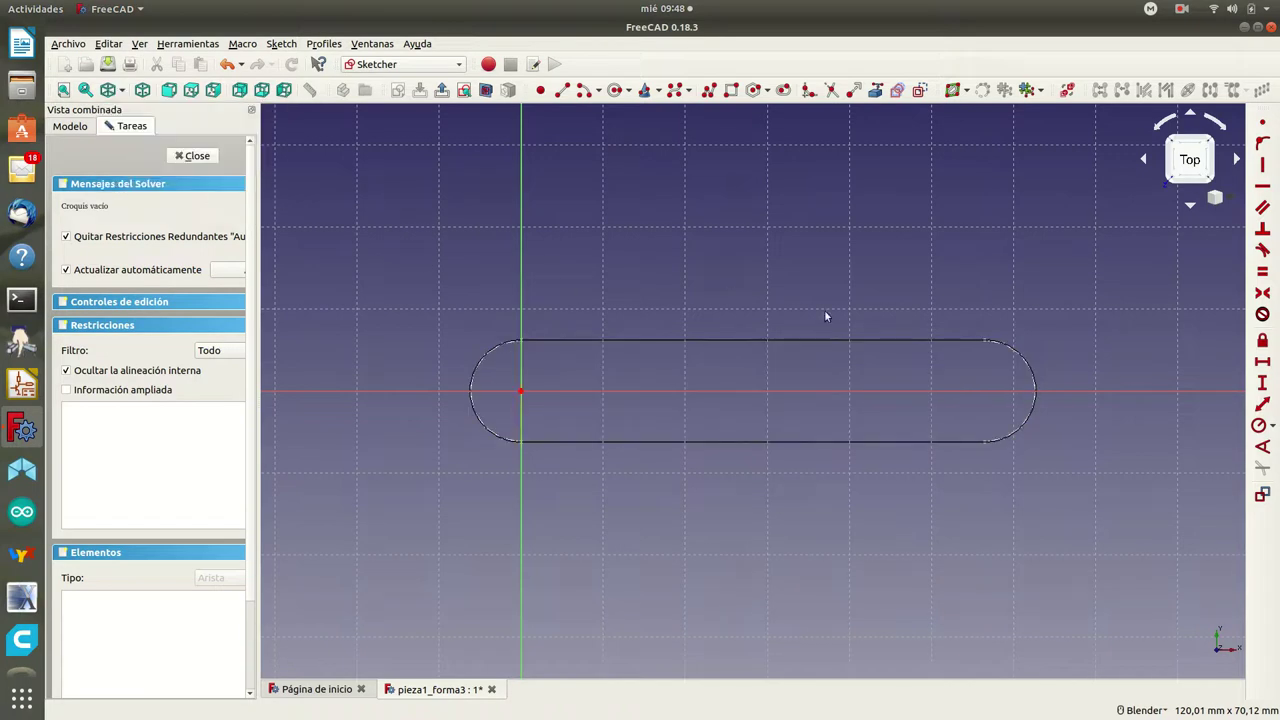
scroll(510, 401, up, 5)
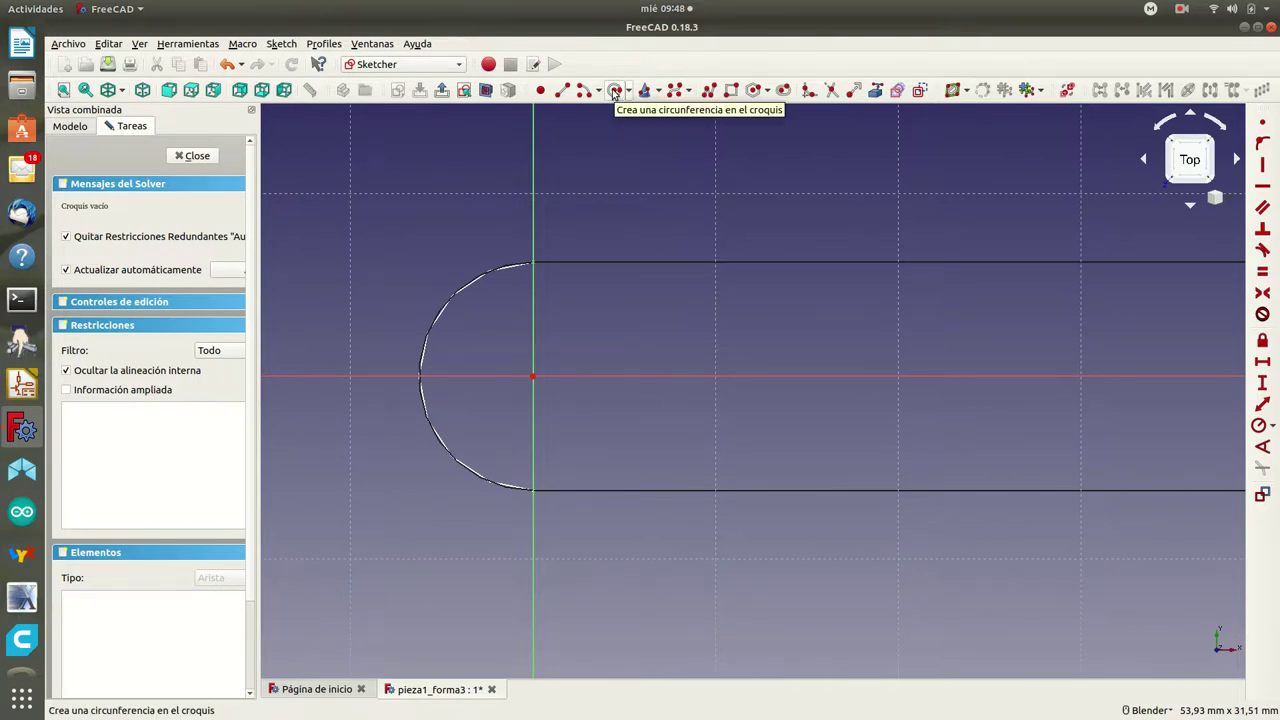
Step: Draw a circle centred on the sketch origin and constrain its diameter to 4 mm
click(615, 91)
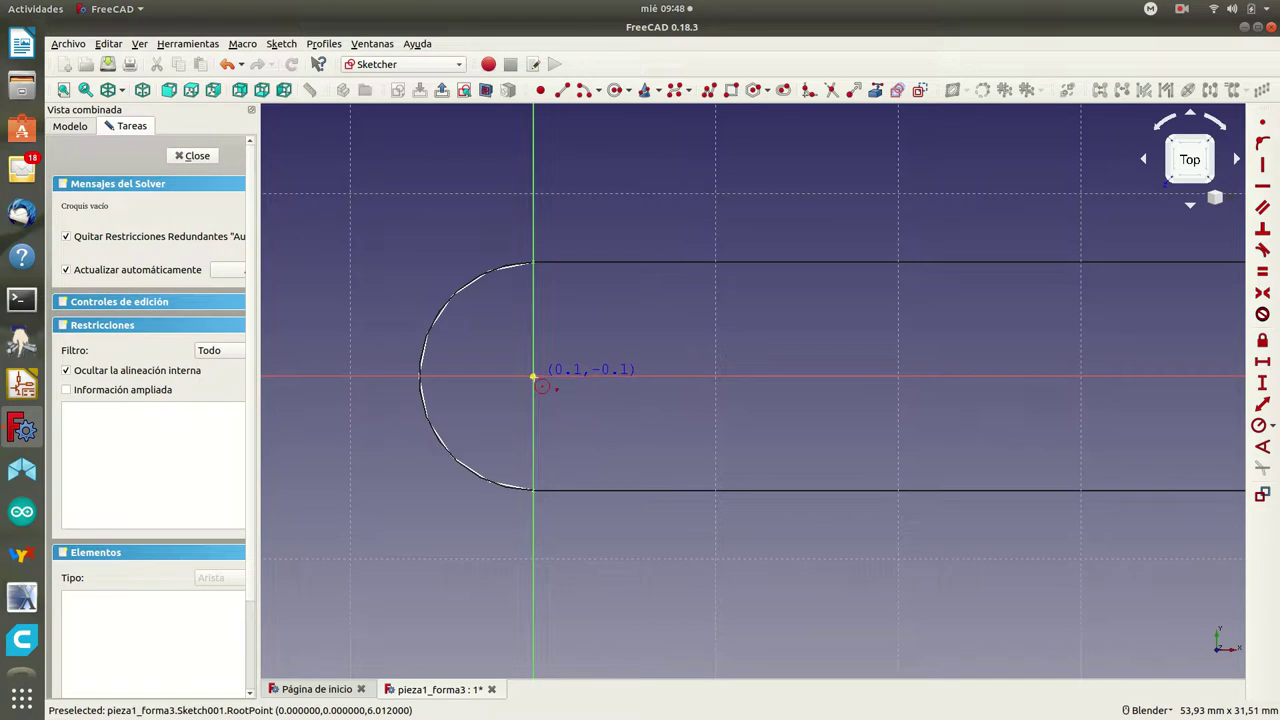
click(533, 377)
click(565, 349)
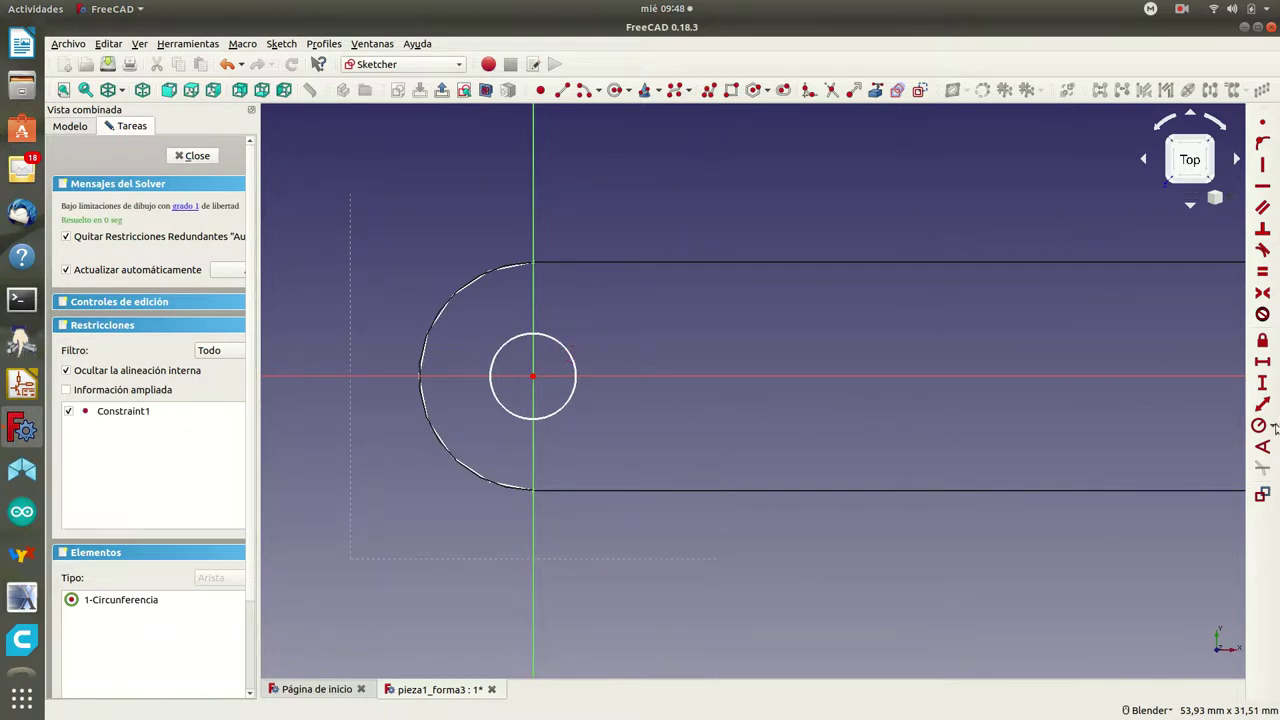
right_click(589, 345)
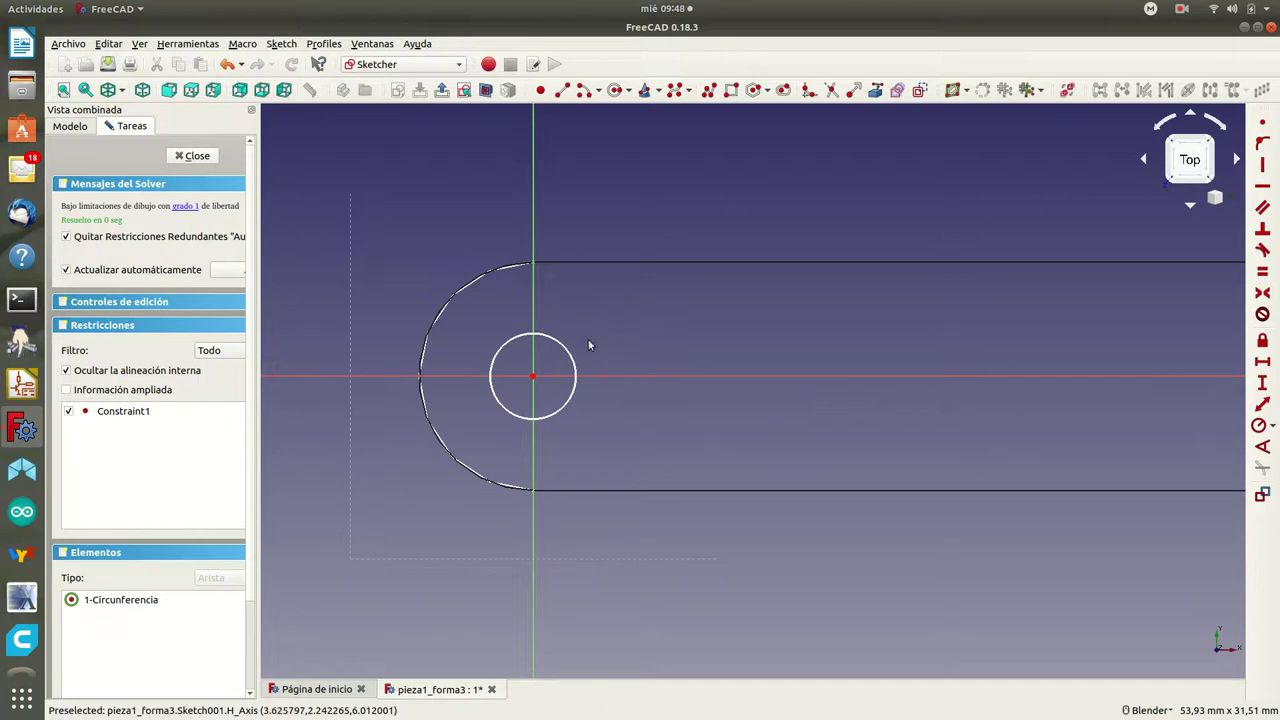
click(558, 343)
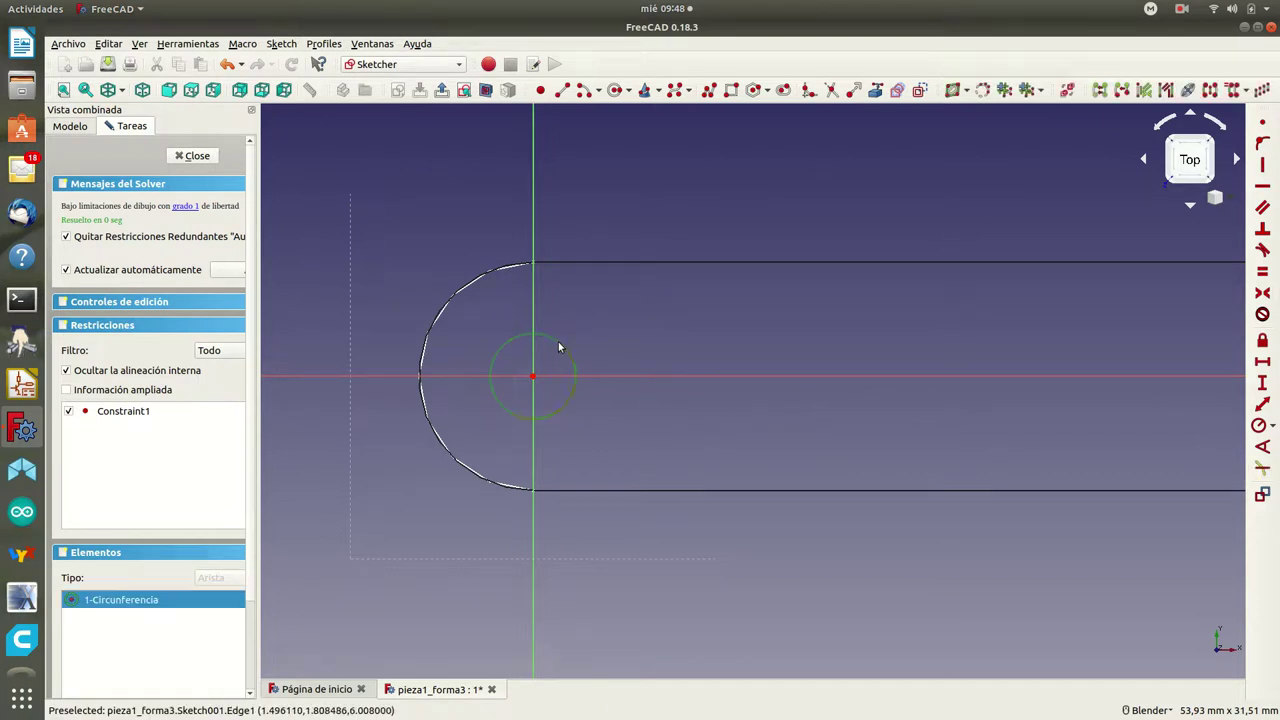
click(1273, 427)
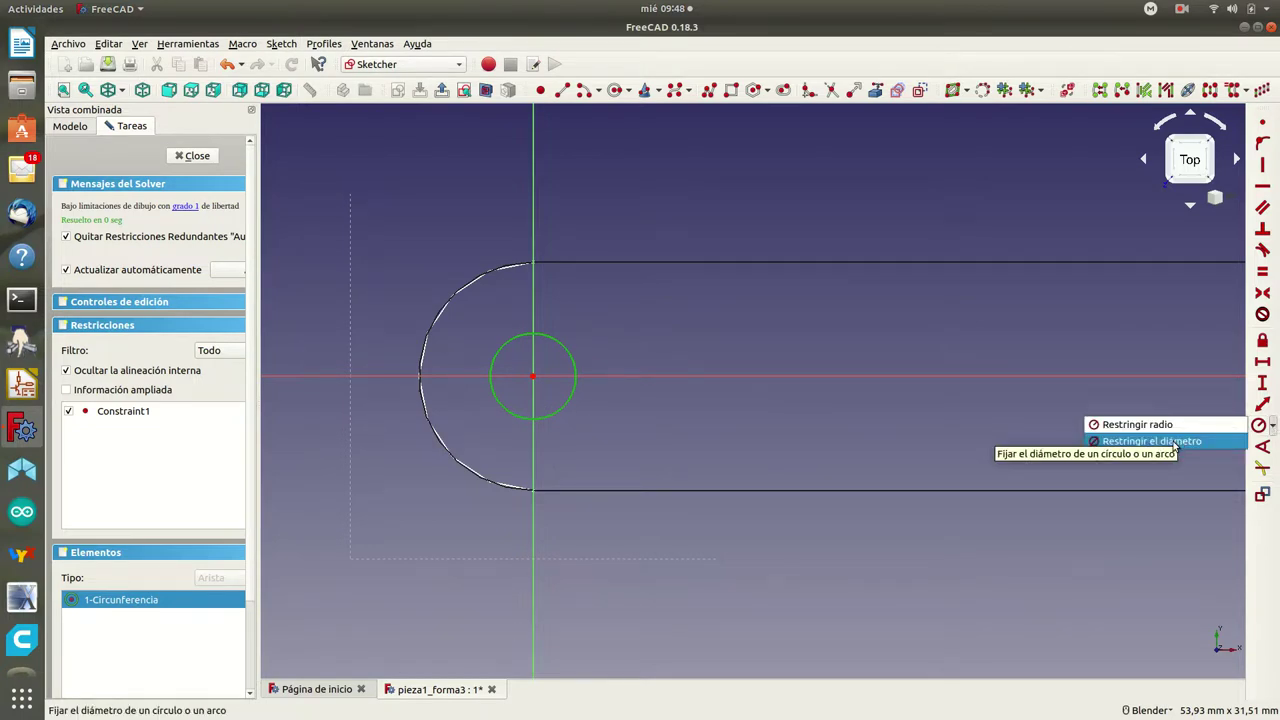
click(1174, 441)
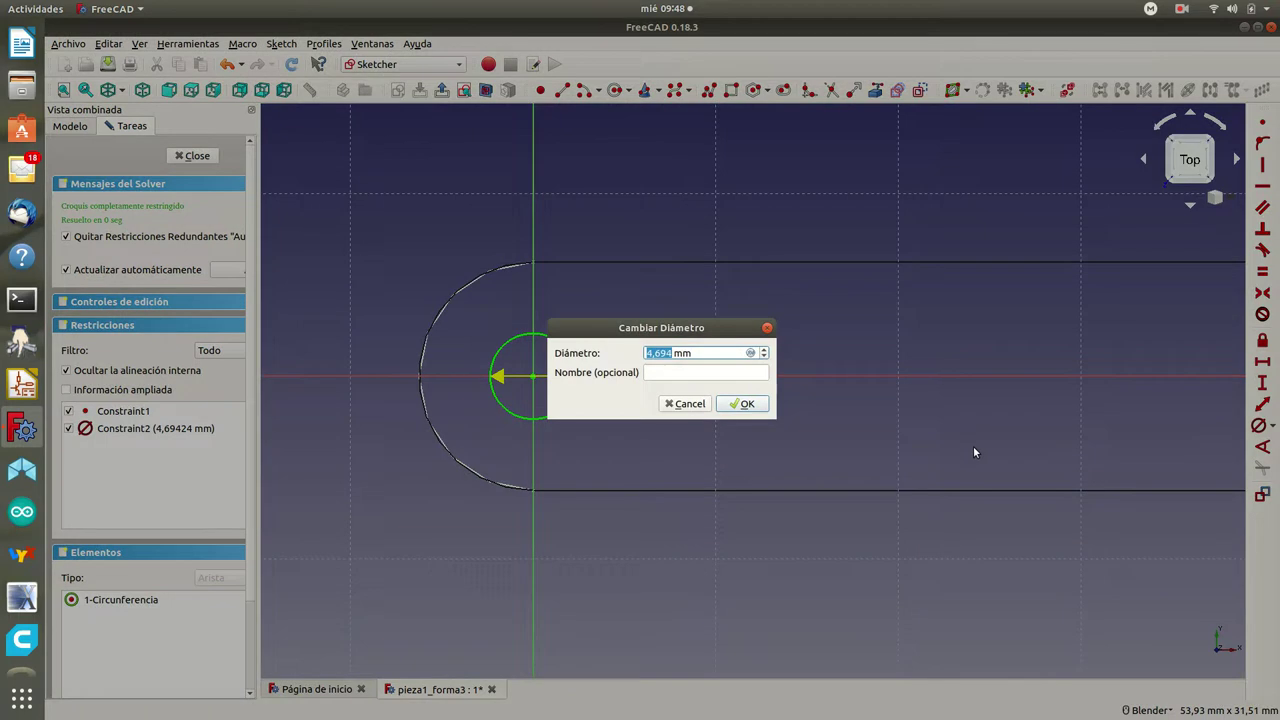
text(4)
click(744, 404)
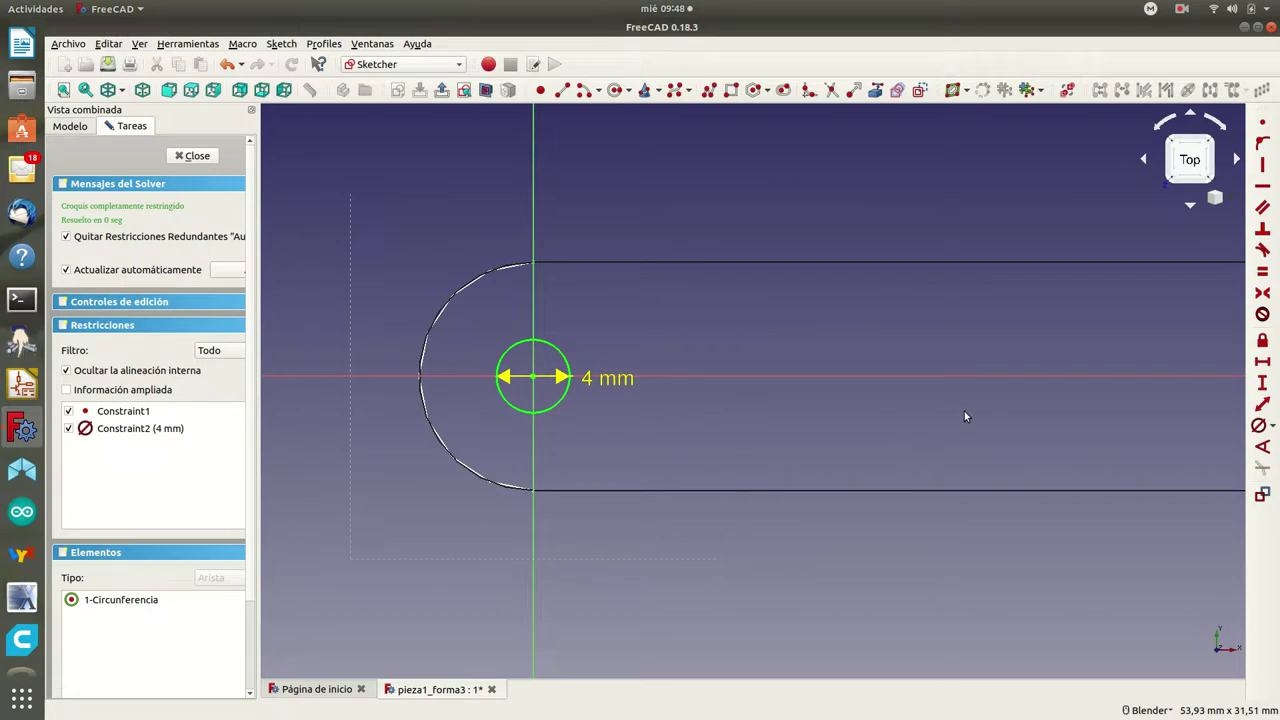
scroll(965, 411, down, 2)
shift+middle_drag(986, 412, 713, 385)
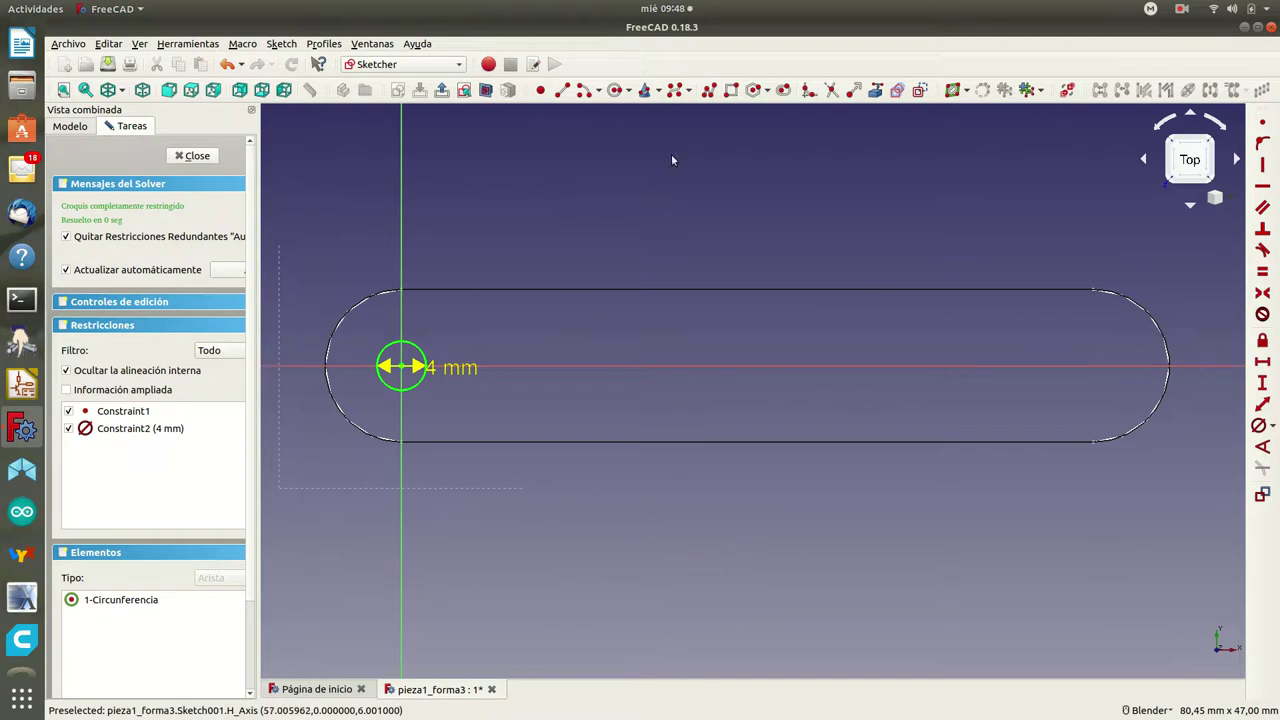
Step: Draw a second circle at the slot's right end and constrain its diameter to 4 mm
click(618, 91)
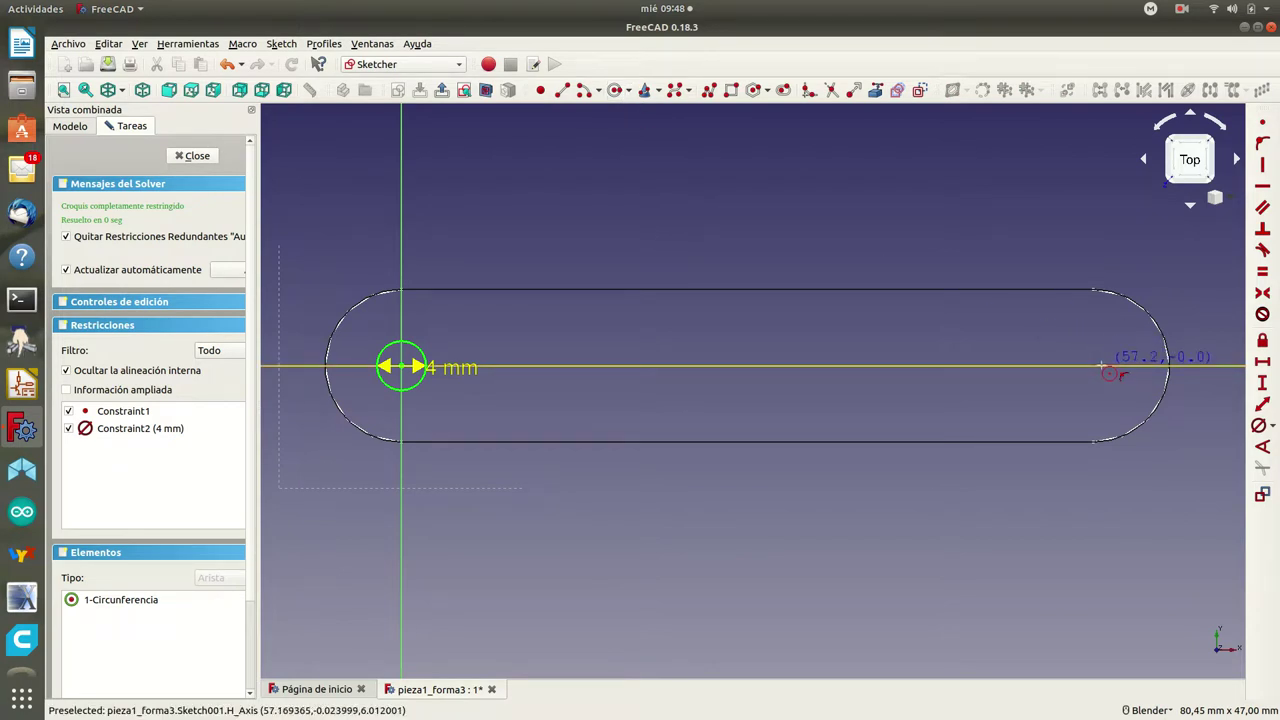
click(1101, 366)
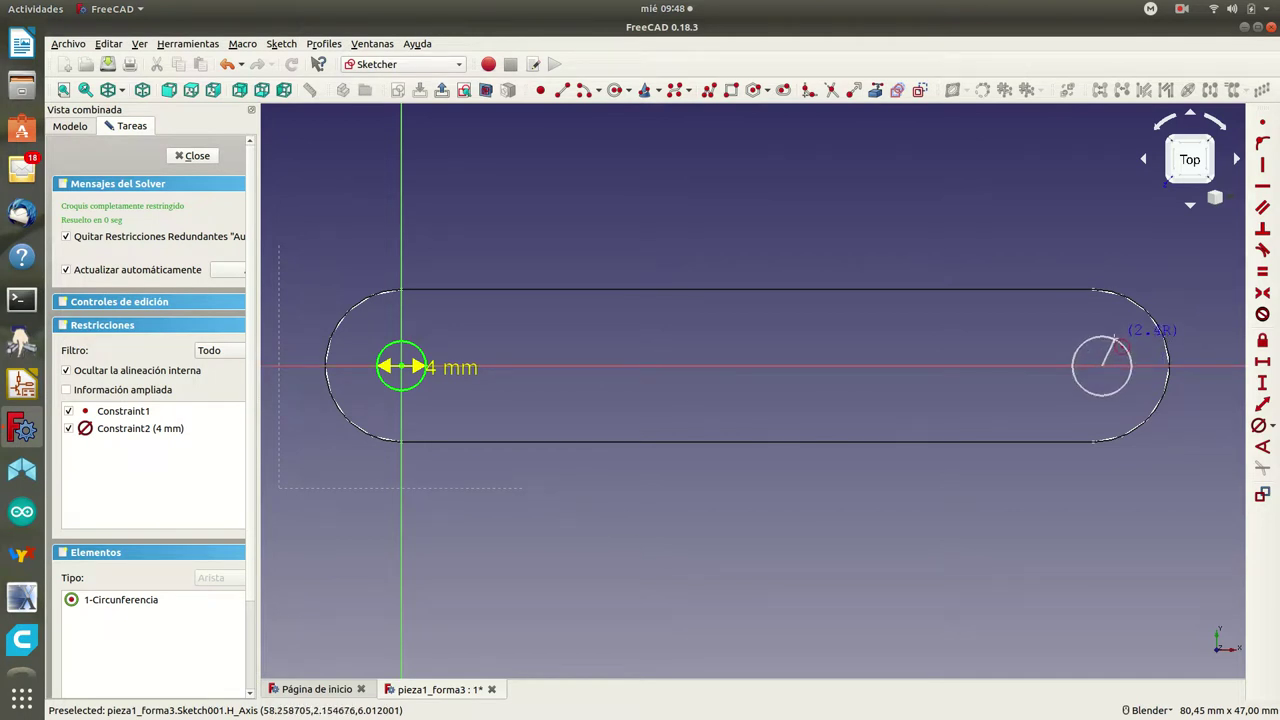
click(1116, 339)
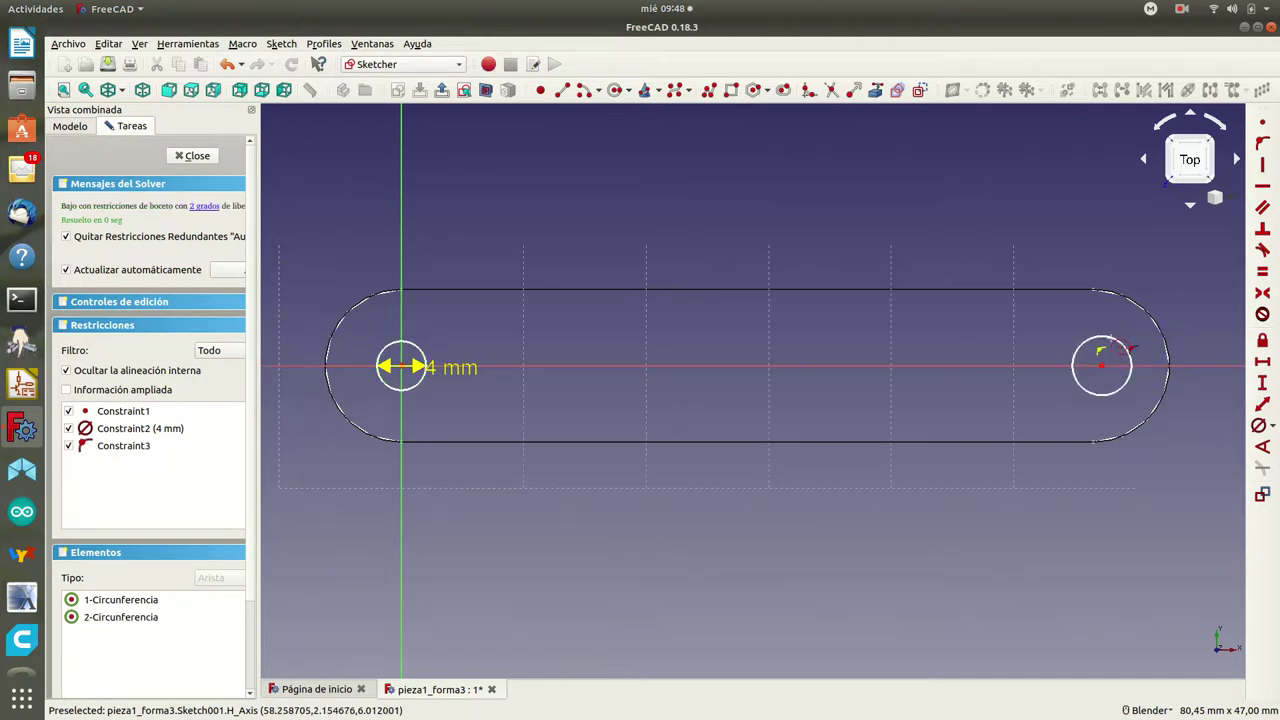
right_click(1032, 341)
click(1112, 338)
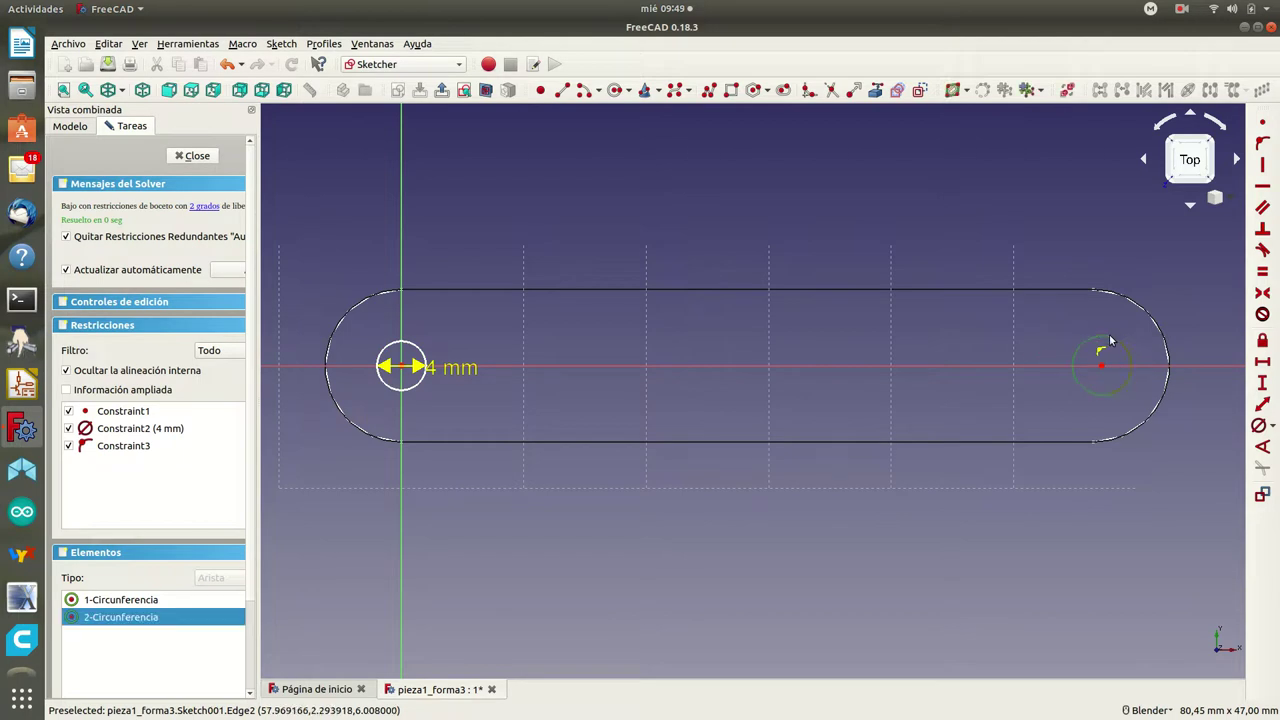
click(1271, 427)
click(1194, 441)
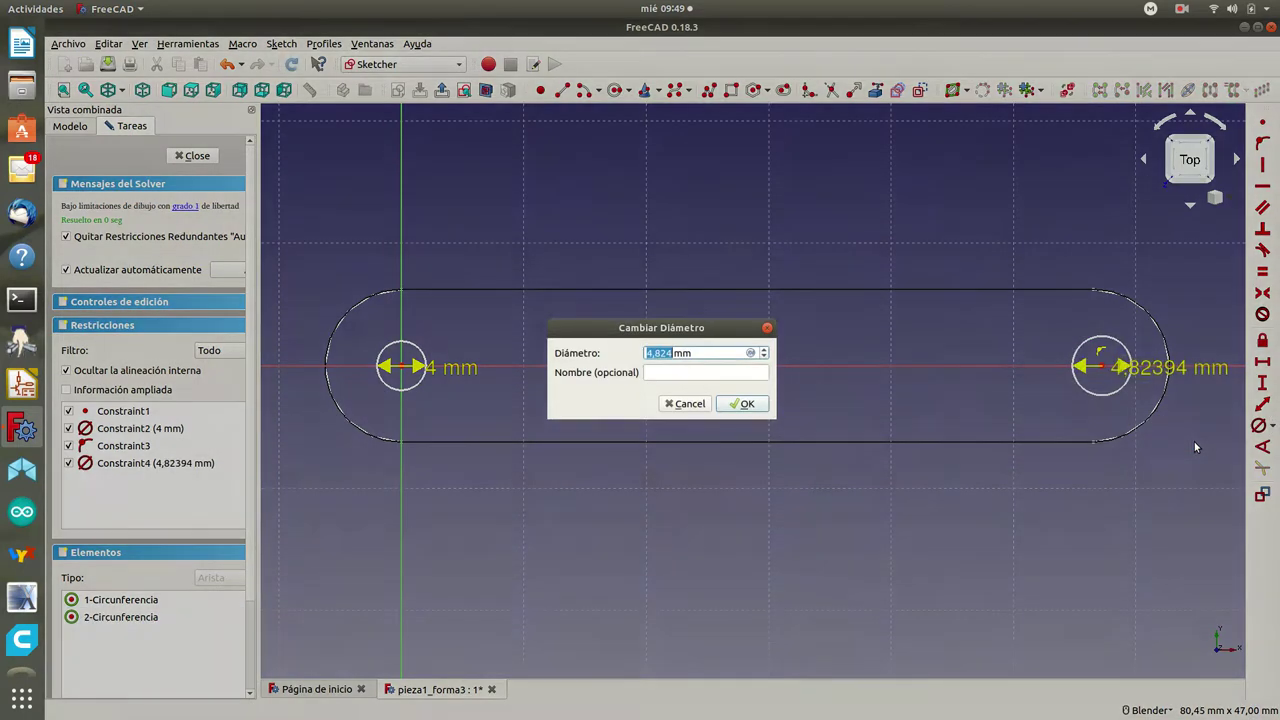
text(4)
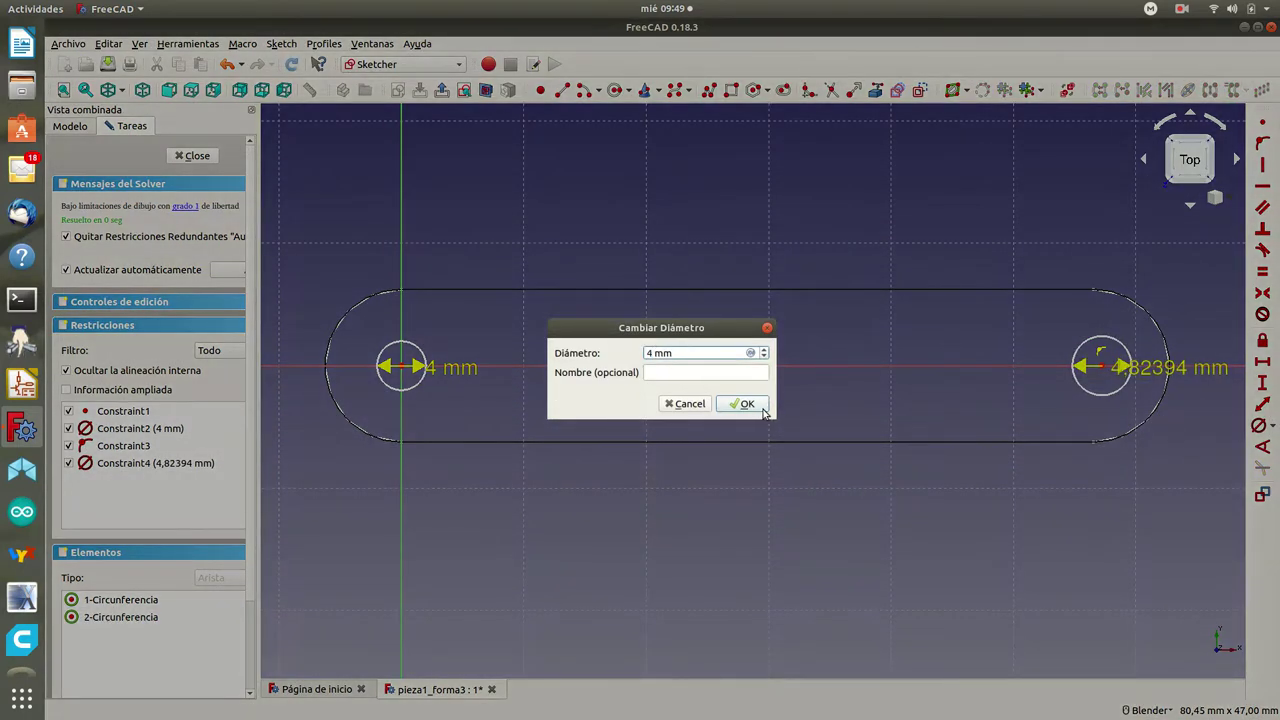
click(762, 410)
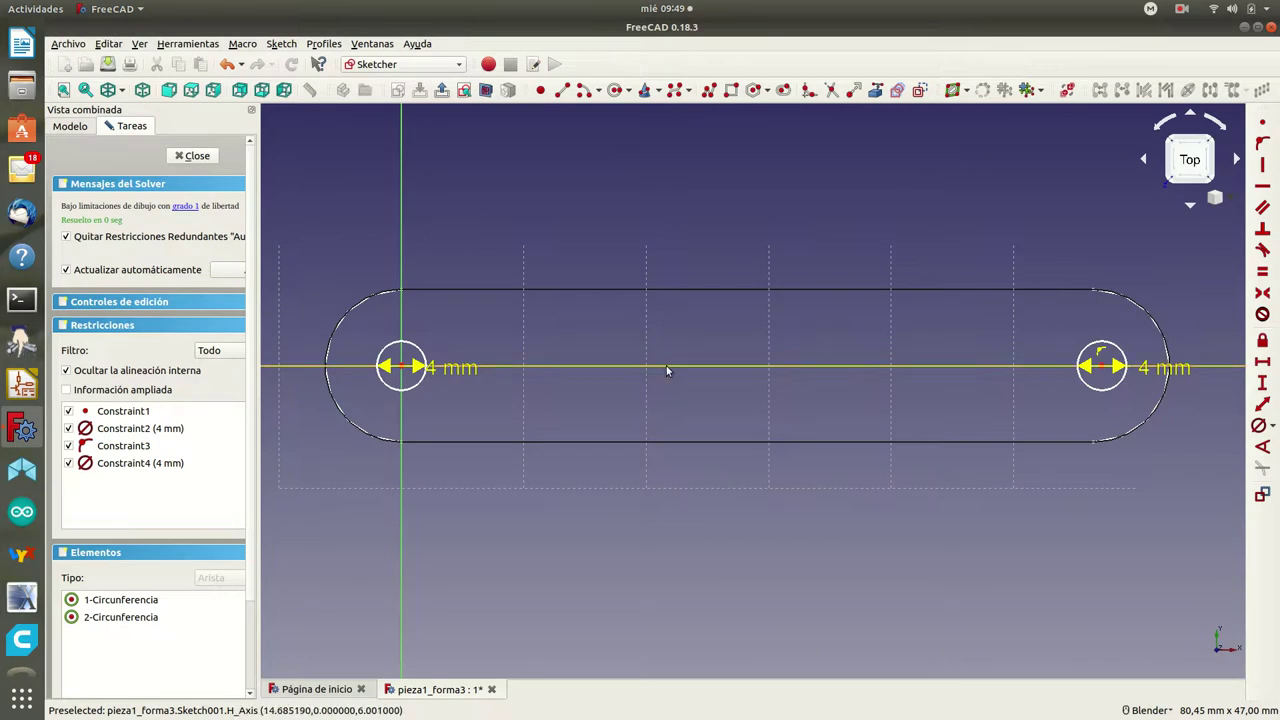
click(1104, 370)
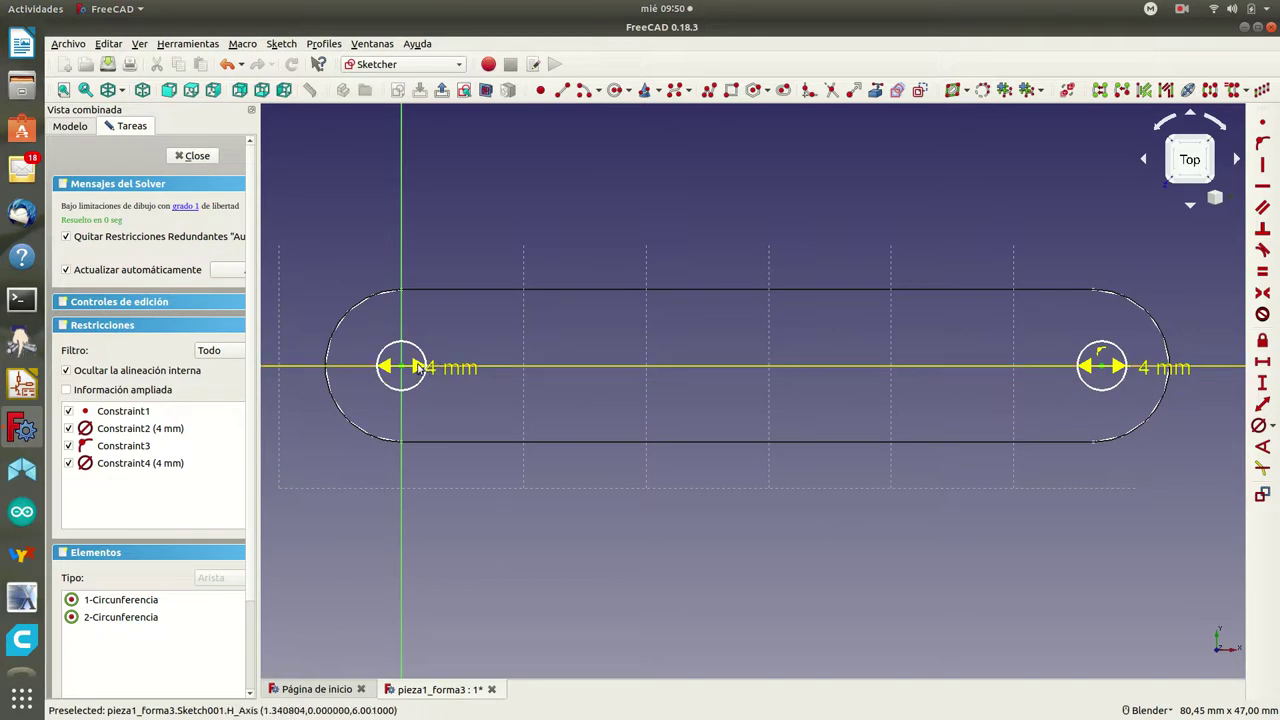
Step: Constrain the circle centres 56,5 mm apart horizontally and close the sketch
click(1262, 362)
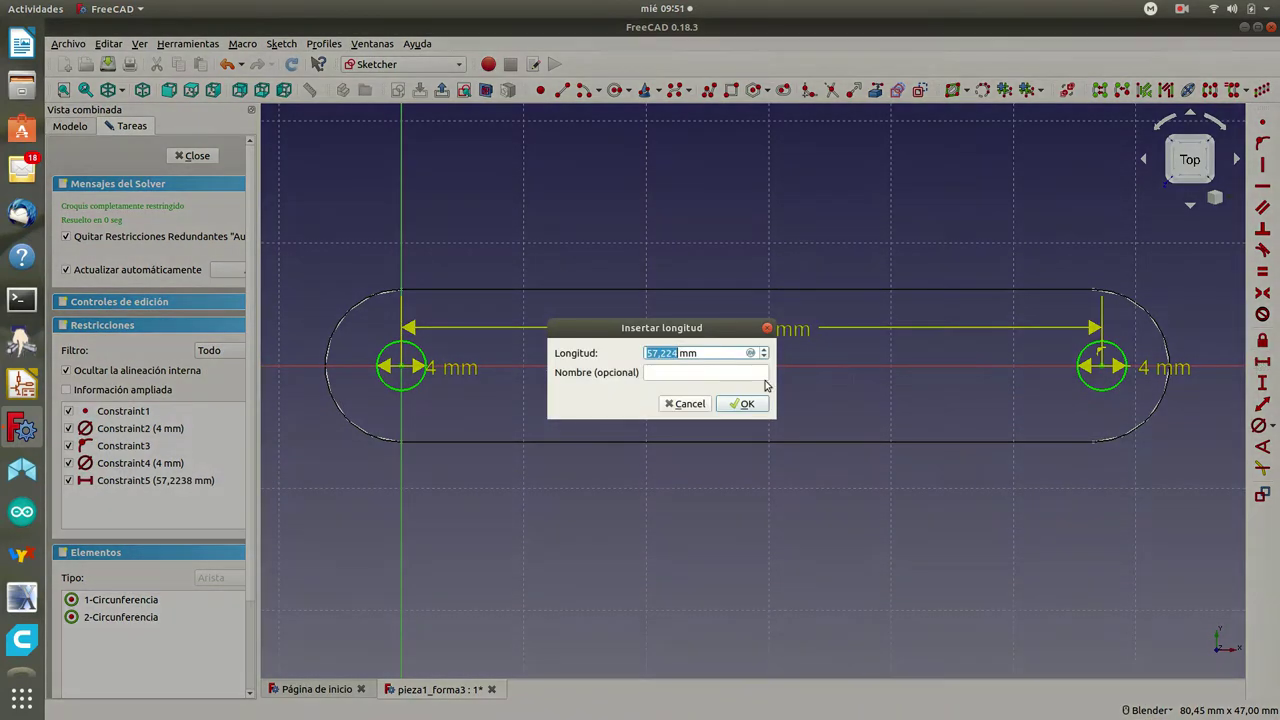
text(56,5)
click(745, 401)
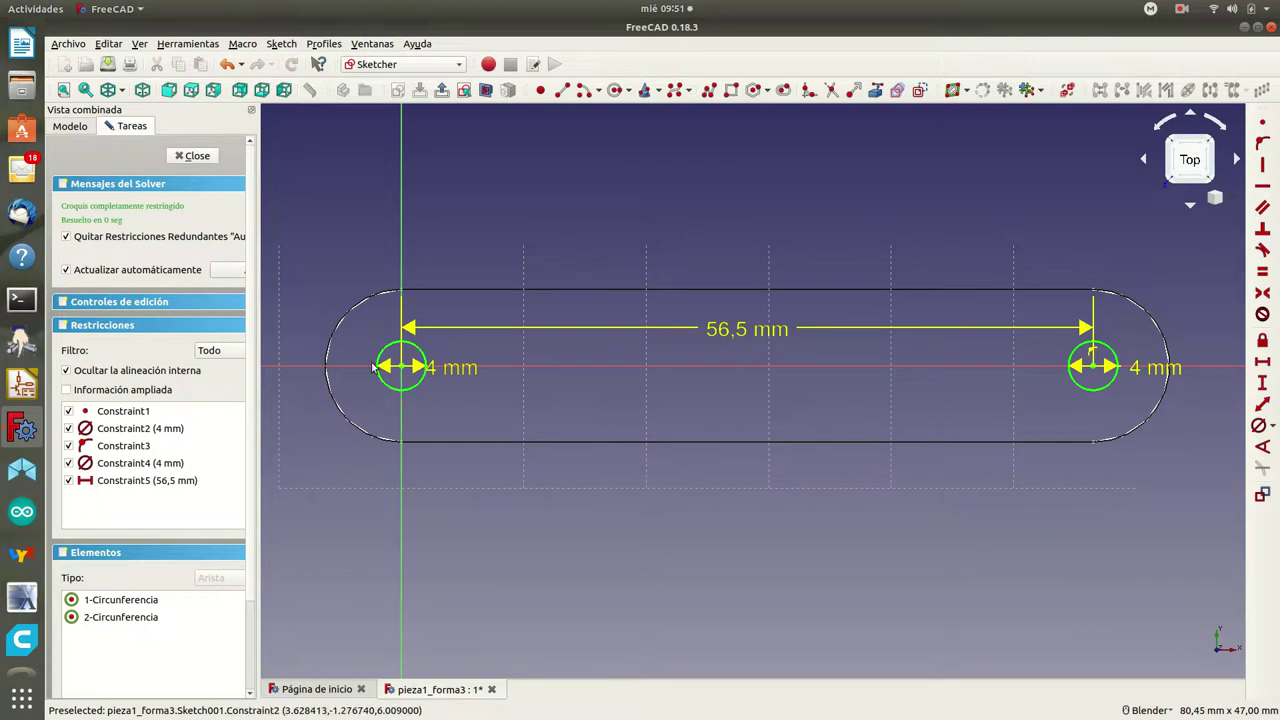
click(181, 157)
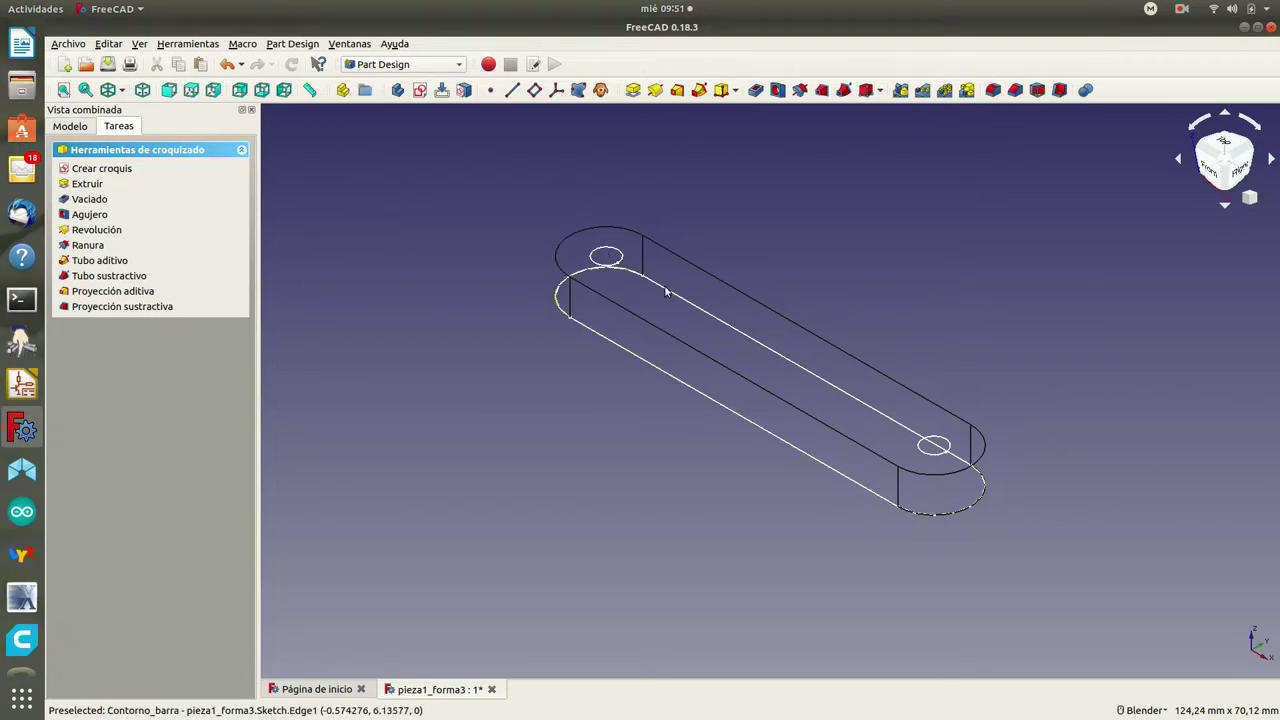
Step: Pocket Sketch001 with type 'A través de todos' to cut both holes through the bar
click(935, 447)
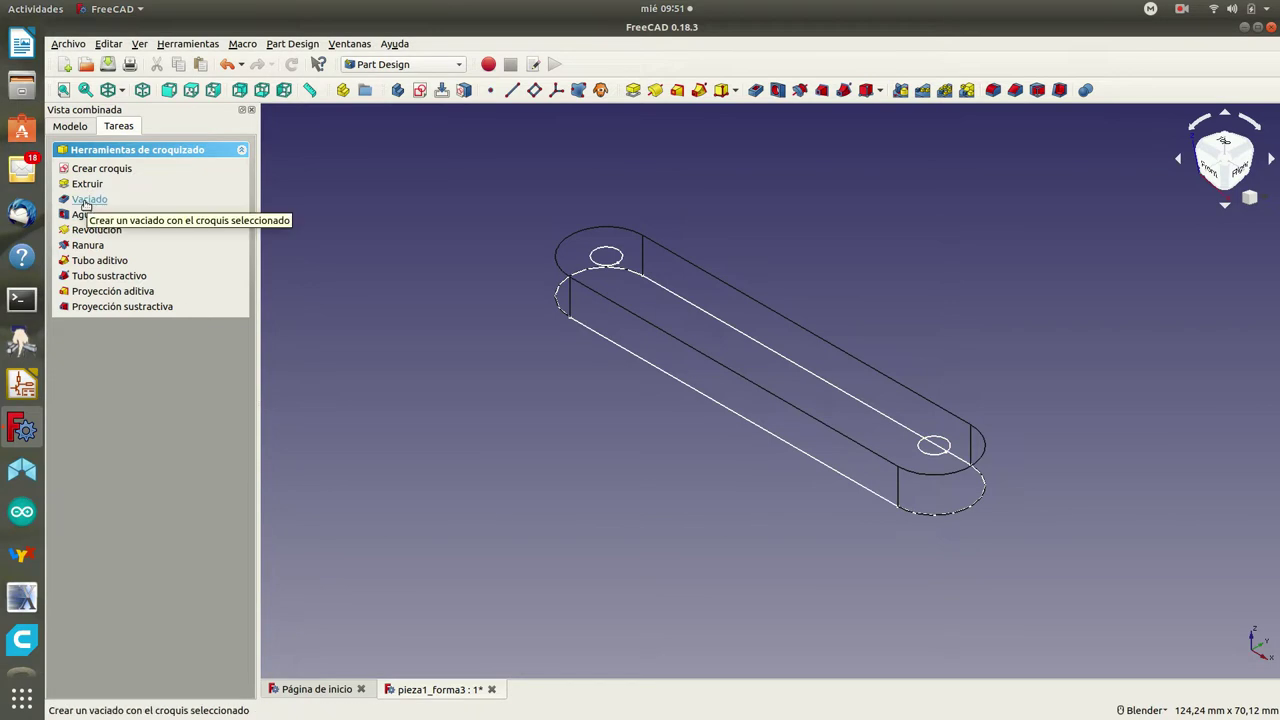
click(86, 200)
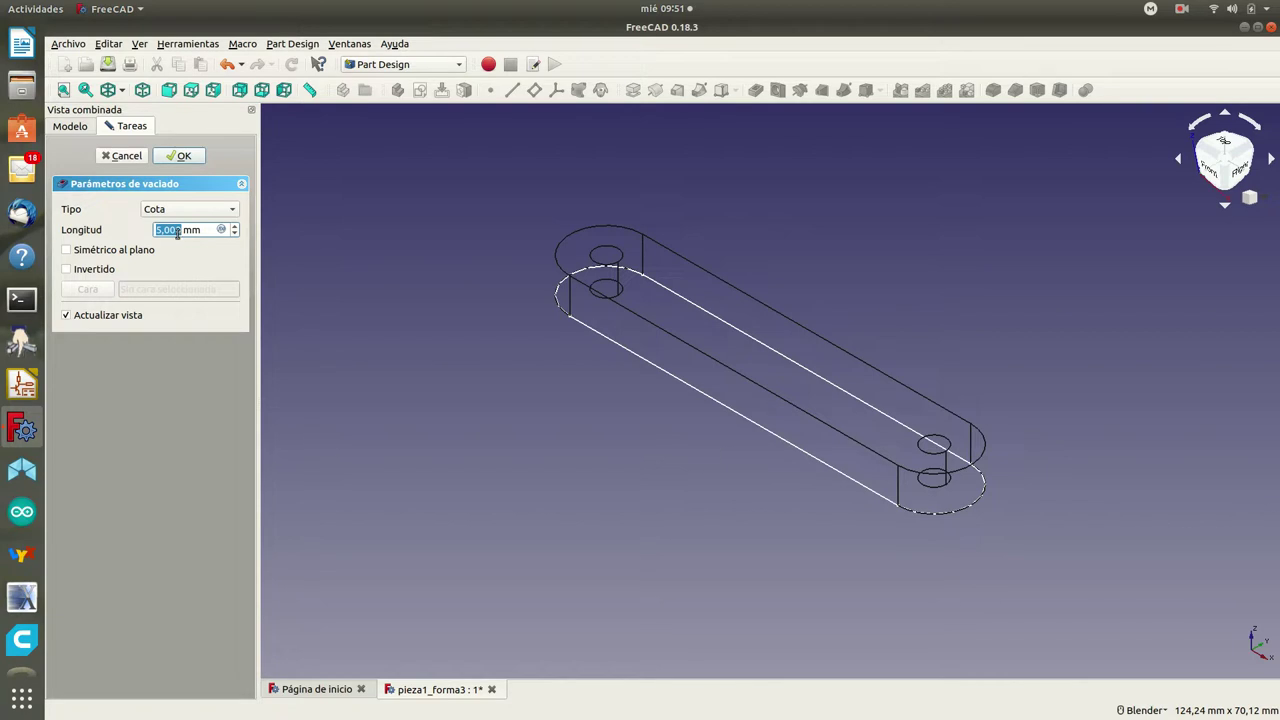
click(235, 234)
text(4)
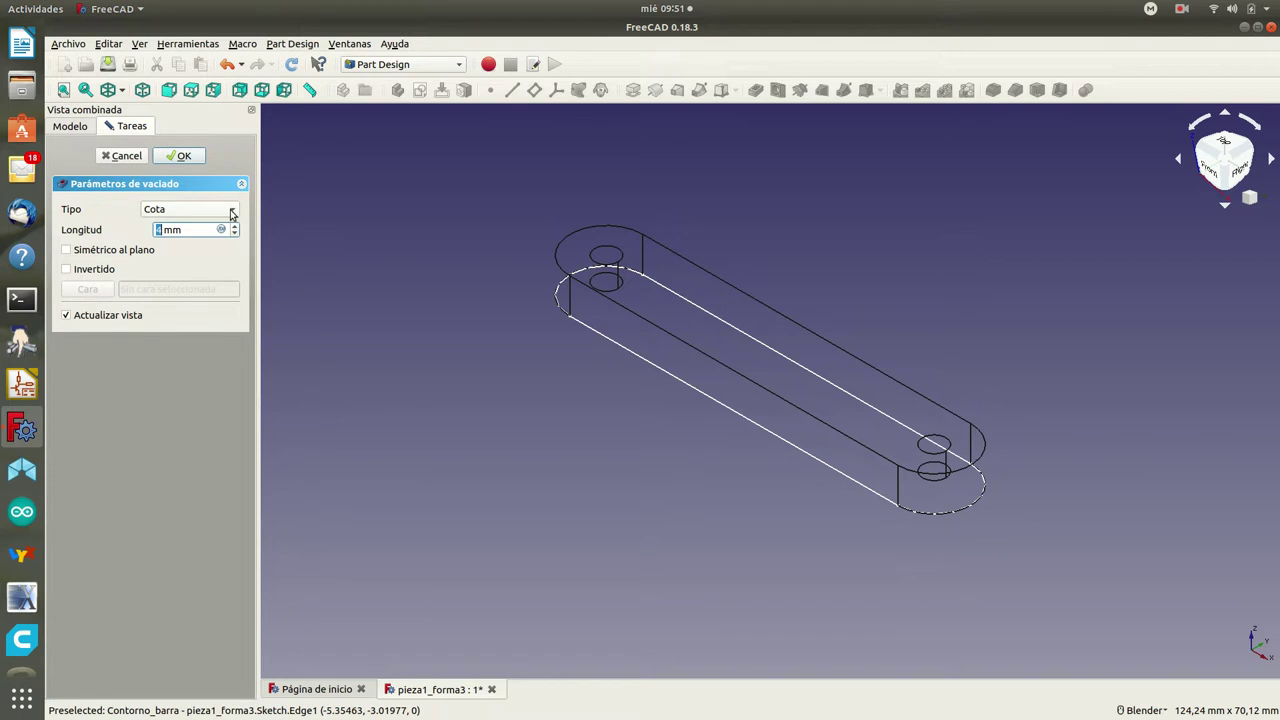
click(232, 213)
click(206, 229)
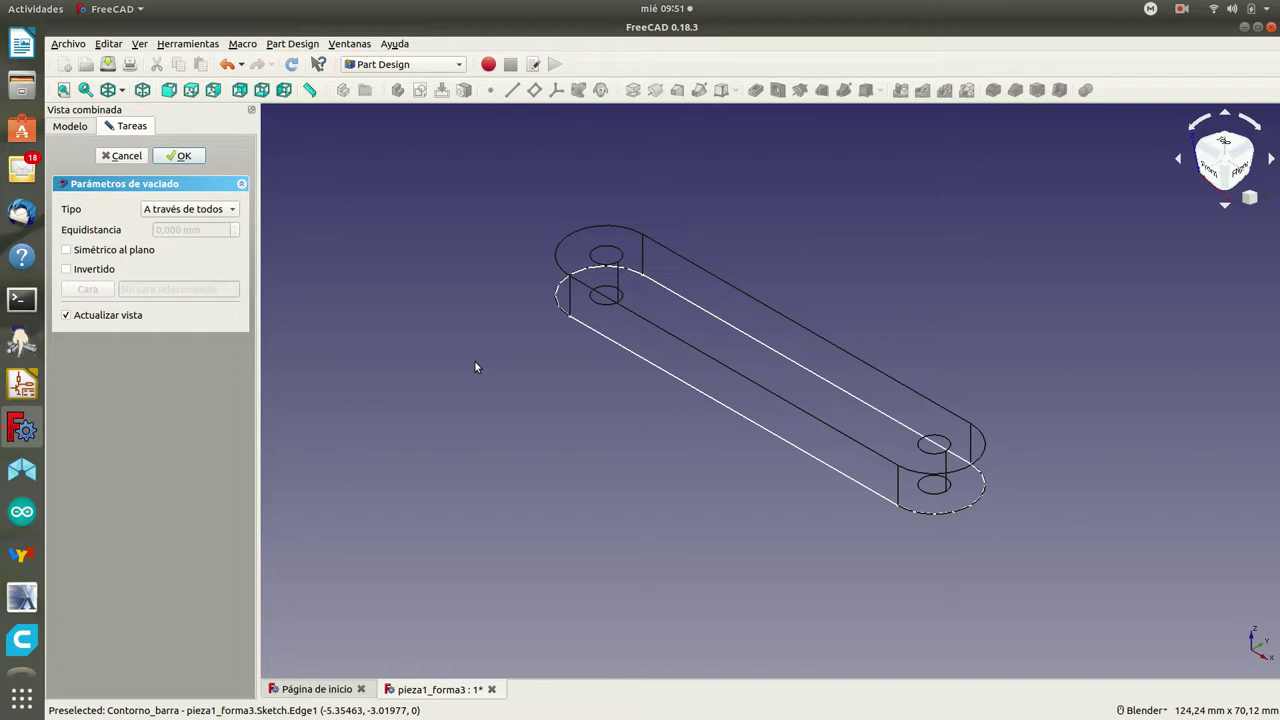
click(182, 157)
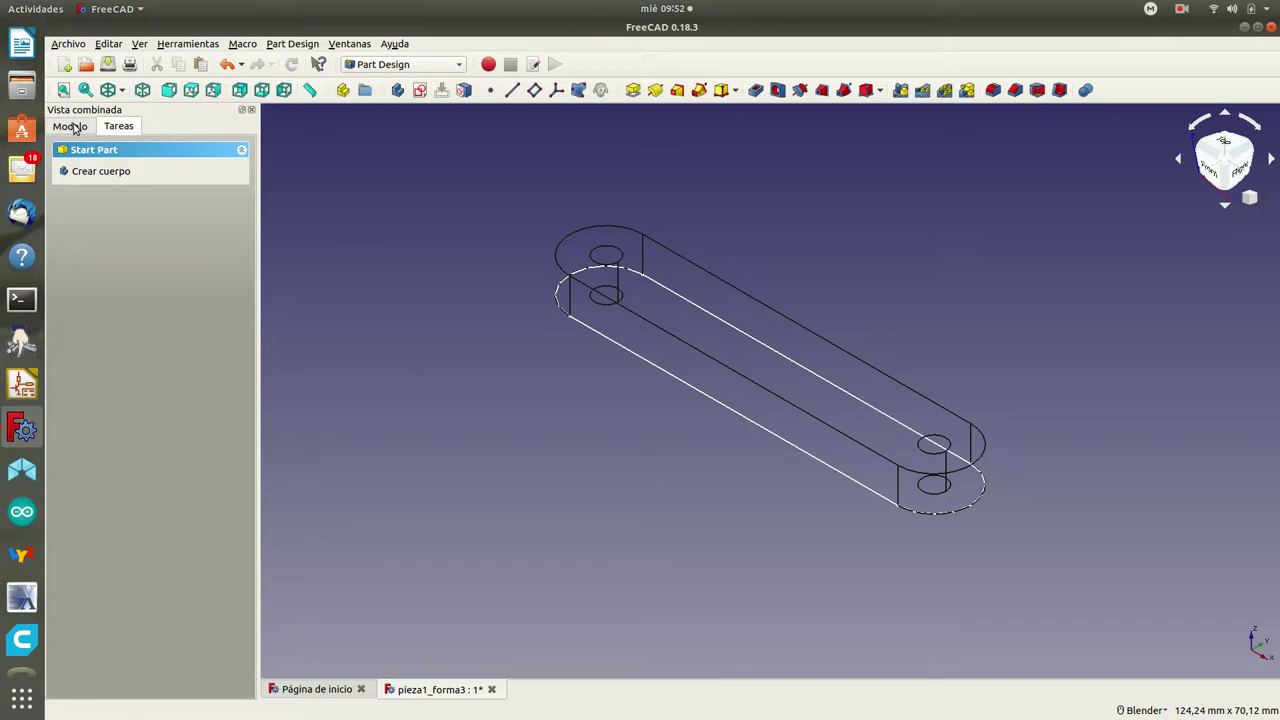
Step: Show the model tree and set the draw style back to 'Como es' to view the holed bar
click(74, 128)
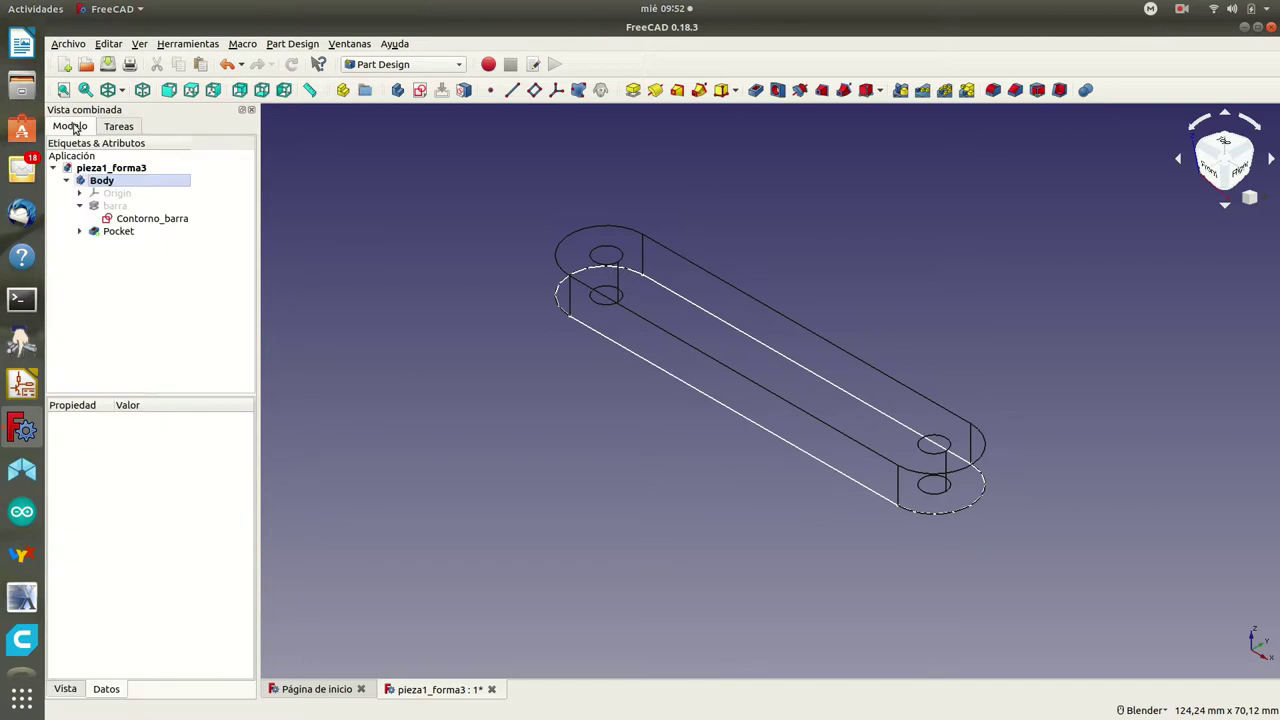
click(121, 91)
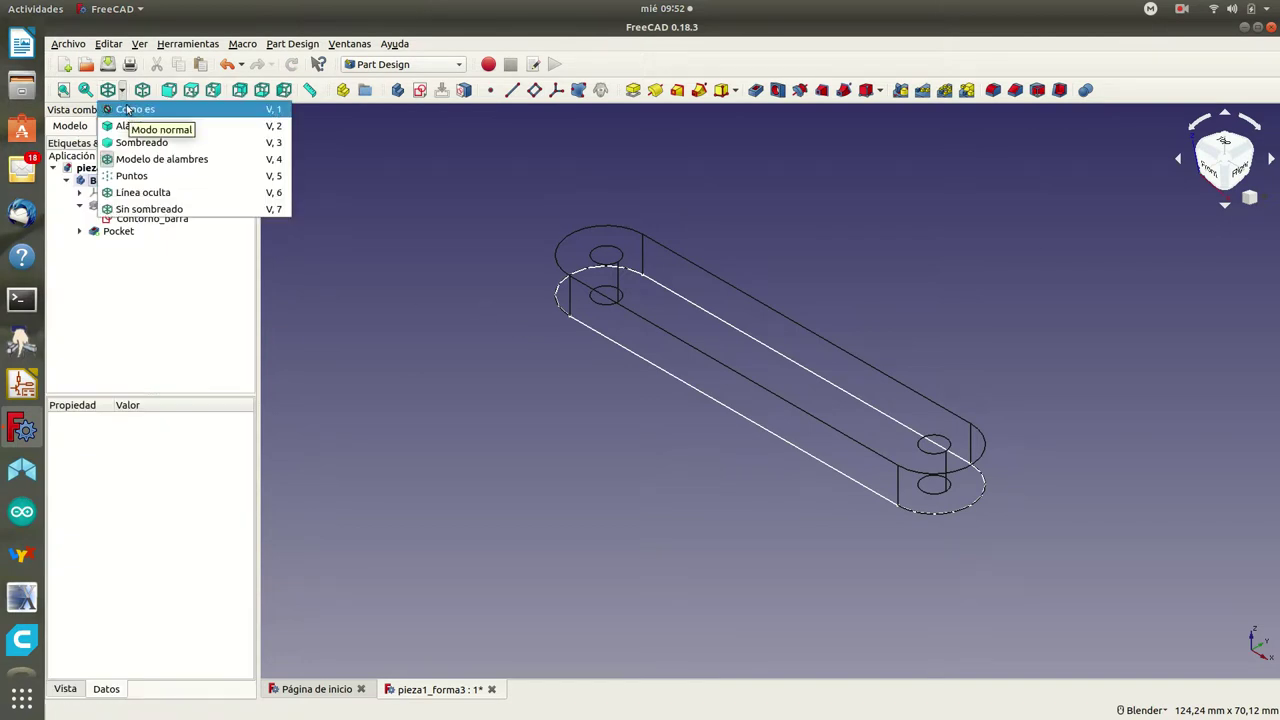
click(128, 112)
mouse_move(499, 297)
middle_down()
mouse_move(466, 346)
mouse_move(446, 252)
mouse_move(503, 277)
middle_up()
scroll(502, 271, down, 2)
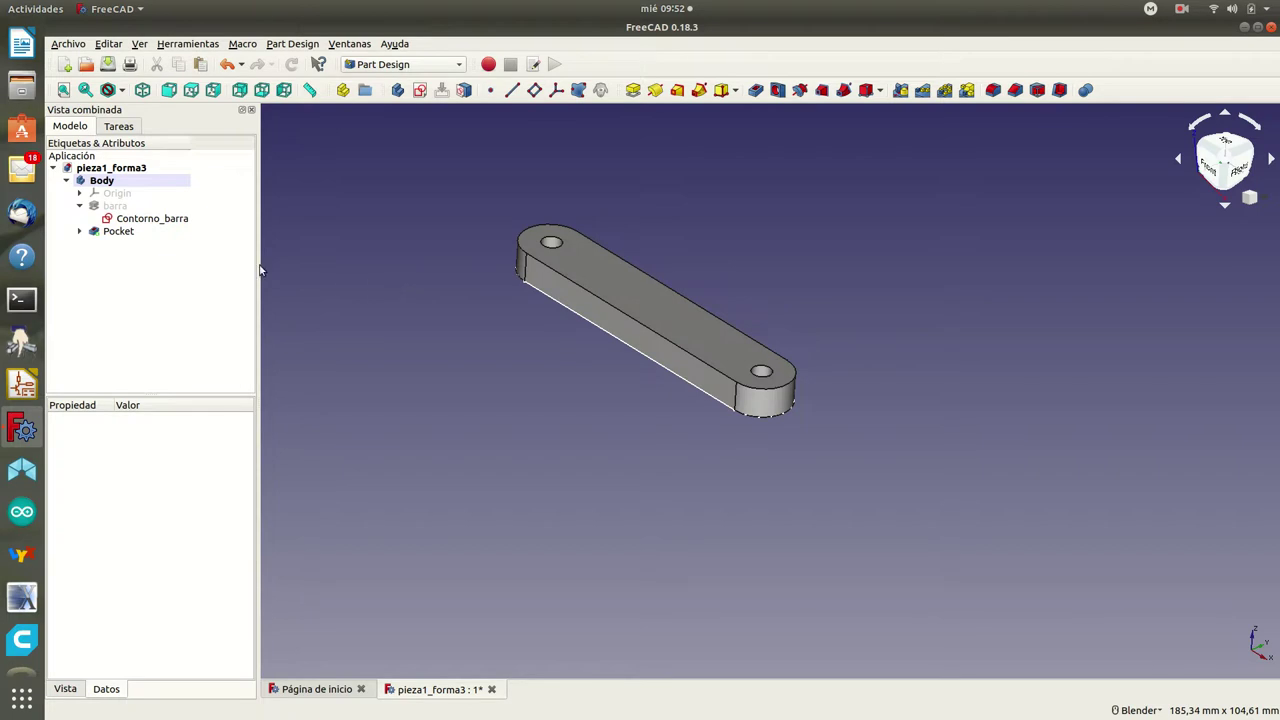
Step: Rename Sketch001 to contorno_agujeros
click(131, 223)
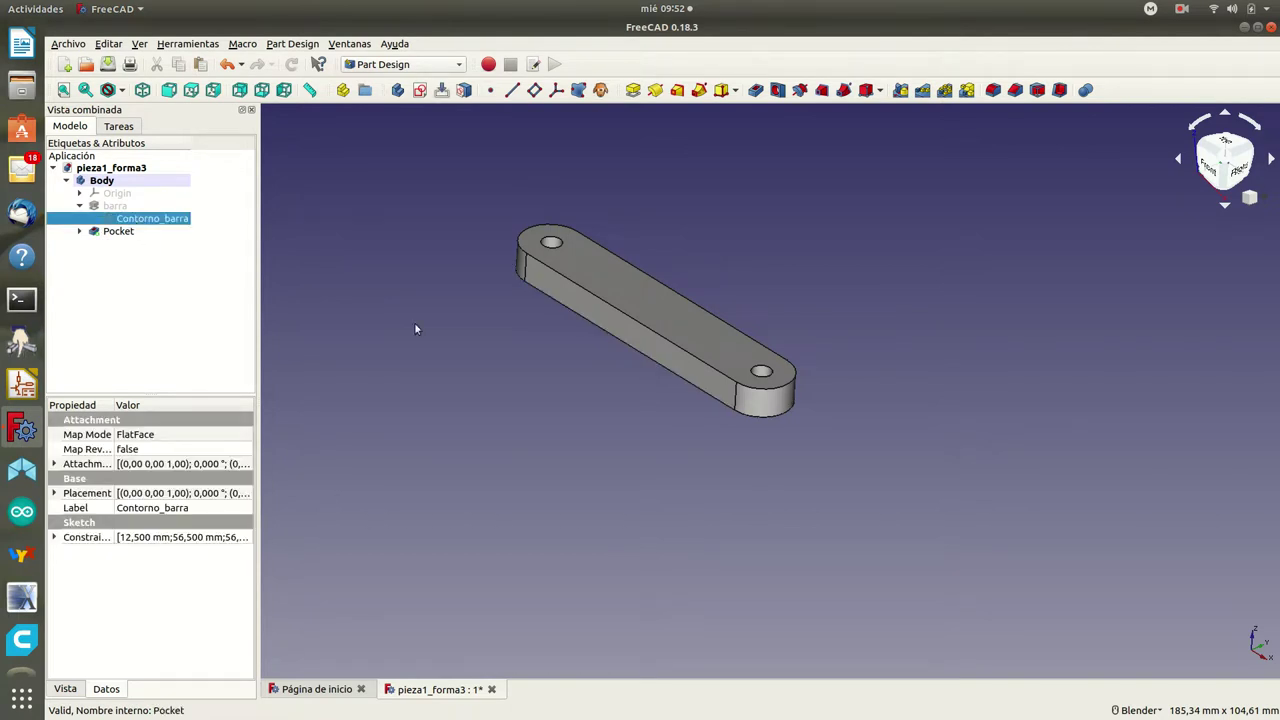
click(80, 231)
click(127, 245)
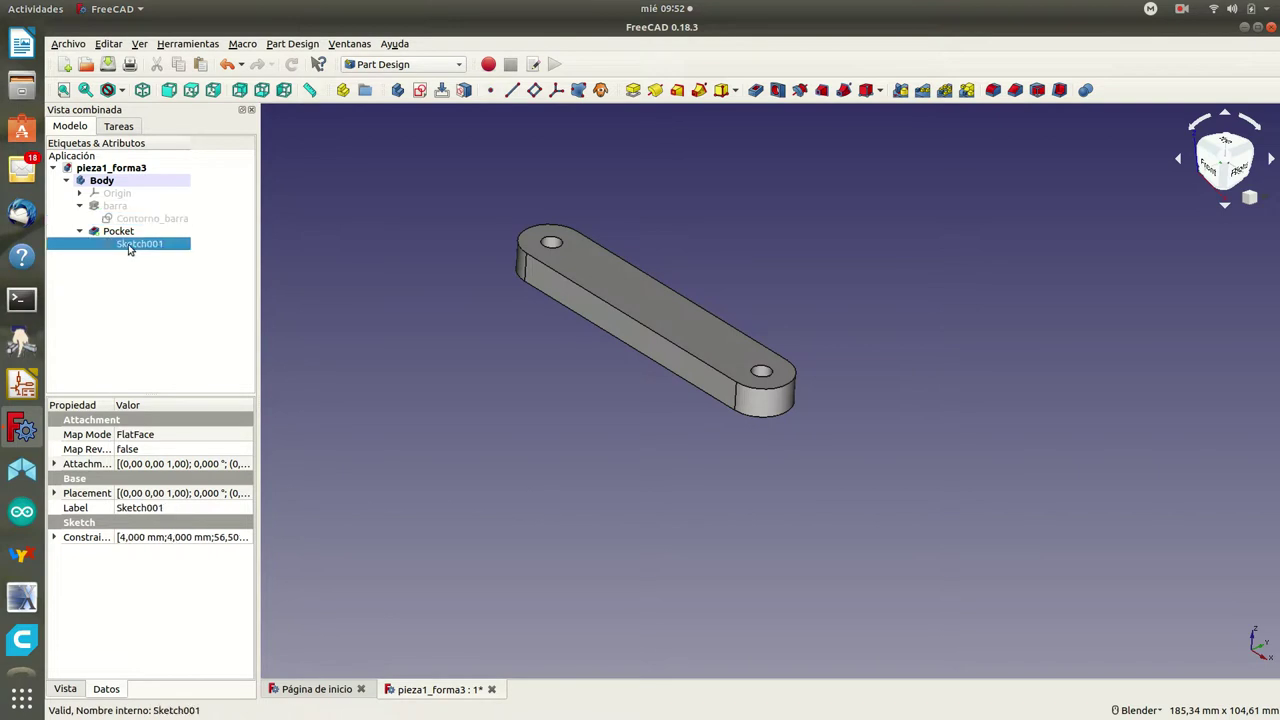
right_click(132, 245)
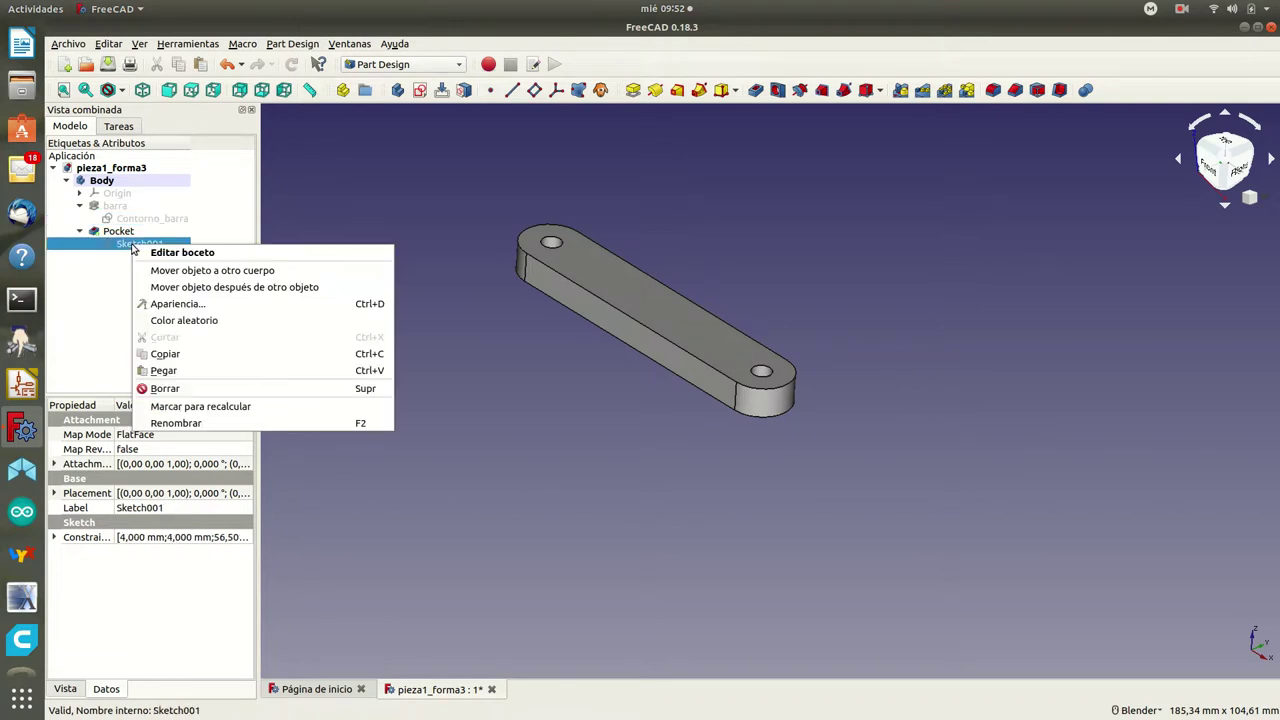
click(174, 424)
text(co)
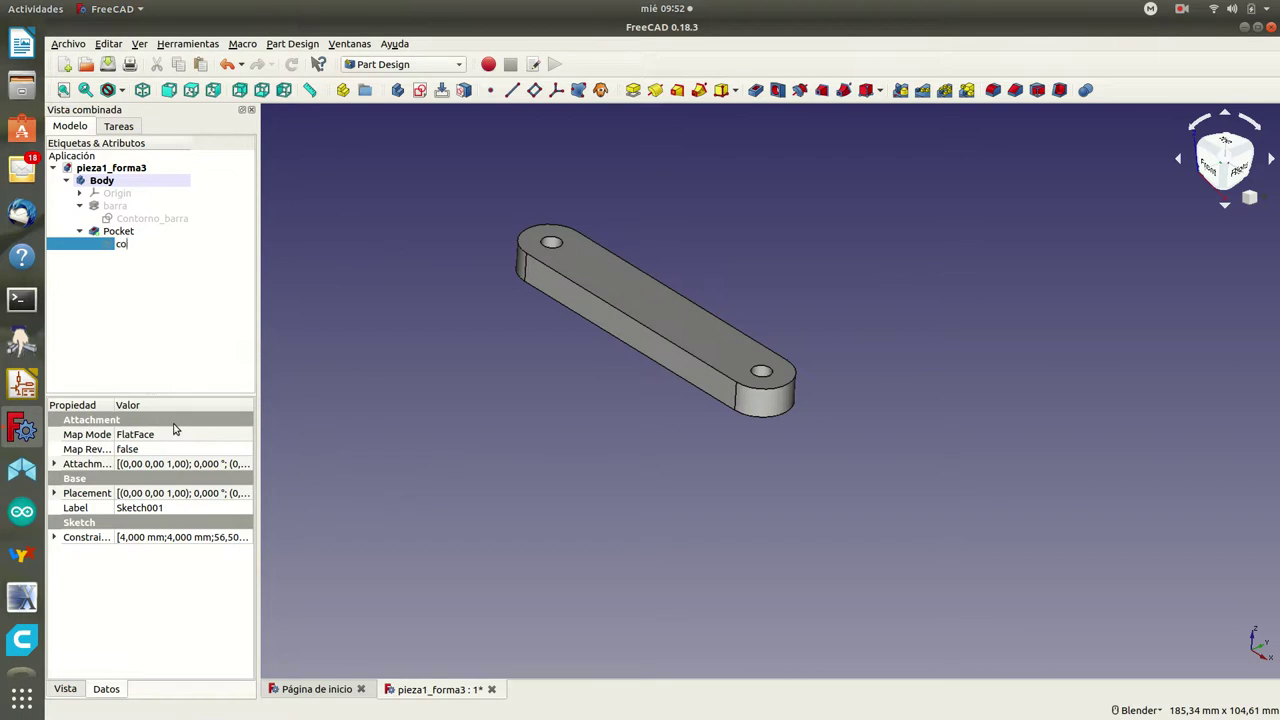
text(rno_)
text(agujeros)
Step: Rename the Pocket feature to pieza_completa
click(118, 232)
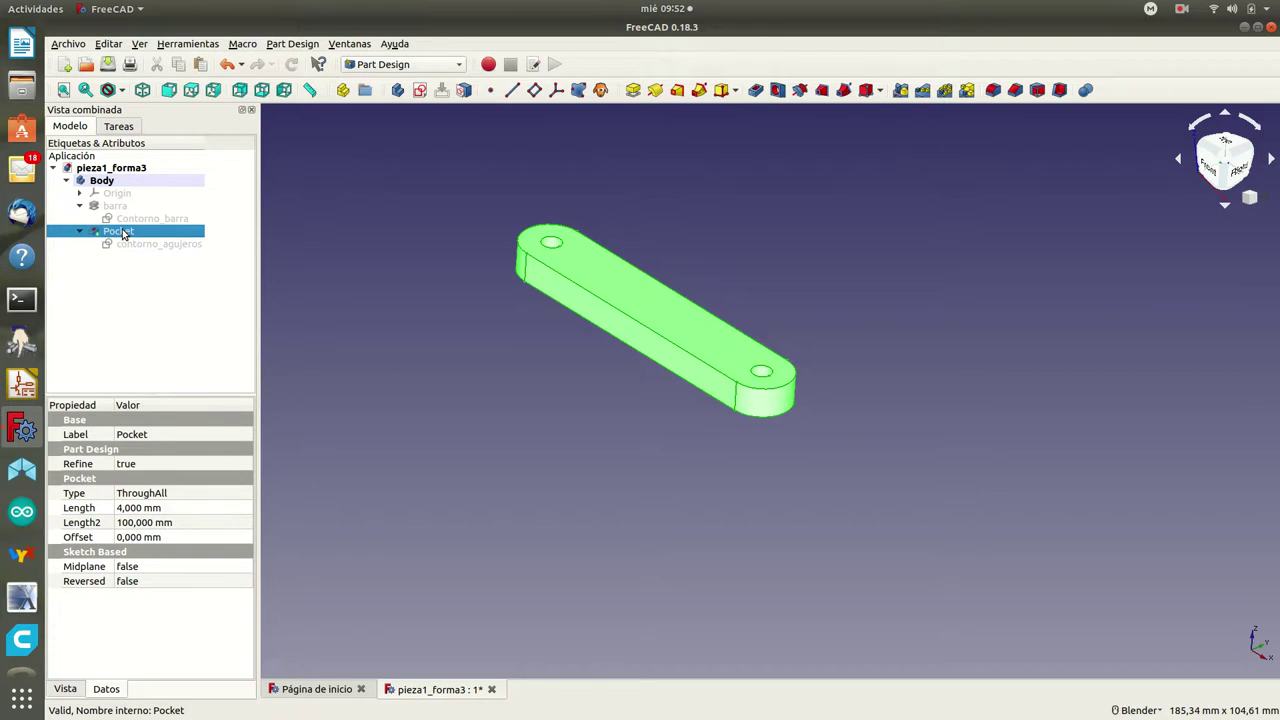
right_click(123, 234)
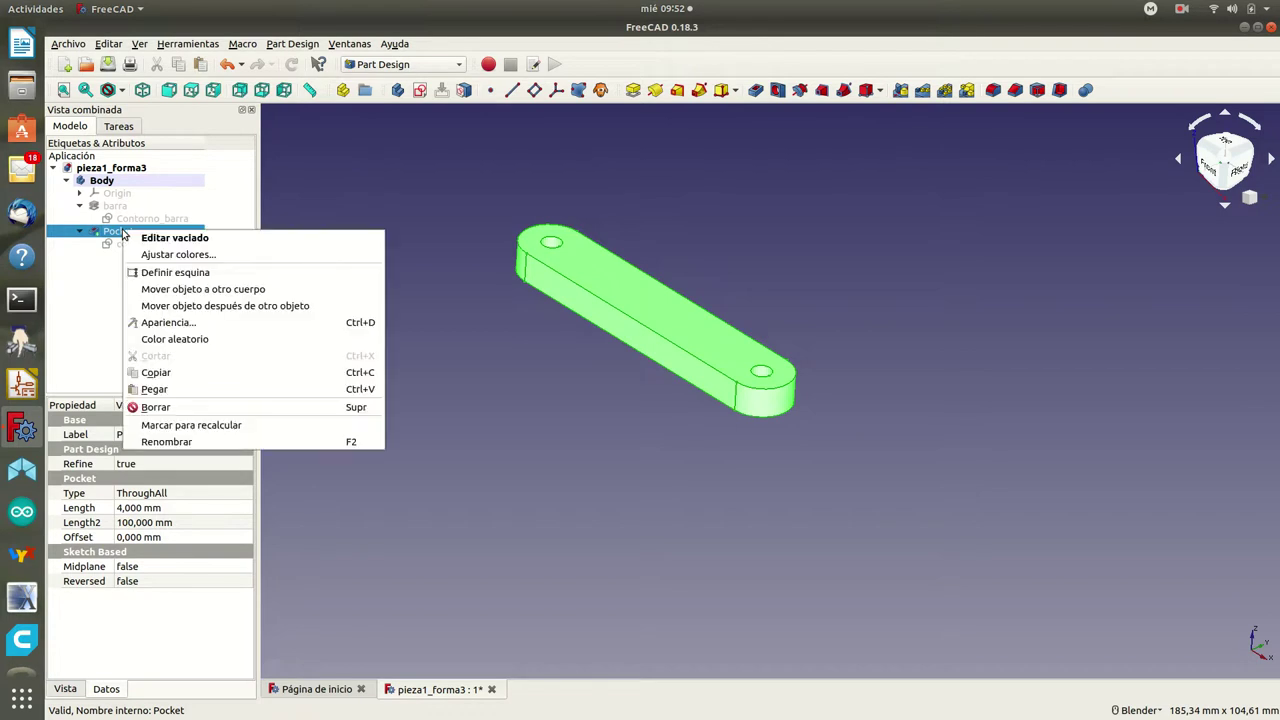
click(191, 439)
text(pieza_)
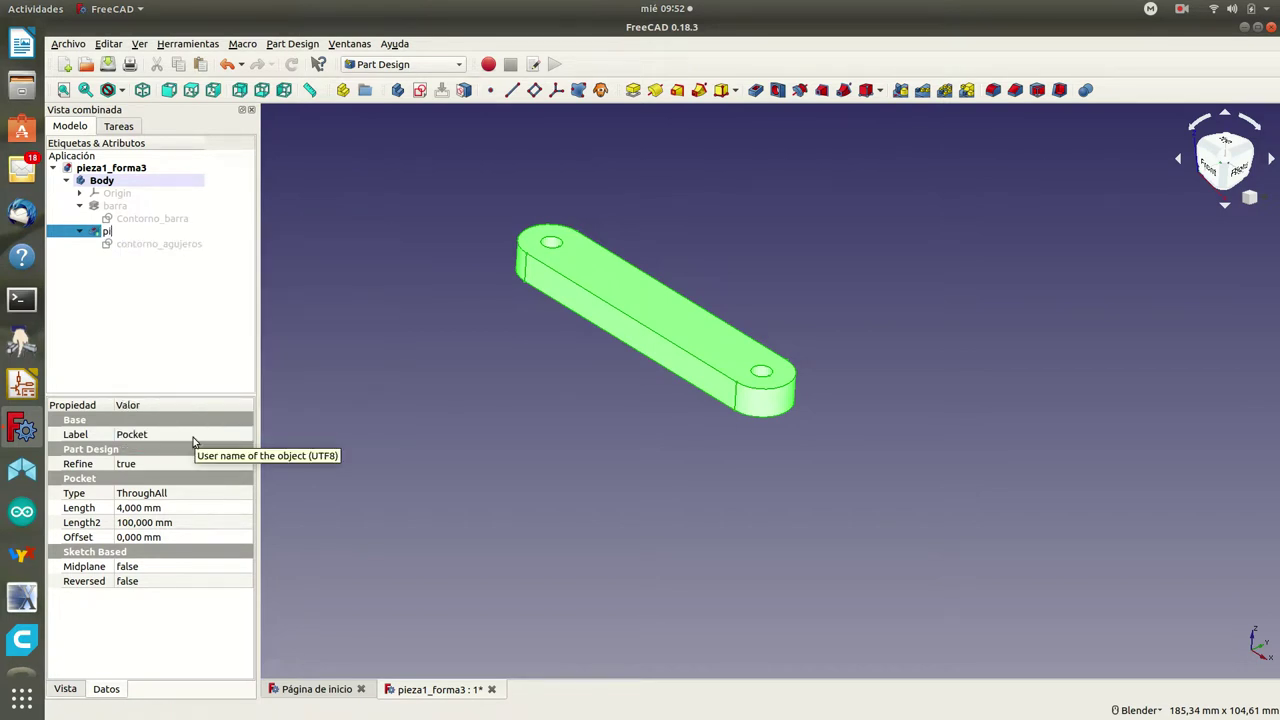
text(completa)
key(Return)
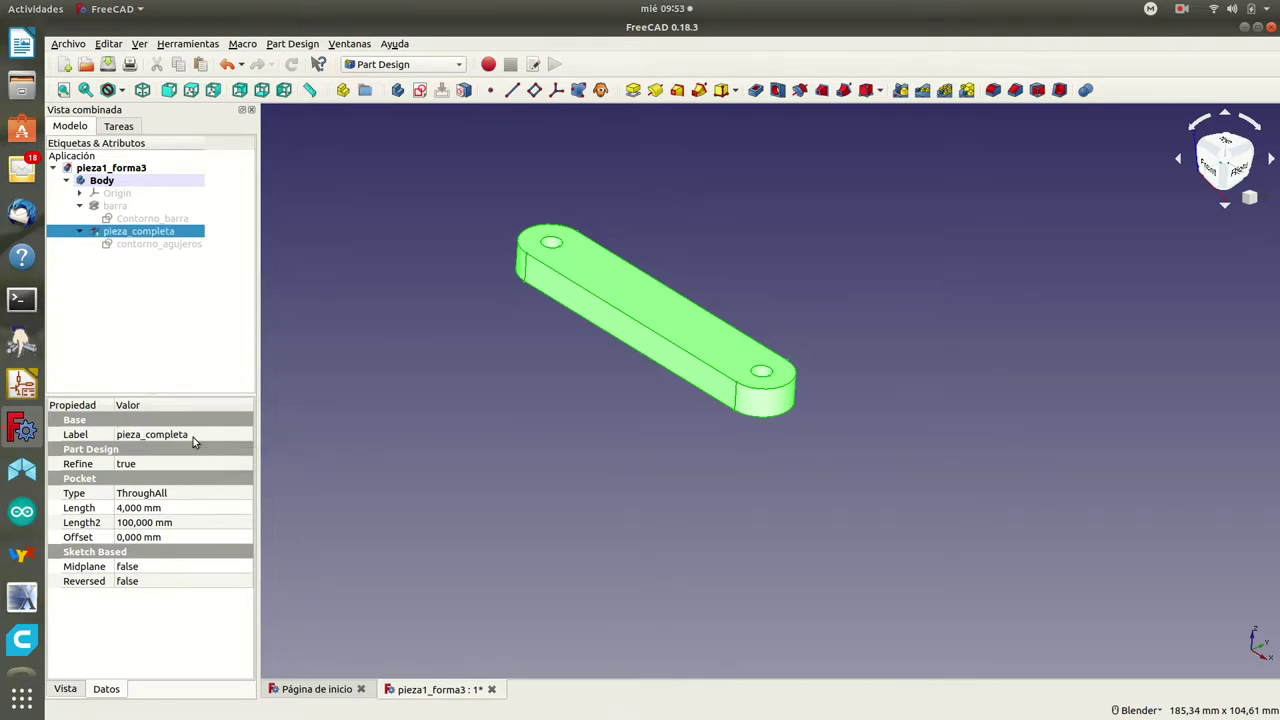
click(148, 351)
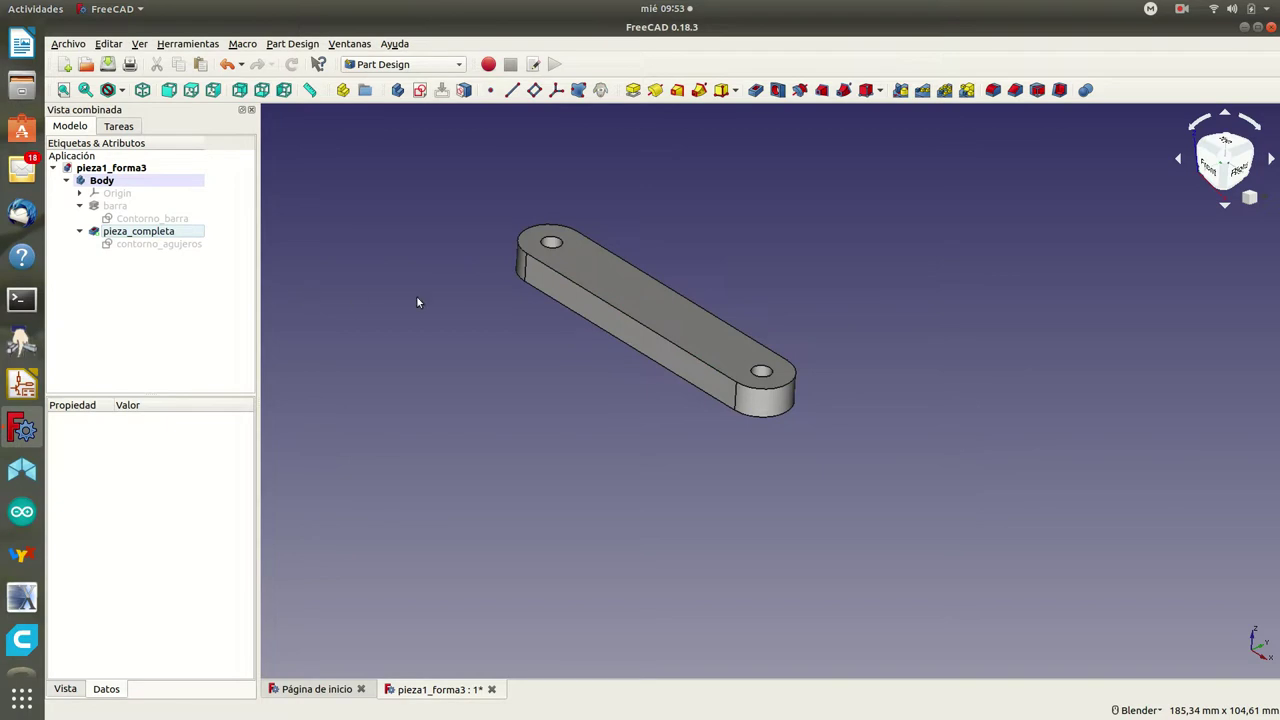
Step: Show pieza1_forma3's dependency graph, then open pieza1_forma2.FCStd
click(186, 46)
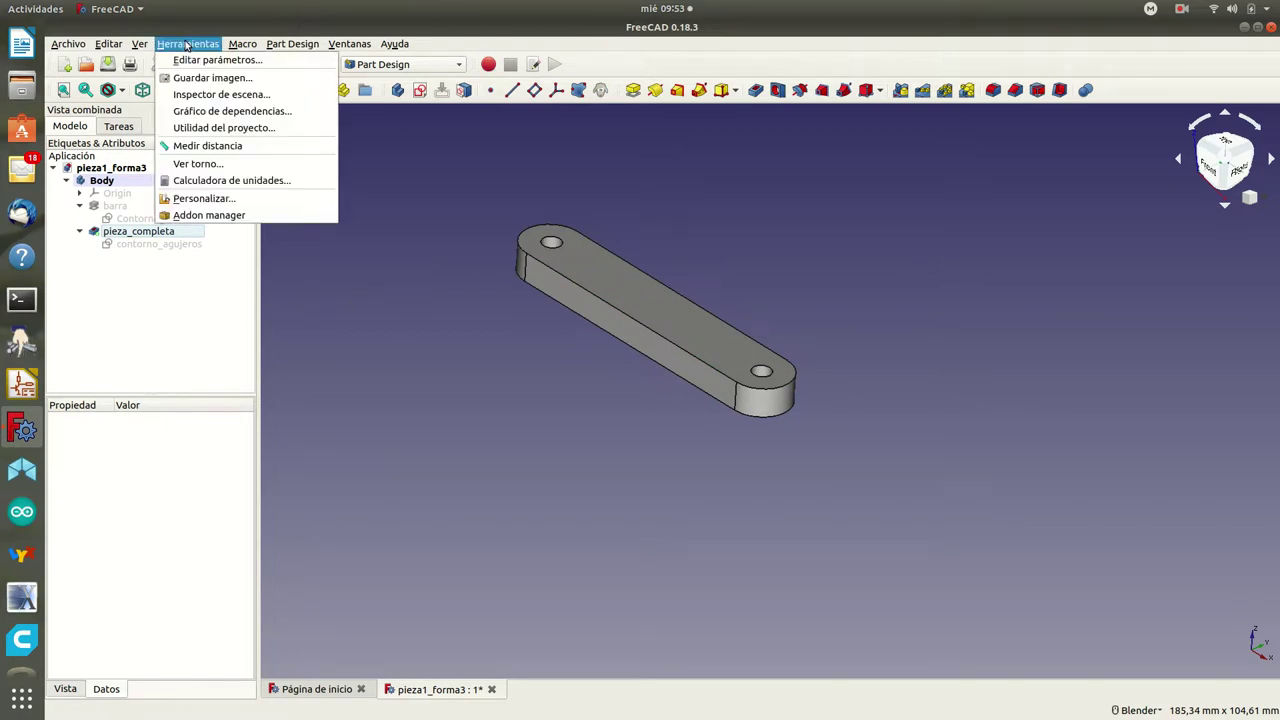
click(221, 116)
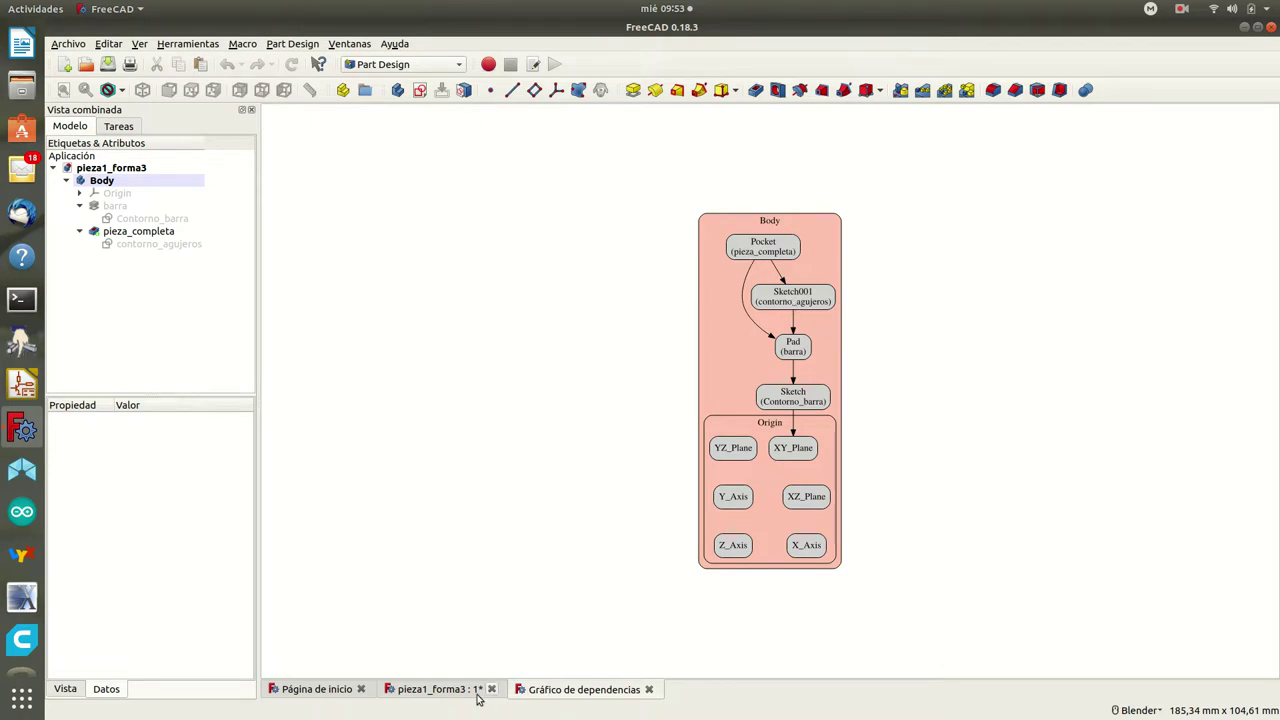
click(68, 44)
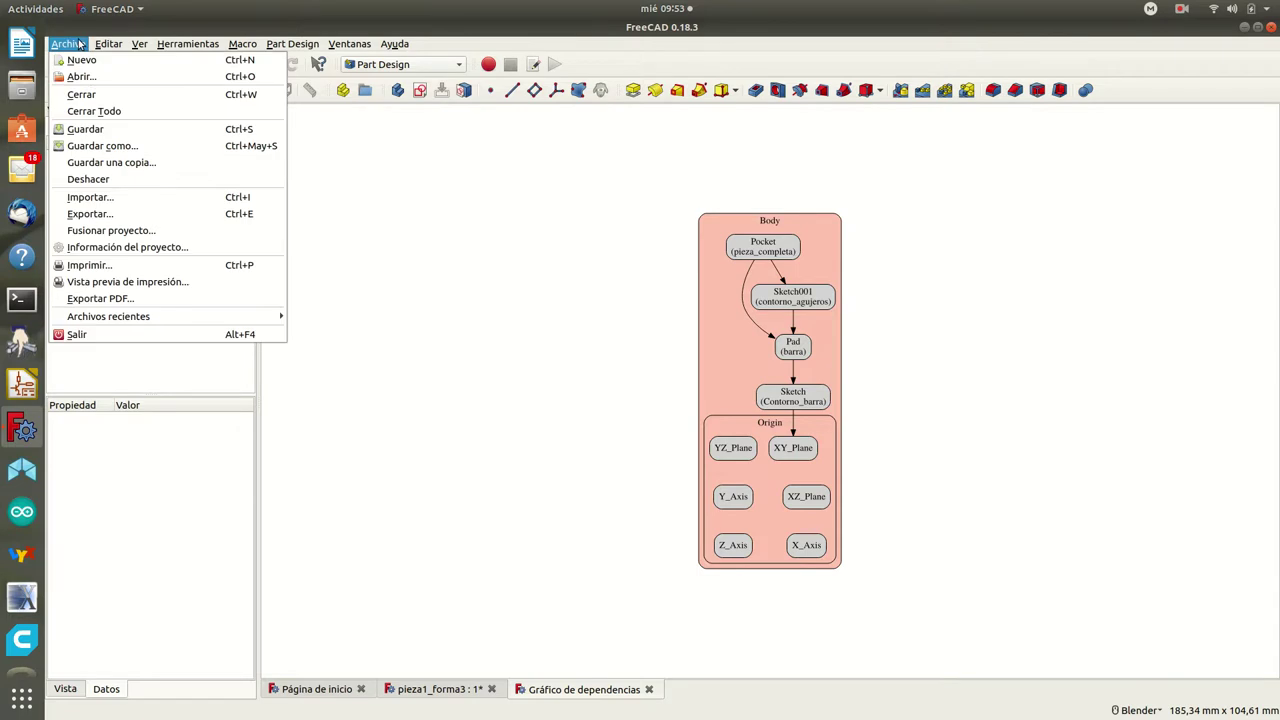
click(86, 77)
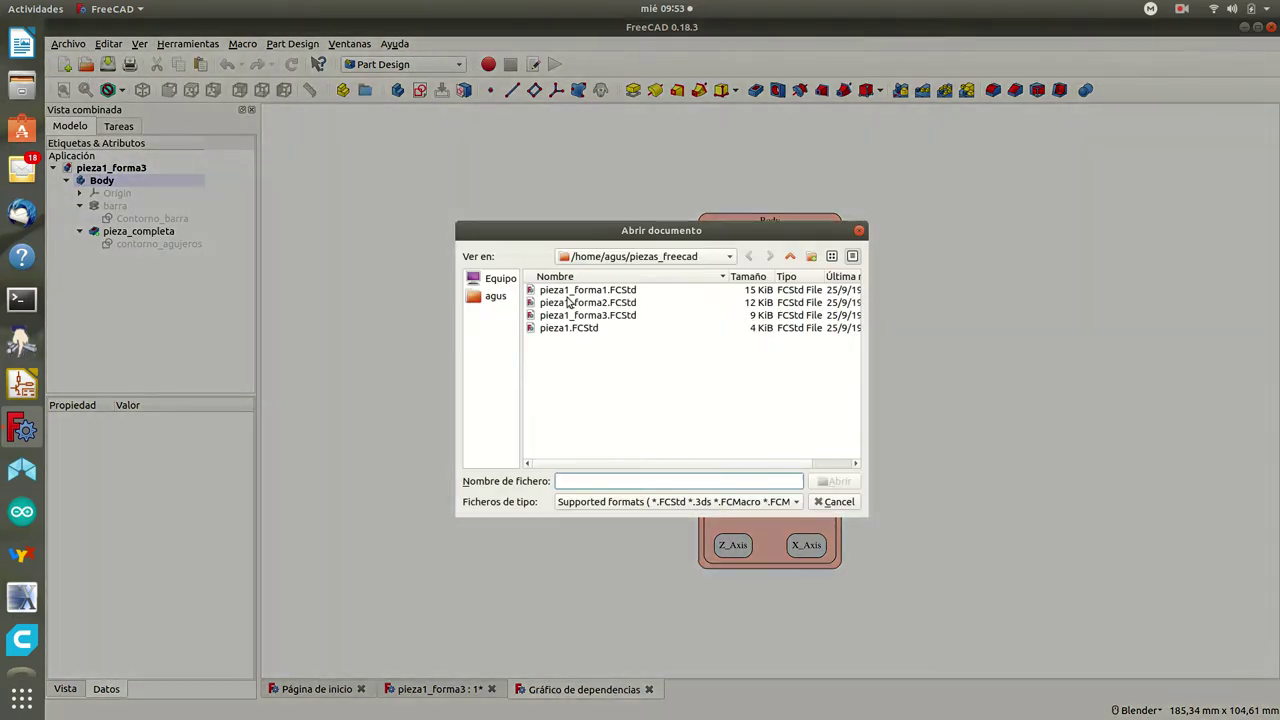
click(575, 305)
double_click(575, 305)
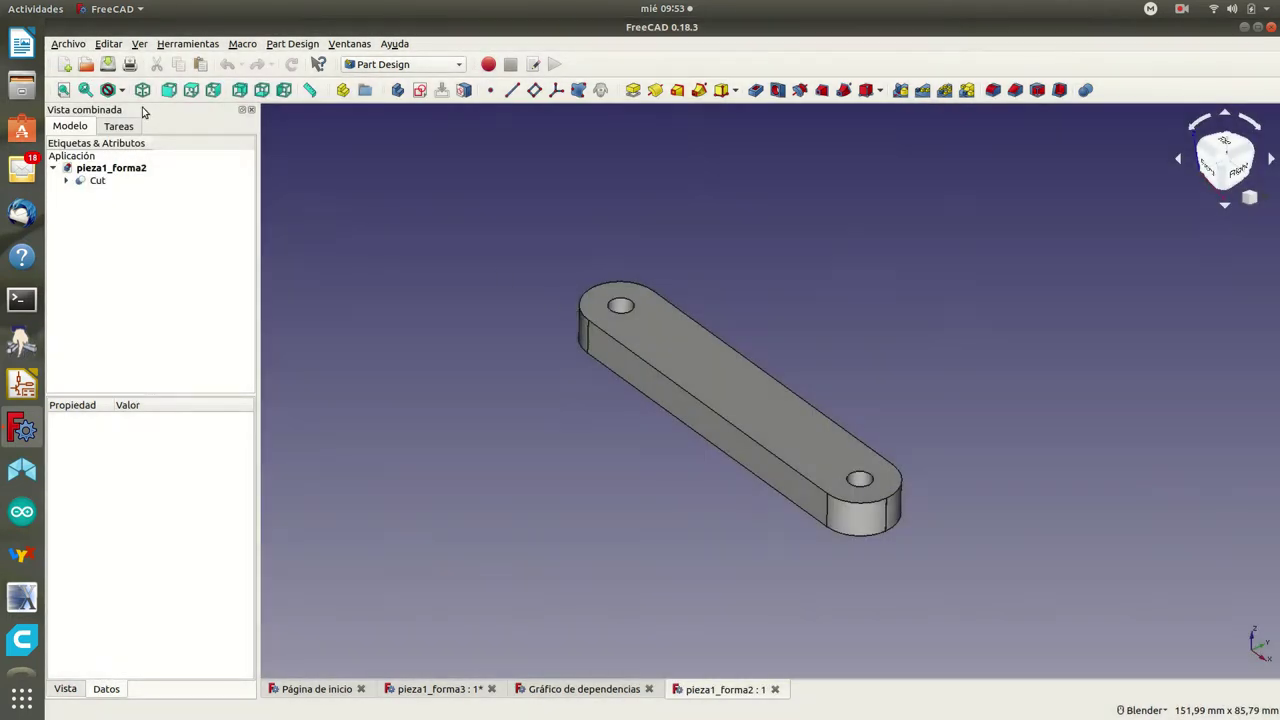
click(68, 44)
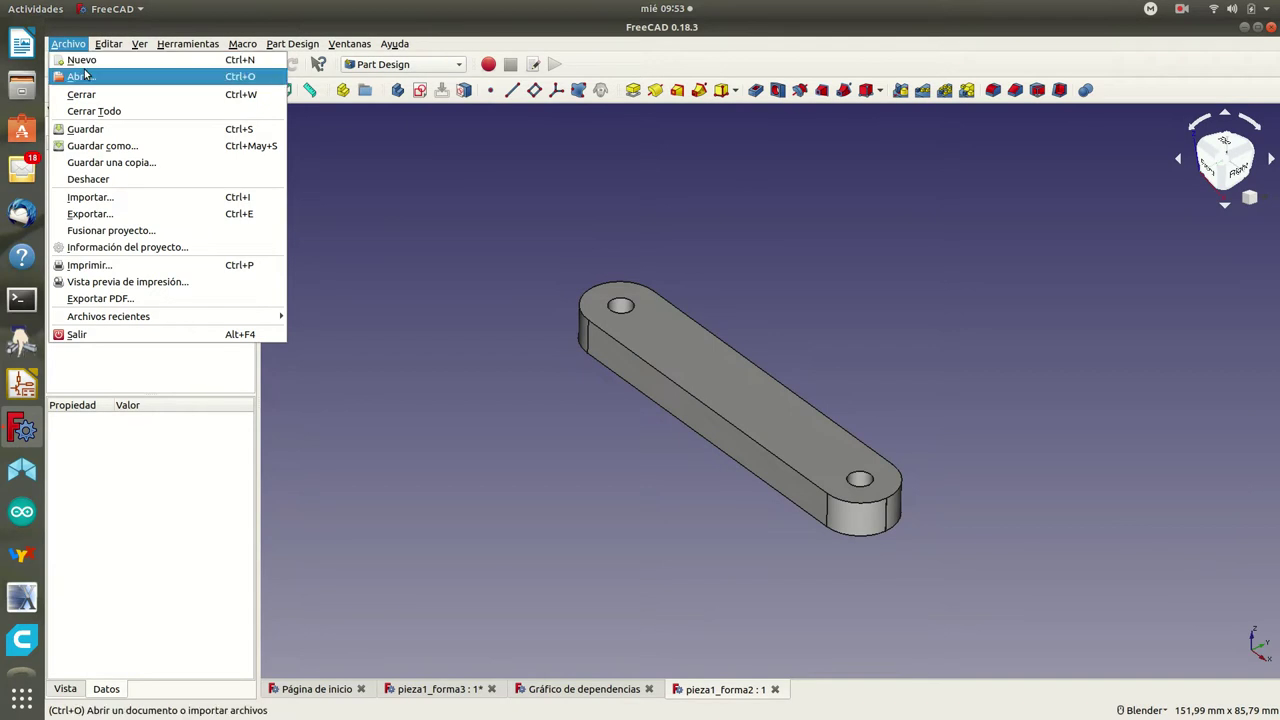
Step: Open pieza1_forma1.FCStd, show pieza1_forma2's dependency graph, then return to pieza1_forma1
click(86, 77)
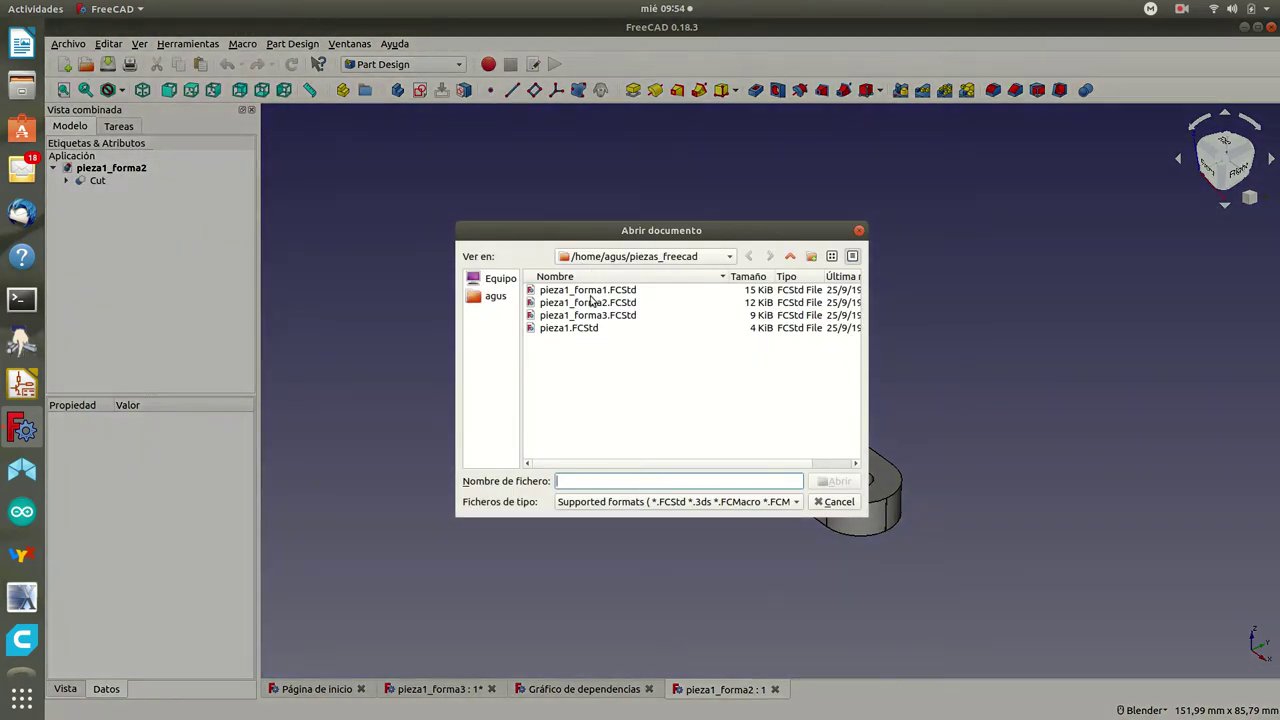
double_click(590, 290)
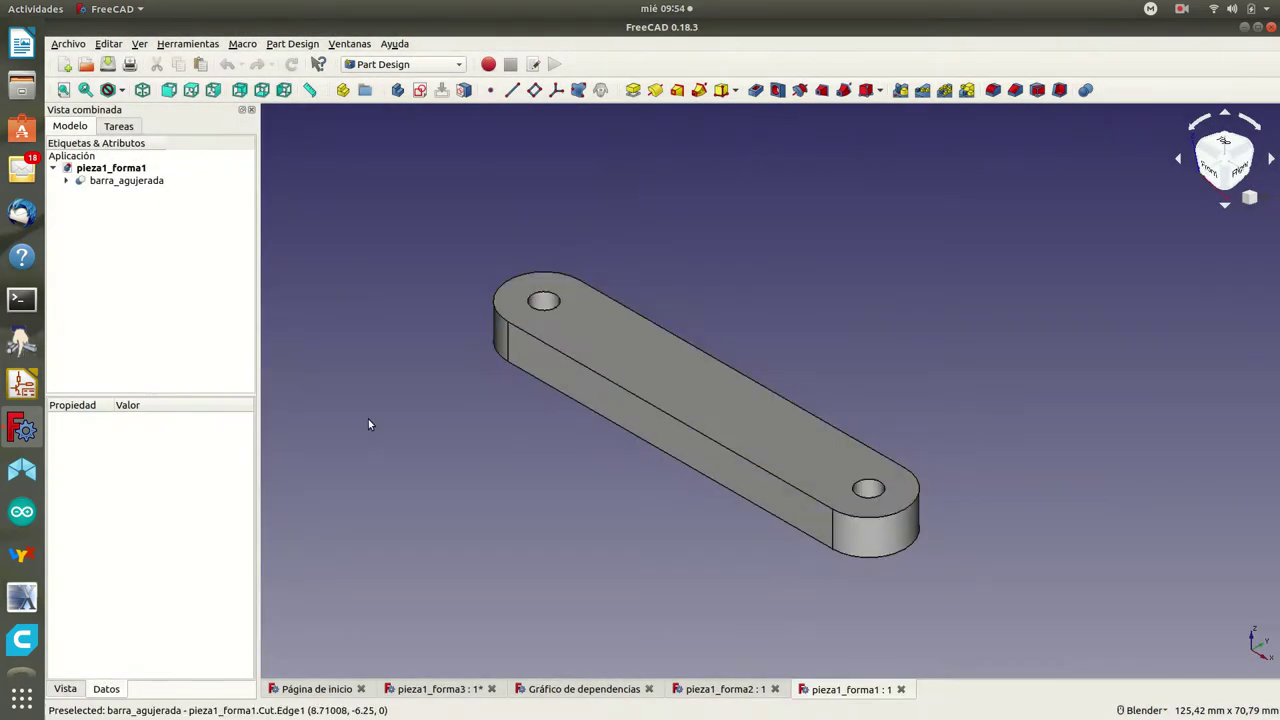
click(744, 695)
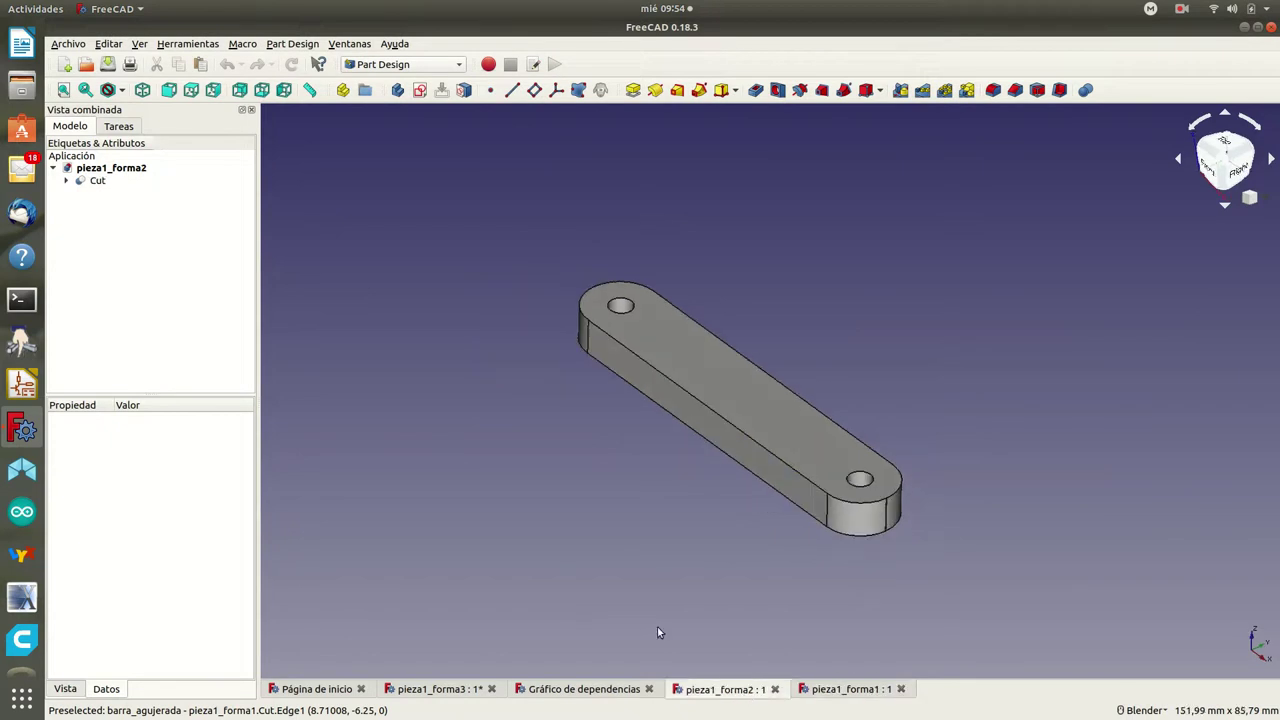
click(186, 45)
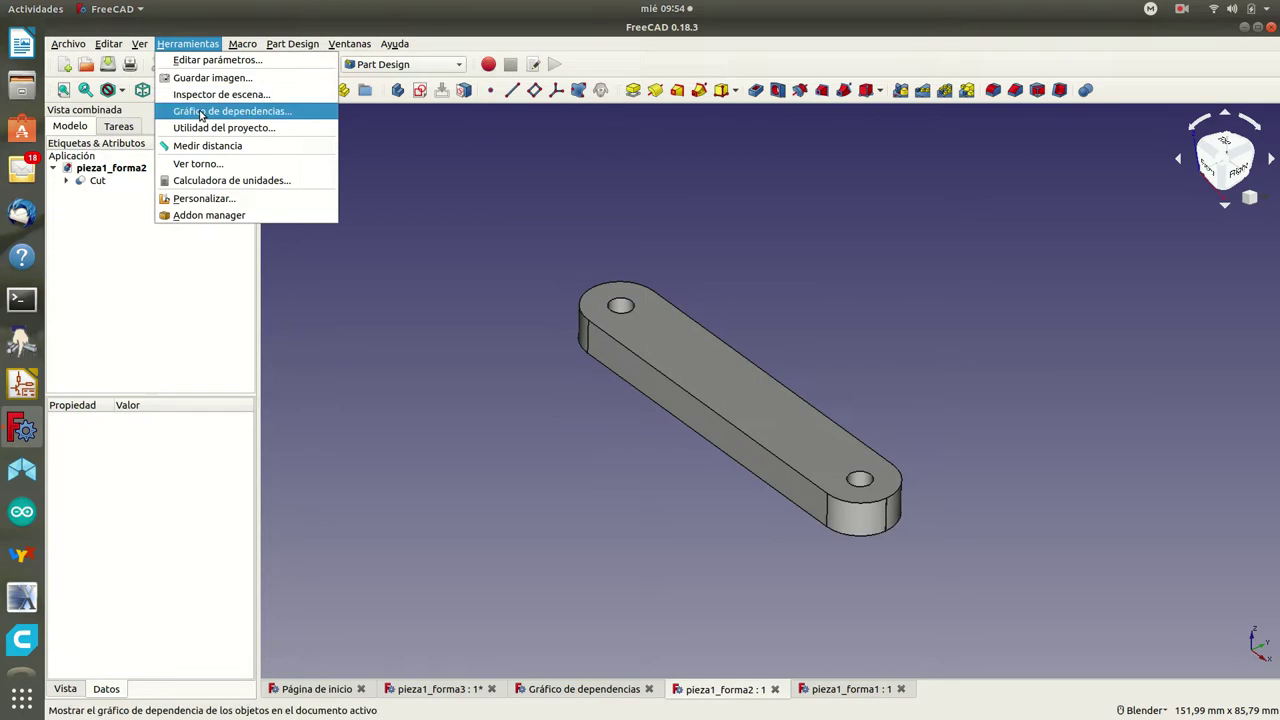
click(215, 111)
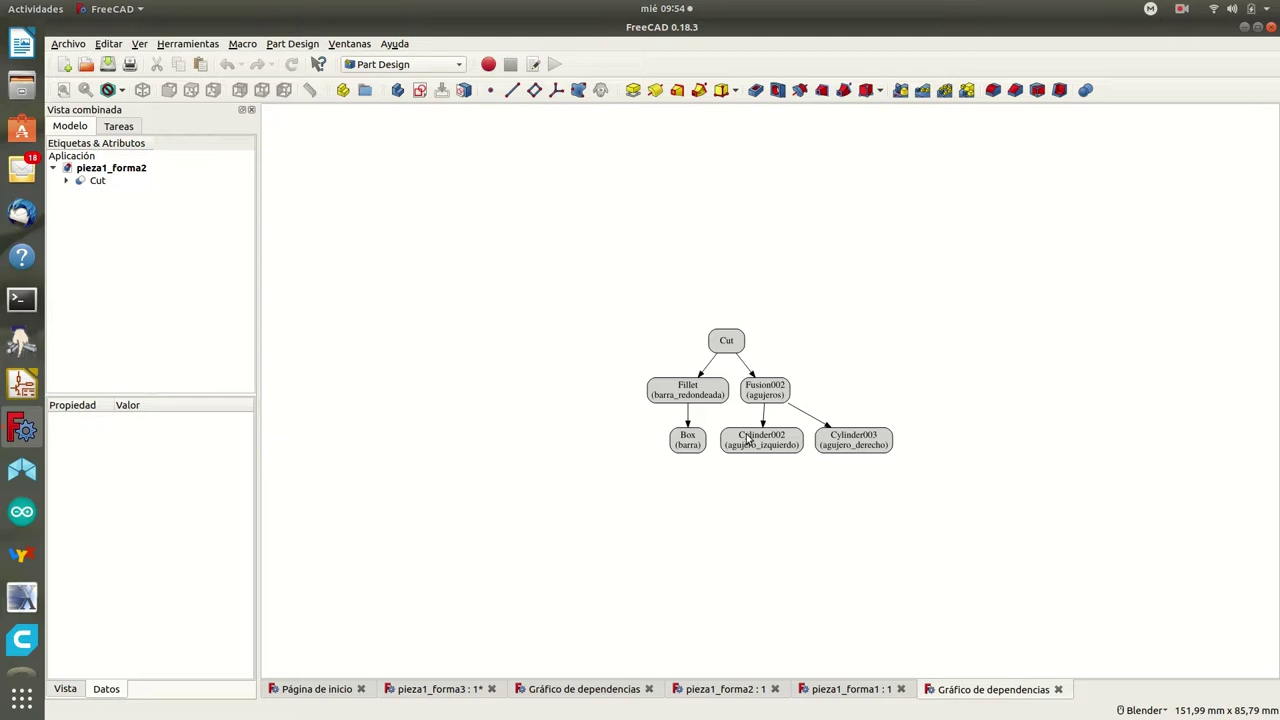
scroll(748, 440, up, 2)
scroll(708, 449, up, 1)
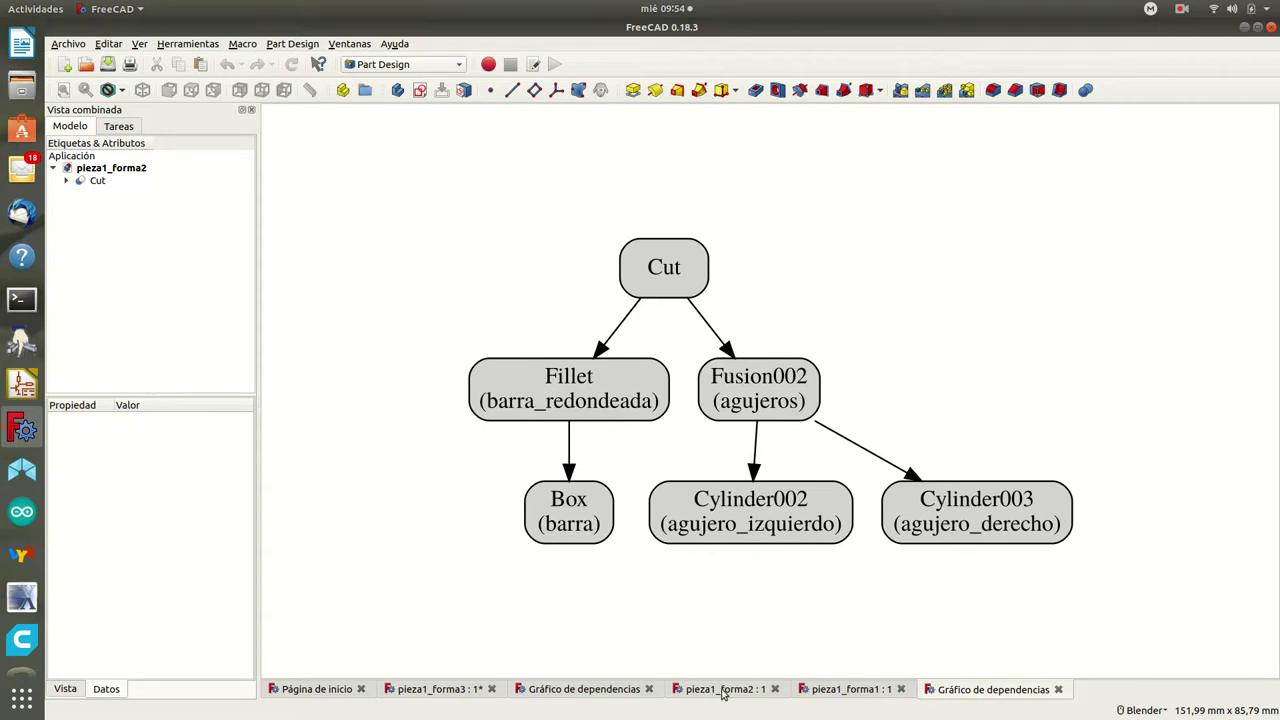
click(842, 692)
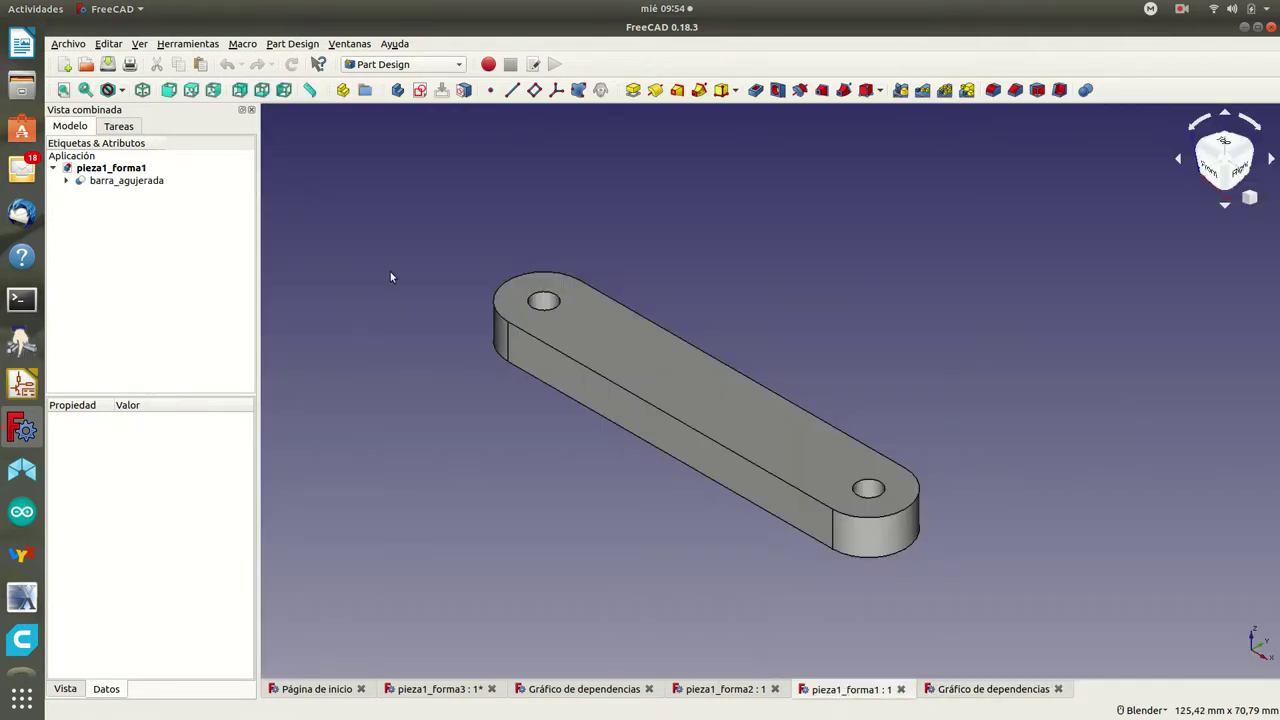
Step: Inspect pieza1_forma1's dependency graph of the Cut and fusions, then return to the model tab
click(187, 44)
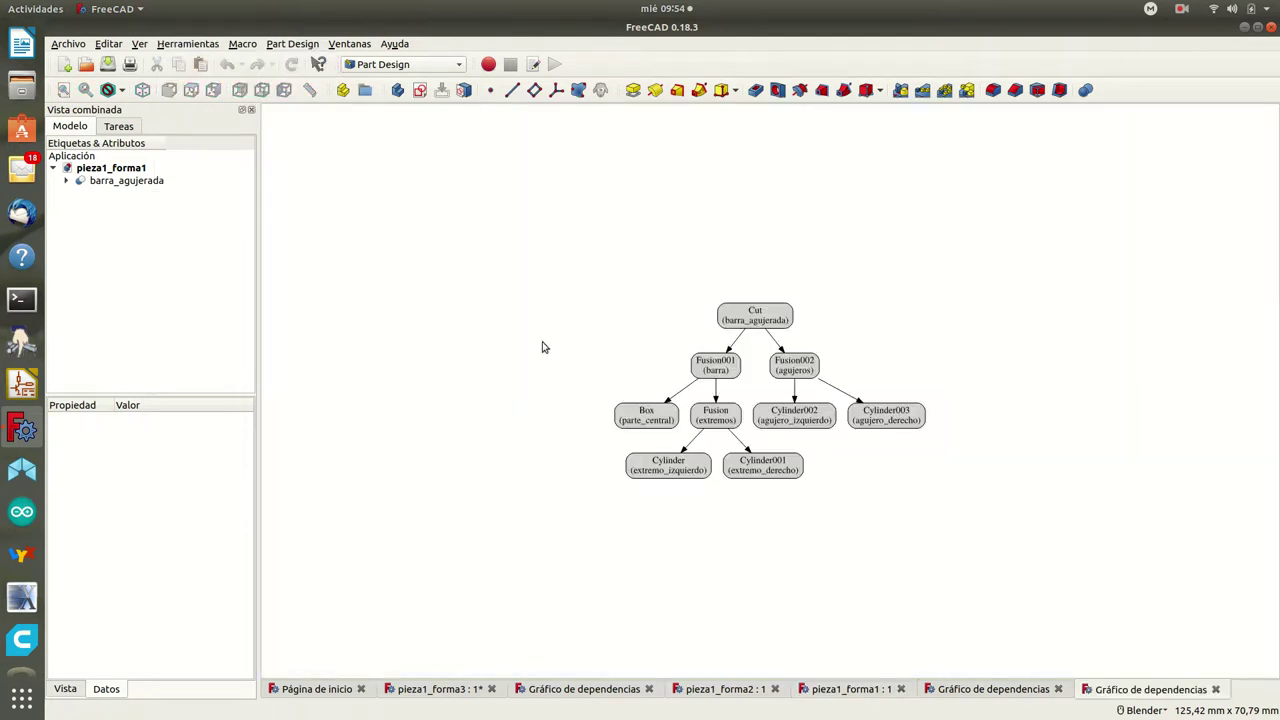
scroll(800, 445, up, 3)
scroll(800, 445, up, 2)
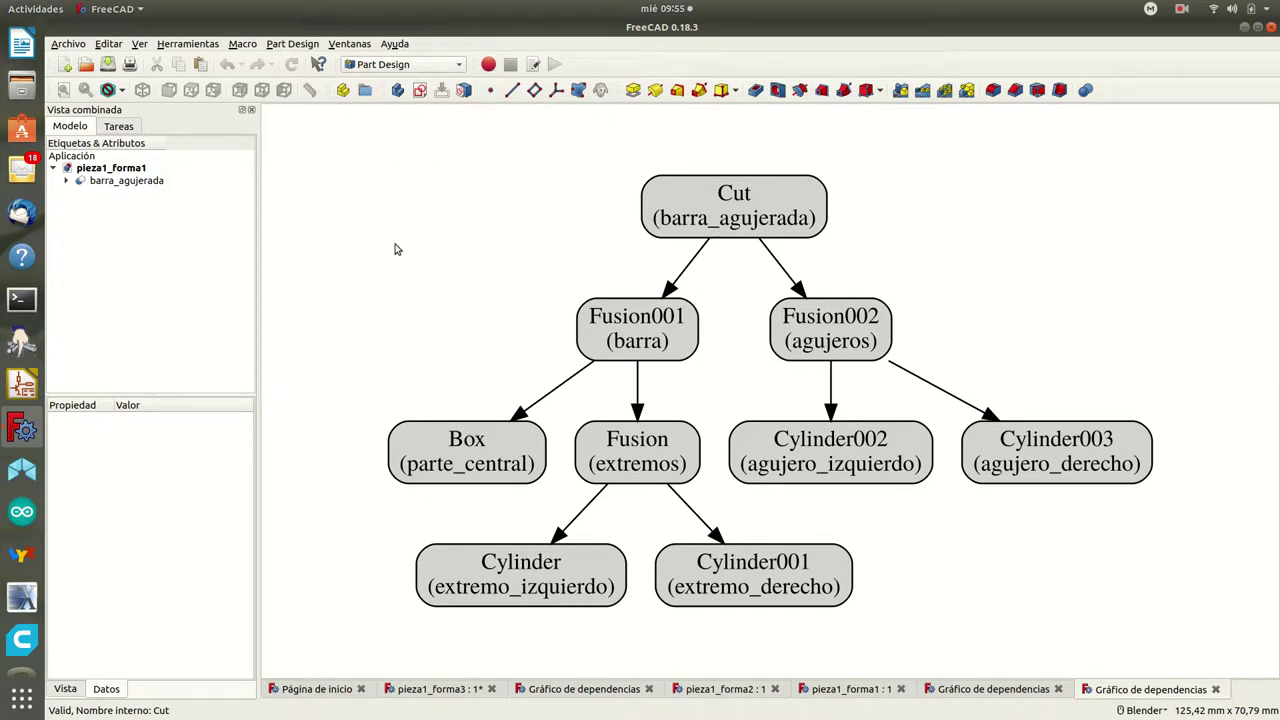
double_click(114, 172)
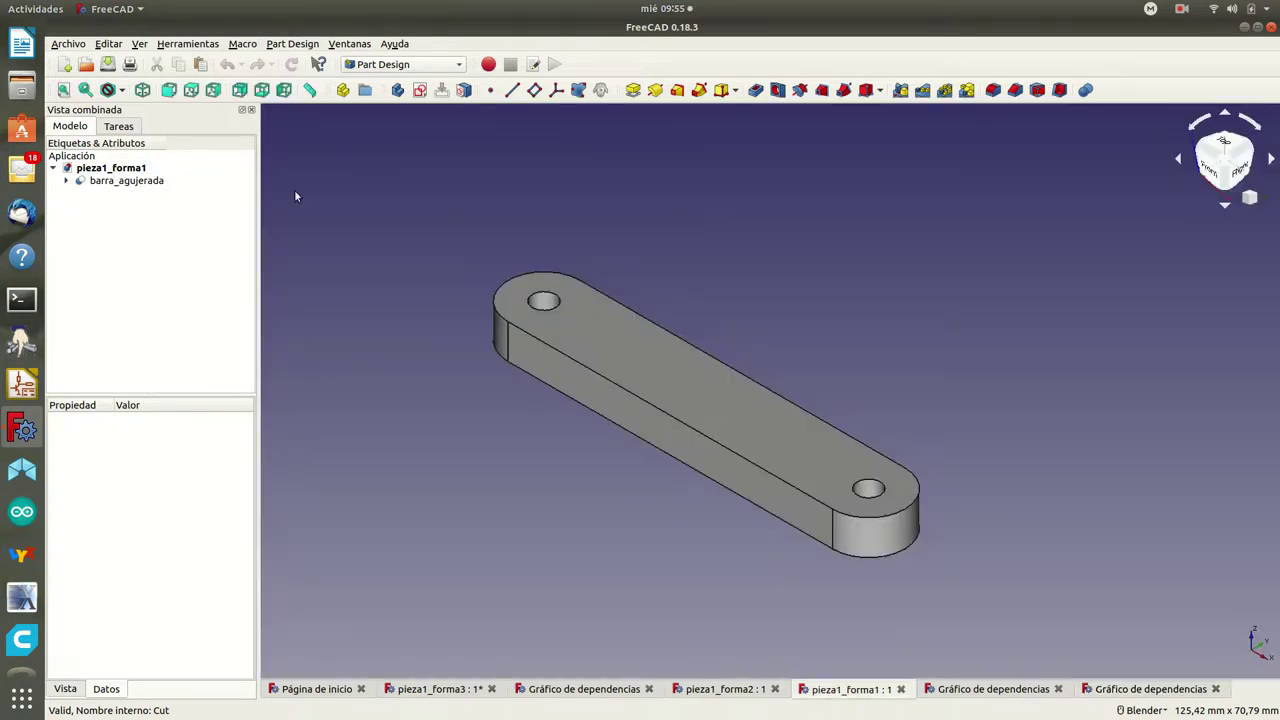
Step: Show the holed bar in Front view and switch to the TechDraw workbench
click(174, 96)
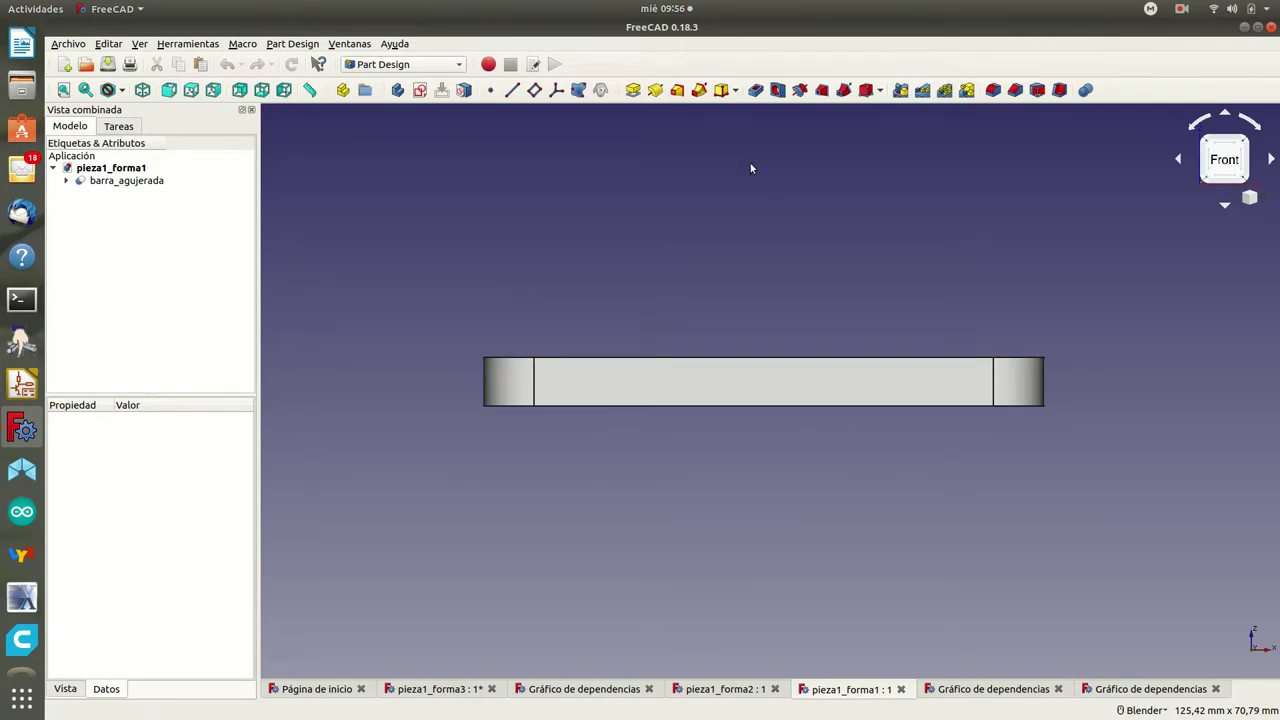
click(459, 66)
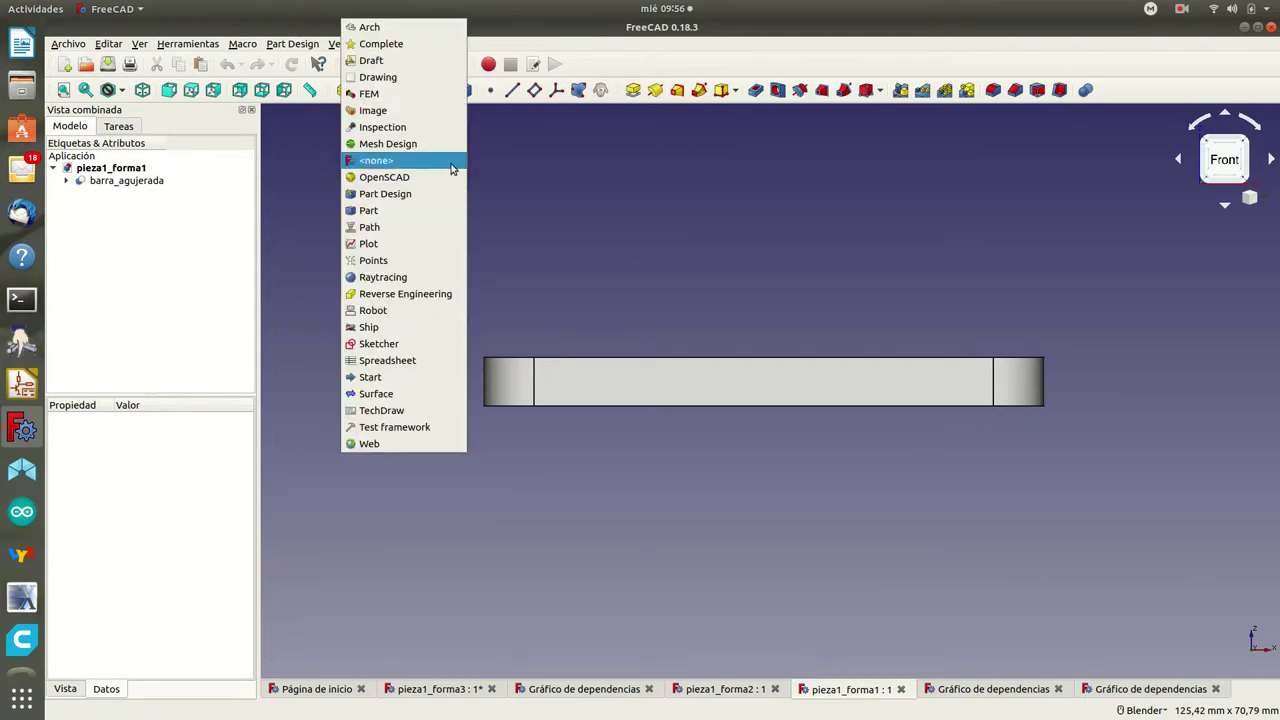
click(396, 414)
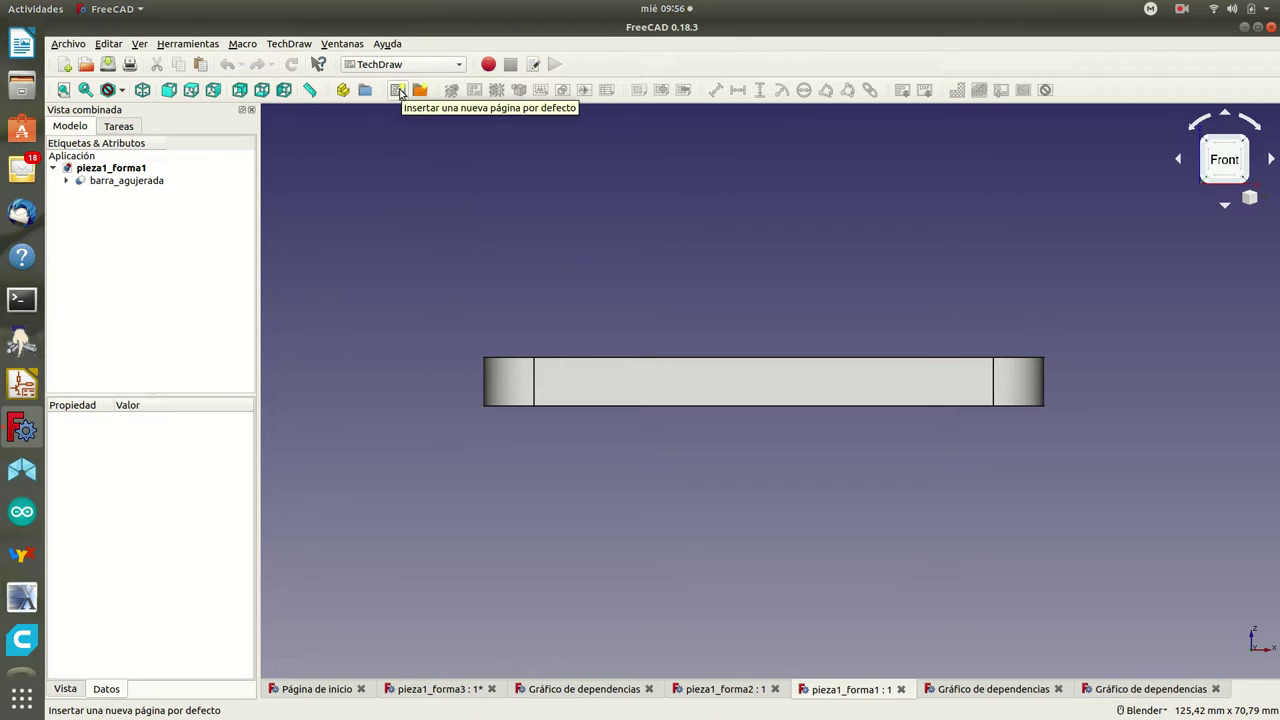
Step: Insert a default A4 page and start a projection group of barra_agujerada
click(397, 90)
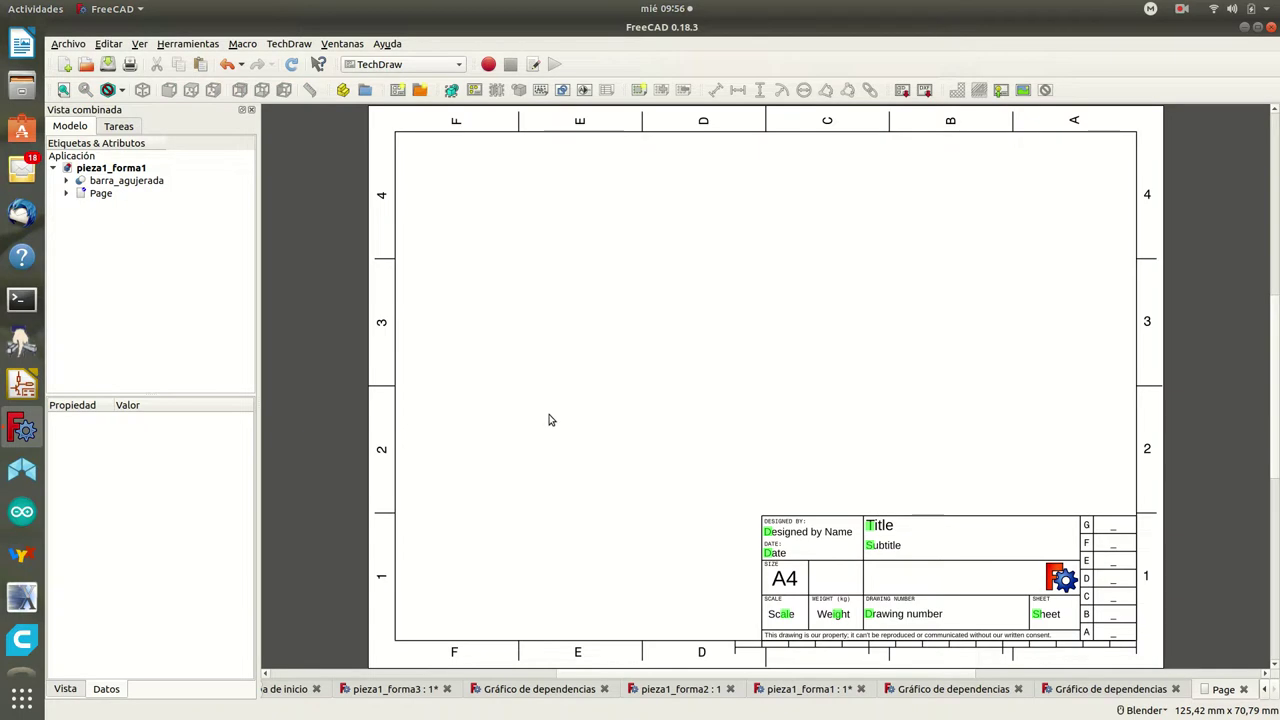
click(126, 181)
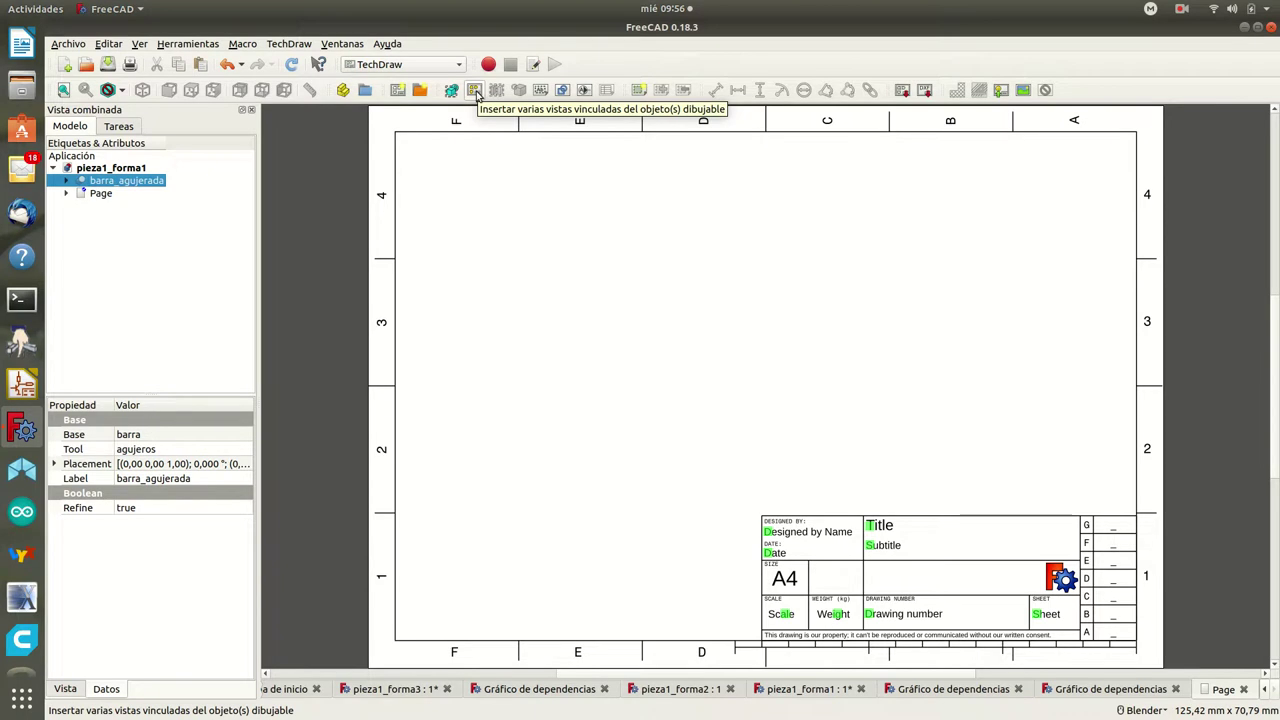
click(476, 92)
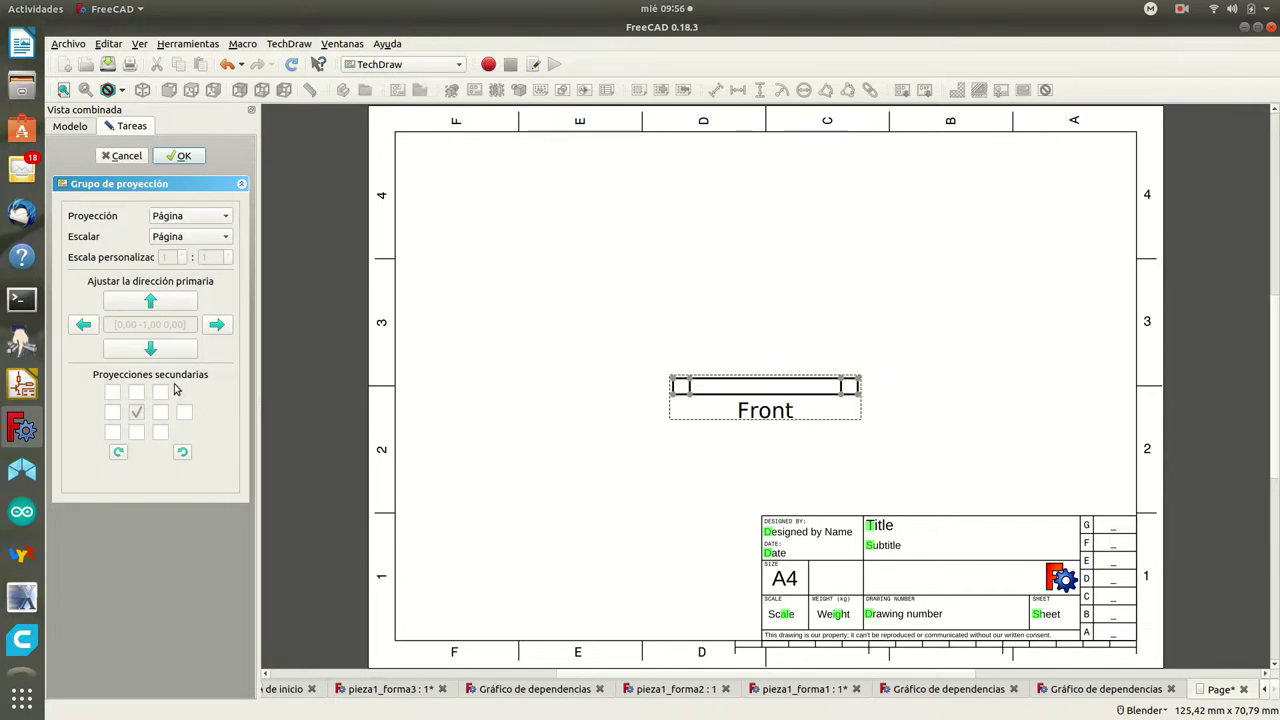
Step: Add Right, Top and isometric views, move the group higher on the sheet, and confirm
click(112, 413)
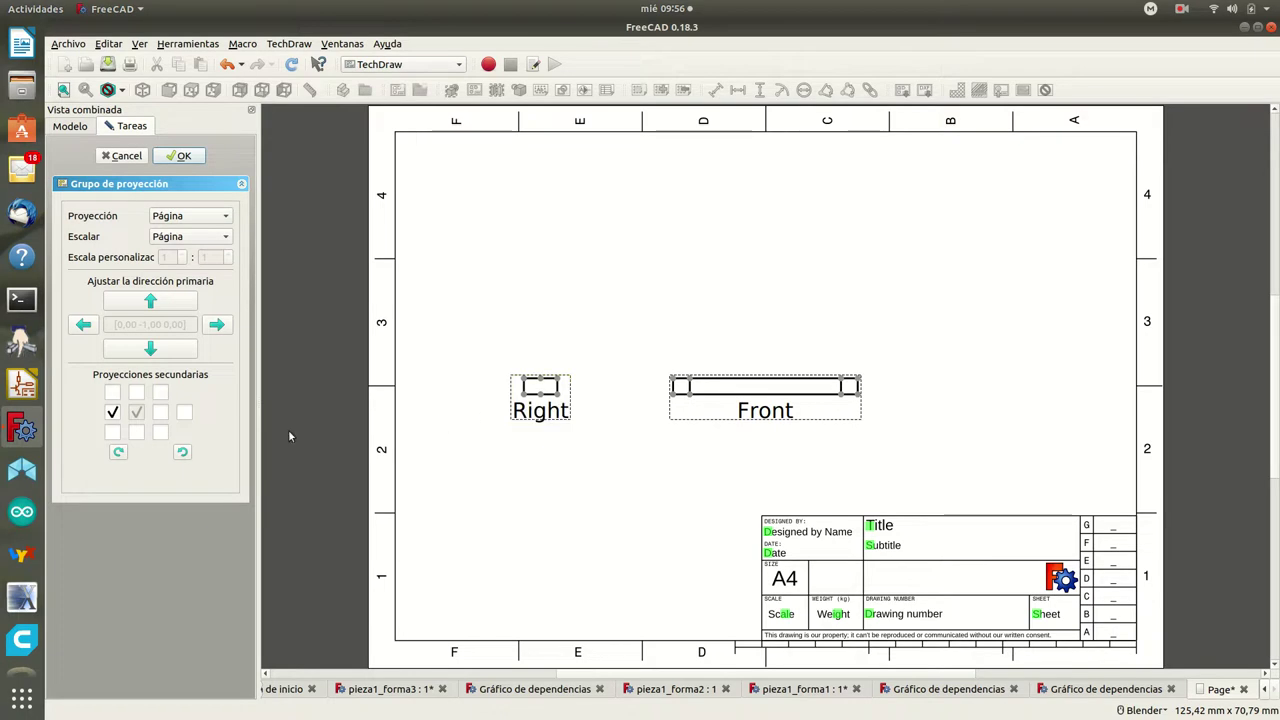
click(136, 433)
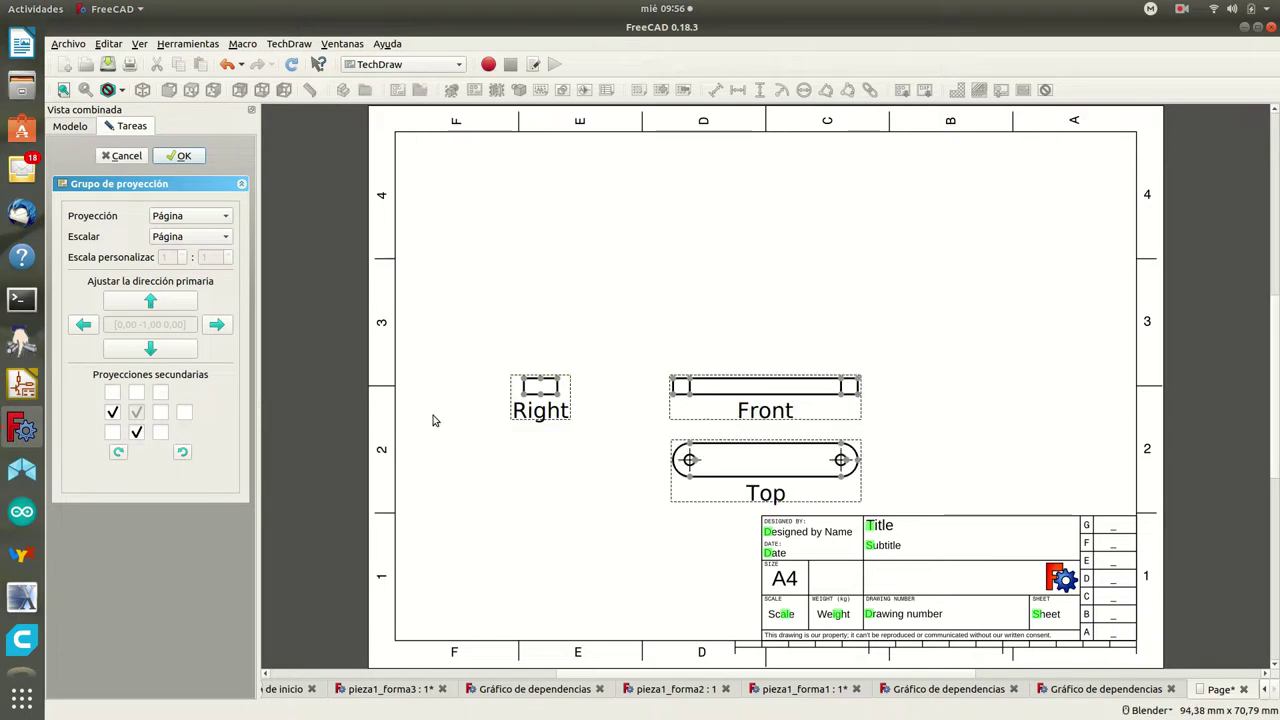
click(113, 436)
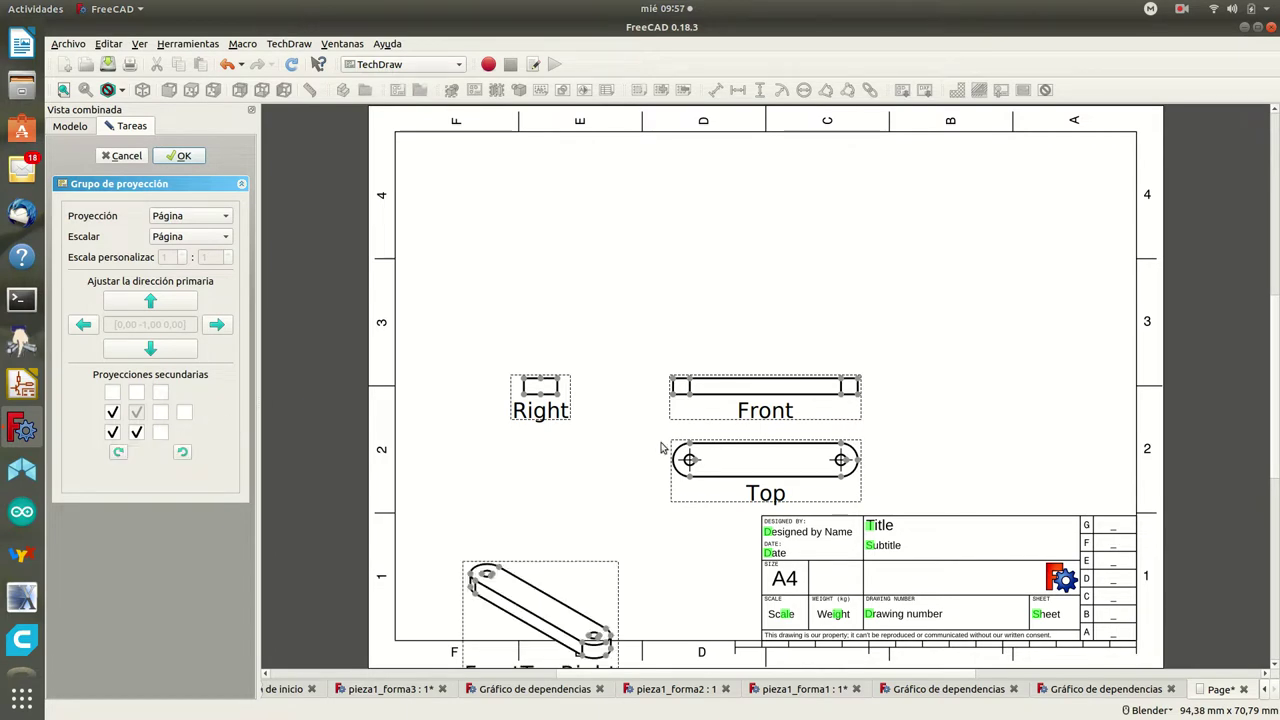
click(753, 410)
mouse_move(753, 410)
mouse_down()
mouse_move(741, 260)
mouse_move(727, 265)
mouse_up()
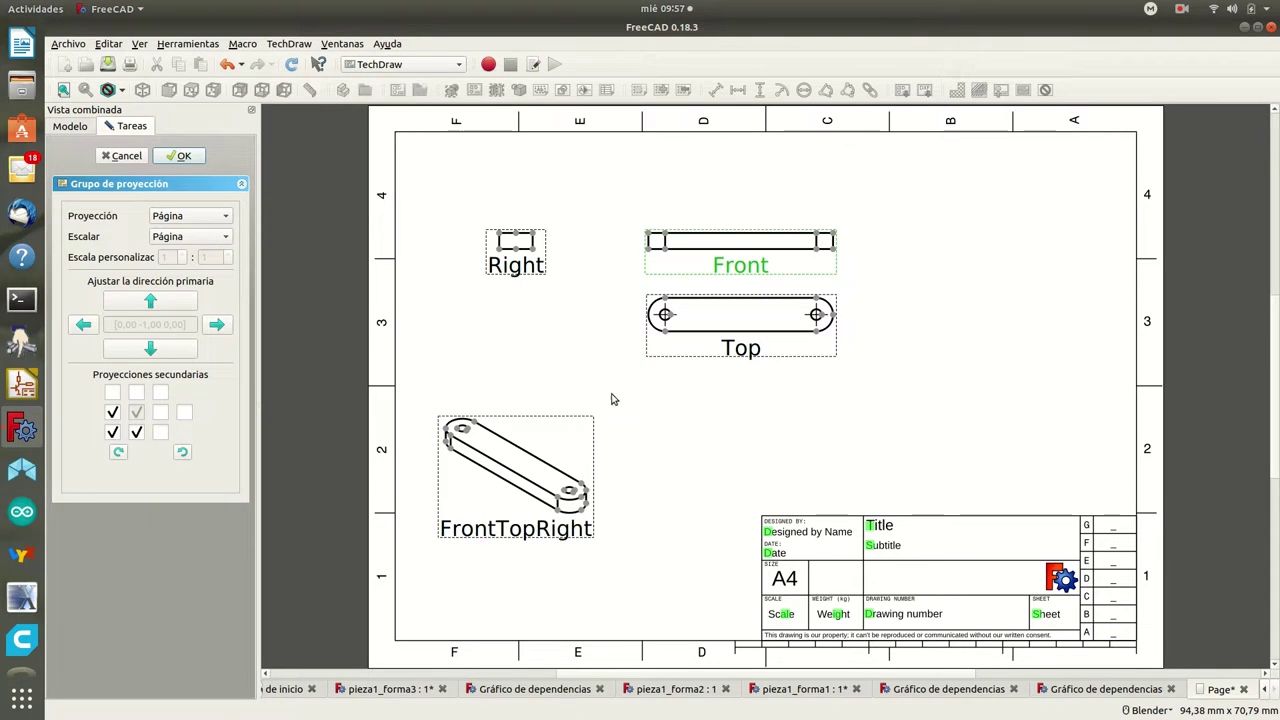
click(184, 157)
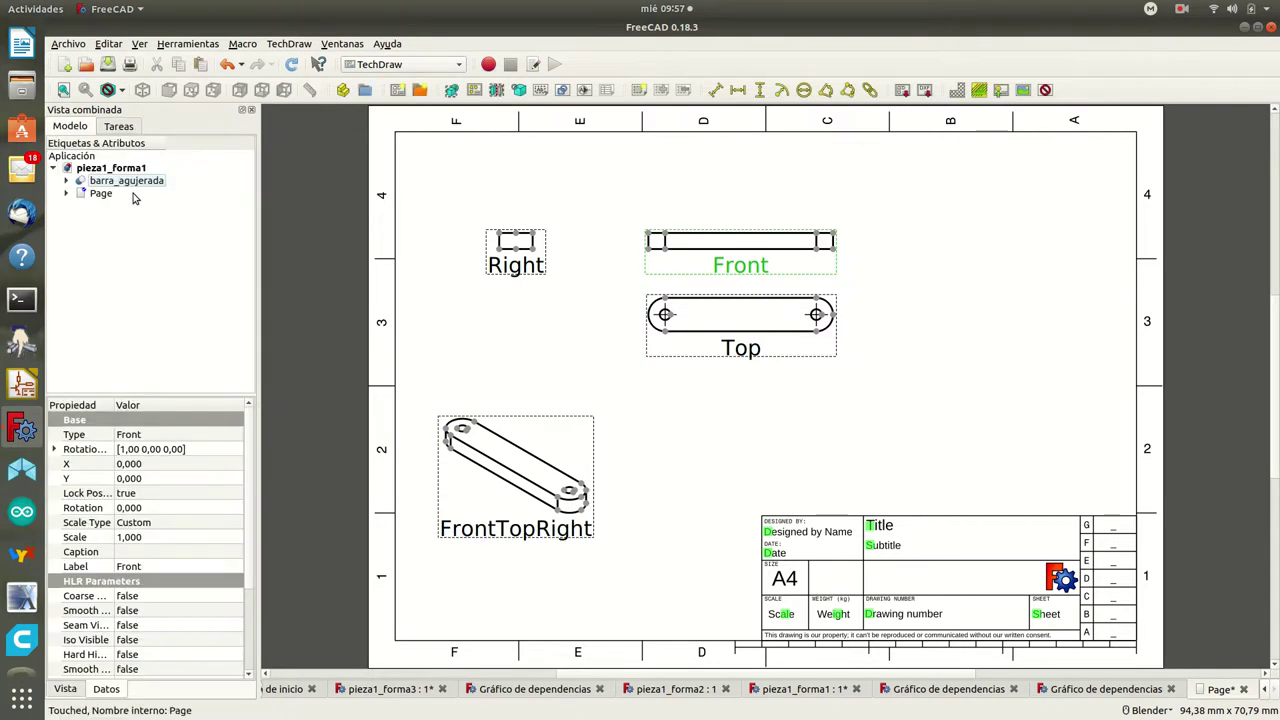
Step: Select the Top view under Page > ProjGroup and insert a Detail view of it
click(67, 194)
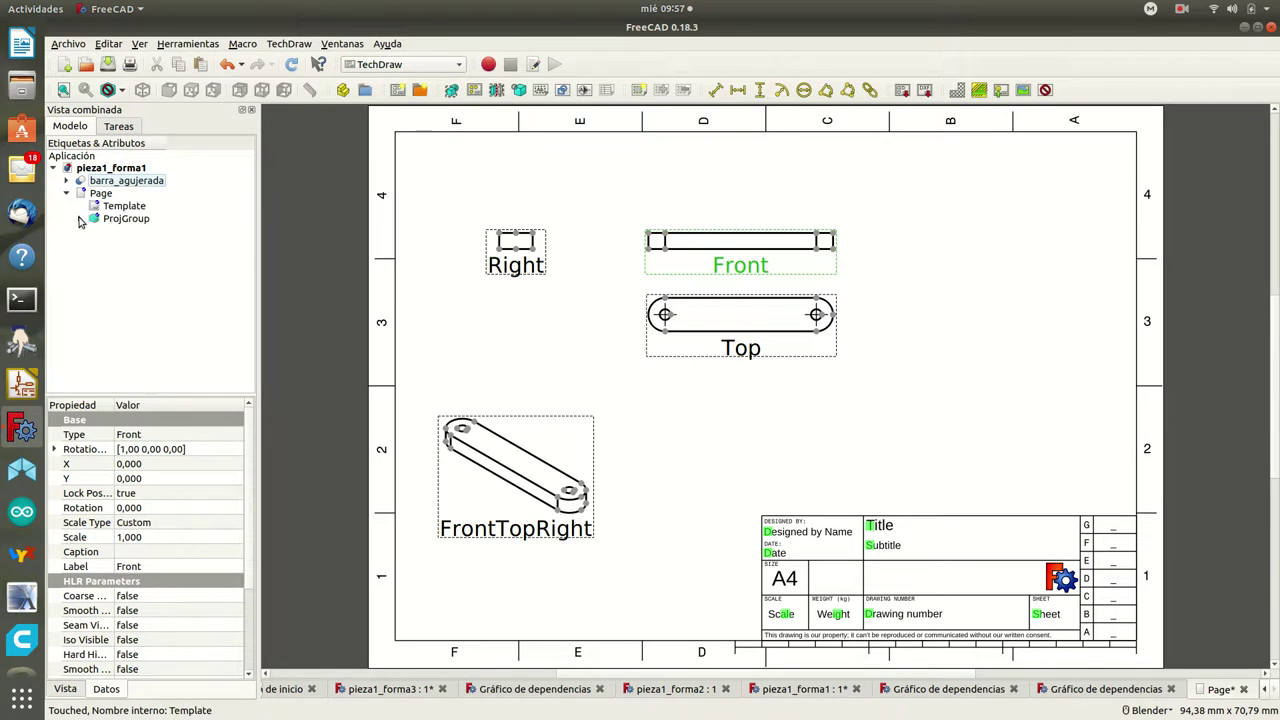
click(80, 219)
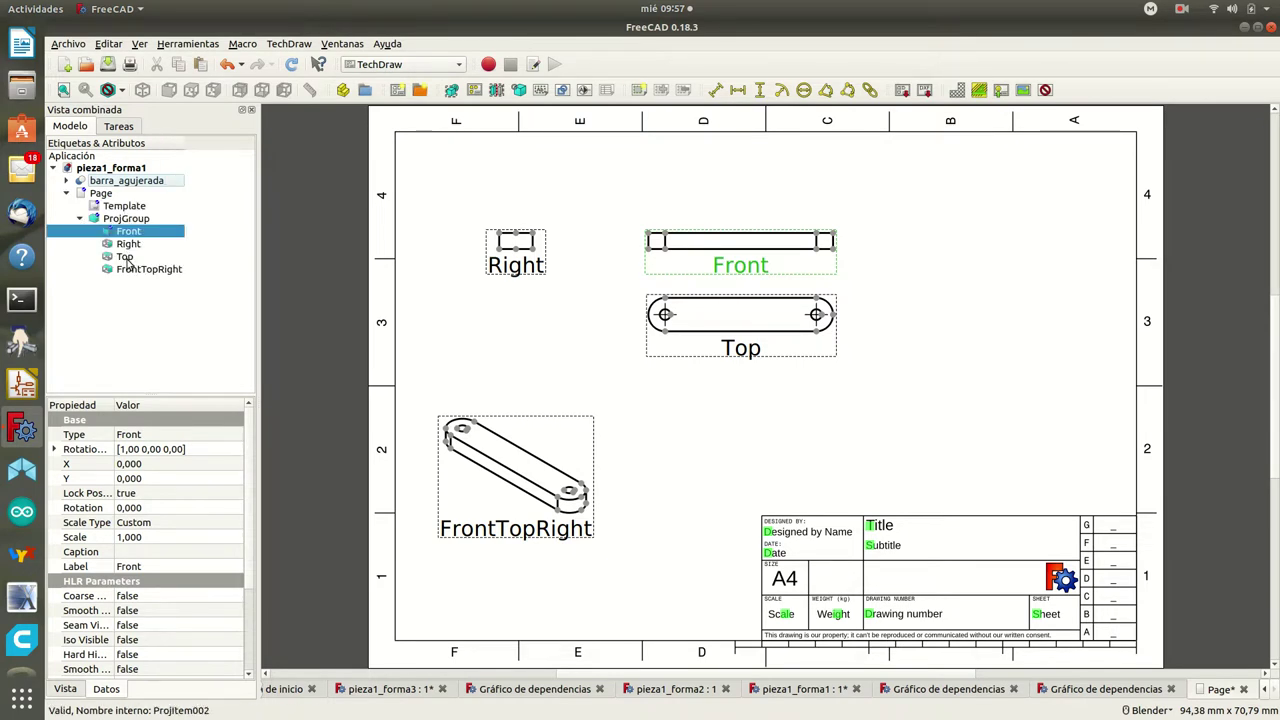
click(125, 257)
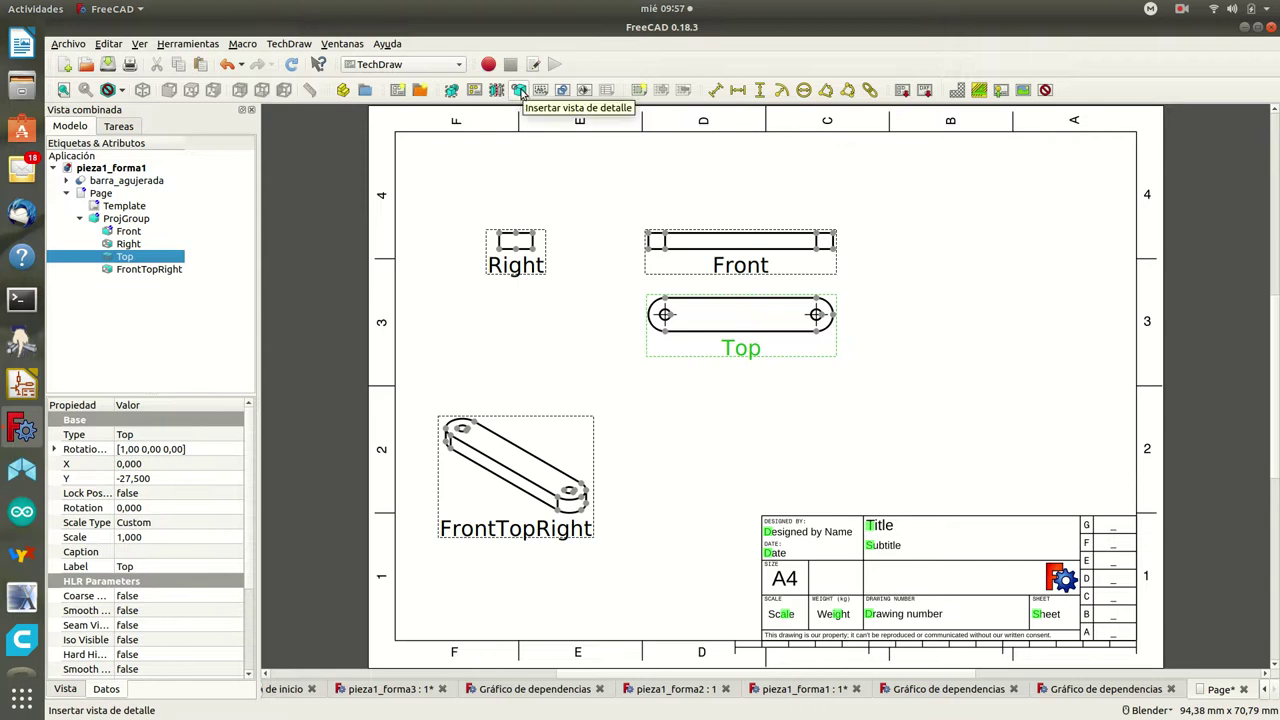
click(520, 92)
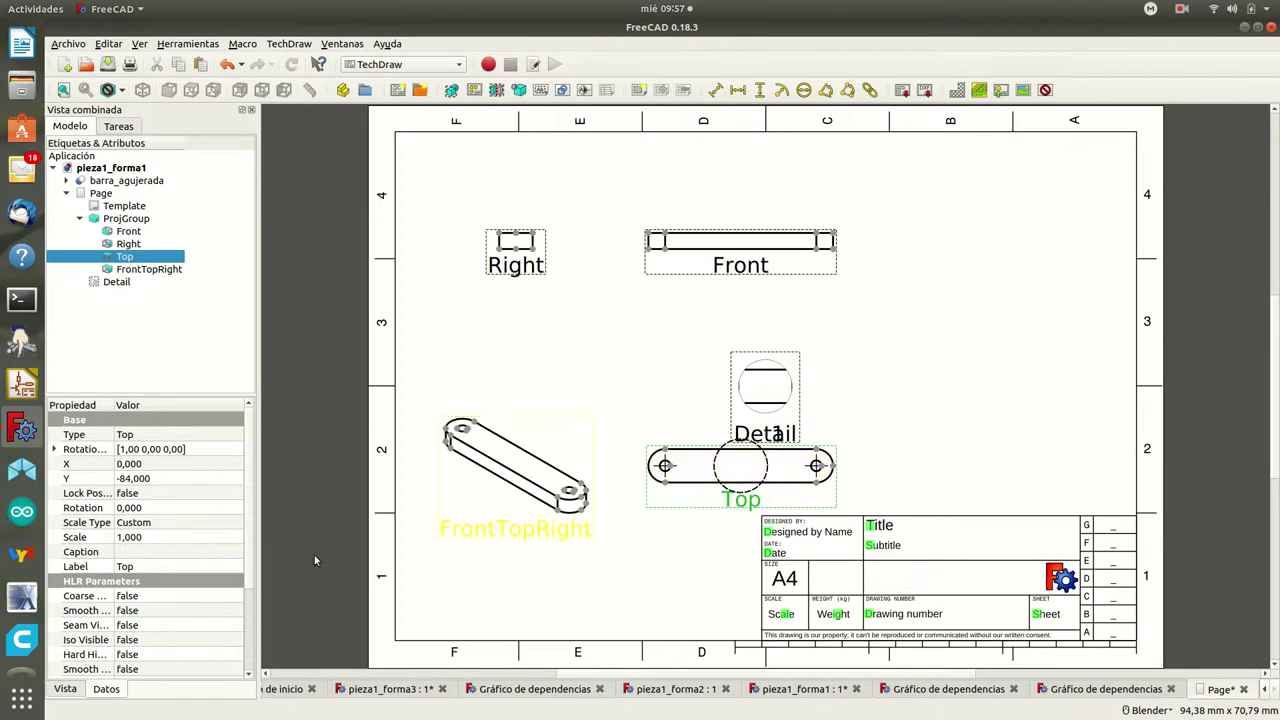
scroll(140, 547, down, 1)
scroll(140, 547, down, 2)
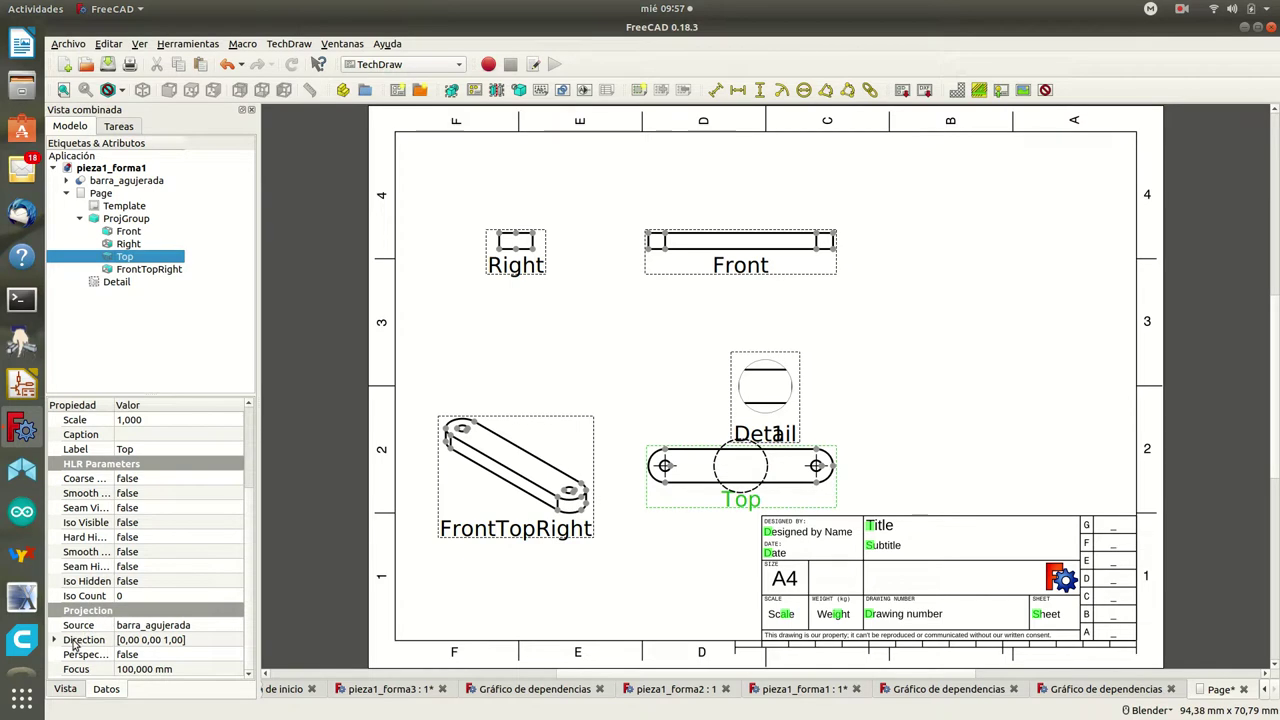
Step: Set the Detail anchor x to 25 over the right hole and move the view upper right
click(112, 285)
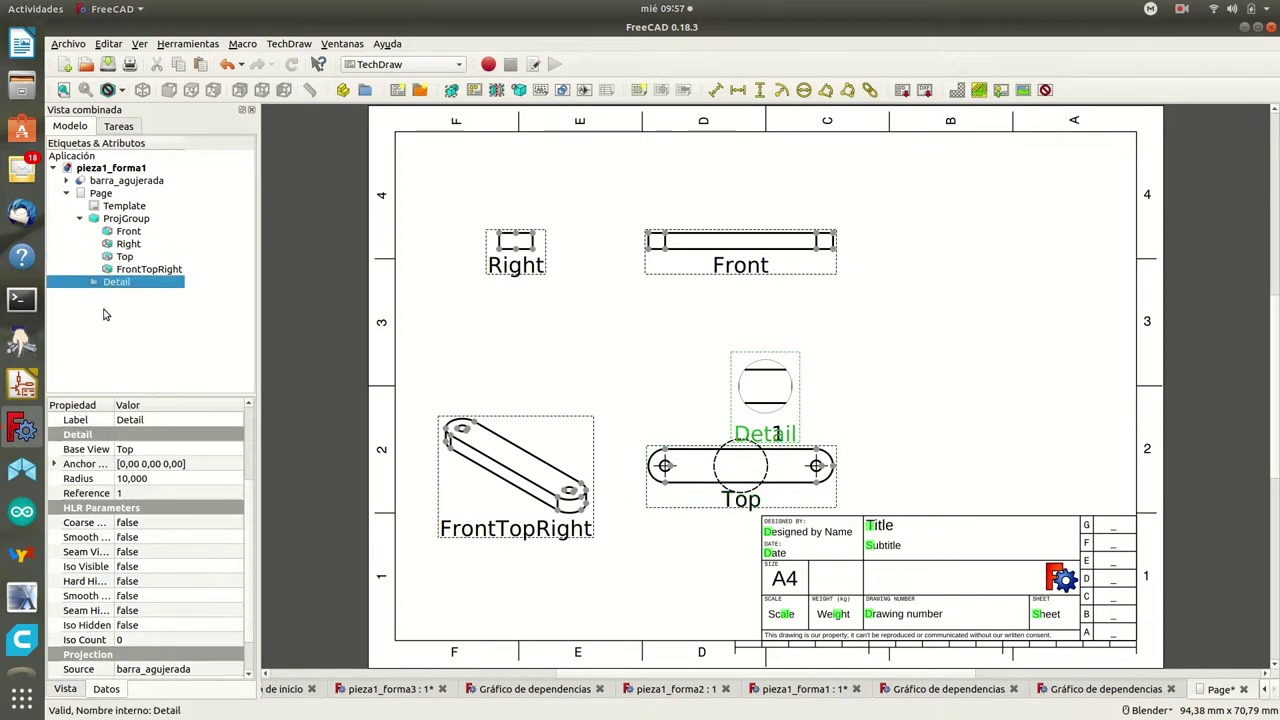
scroll(155, 590, down, 1)
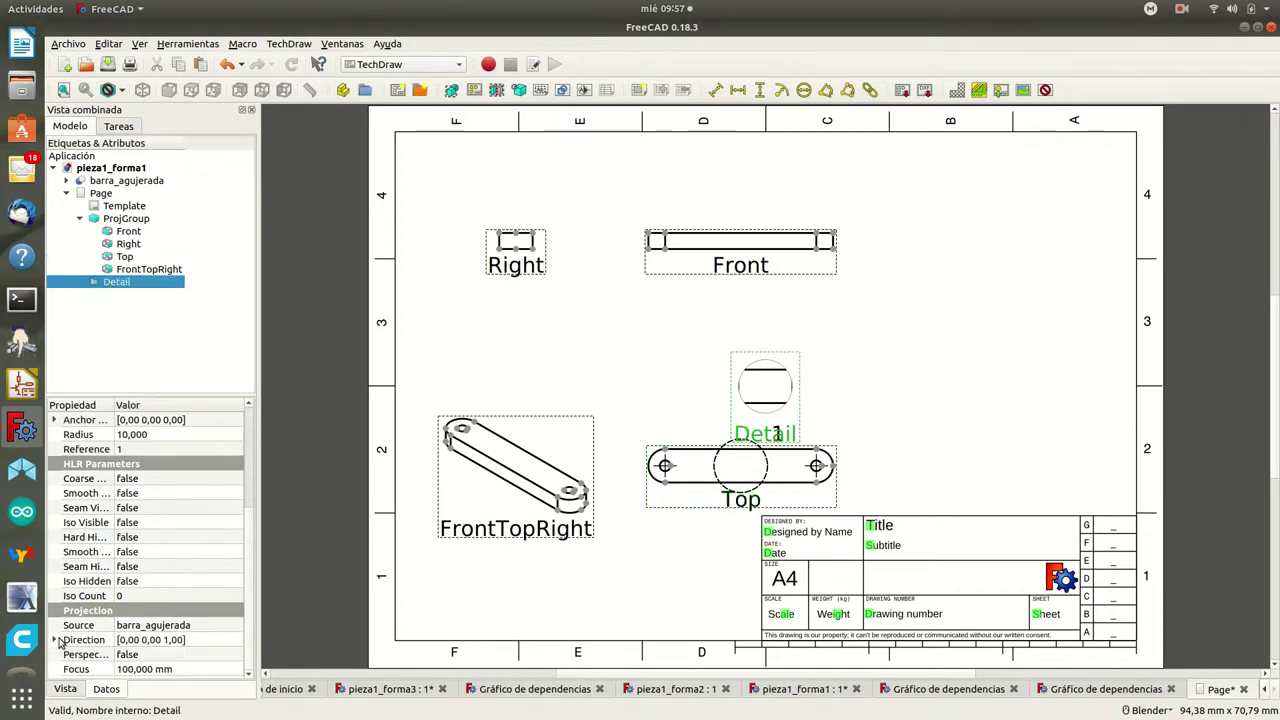
scroll(108, 565, up, 1)
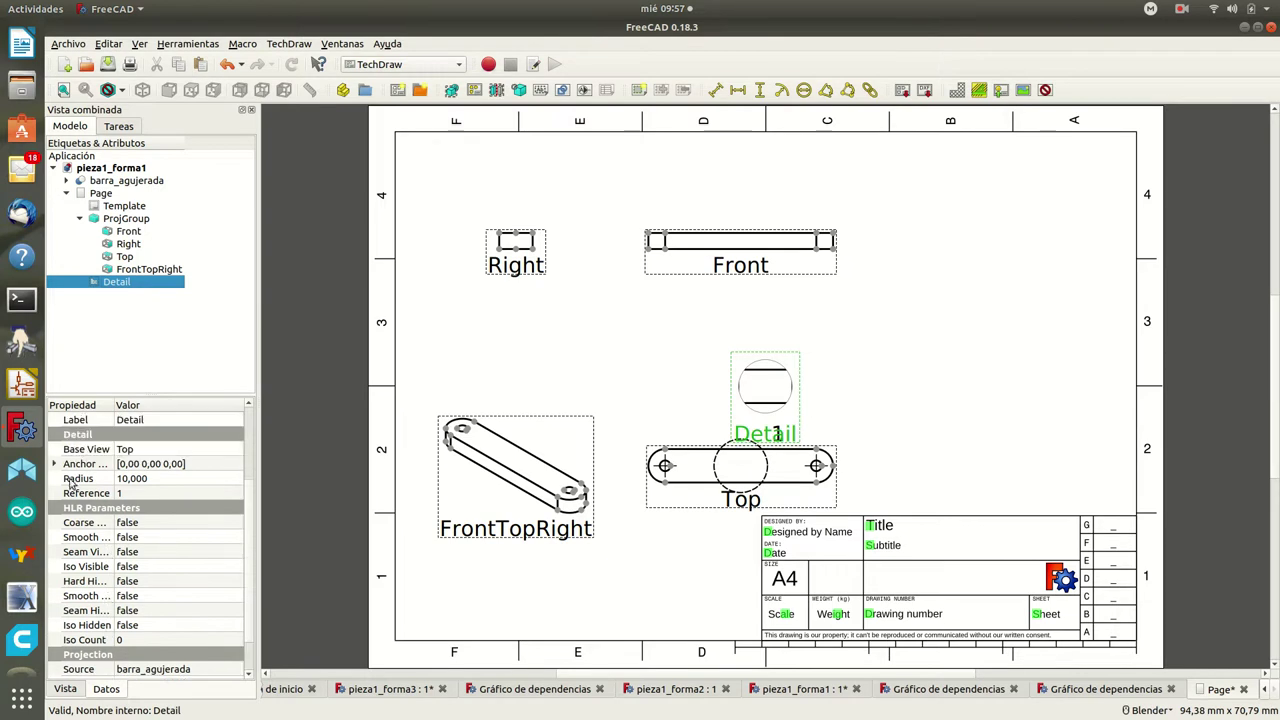
click(55, 464)
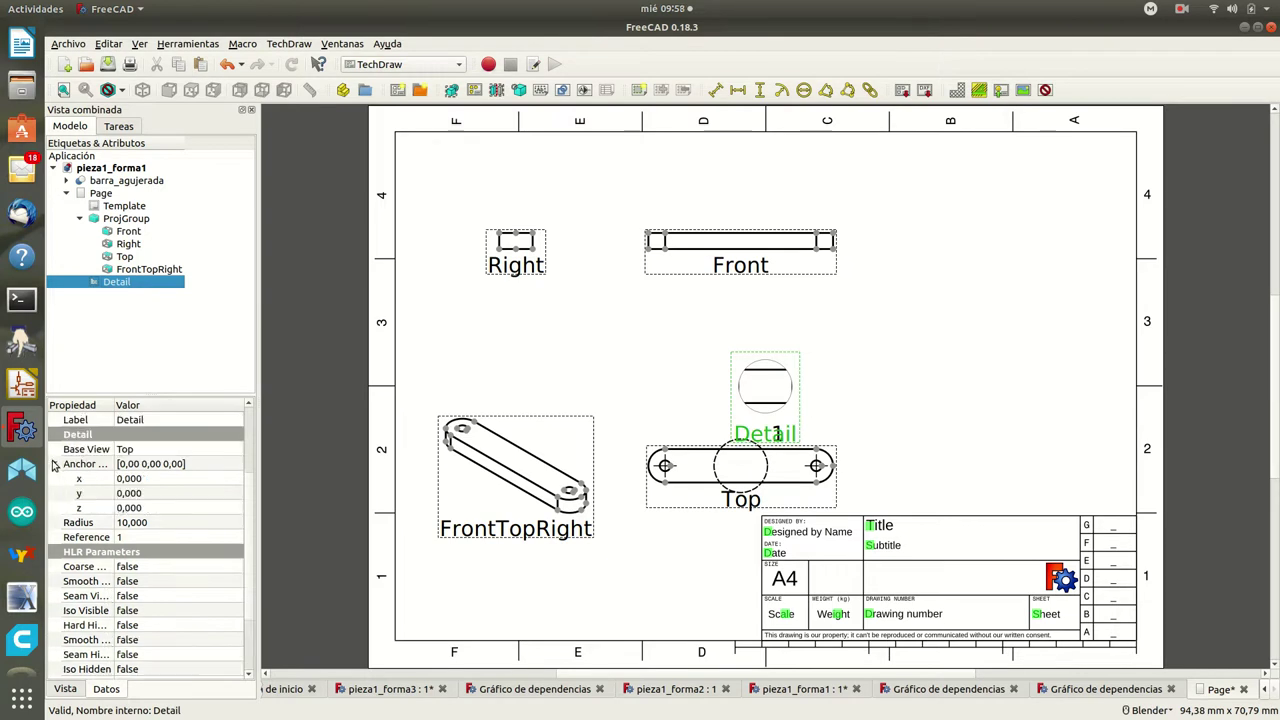
click(140, 479)
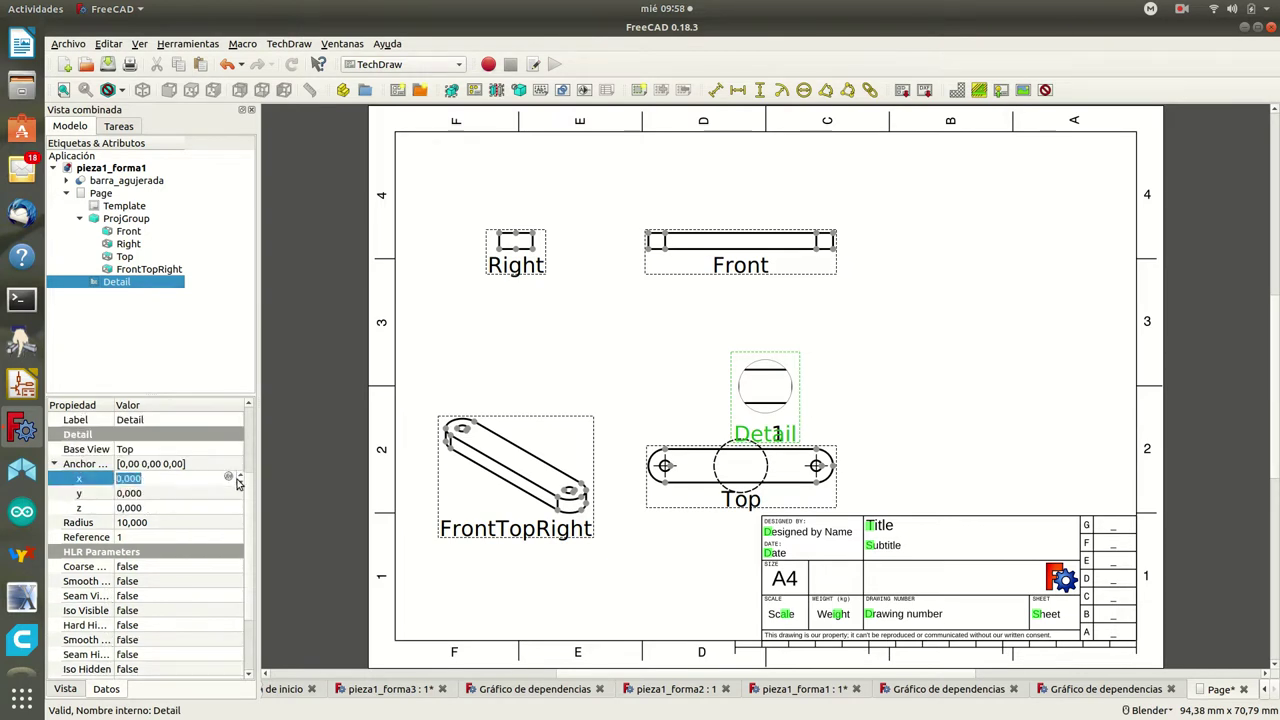
scroll(239, 479, up, 2)
scroll(239, 479, up, 2)
click(240, 476)
text(25,000)
click(199, 495)
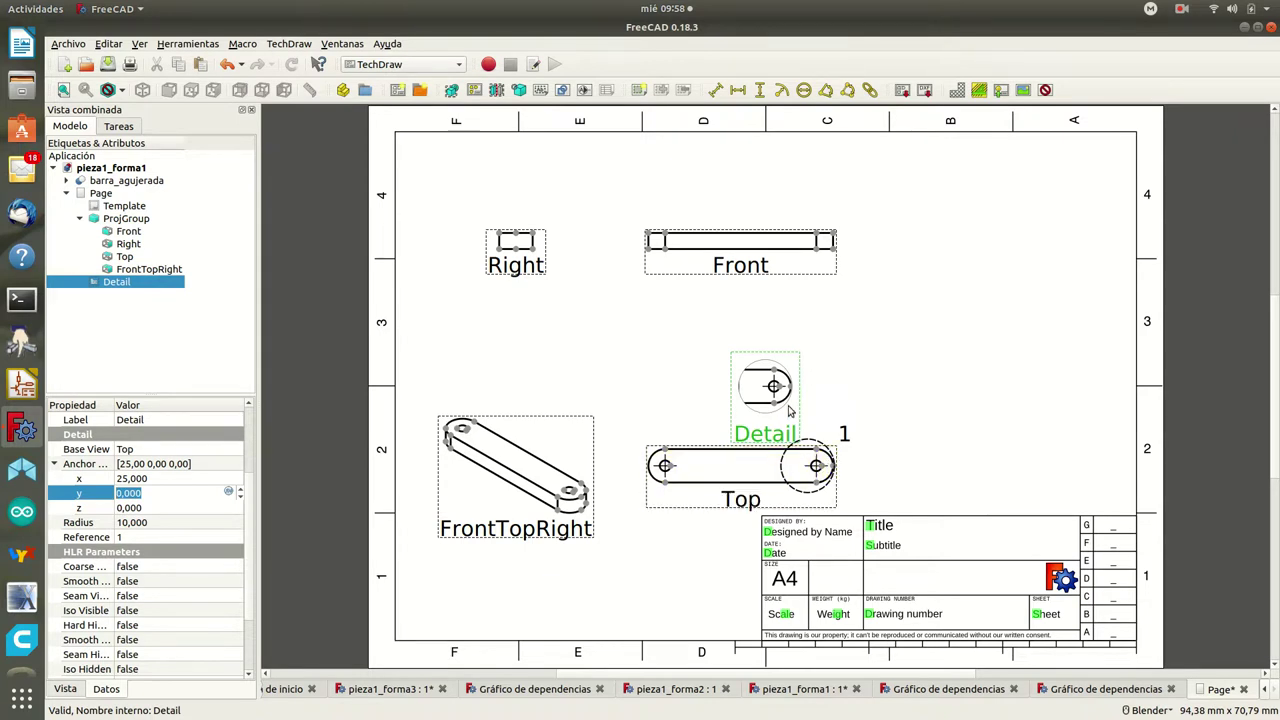
drag(768, 440, 968, 373)
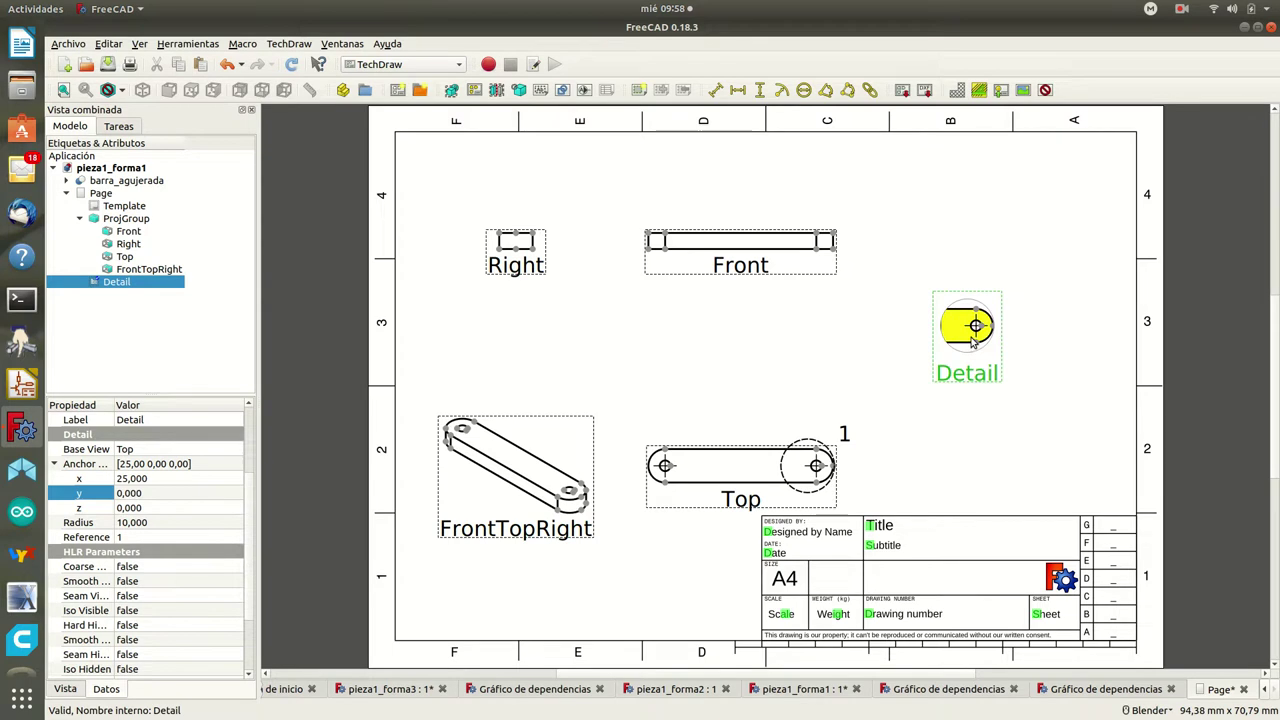
scroll(157, 487, up, 2)
Step: Set the Detail view's Scale property to 3
double_click(135, 478)
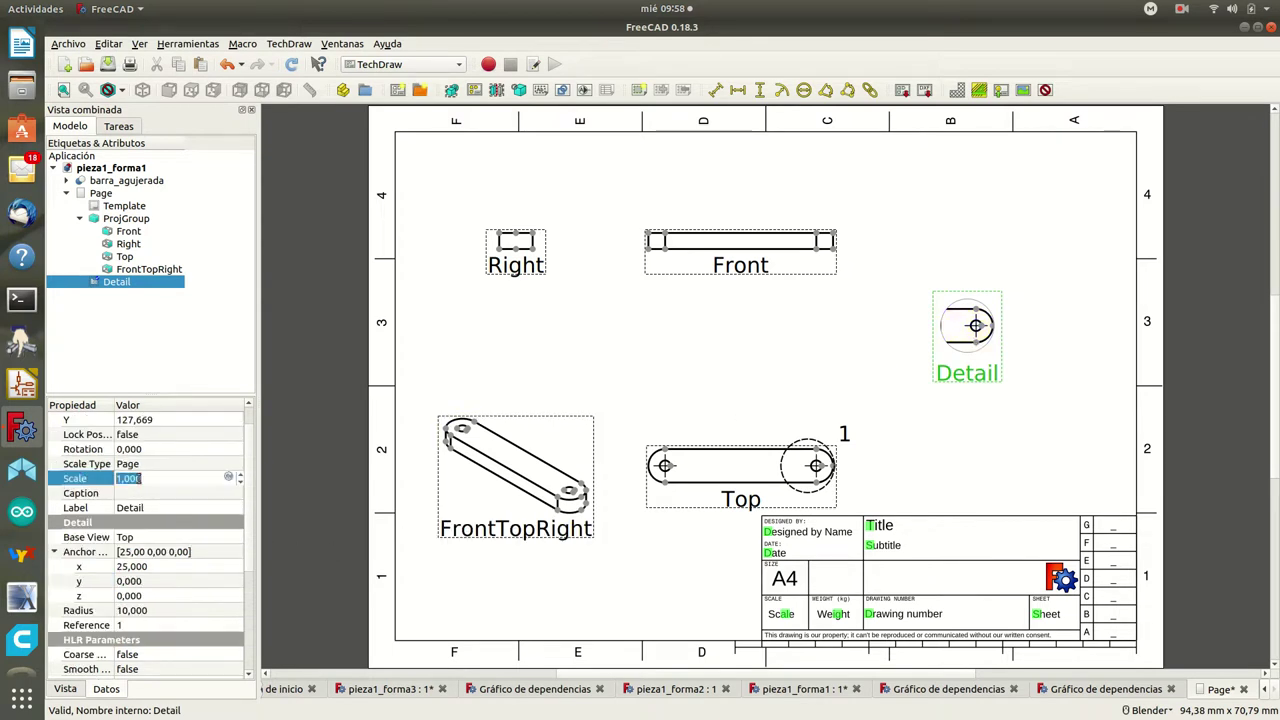
text(3)
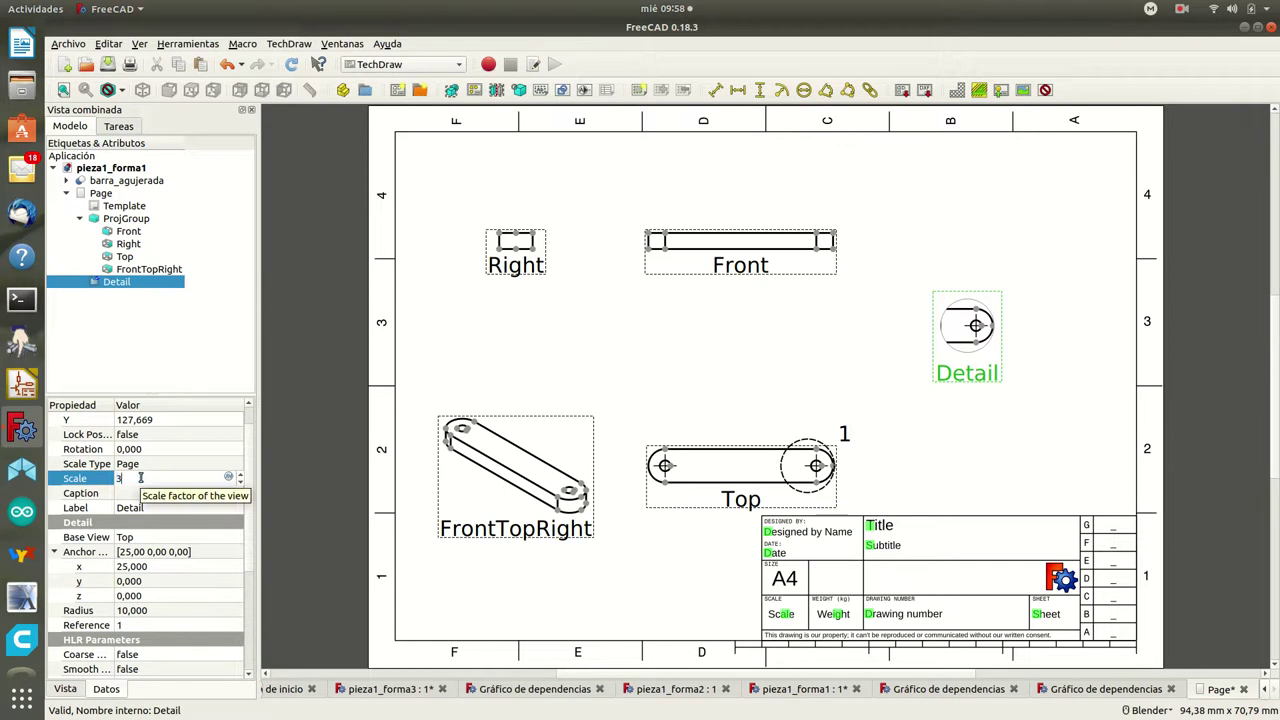
click(150, 505)
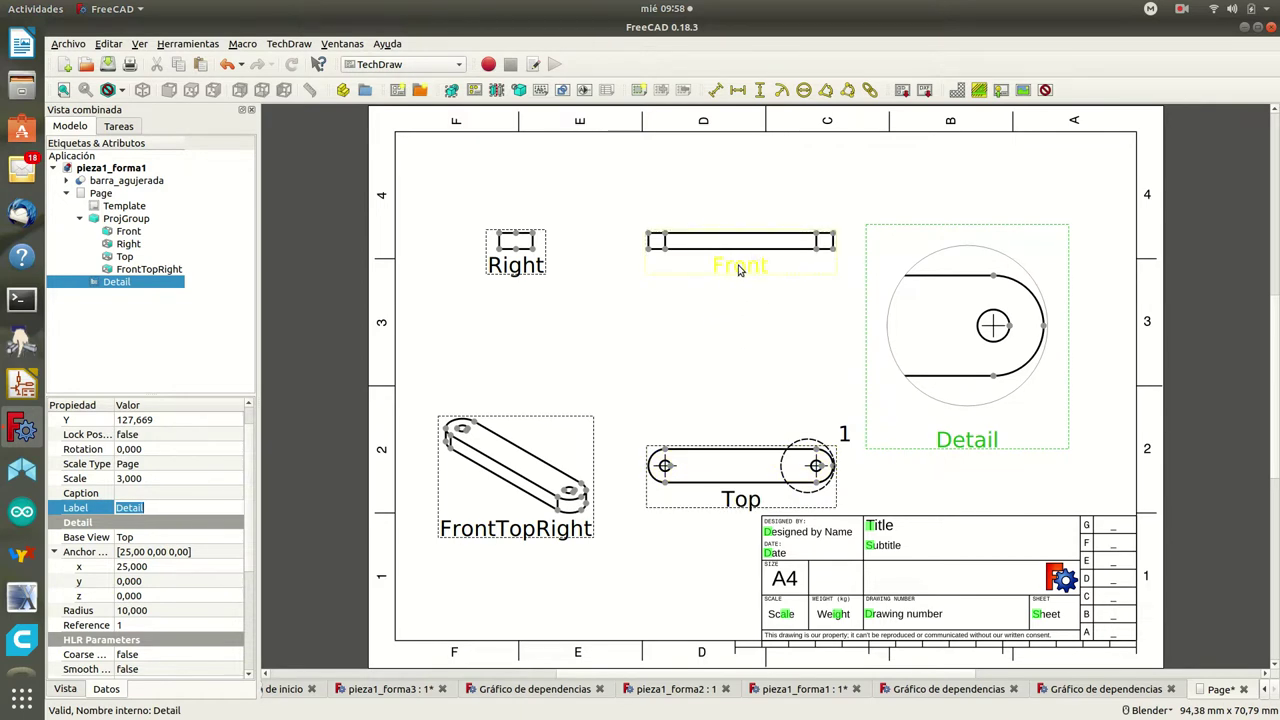
click(740, 268)
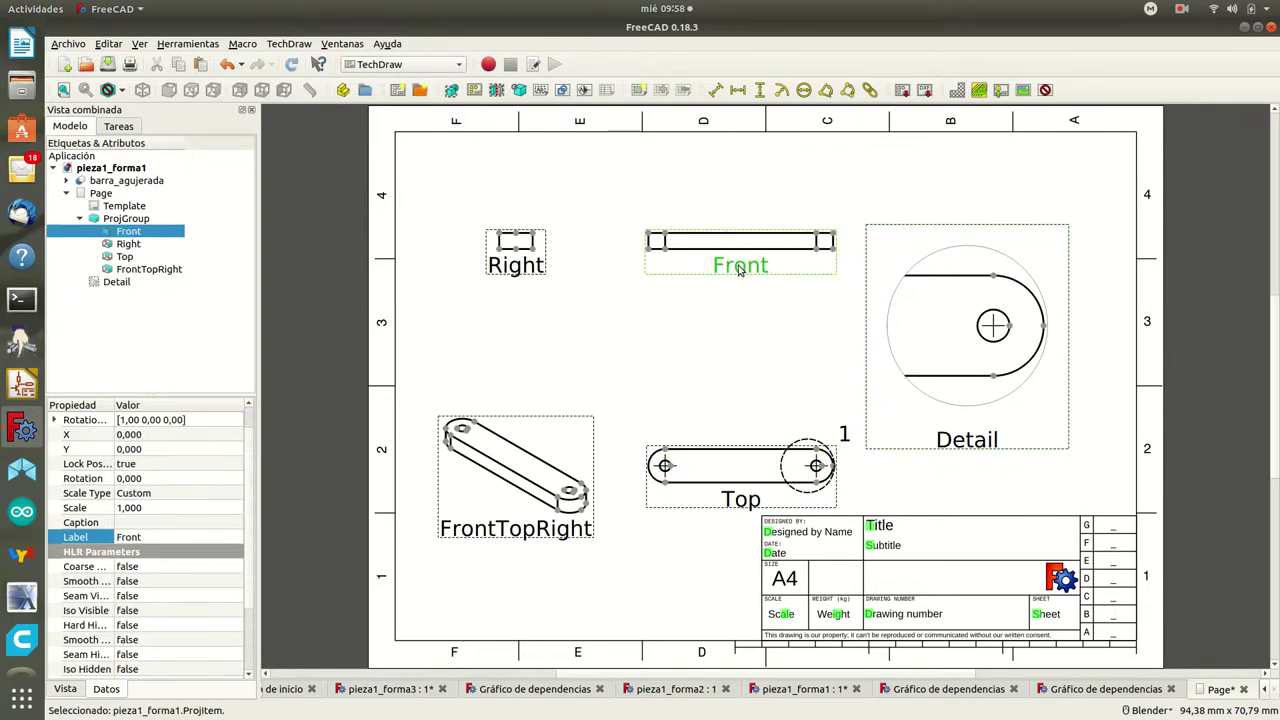
Step: Caption the Front, Right and isometric views 'frontal', 'lateral' and 'perspectiva'
click(133, 523)
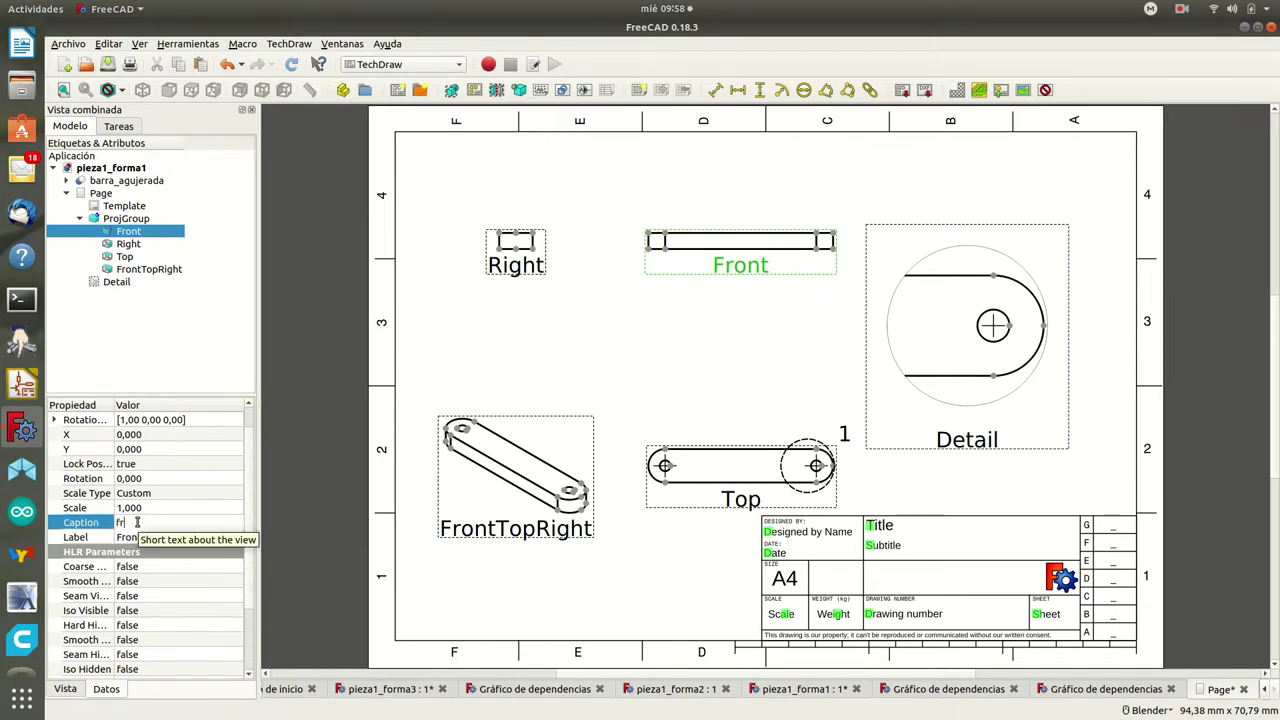
text(frontal)
click(522, 266)
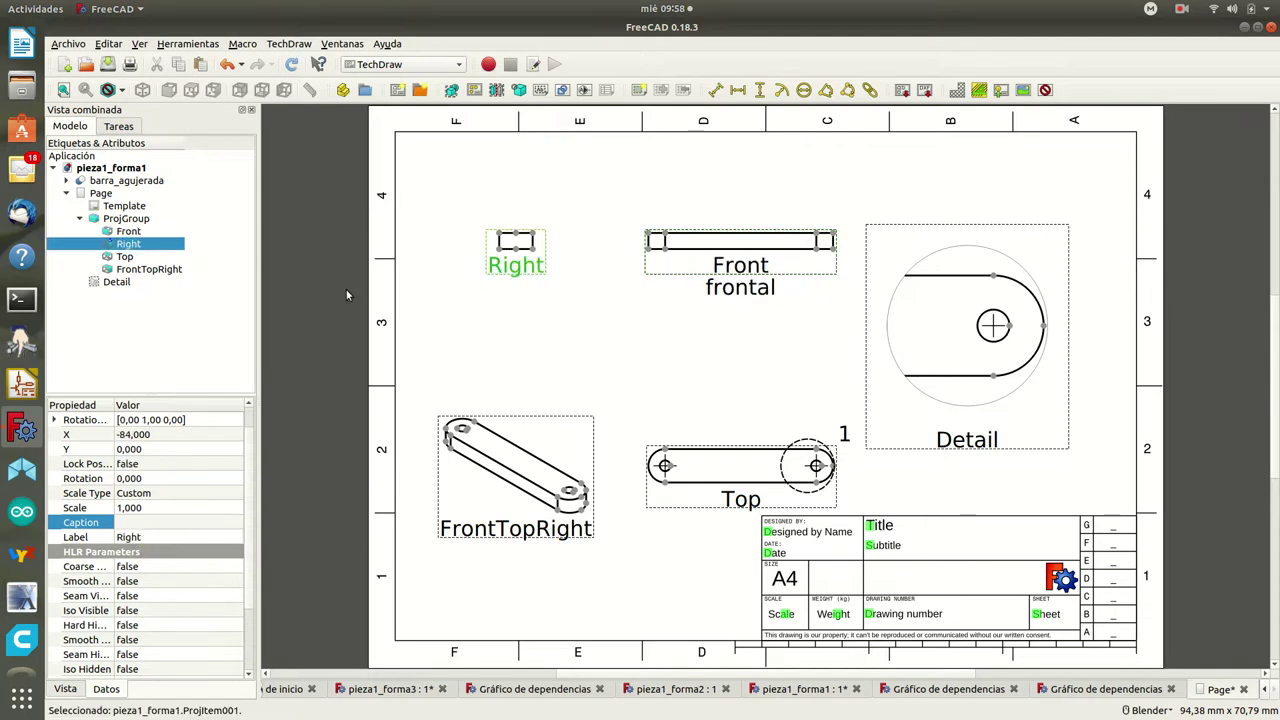
click(133, 524)
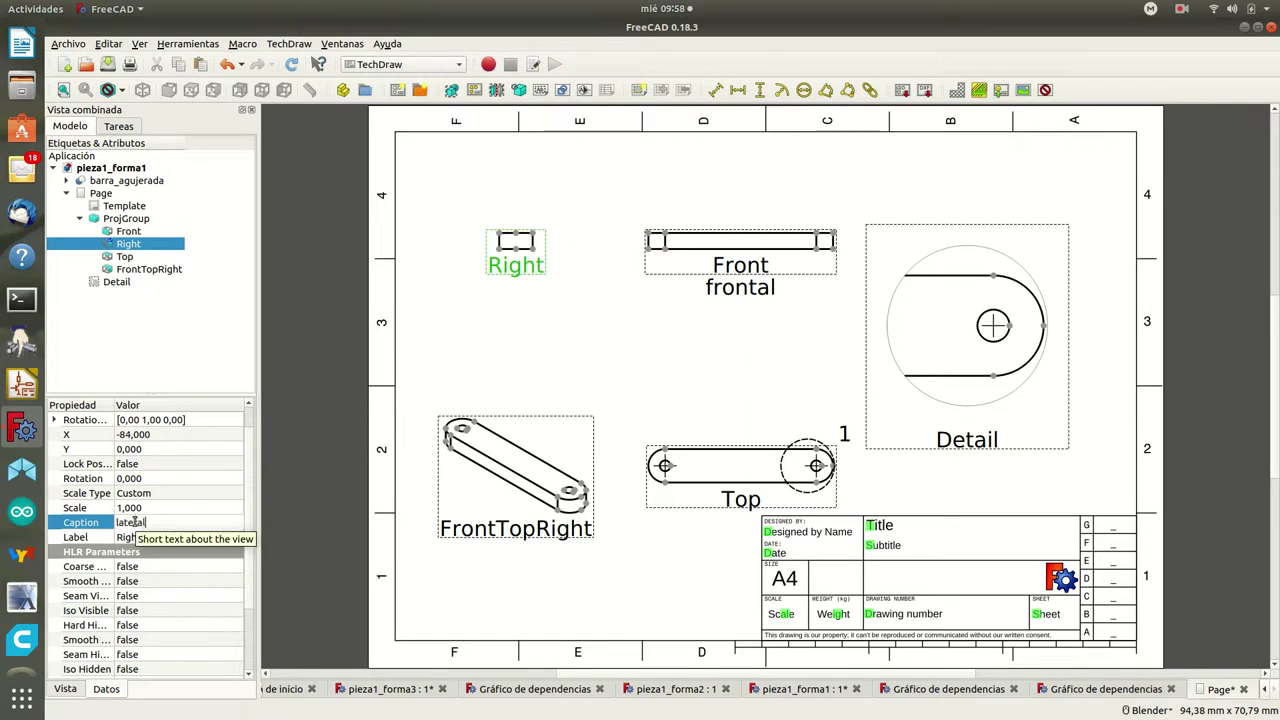
click(190, 497)
click(488, 535)
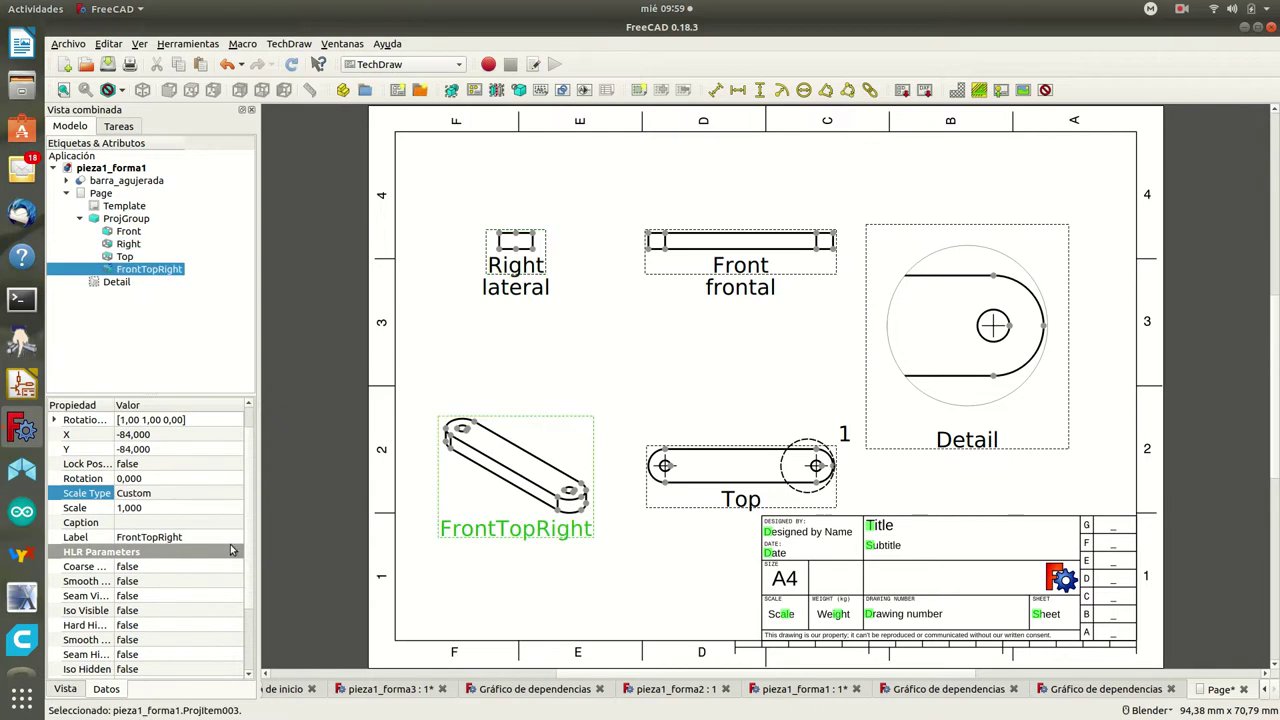
click(136, 524)
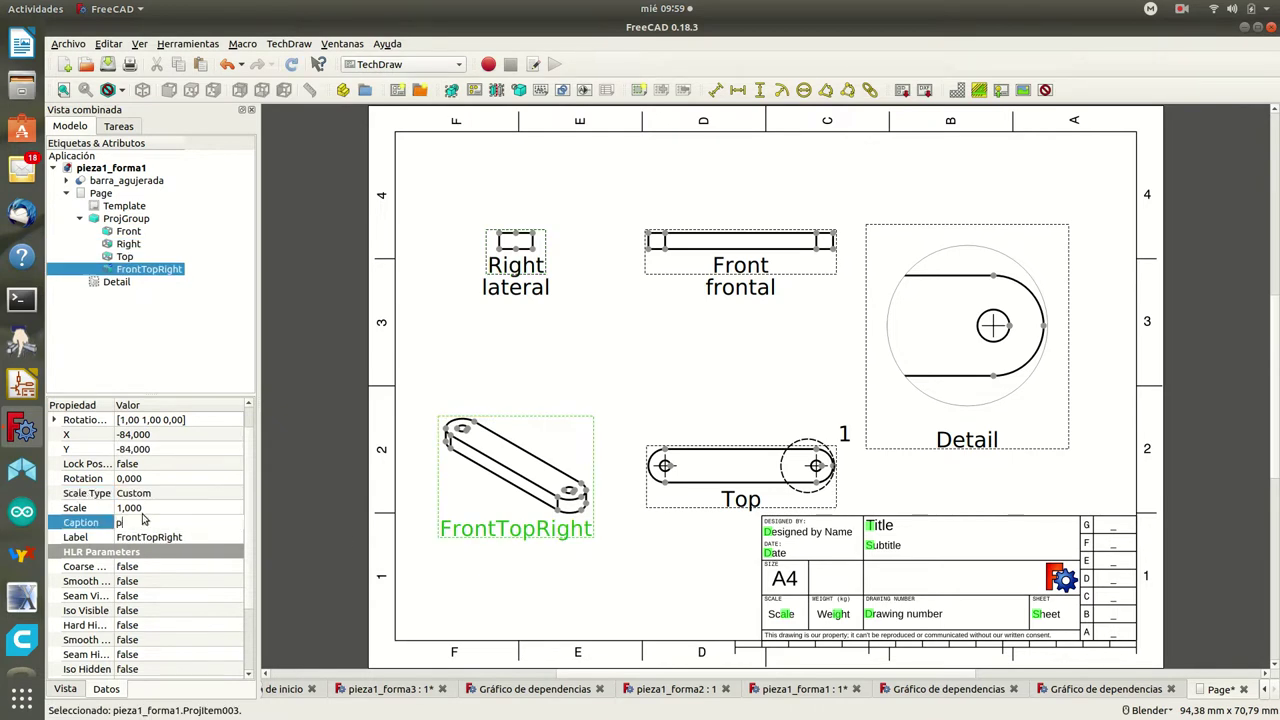
text(er)
text(spectiva)
key(Return)
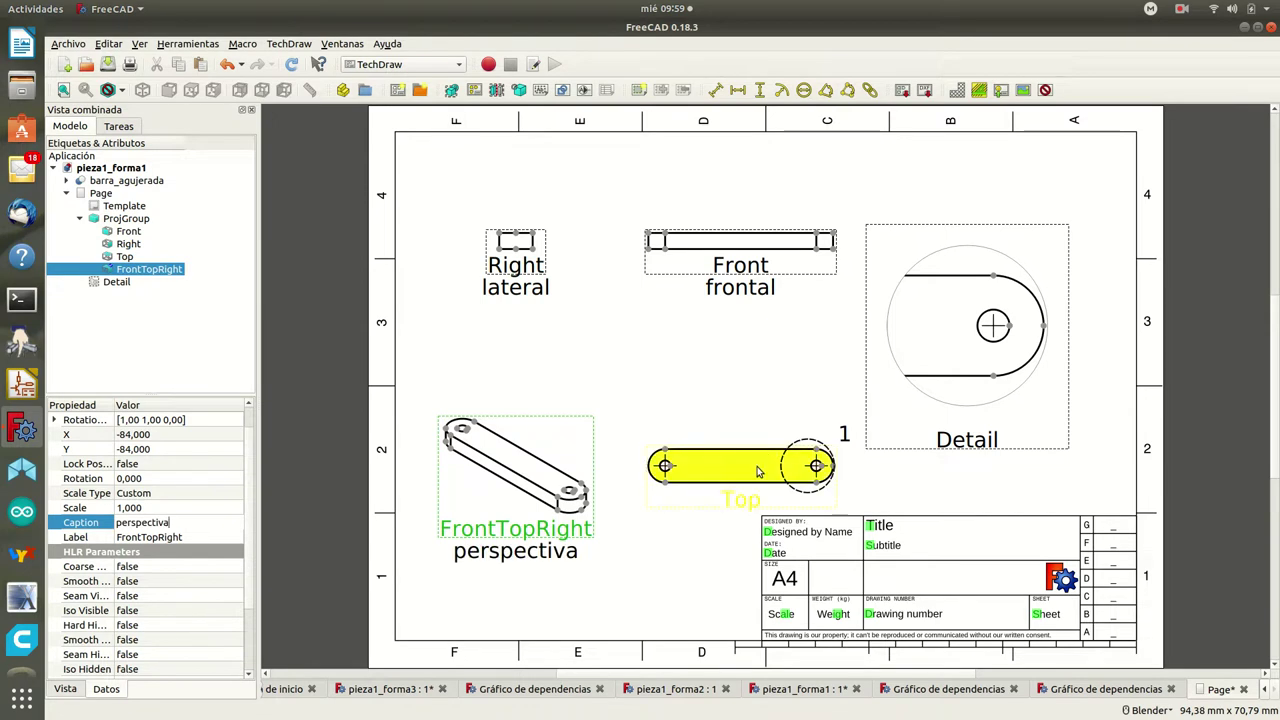
Step: Caption the Top view 'superior' and the Detail view 'detalle1'
click(760, 466)
click(131, 523)
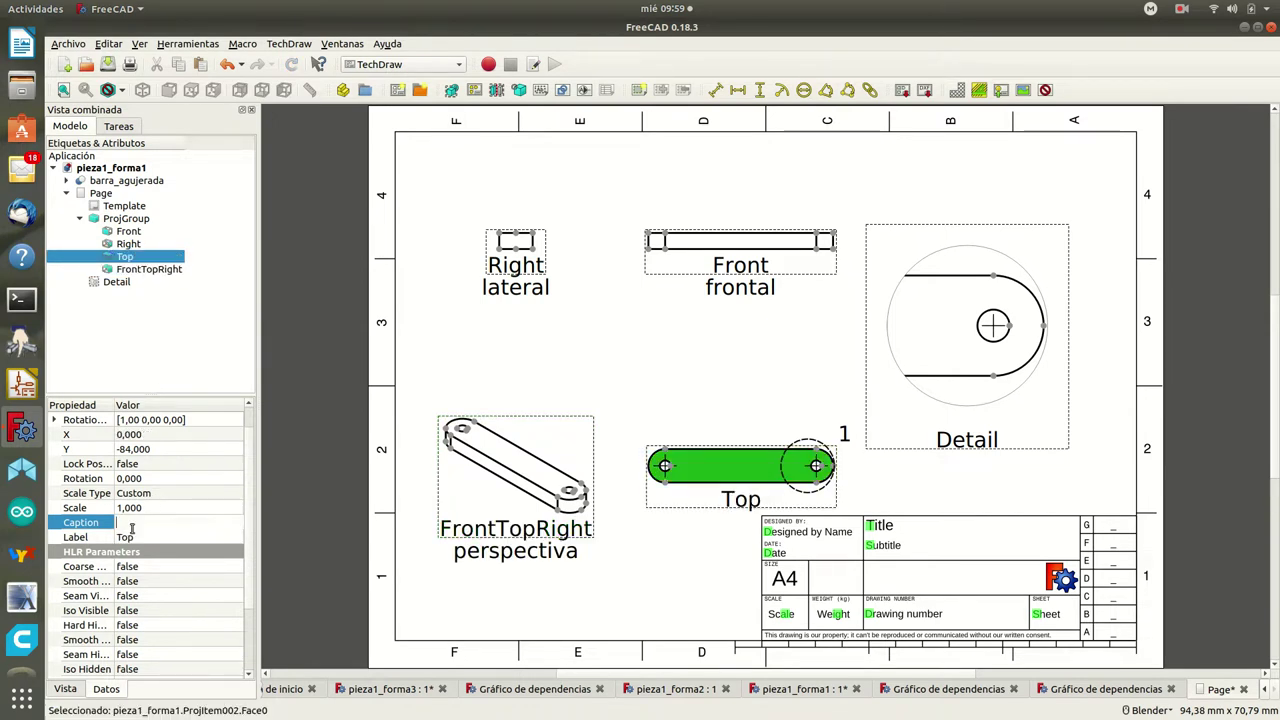
text(superior)
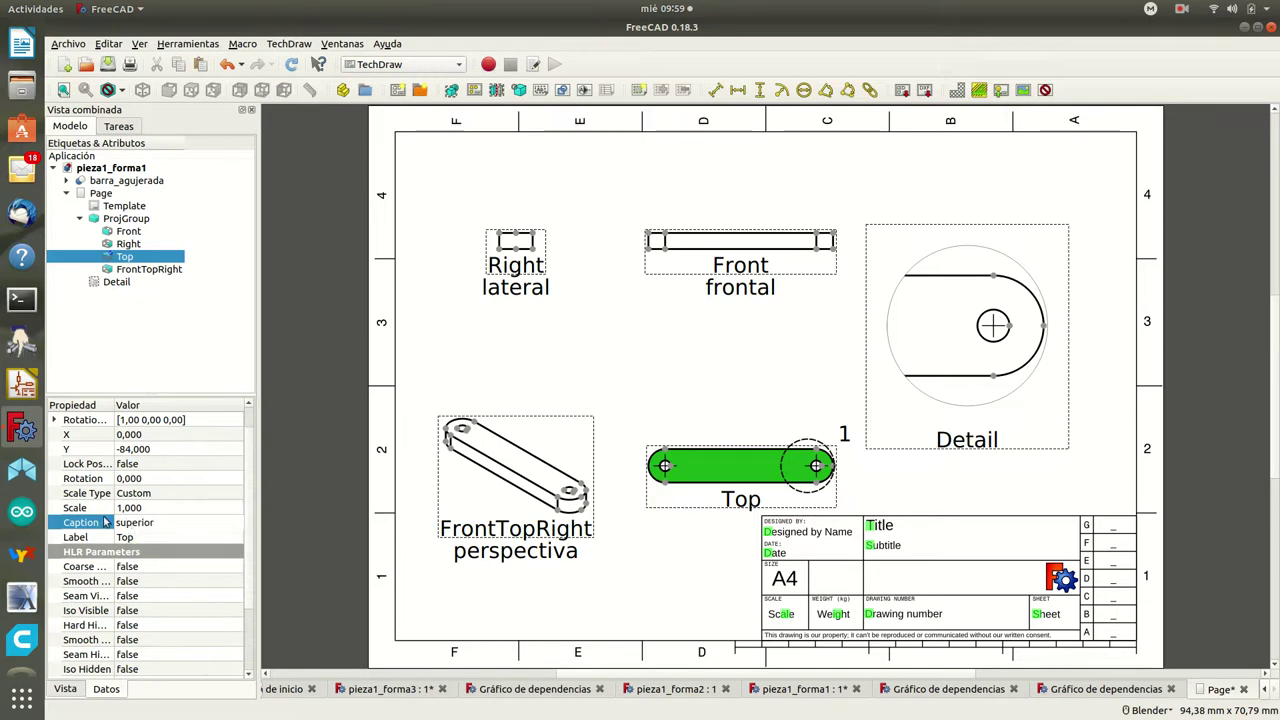
click(161, 508)
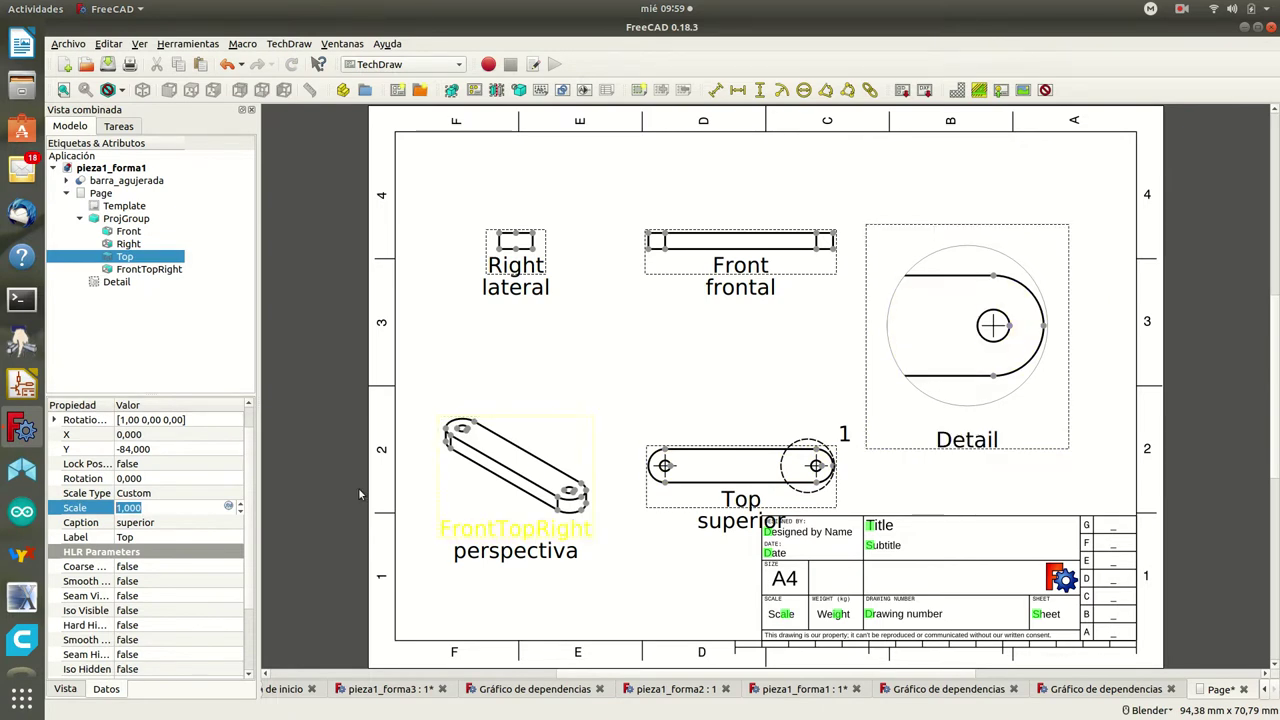
click(135, 298)
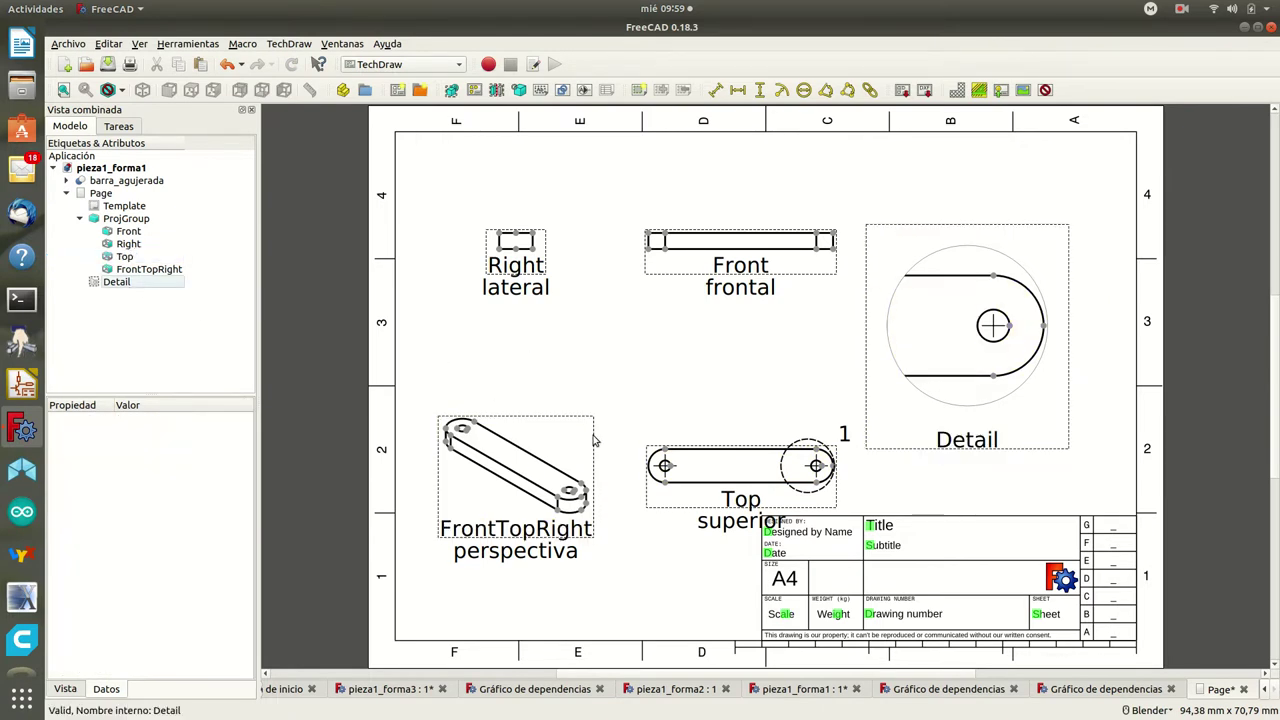
click(120, 283)
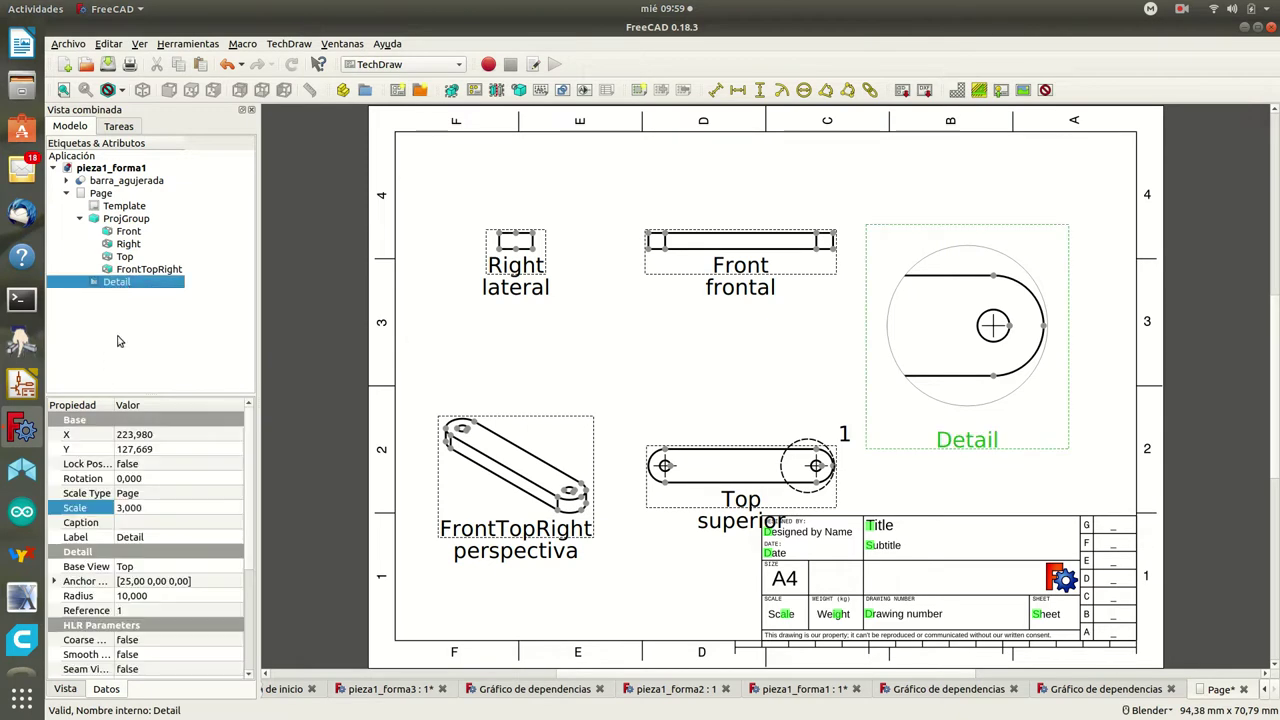
click(124, 521)
text(d)
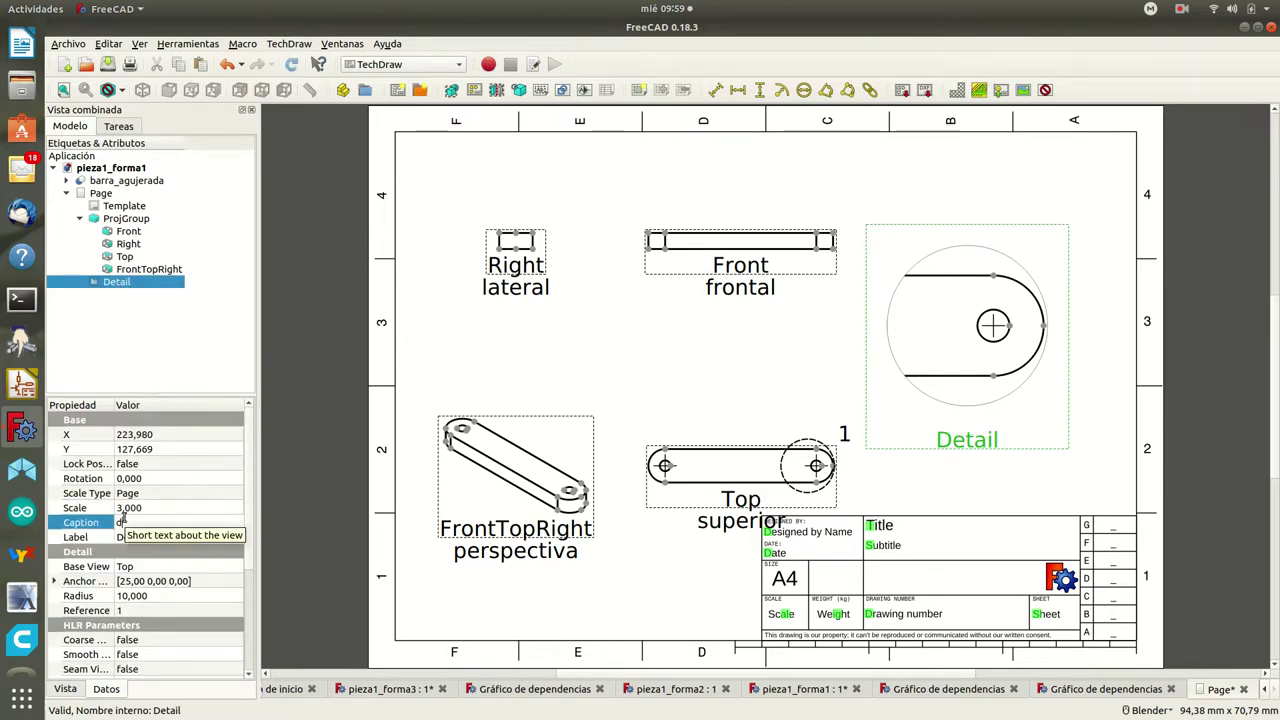
text(etall)
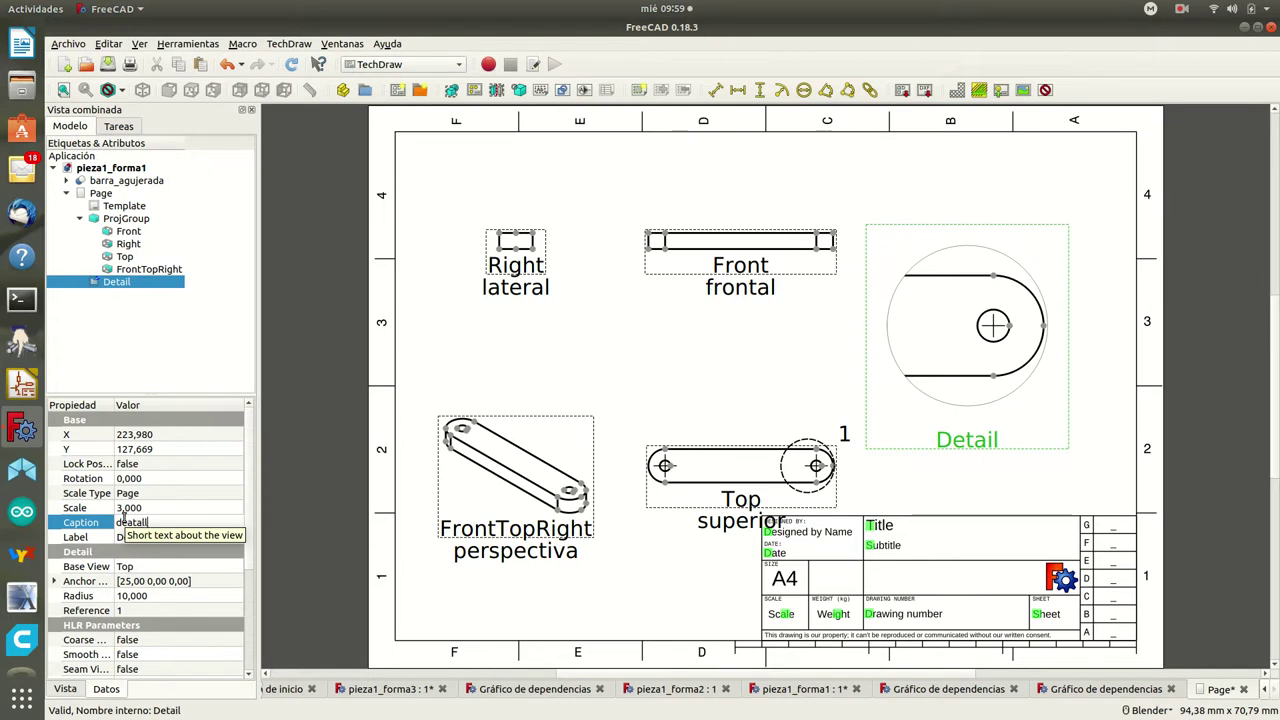
key(BackSpace)
key(BackSpace)
key(BackSpace)
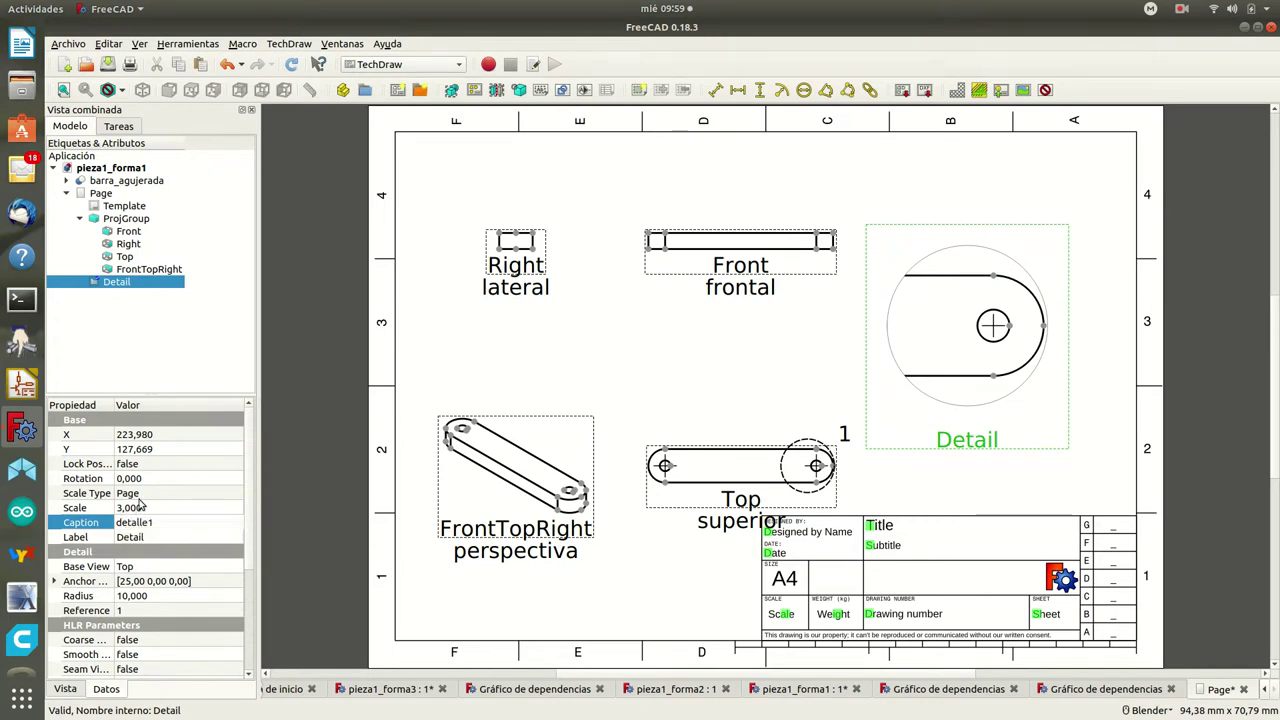
click(140, 494)
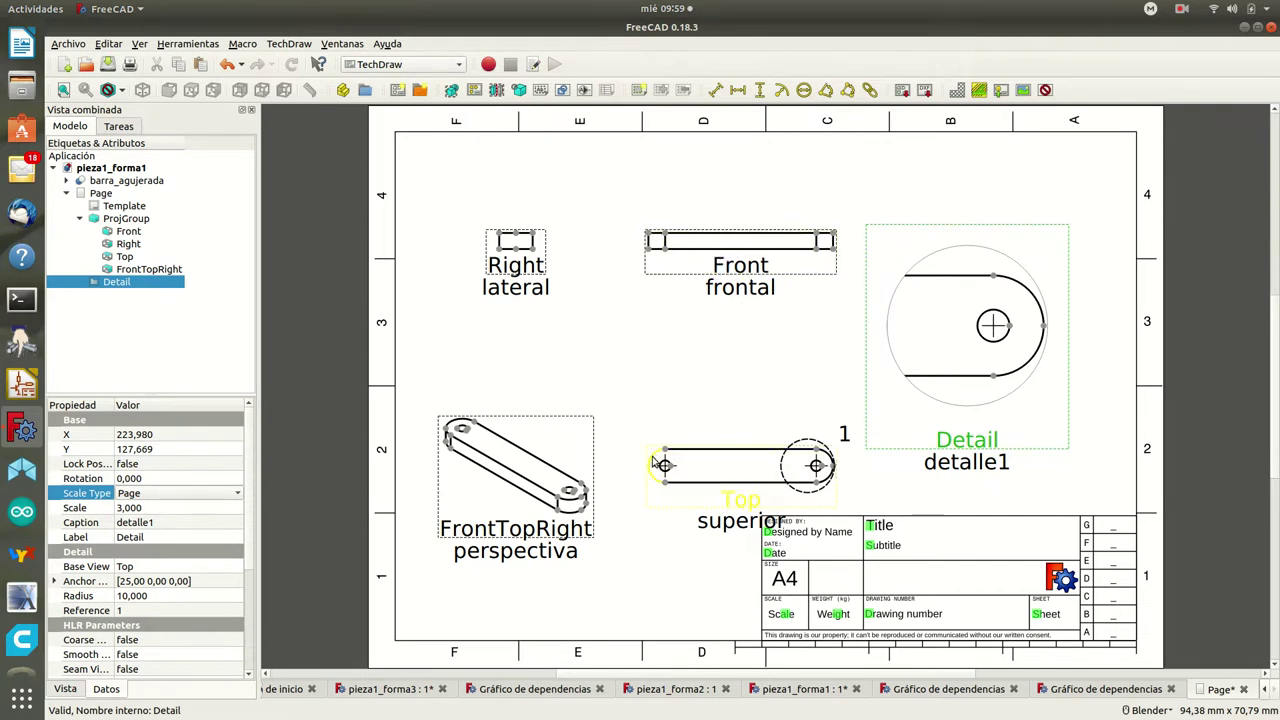
Step: Add diameter dimensions: ⌀12,500 on the Top view's rounded end, ⌀4,000 on the Detail hole
click(655, 463)
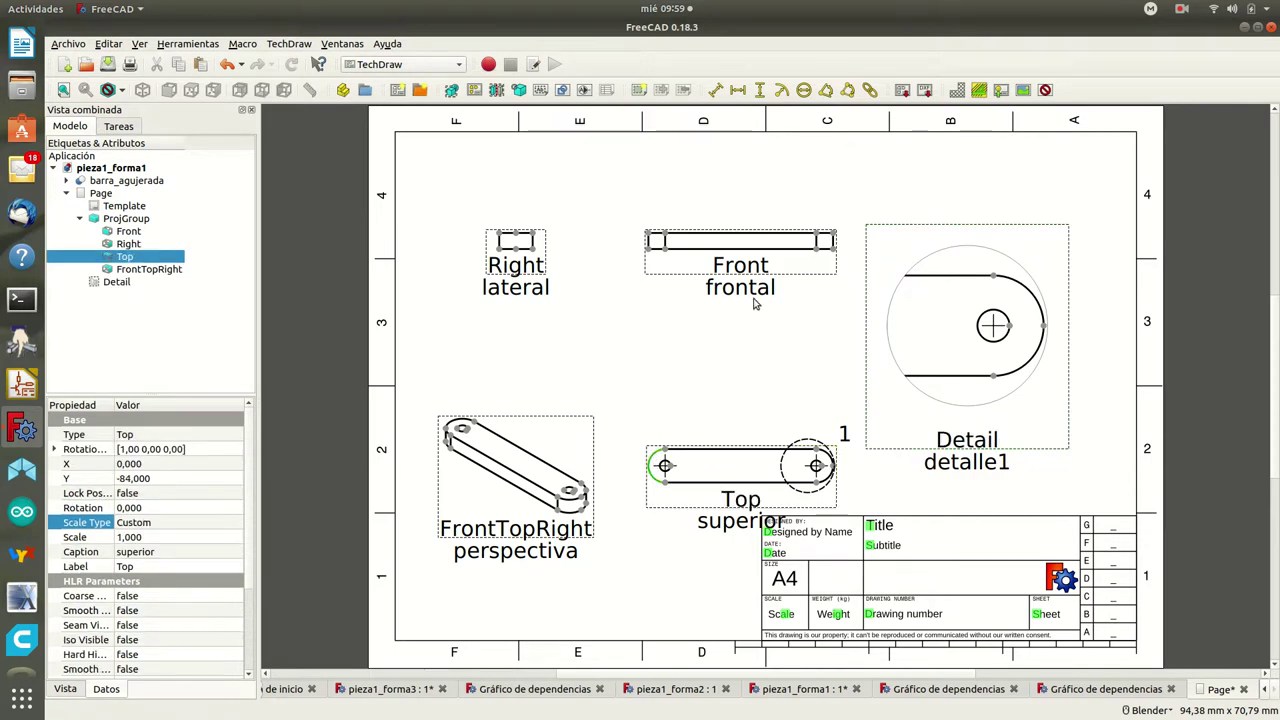
click(803, 94)
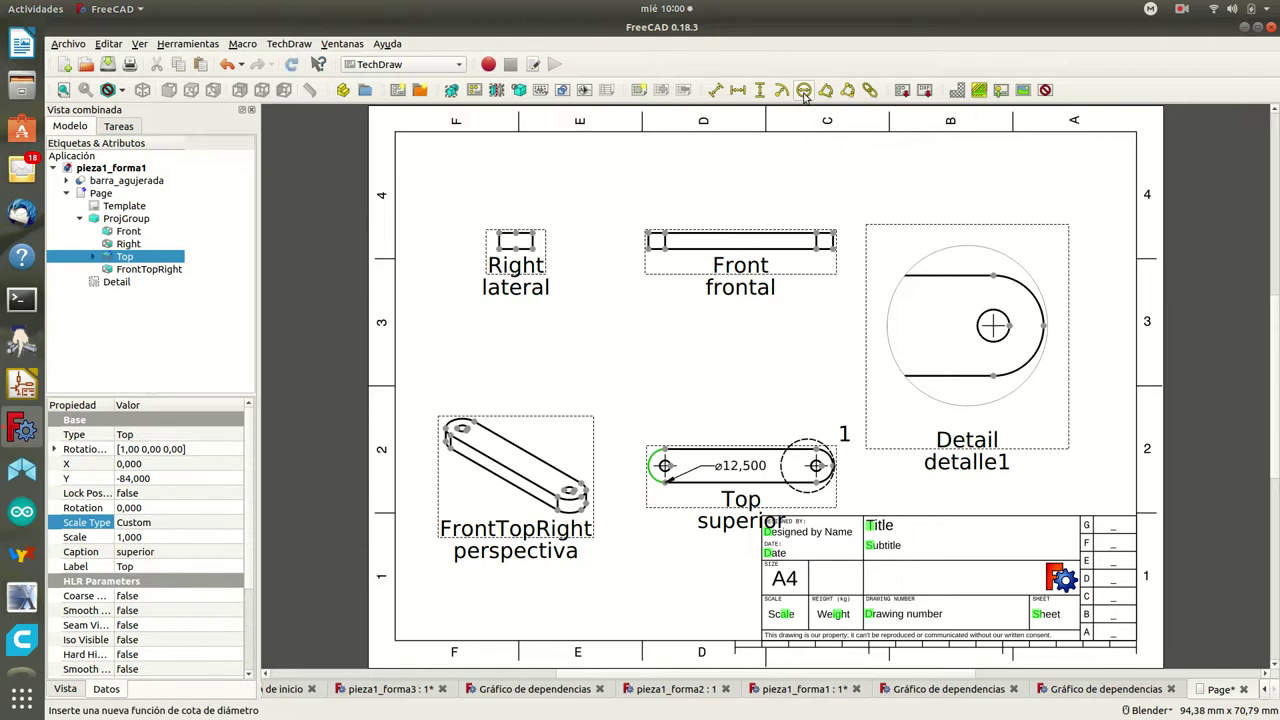
mouse_move(733, 472)
mouse_down()
mouse_move(620, 407)
mouse_move(656, 414)
mouse_up()
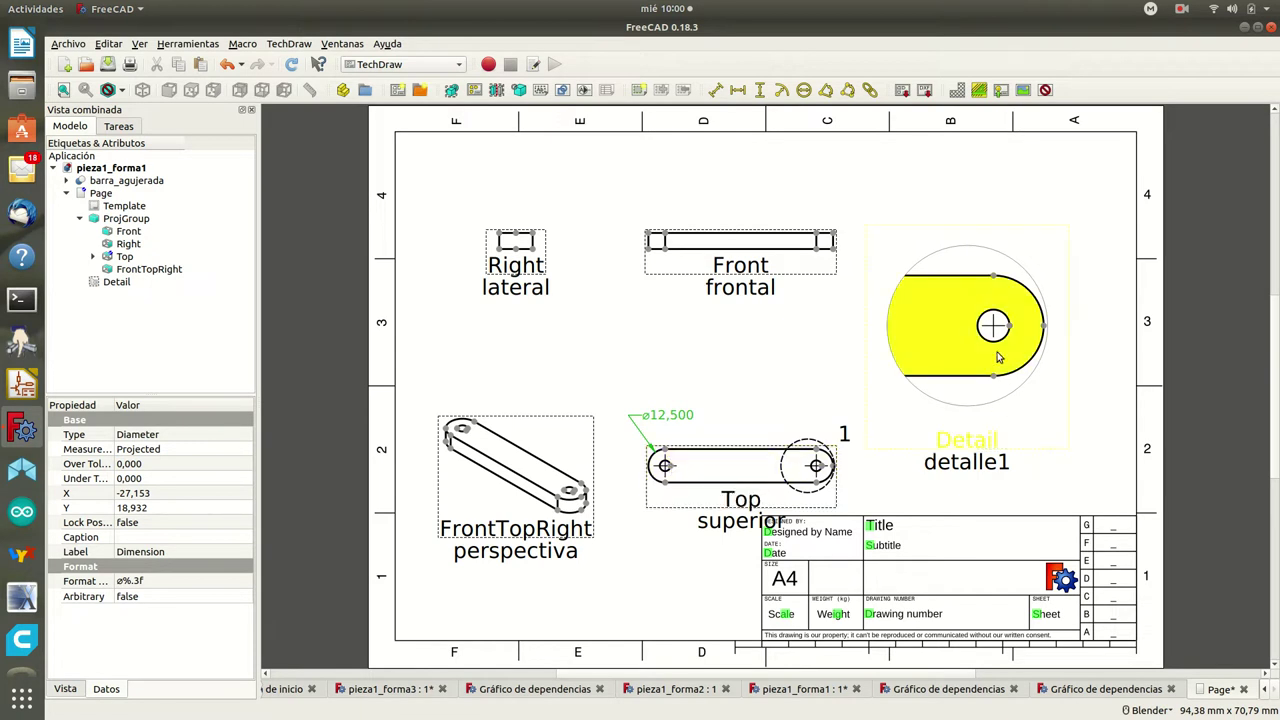
click(1000, 321)
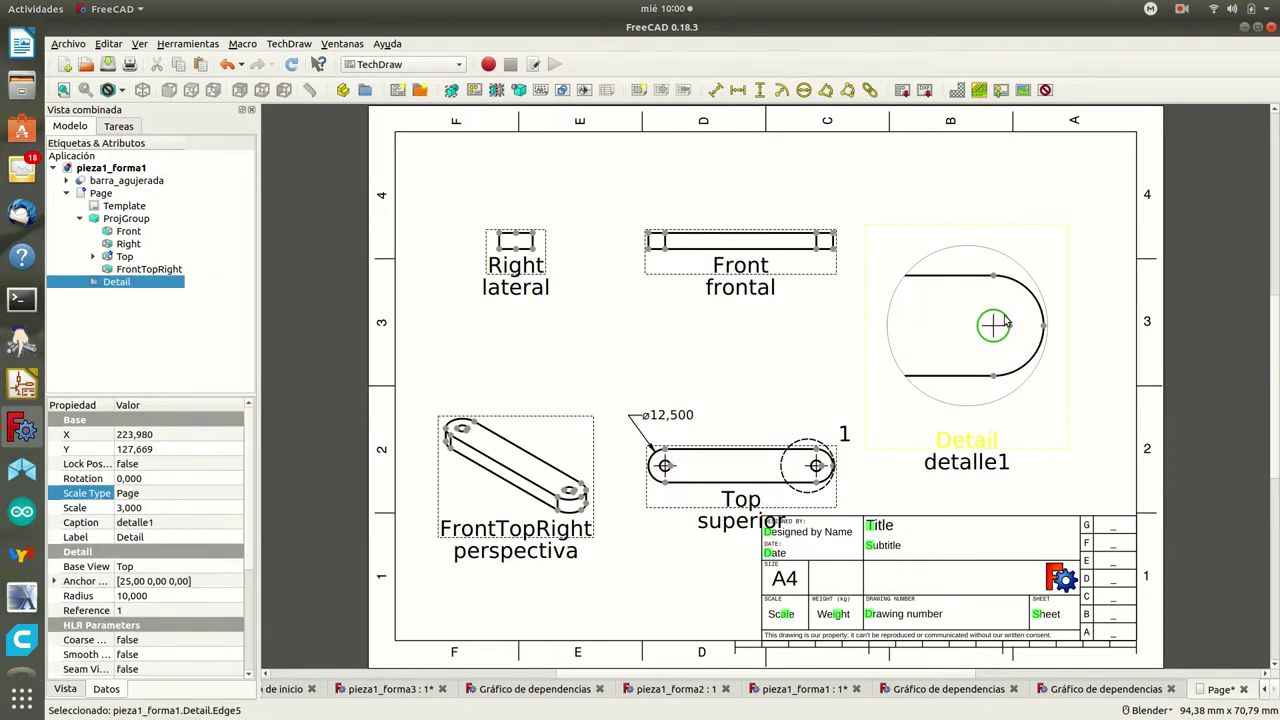
click(804, 90)
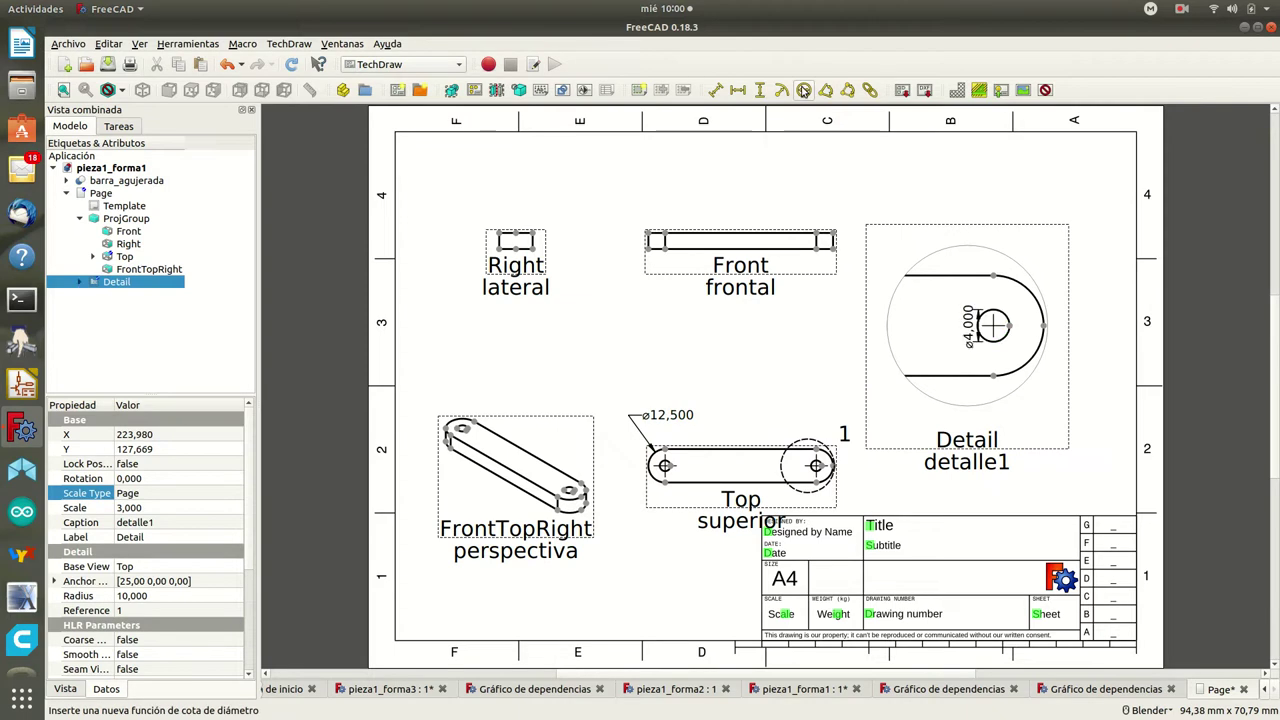
drag(973, 330, 945, 297)
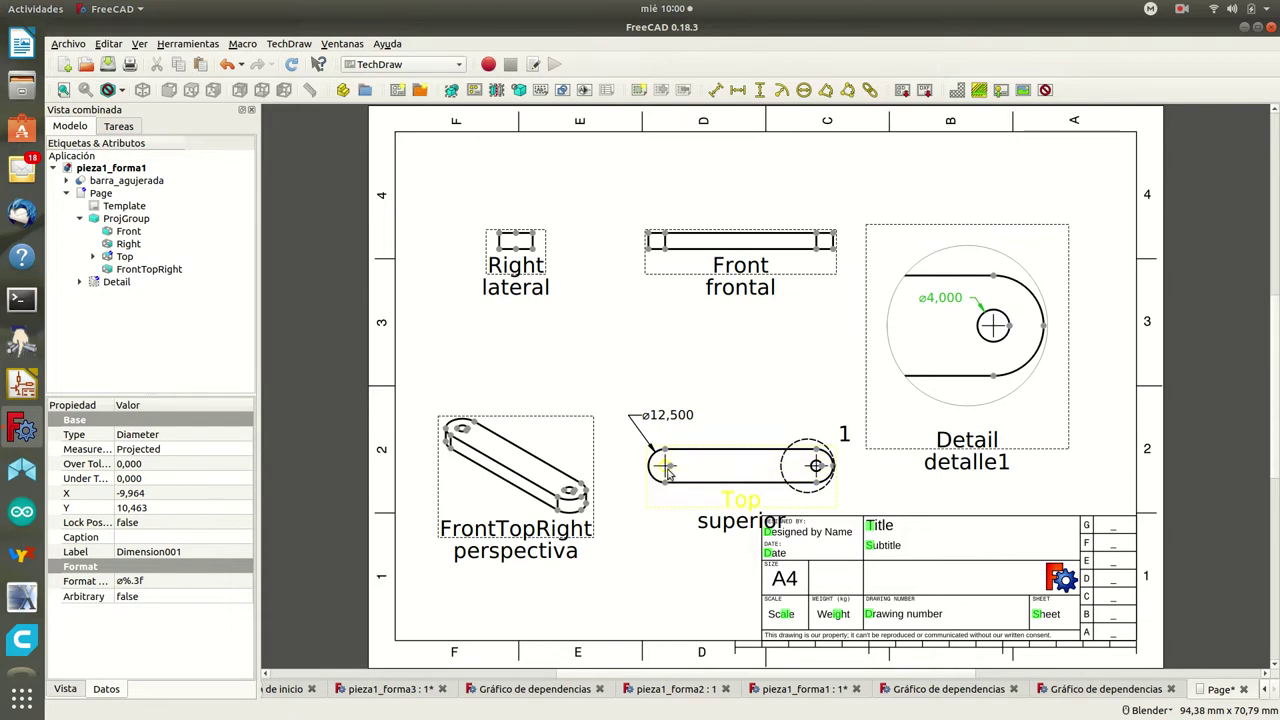
click(665, 468)
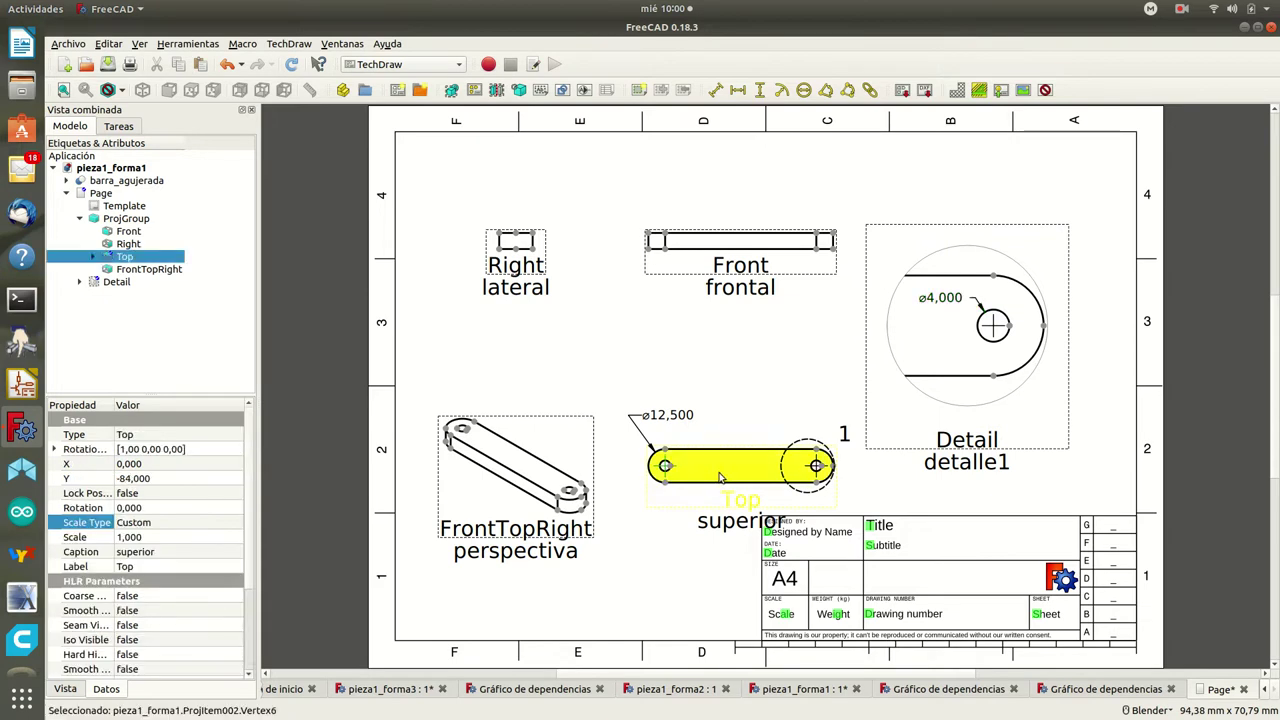
Step: Dimension the 56,500 hole-centre spacing on Top and the 12,500 width above the Right view
click(818, 468)
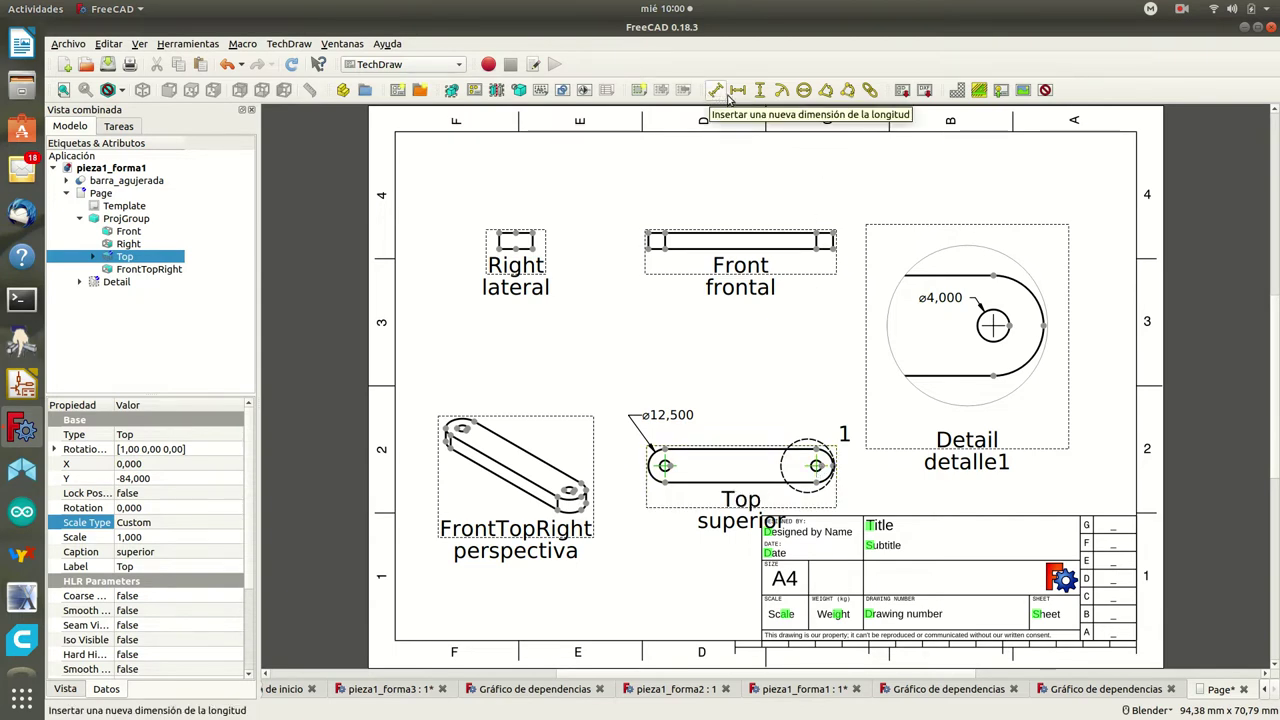
click(738, 90)
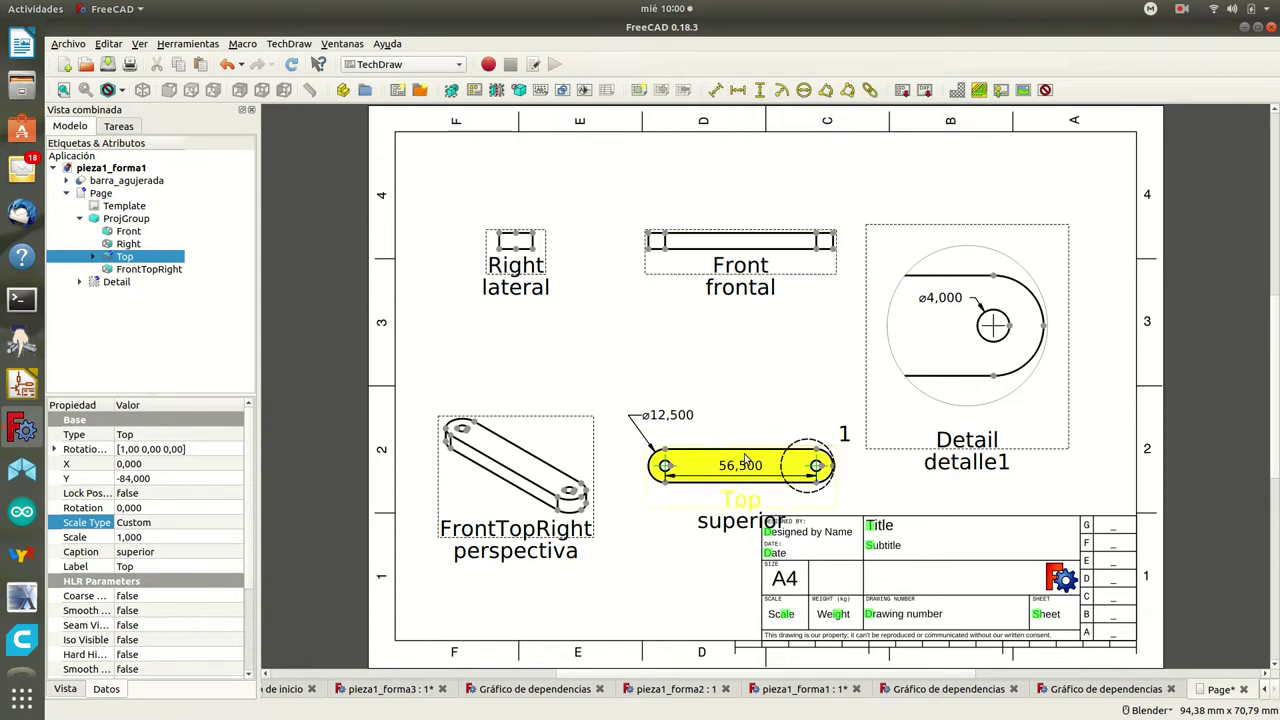
mouse_move(745, 462)
mouse_down()
mouse_move(732, 448)
mouse_move(735, 492)
mouse_up()
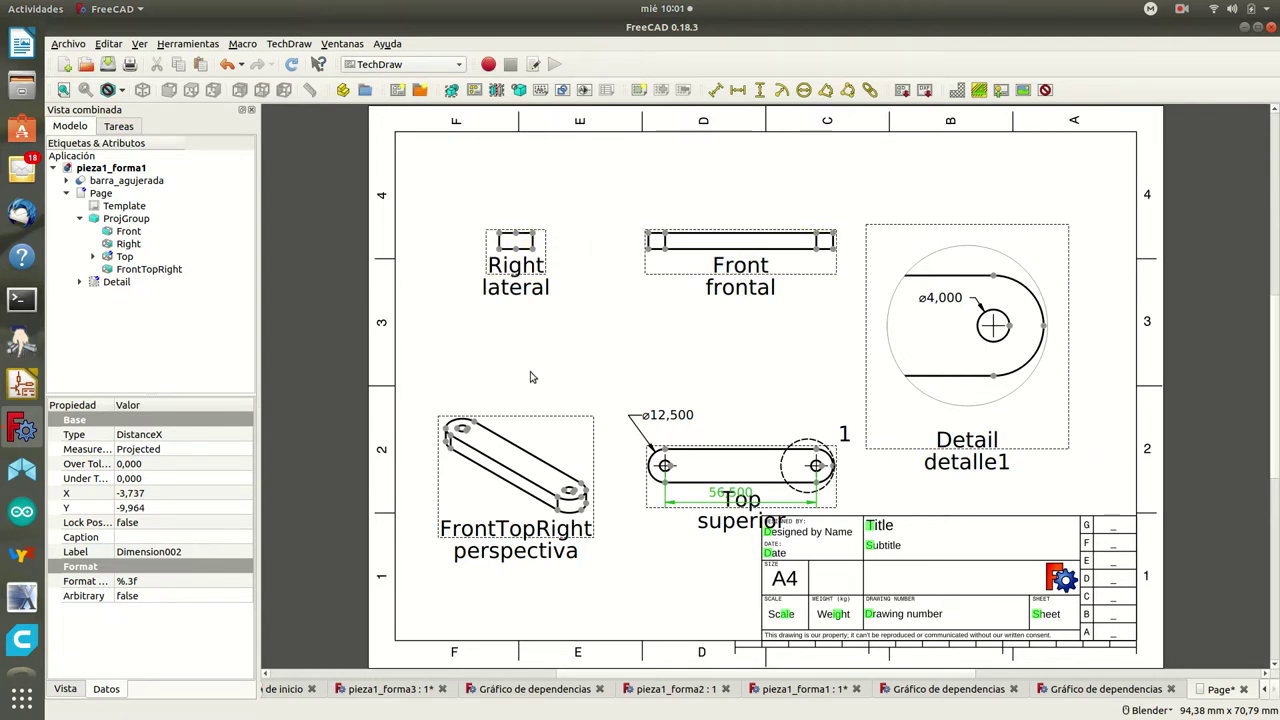
click(530, 240)
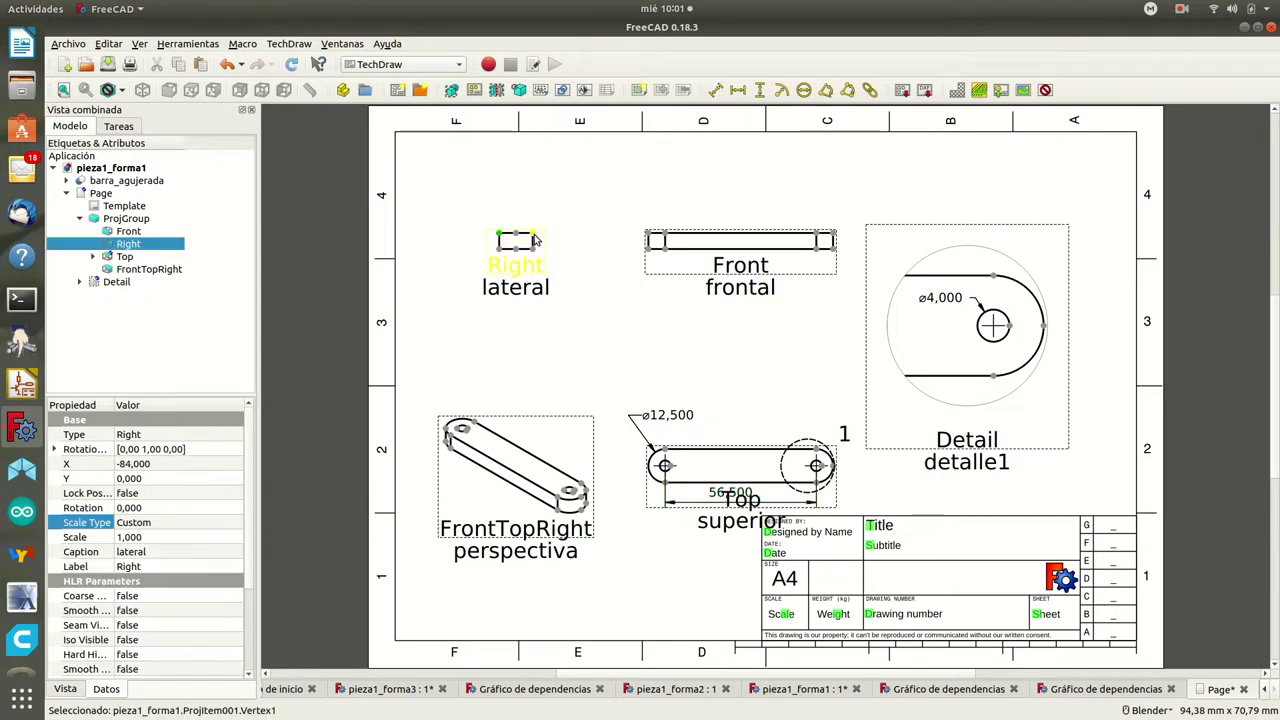
click(532, 234)
click(737, 90)
drag(516, 233, 516, 192)
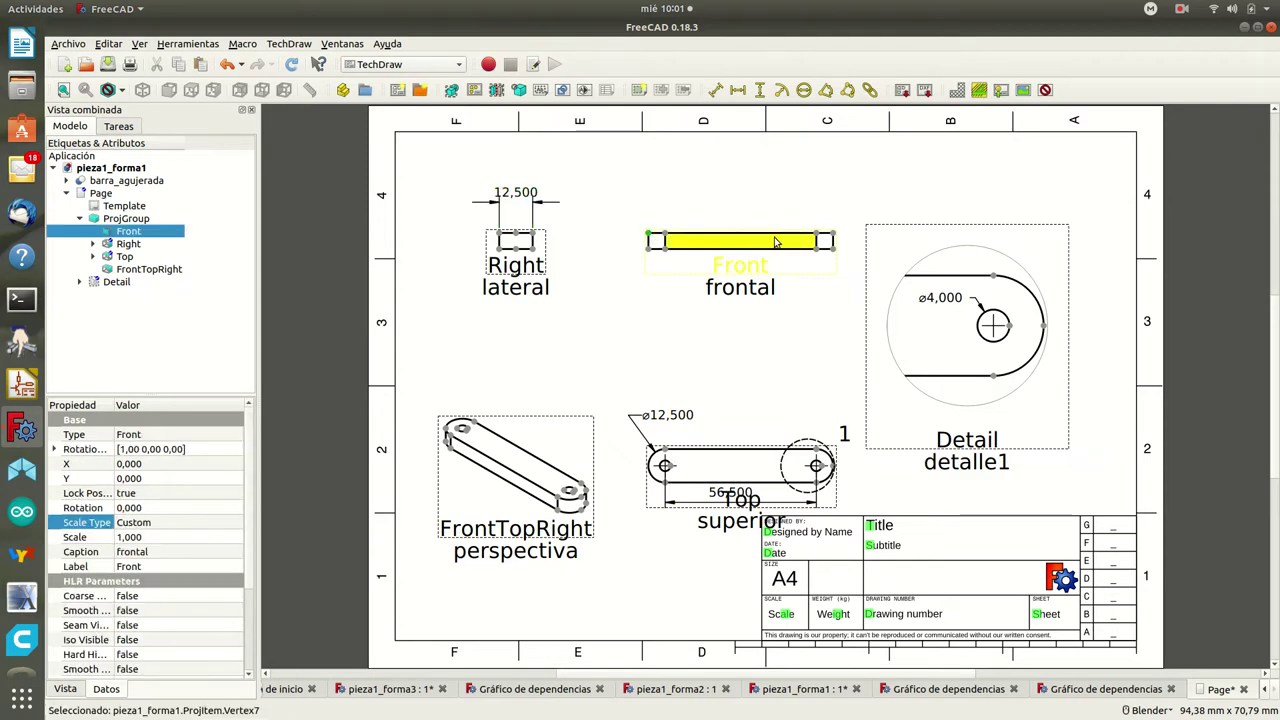
Step: Attempt a horizontal dimension between the Front view's end points, dismissing the invalid-selection warnings
click(833, 236)
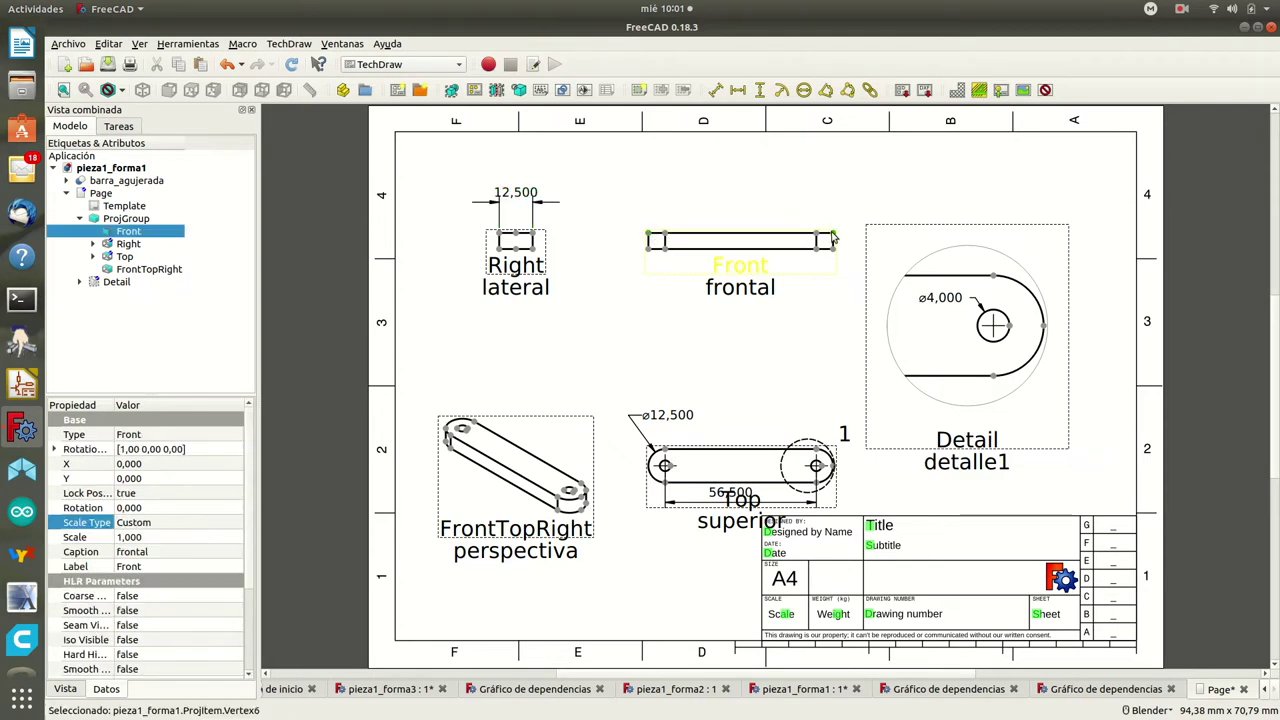
click(738, 90)
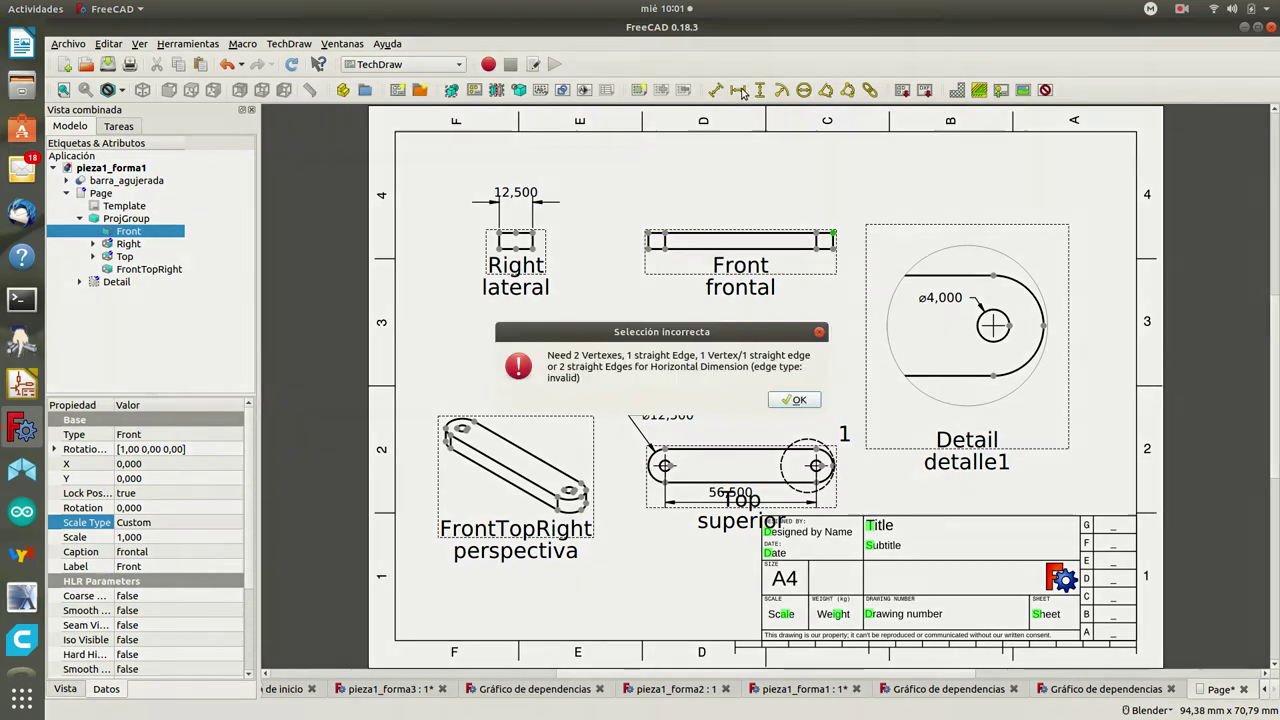
click(798, 401)
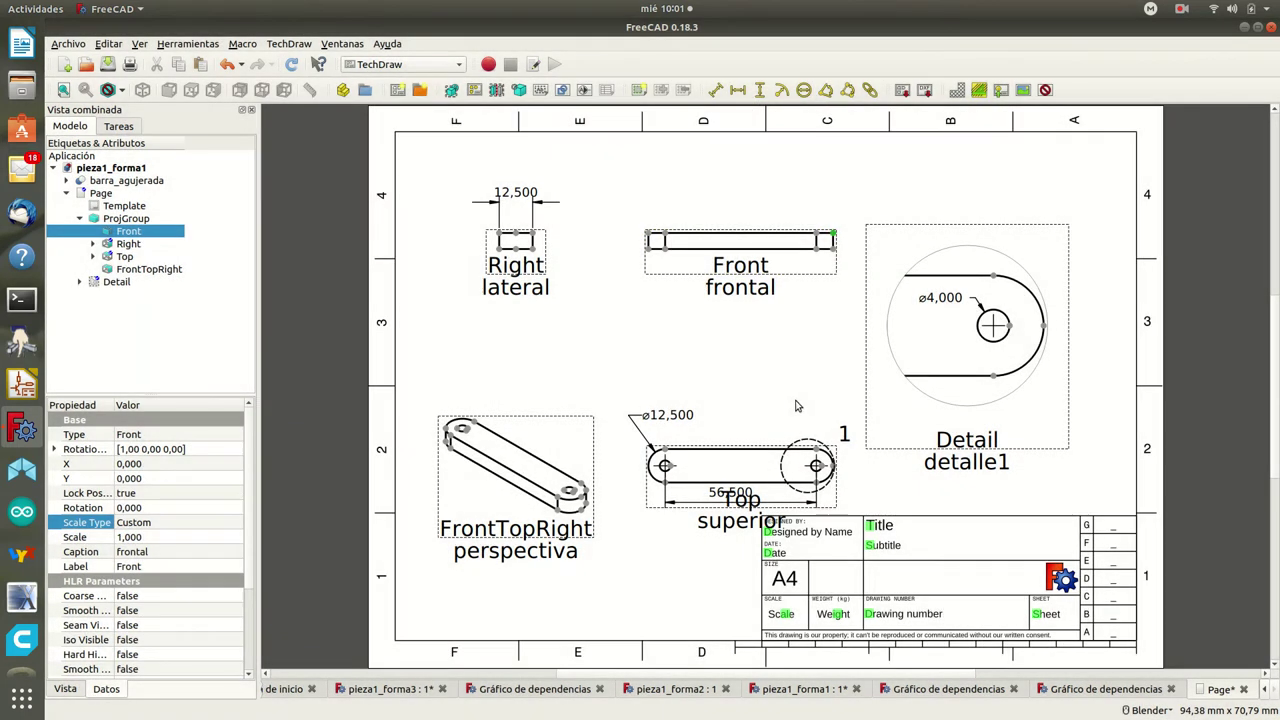
click(655, 241)
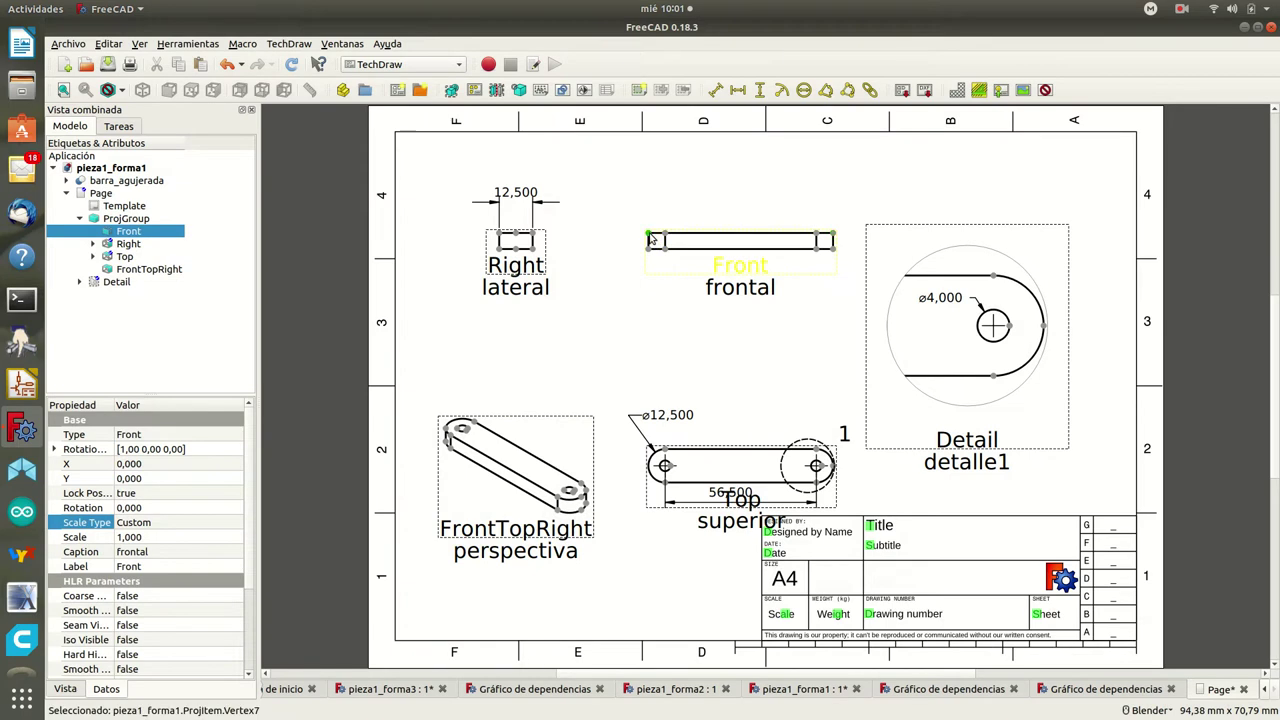
click(835, 238)
click(738, 91)
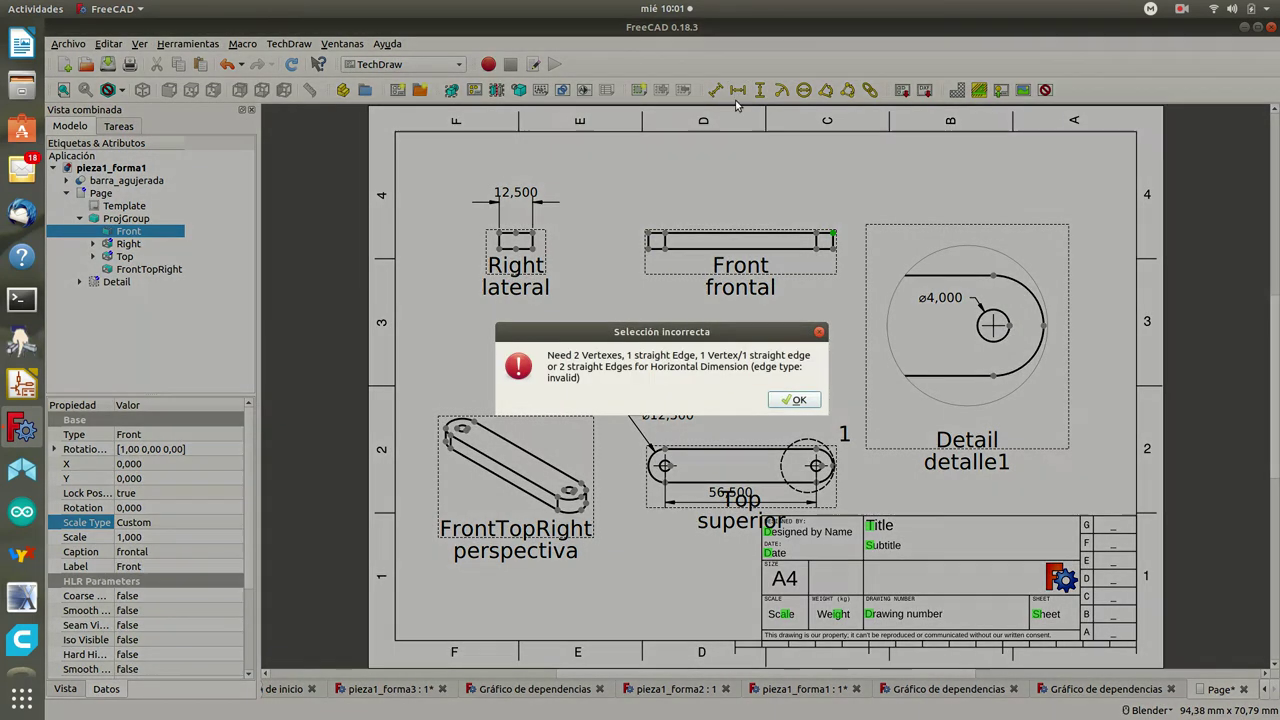
click(792, 400)
click(733, 405)
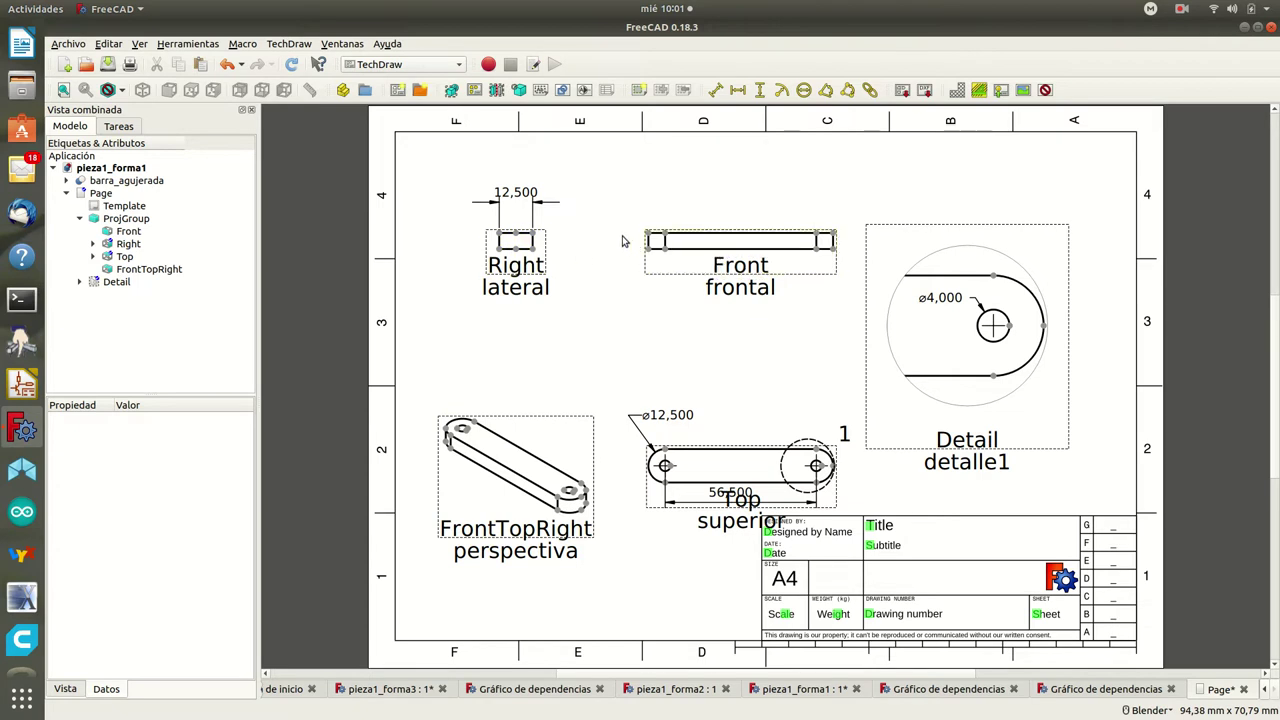
Step: Add a vertical 6,000 thickness dimension on the Front view's left end edge
click(650, 246)
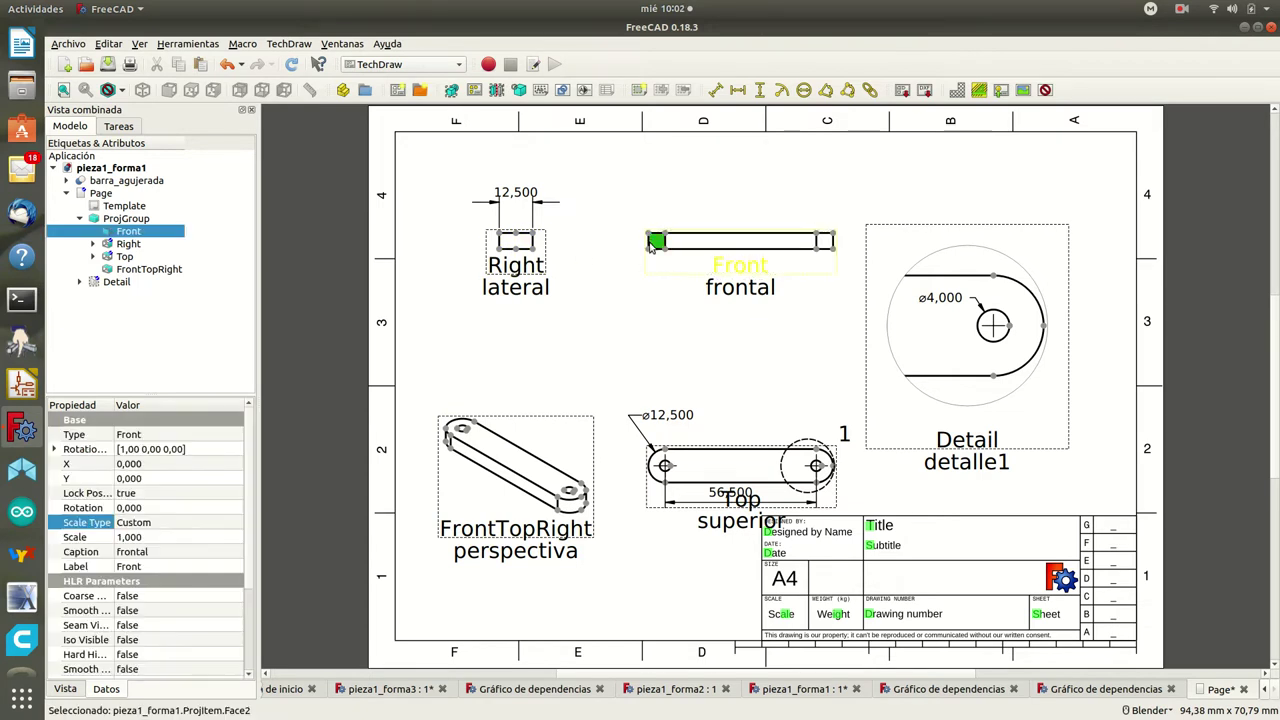
click(625, 252)
click(762, 93)
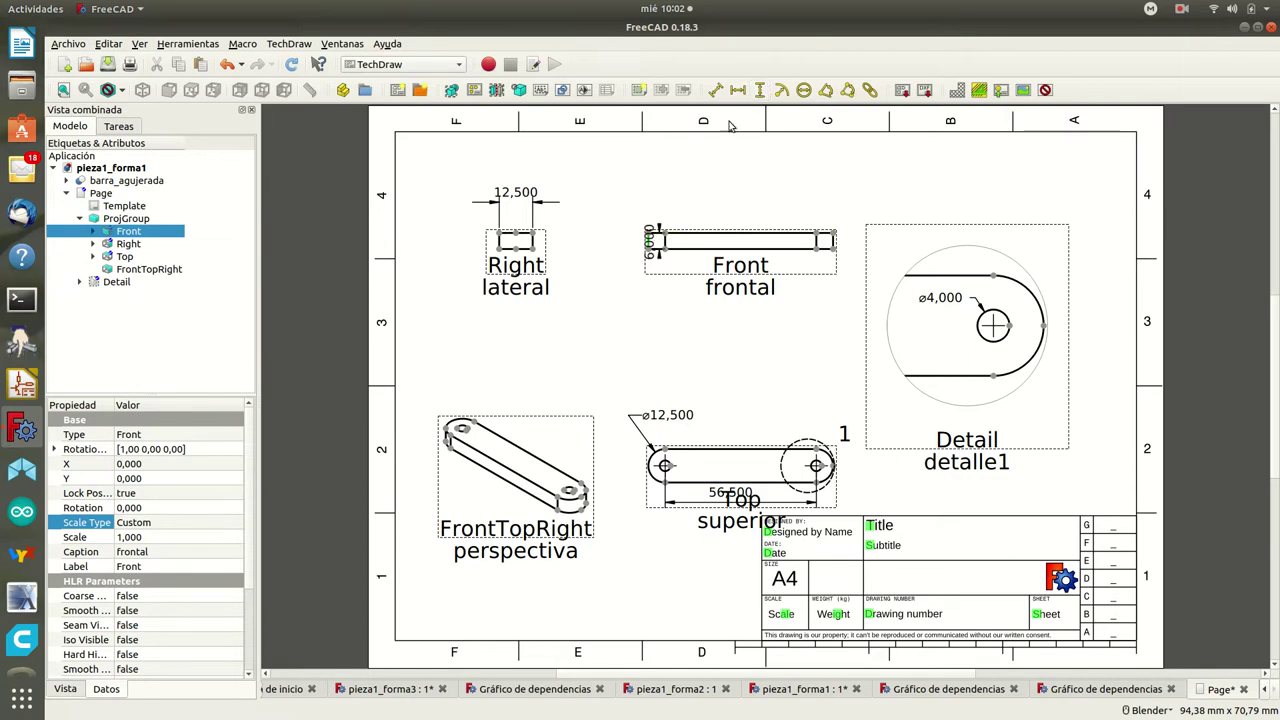
drag(604, 207, 619, 199)
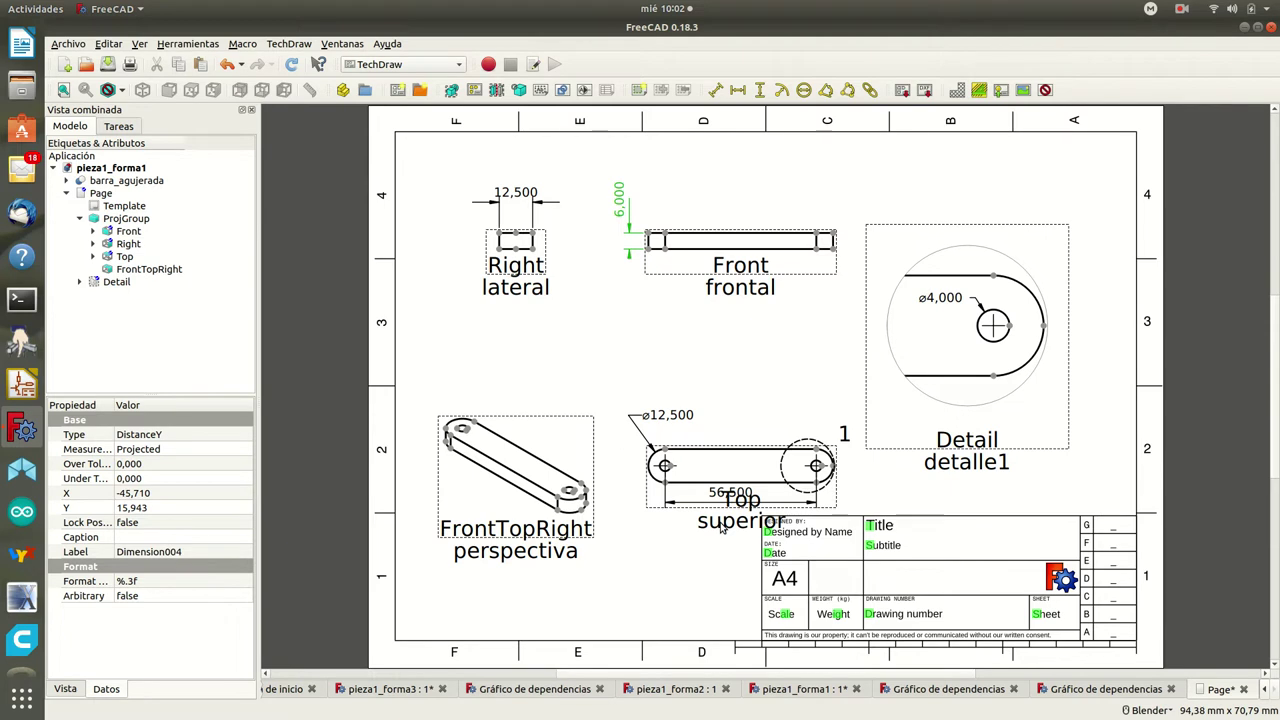
Step: Raise the Top view and the FrontTopRight view on the sheet, clear of the title block
middle_drag(722, 528, 720, 490)
scroll(718, 490, up, 2)
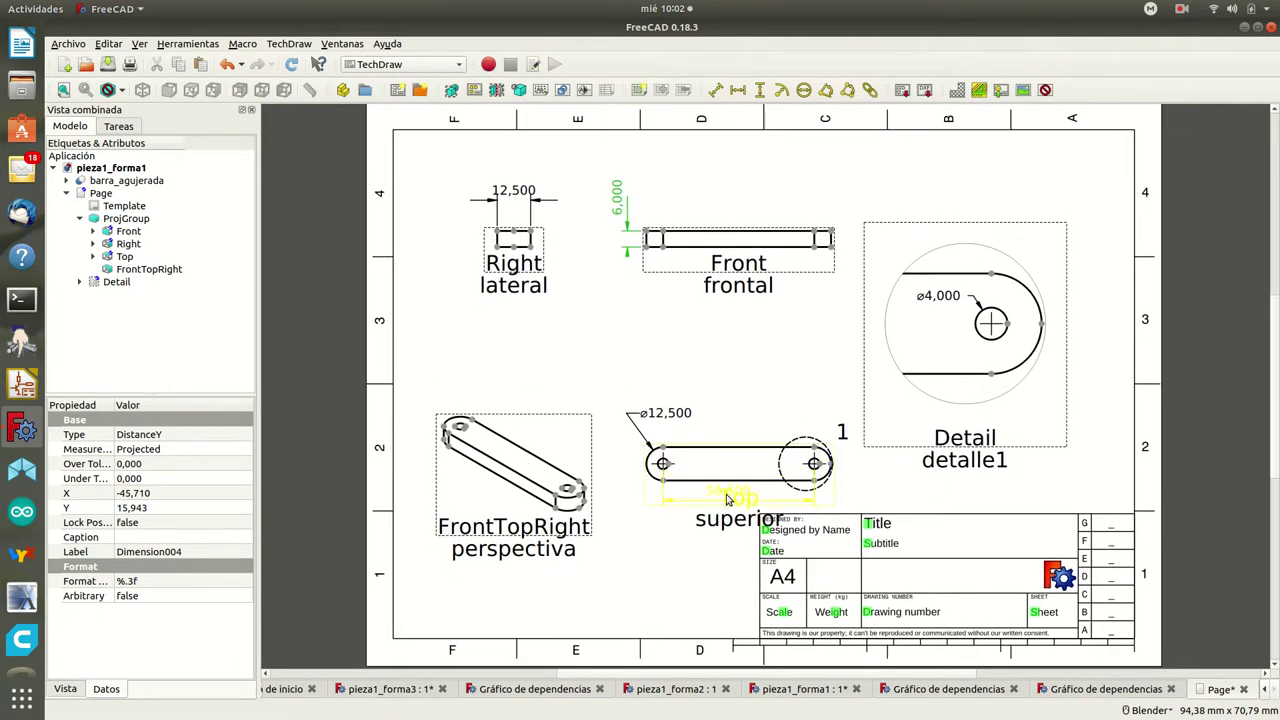
drag(728, 498, 756, 433)
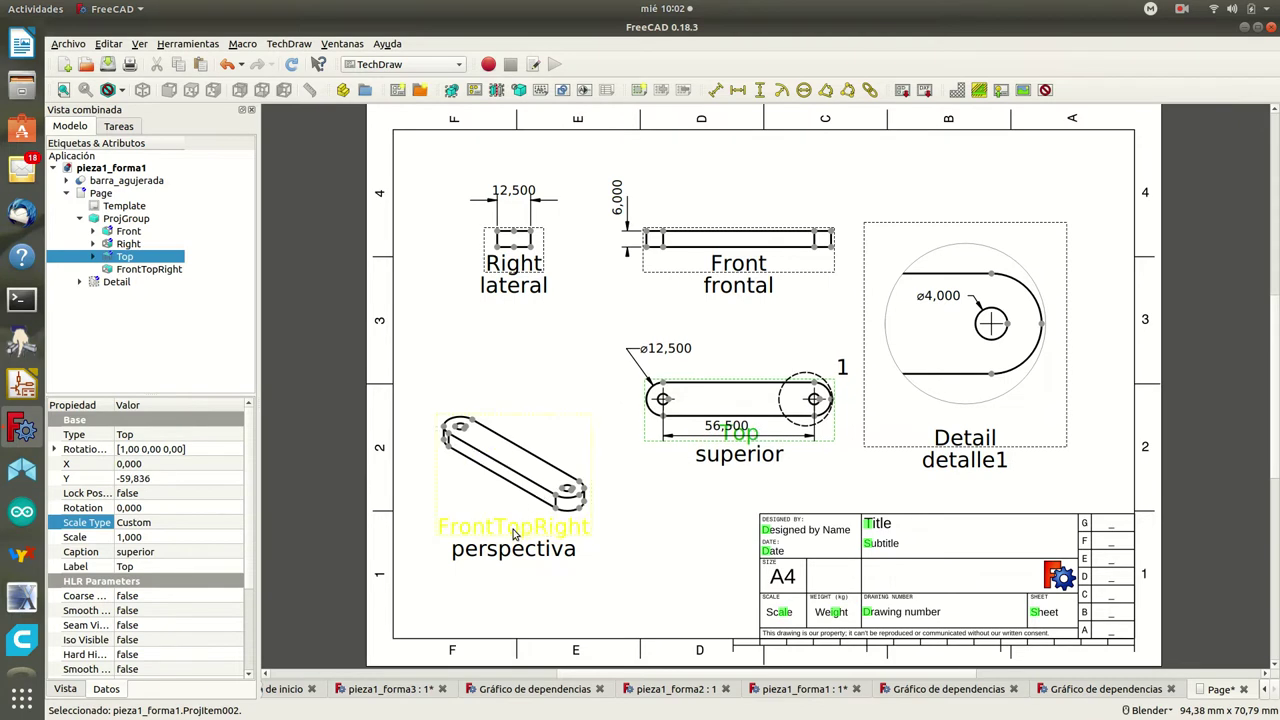
drag(497, 537, 500, 475)
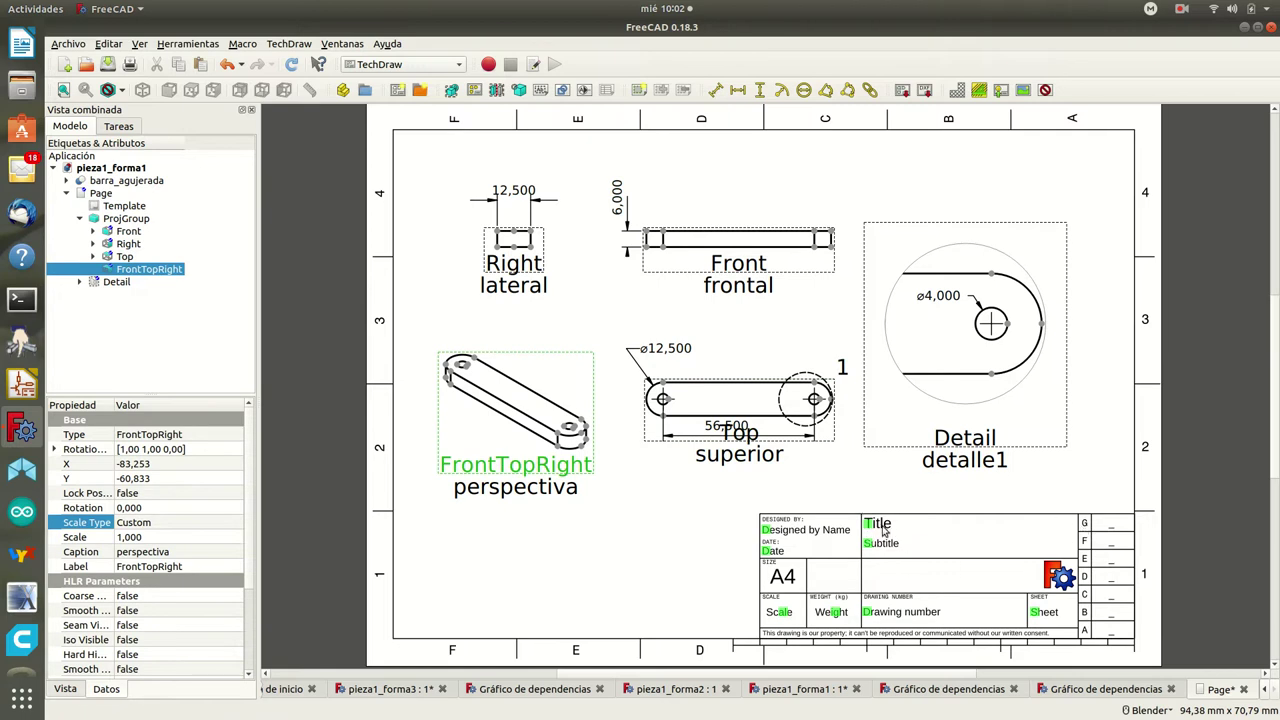
Step: Fill the Designed by field with the designer's name and set the Date to 22/09/2019
click(763, 531)
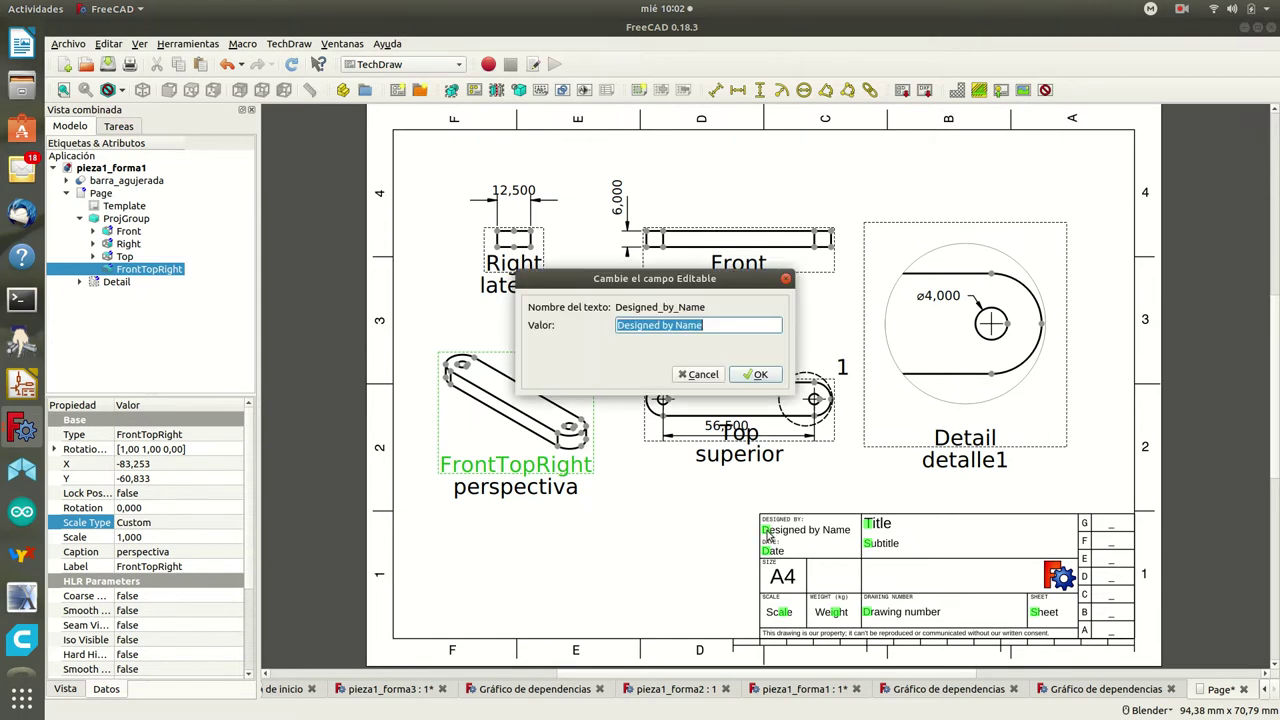
text(Agustin Borrego)
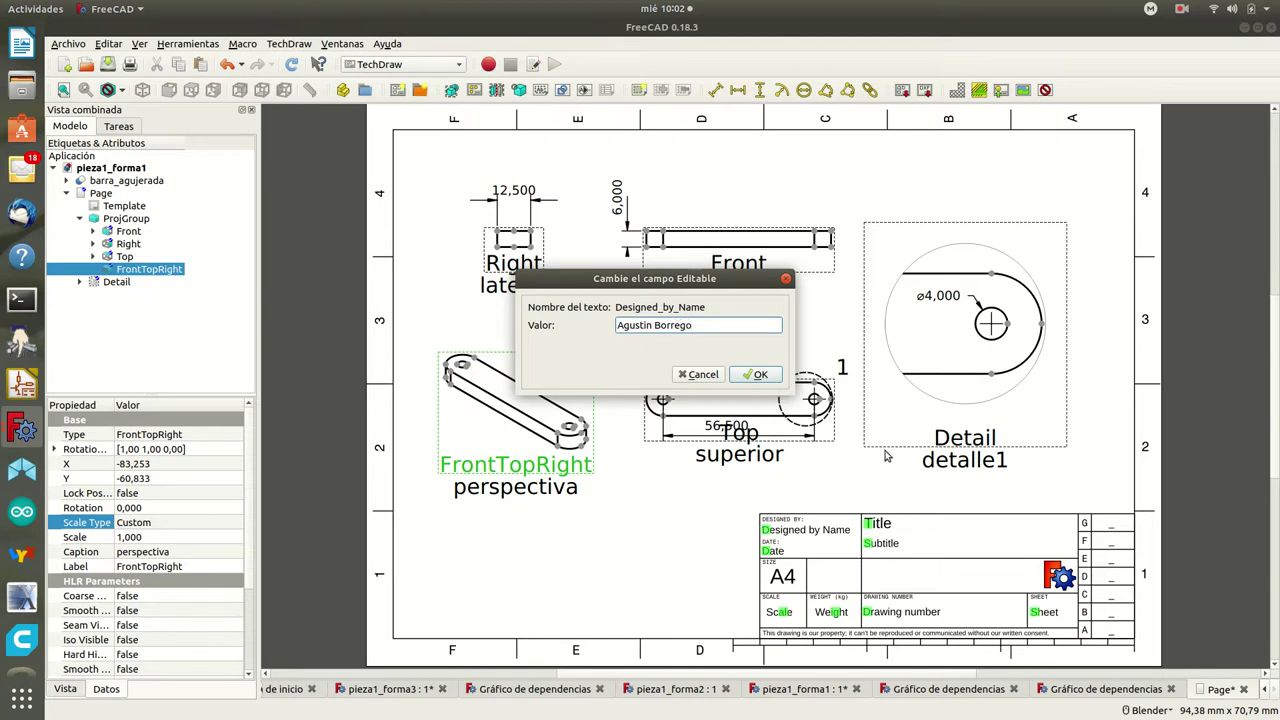
click(777, 377)
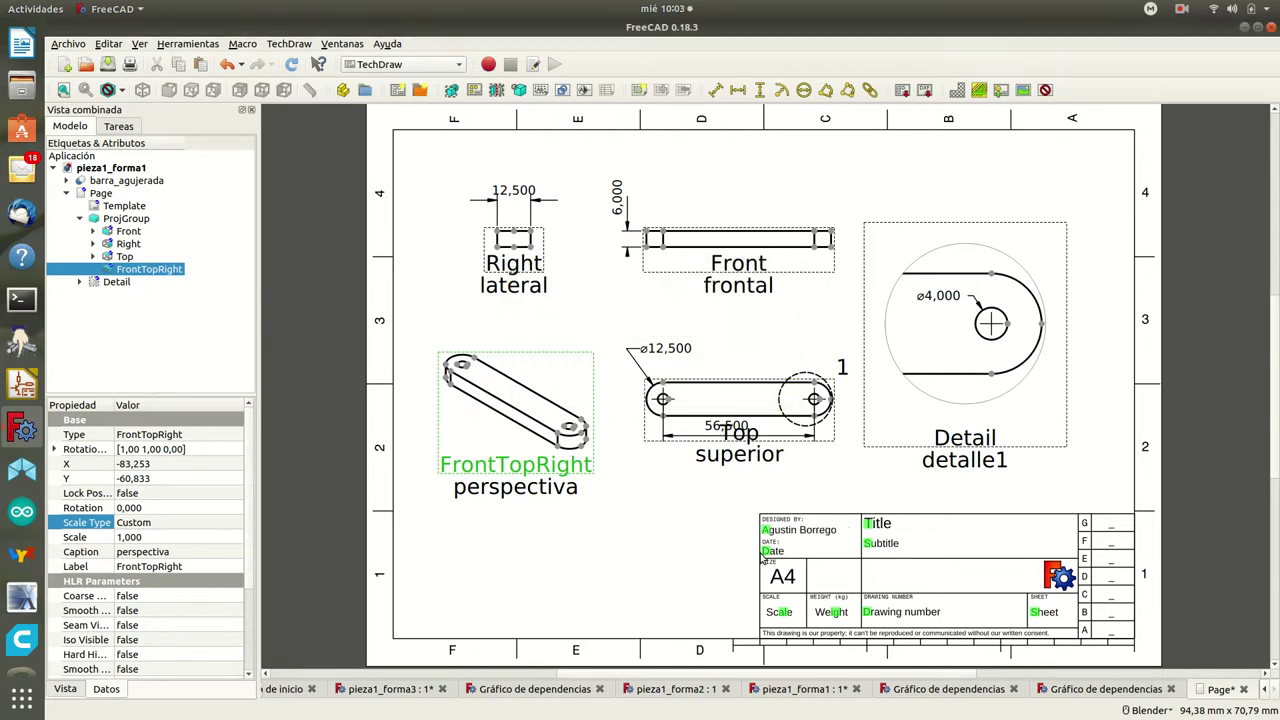
click(768, 552)
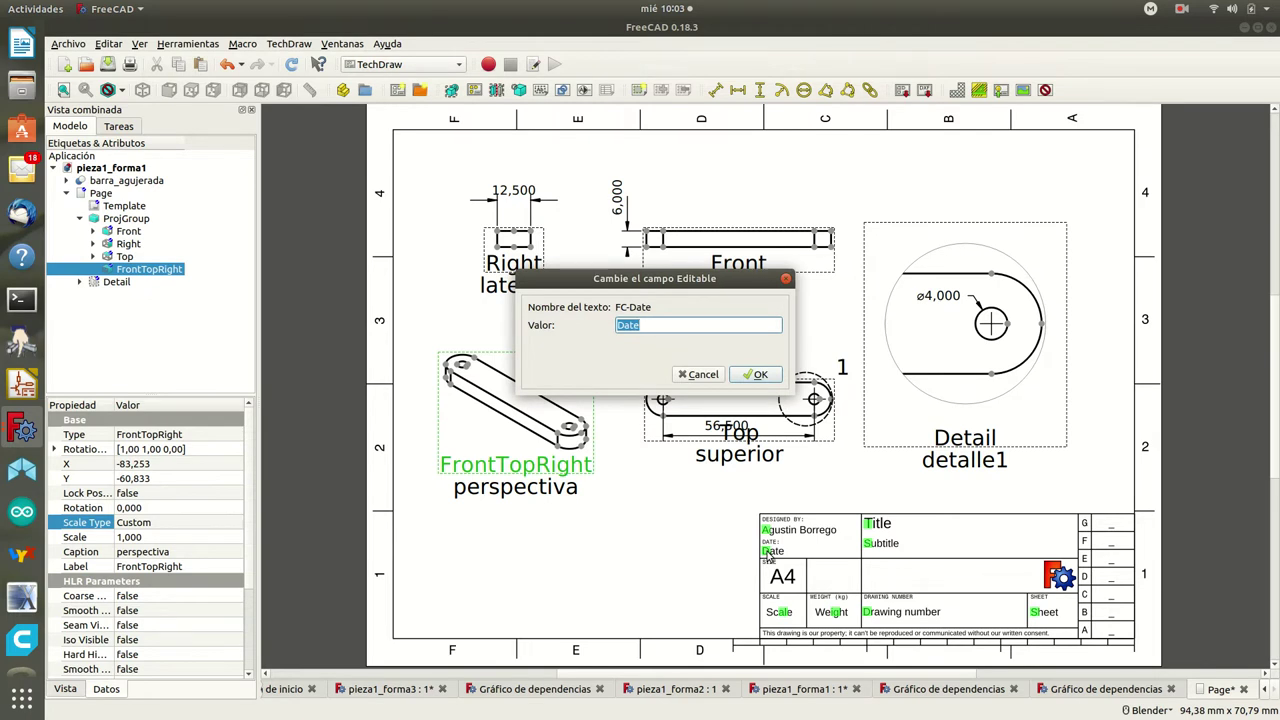
text(22)
click(749, 376)
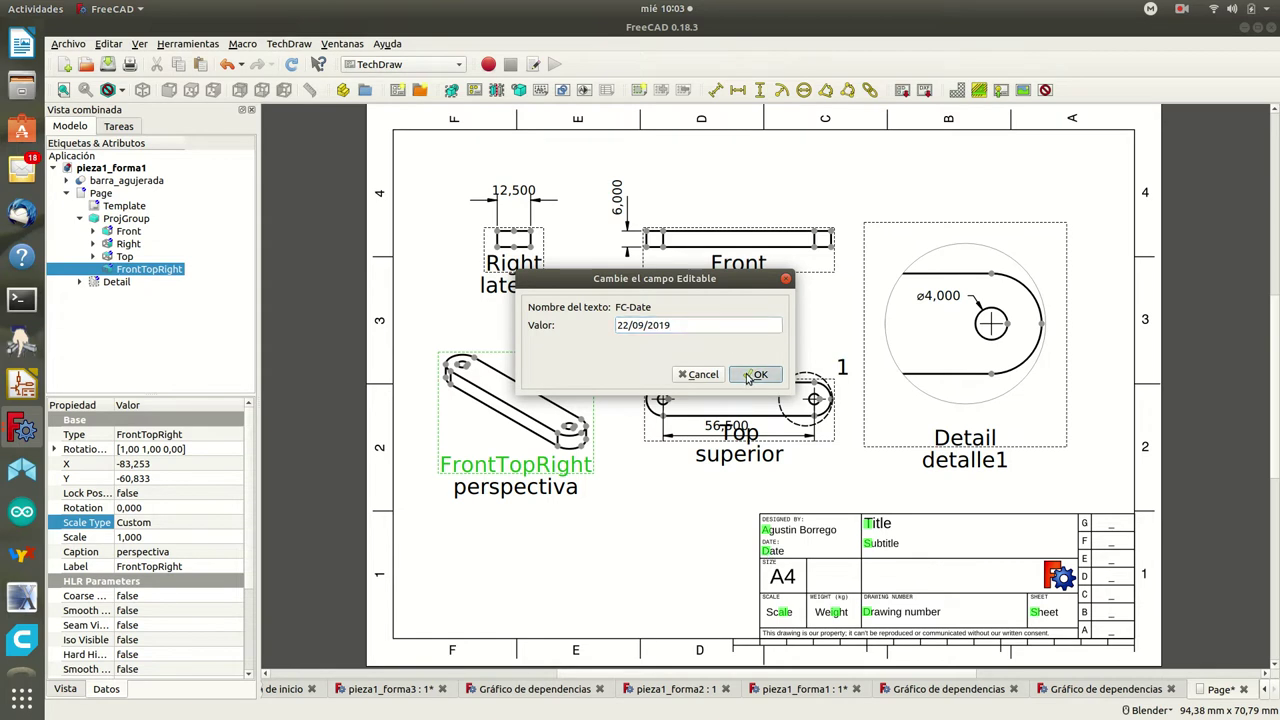
Step: Set the title block's title to 'Pieza1' and its subtitle to 'forma 1'
click(867, 523)
text(Pieza)
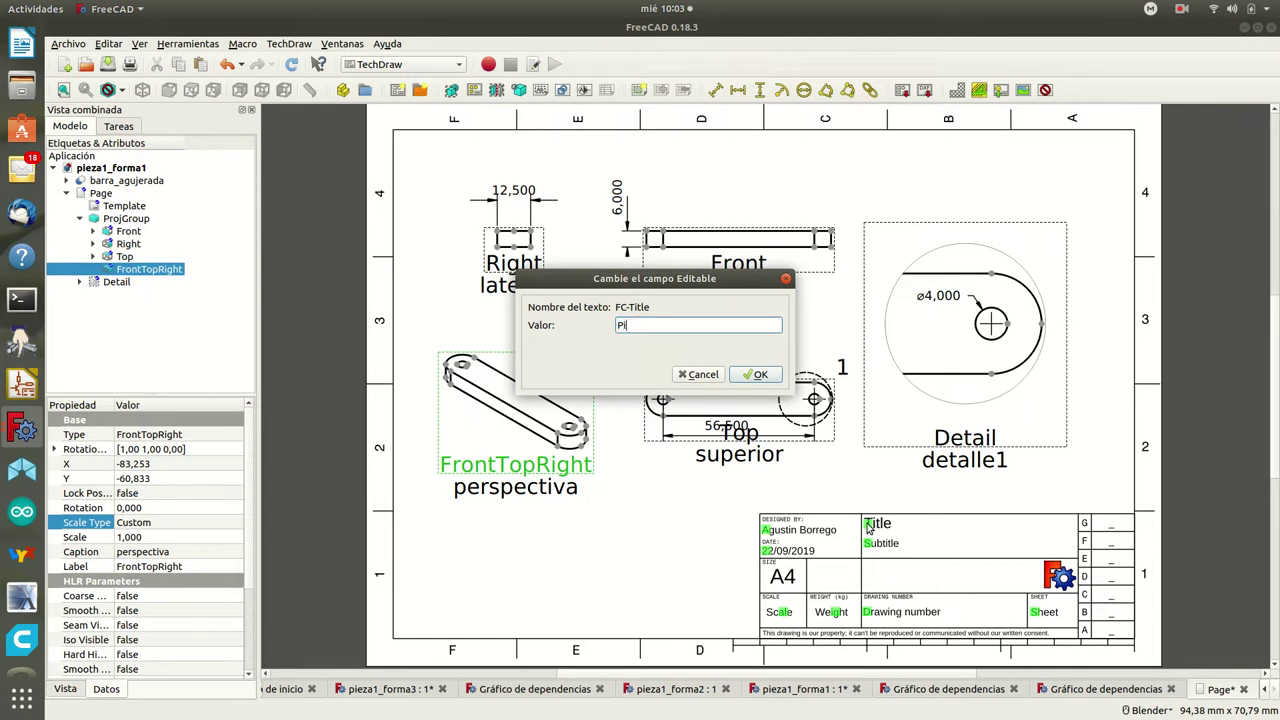
text(1)
click(758, 381)
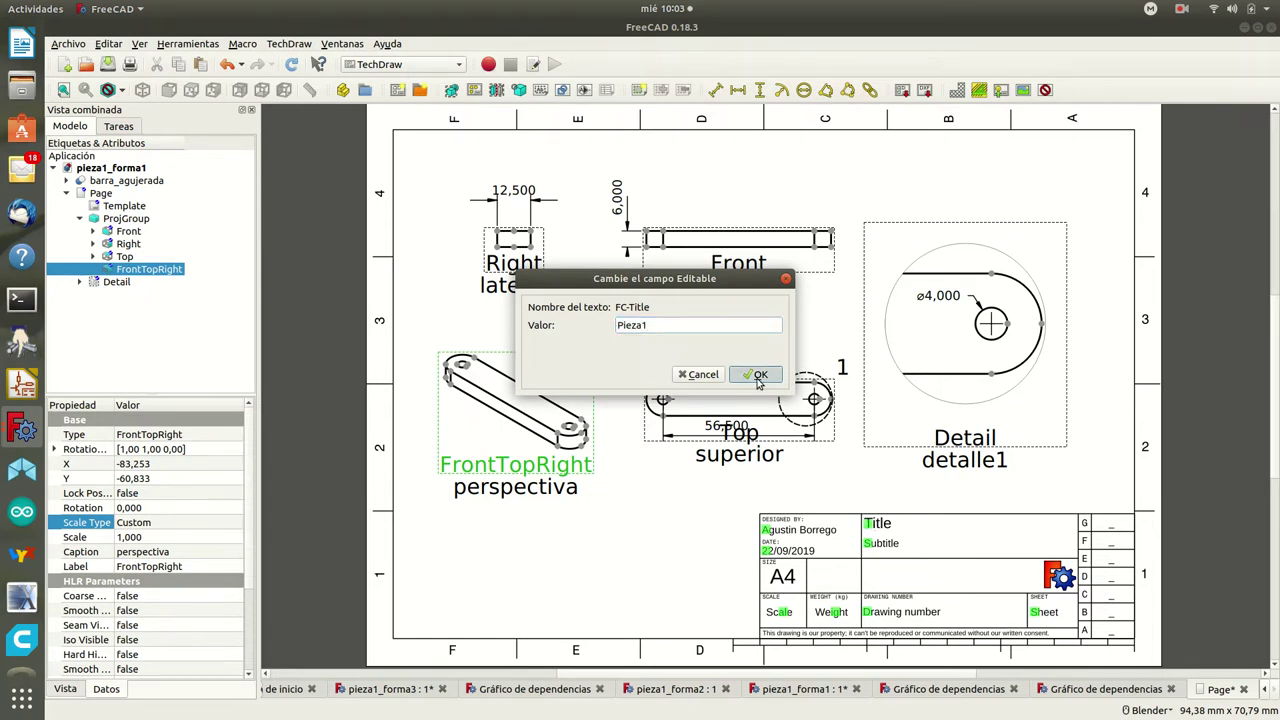
click(868, 548)
text(forma 1)
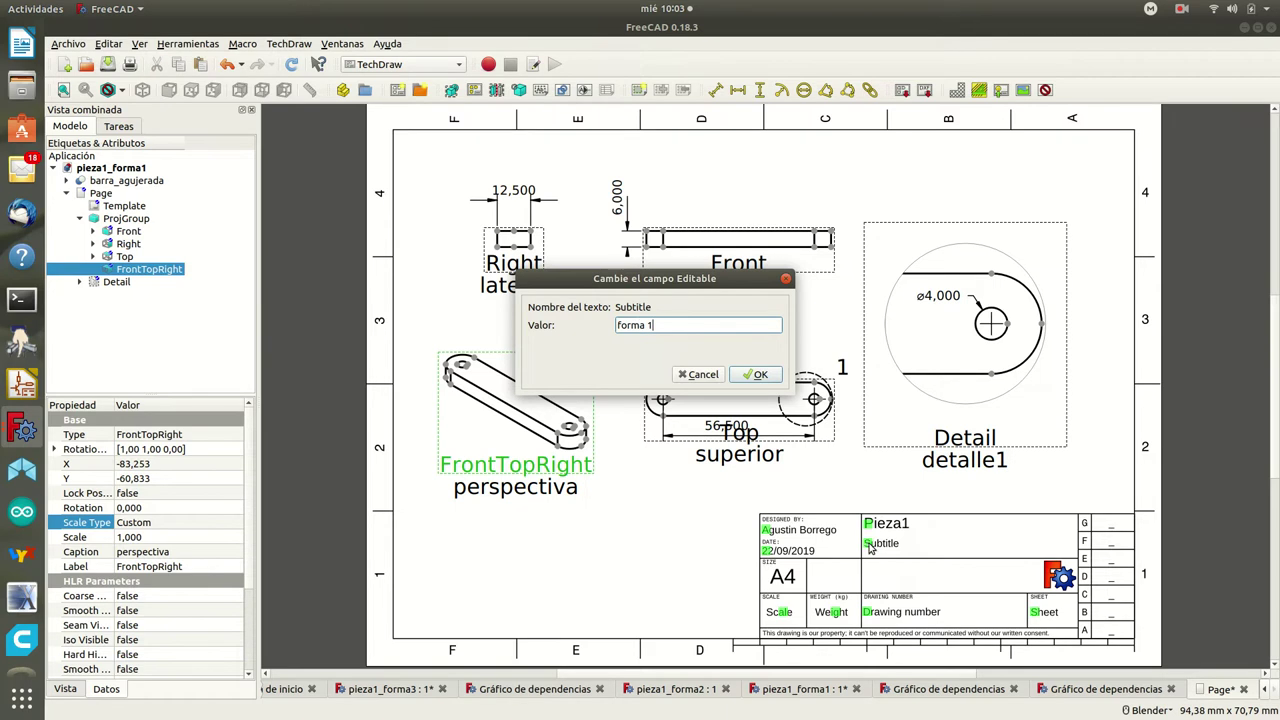
click(767, 378)
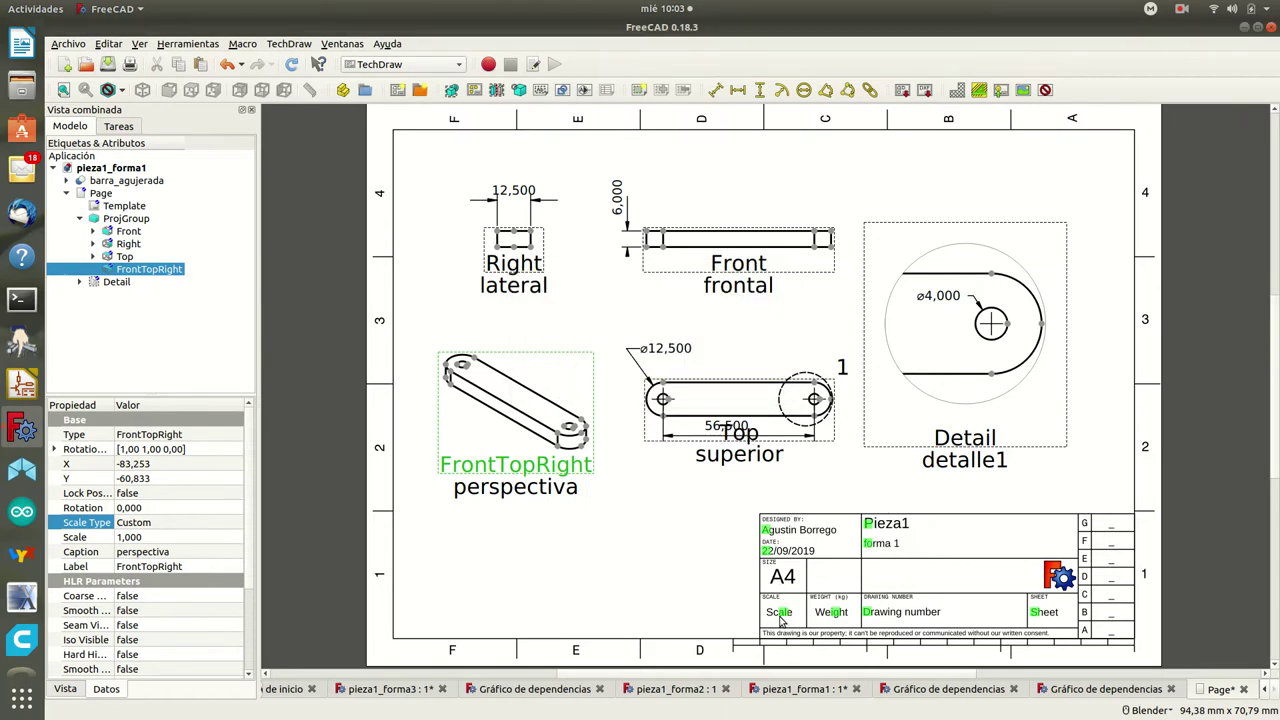
Step: Enter scale 1:1 and weight 0,0036 in the title block
click(780, 618)
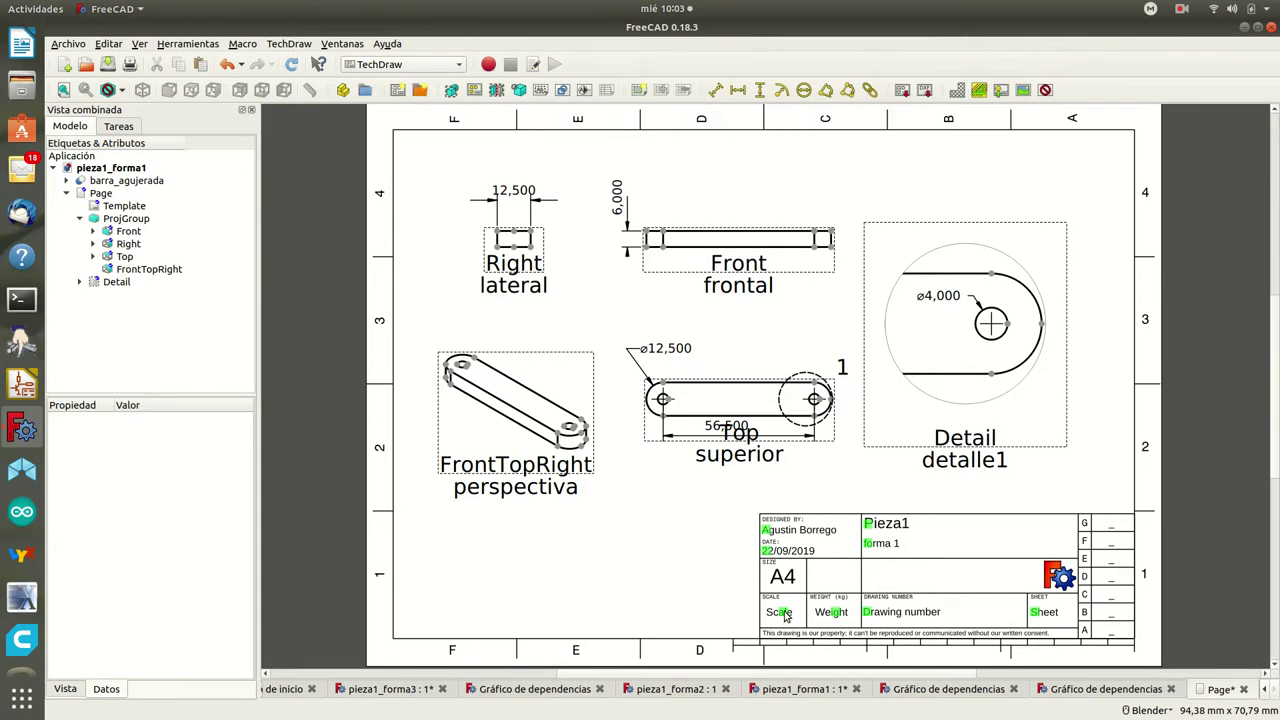
click(785, 614)
text(1:1)
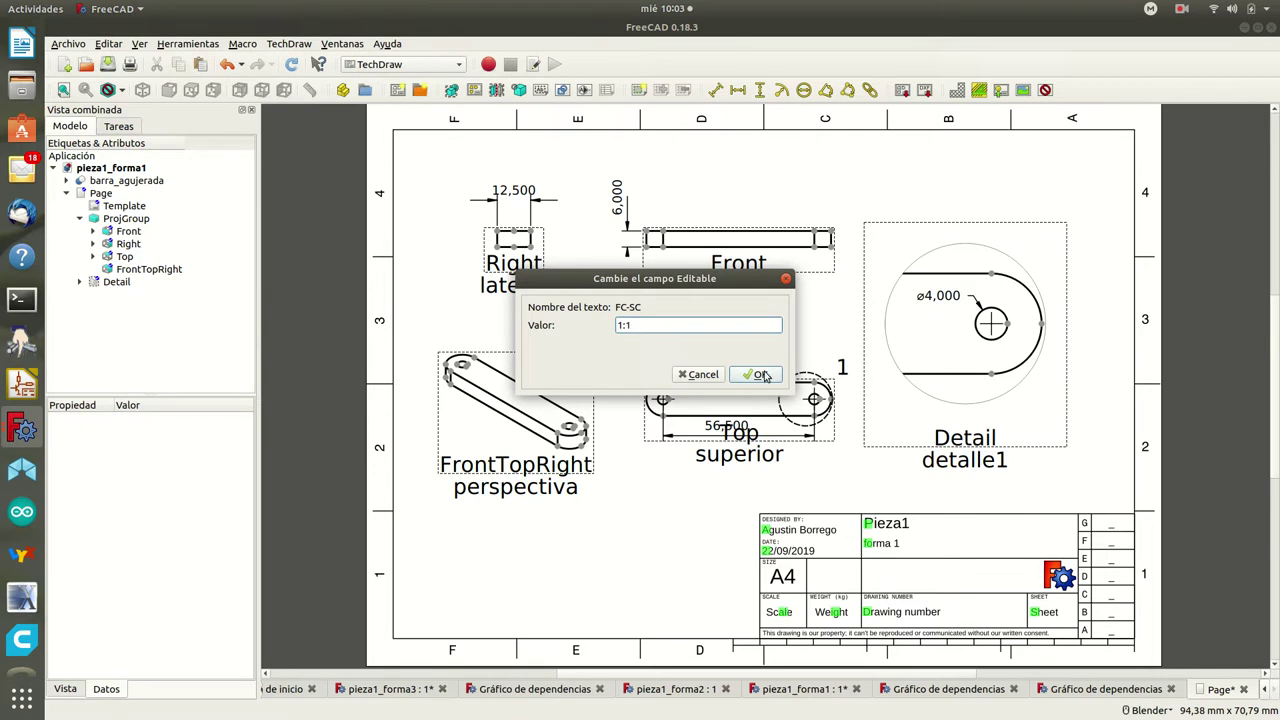
click(763, 376)
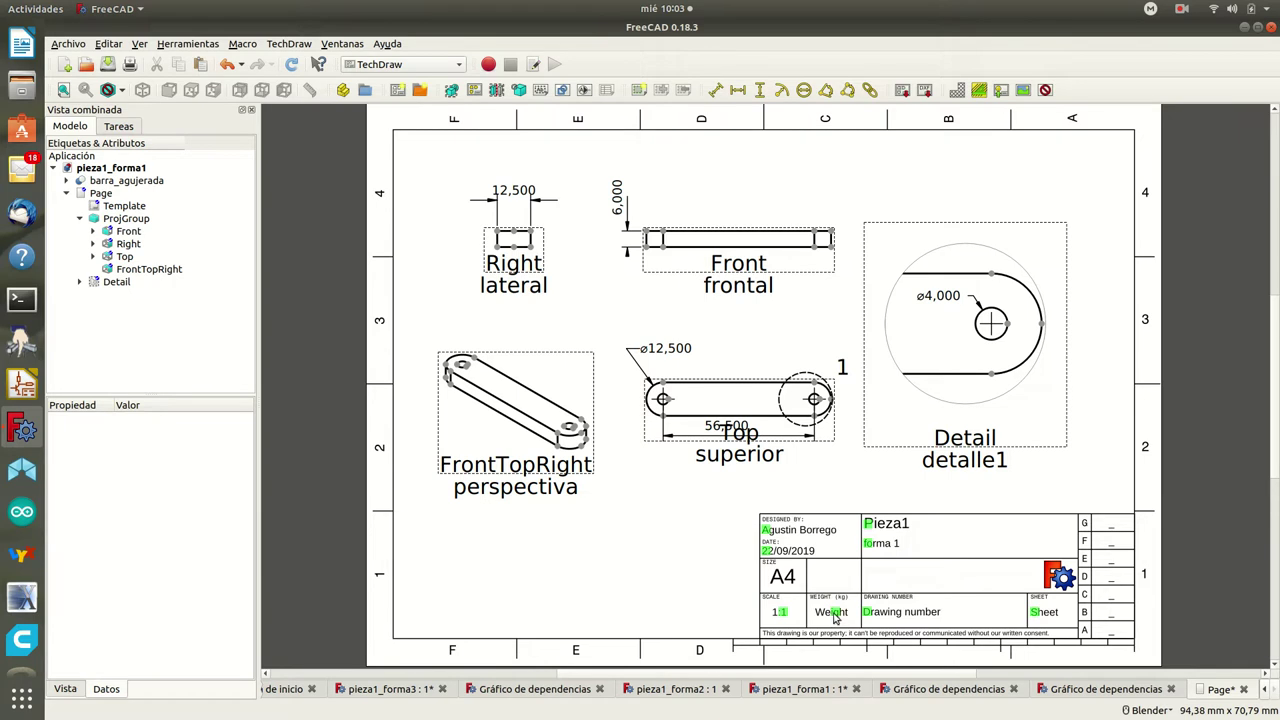
click(832, 612)
text(0)
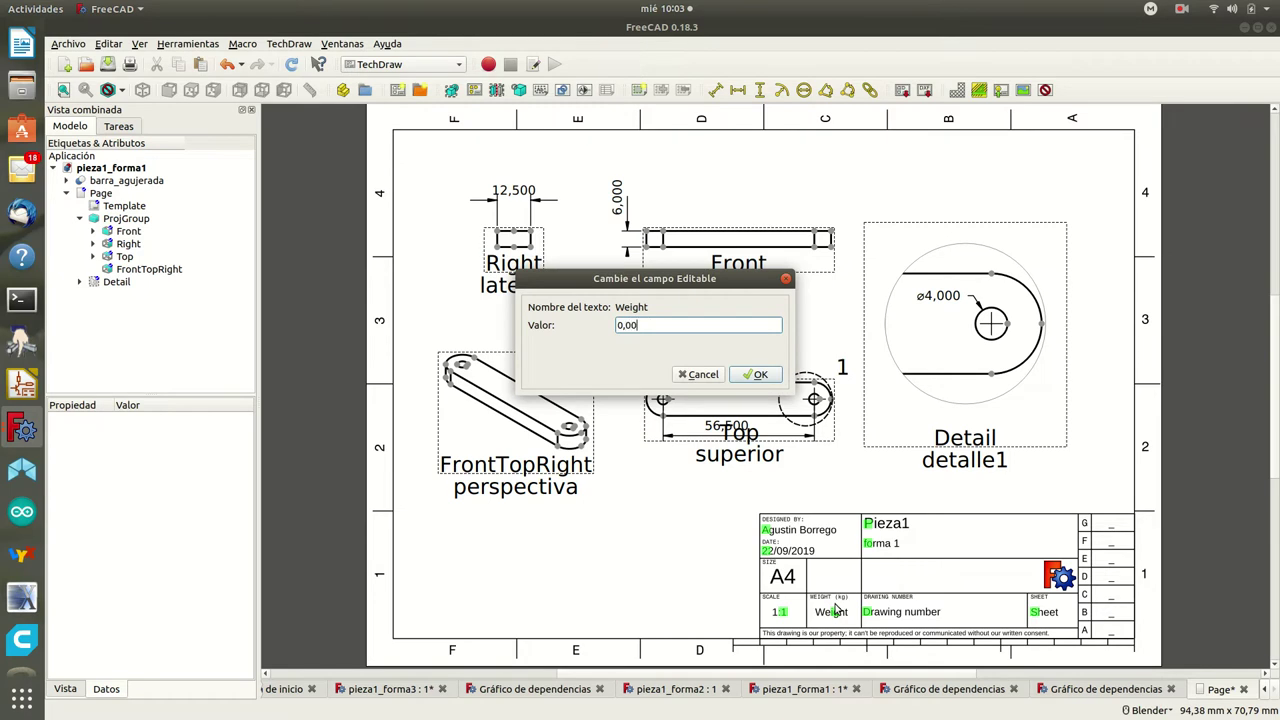
text(36)
click(754, 376)
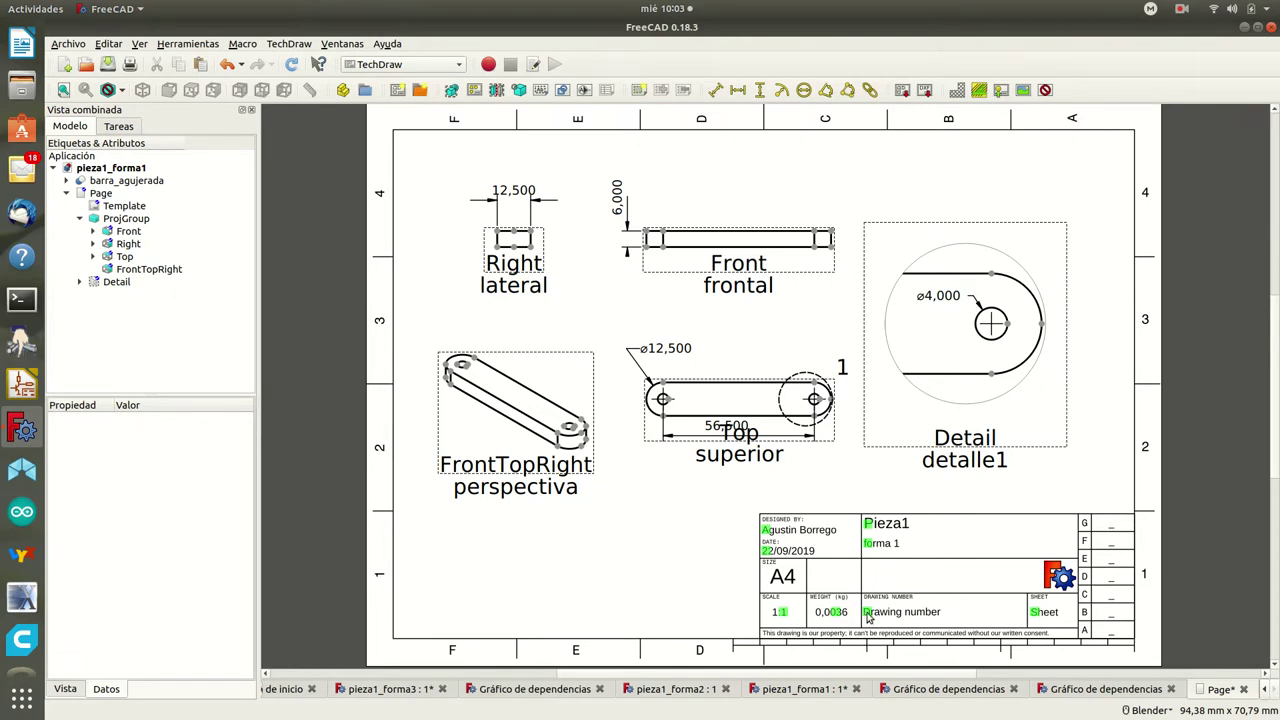
Step: Enter drawing number 0001 and sheet 1/1 in the title block
click(867, 614)
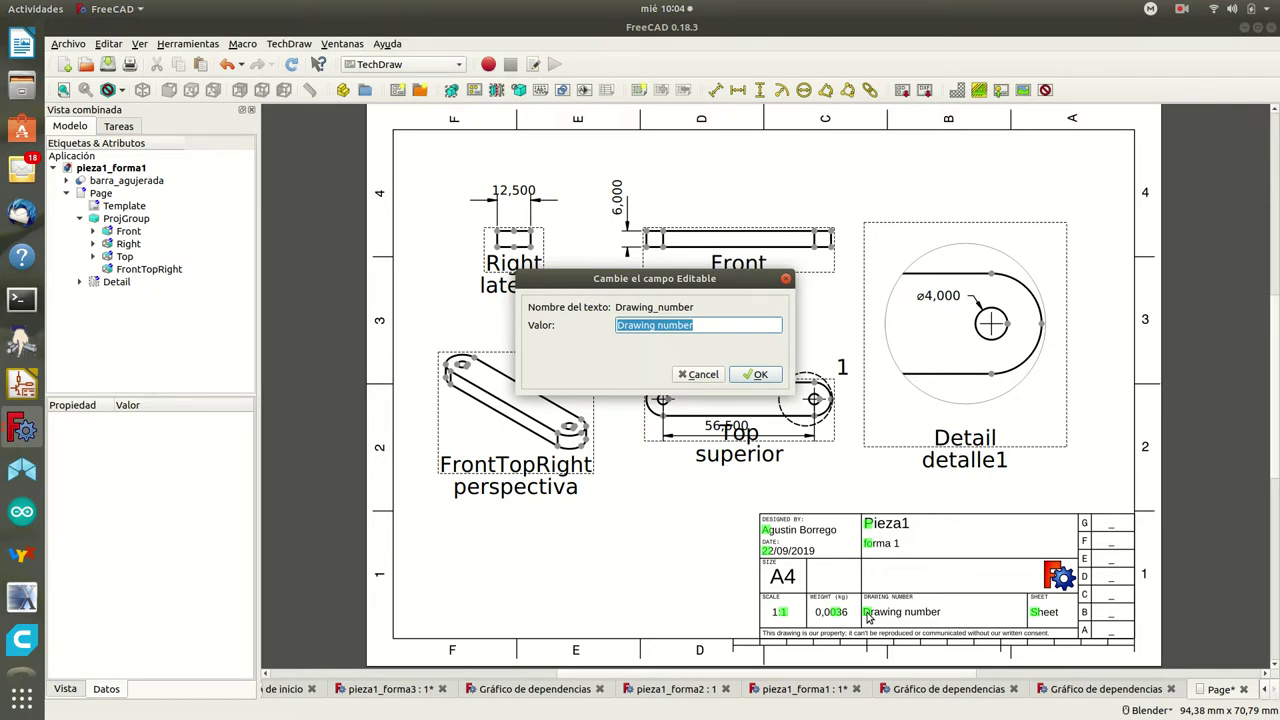
text(0001)
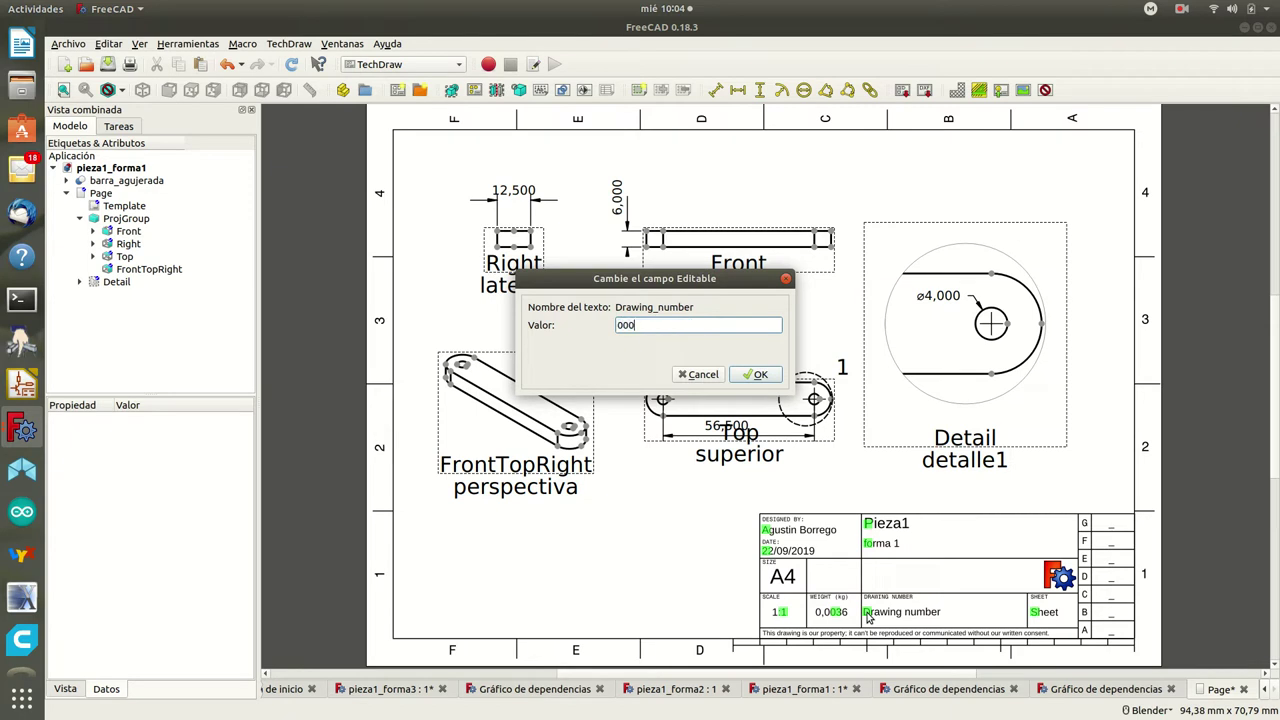
click(761, 376)
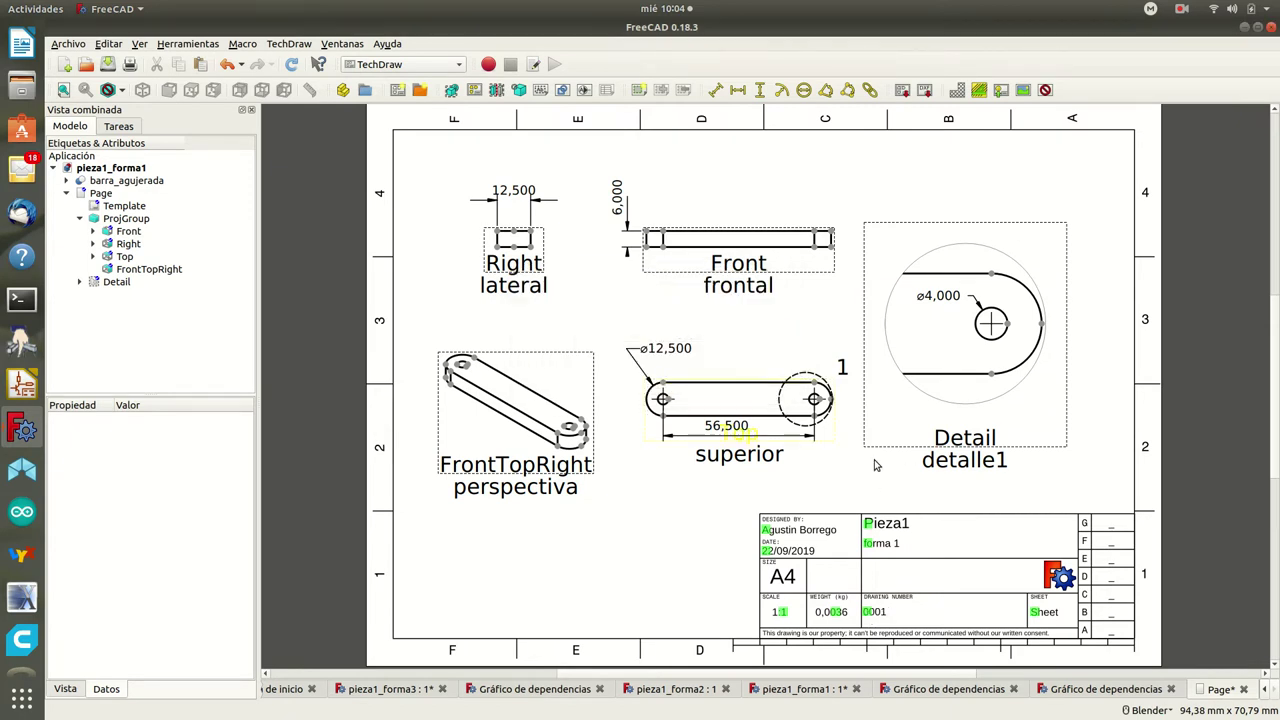
click(1033, 613)
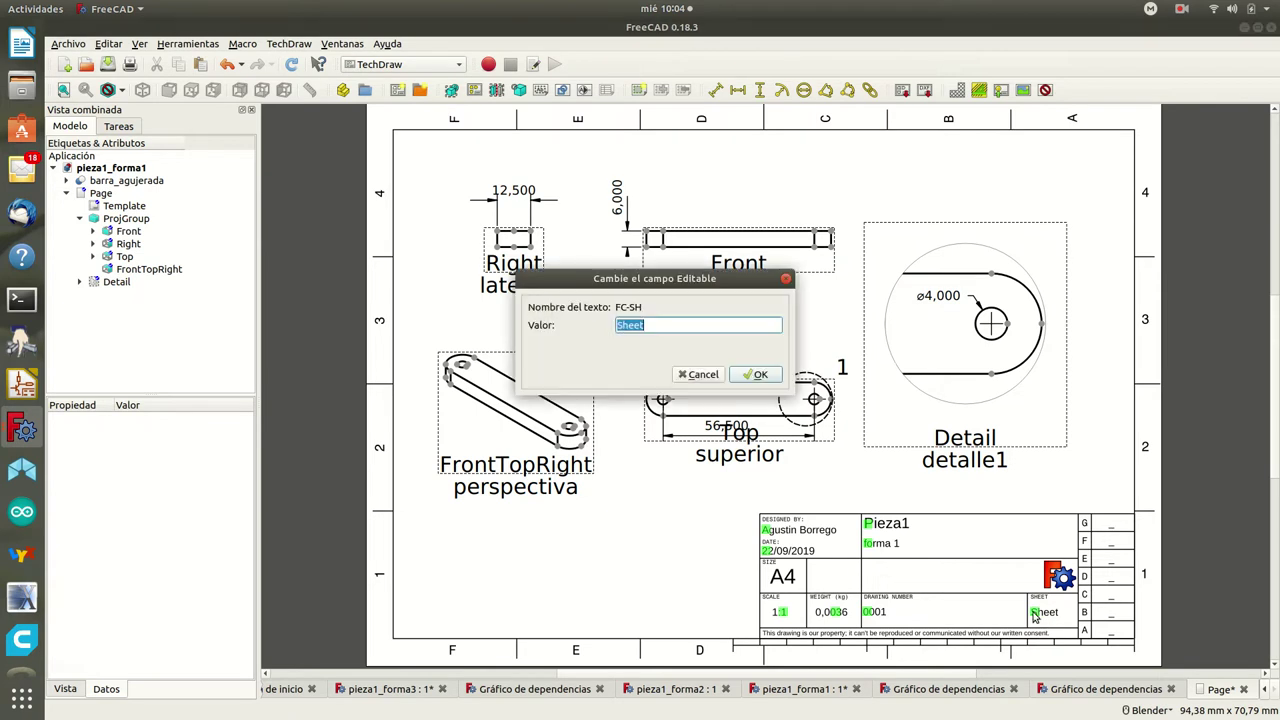
text(1/1)
click(778, 380)
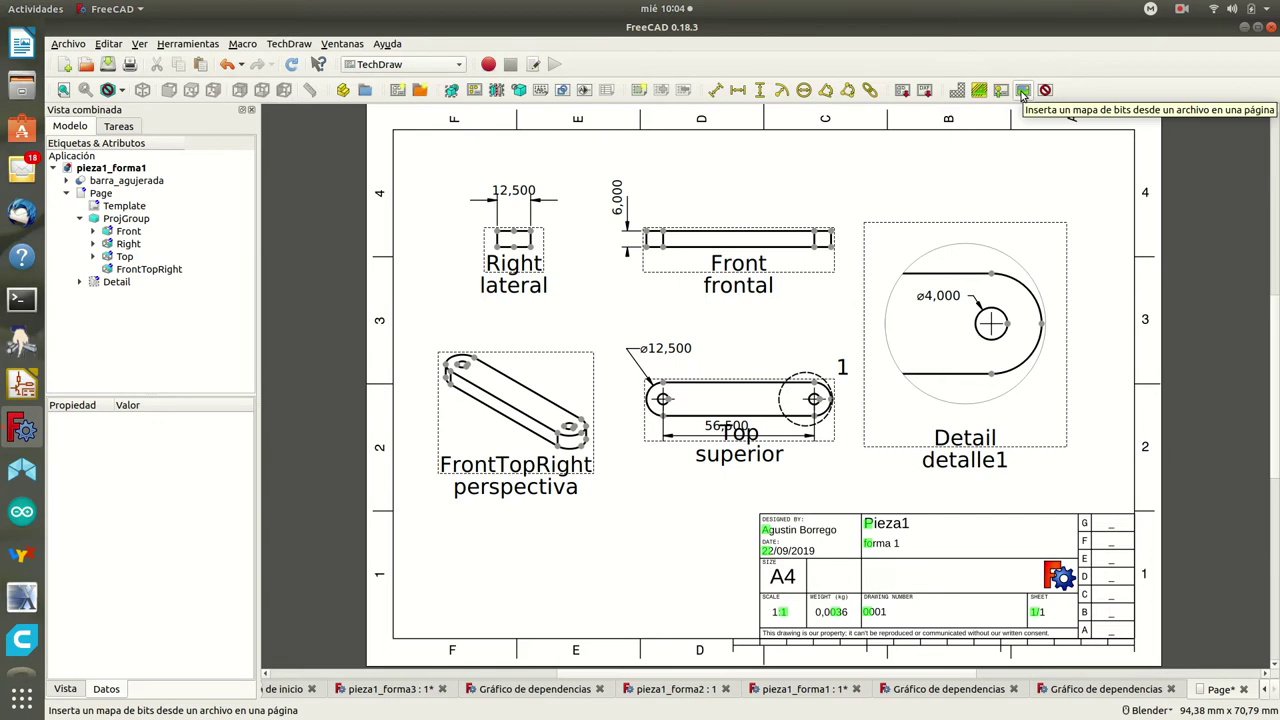
Step: Insert logo_cavanilles.jpeg from /home/agus/Imágenes as a bitmap Image view on the page
click(1022, 91)
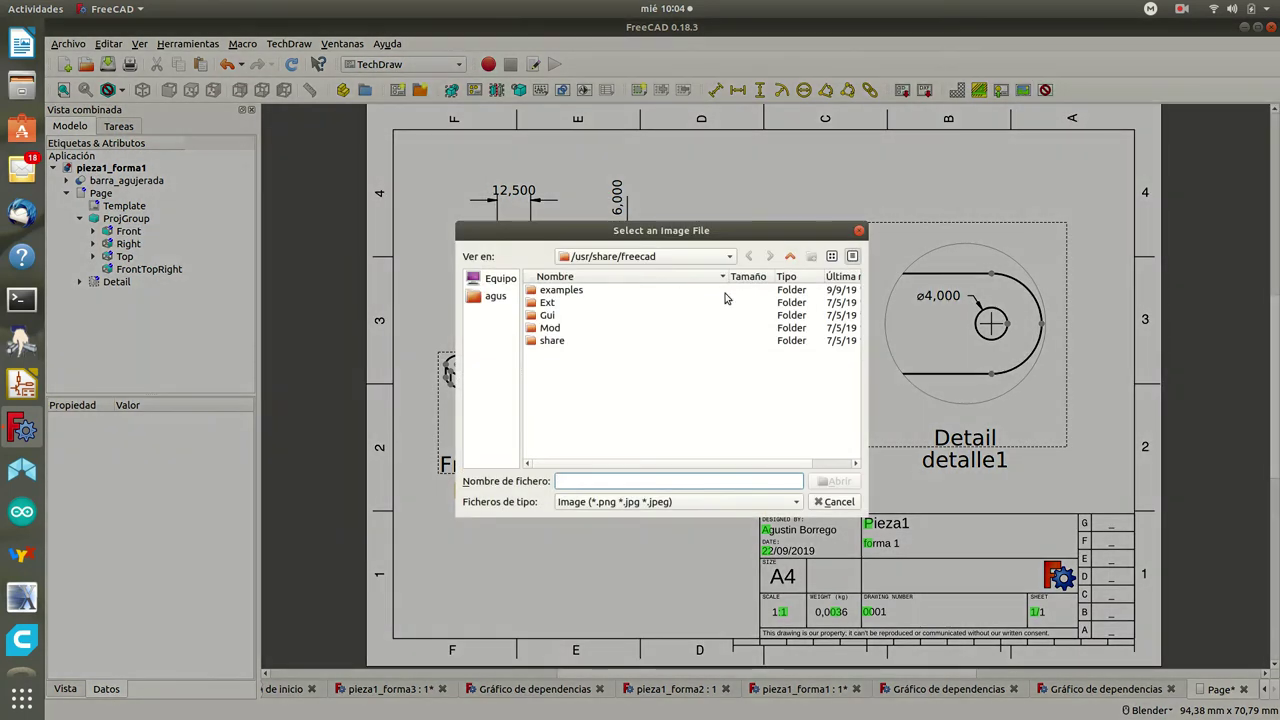
click(790, 257)
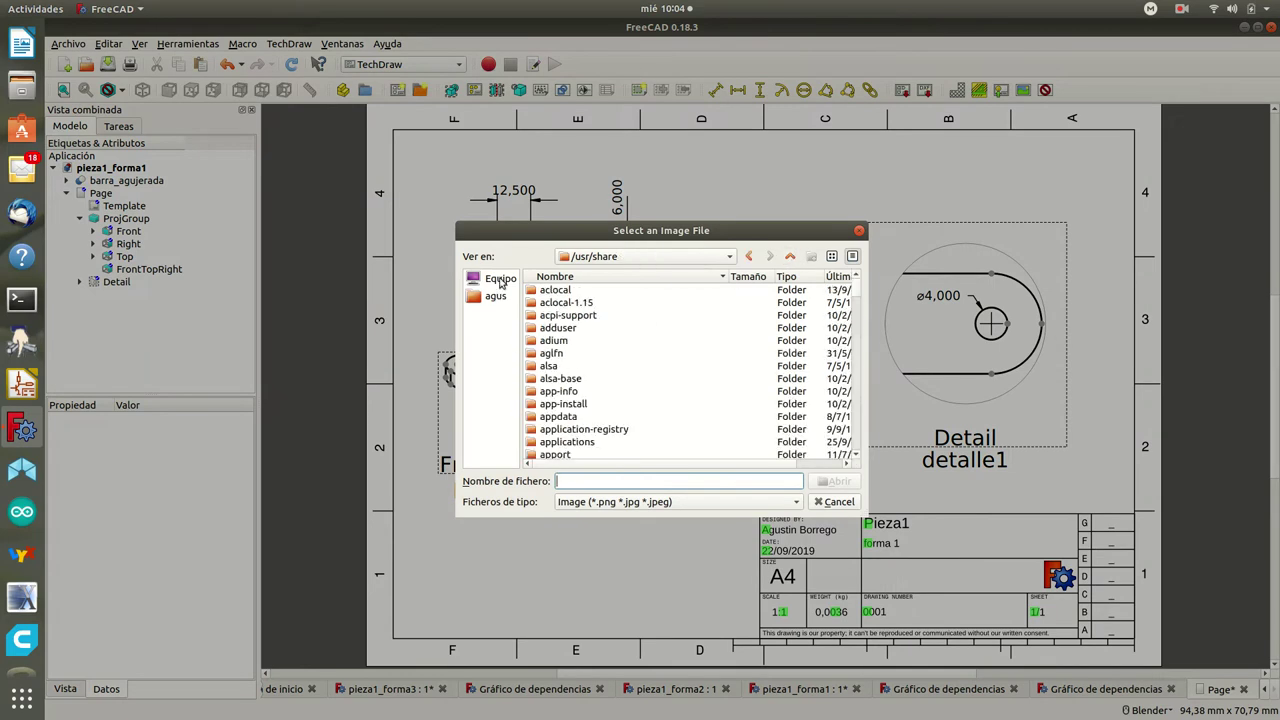
click(500, 280)
click(492, 298)
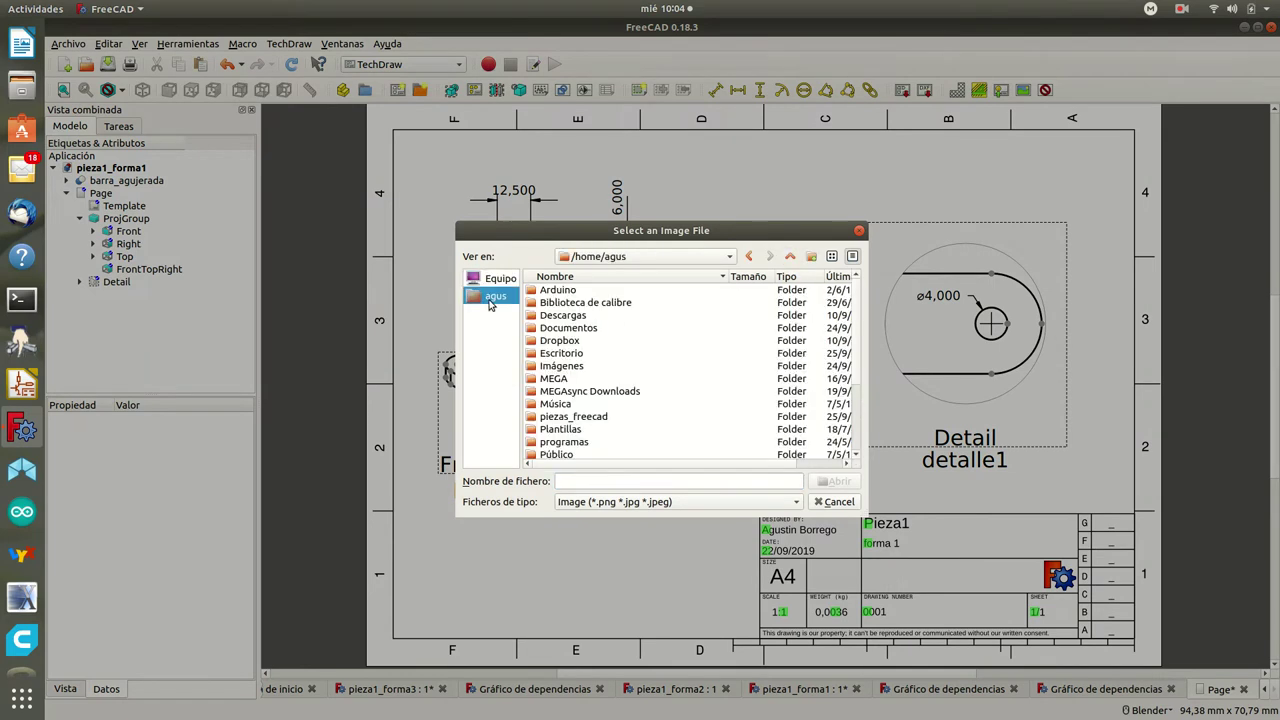
double_click(562, 368)
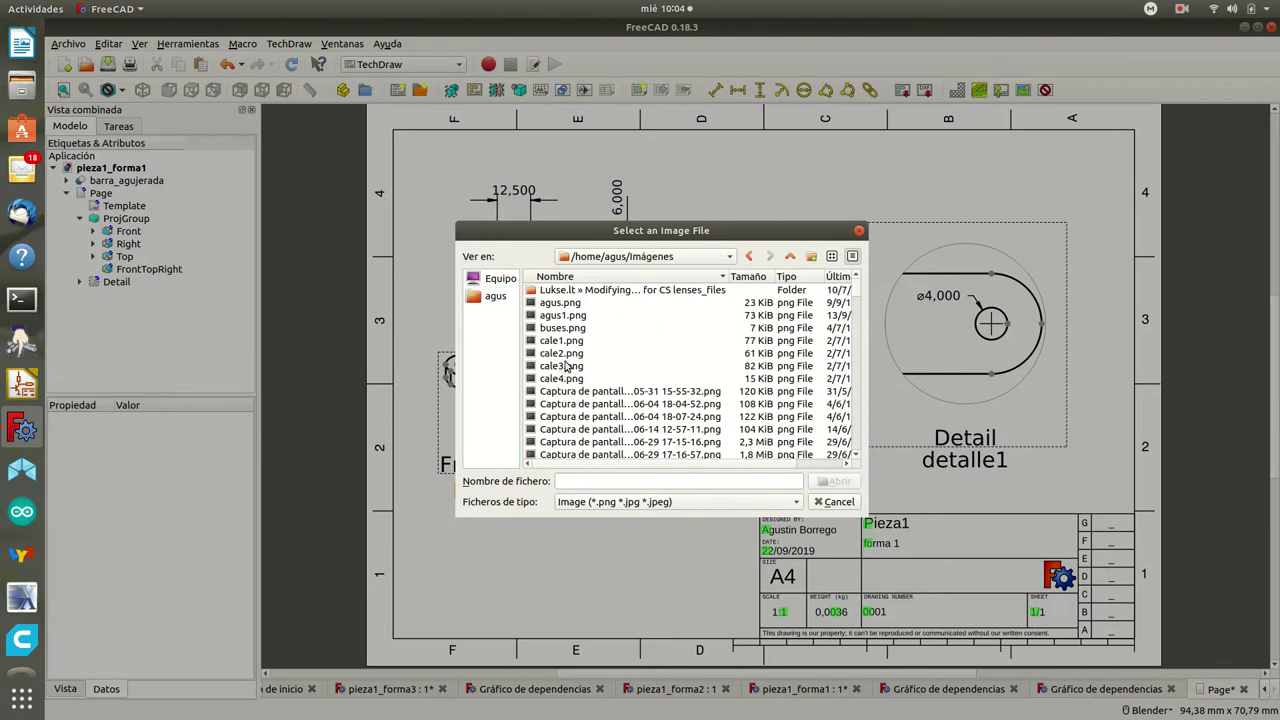
scroll(619, 350, down, 3)
scroll(621, 349, down, 3)
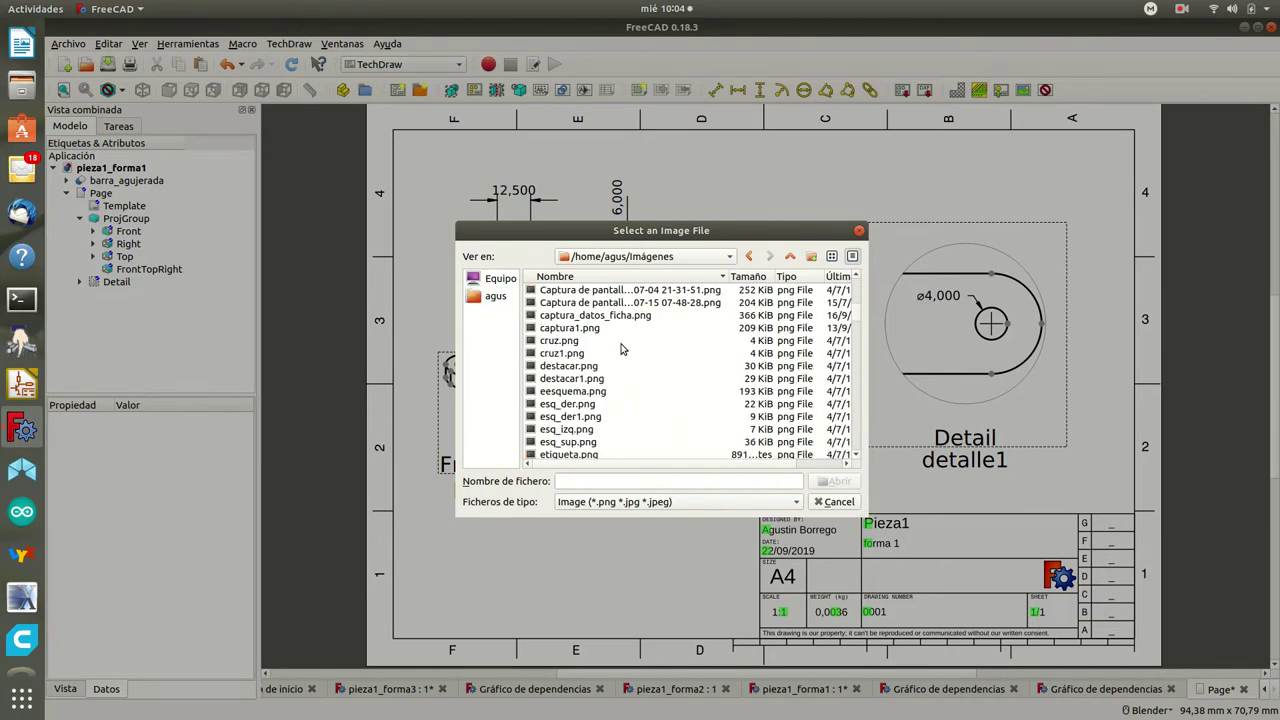
scroll(621, 349, down, 2)
scroll(621, 349, down, 1)
scroll(621, 349, down, 1)
scroll(621, 349, down, 2)
scroll(621, 349, down, 2)
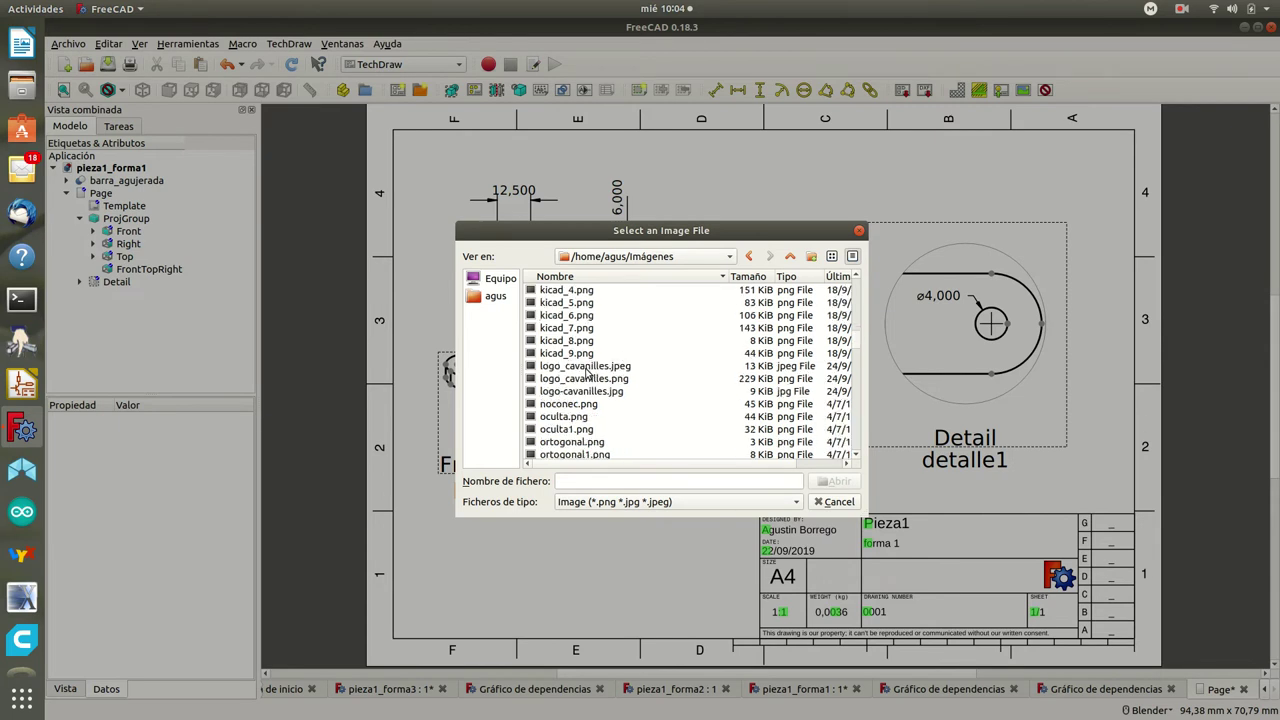
click(587, 368)
click(839, 482)
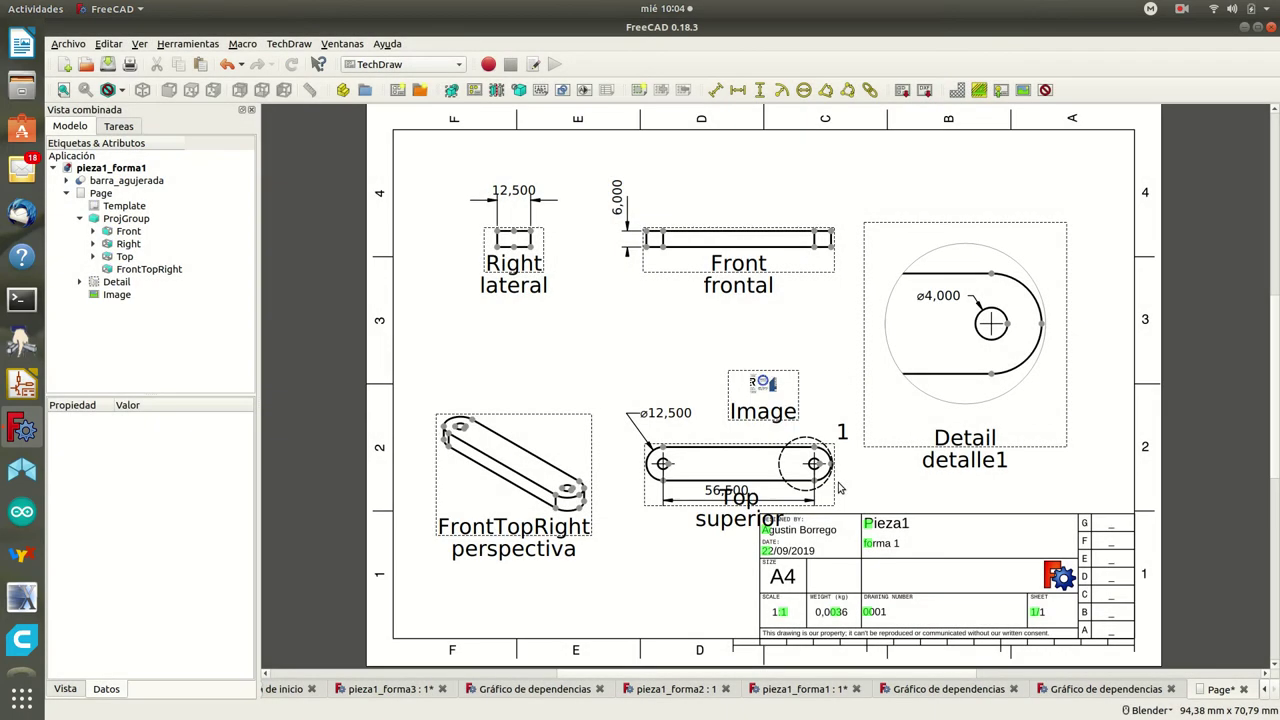
Step: Move the logo down into the title block and set its width to 580
click(767, 390)
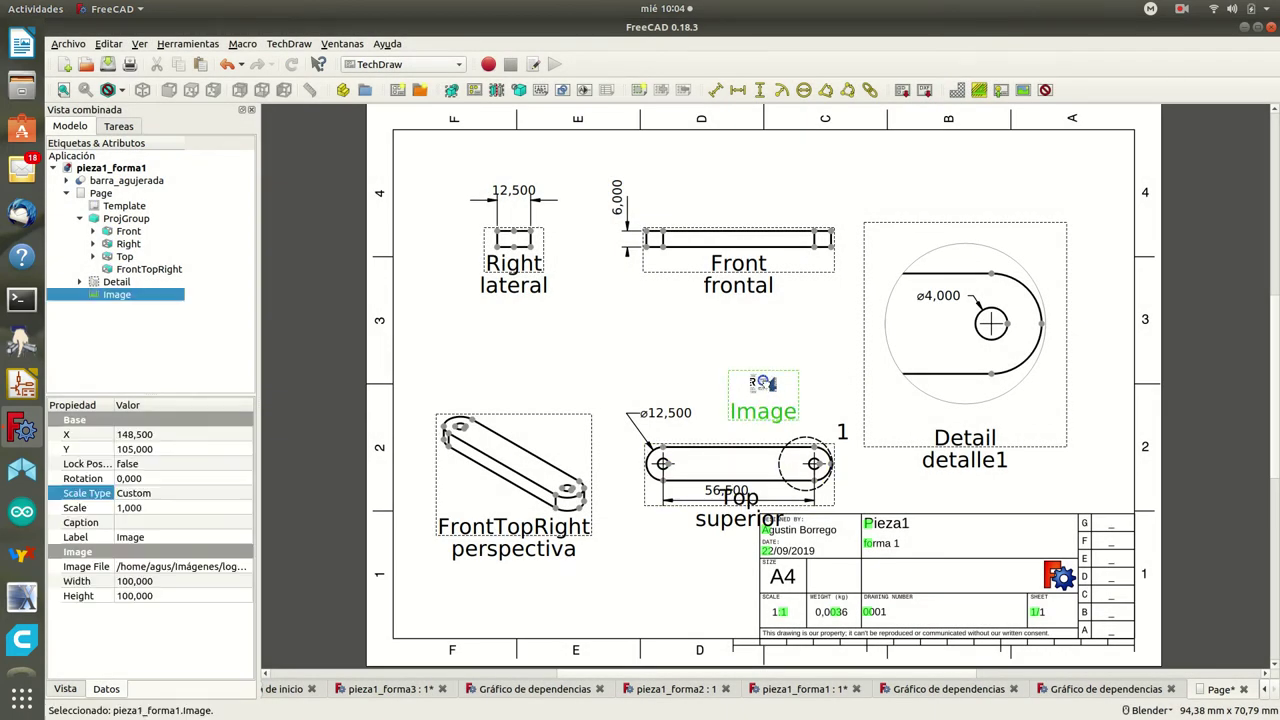
drag(765, 388, 899, 581)
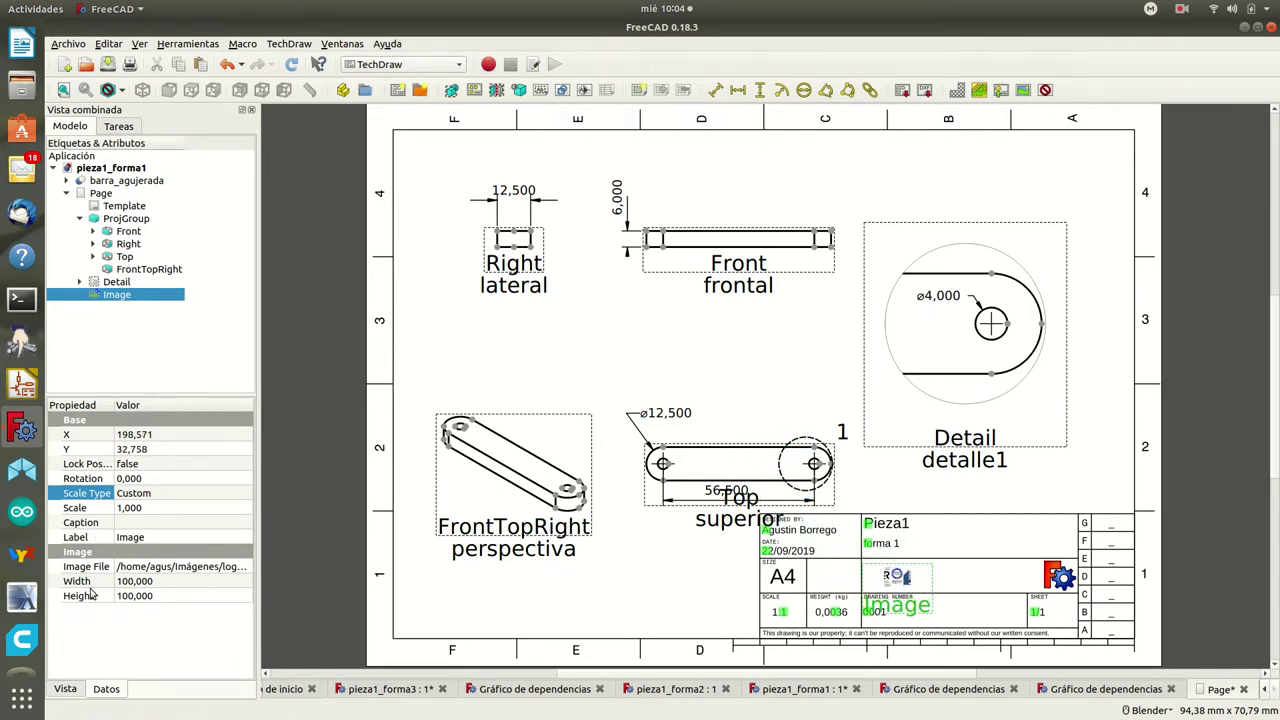
click(155, 585)
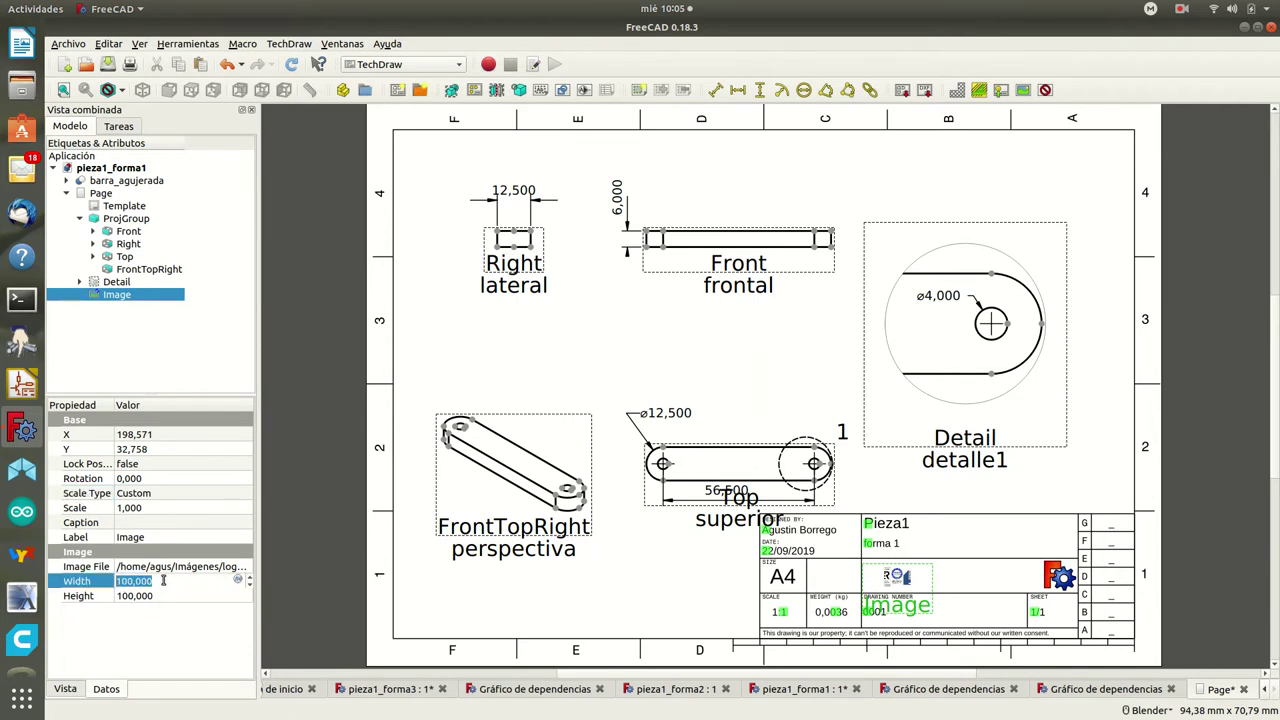
text(4)
click(145, 595)
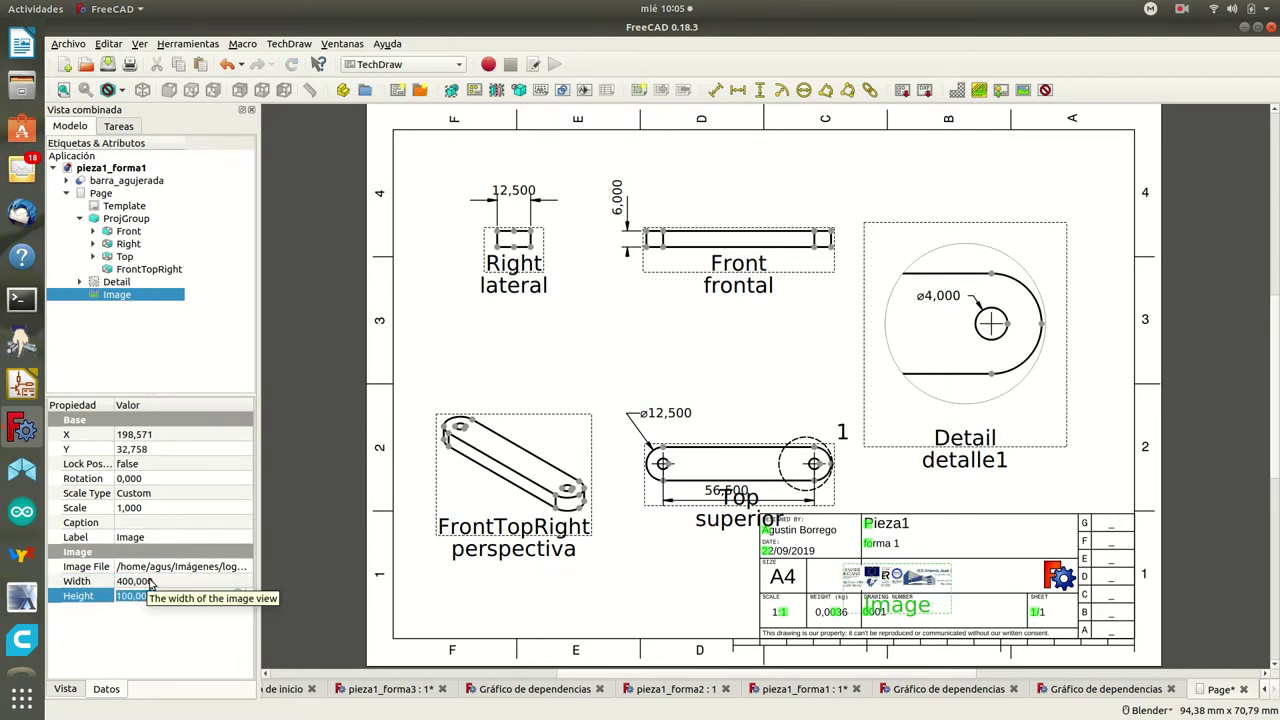
click(150, 581)
text(580)
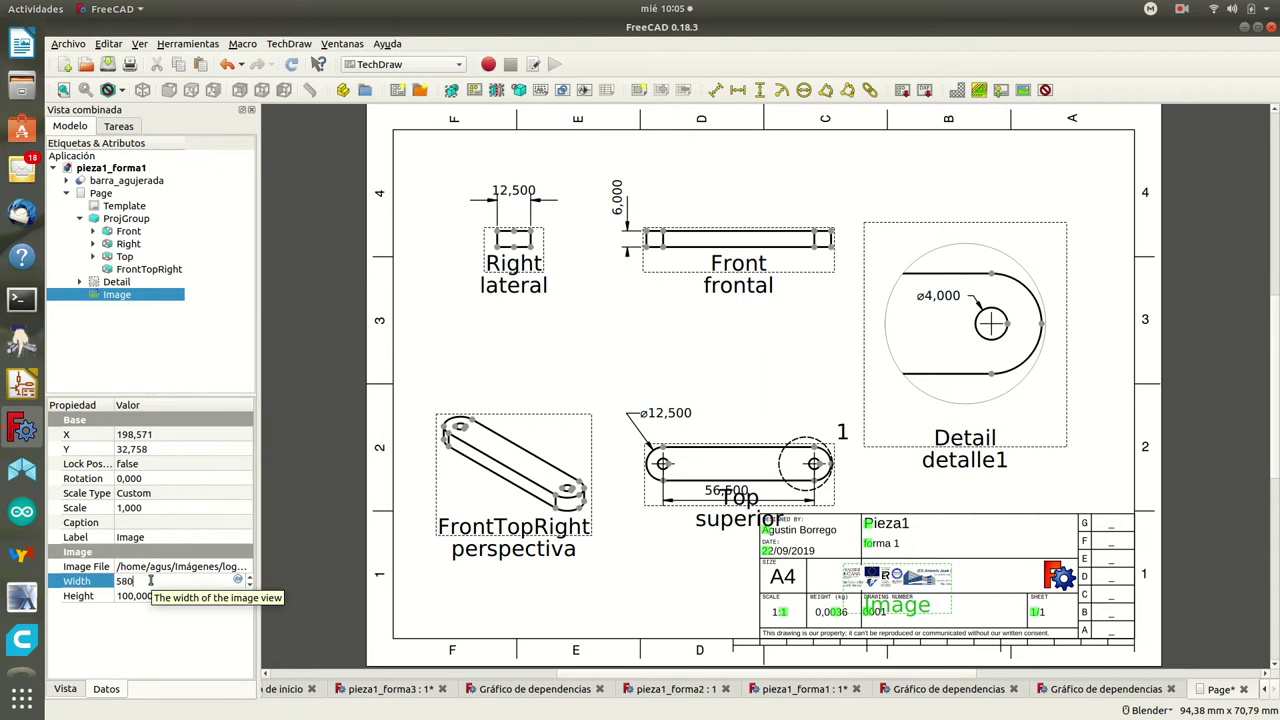
click(136, 596)
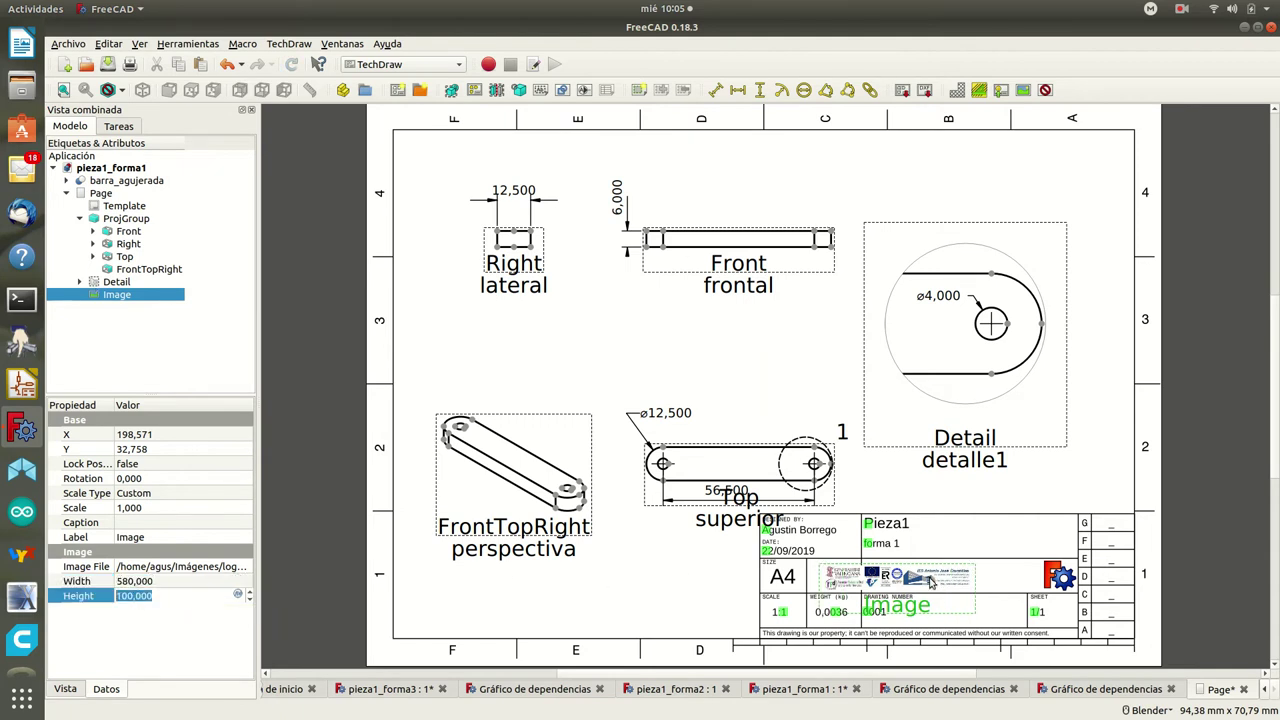
Step: Shift the logo right, set its height to 60, and nudge it into final position
drag(927, 579, 980, 576)
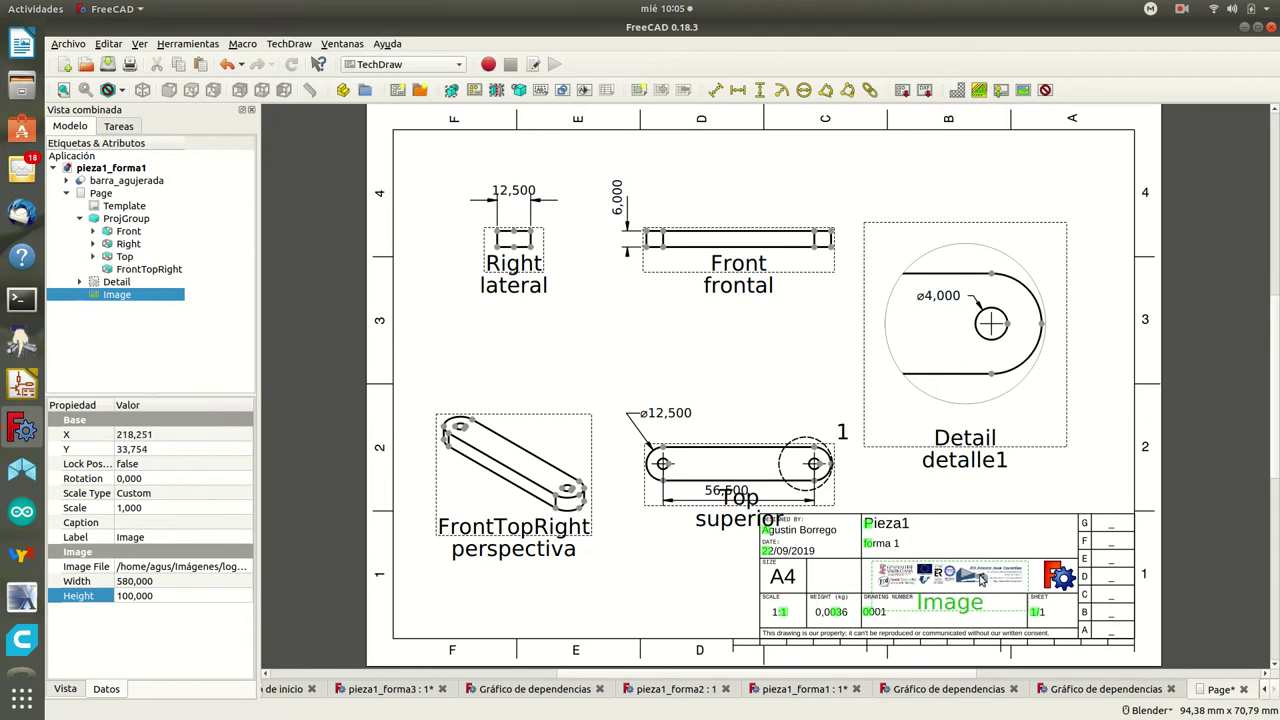
click(151, 596)
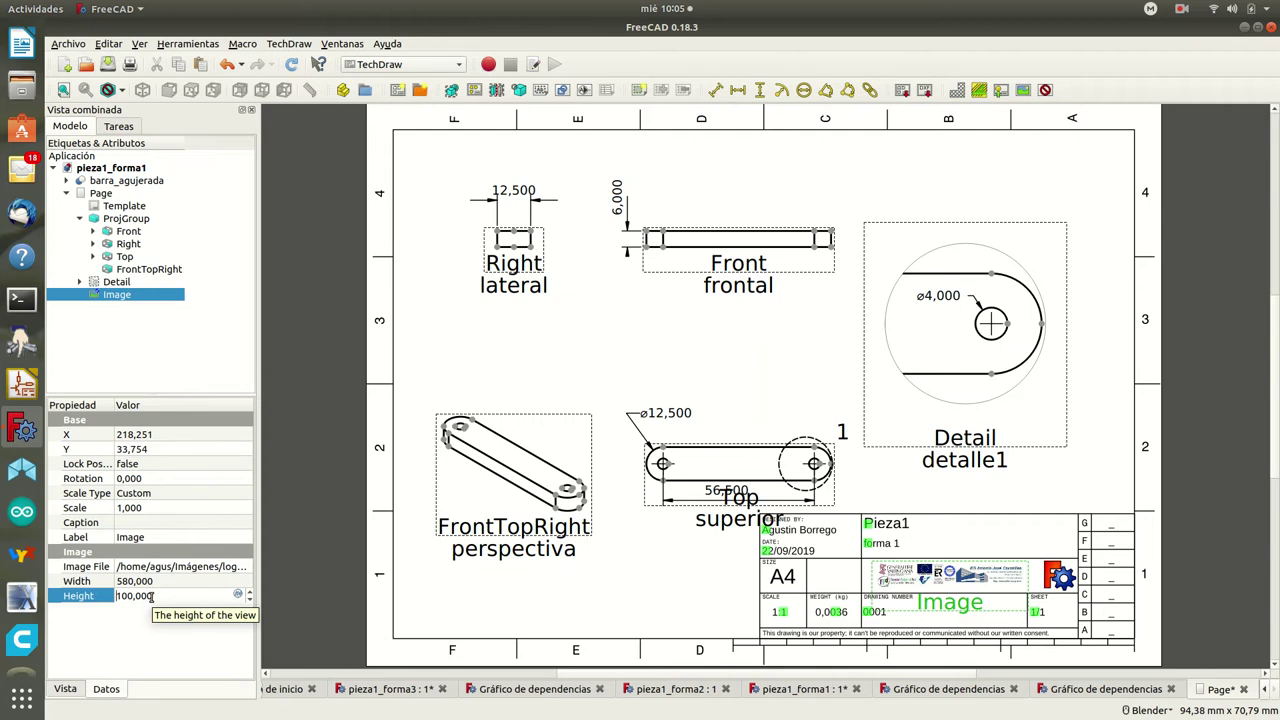
text(60)
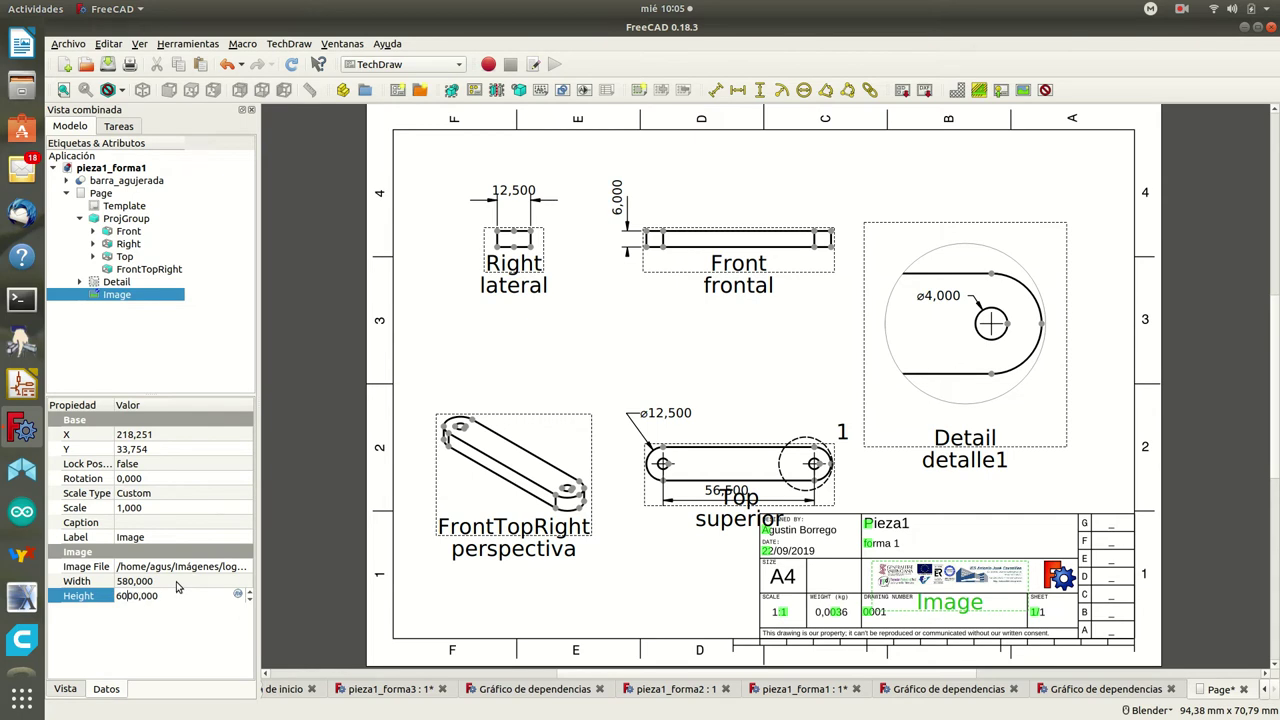
click(177, 582)
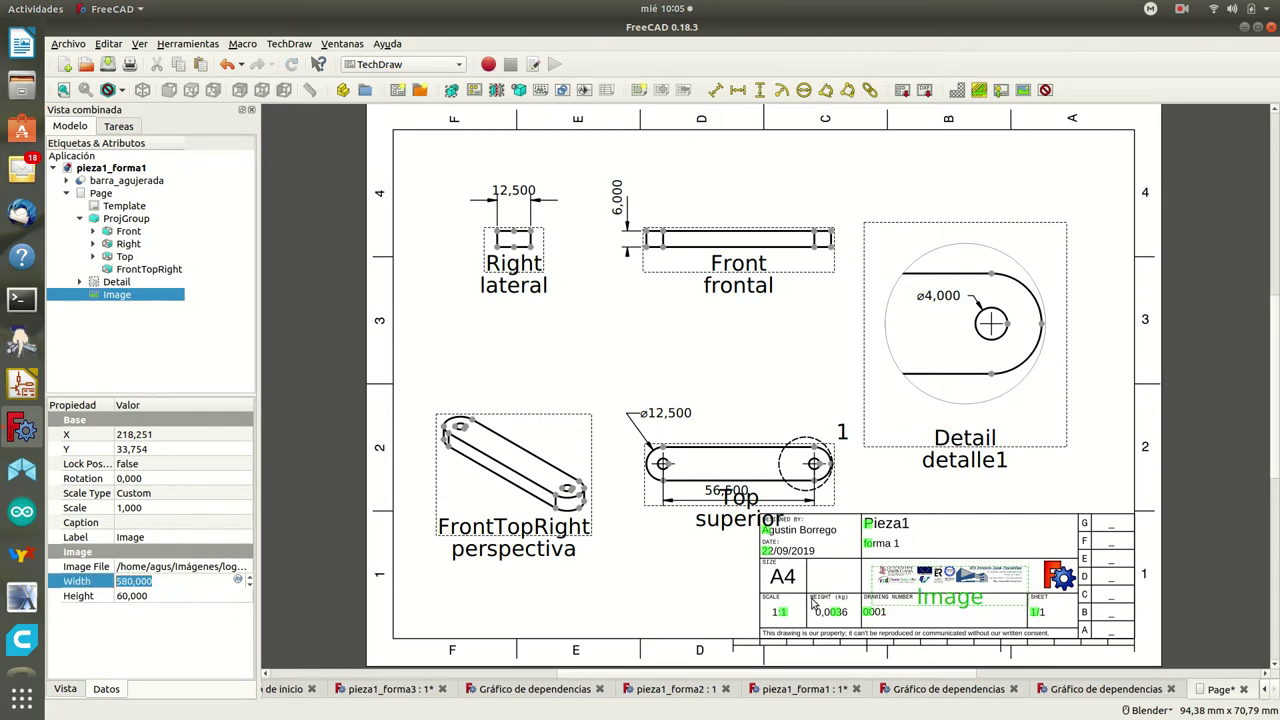
key(Return)
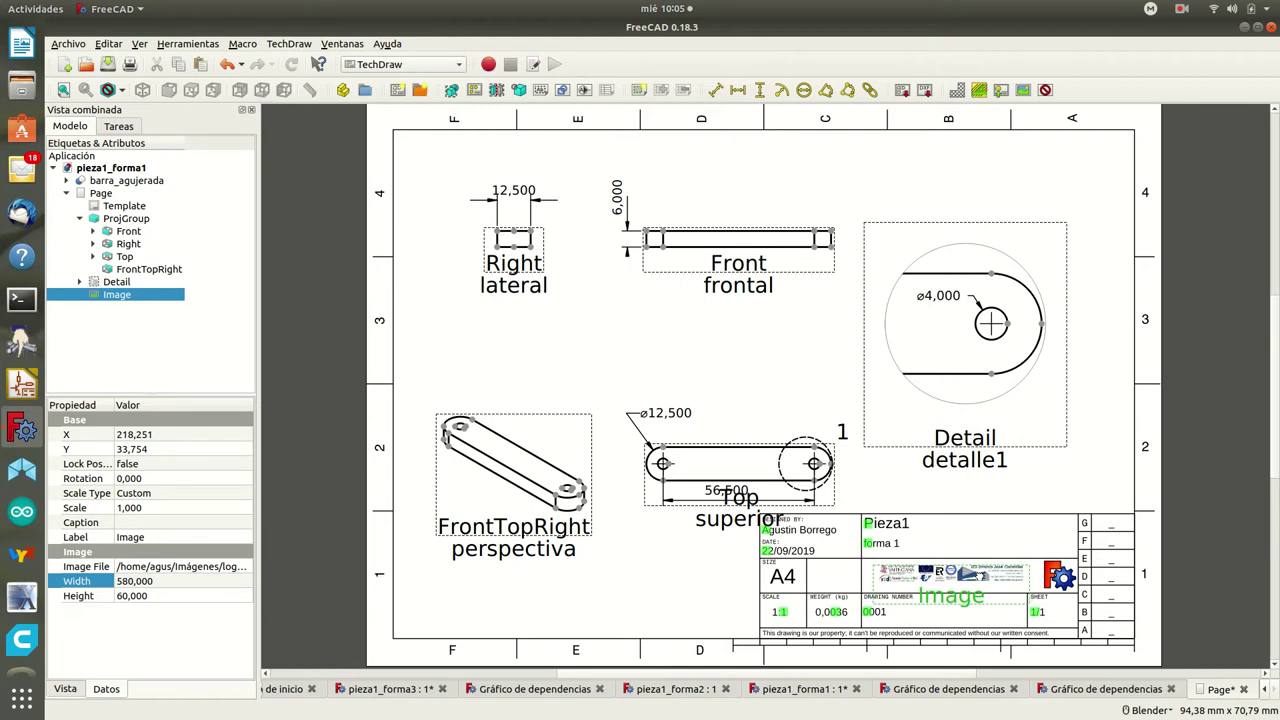
drag(980, 580, 982, 581)
click(68, 44)
click(129, 288)
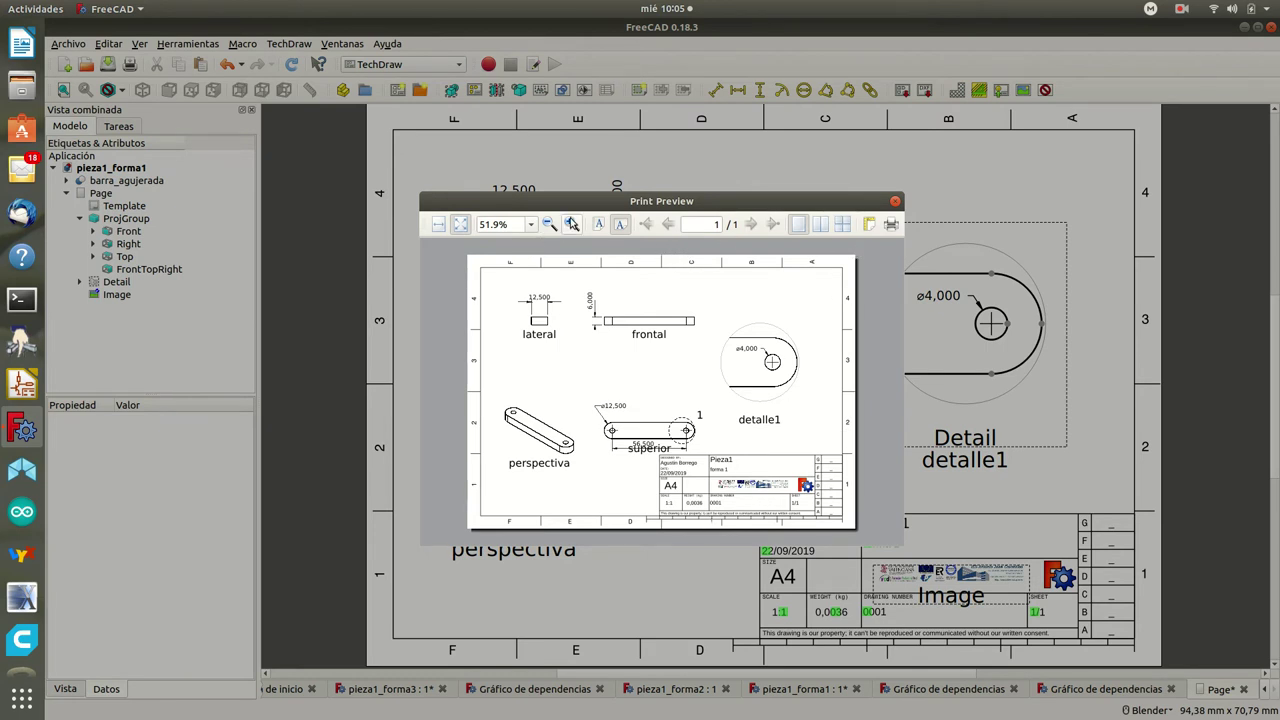
click(571, 224)
click(571, 224)
click(571, 224)
click(571, 224)
click(571, 224)
click(571, 224)
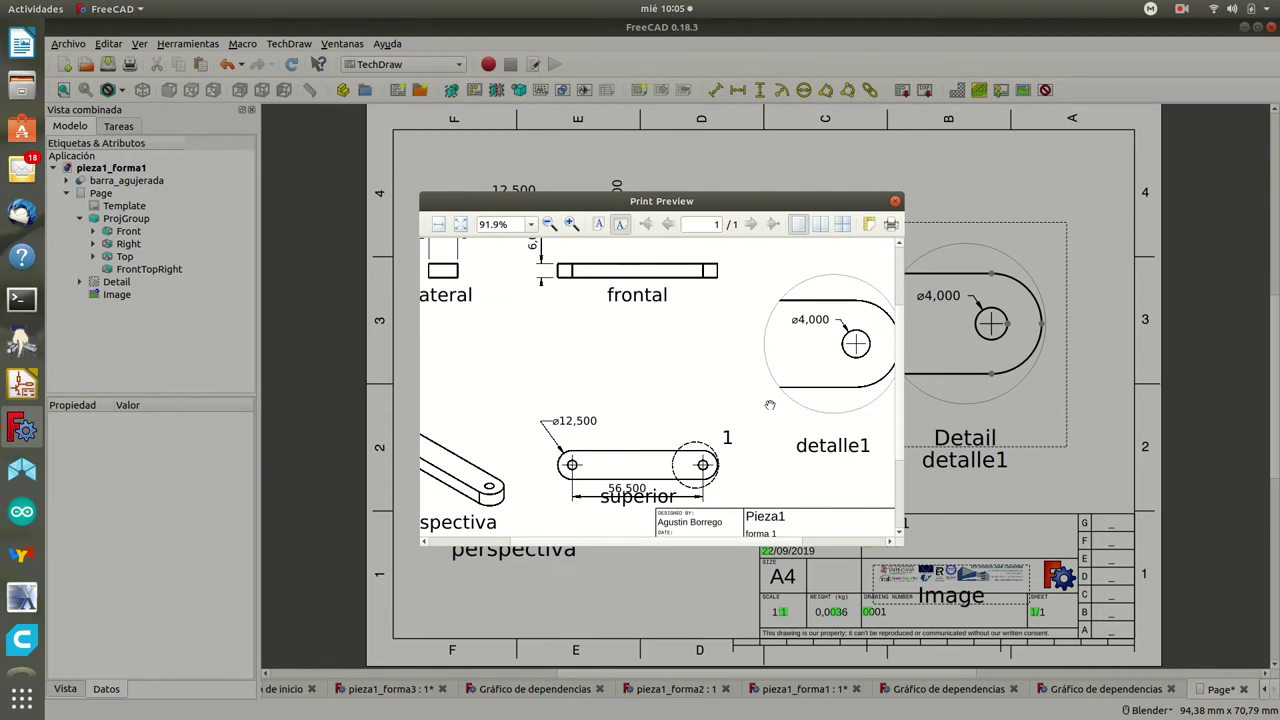
scroll(770, 405, down, 3)
scroll(719, 456, up, 1)
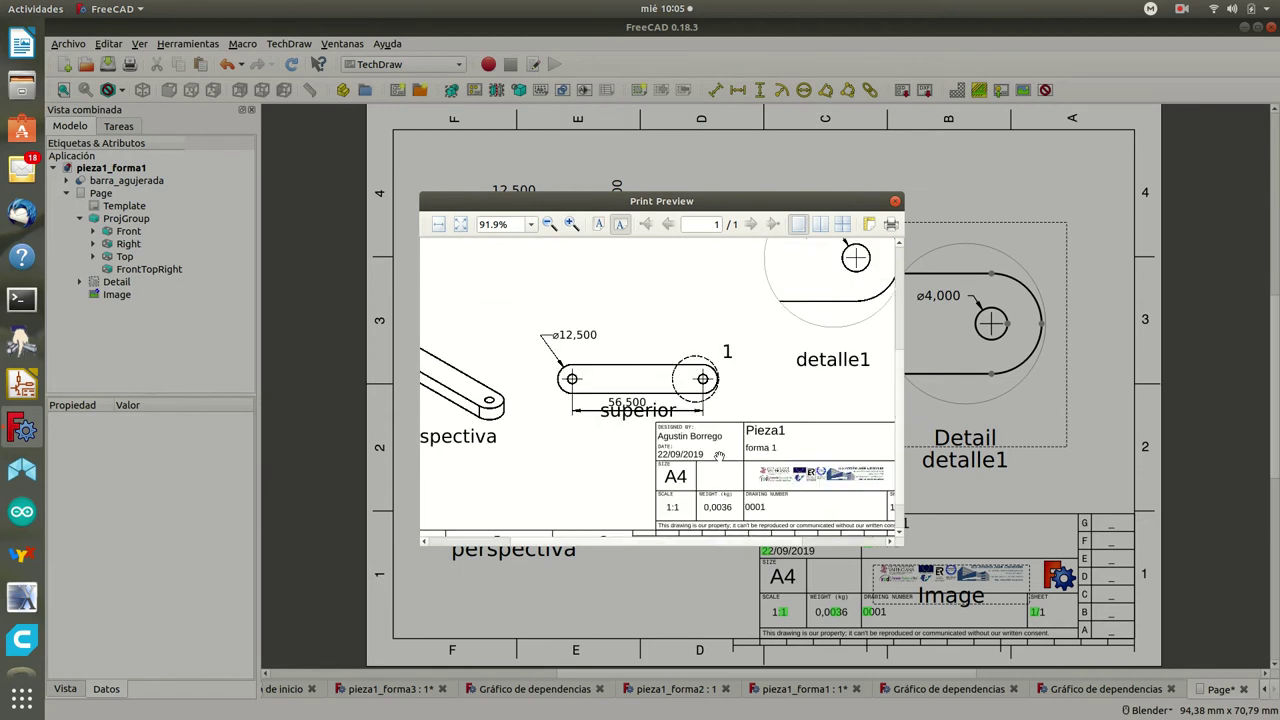
scroll(719, 456, up, 4)
scroll(719, 456, down, 2)
scroll(719, 456, down, 2)
scroll(719, 456, down, 1)
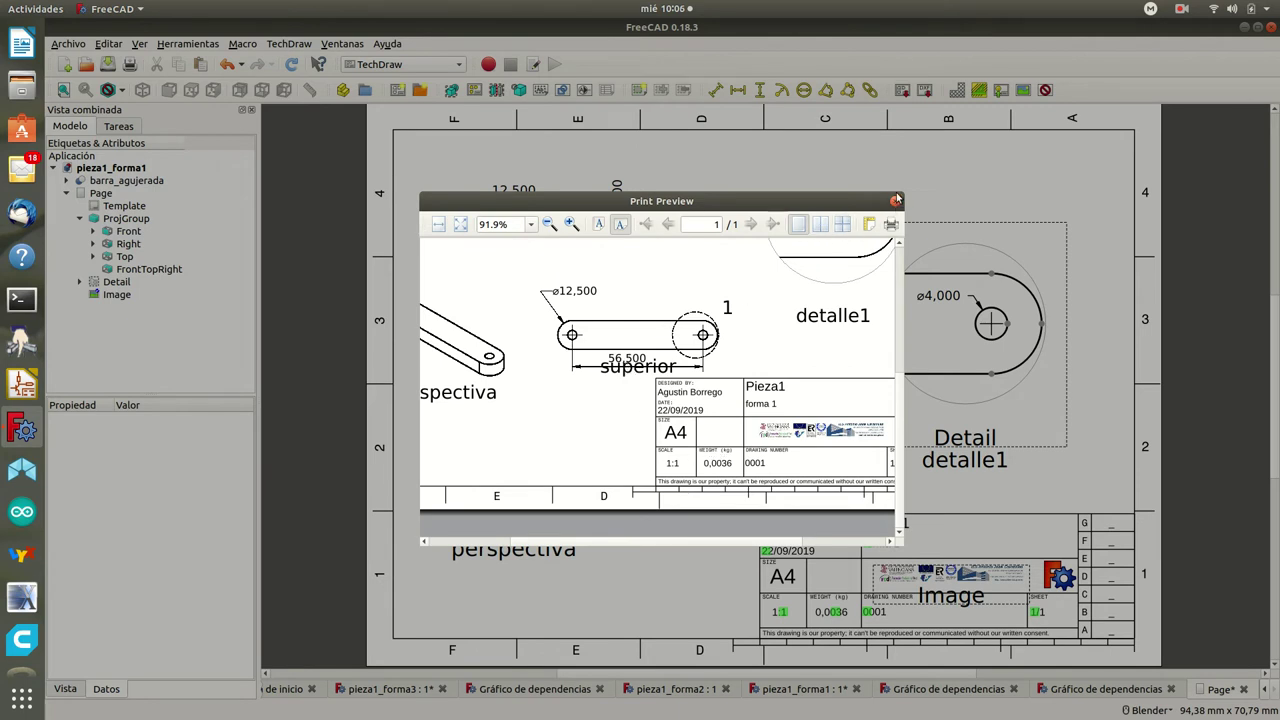
click(896, 203)
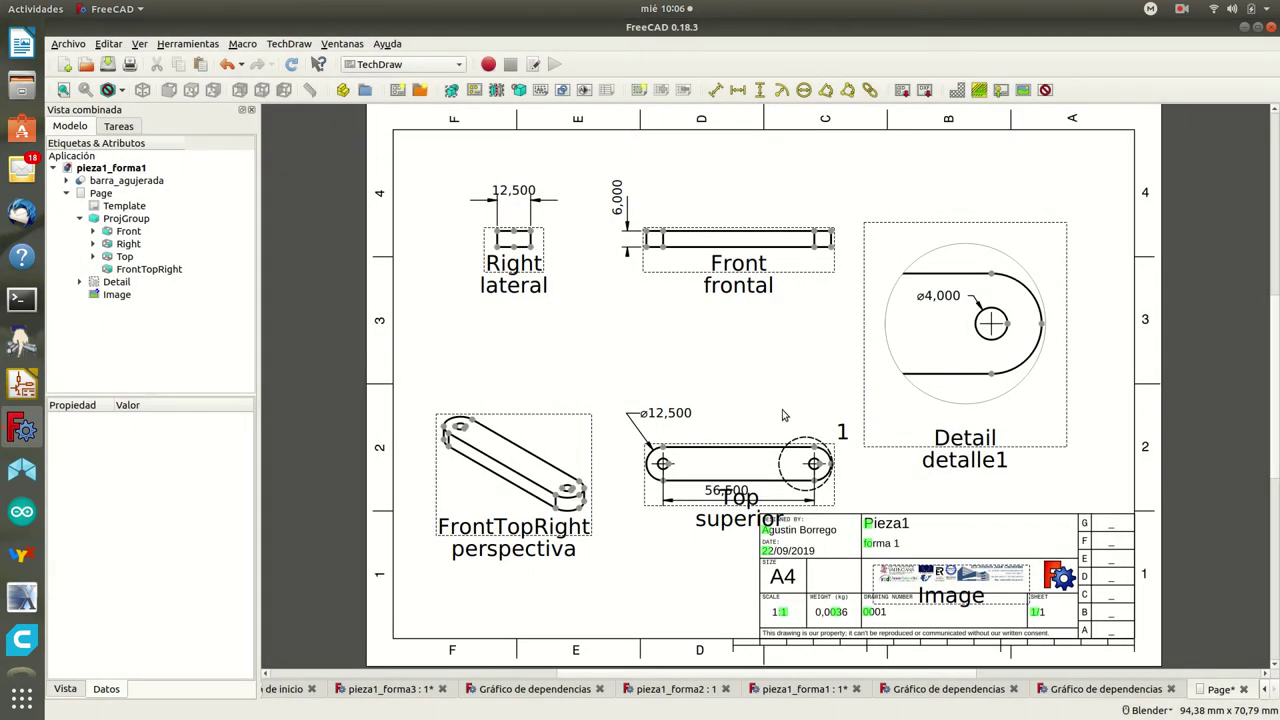
Step: Place the 56,500 dimension above the Top view and shift the ø12,500 dimension right
drag(724, 499, 724, 364)
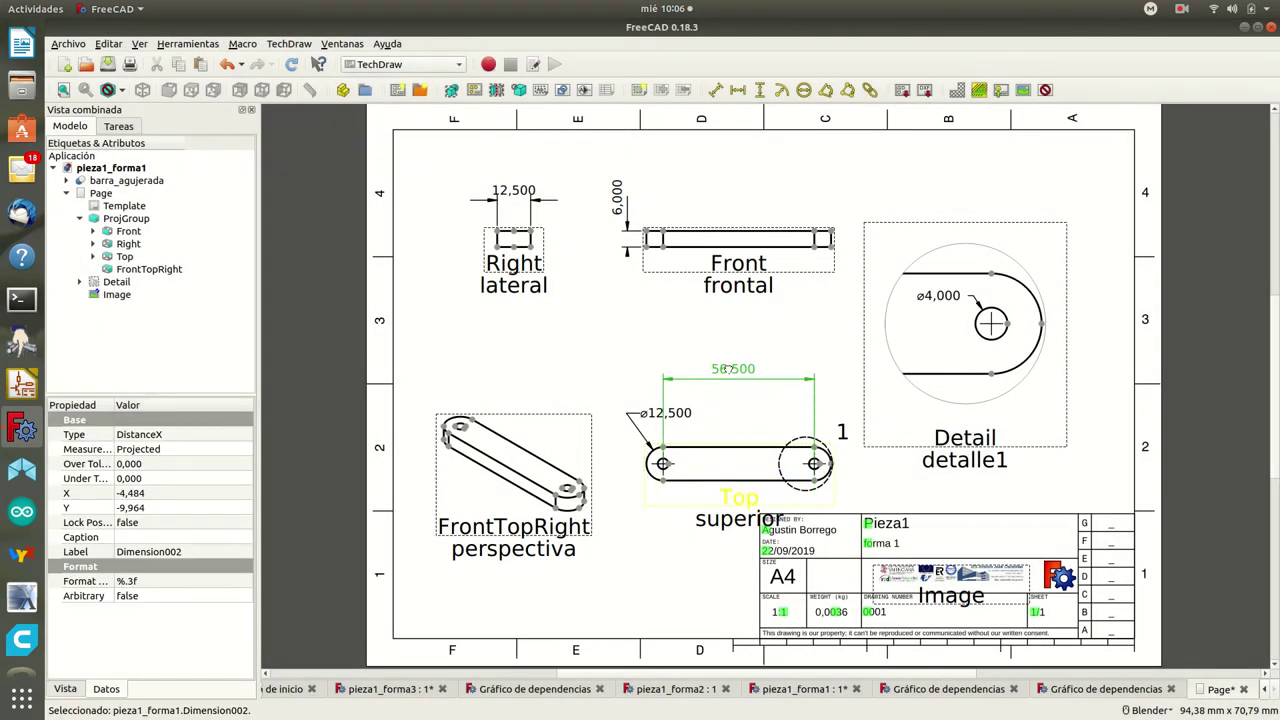
mouse_move(652, 414)
mouse_down()
mouse_move(712, 415)
mouse_move(598, 496)
mouse_move(589, 434)
mouse_move(576, 434)
mouse_up()
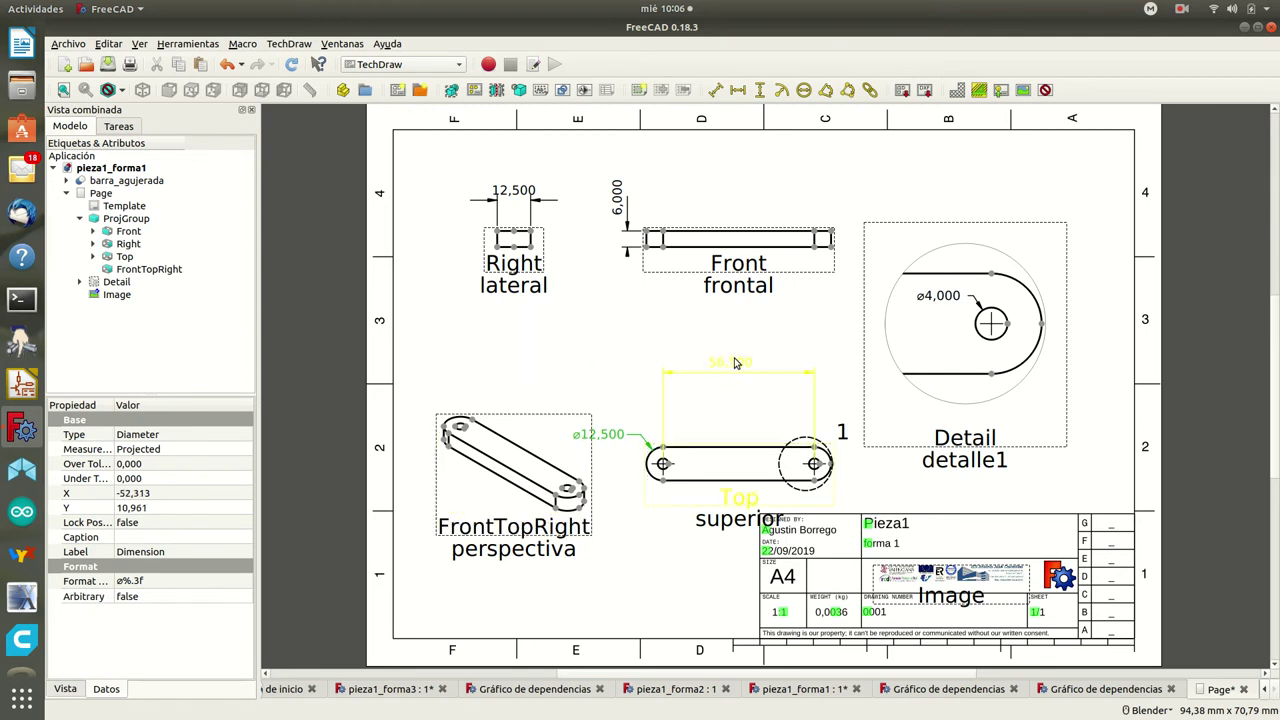
drag(737, 365, 737, 405)
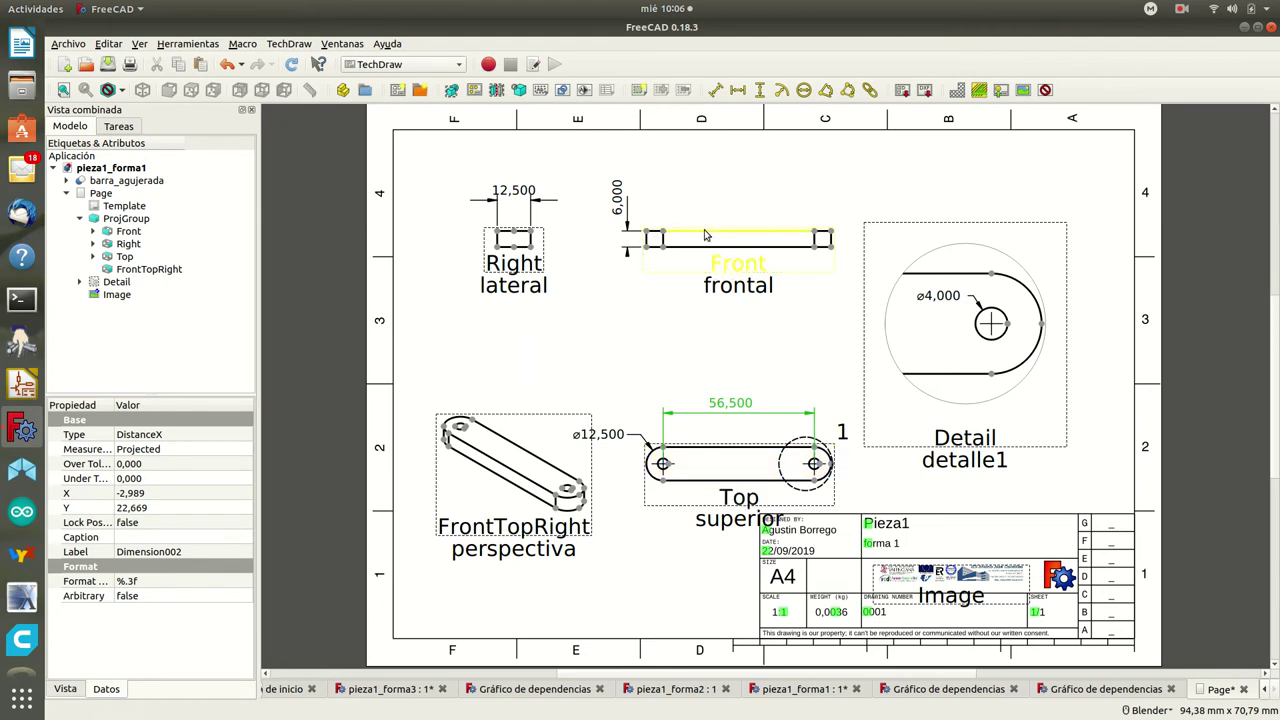
Step: Move the projection group up on the sheet and check the result in Print Preview
click(720, 264)
drag(720, 264, 720, 232)
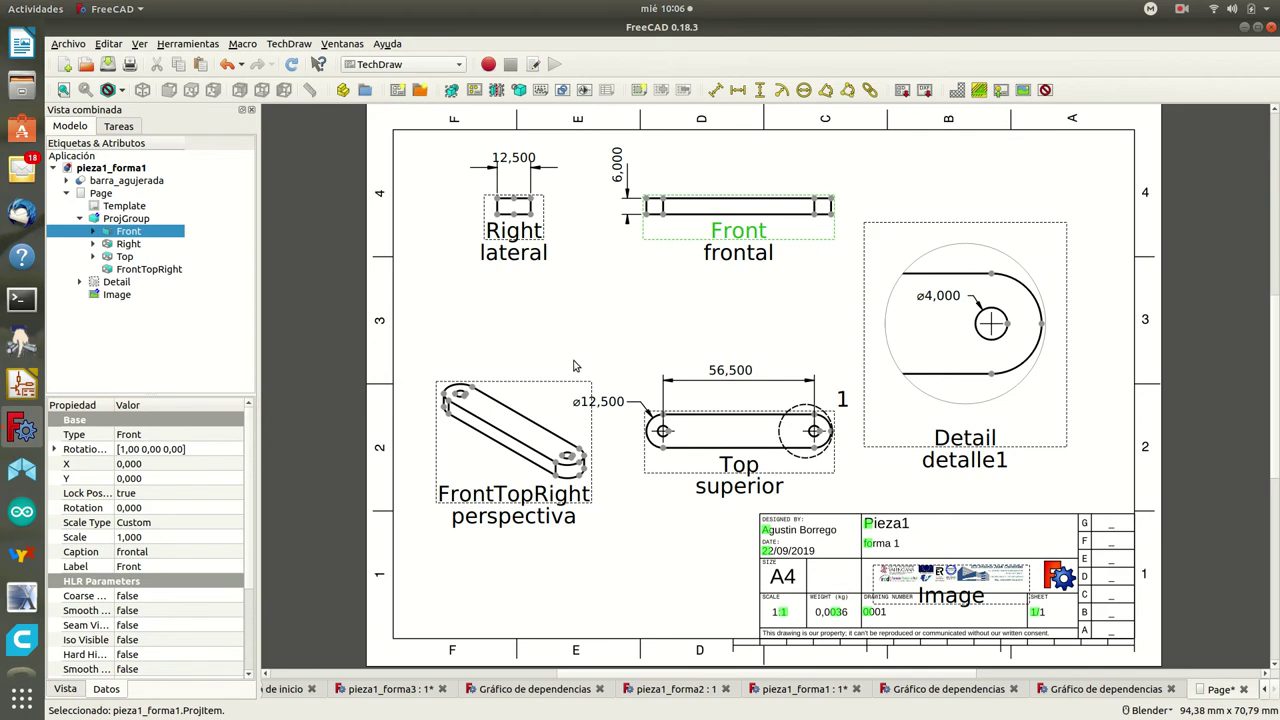
click(68, 44)
click(120, 281)
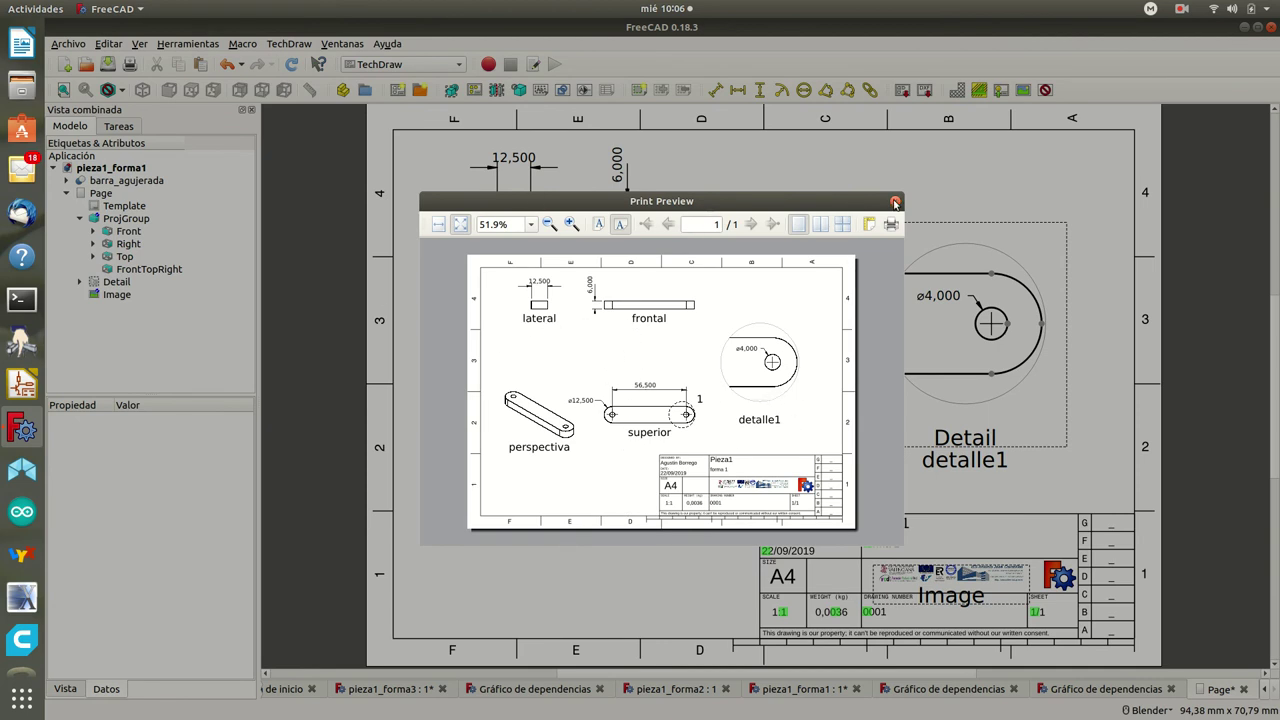
click(895, 204)
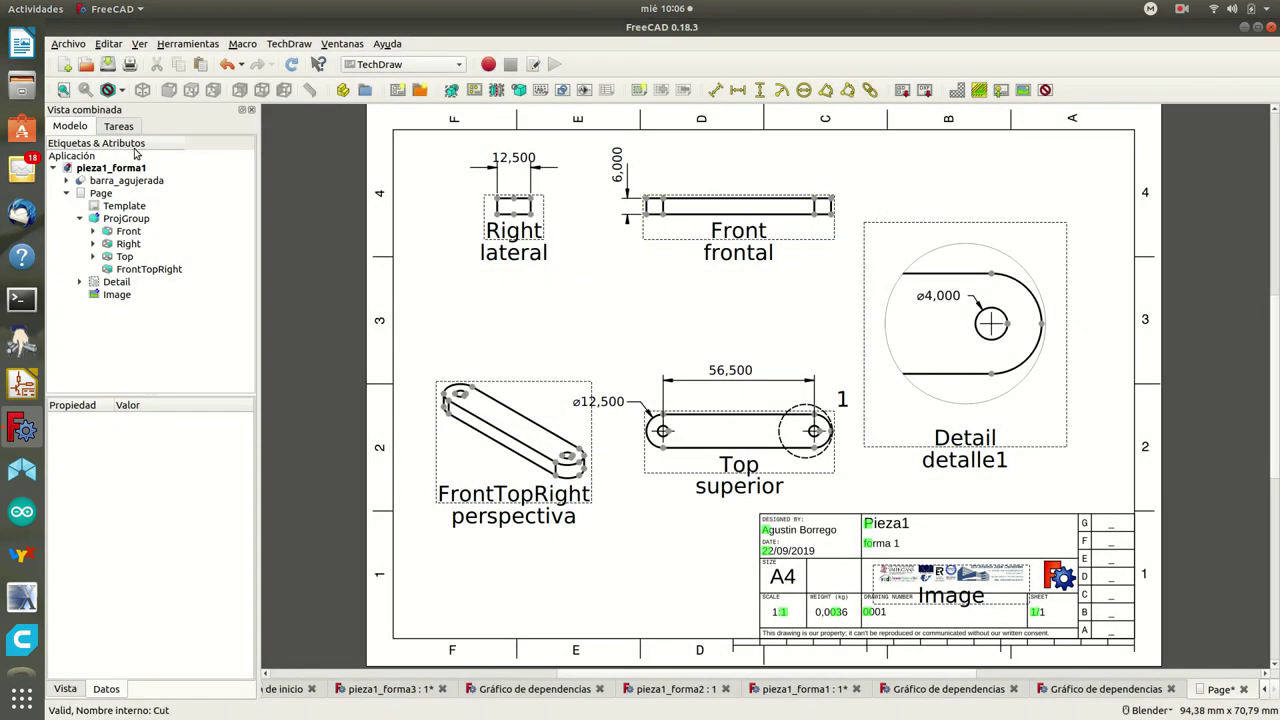
Step: Return to the pieza1_forma1 3D model and show the bar in isometric view
click(68, 45)
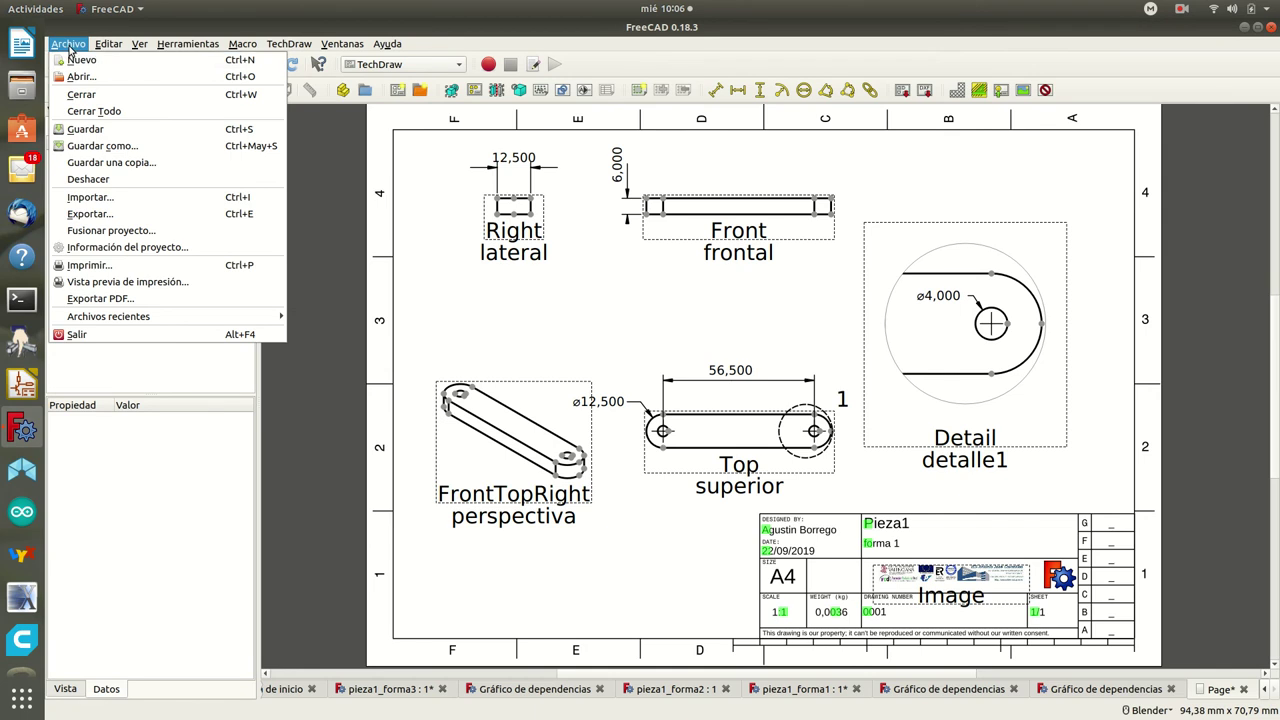
click(68, 45)
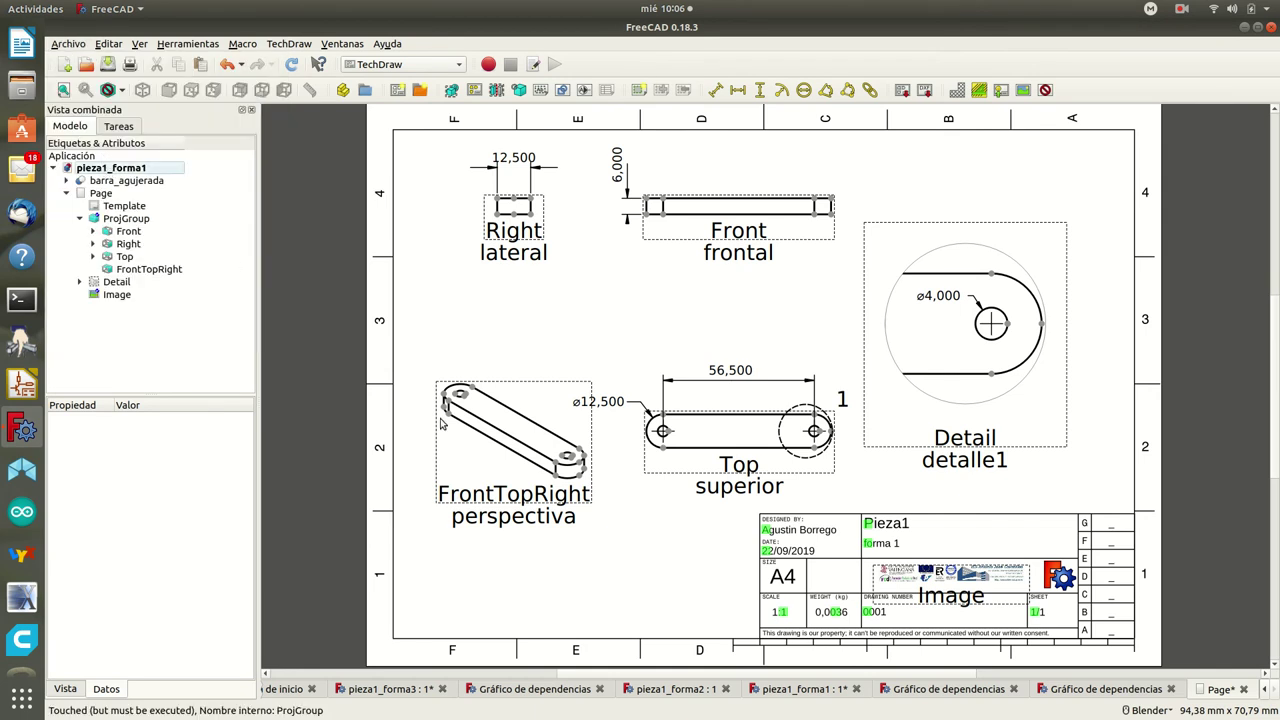
click(816, 689)
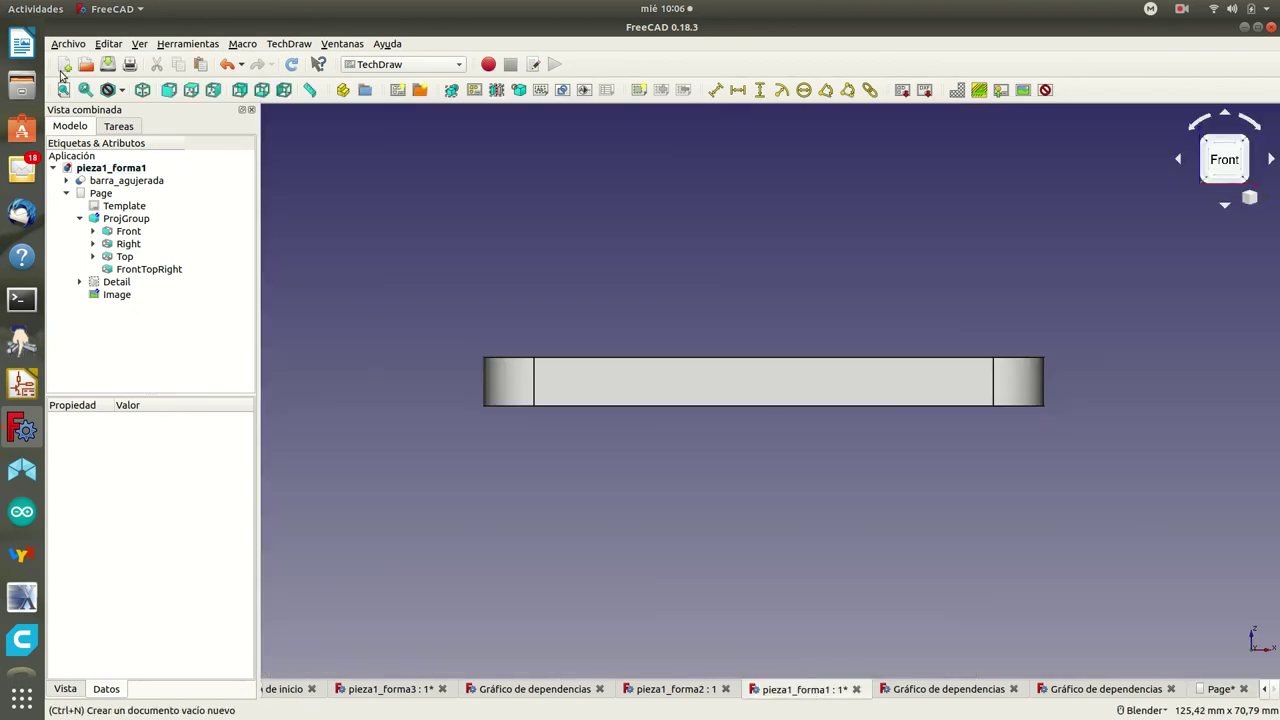
click(143, 91)
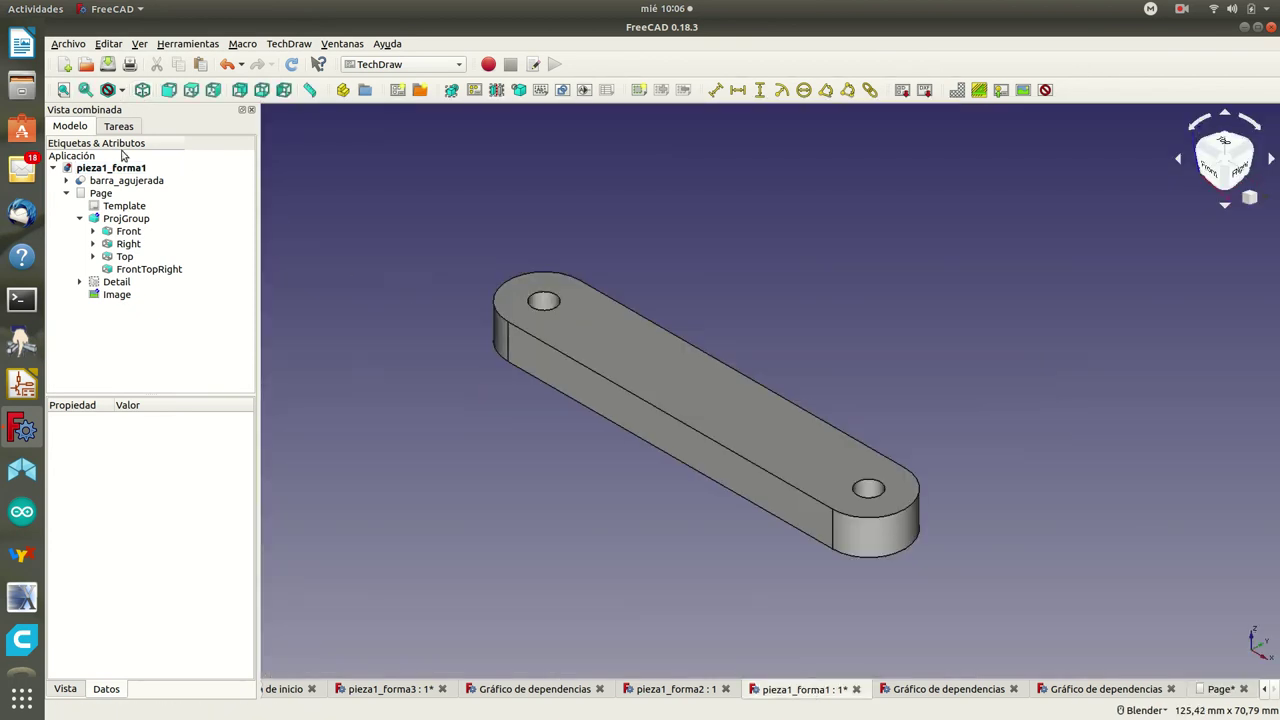
Step: Save the document as pieza1_forma1_doc.FCStd in the piezas_freecad folder
click(60, 45)
click(103, 147)
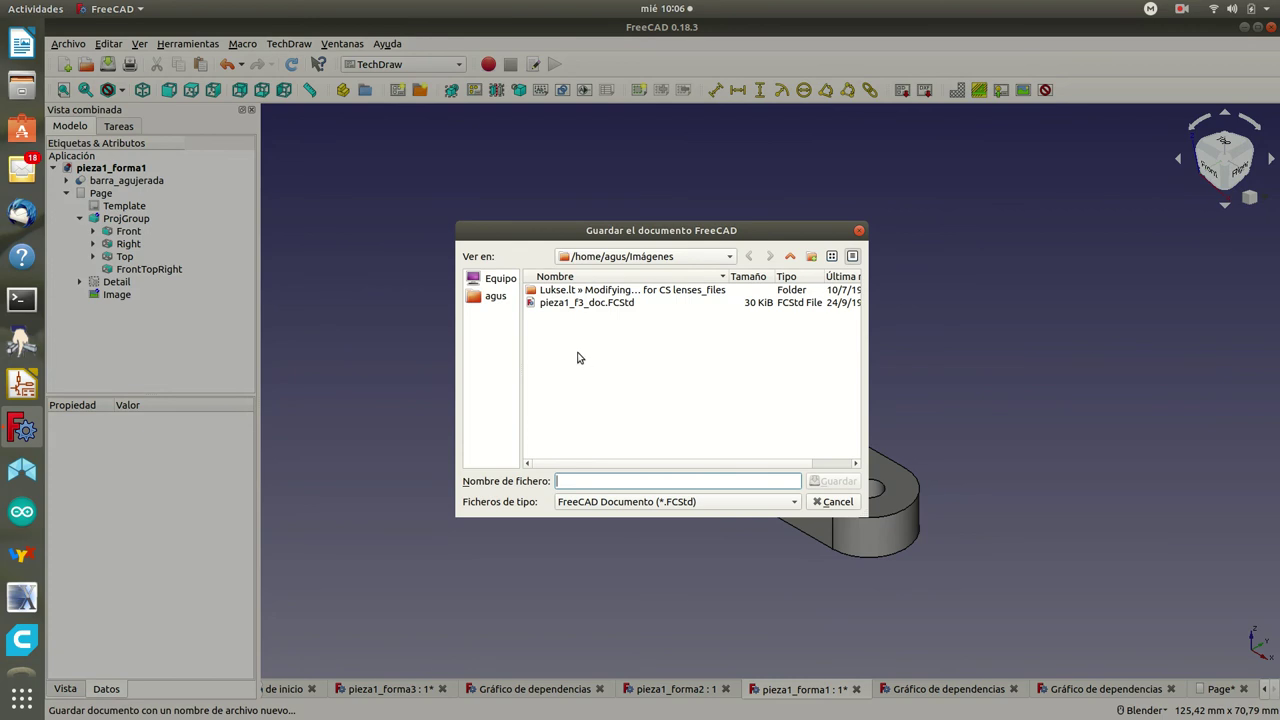
click(491, 301)
scroll(628, 383, down, 2)
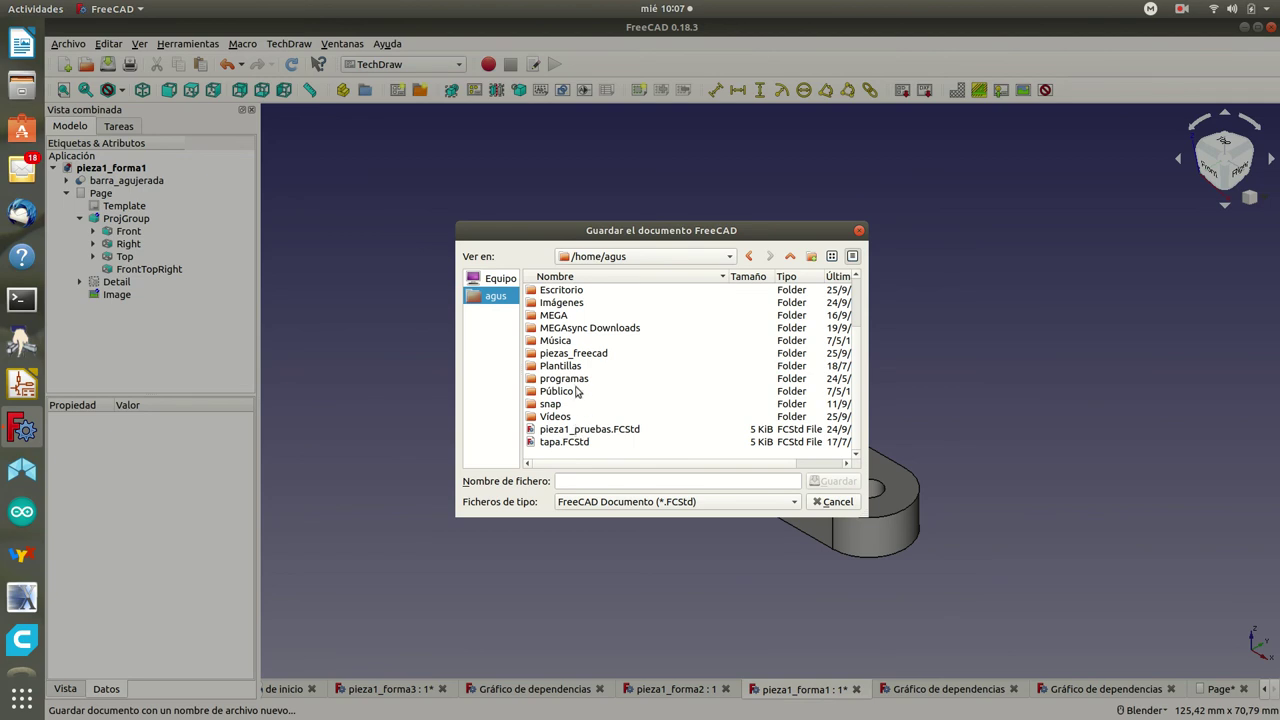
double_click(573, 354)
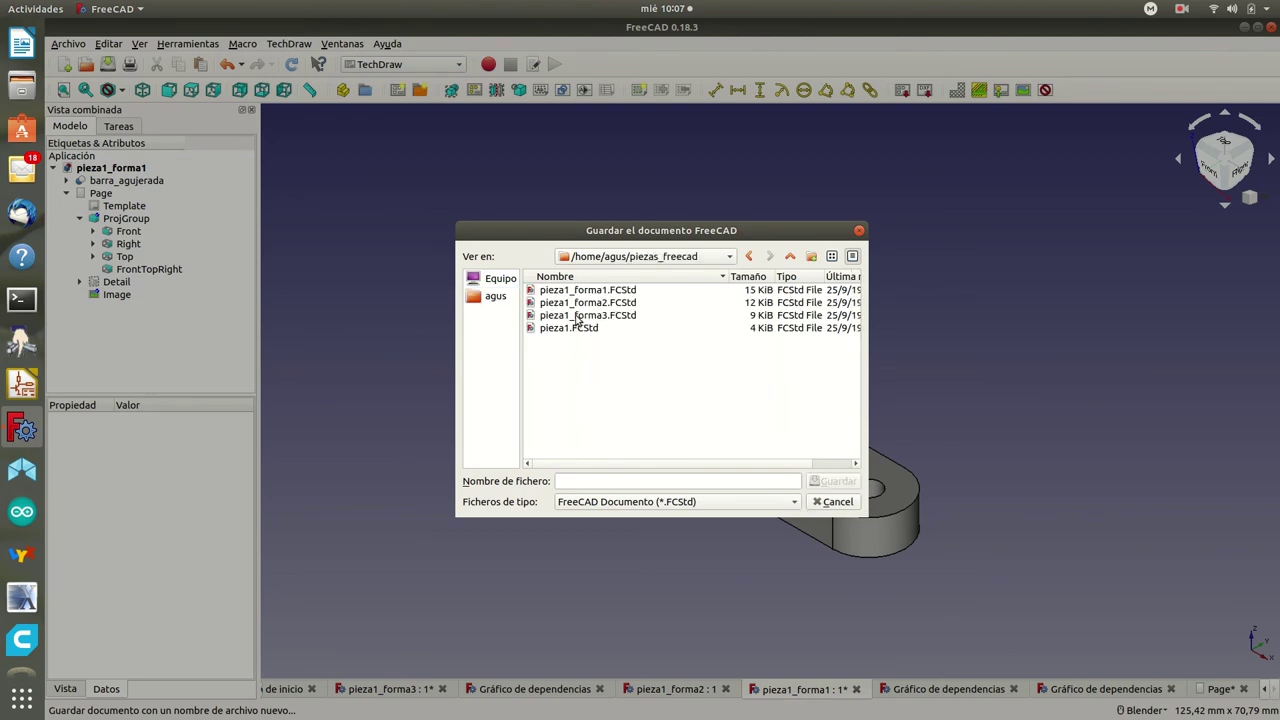
click(577, 291)
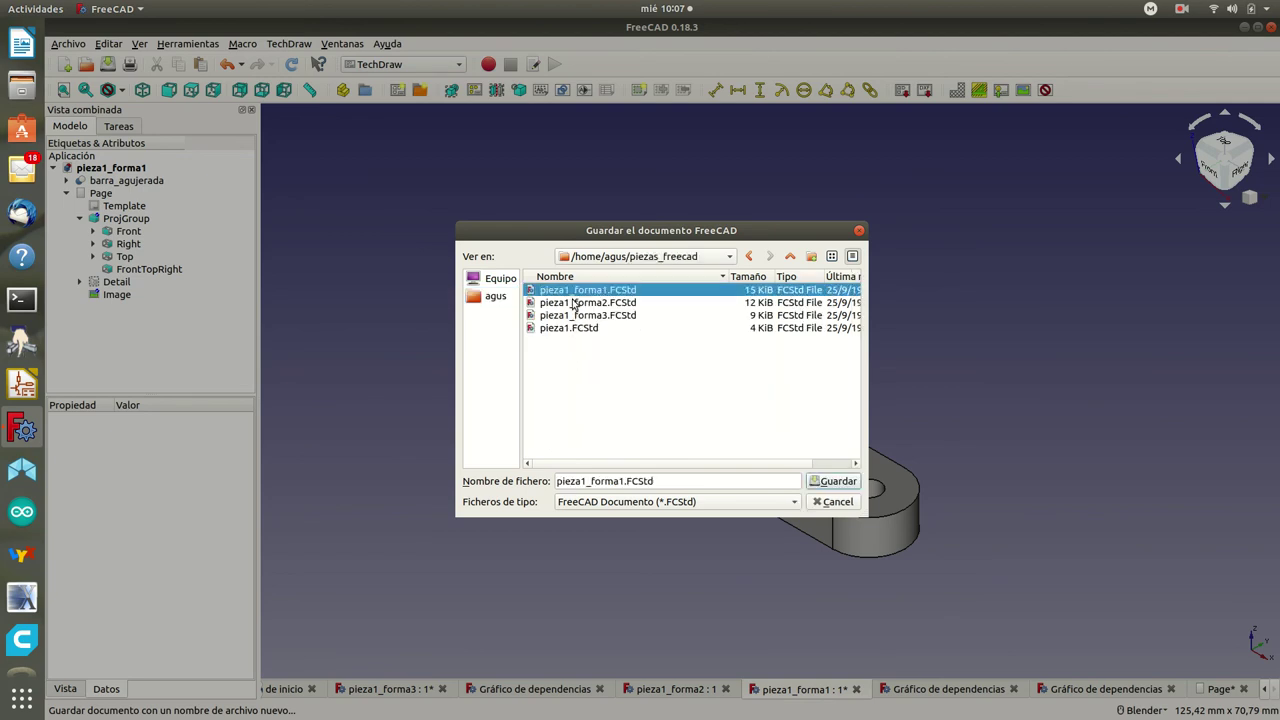
click(625, 482)
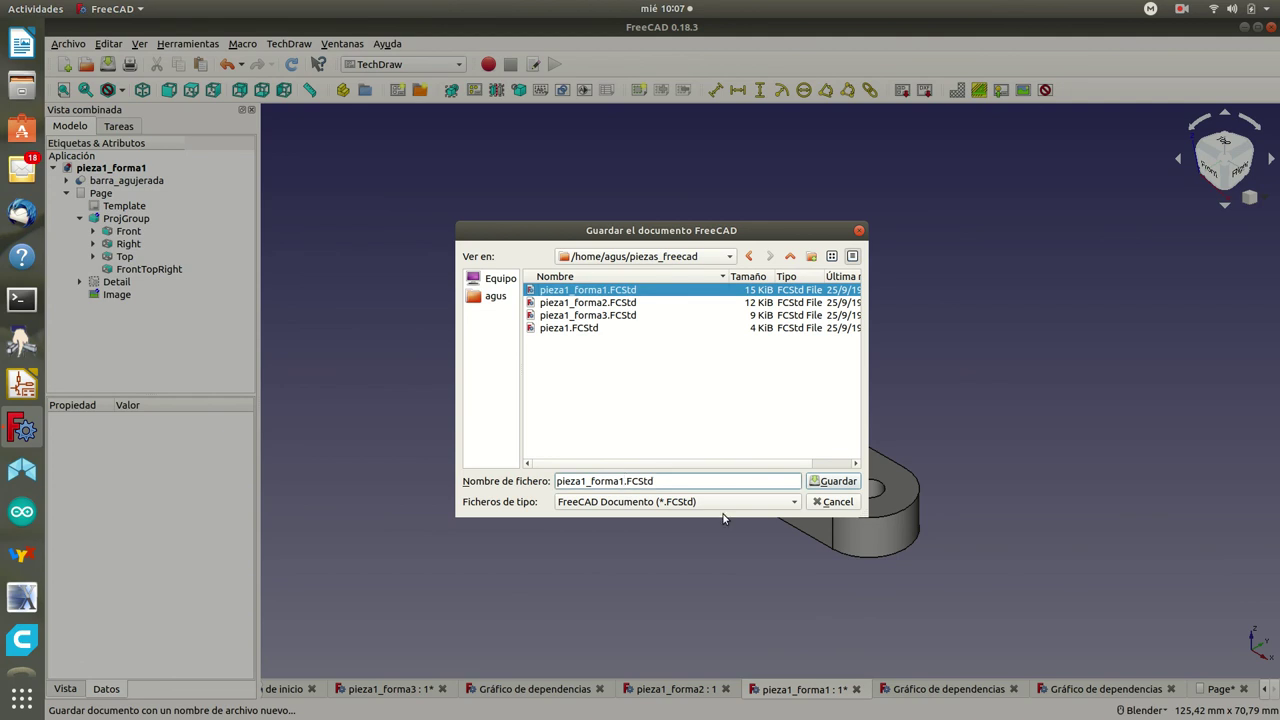
text(_doc)
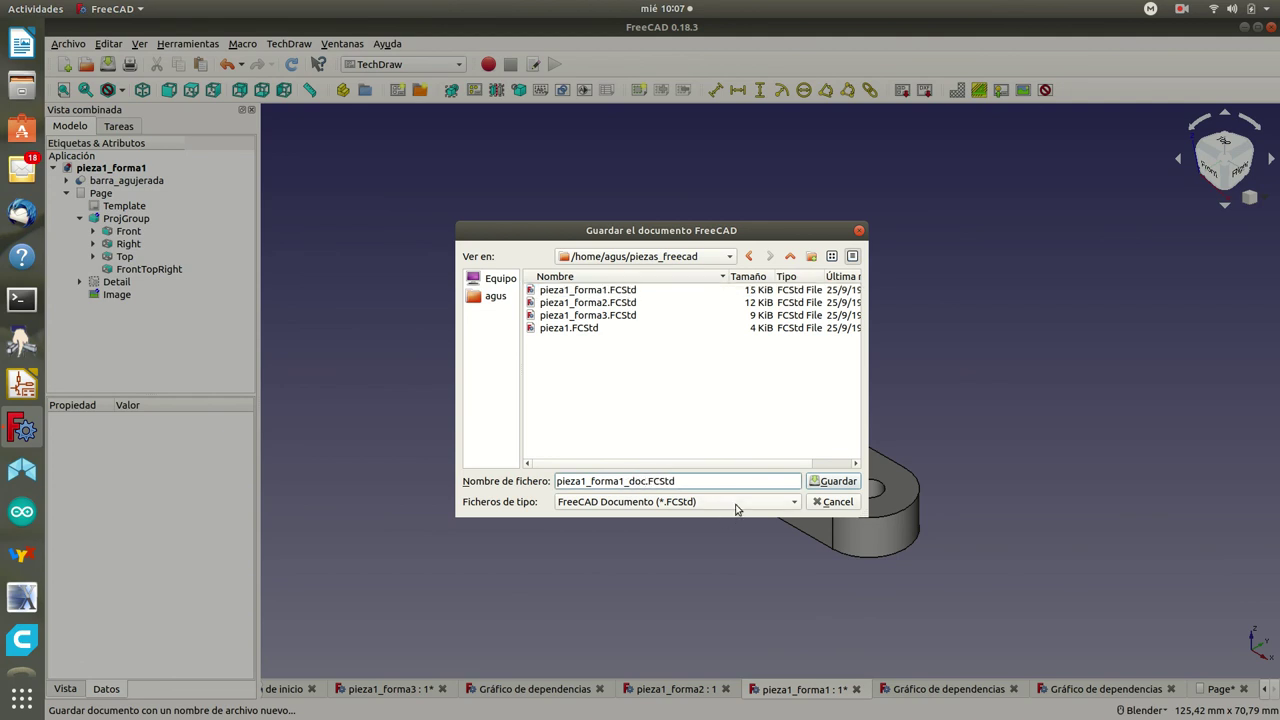
click(841, 481)
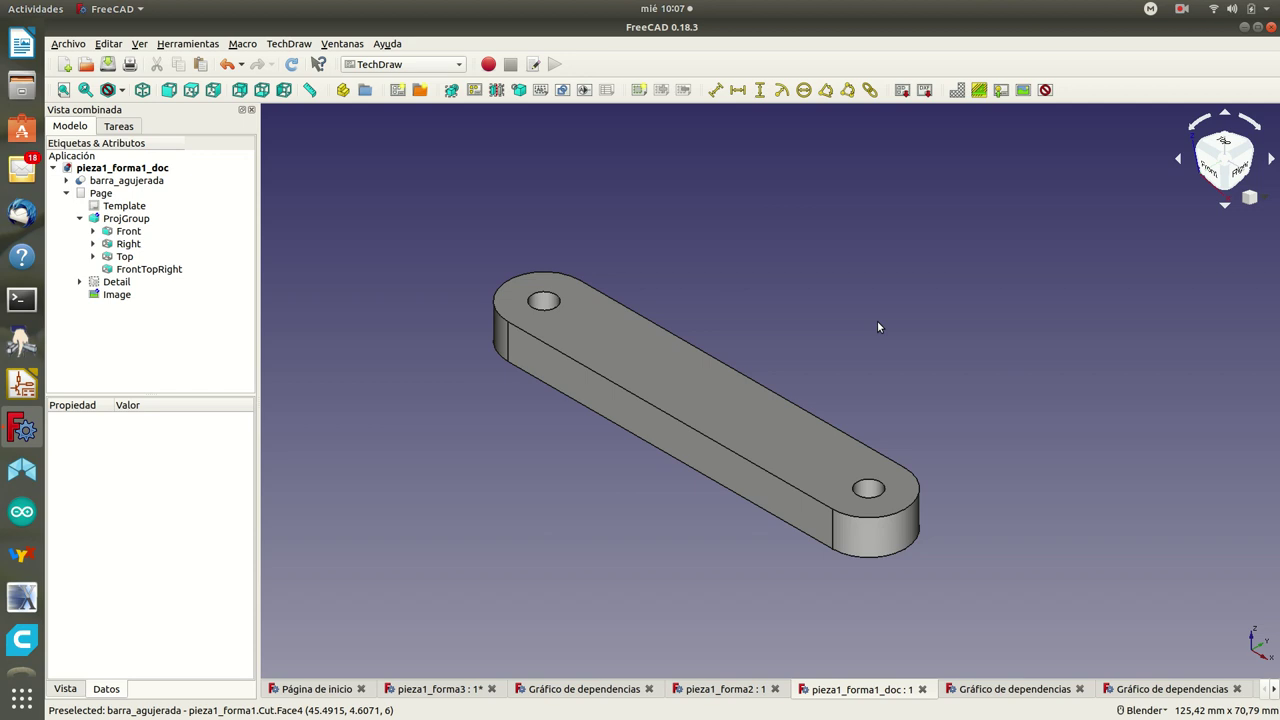
click(1180, 12)
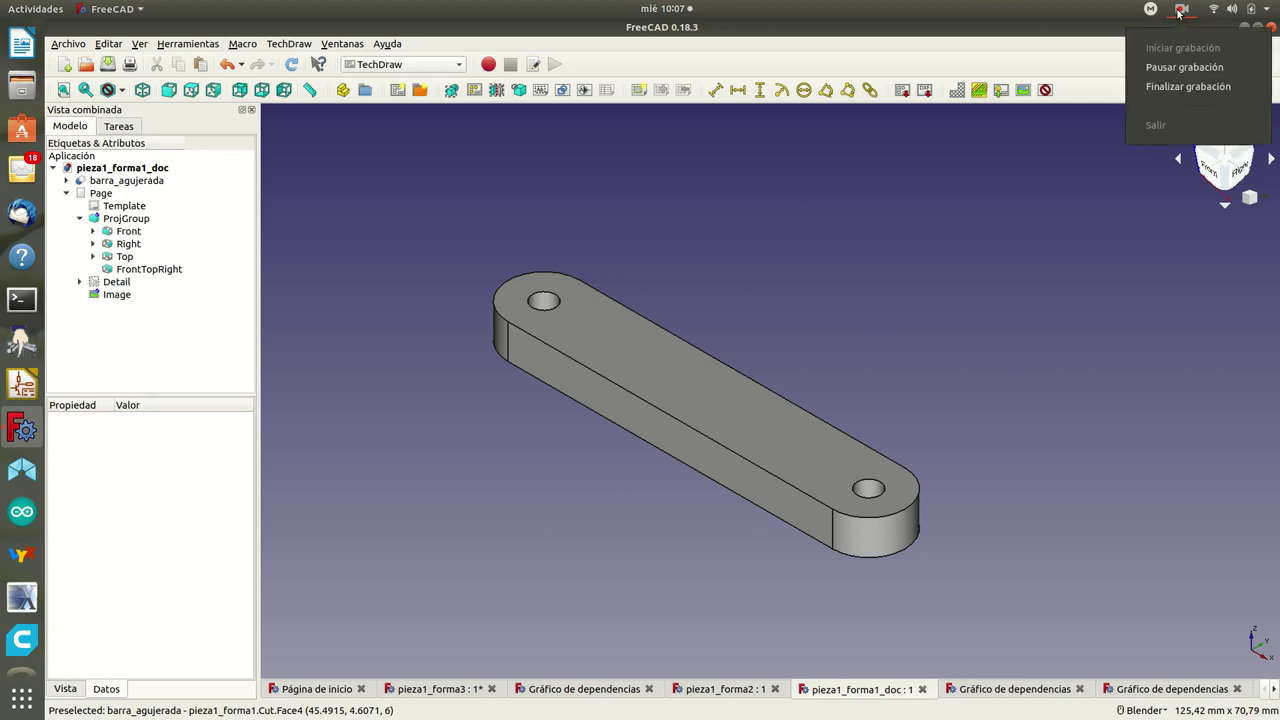